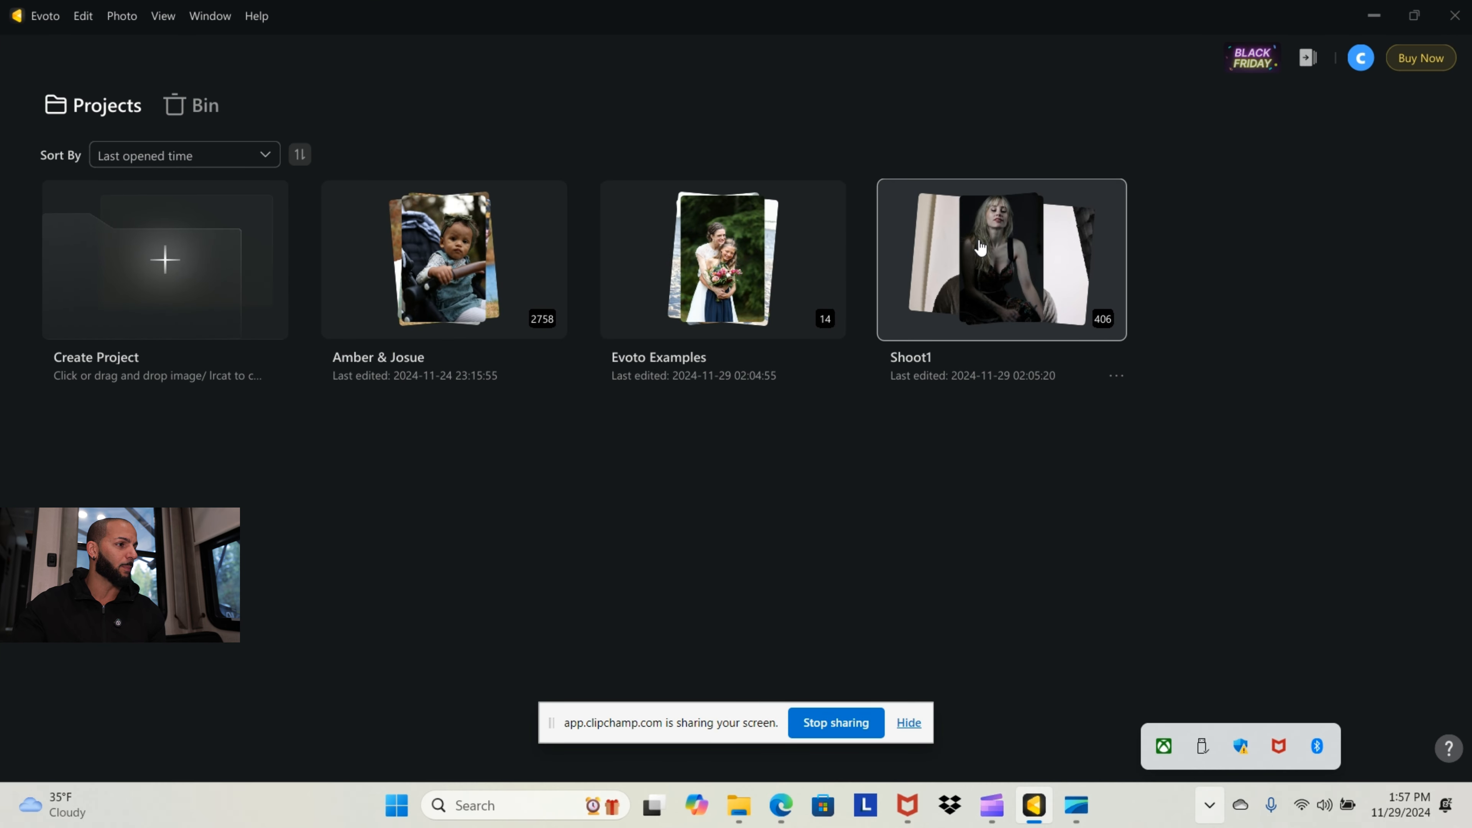
Open the Shoot1 project, view the first photo's edit history and collapse the history and presets sidebar
click(980, 246)
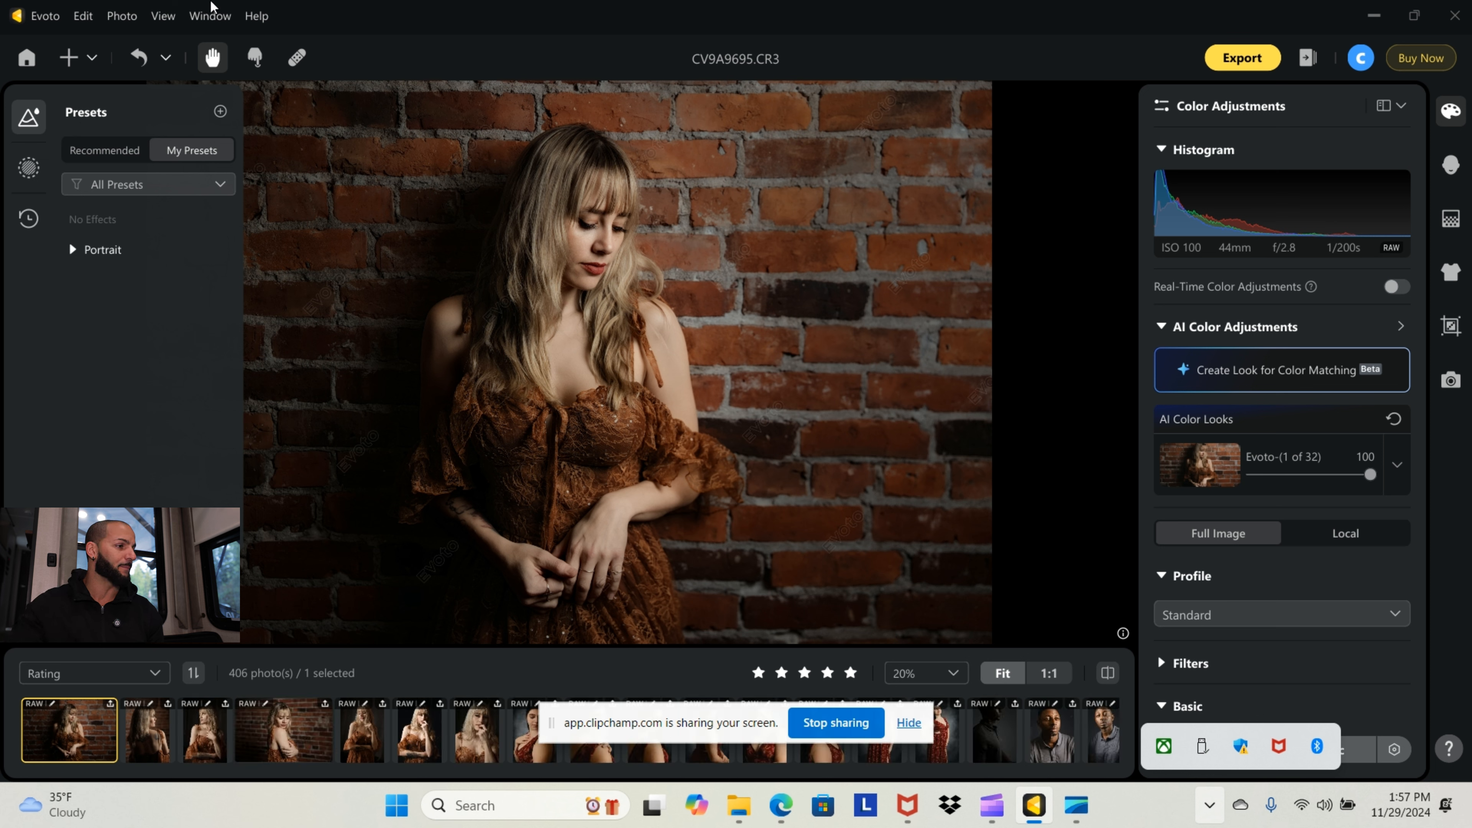
click(28, 218)
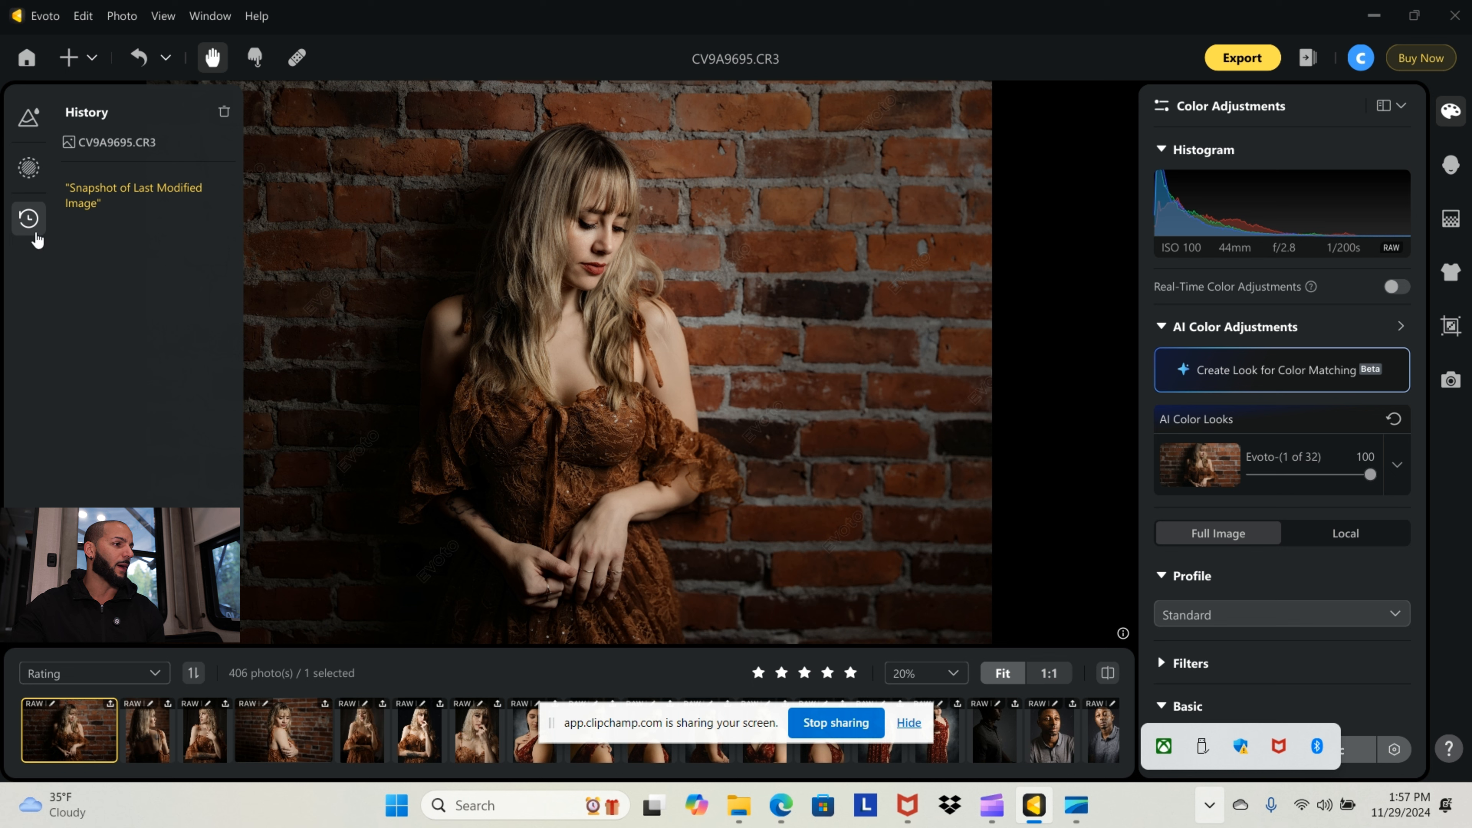
click(33, 232)
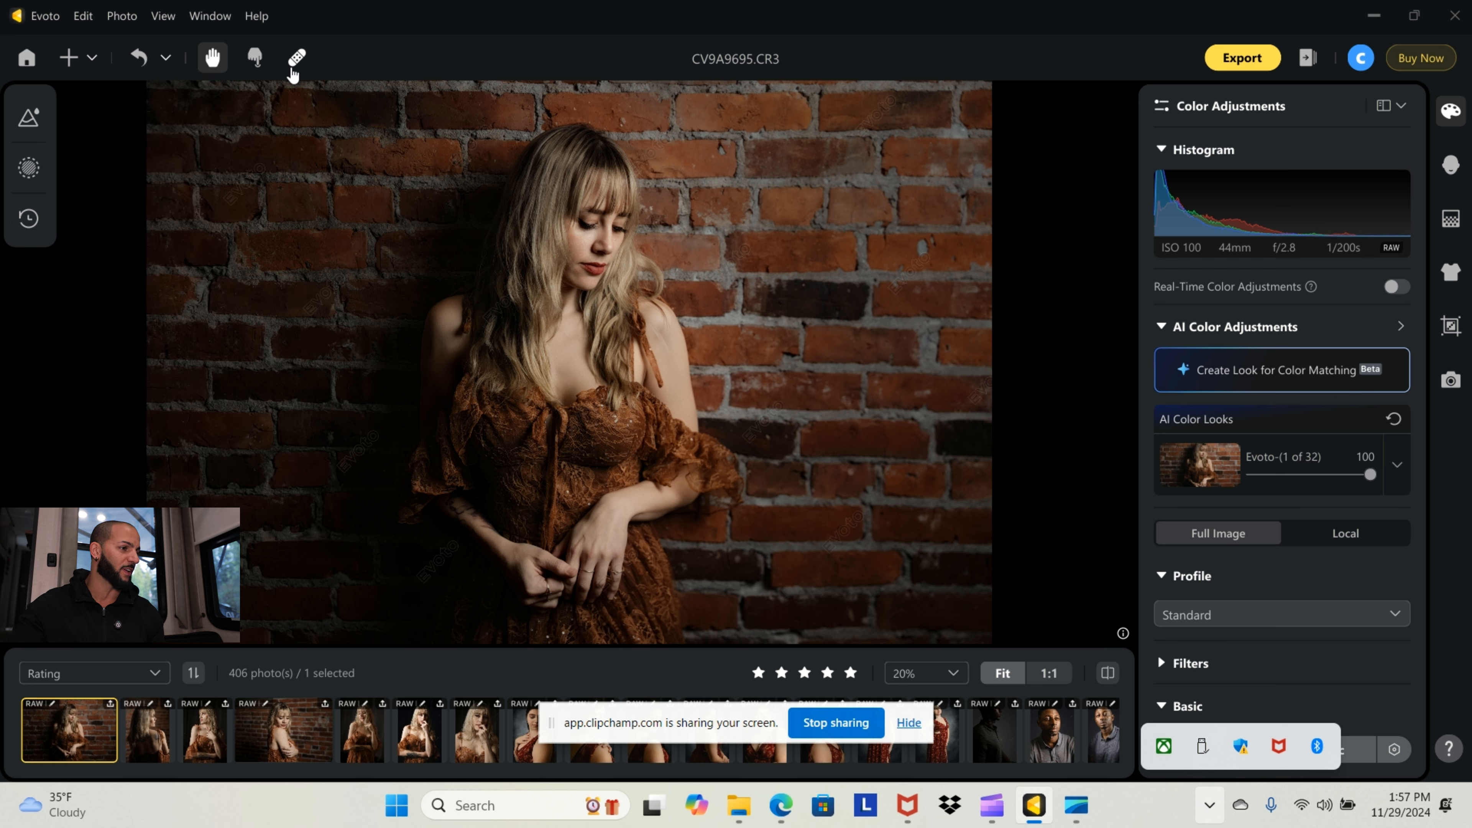
Dismiss the screen-sharing notice and show all color adjustment panels side by side
mouse_move(718, 277)
mouse_down()
mouse_move(680, 204)
mouse_move(312, 197)
mouse_up()
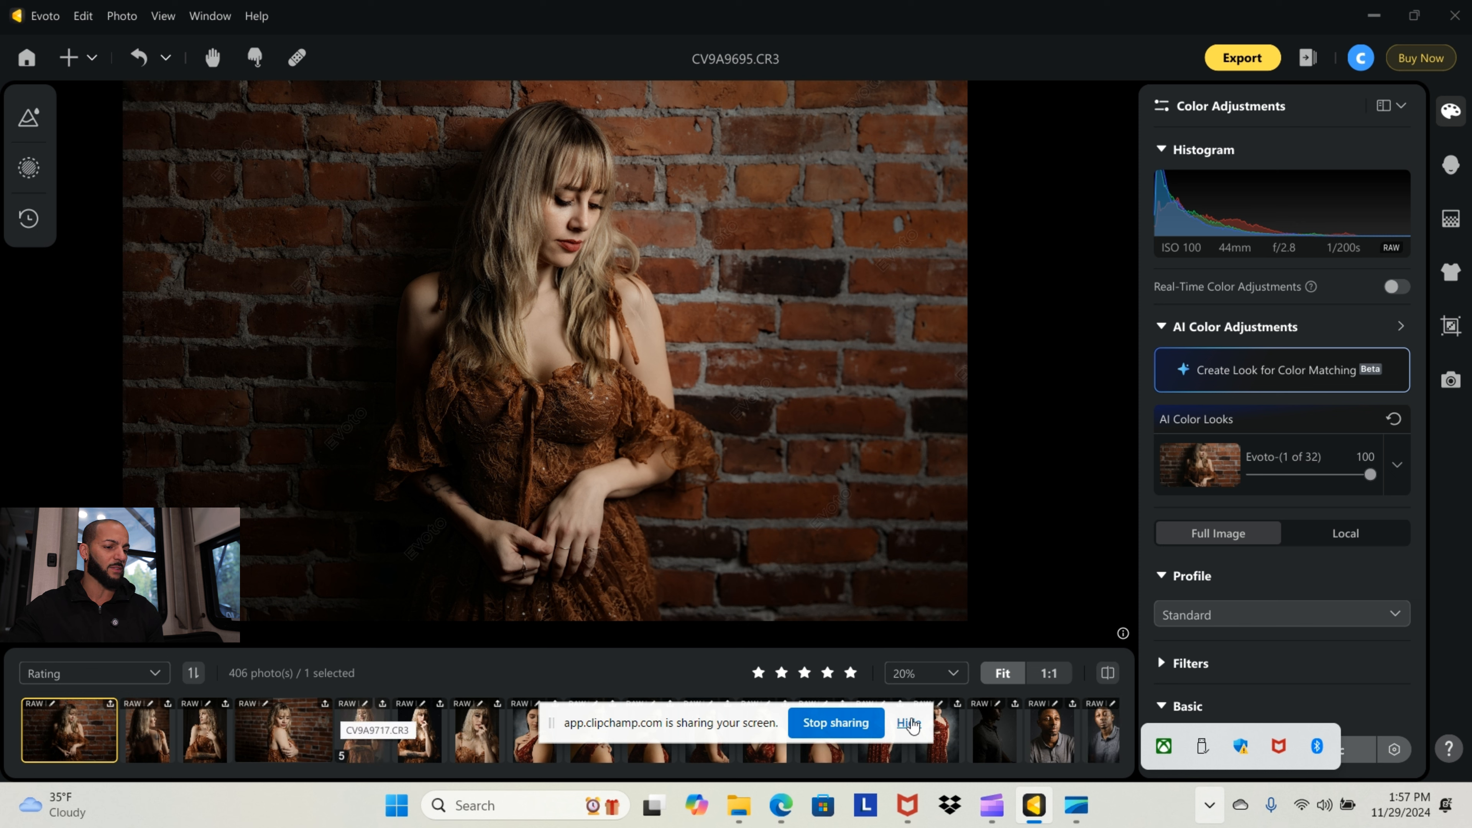
click(908, 722)
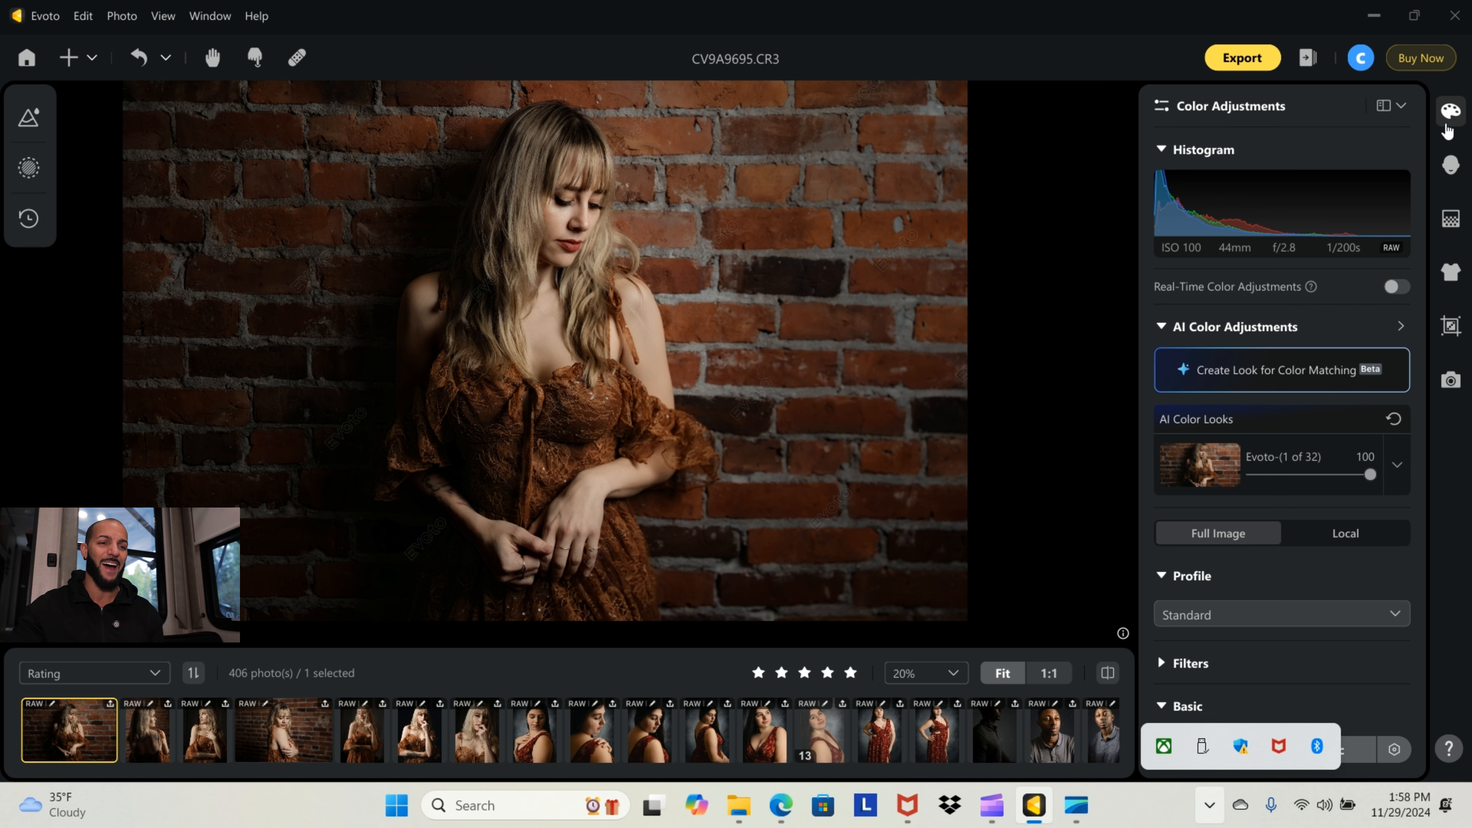
click(1453, 124)
click(1452, 124)
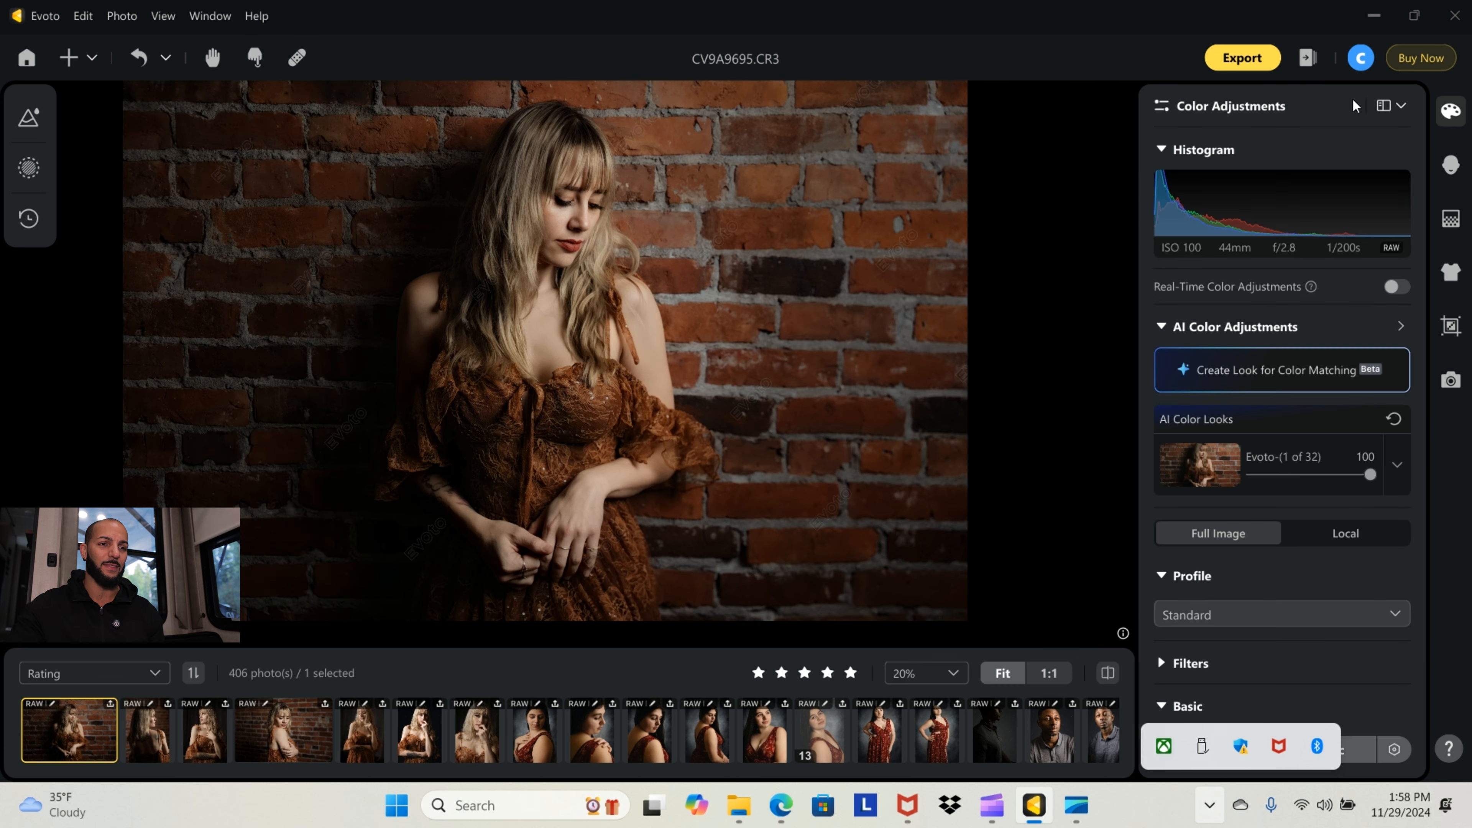
click(1401, 108)
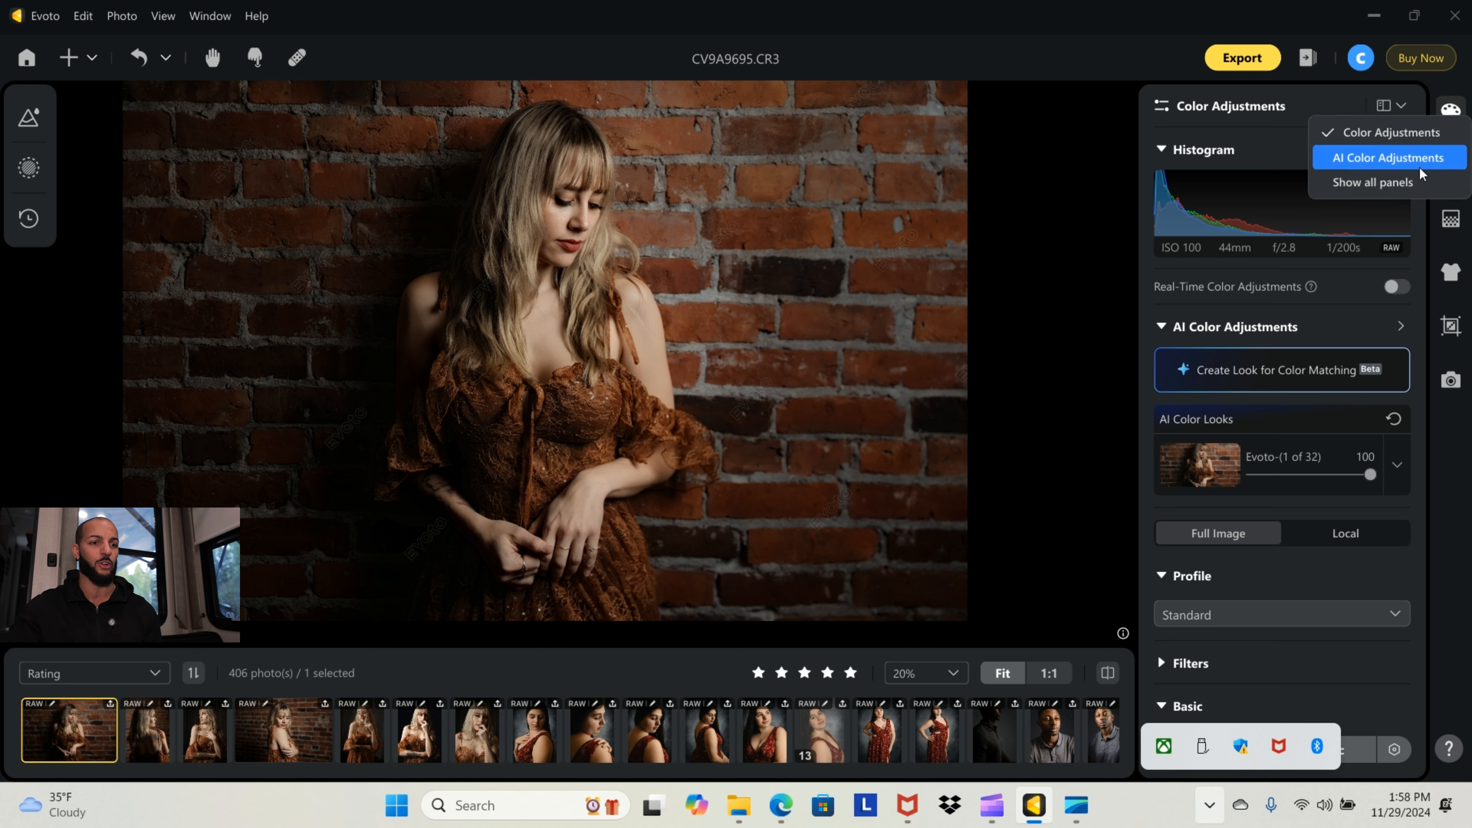
click(1403, 184)
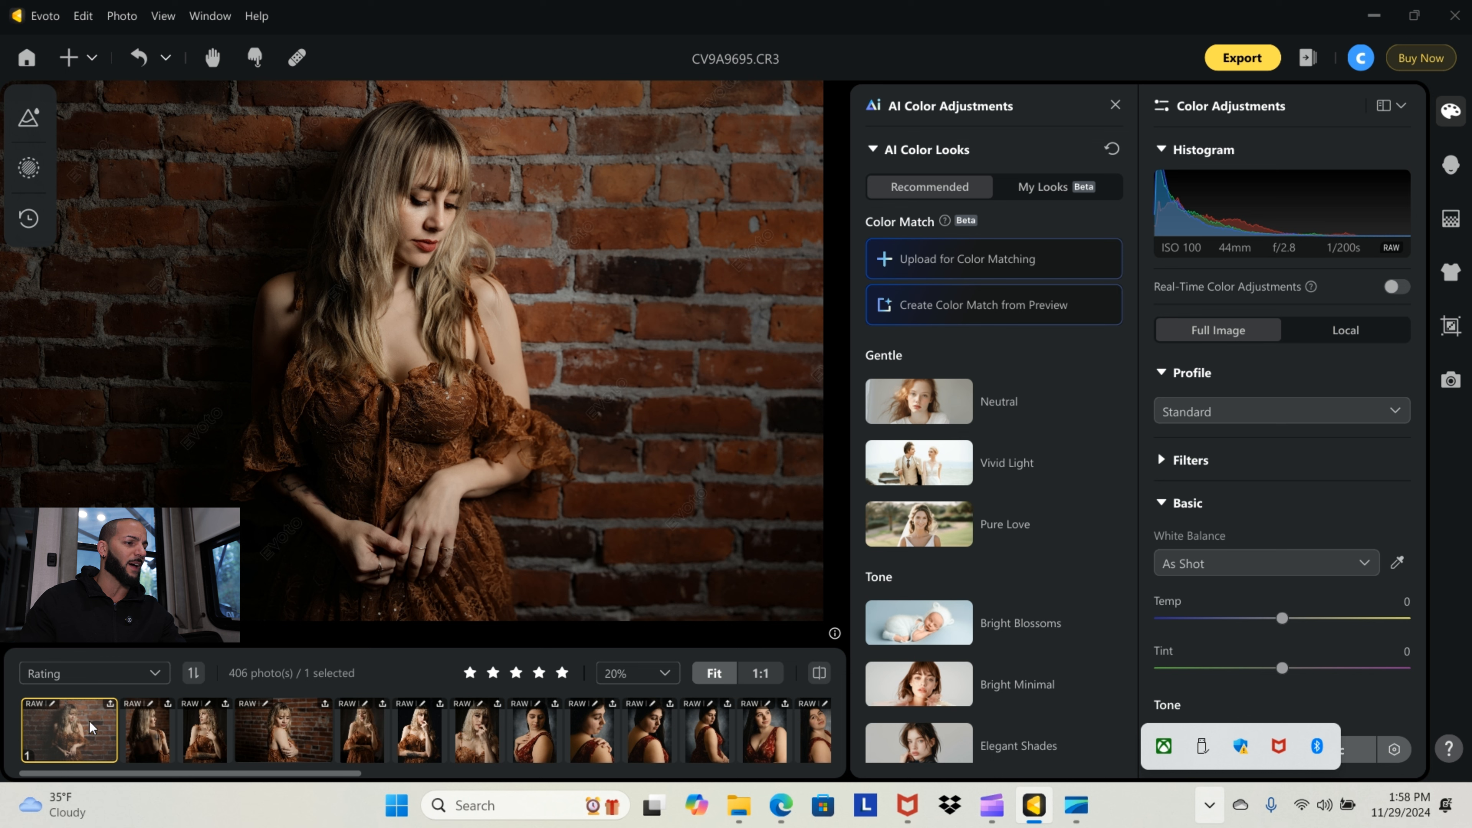
Select the nine consecutive portraits starting with CV9A9847.CR3 and revert the edits on CV9A9847.CR3
scroll(359, 731, down, 5)
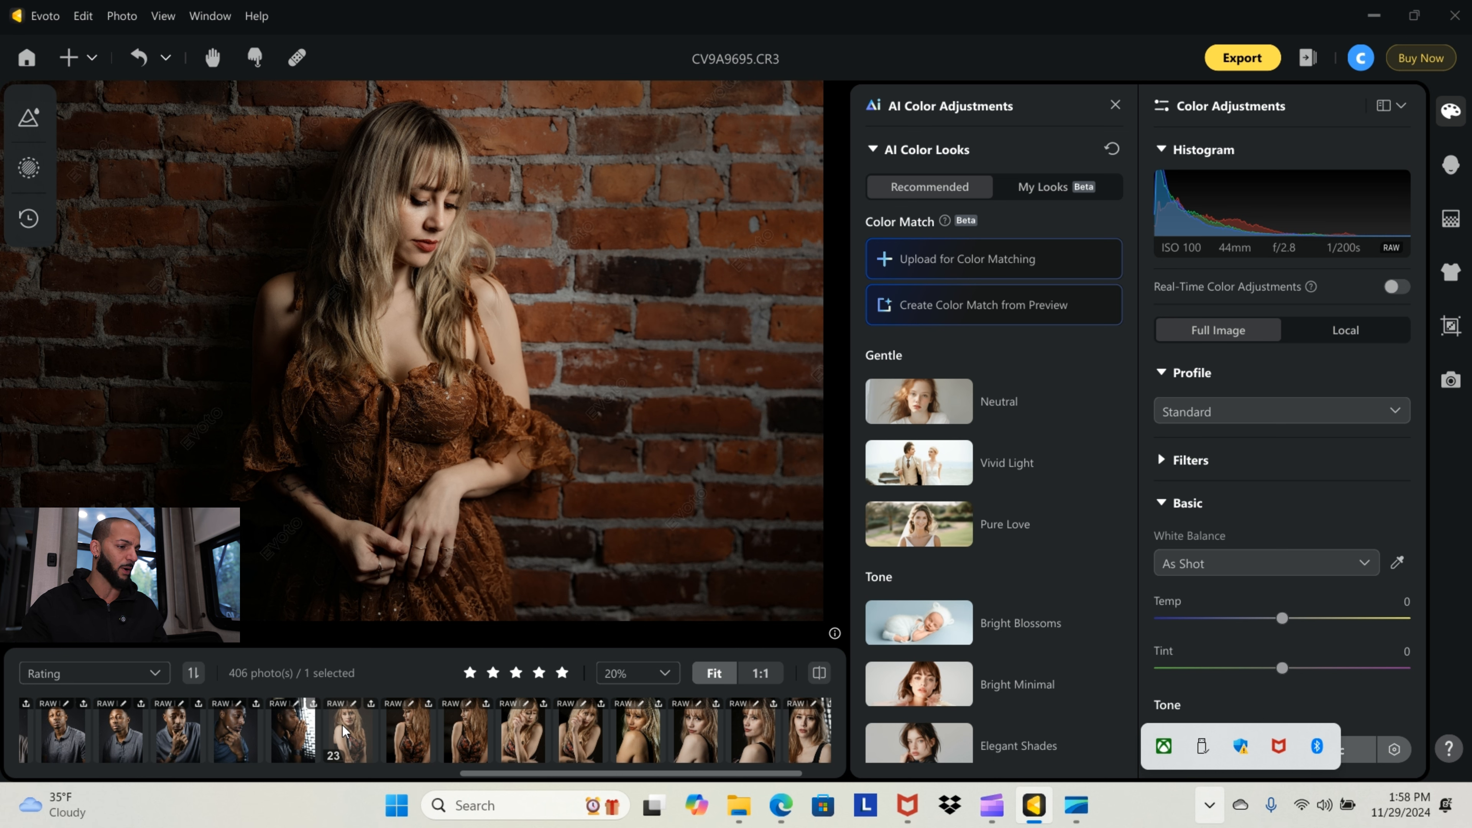
shift+click(343, 732)
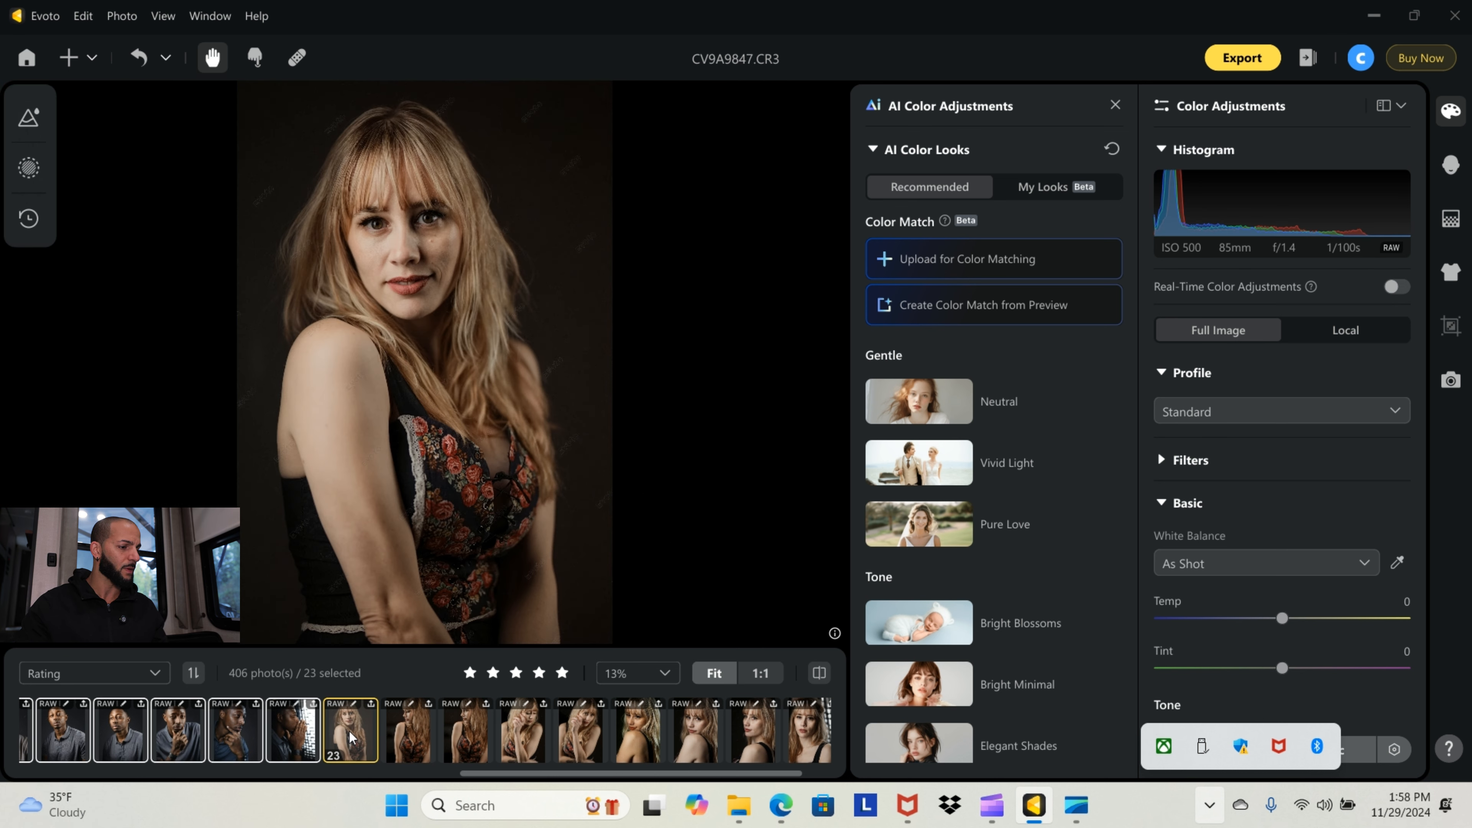
click(350, 732)
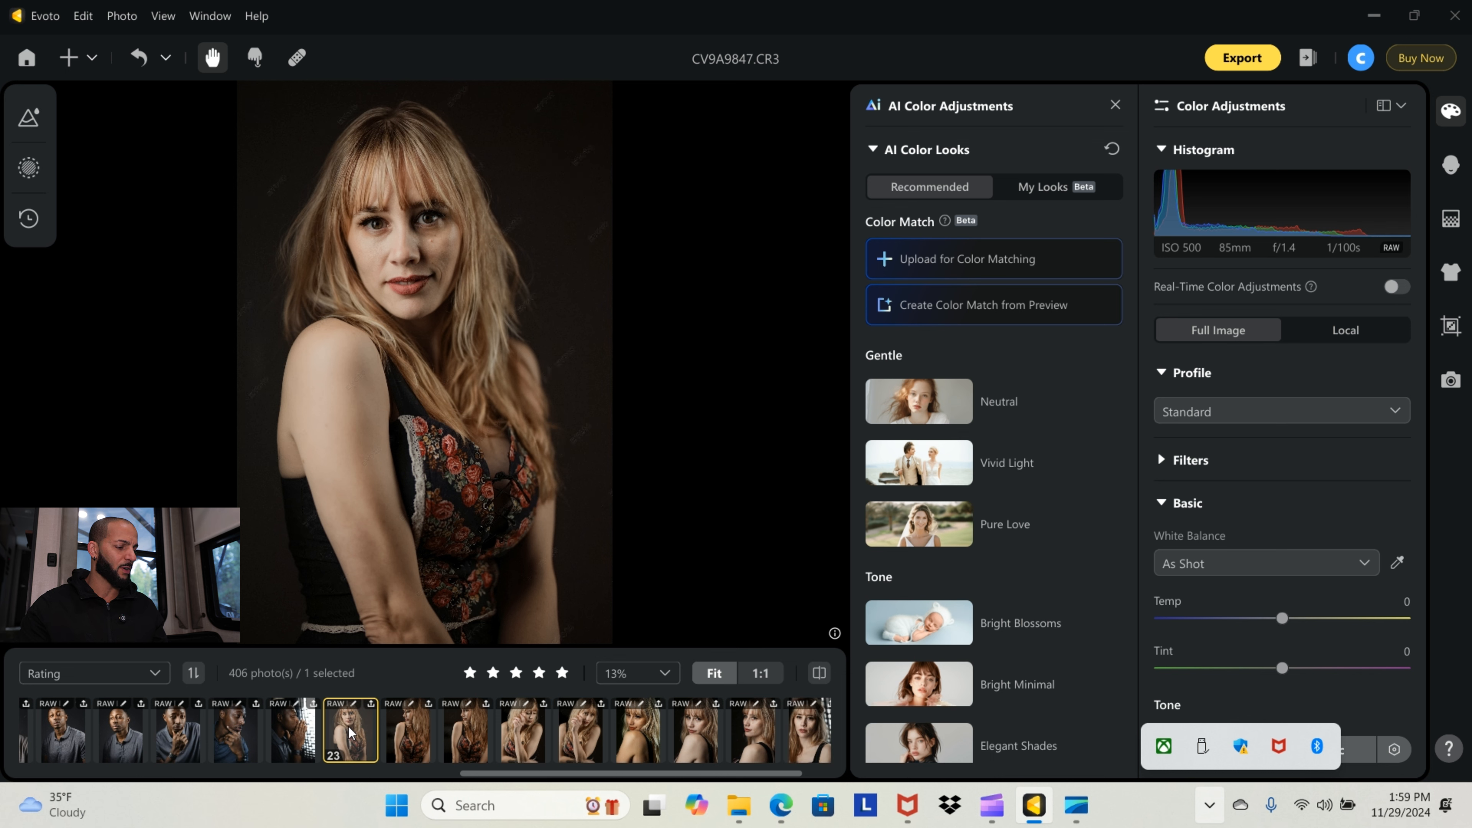
shift+click(803, 725)
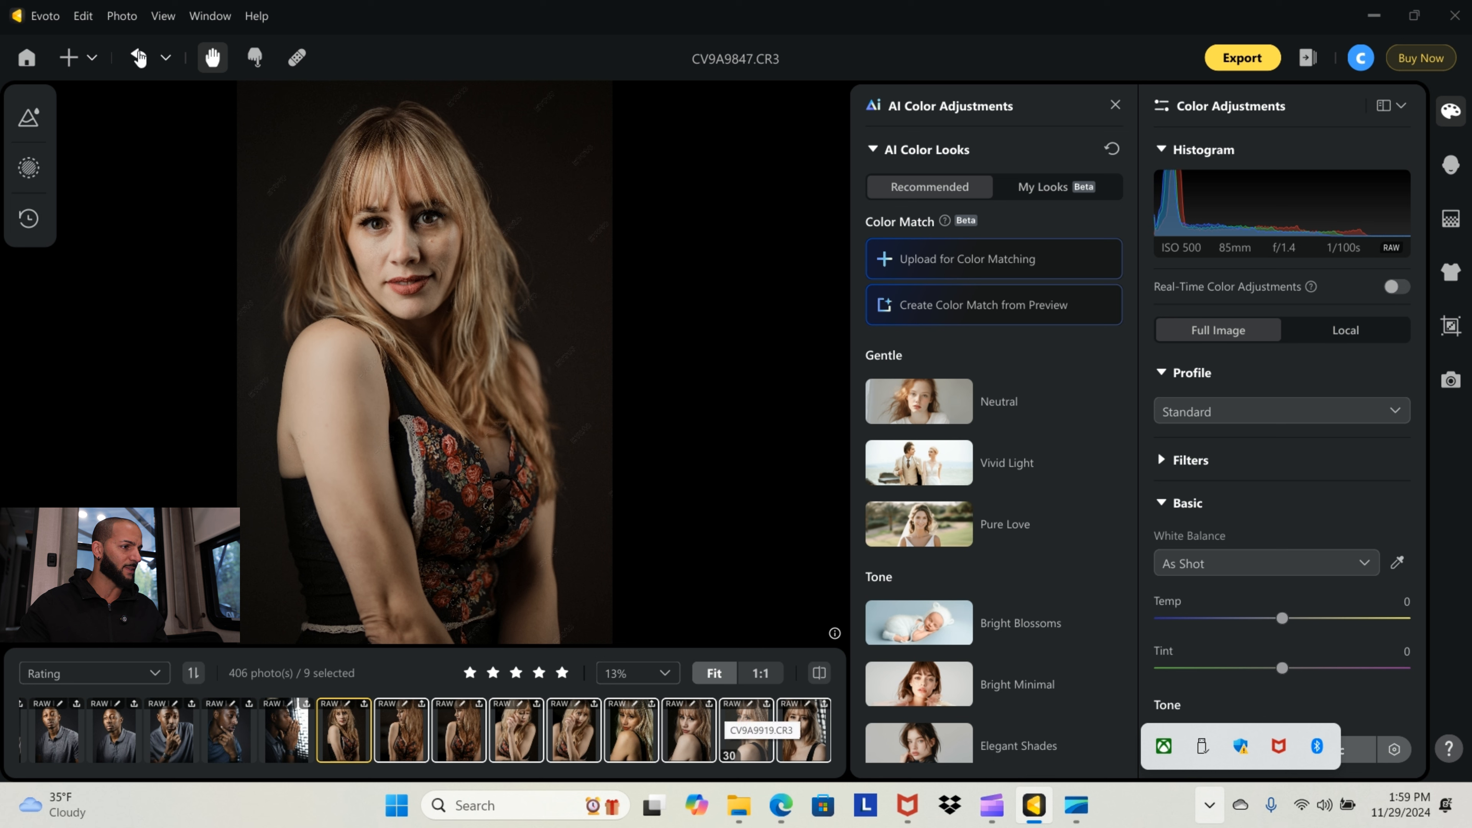
click(139, 58)
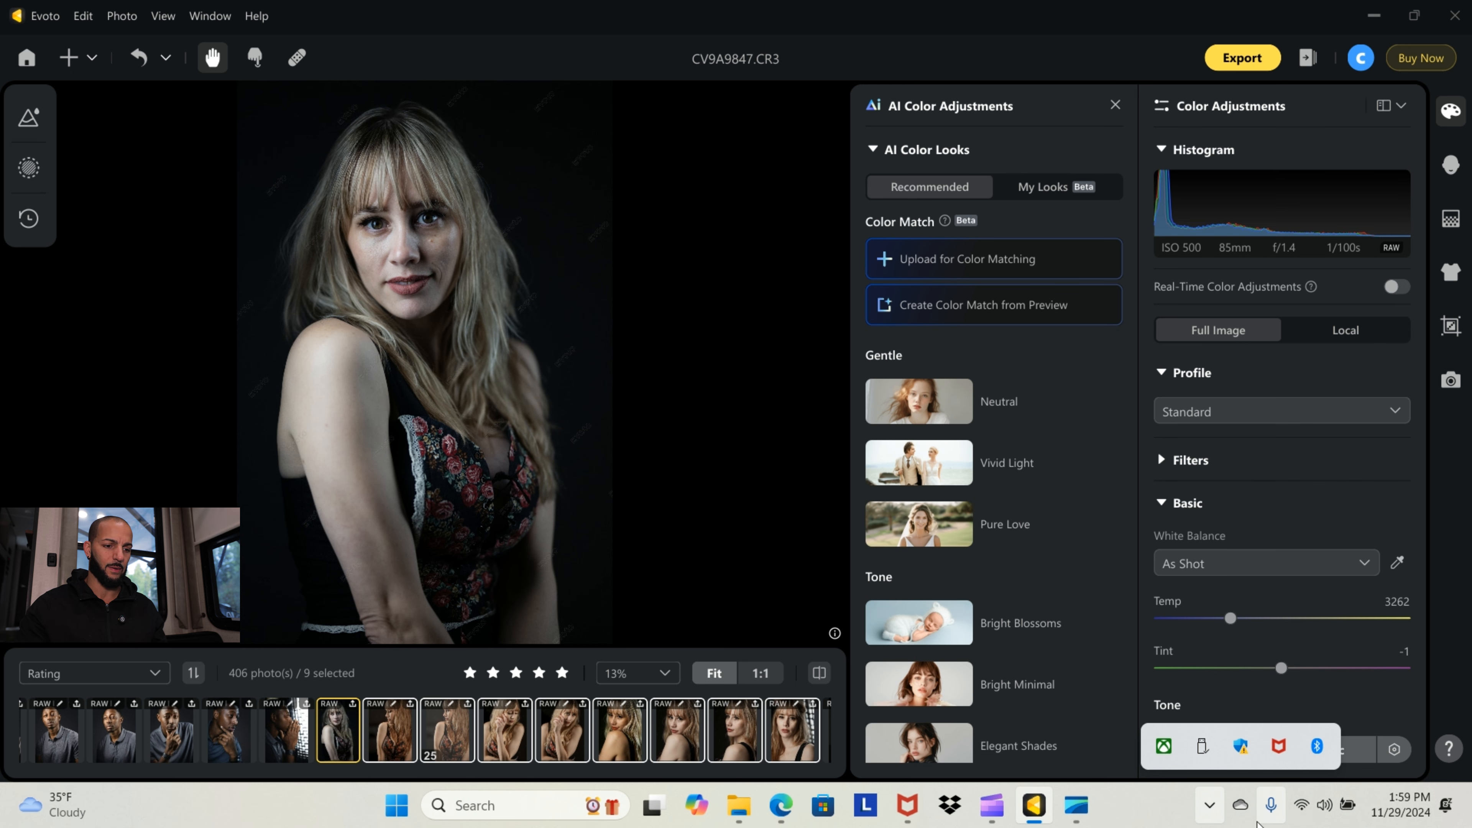
Sync the AI color, color, portrait retouching, background and clothing settings to the selected photos, leaving out Crop & Rotate
click(1210, 807)
click(1331, 750)
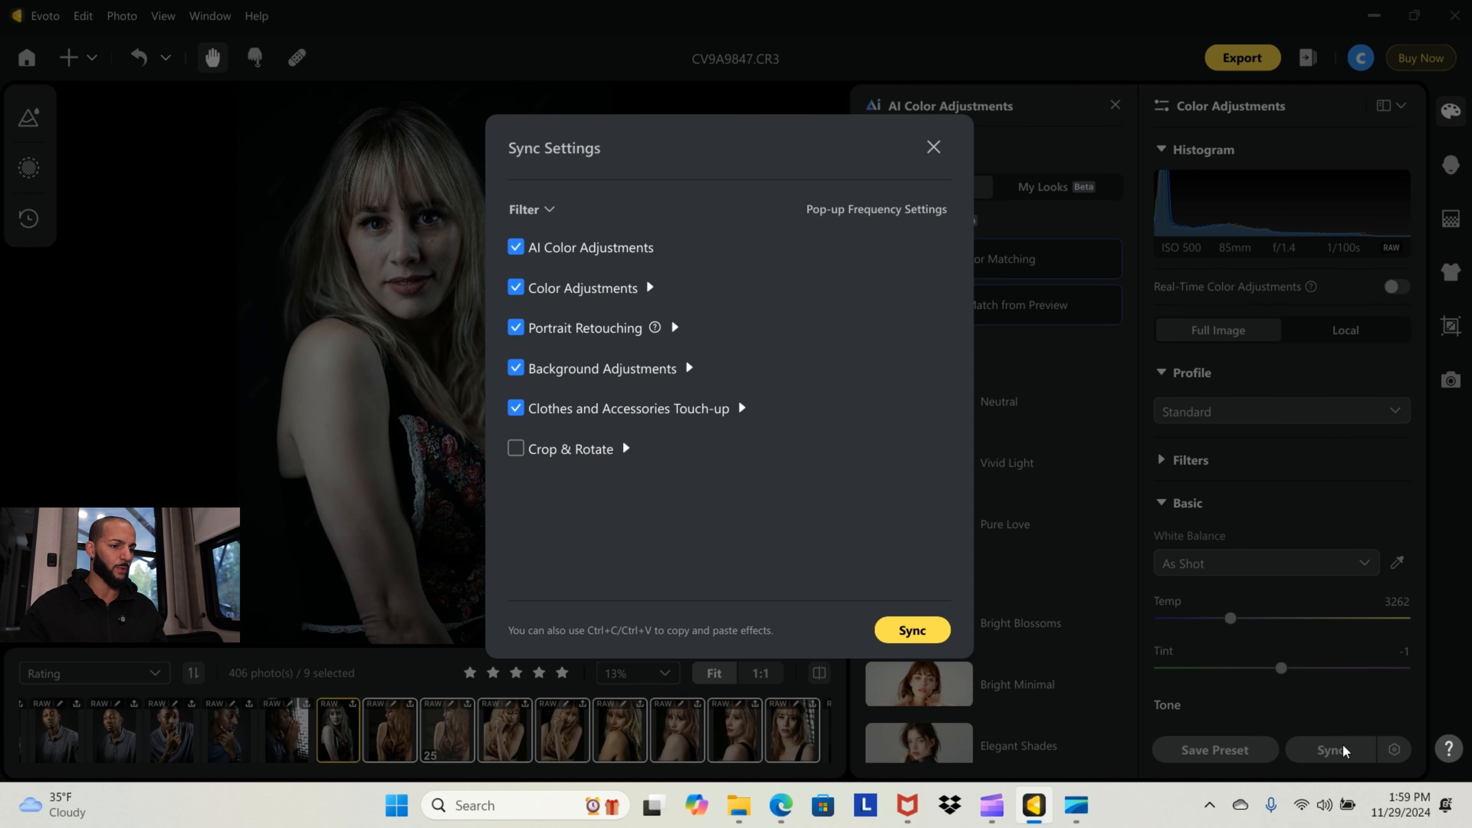
click(892, 632)
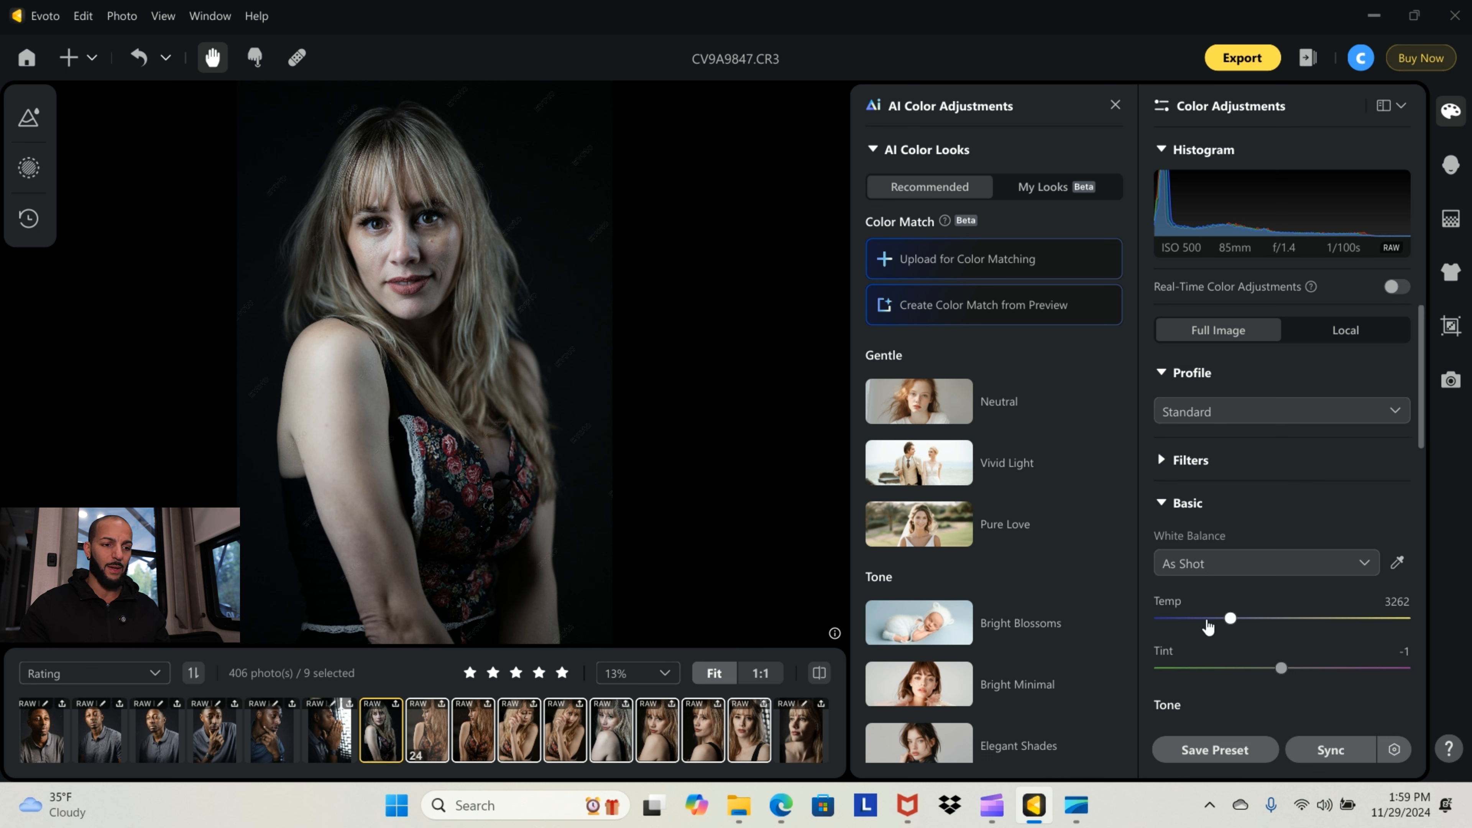
Collapse the Basic section of the color adjustments
click(1164, 504)
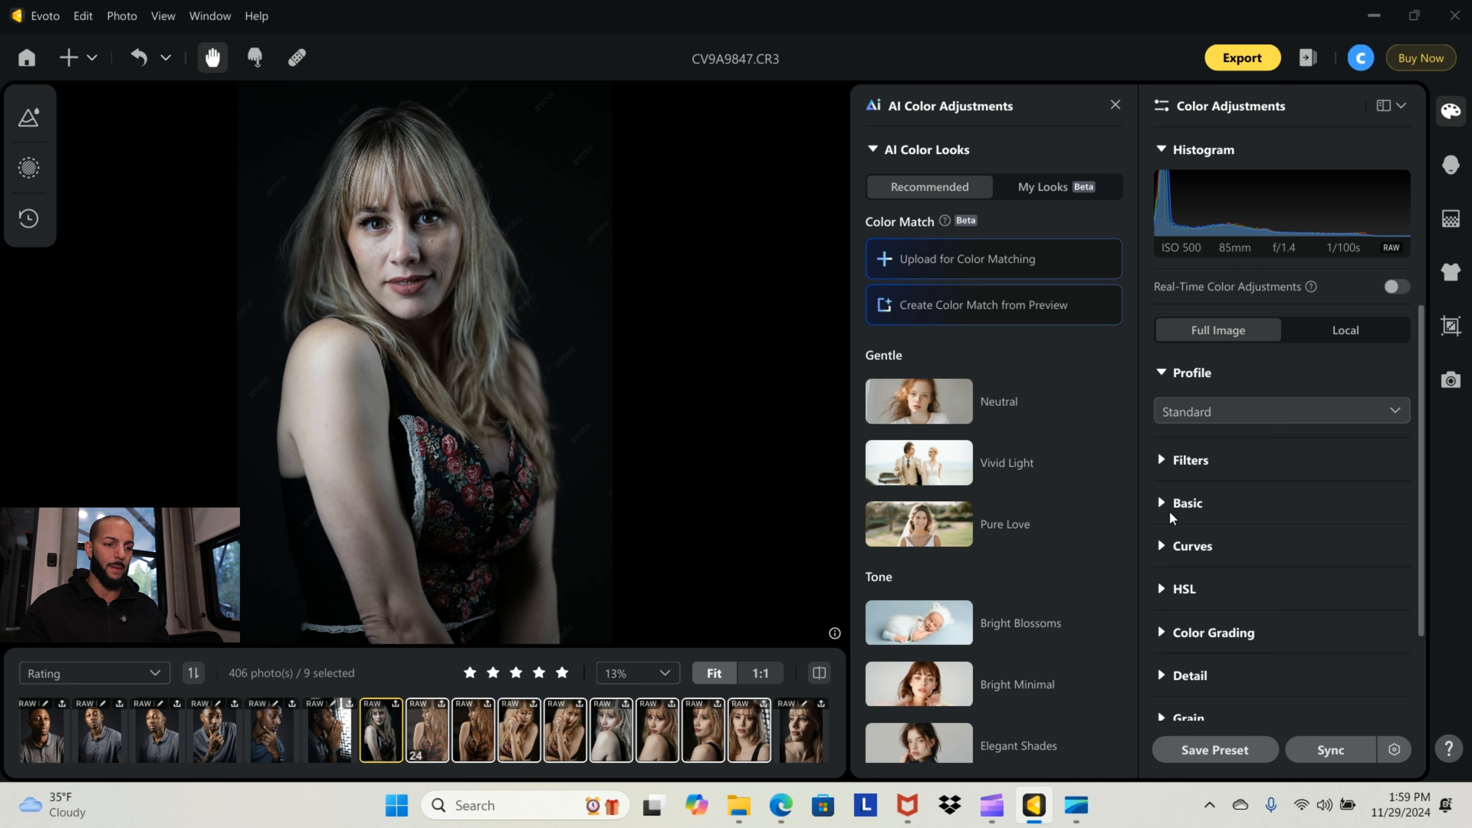
click(1165, 504)
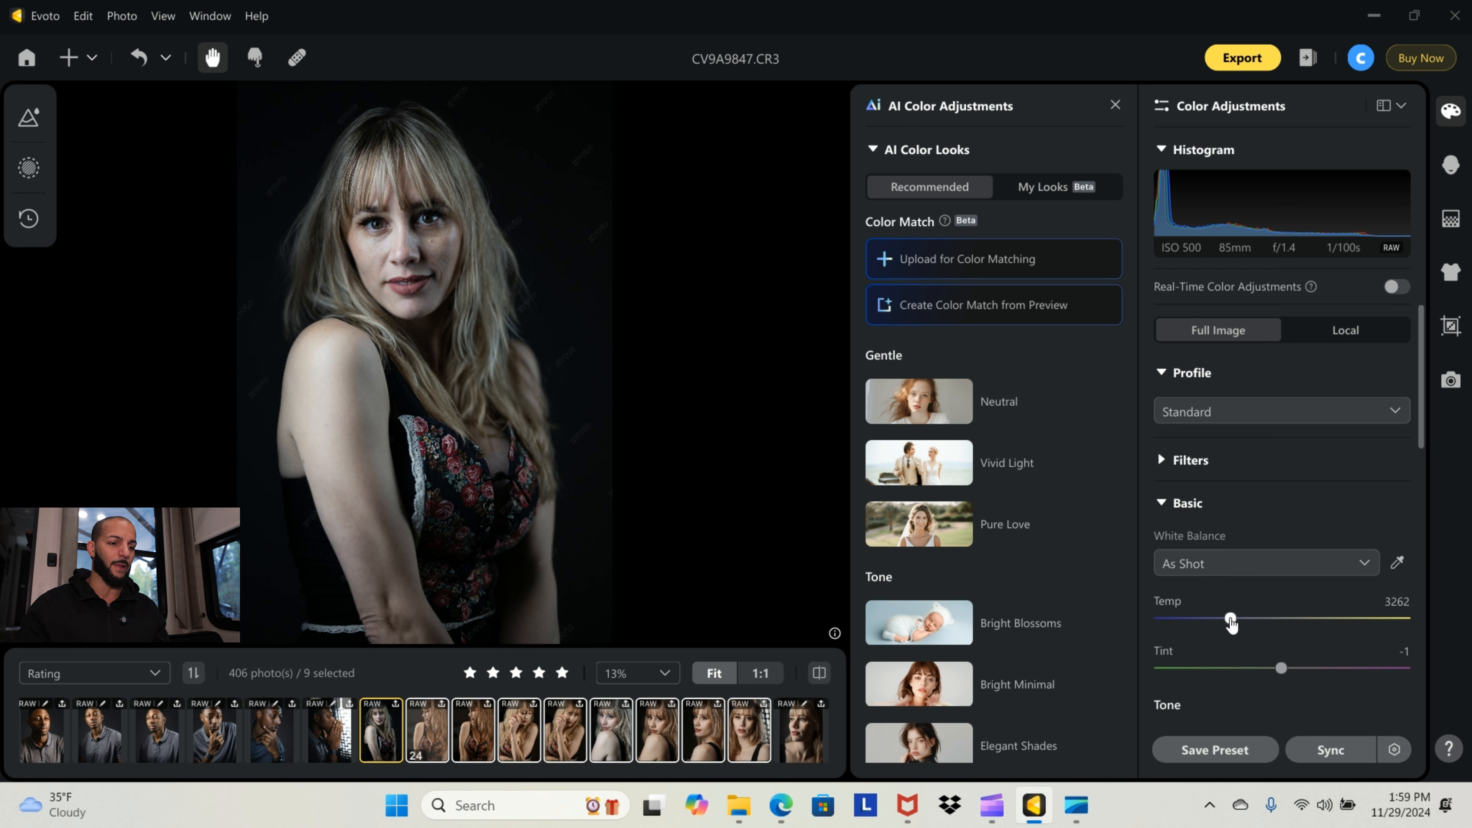
click(1168, 503)
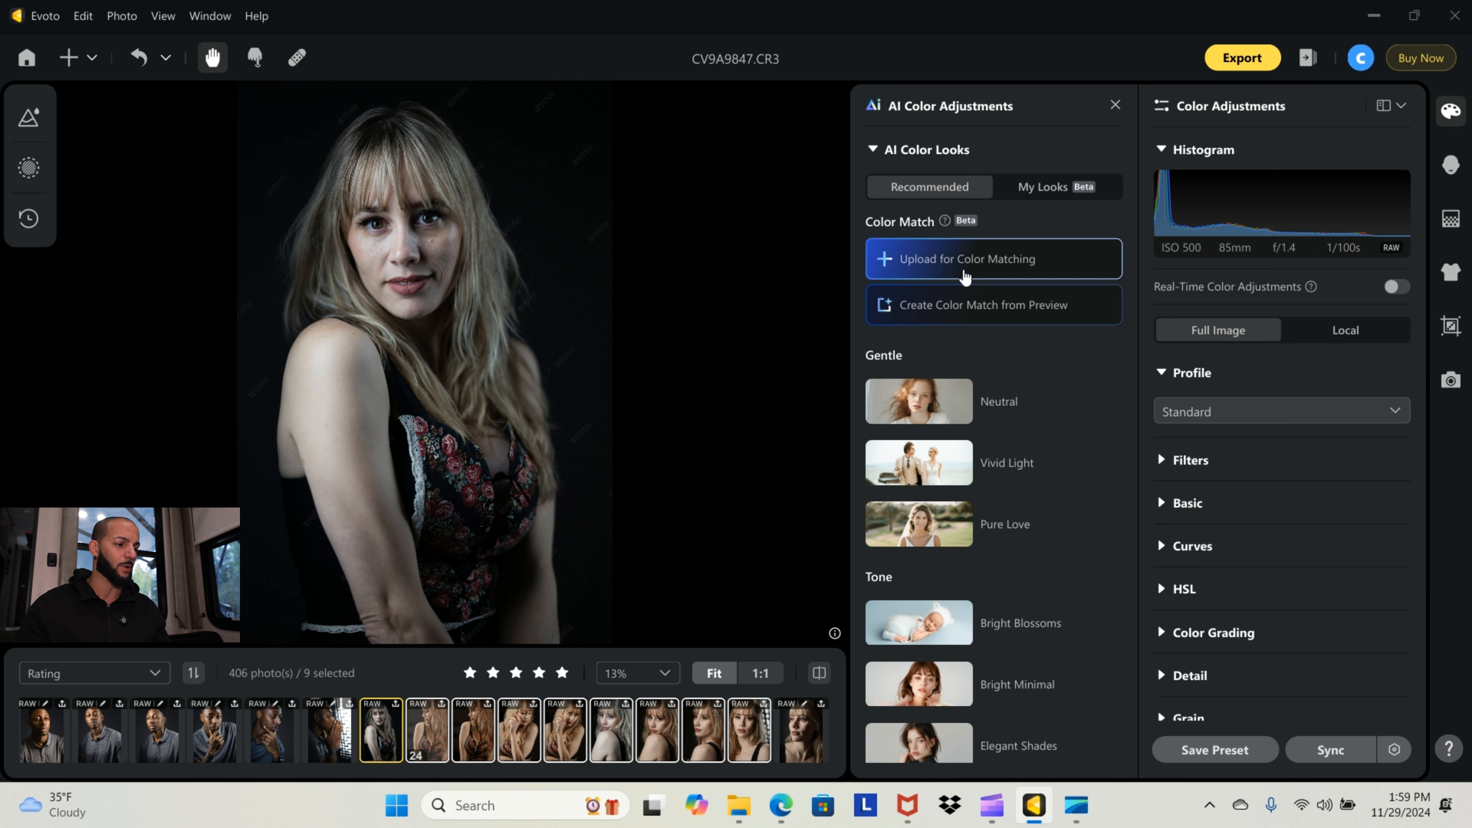
Go back to the first photo, CV9A9695.CR3, and view the file chooser for uploading a color match reference without choosing a file
scroll(489, 733, up, 10)
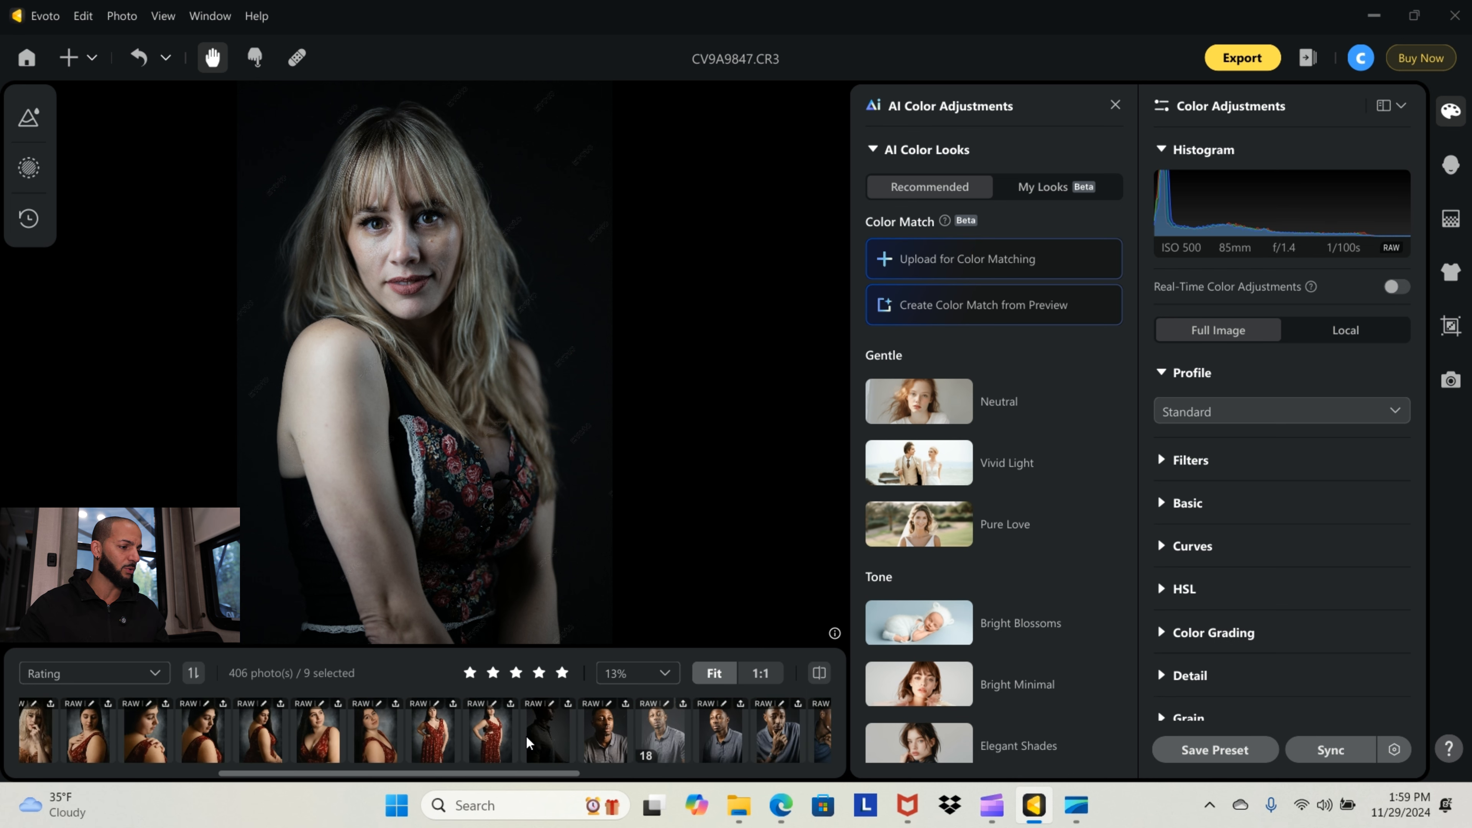
click(88, 724)
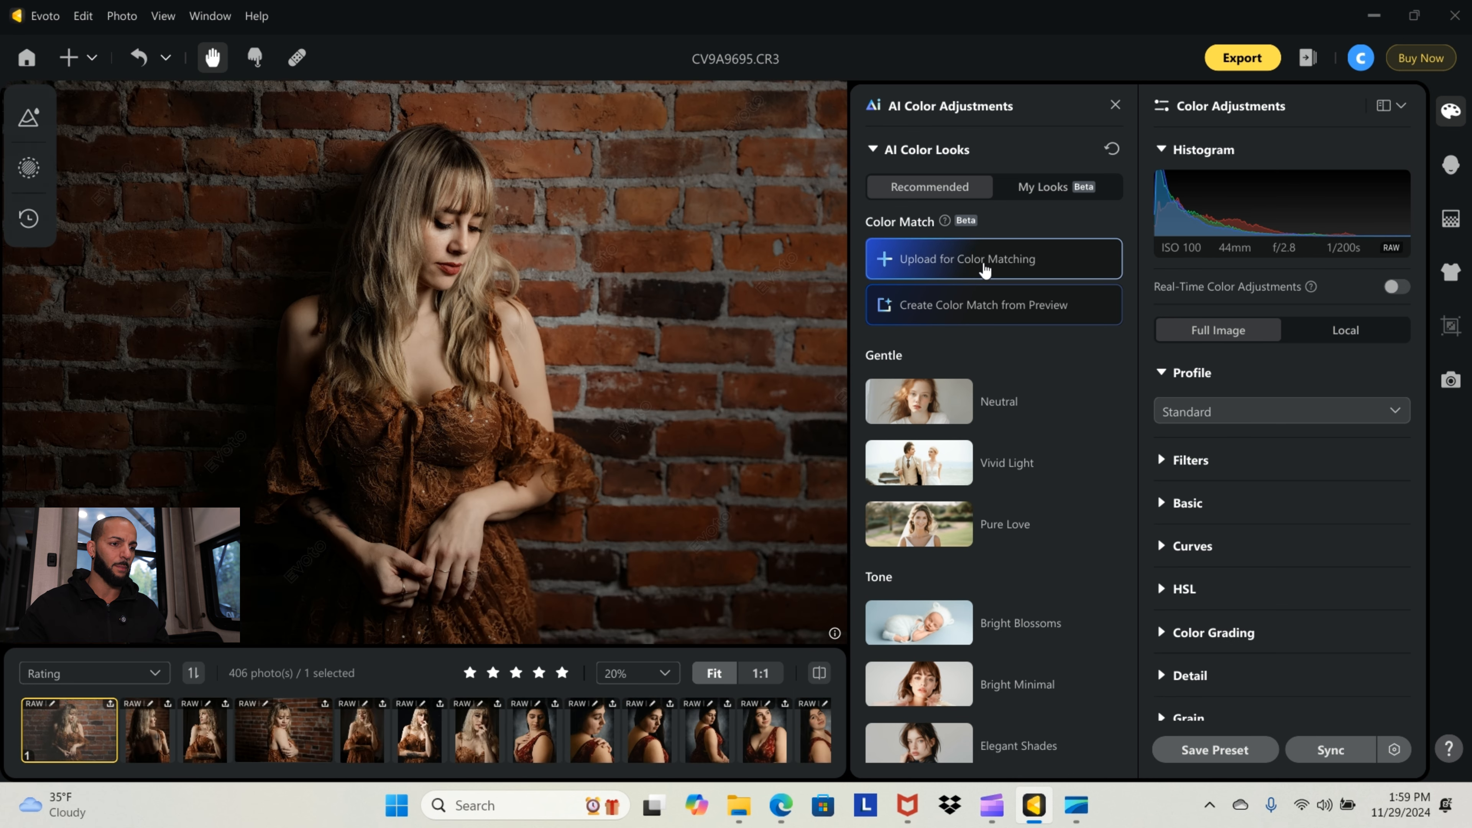
click(983, 263)
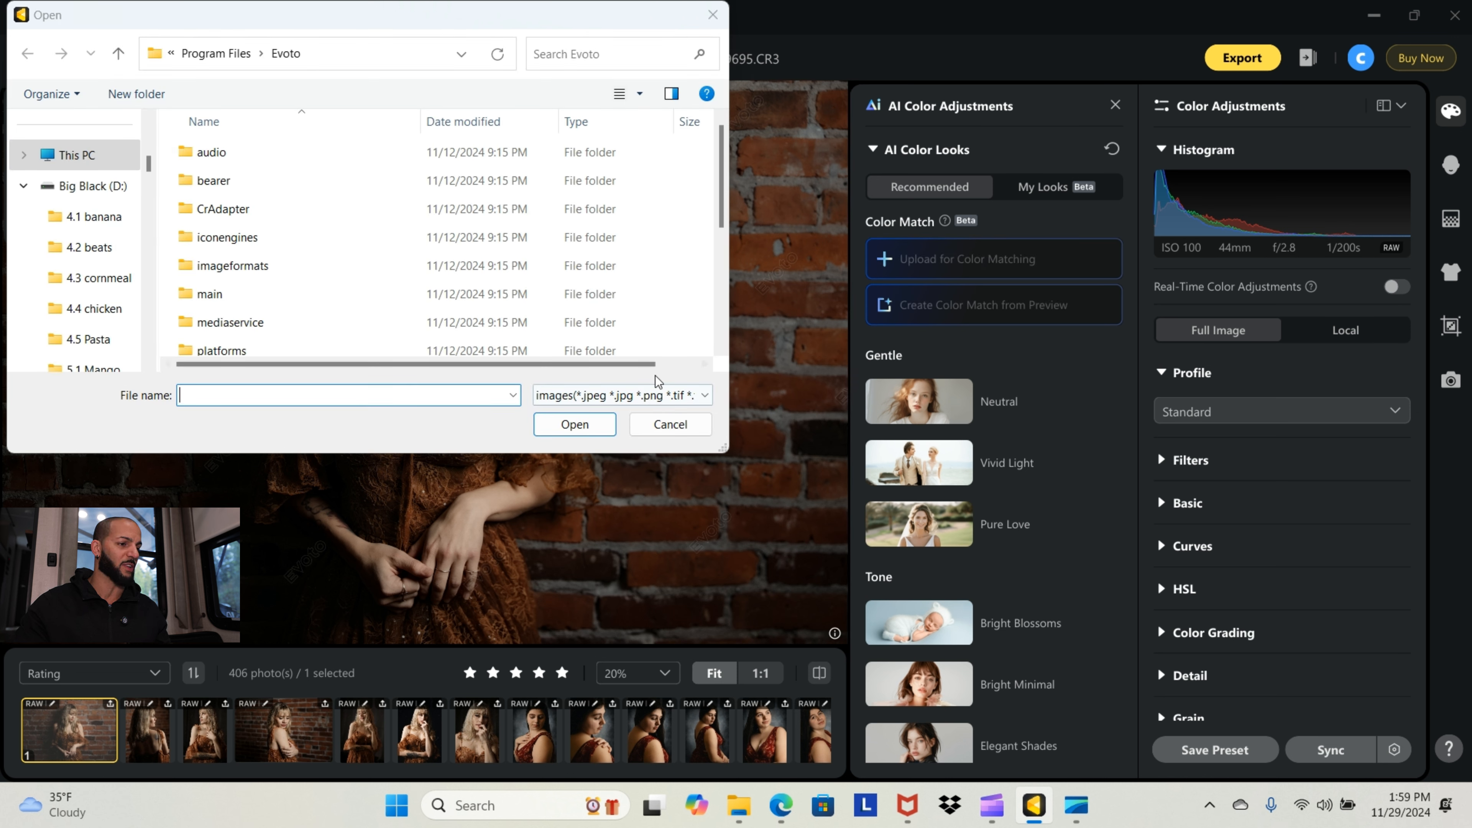
click(670, 424)
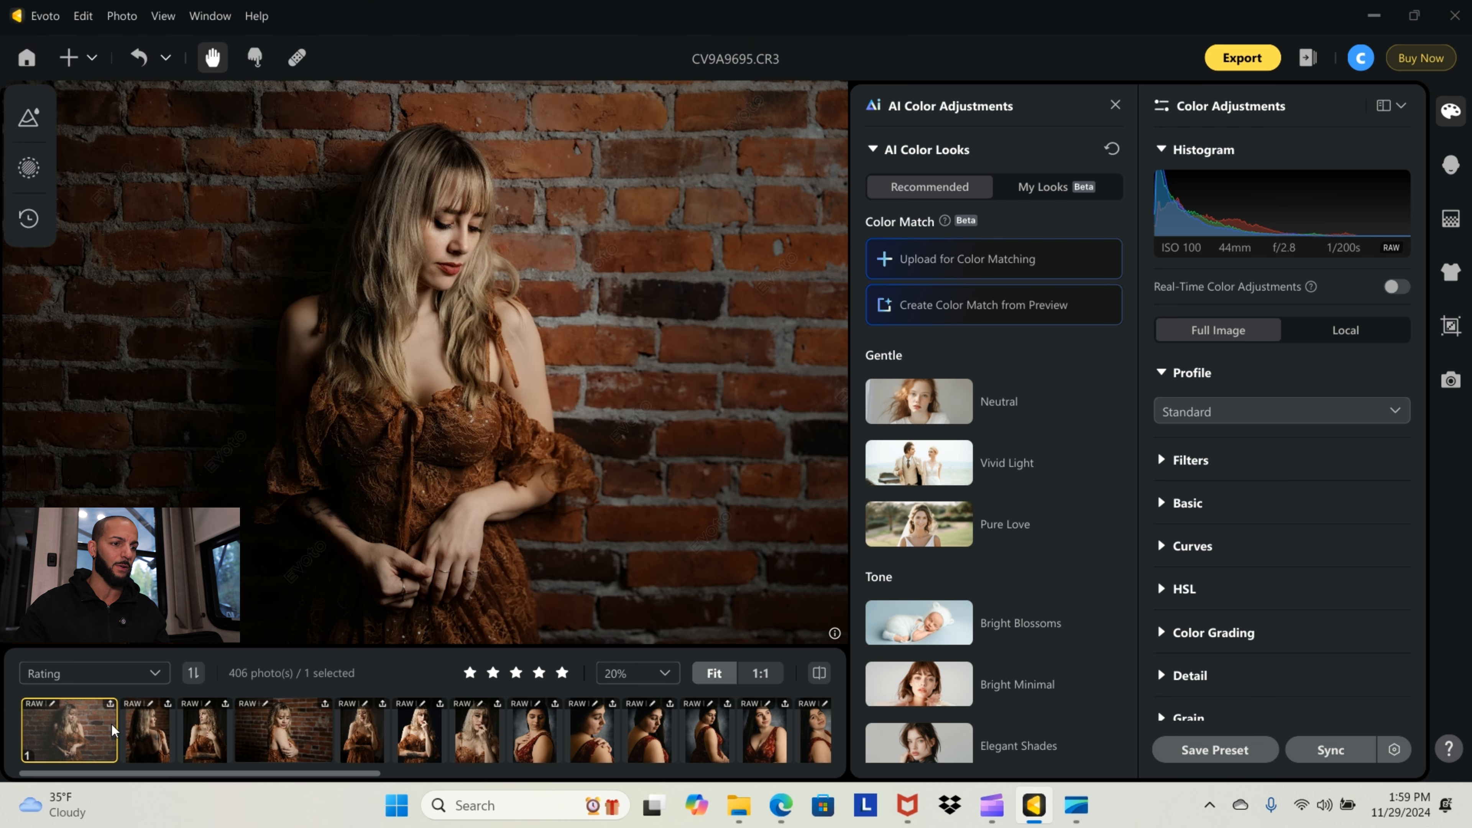
Create a color match look from the preview of CV9A9695.CR3 and apply it to the photo
click(952, 312)
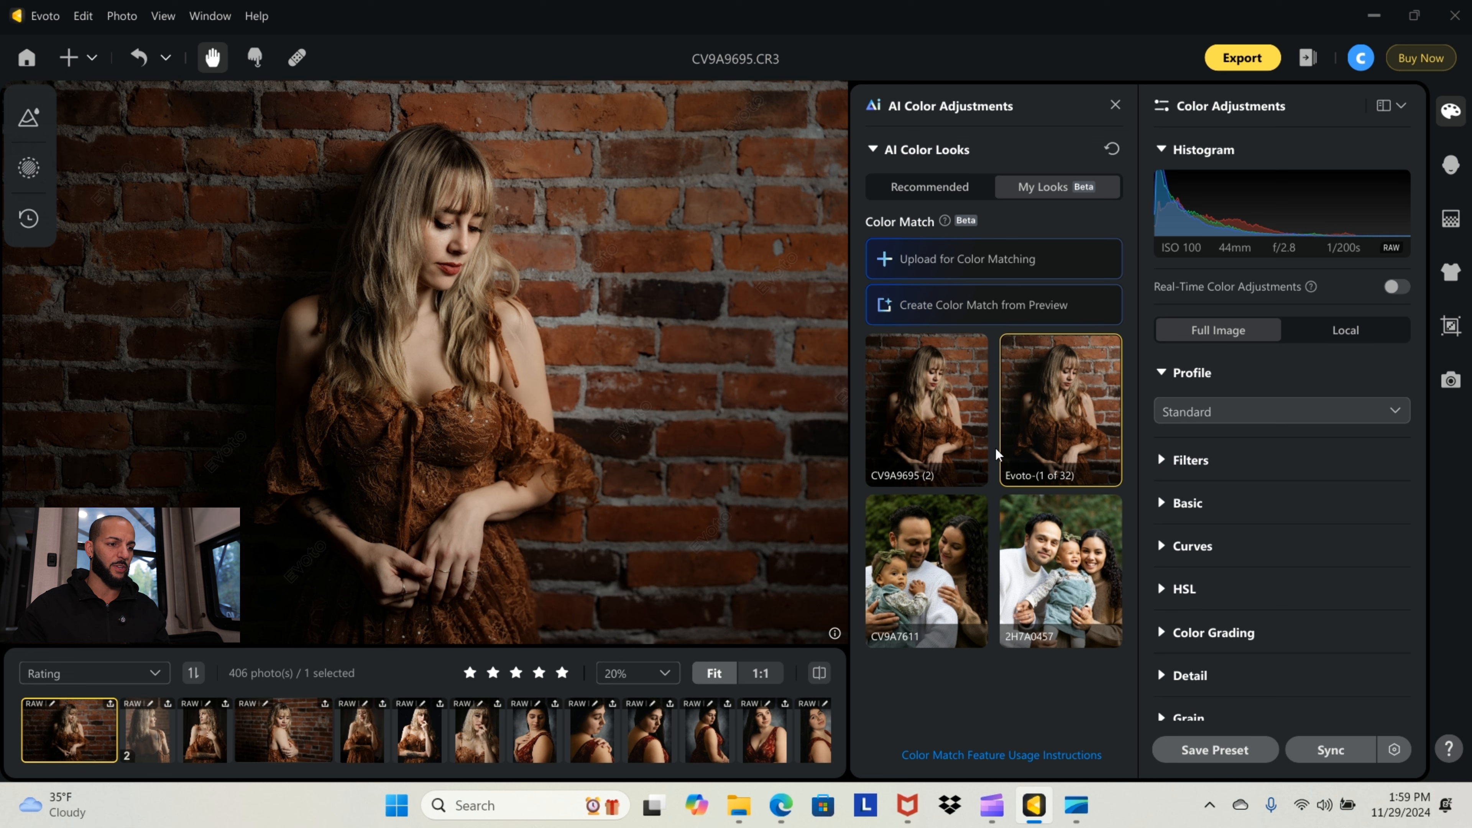
click(897, 368)
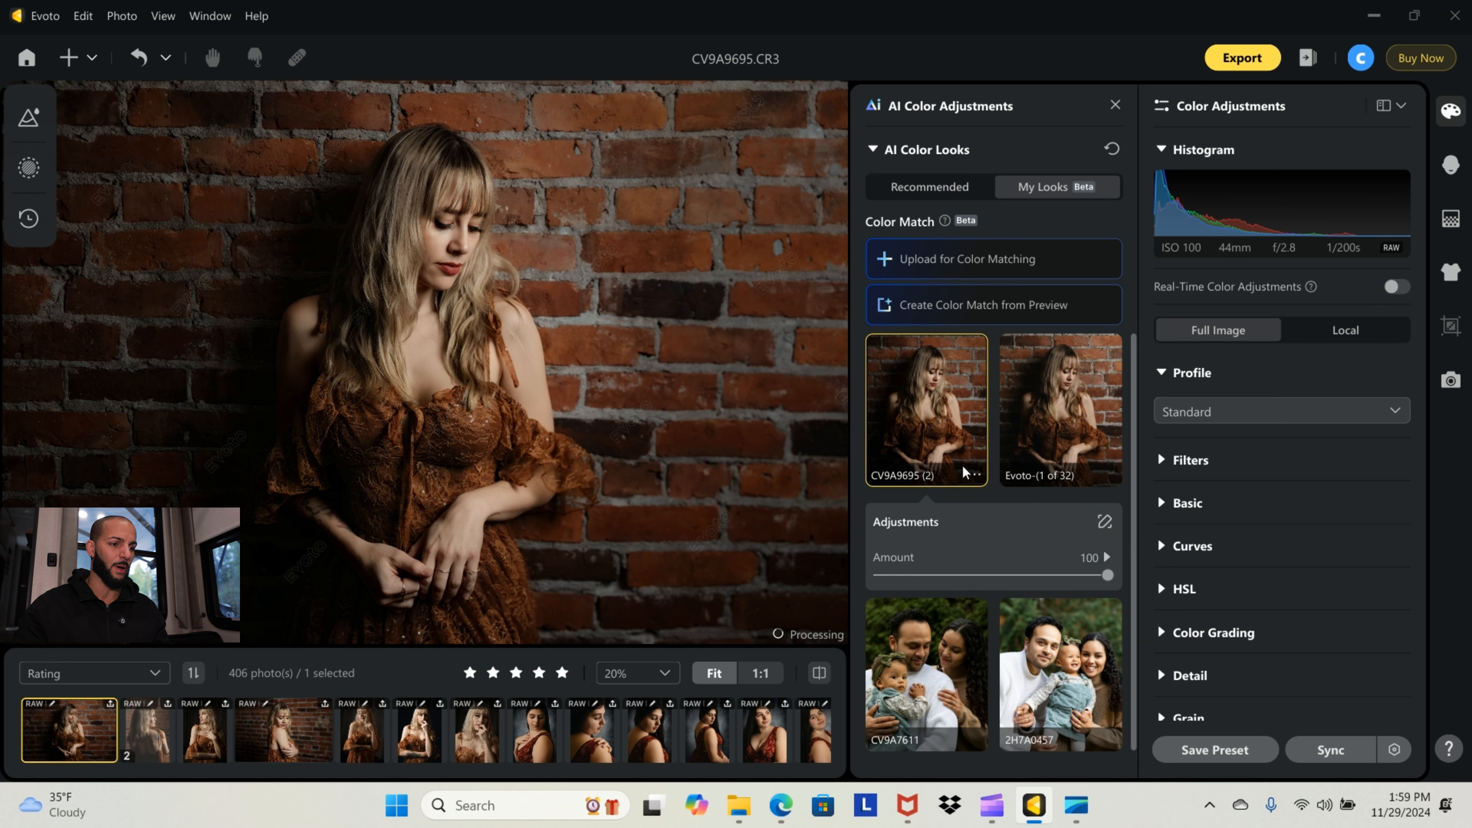
Delete the CV9A9695 (2) look and apply the Evoto-(1 of 32) look to the photo
click(973, 477)
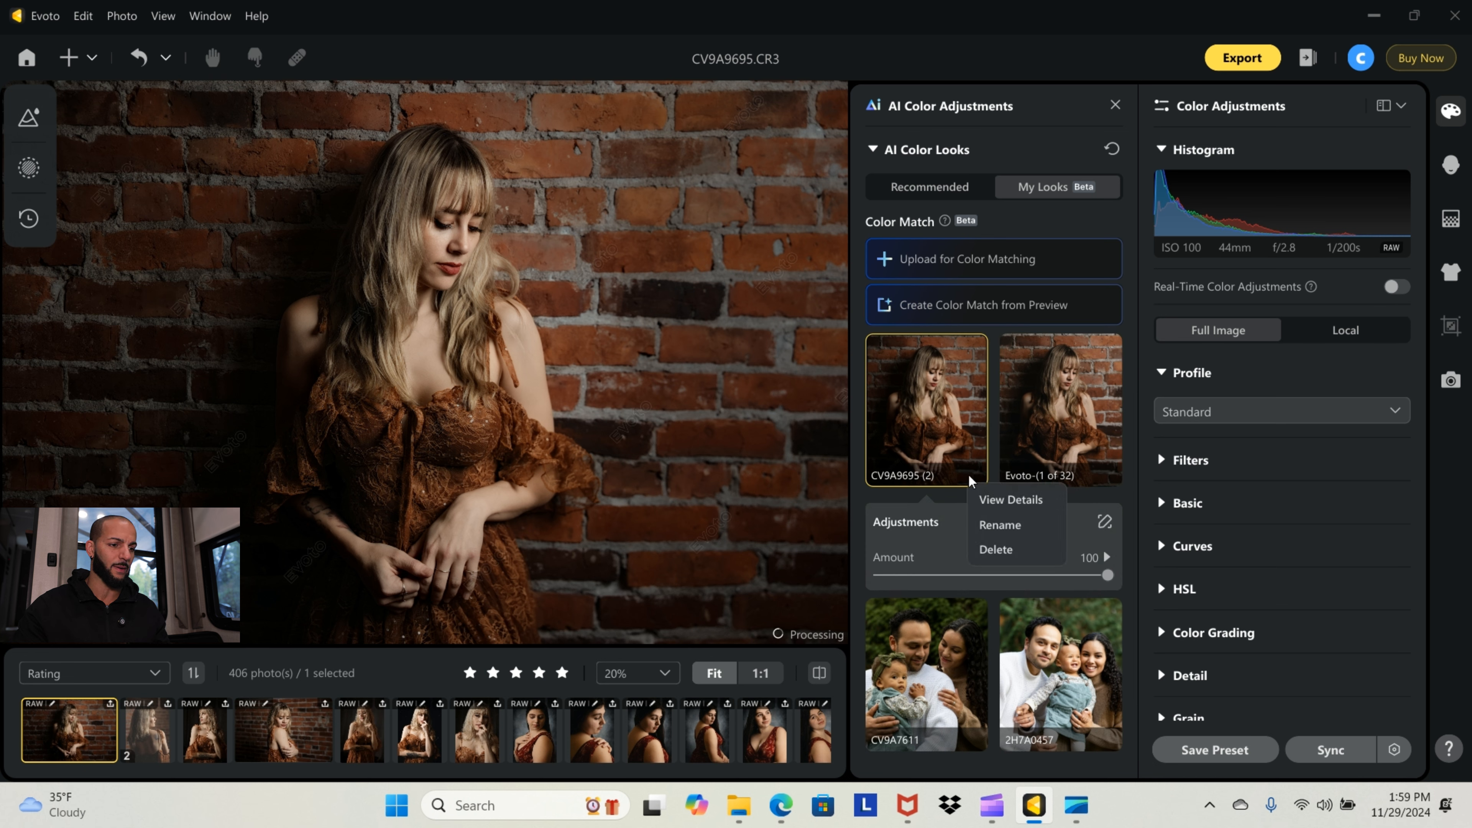
click(1009, 552)
click(906, 471)
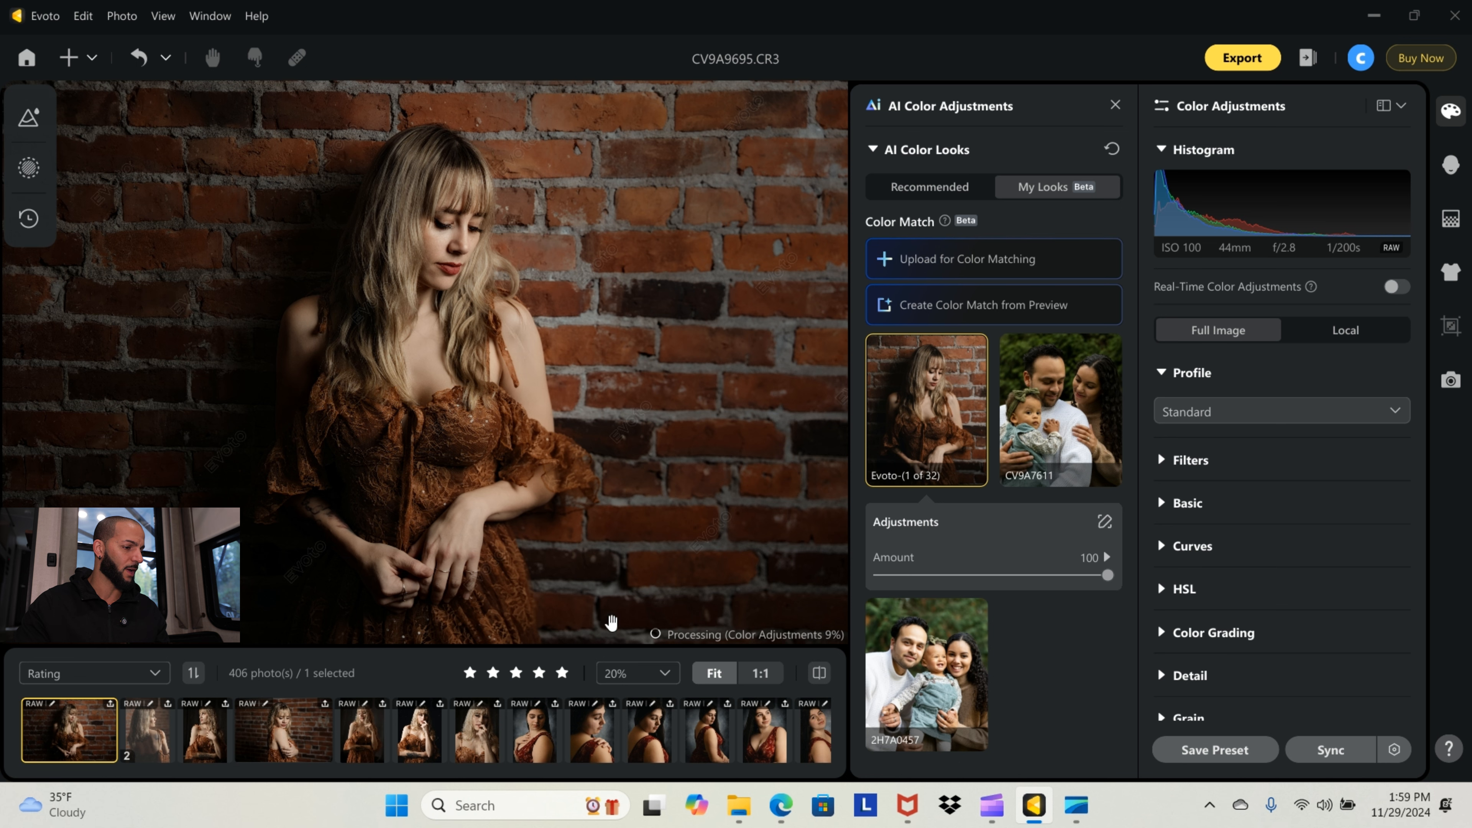
Select photo CV9A9847.CR3 and apply the saved color match look Evoto-(1 of 32) to it
drag(349, 775, 418, 776)
scroll(417, 777, down, 15)
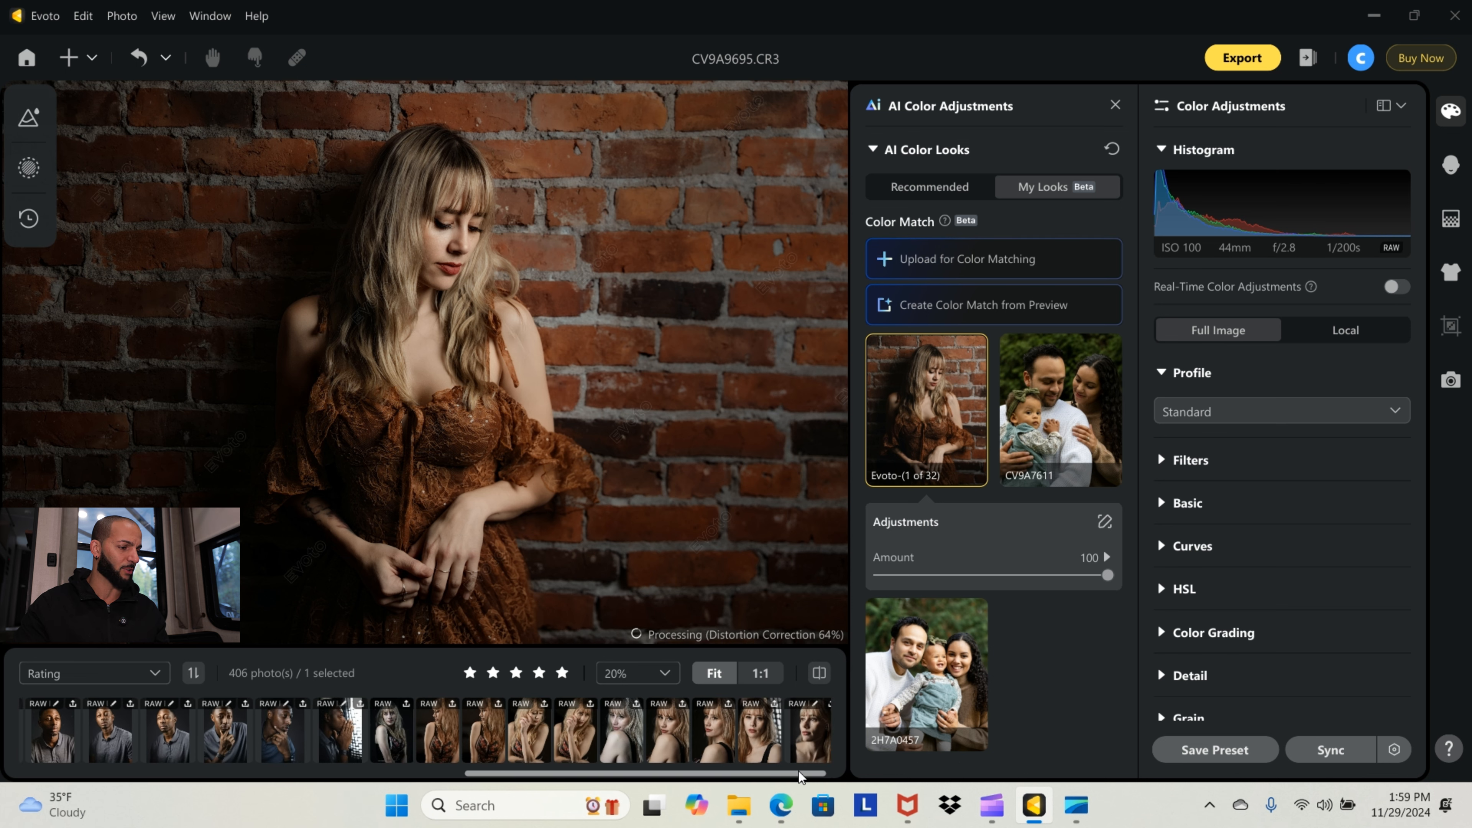
click(387, 739)
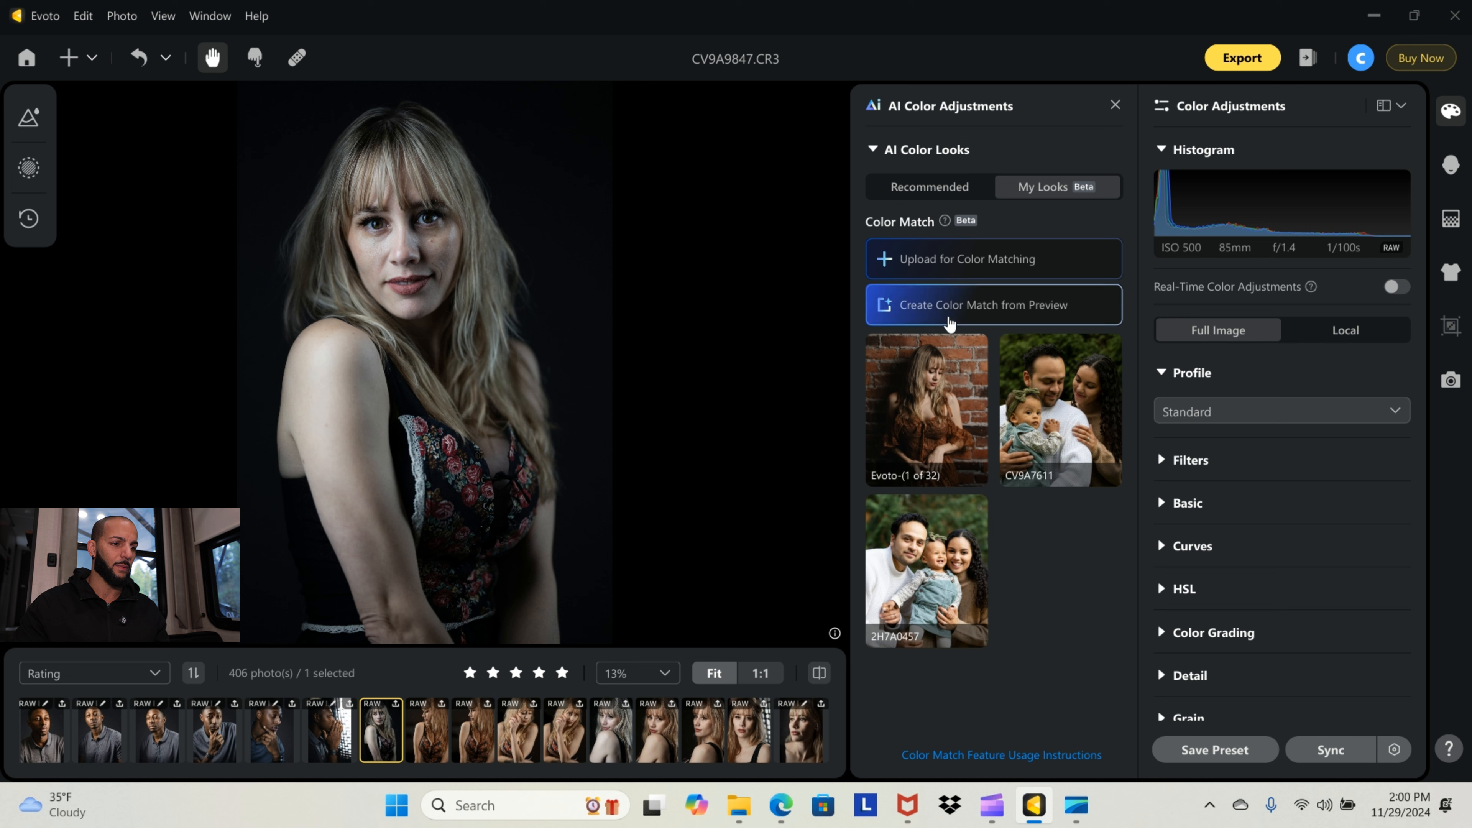
click(939, 427)
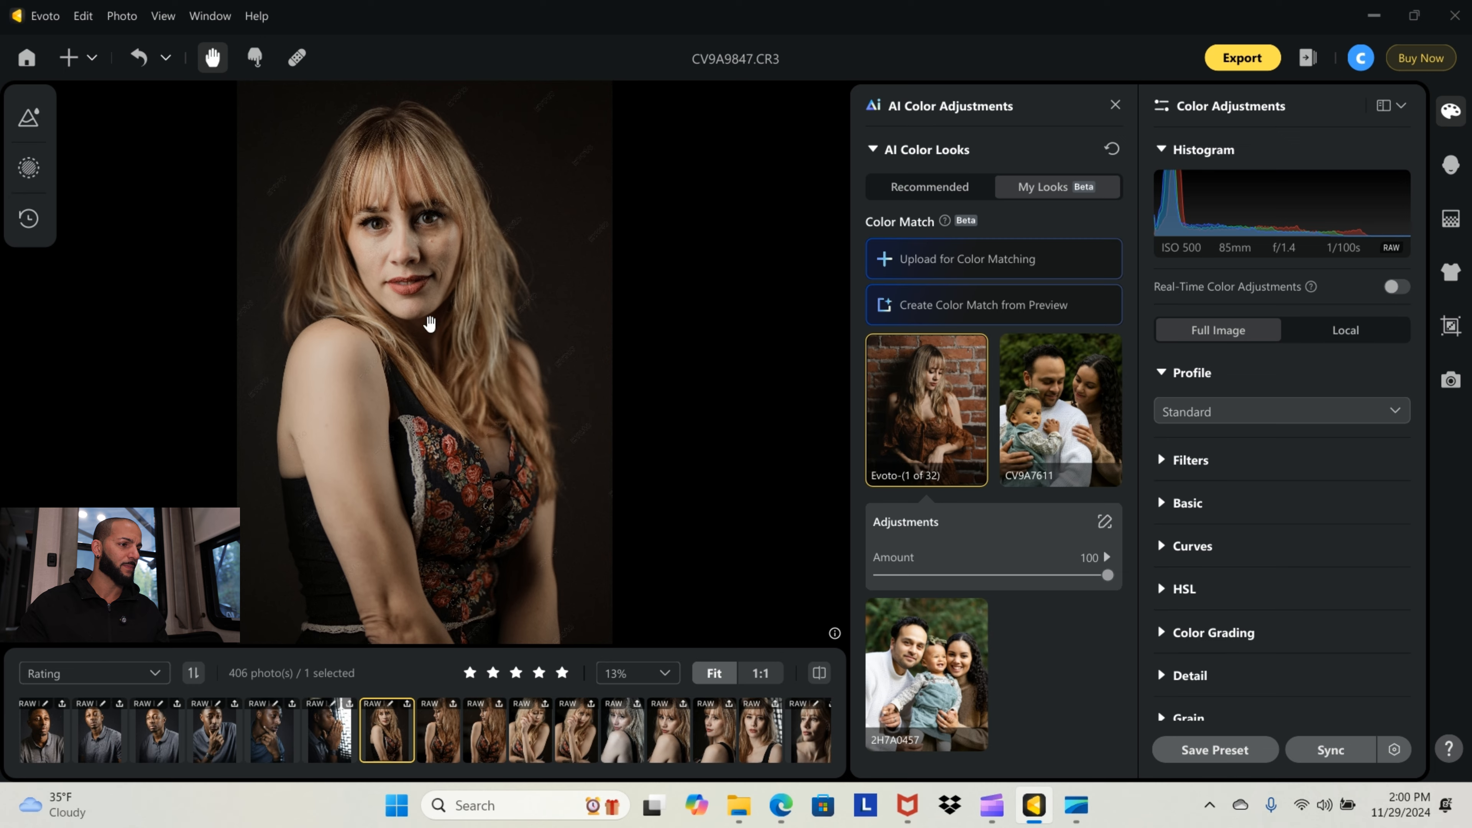
Try the applied look's amount at 50, set it to 70, and inspect the woman's face up close
scroll(410, 289, up, 3)
drag(410, 237, 402, 435)
scroll(394, 329, up, 3)
drag(394, 329, 525, 421)
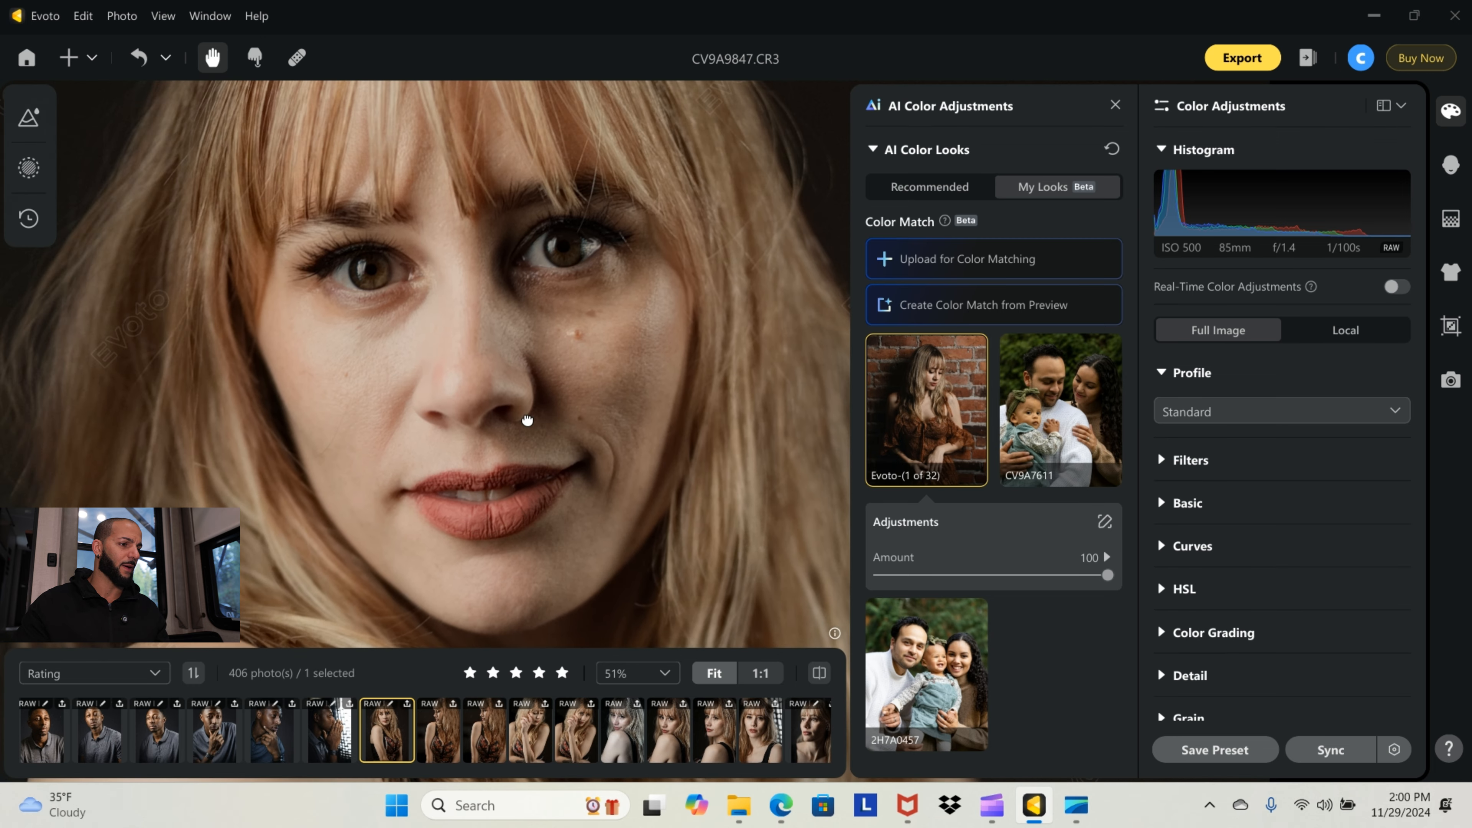
scroll(528, 408, down, 4)
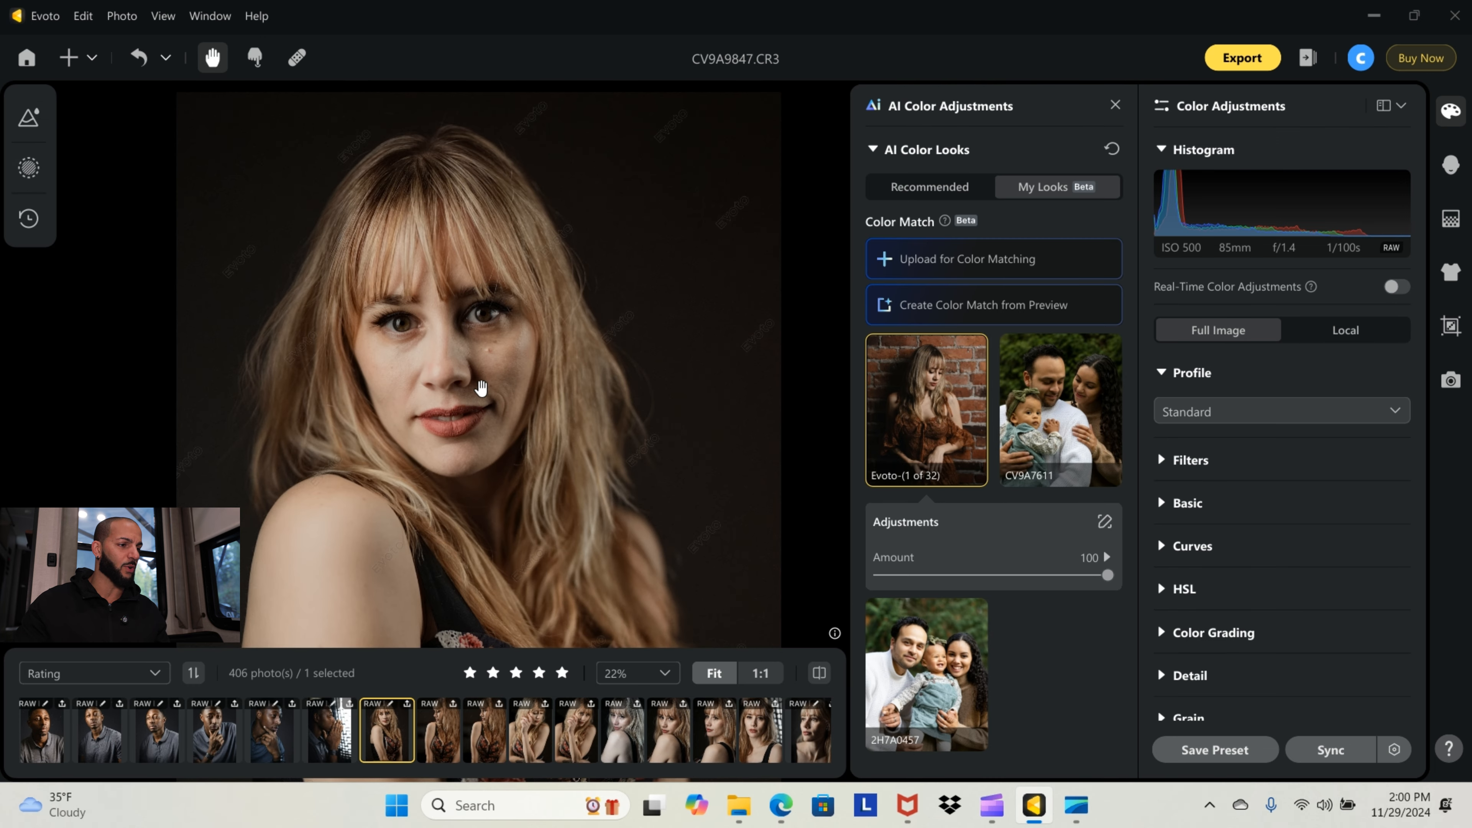
scroll(483, 394, down, 2)
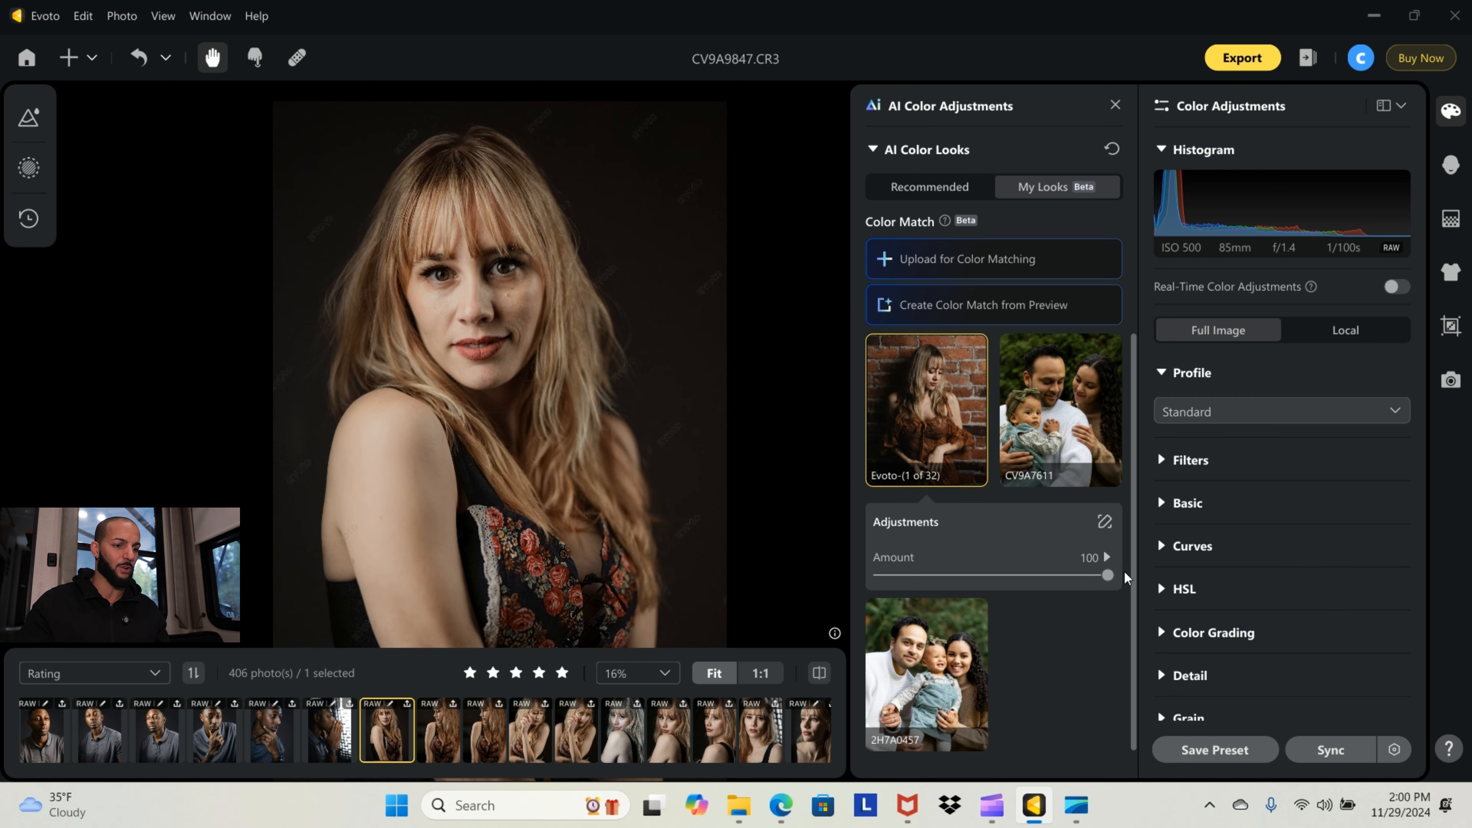
drag(1107, 575, 996, 587)
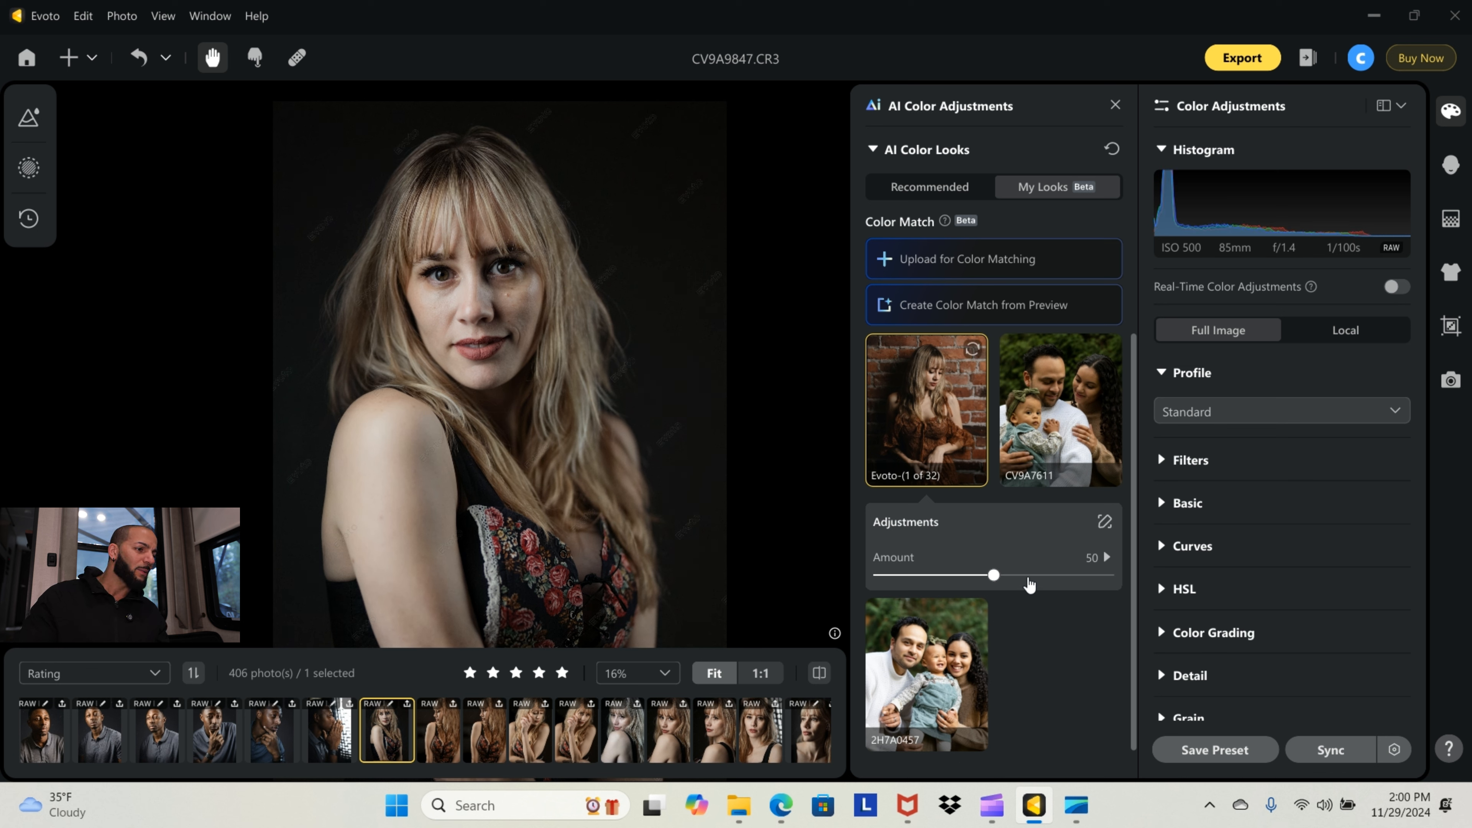
drag(994, 575, 1043, 582)
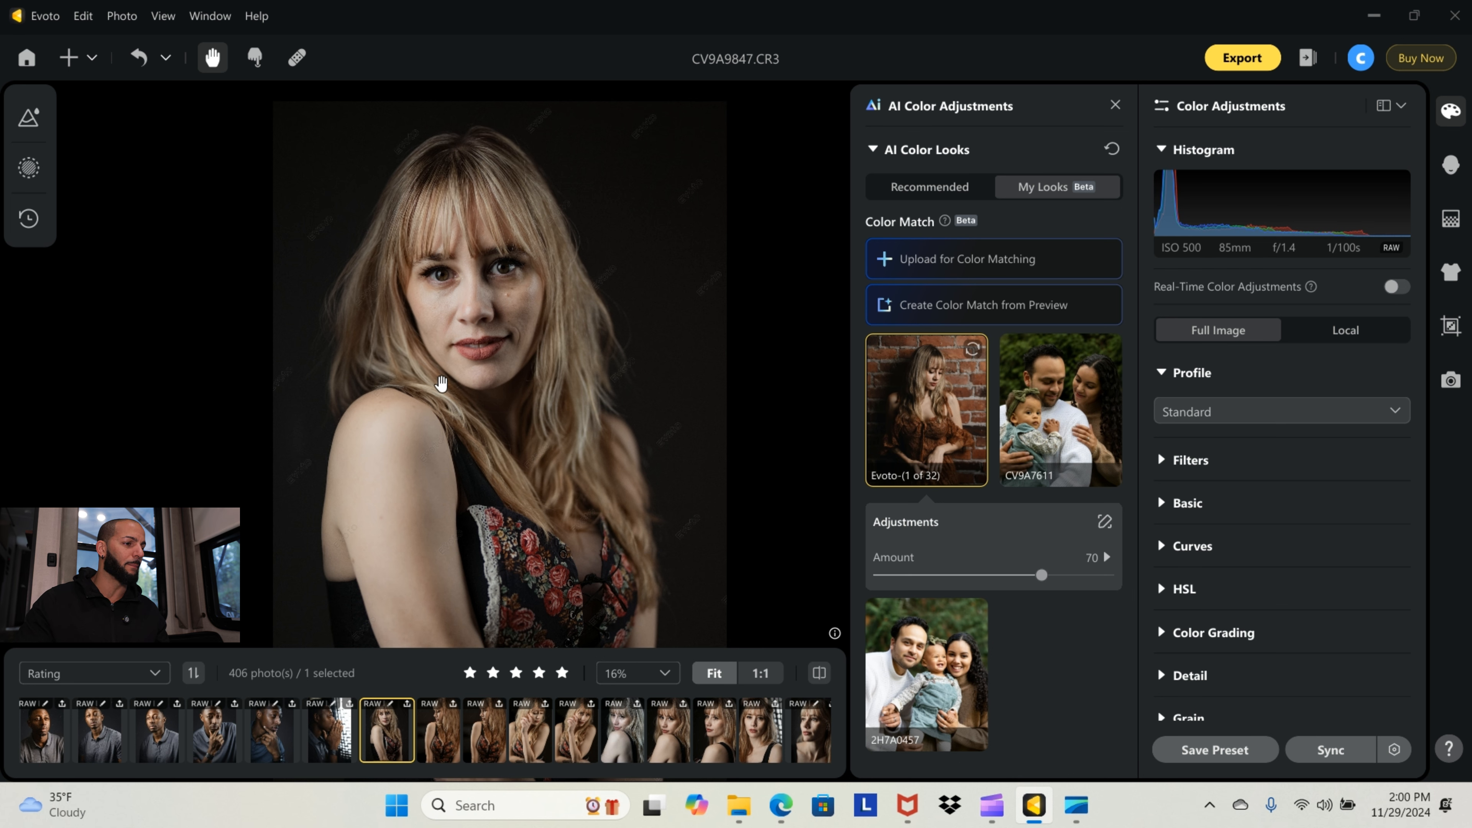
scroll(460, 305, up, 3)
drag(529, 240, 442, 328)
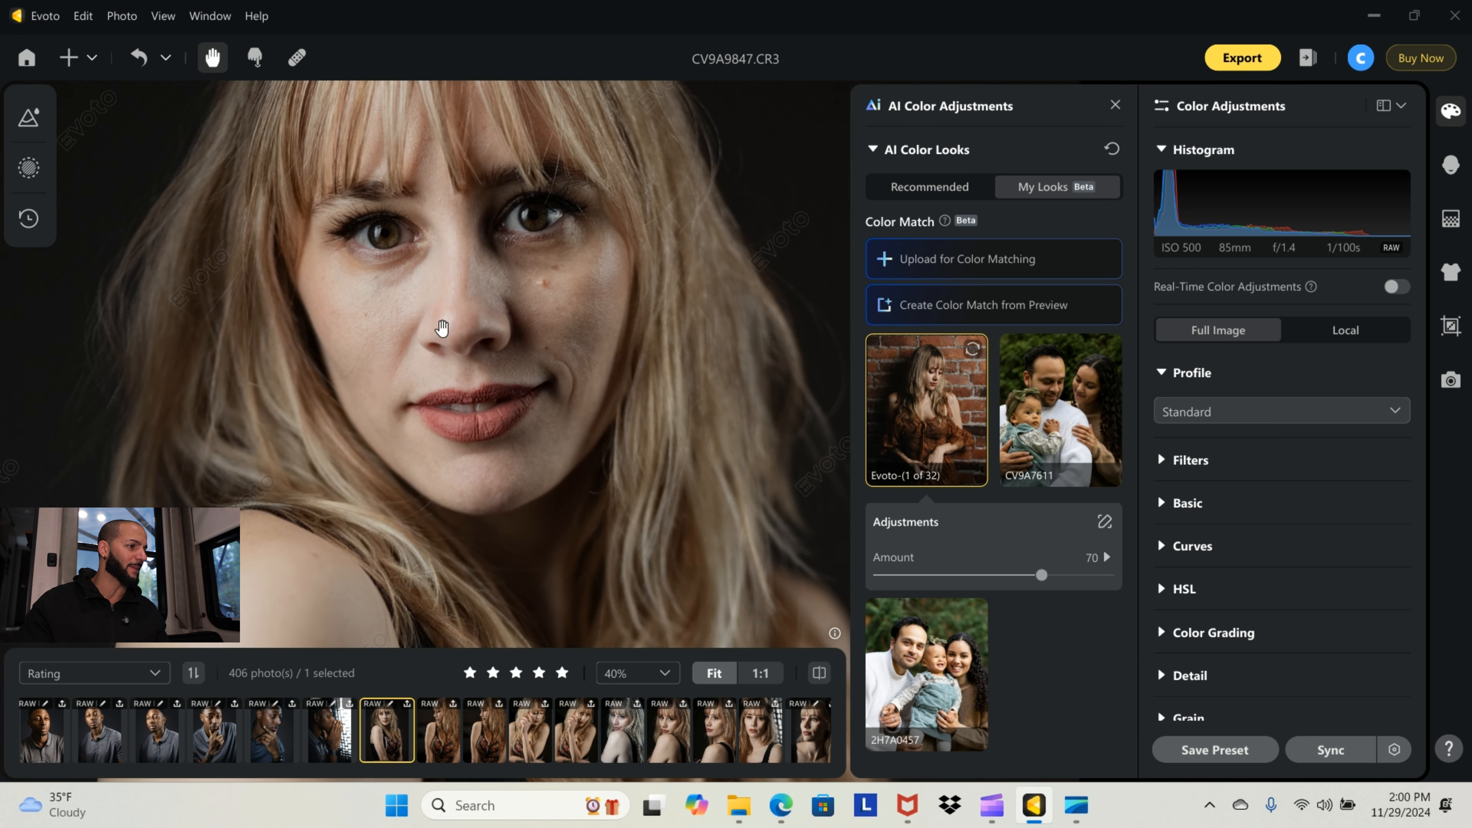
Apply the recommended High-End 01 preset to photo CV9A9847.CR3 and check its effect on the woman's face
click(30, 119)
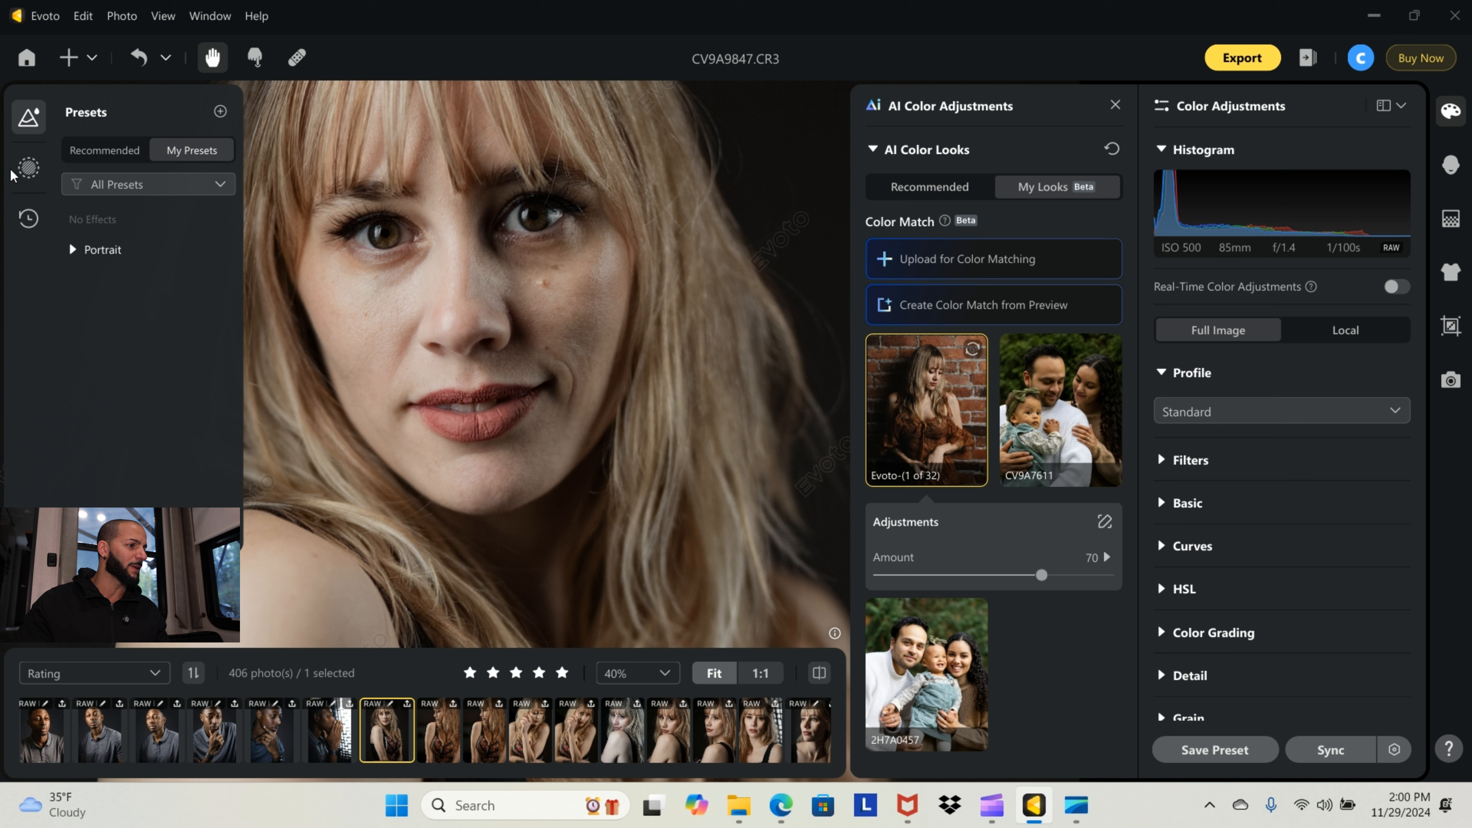
click(29, 169)
click(29, 117)
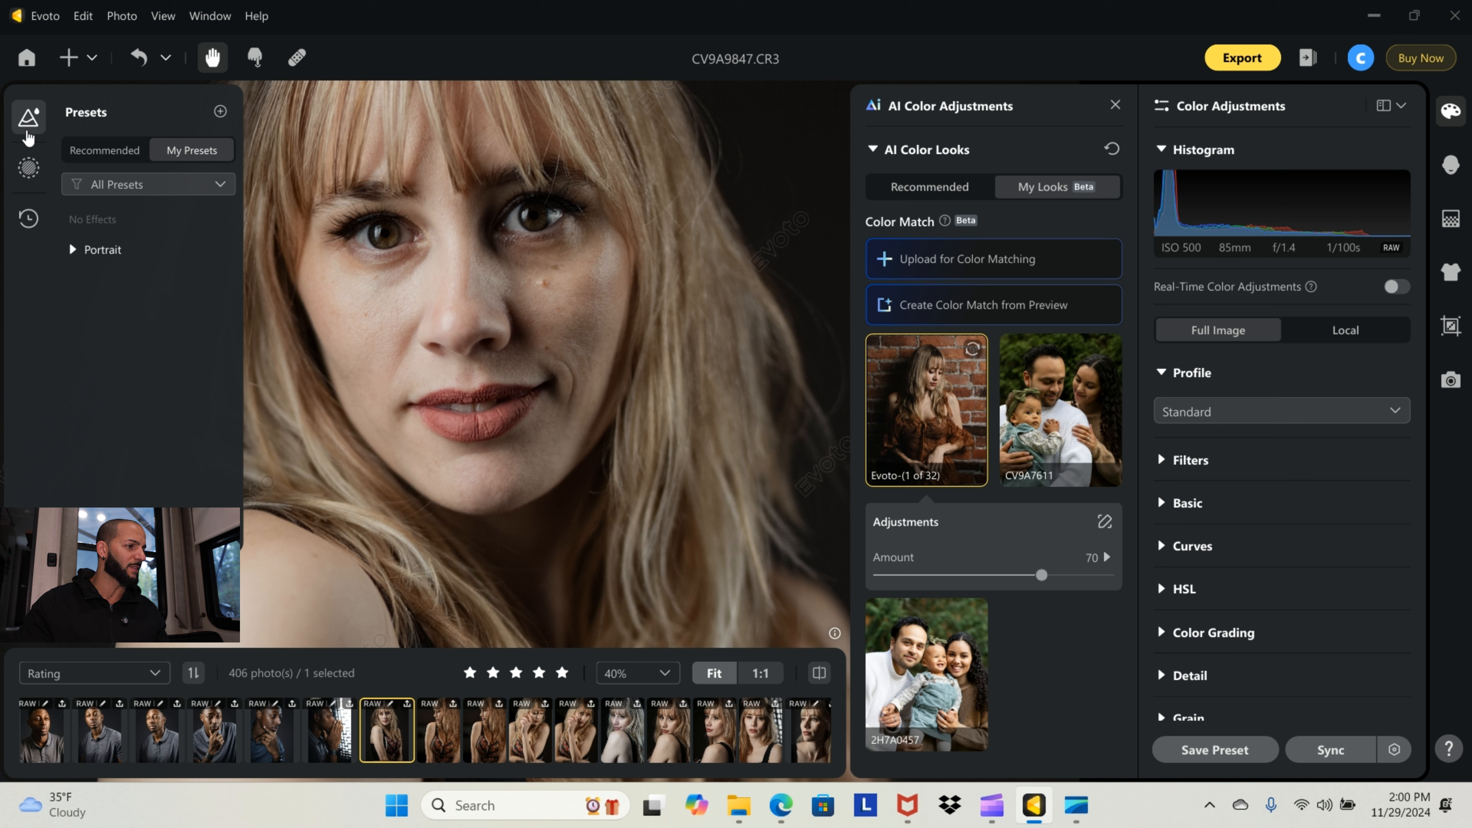
click(77, 164)
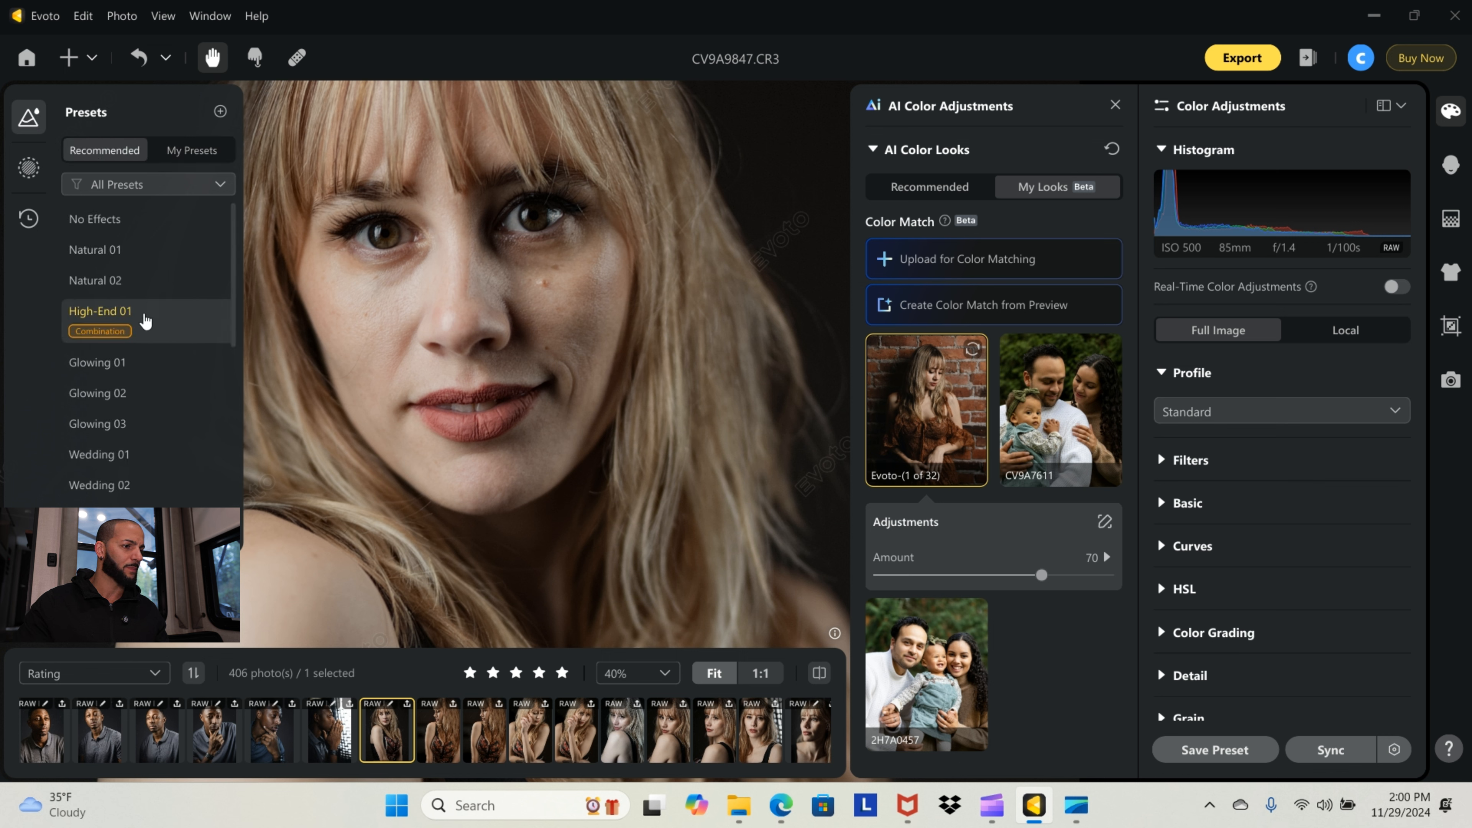
click(145, 320)
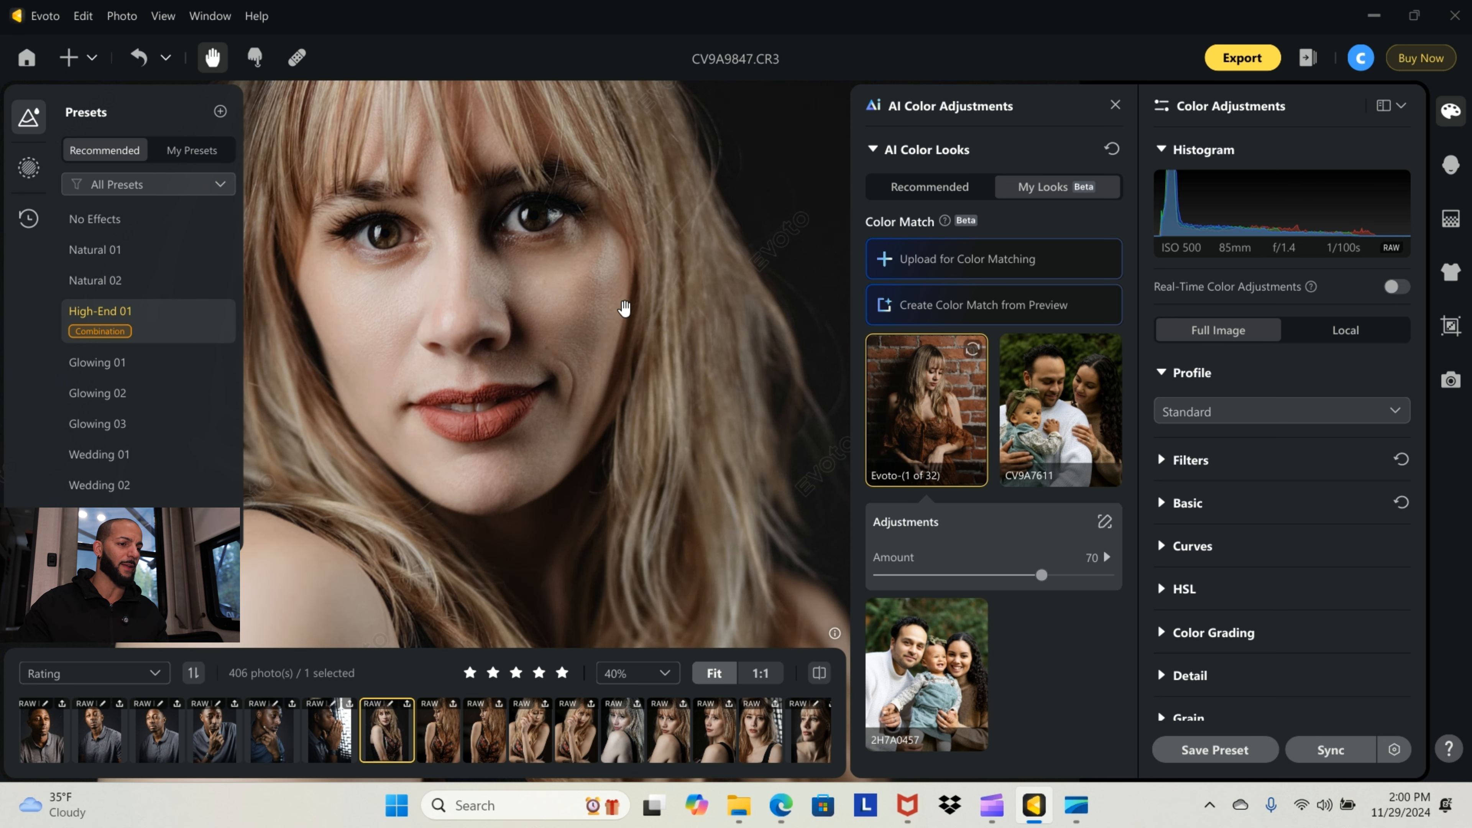
scroll(613, 333, down, 1)
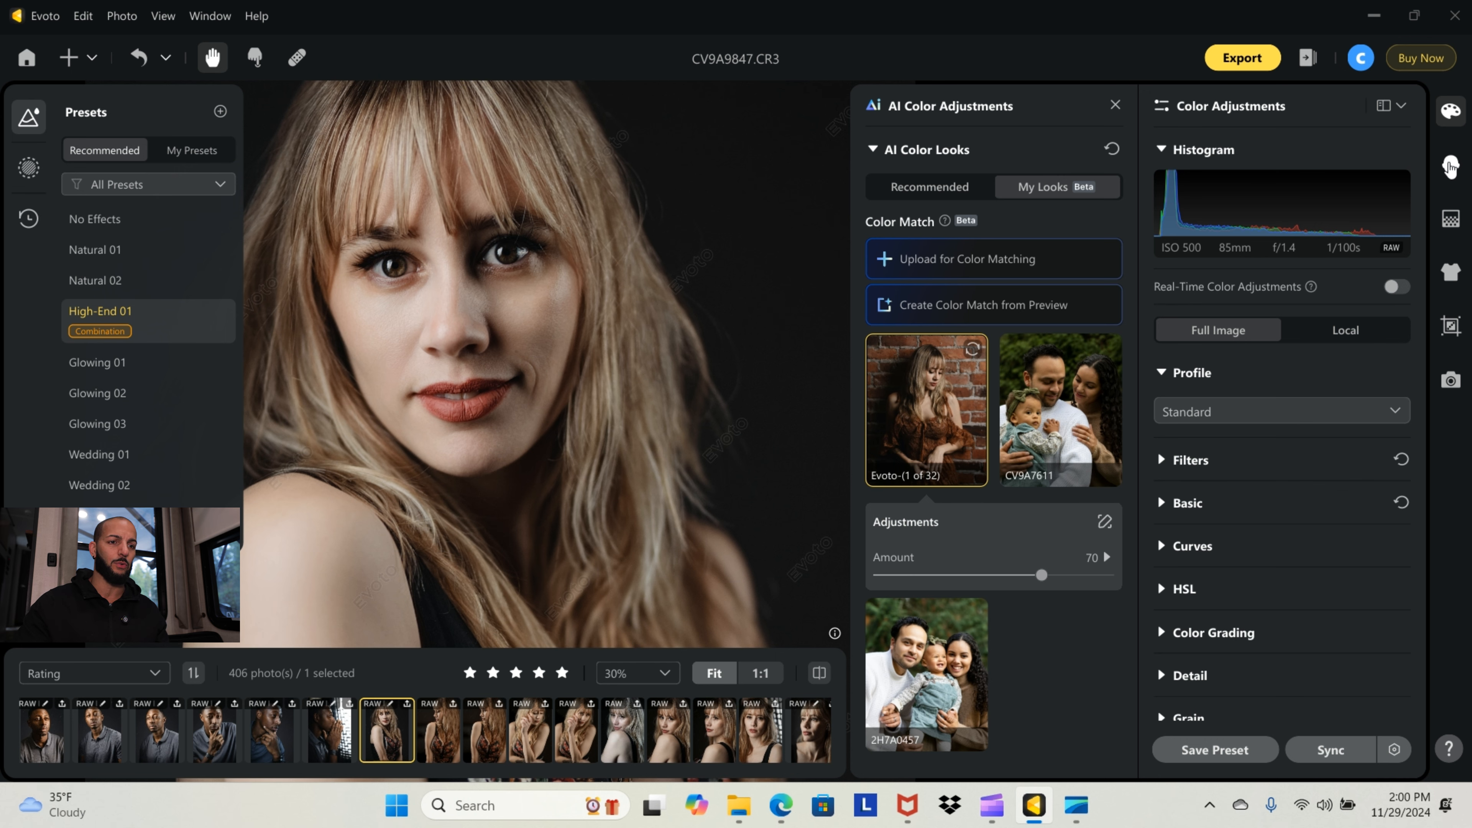
Start manual tuning of the Blemish Removal mask with the erase brush and frame the woman's face for masking
click(1450, 169)
click(1403, 205)
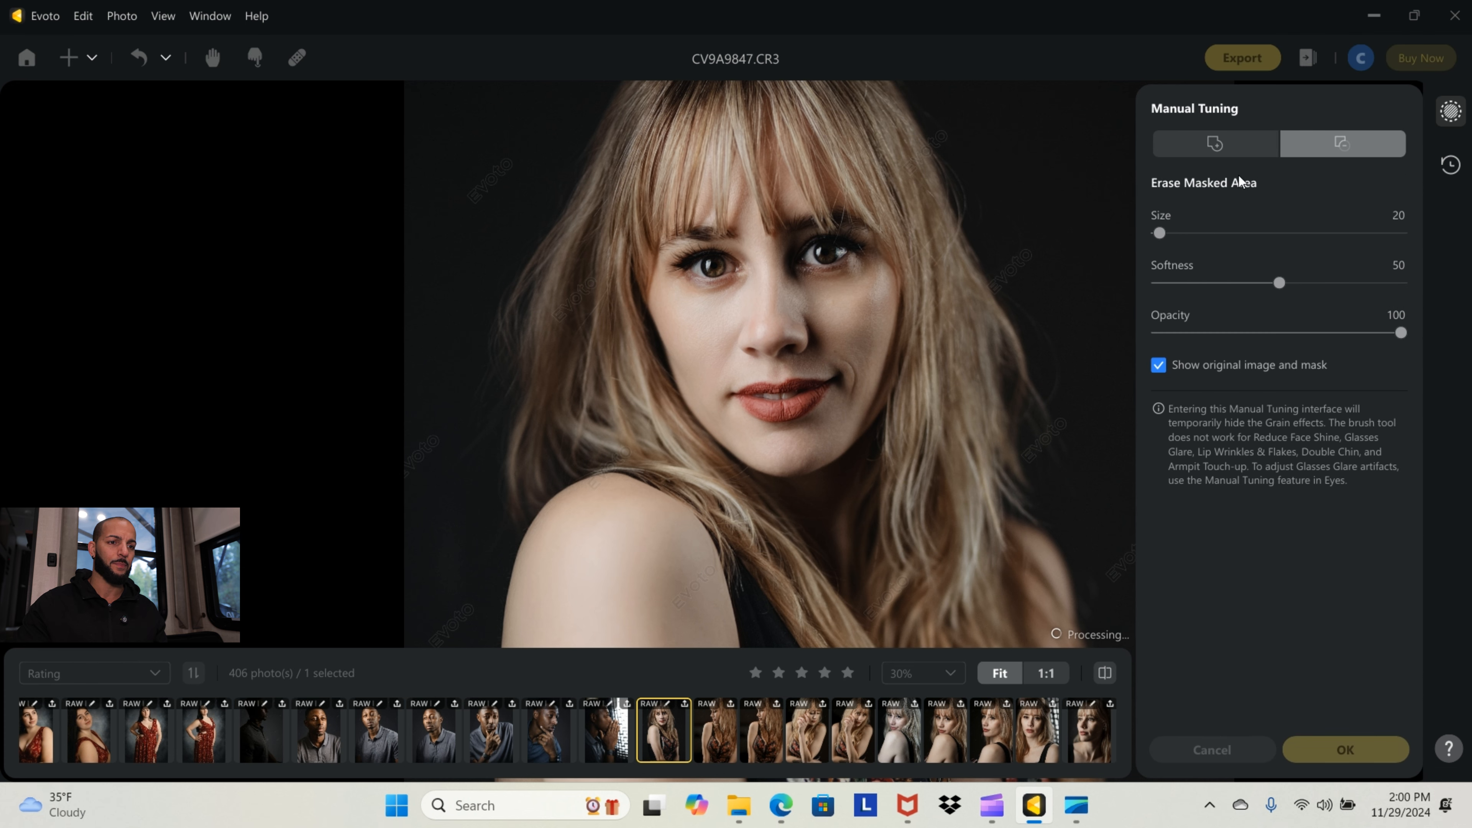
scroll(920, 268, up, 1)
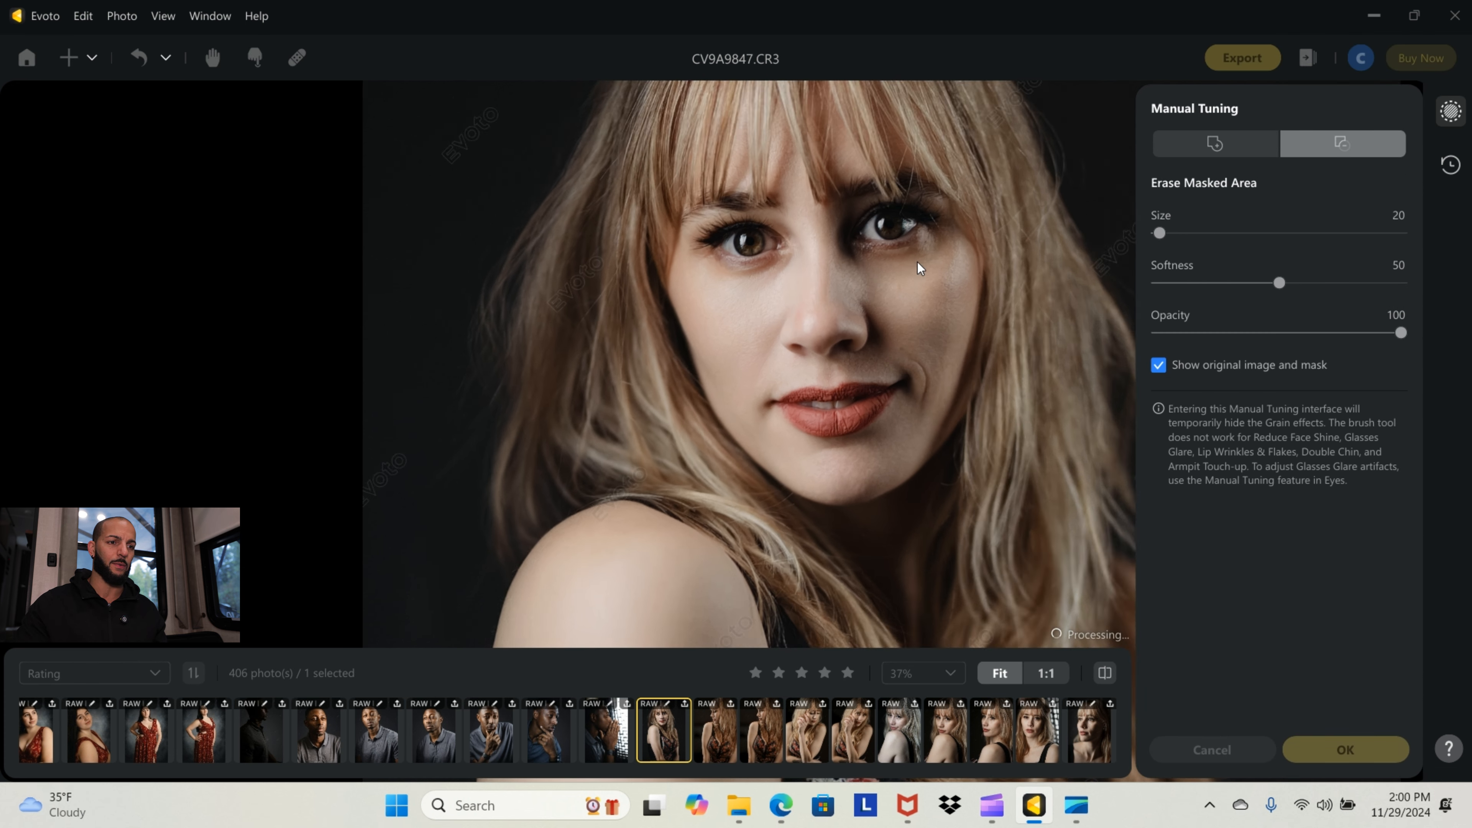
scroll(920, 268, up, 1)
scroll(981, 338, up, 2)
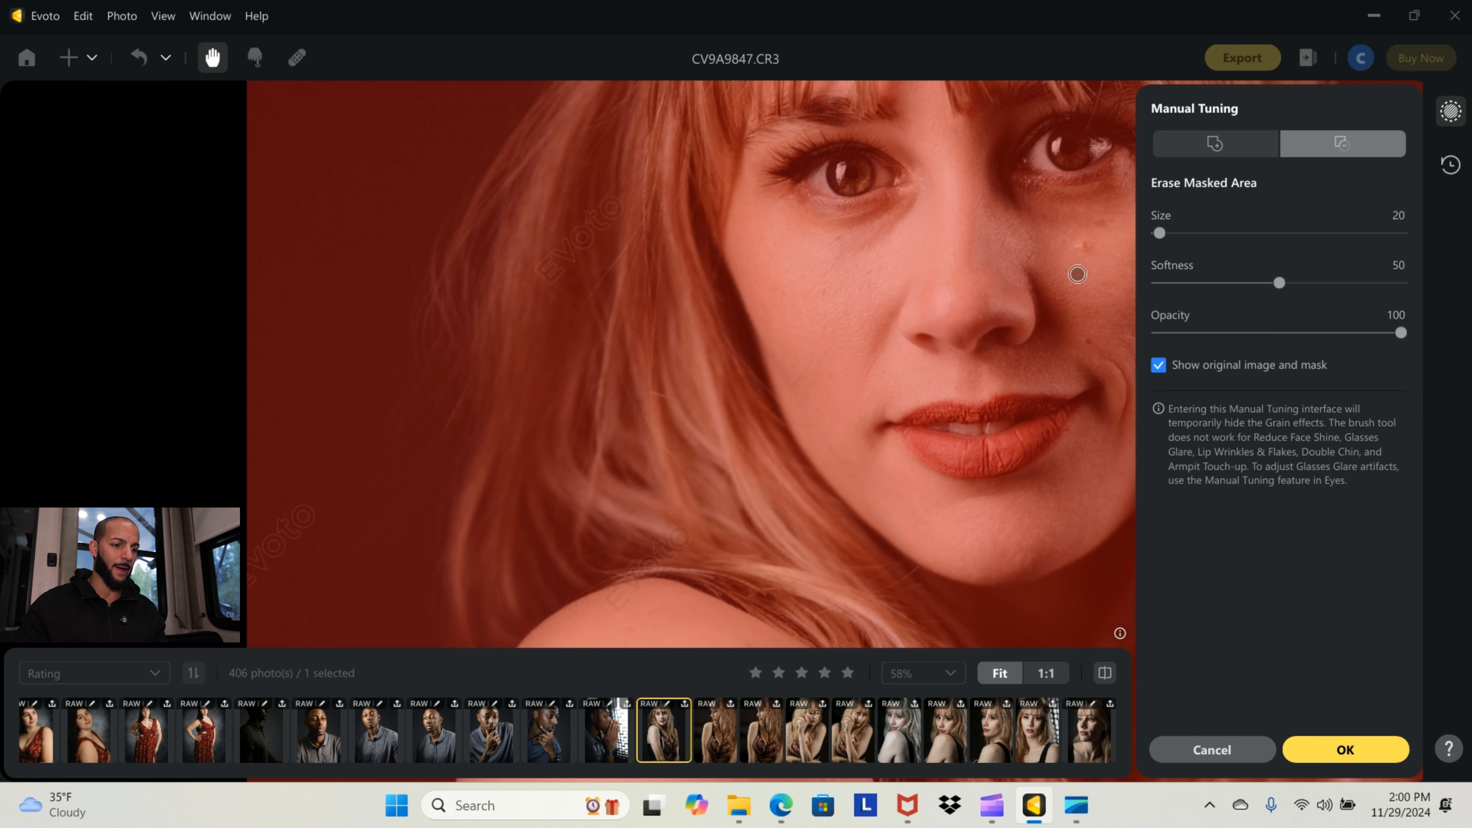
click(1011, 673)
key(ctrl+equal)
key(ctrl+equal)
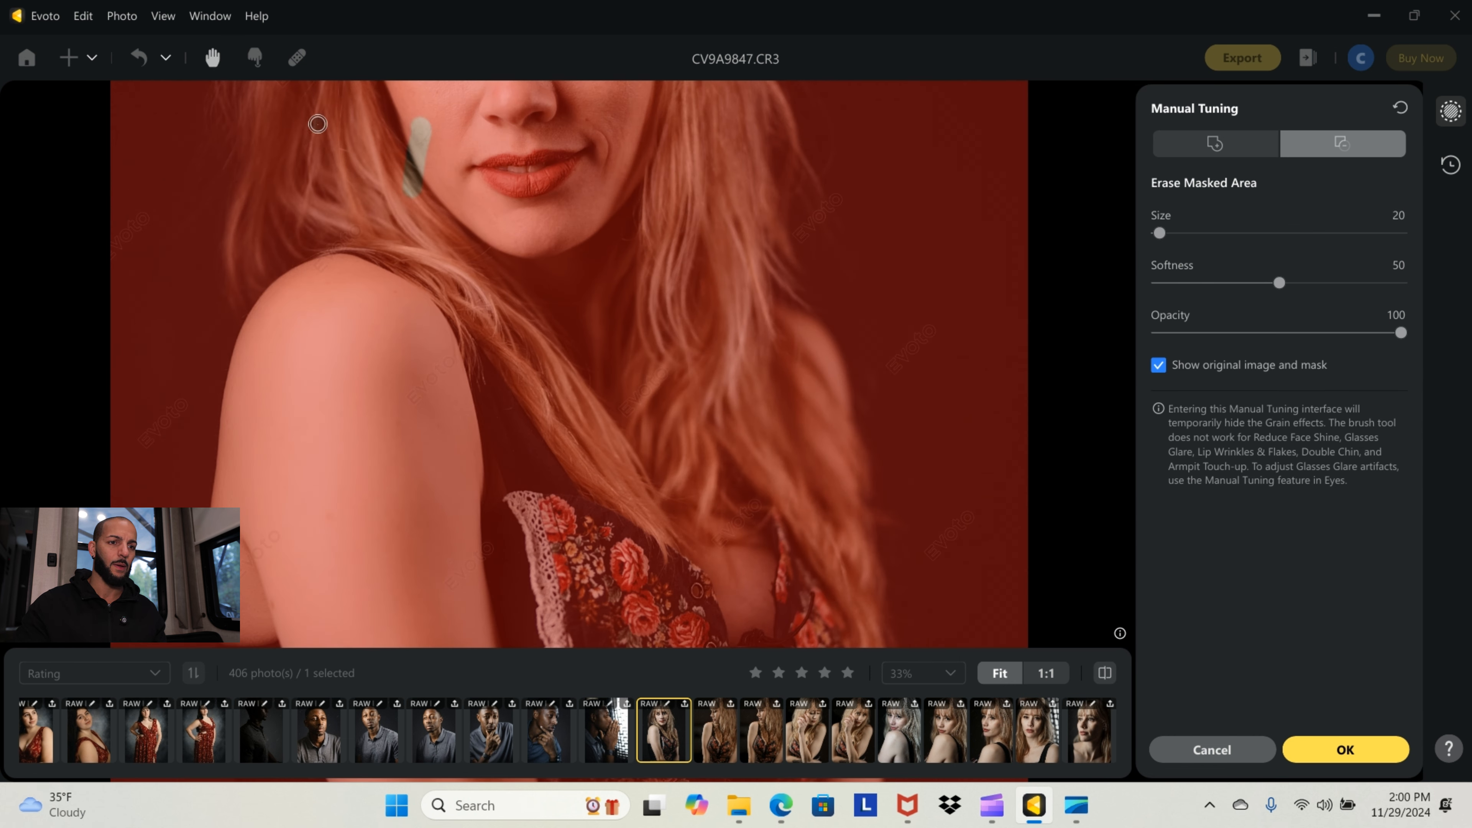
click(211, 59)
drag(413, 117, 366, 425)
scroll(529, 323, up, 1)
drag(538, 409, 570, 370)
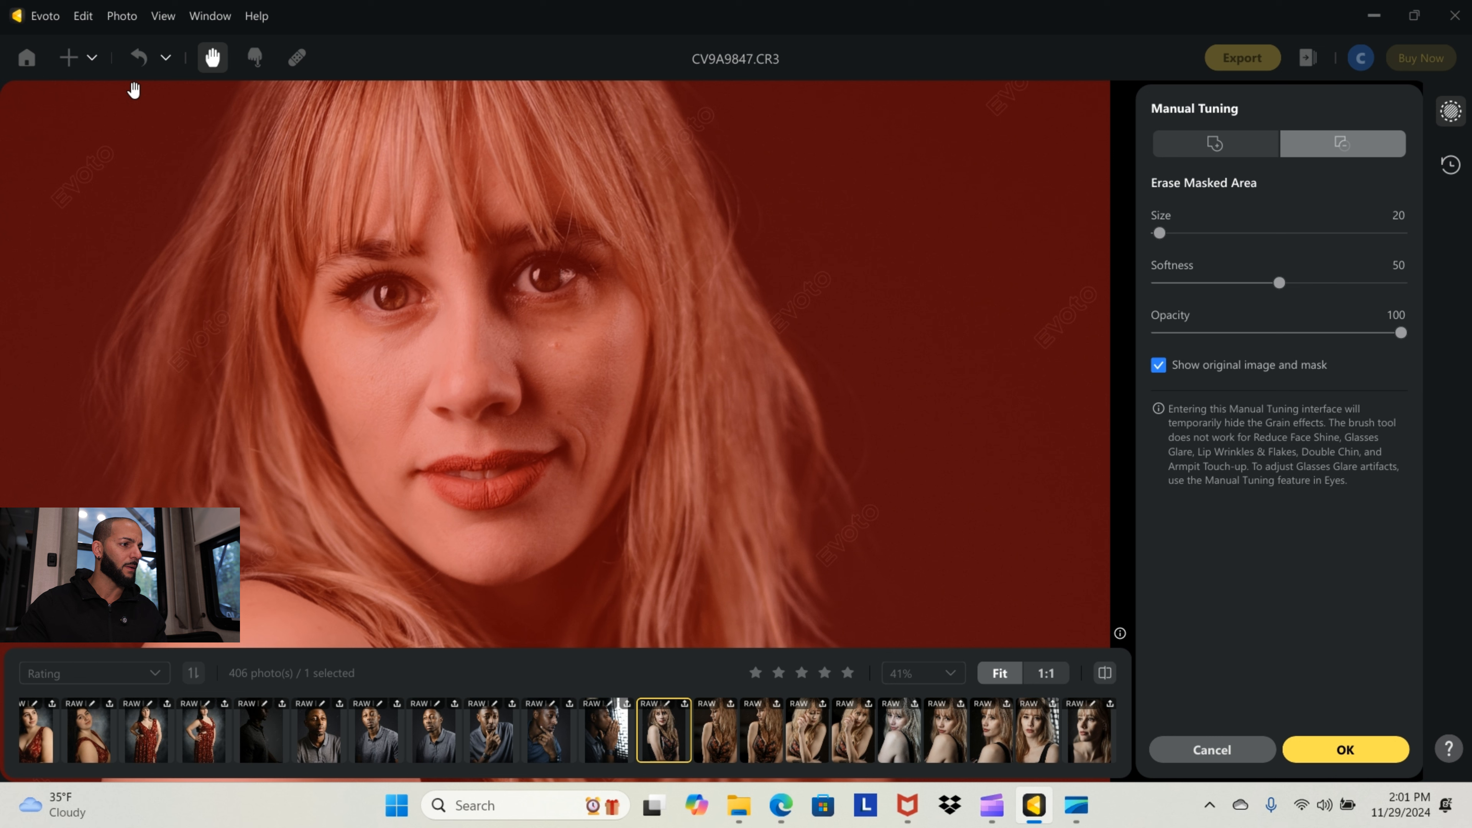
Erase the blemish removal mask at five small spots on both cheeks and apply the manual tuning
click(214, 58)
click(557, 345)
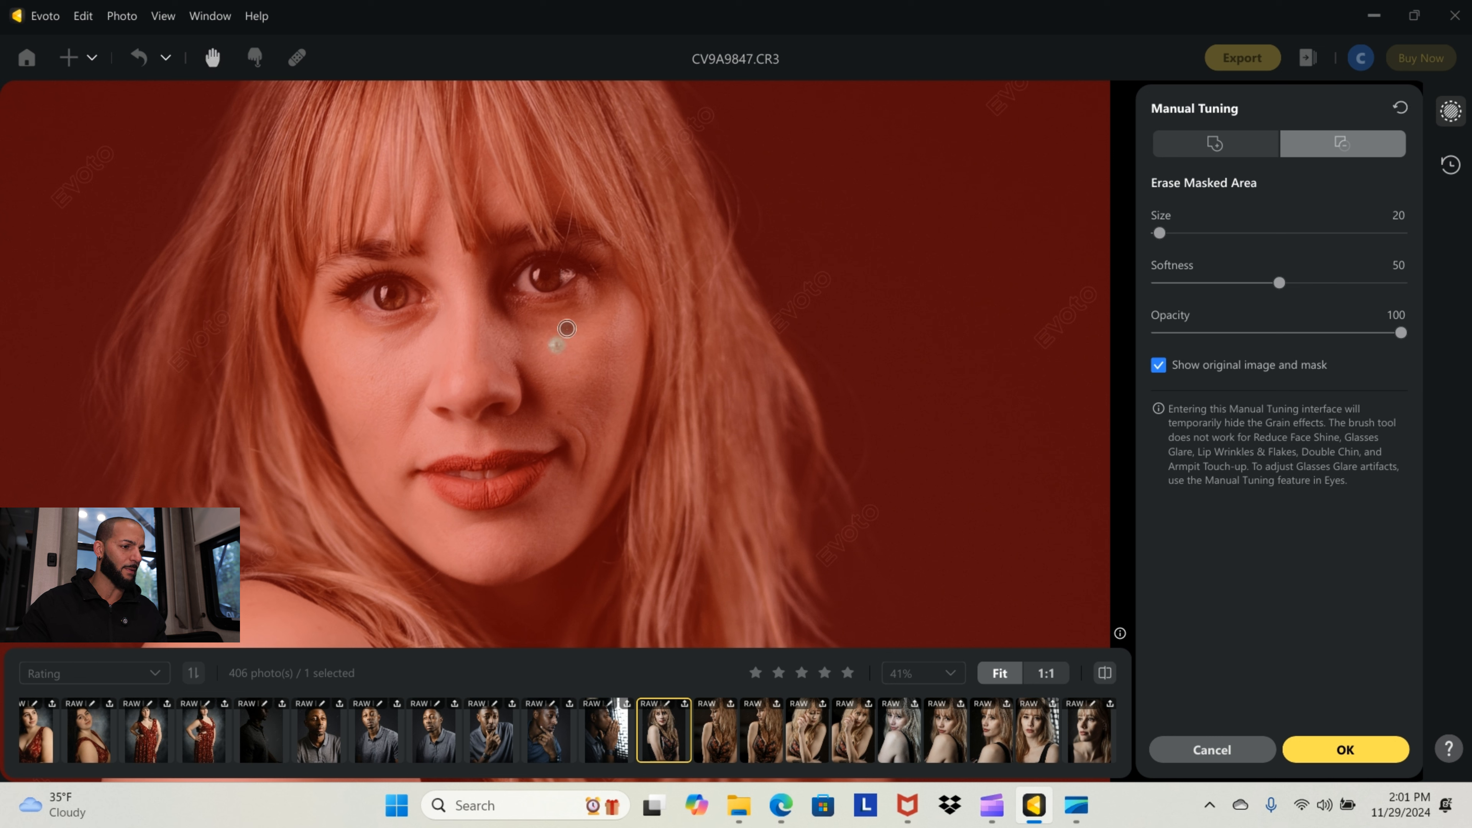
click(571, 328)
click(560, 410)
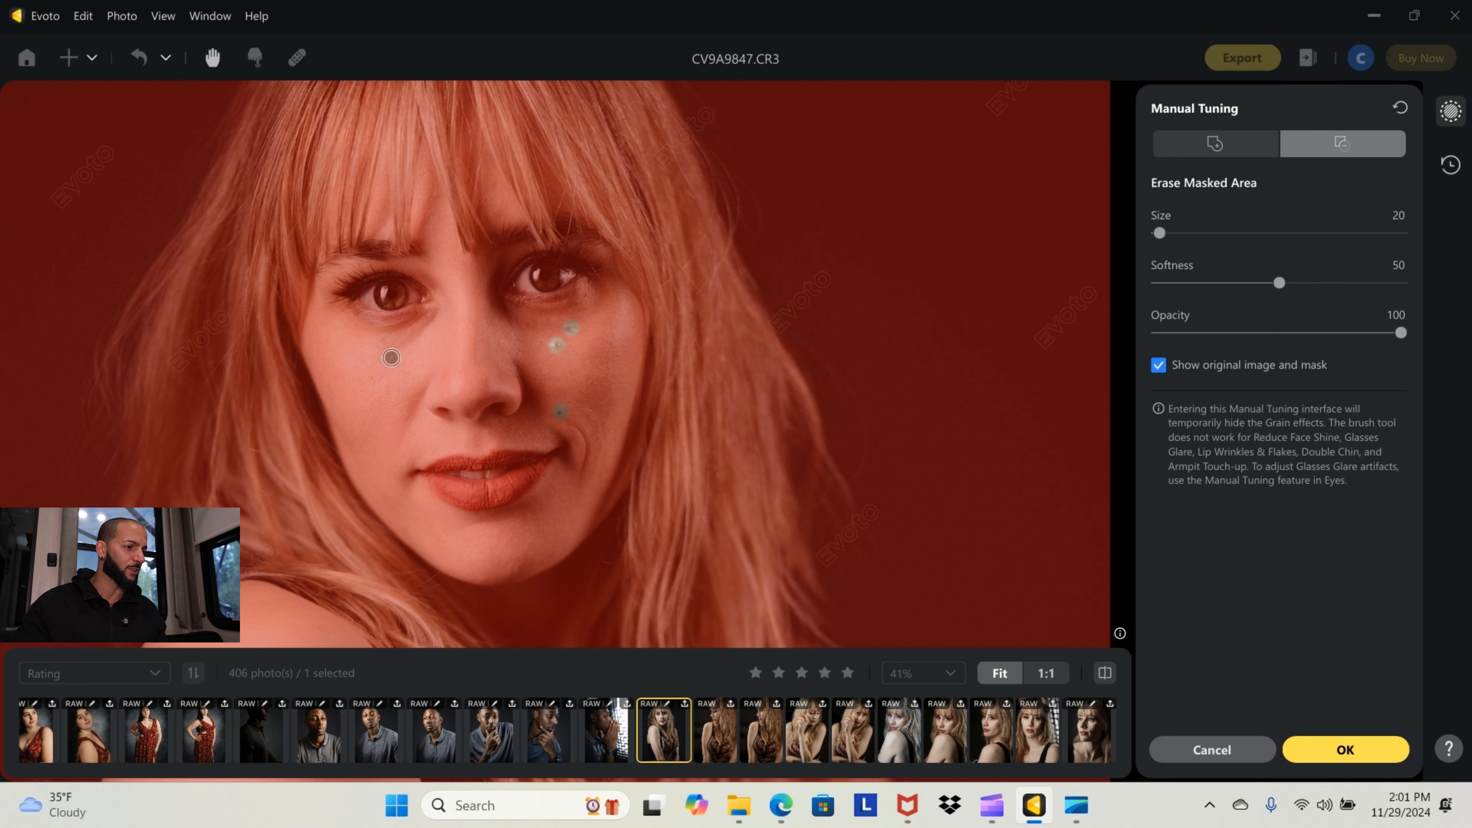
click(371, 380)
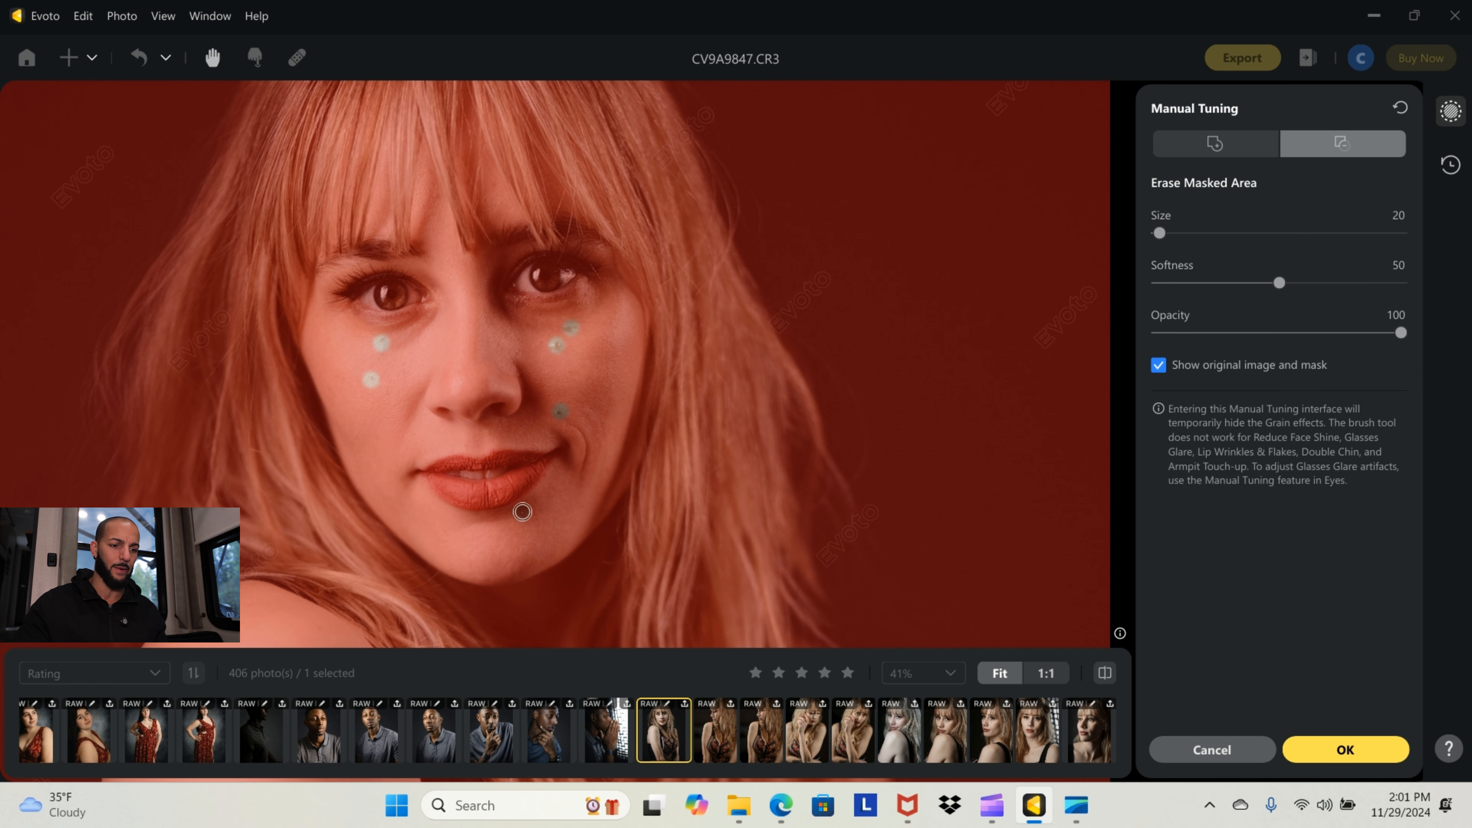
click(1329, 748)
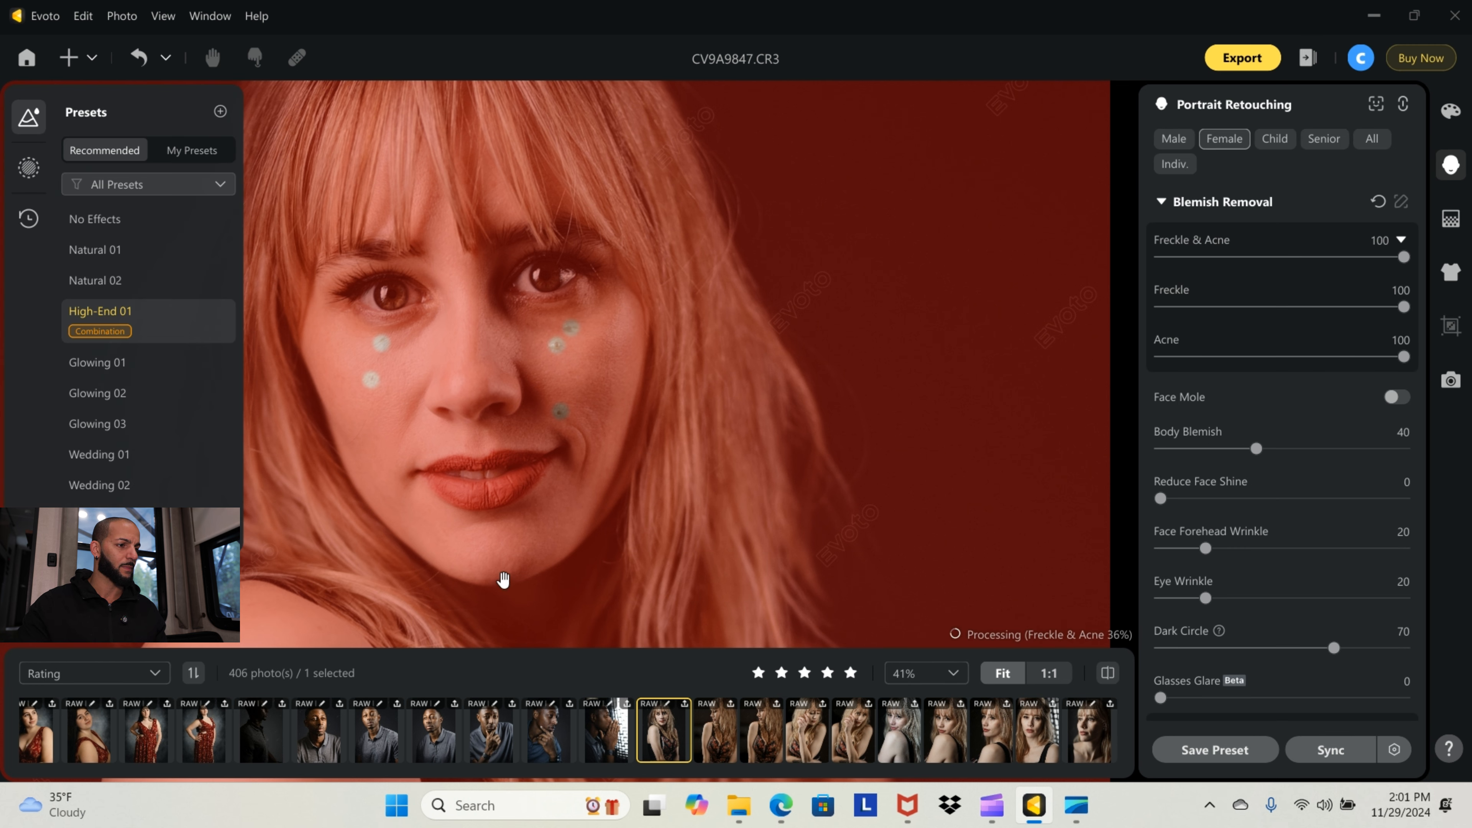
scroll(547, 394, down, 5)
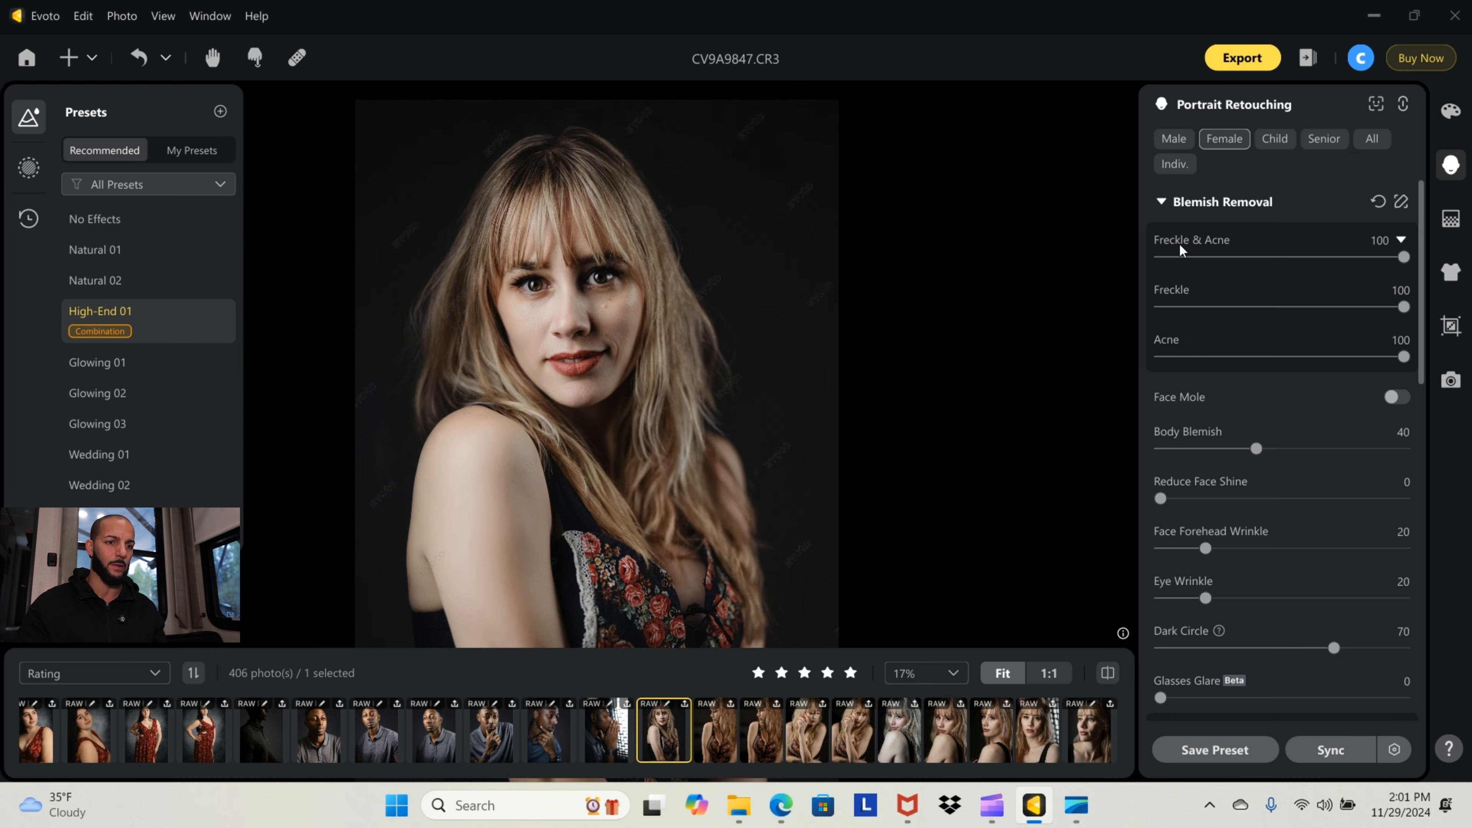
Return to the color adjustments and view the color-matched photo CV9A9695.CR3 without the presets list
click(1451, 115)
scroll(102, 727, up, 10)
click(102, 727)
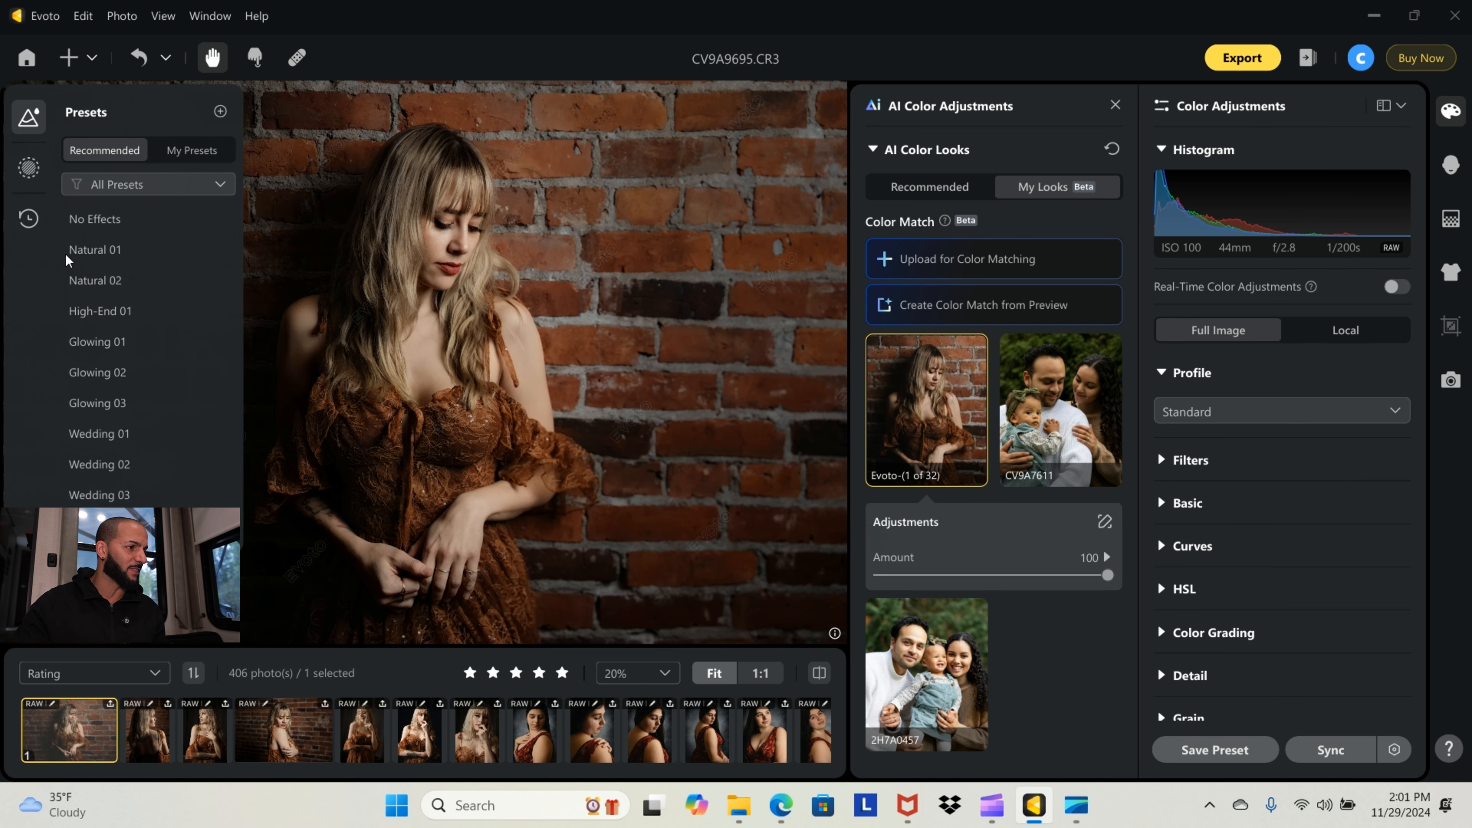
click(28, 117)
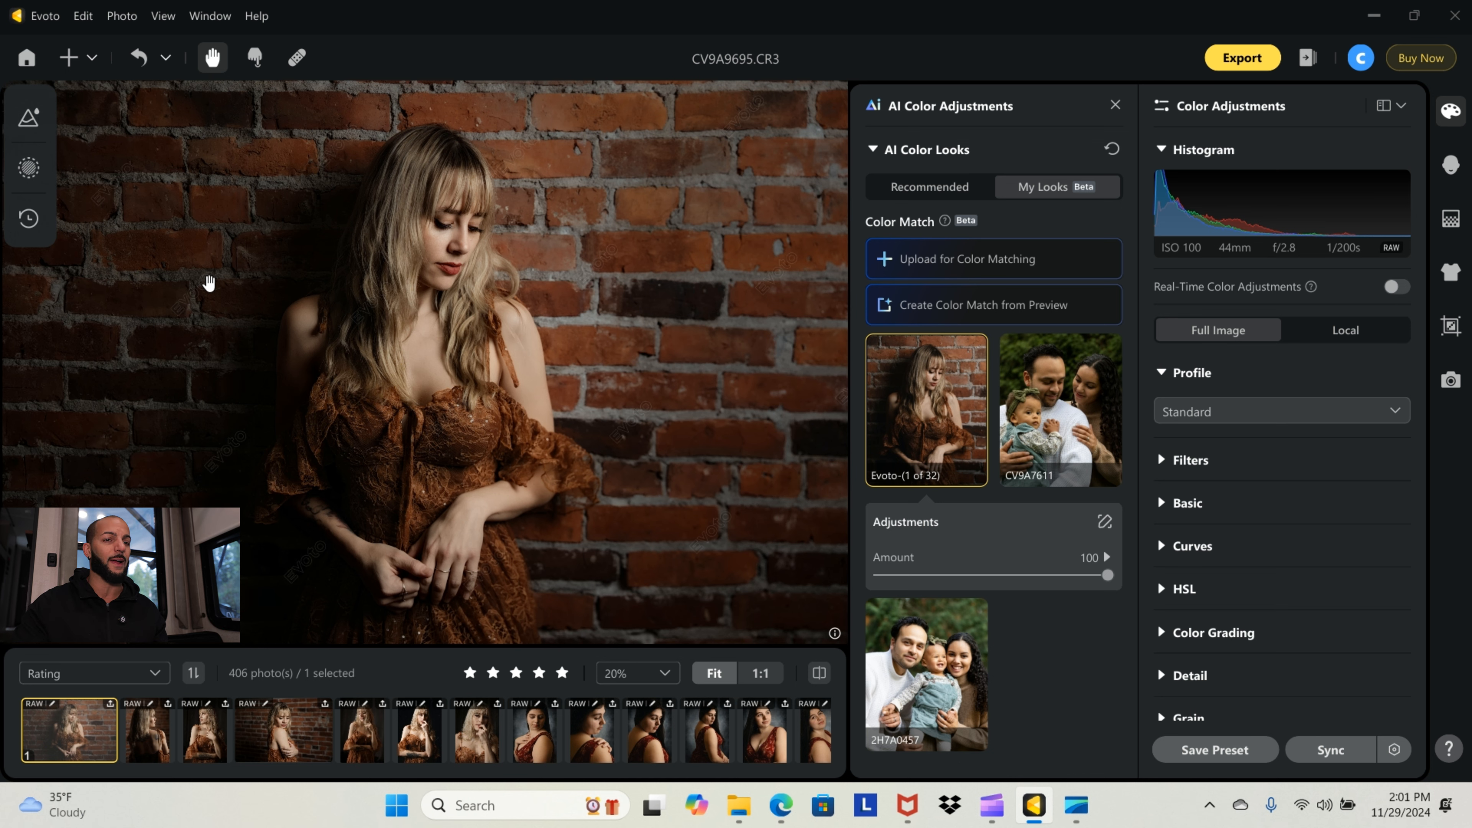
scroll(555, 736, down, 10)
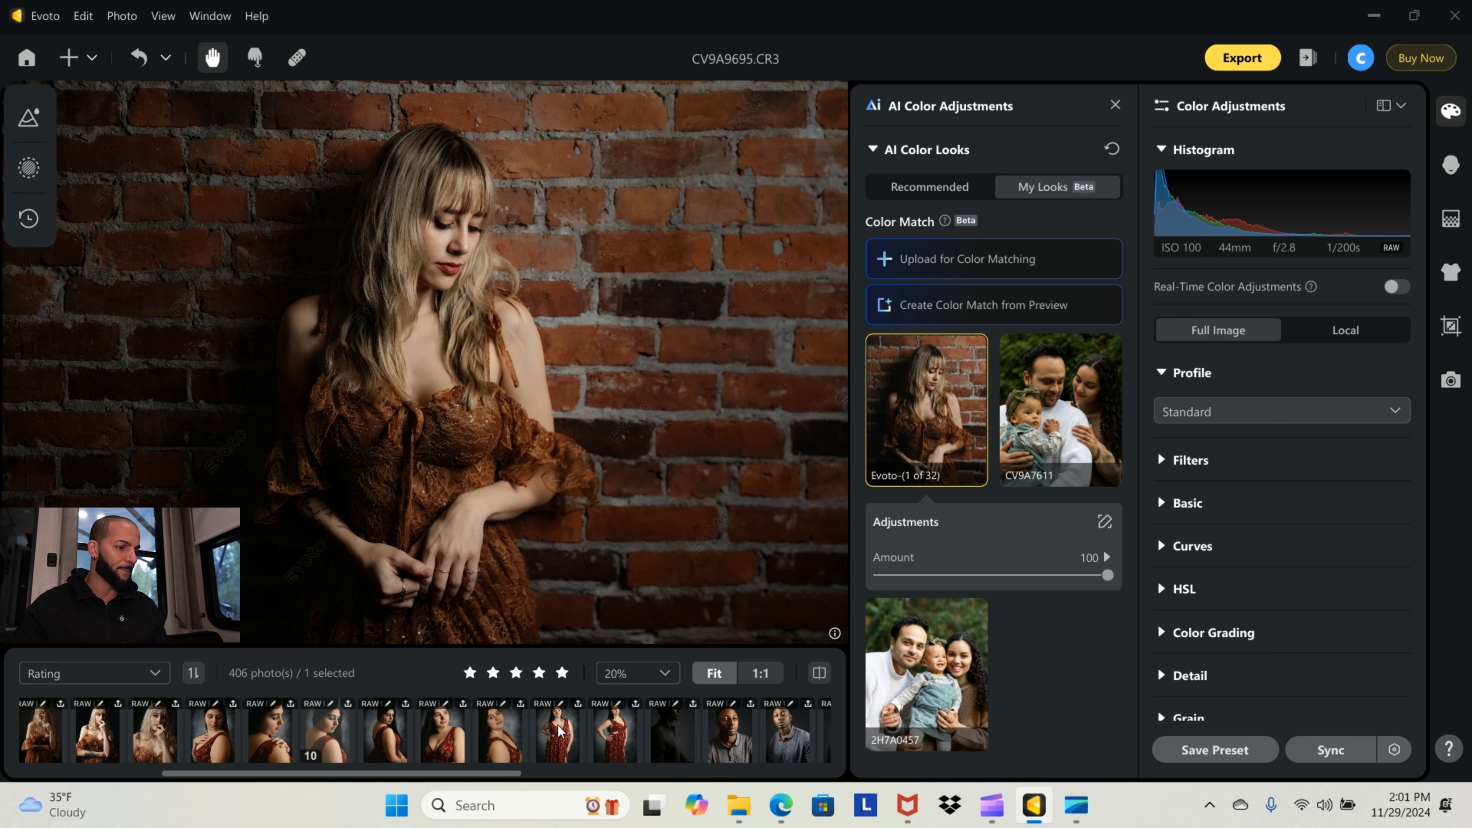
Clear the edits on photo CV9A9847.CR3 and apply the High-End 01 preset to it
click(357, 732)
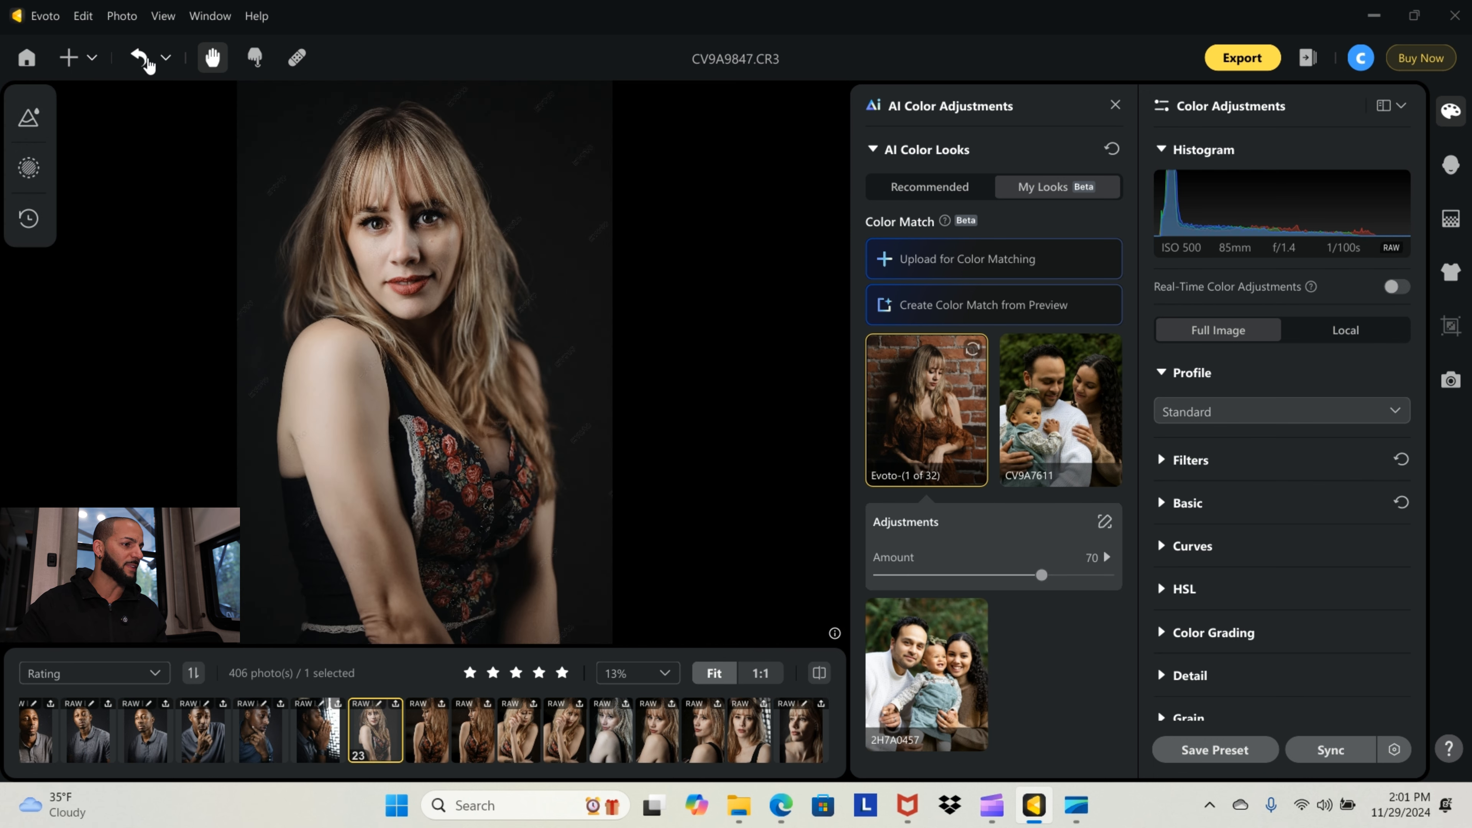
click(142, 58)
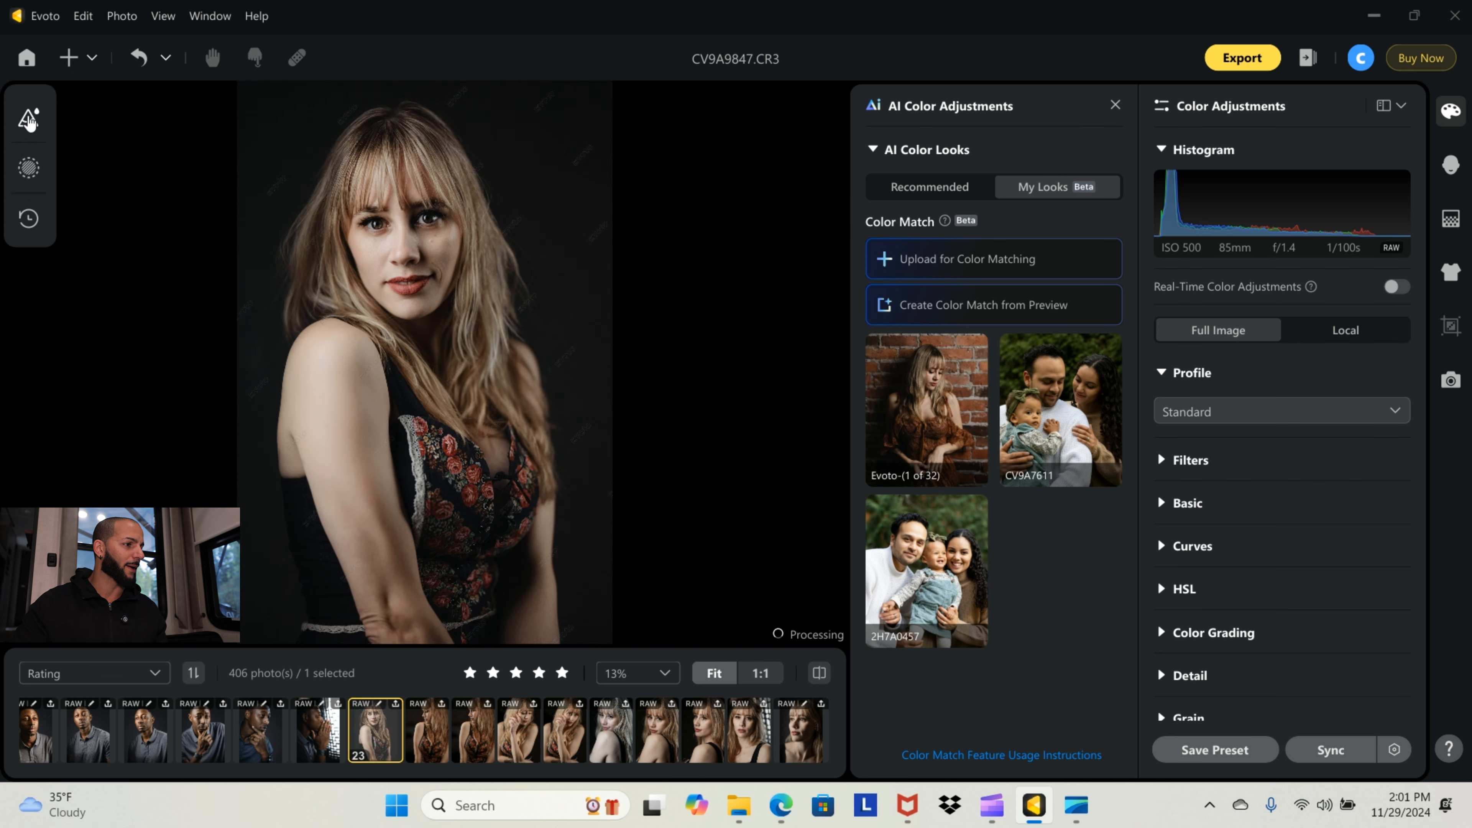
click(28, 119)
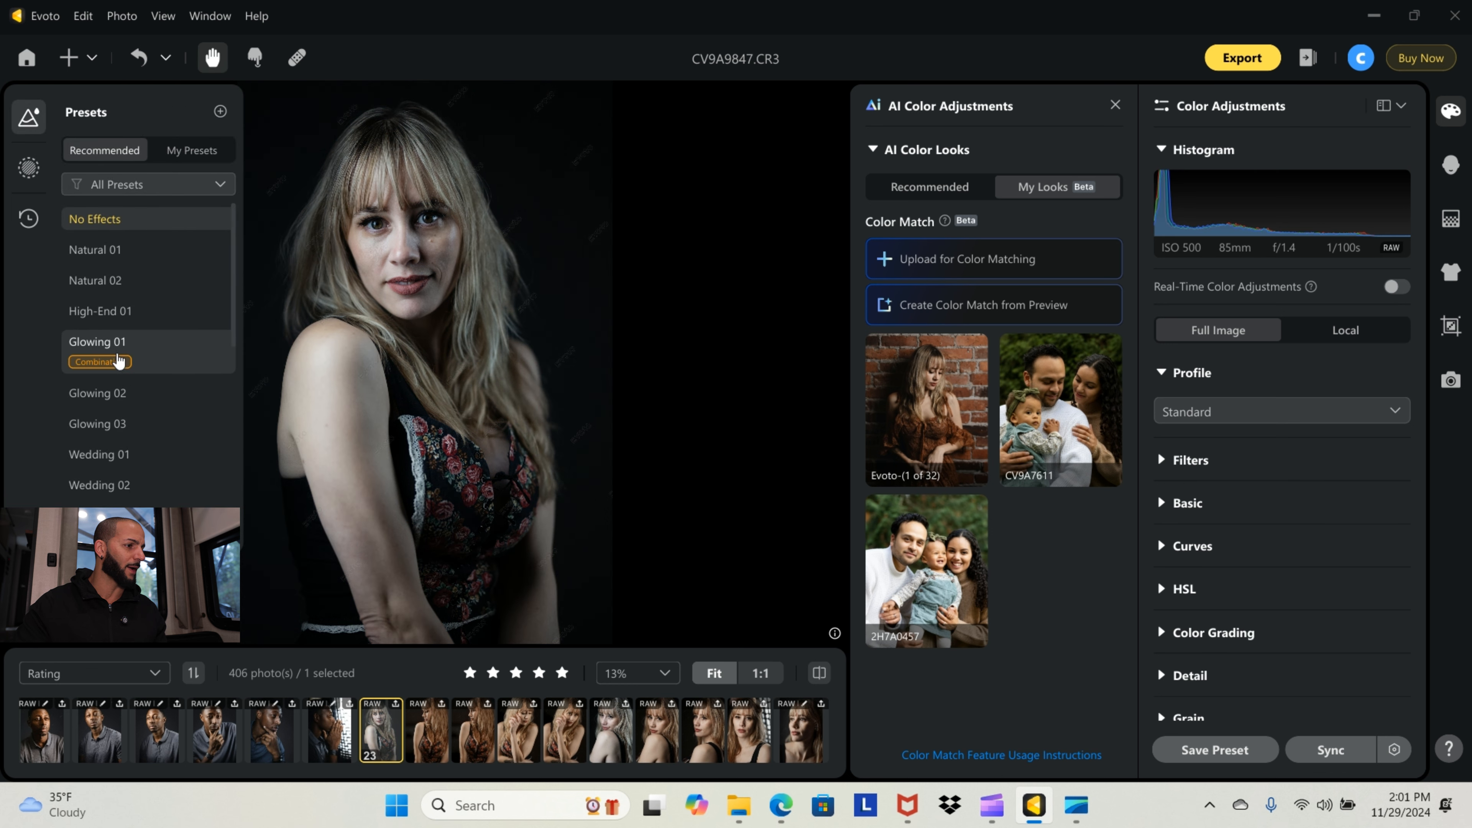
click(122, 330)
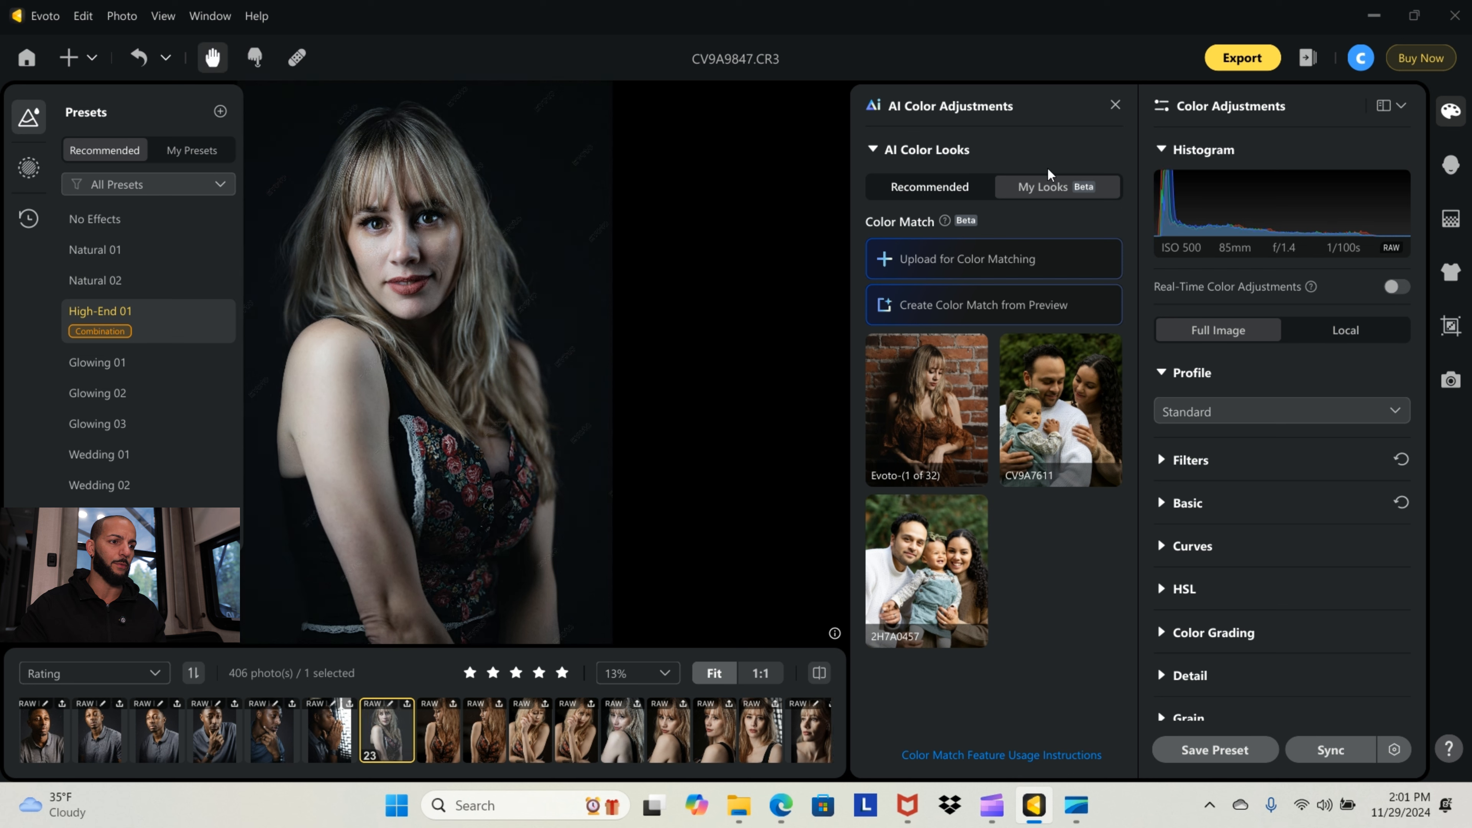
Compare the retouched face up close with Real-Time Color Adjustments on and off, leaving the option off
click(874, 149)
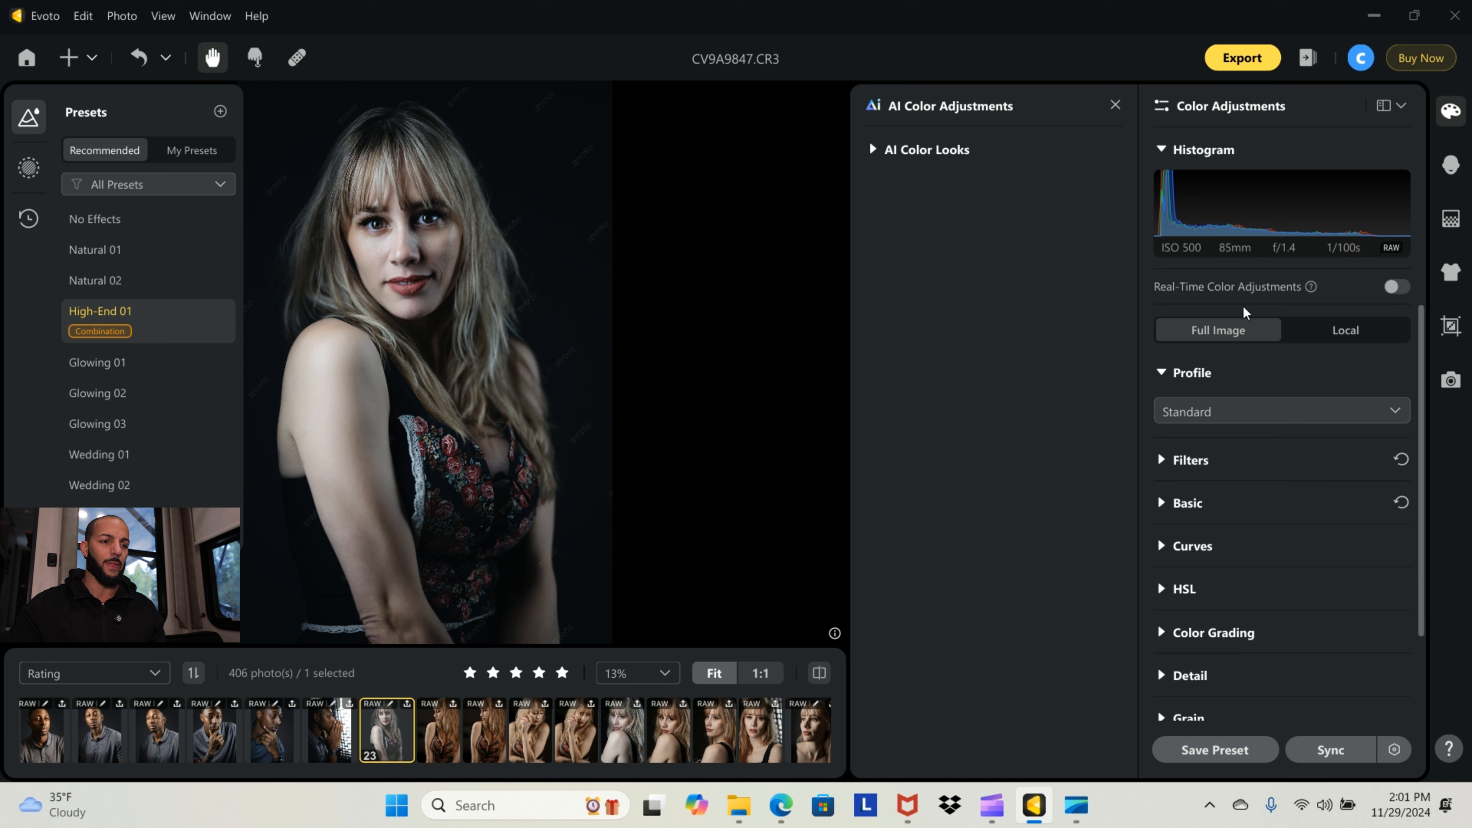
click(1396, 287)
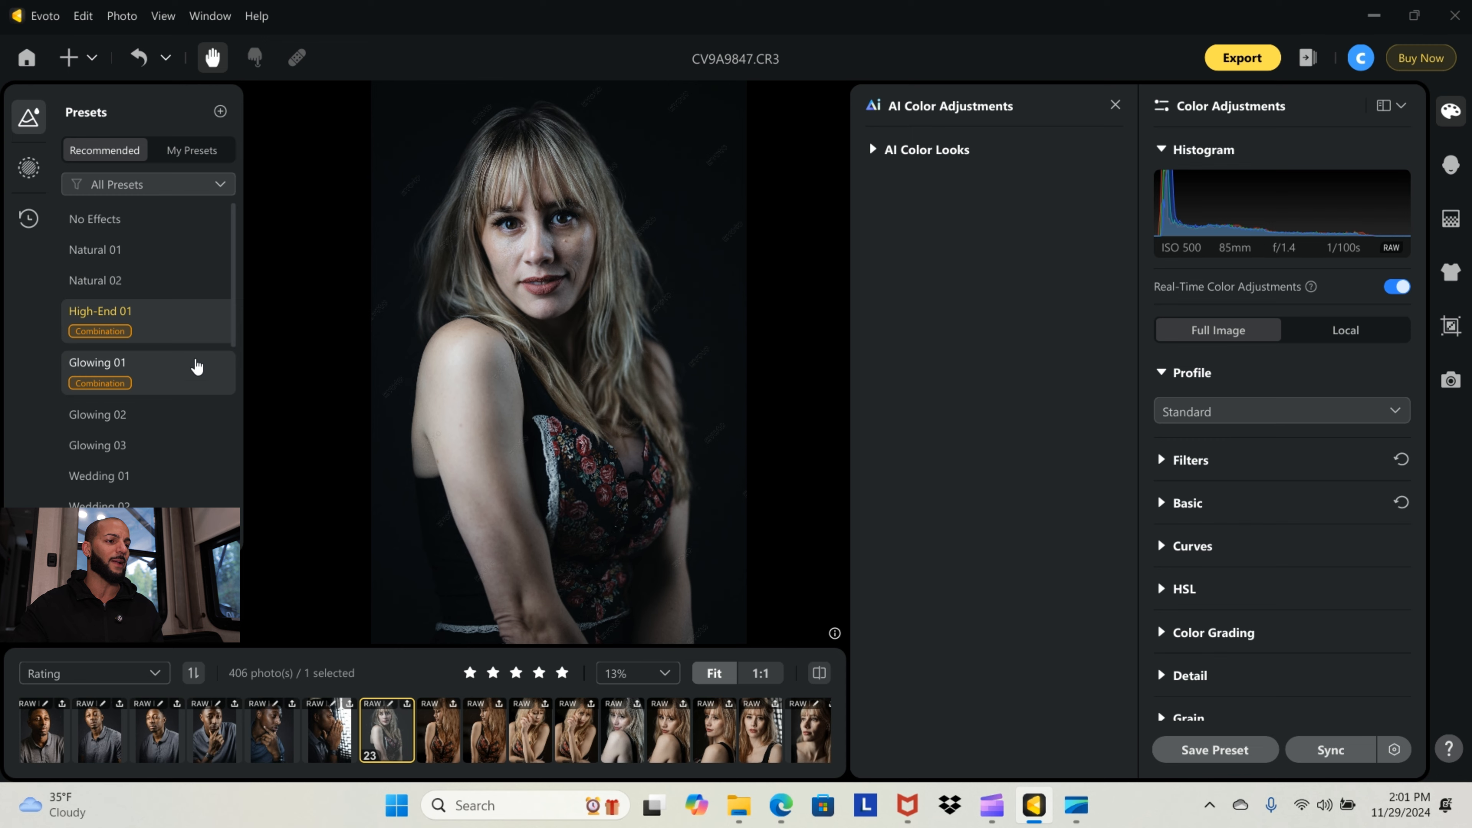
scroll(509, 267, up, 5)
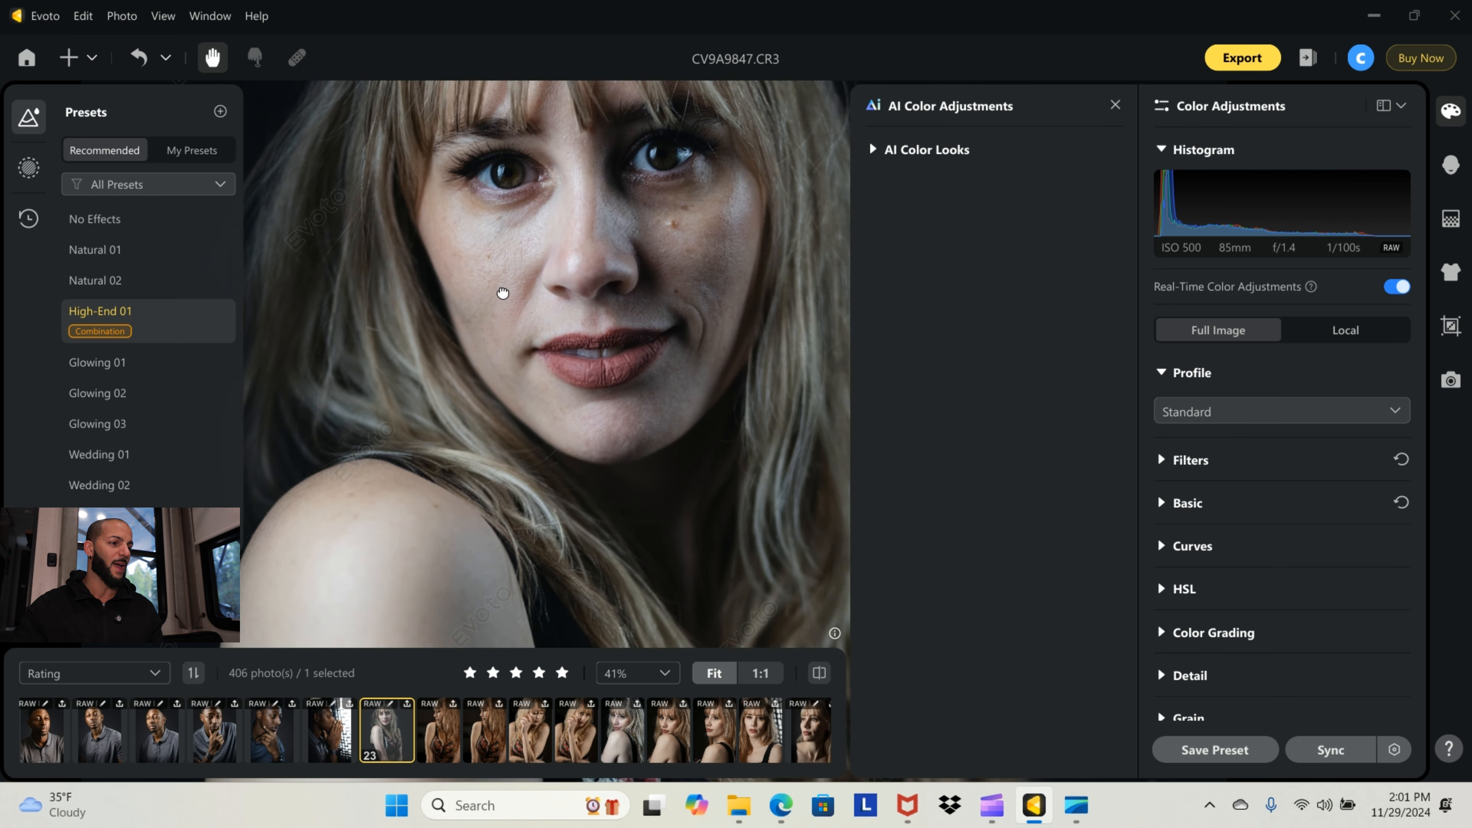
drag(502, 293, 441, 381)
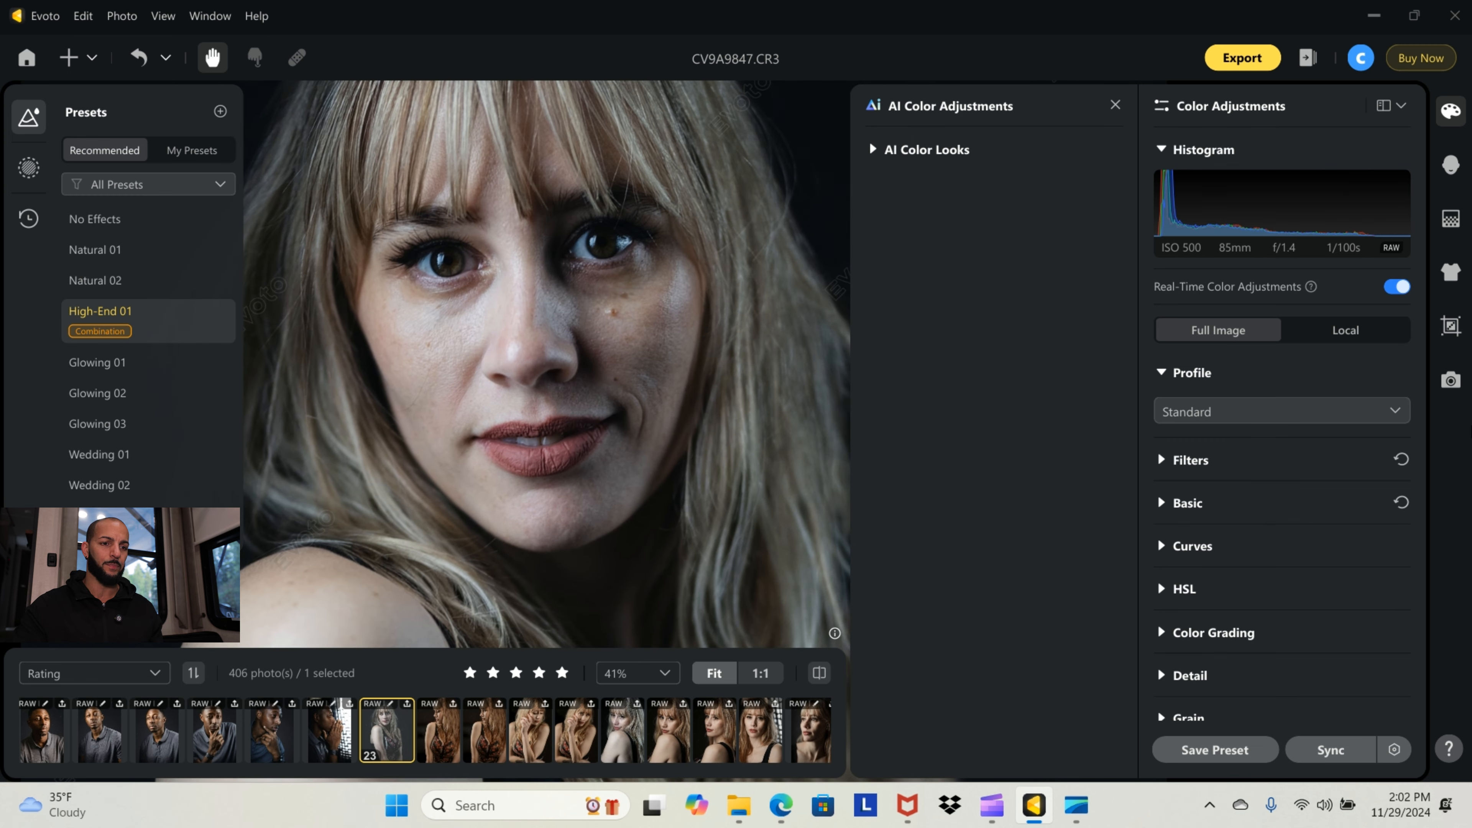
click(1400, 287)
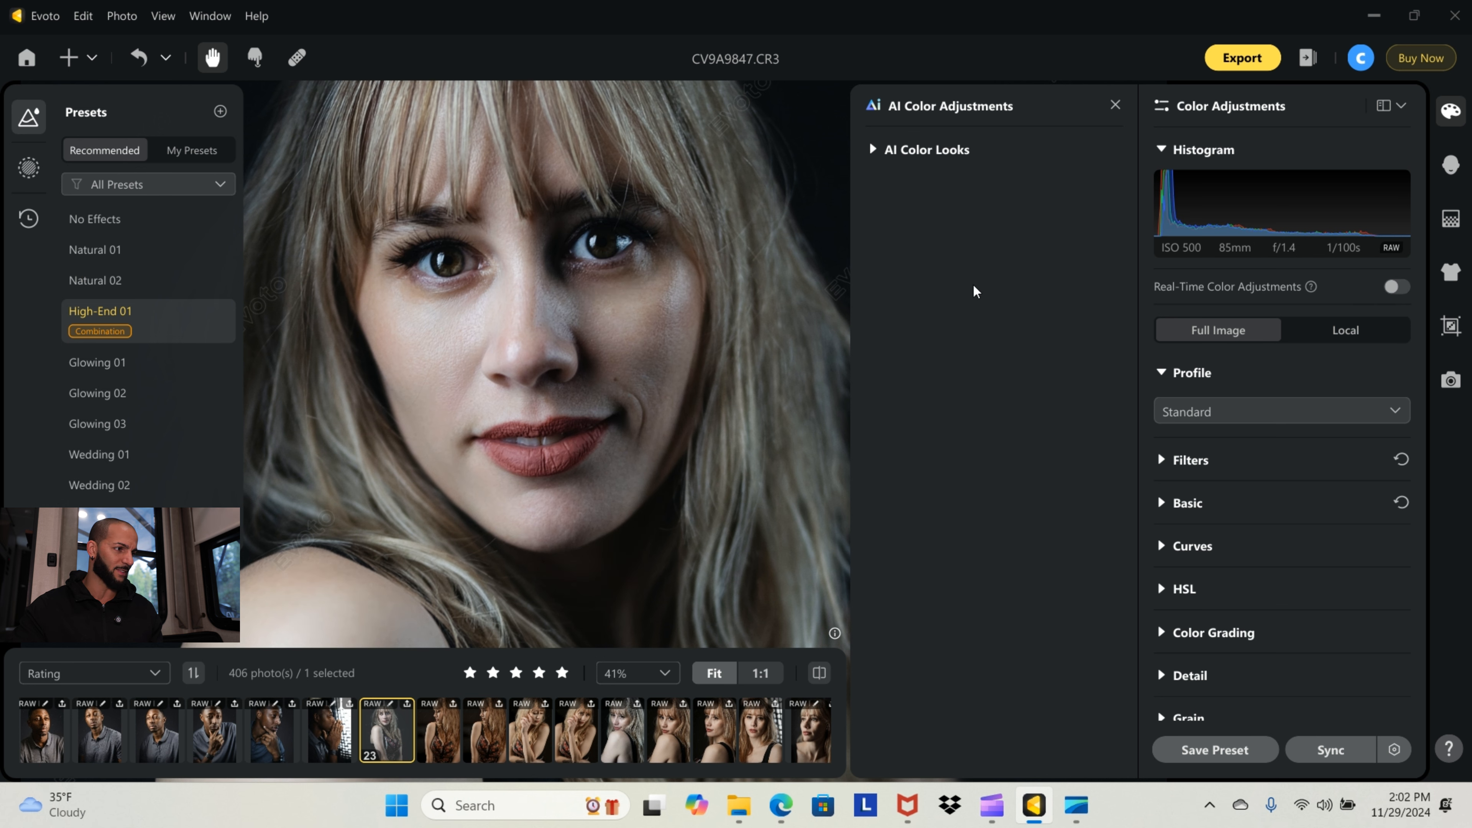
click(19, 128)
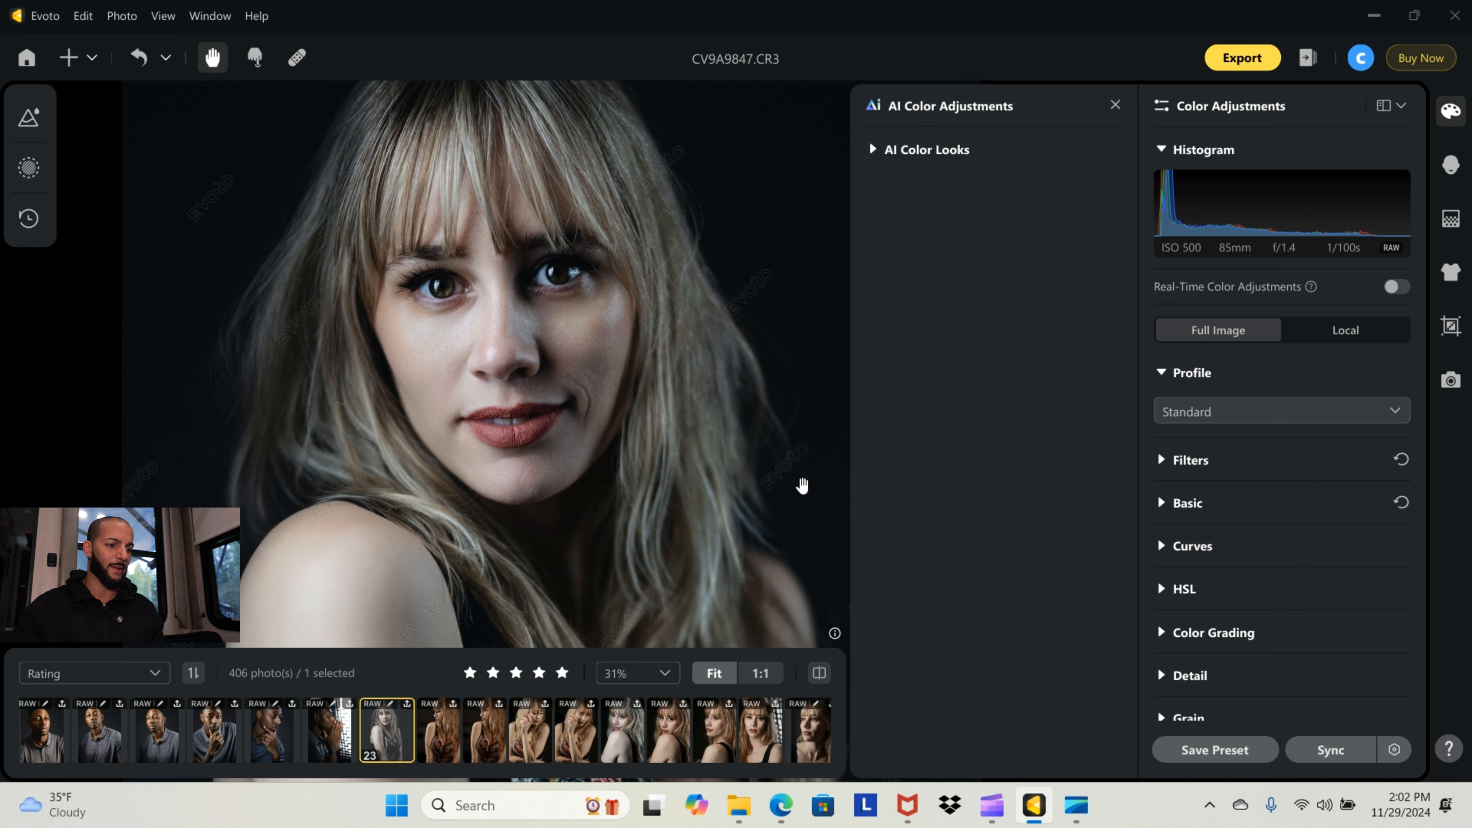
click(719, 680)
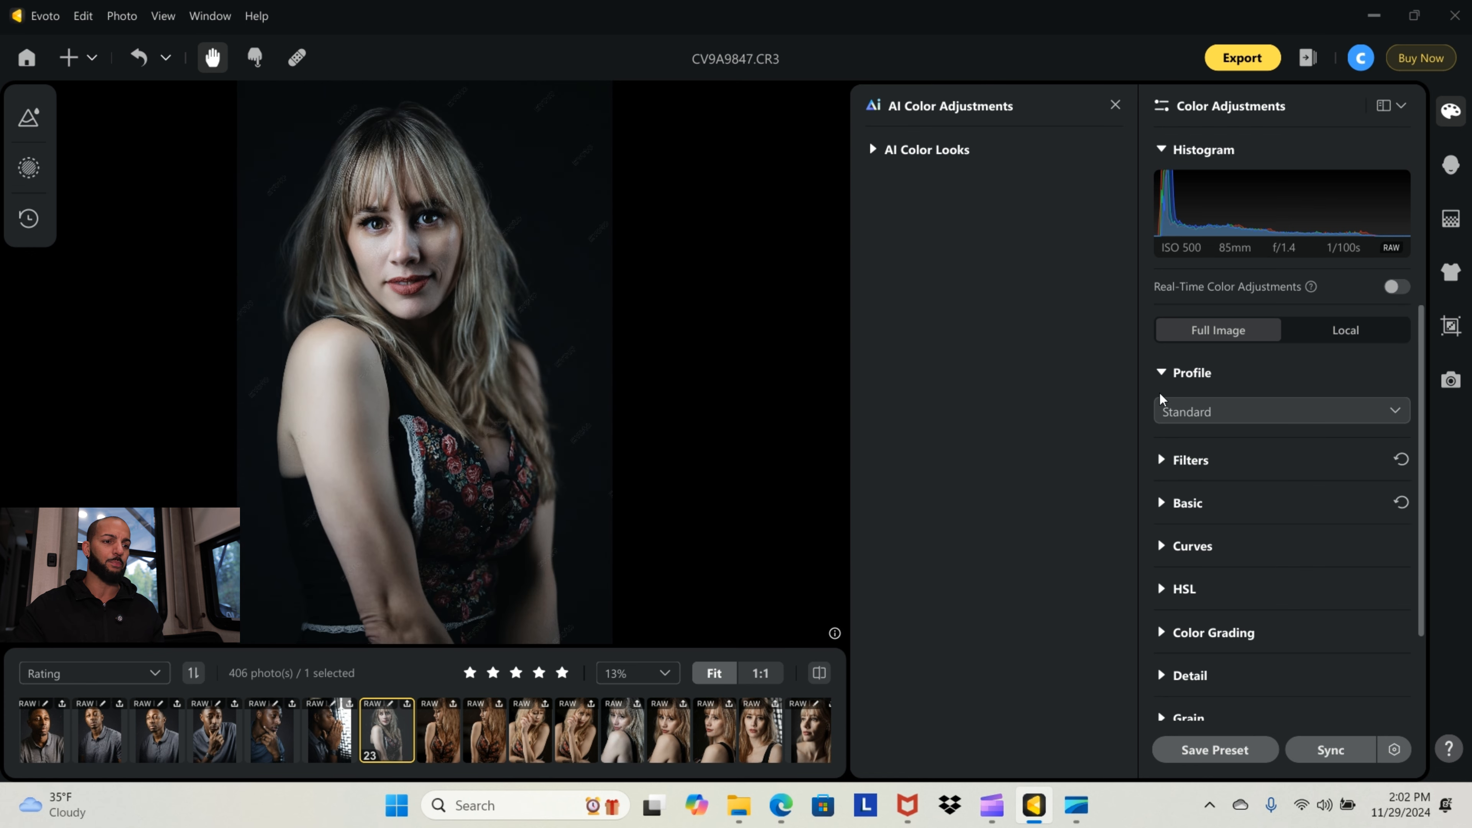
Collapse the Profile settings and view the neighbouring photo CV9A9855.CR3
click(1162, 374)
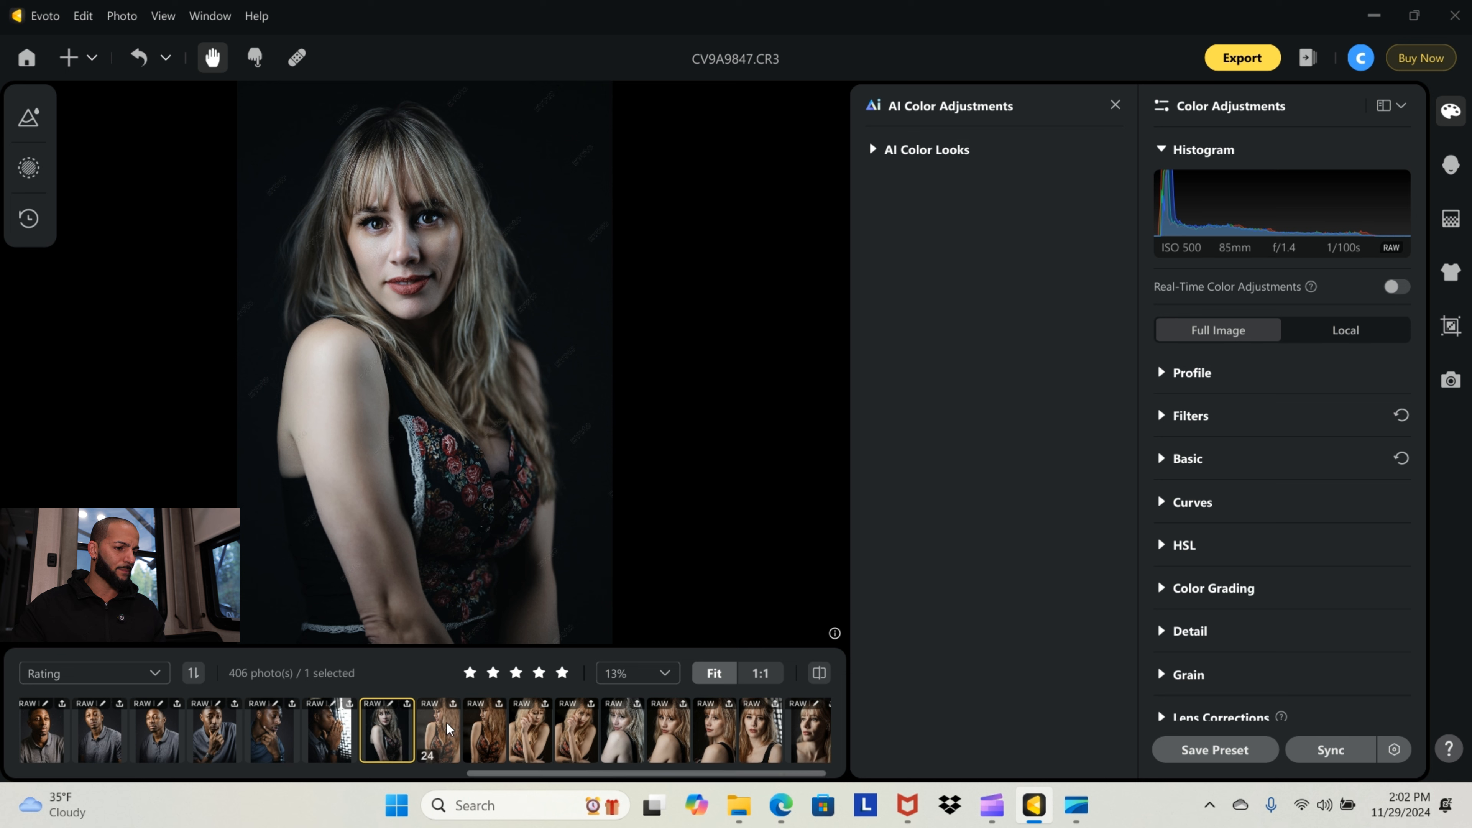
click(438, 732)
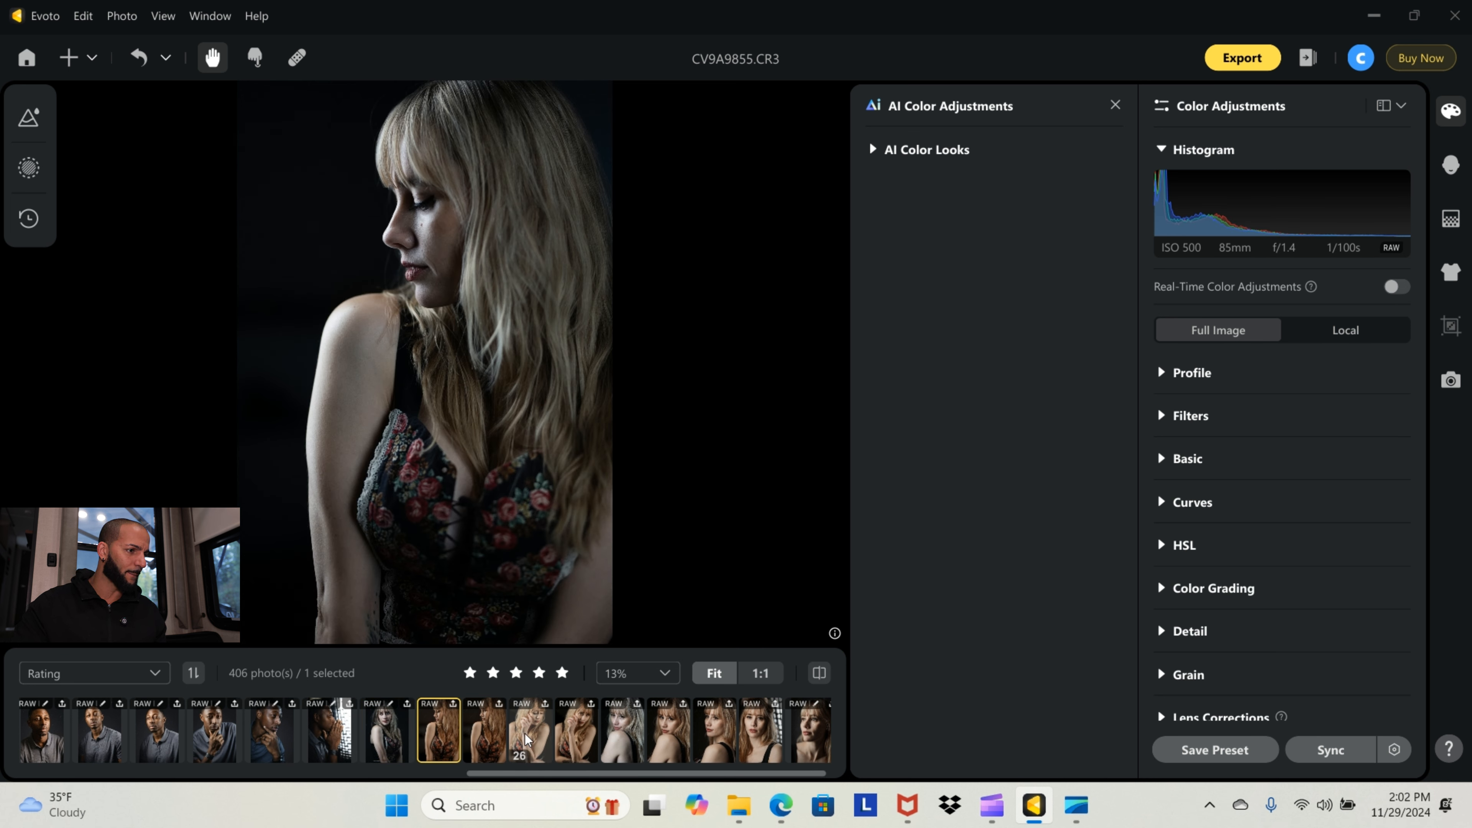
click(485, 741)
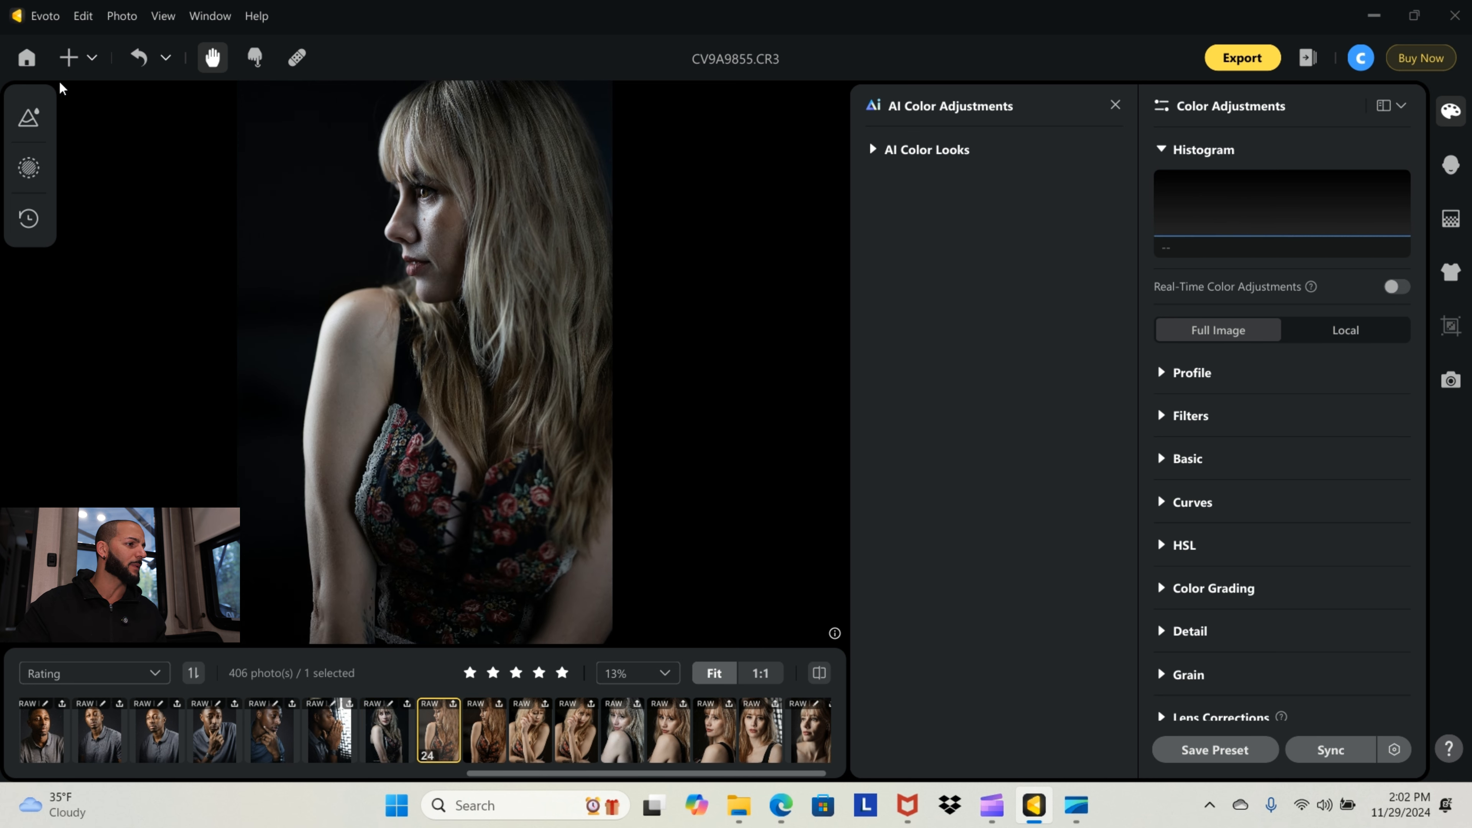
Open the Evoto Examples project and select photo CV9A7125.CR3
click(26, 58)
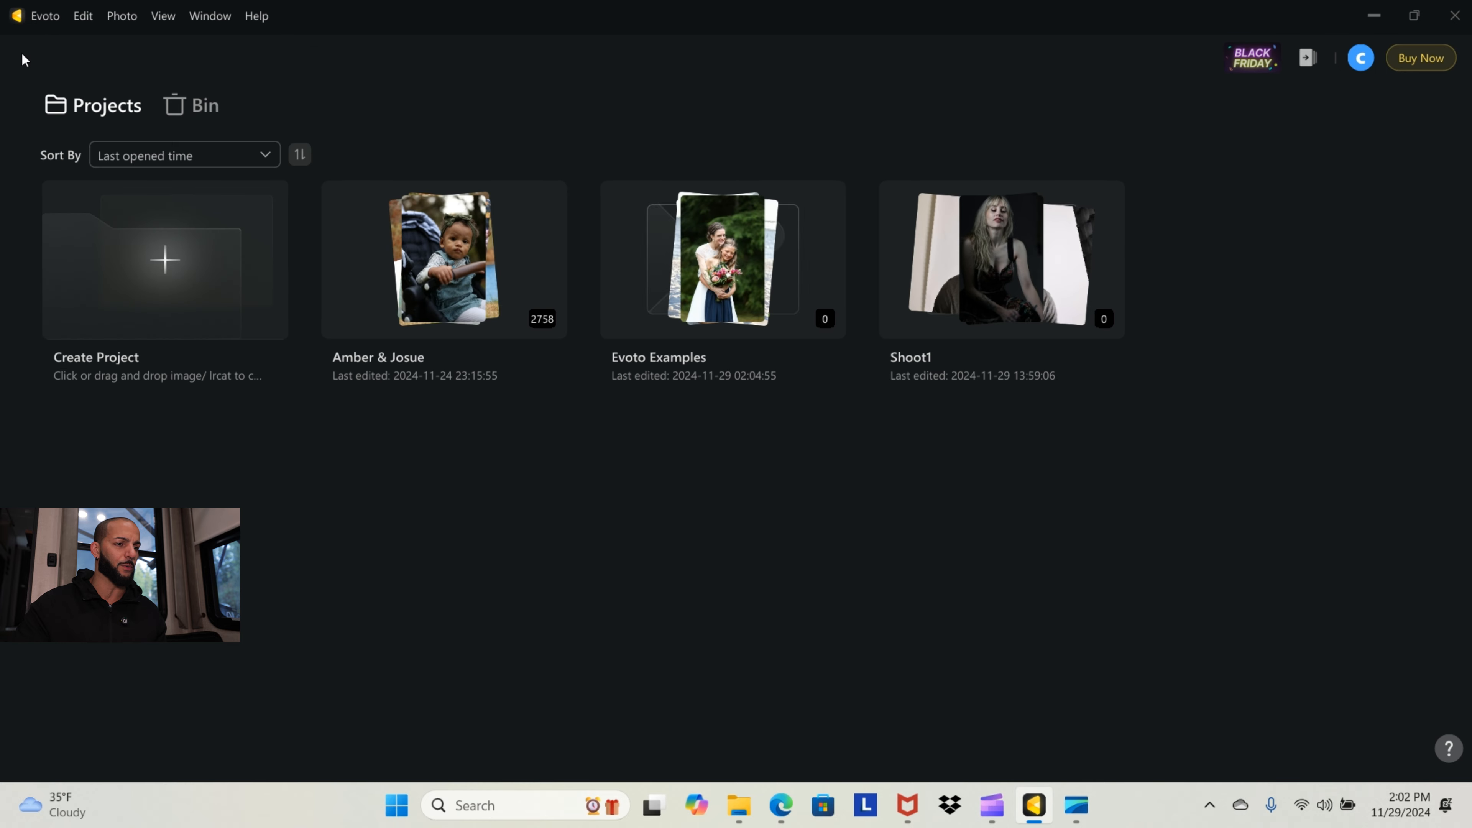
click(728, 275)
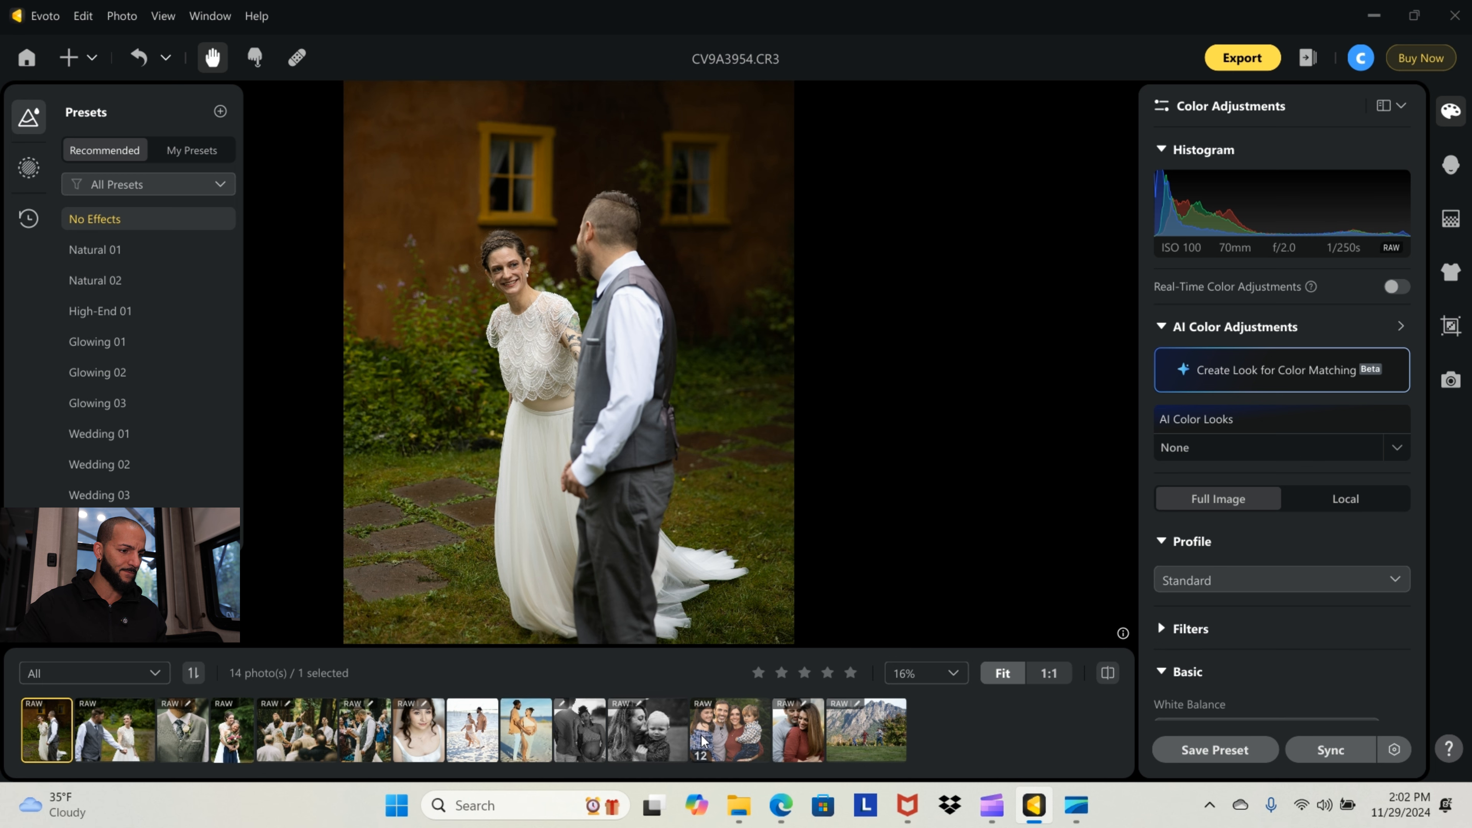
click(636, 737)
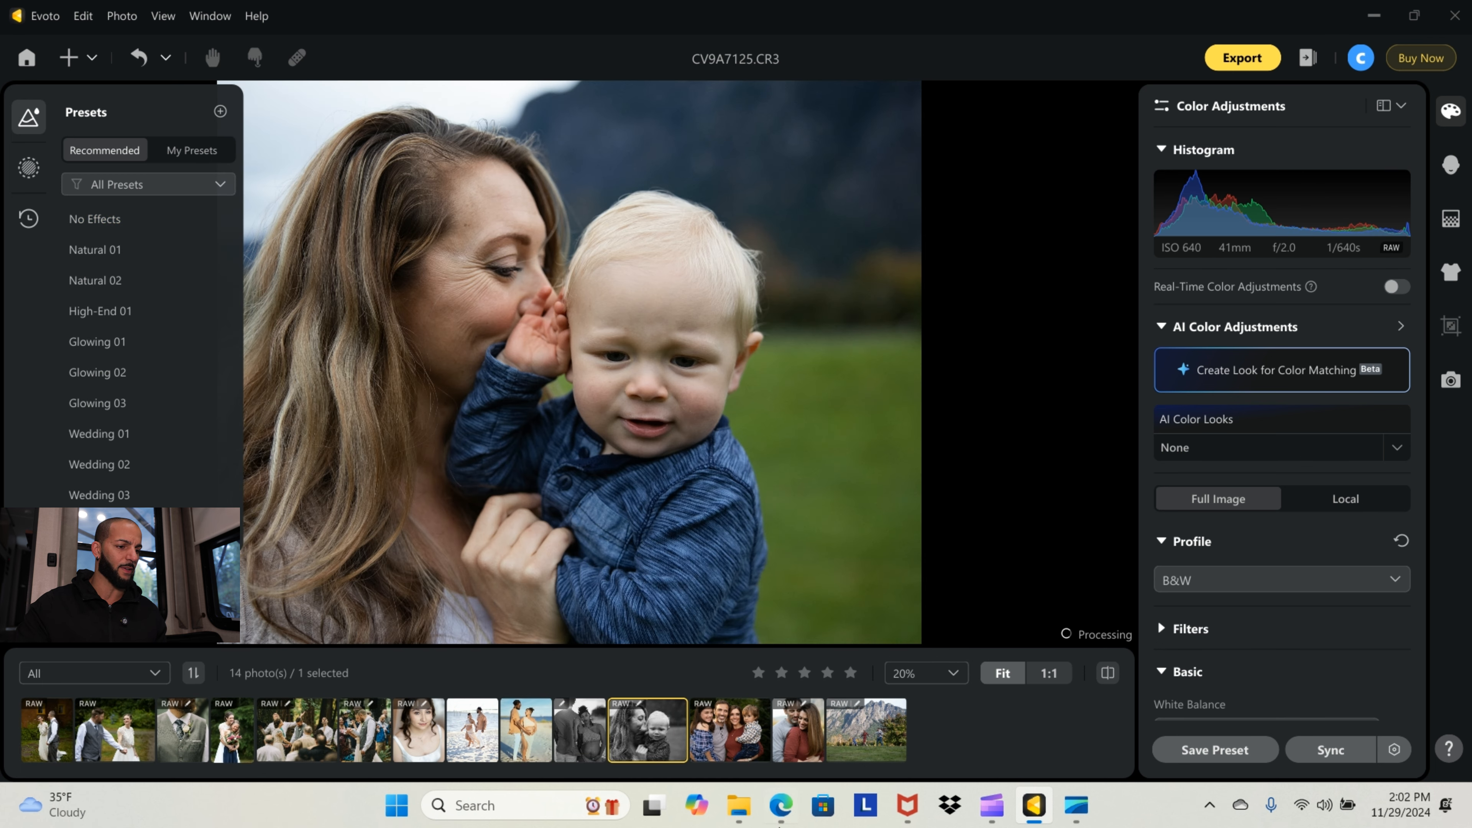
Select the couple portrait CV9A6834.CR3, clear its existing edits, and apply the Natural 02 preset
click(798, 735)
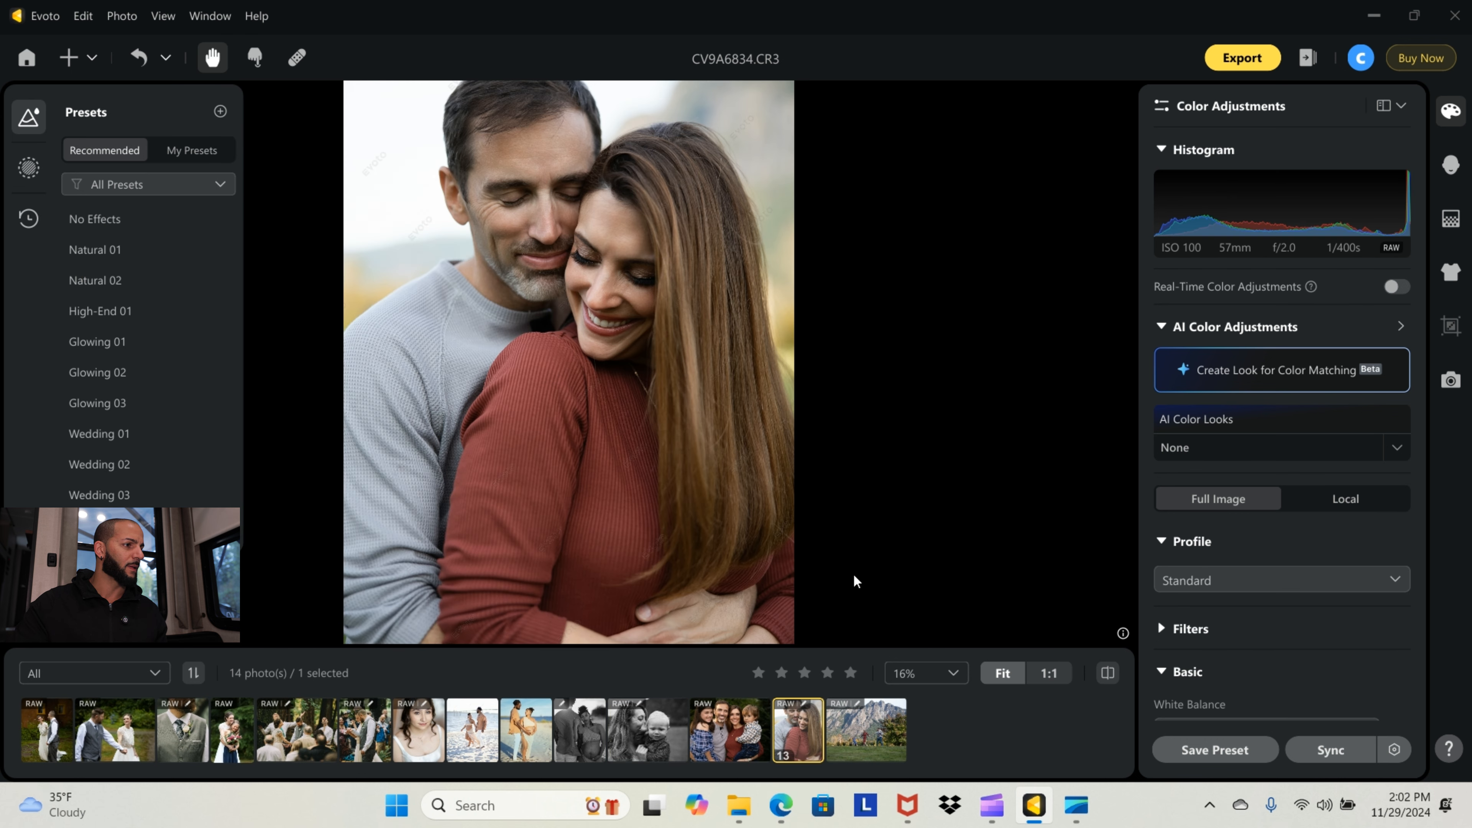
click(145, 57)
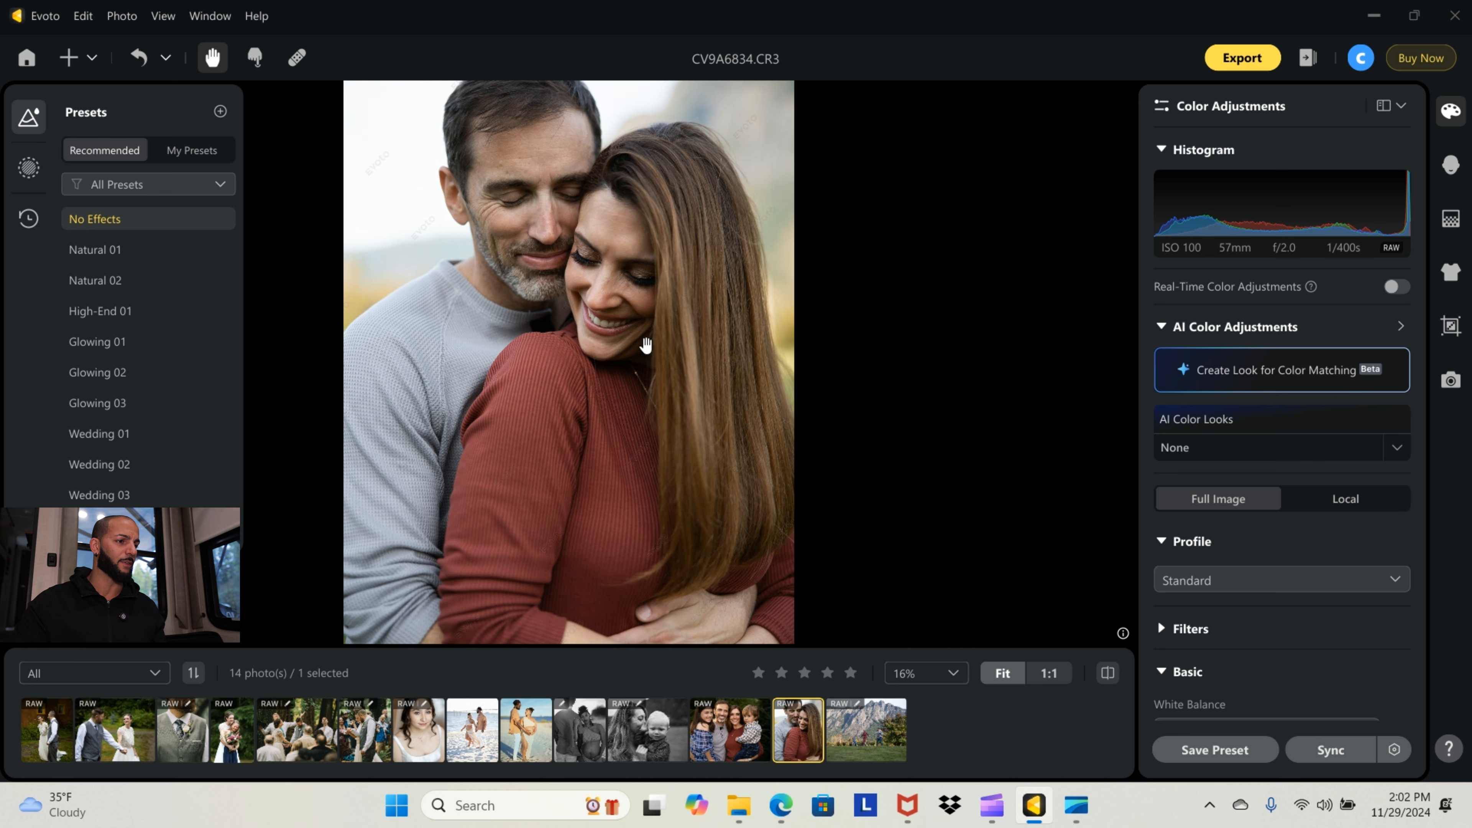
scroll(507, 216, up, 1)
drag(538, 219, 638, 379)
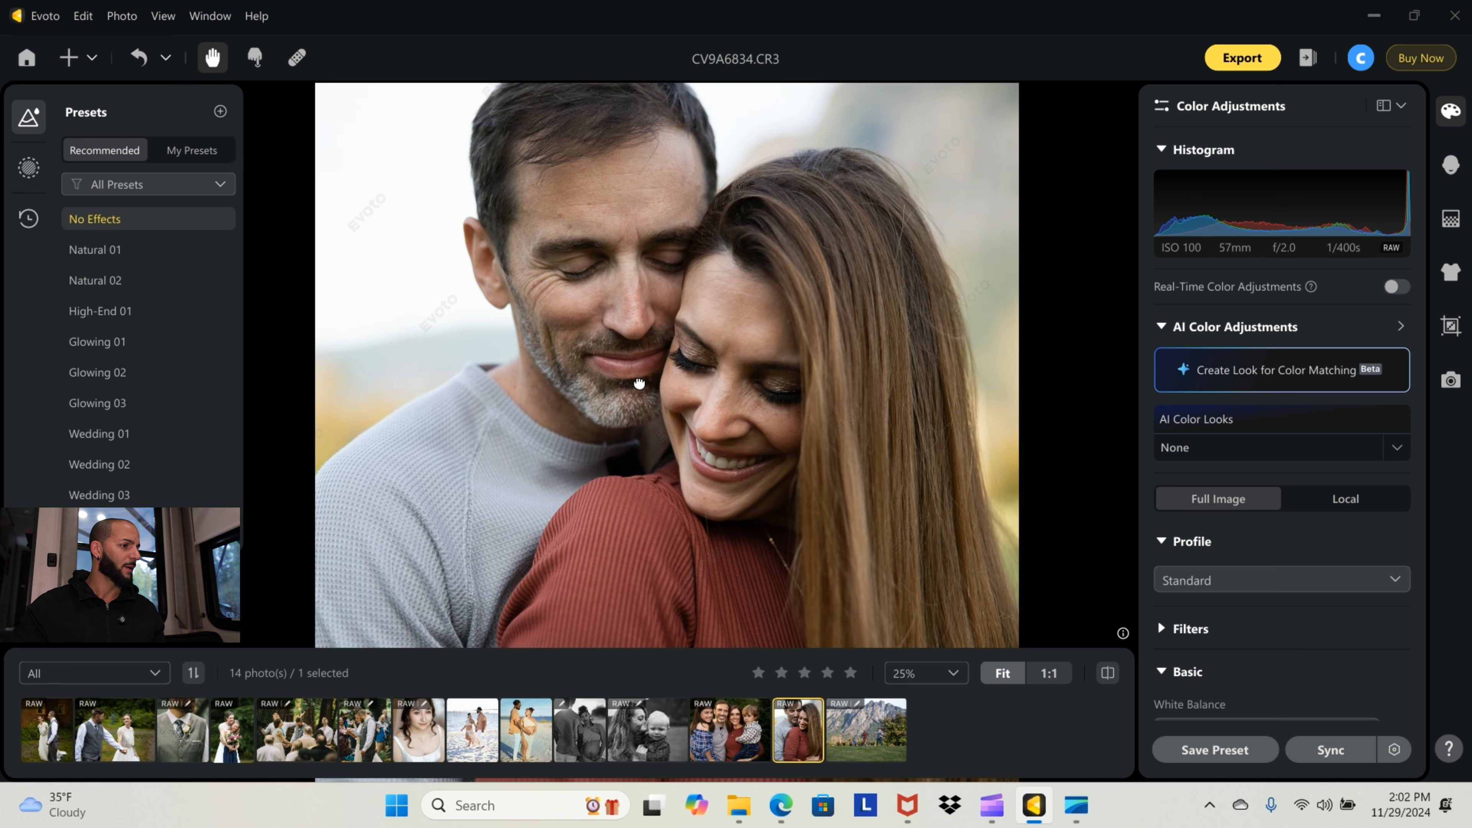
click(135, 287)
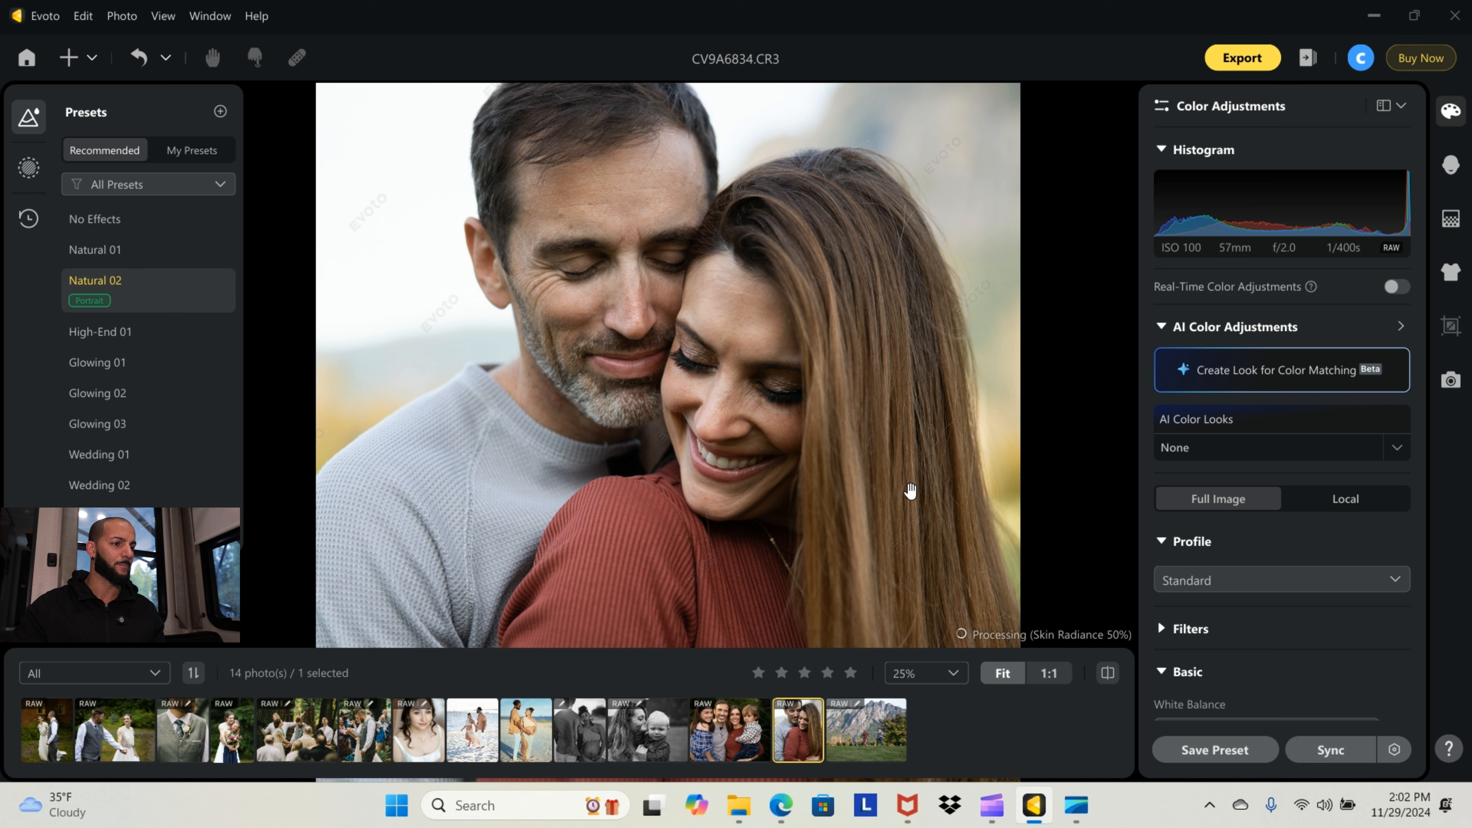
click(46, 118)
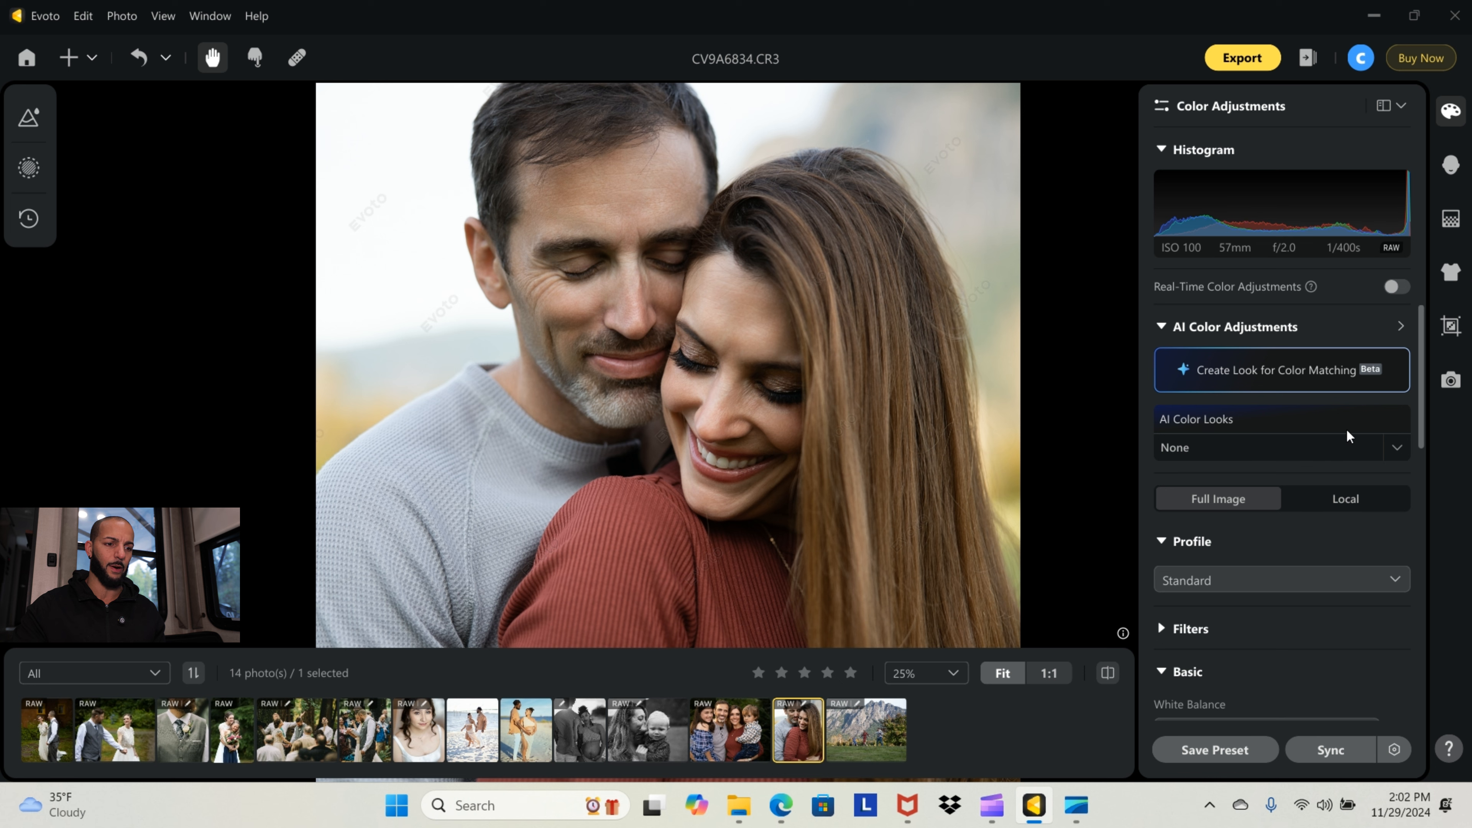
Look at the AI Color Looks choices in Color Adjustments, and show all color panels side by side
scroll(1350, 467, down, 2)
scroll(1327, 486, up, 2)
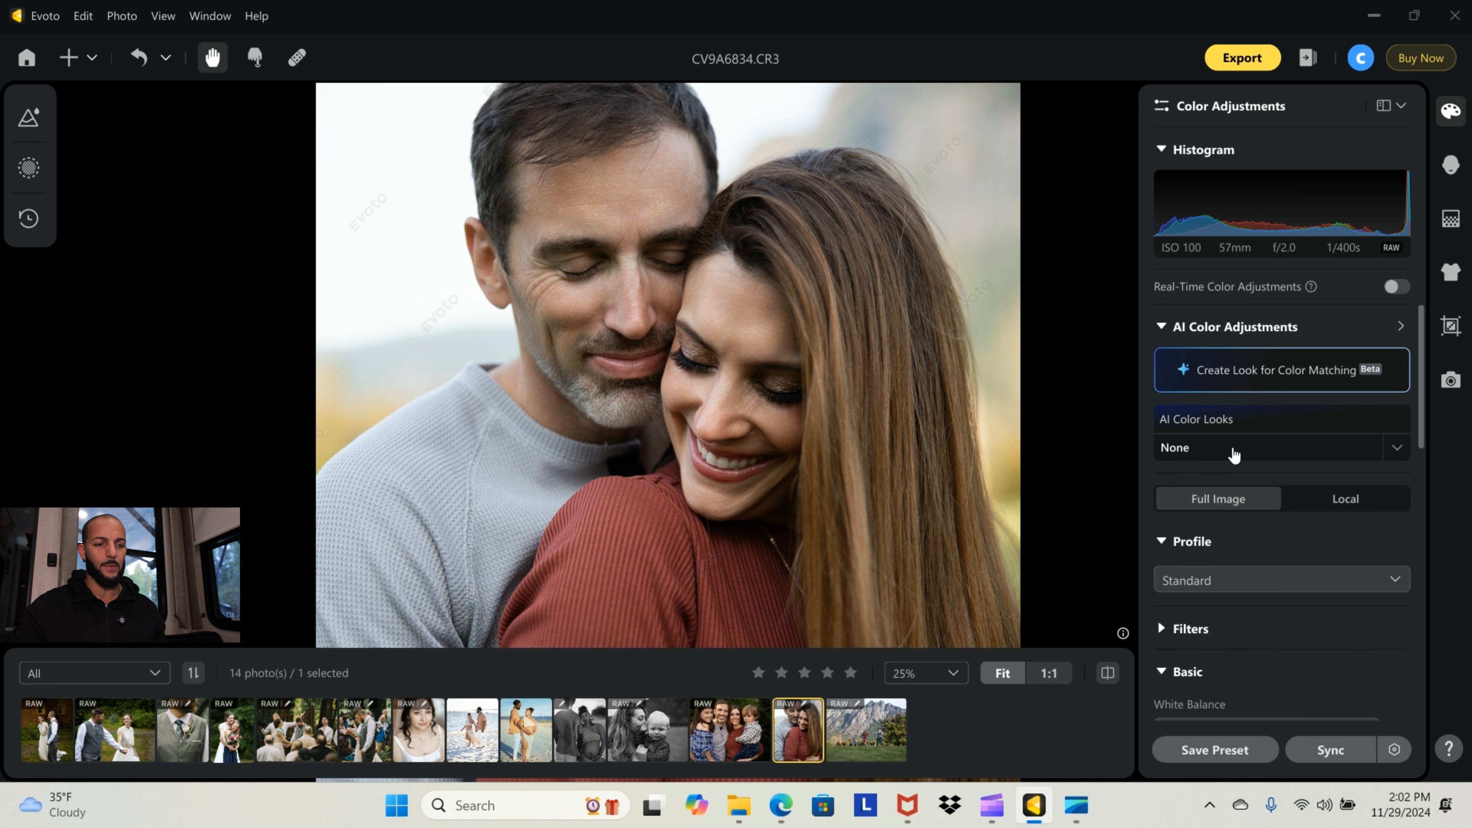
click(1398, 452)
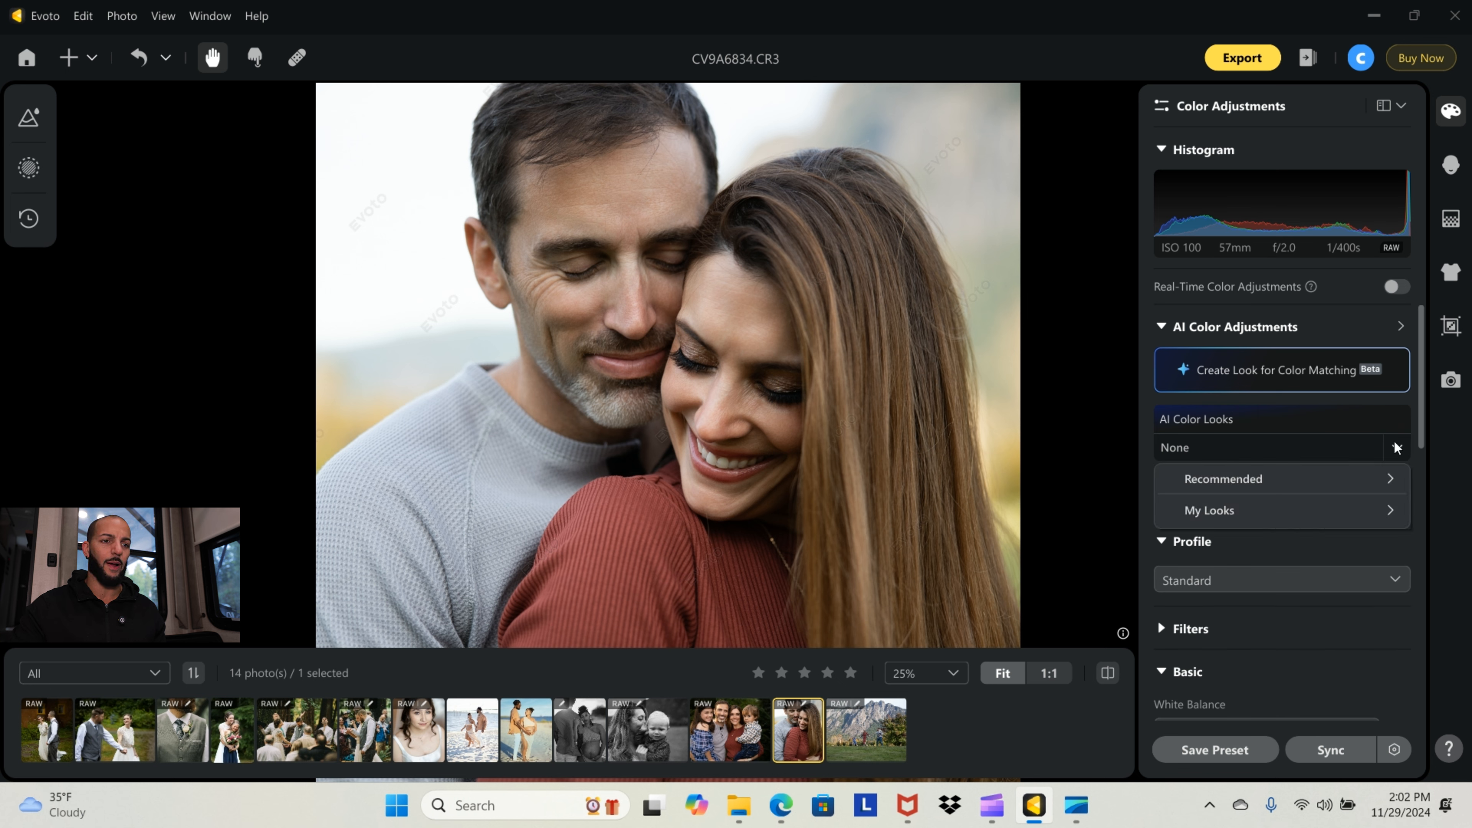
click(1403, 109)
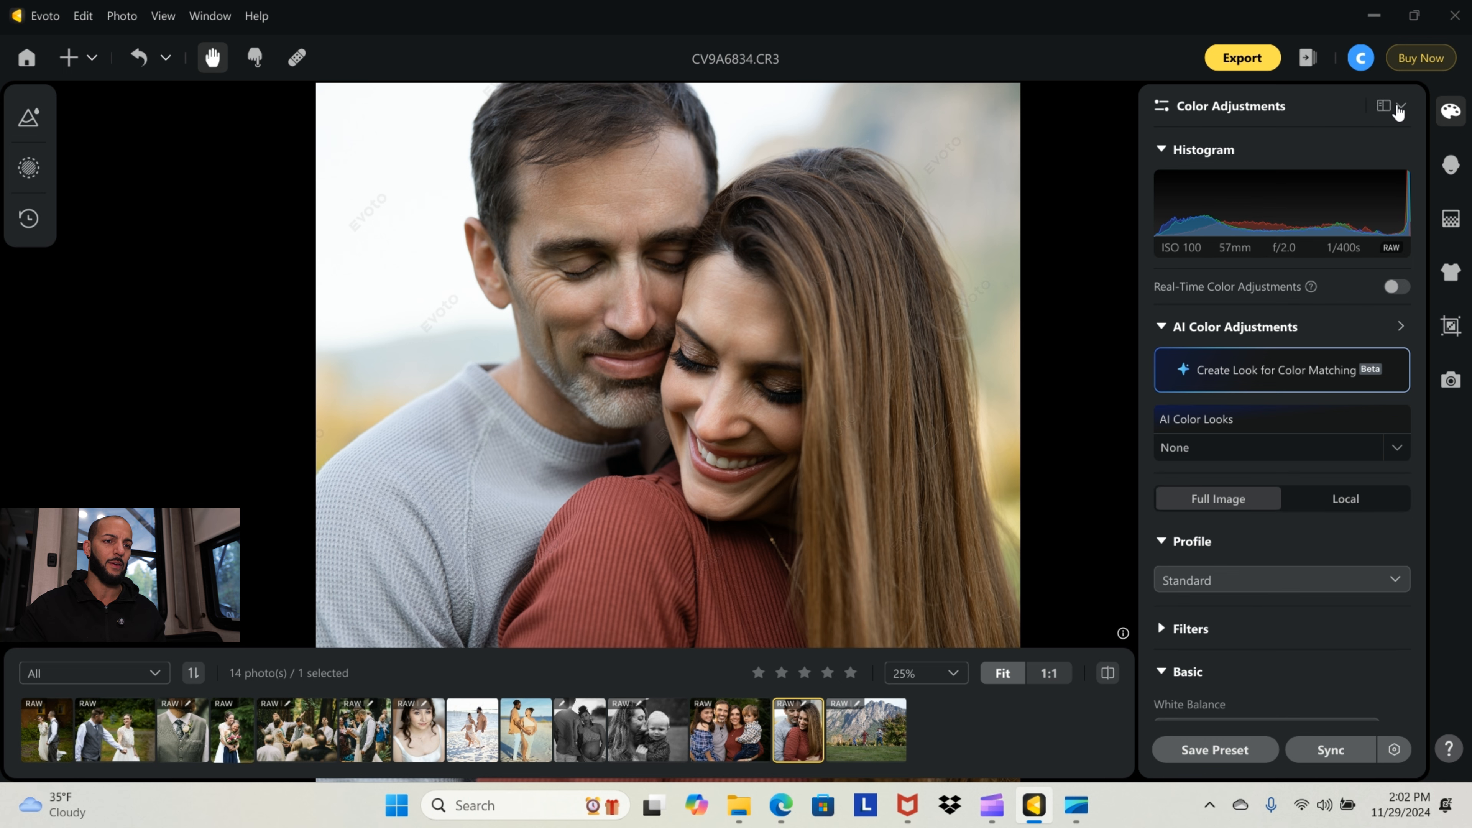
click(1400, 108)
click(1378, 181)
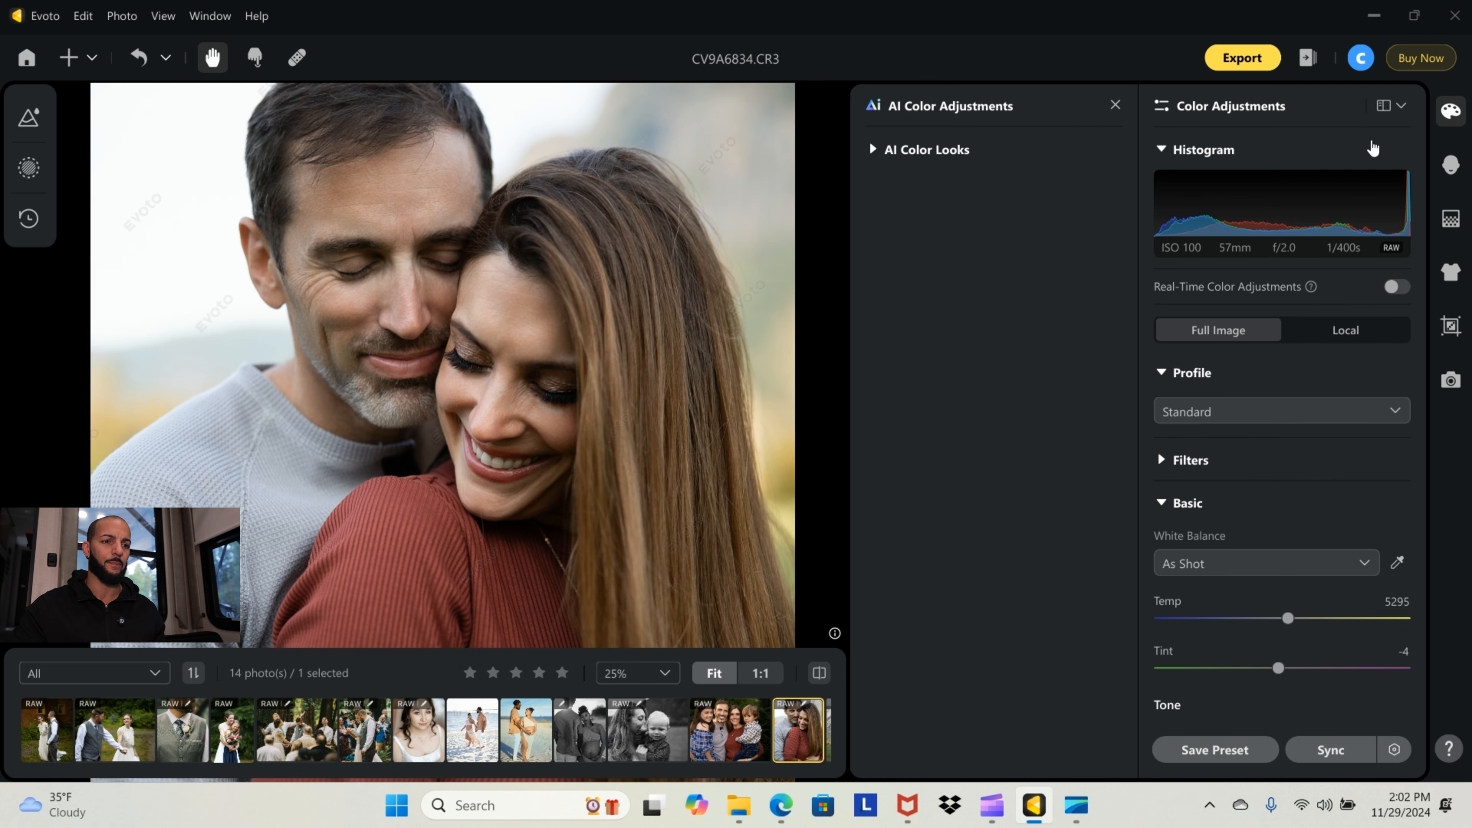
Show only the AI Color Adjustments panel and expand its AI Color Looks section
click(1400, 107)
click(1377, 154)
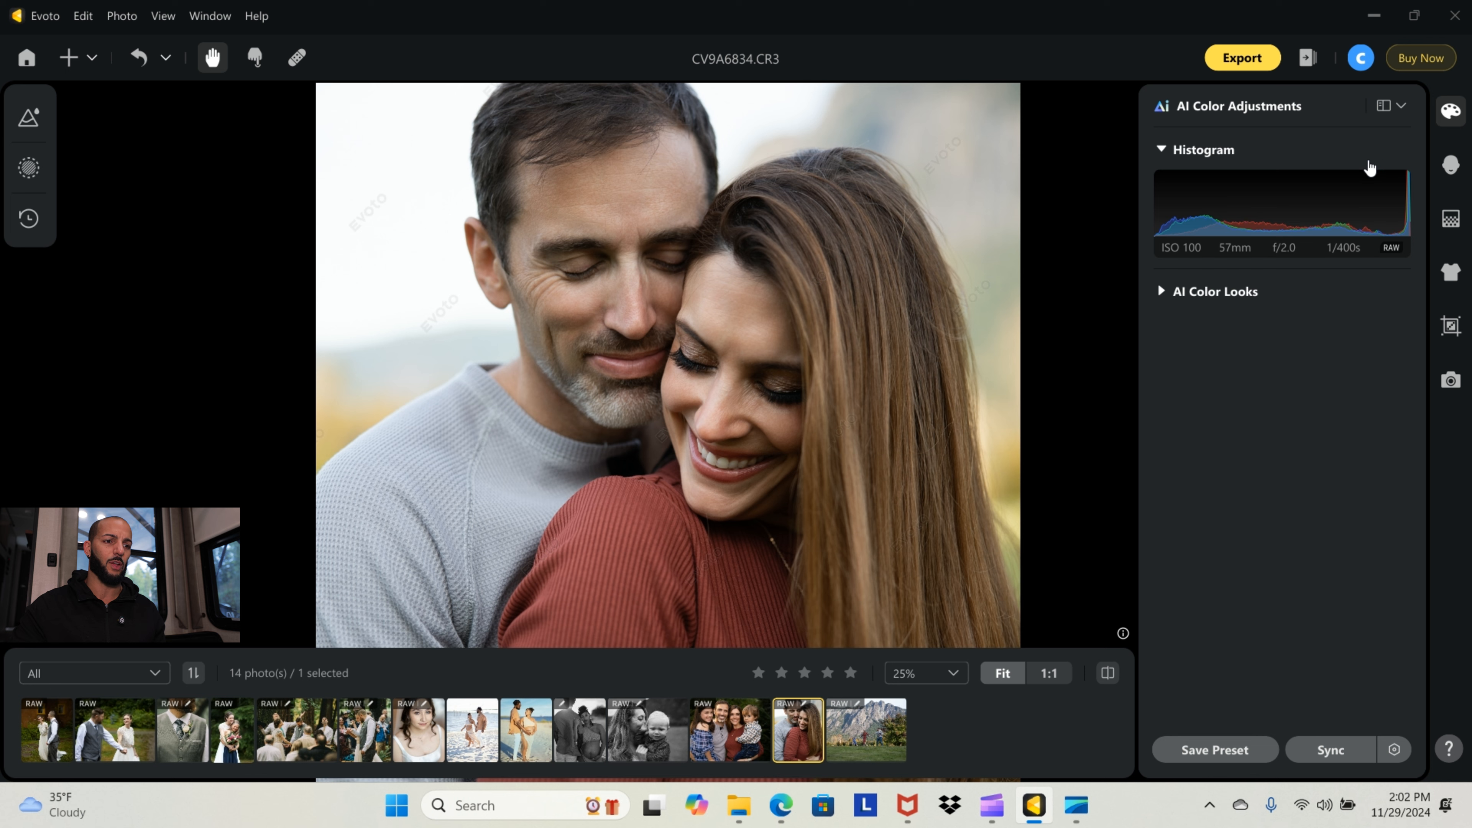
click(1161, 291)
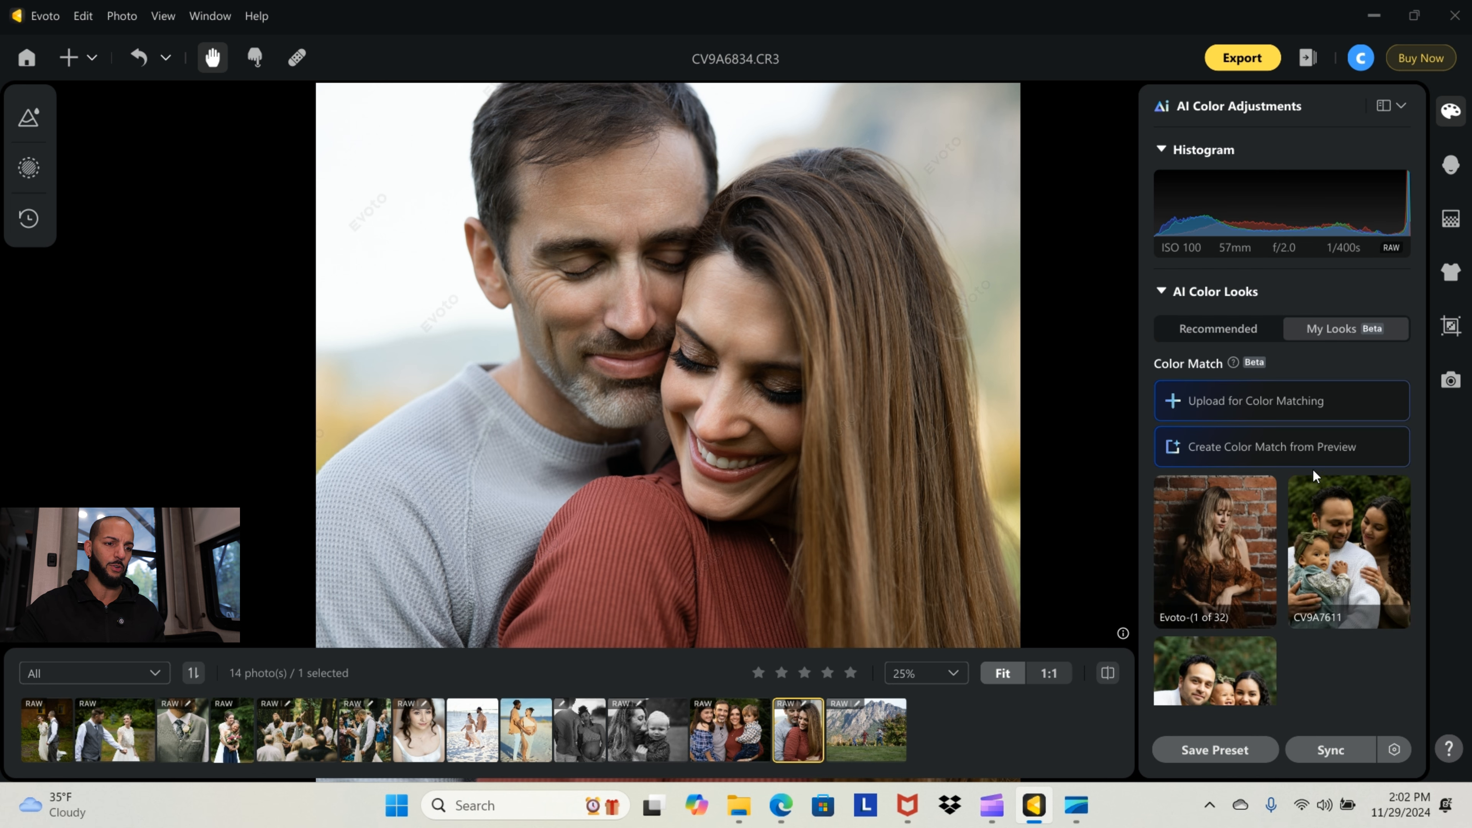
Browse the Recommended AI Color Looks and the saved looks in My Looks, returning to the Recommended ones
click(1242, 333)
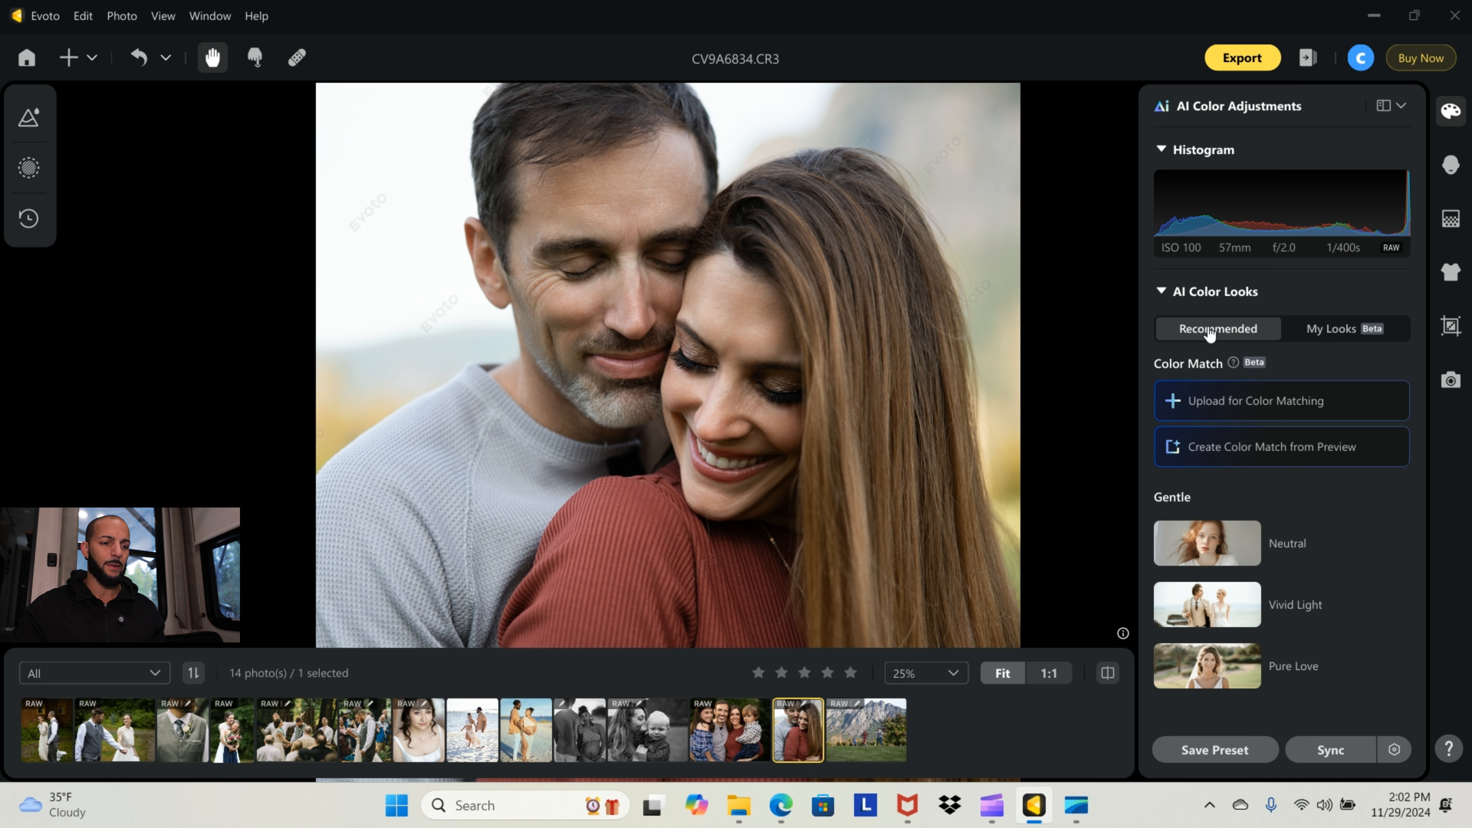
scroll(1196, 527, down, 5)
scroll(1197, 529, up, 3)
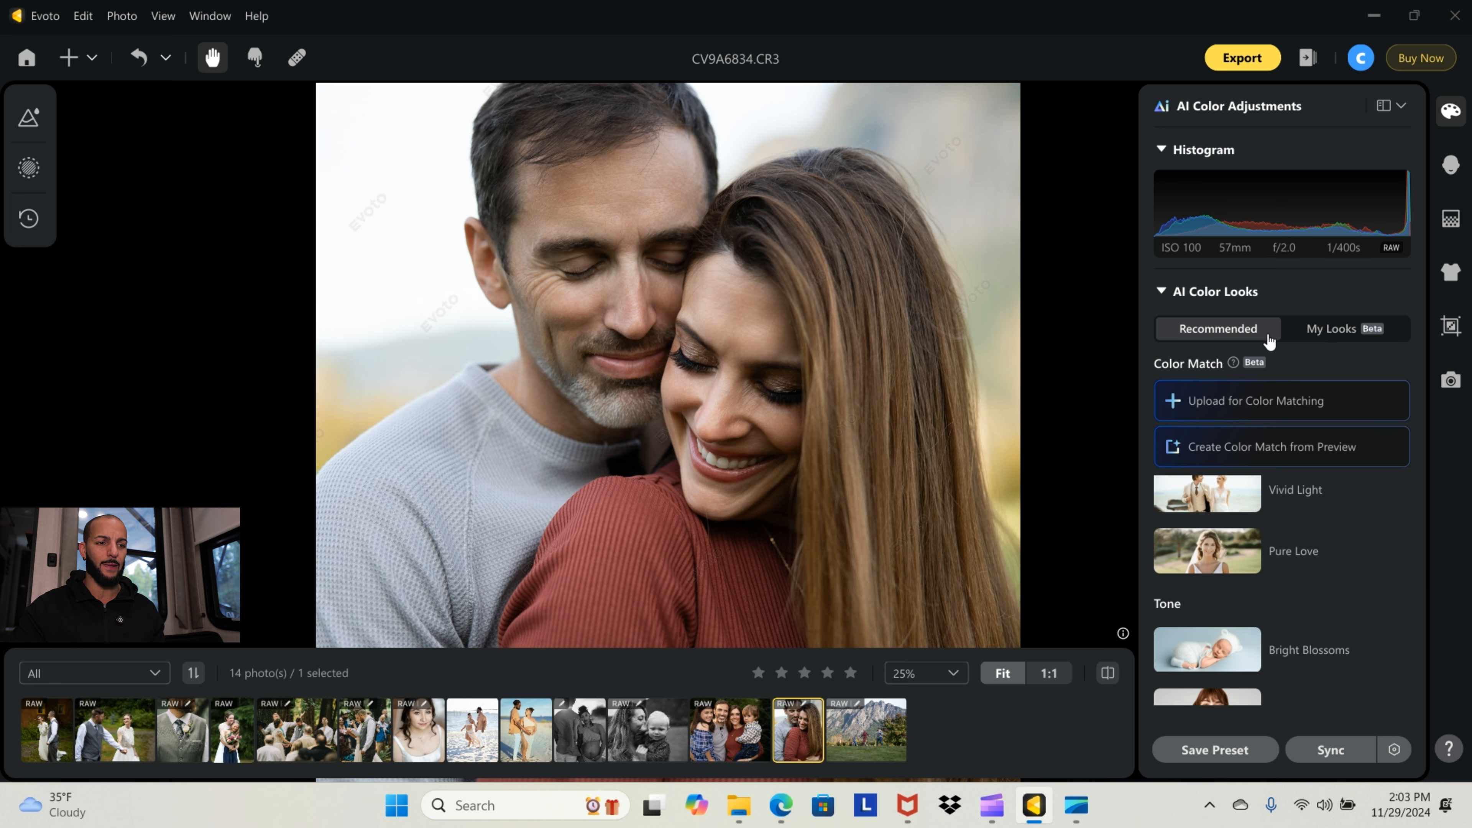
click(1325, 332)
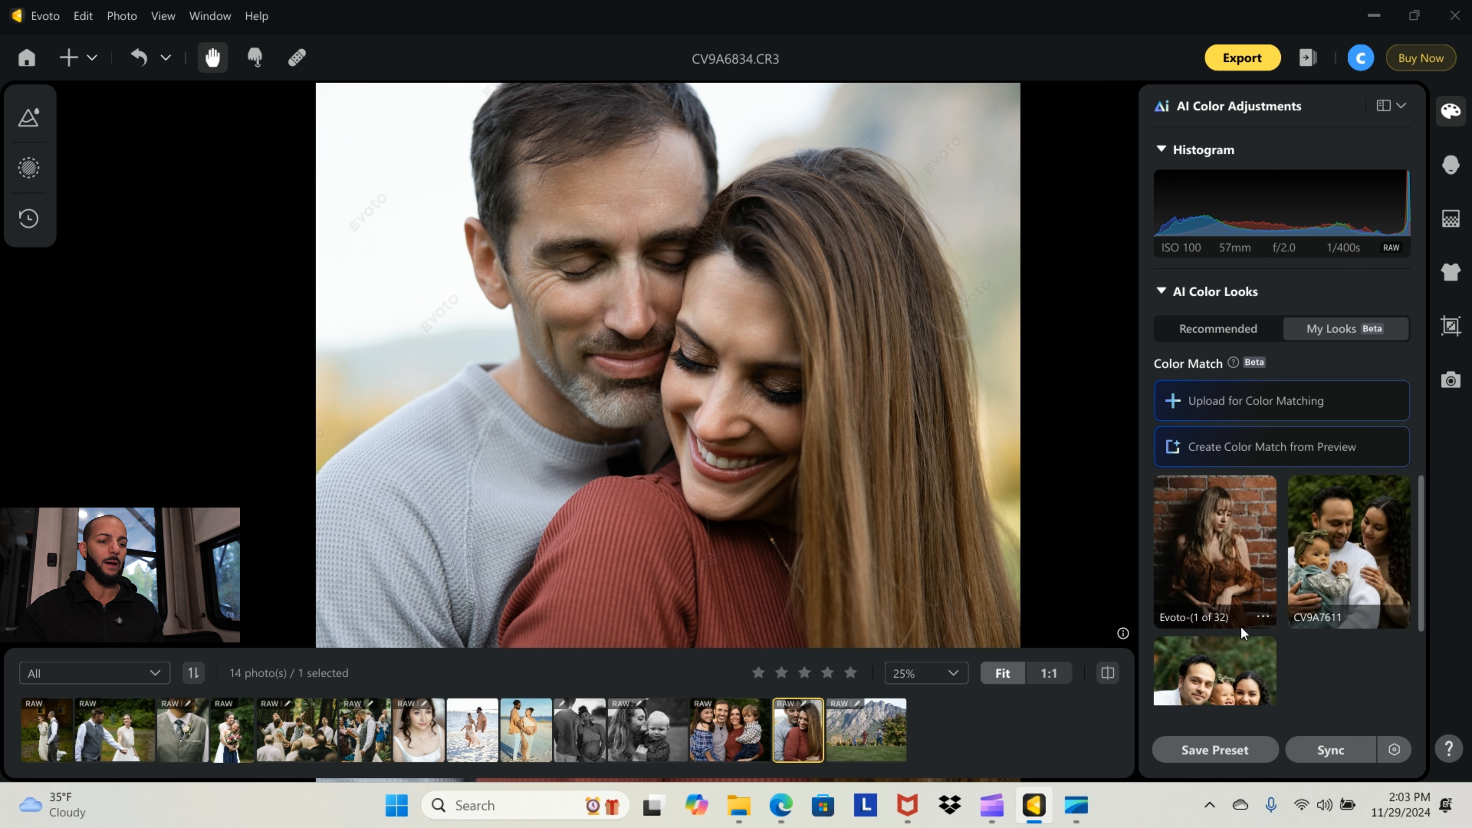
scroll(1272, 591, down, 2)
scroll(1260, 591, up, 2)
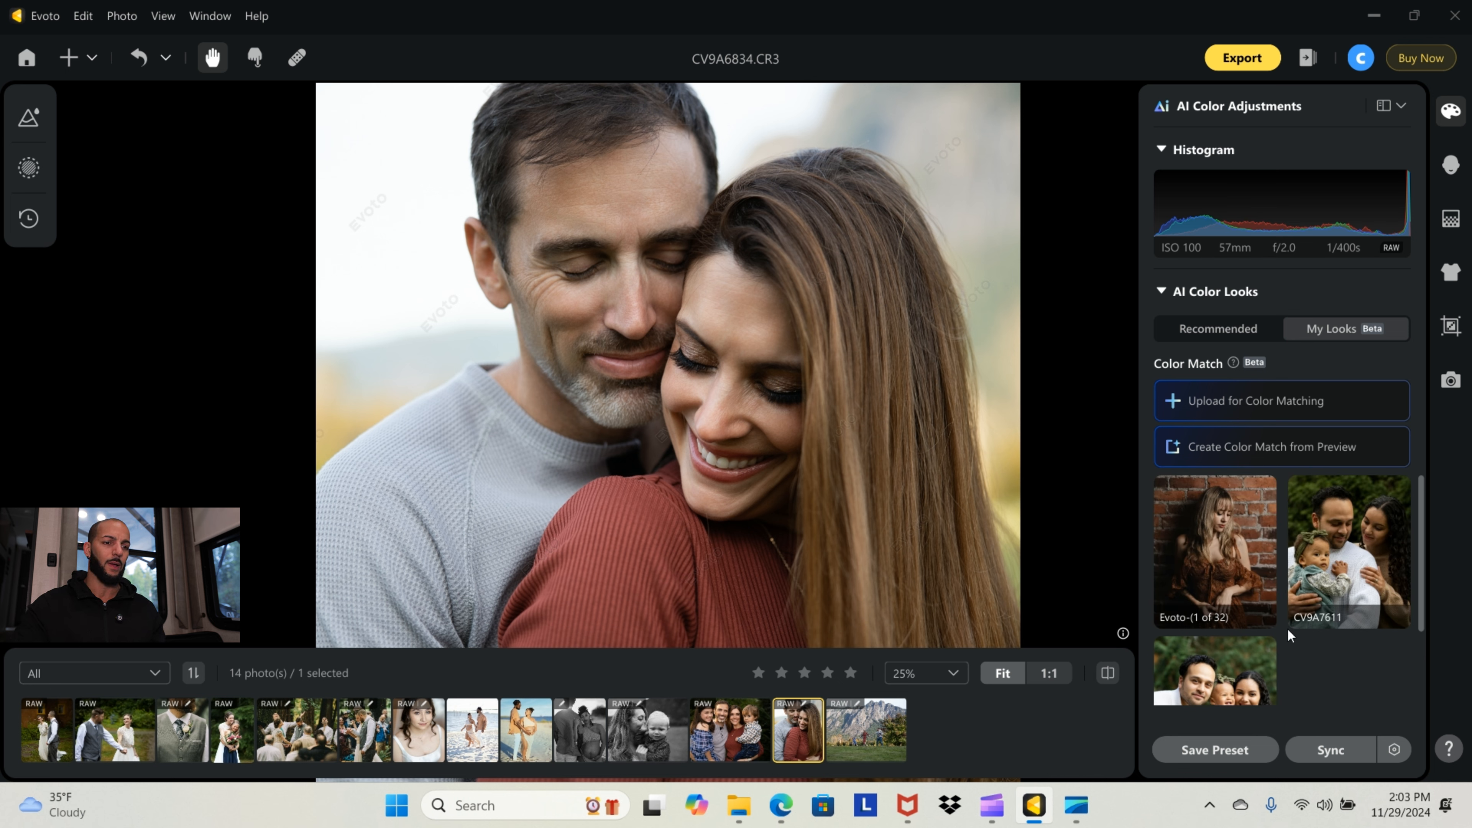
click(1223, 329)
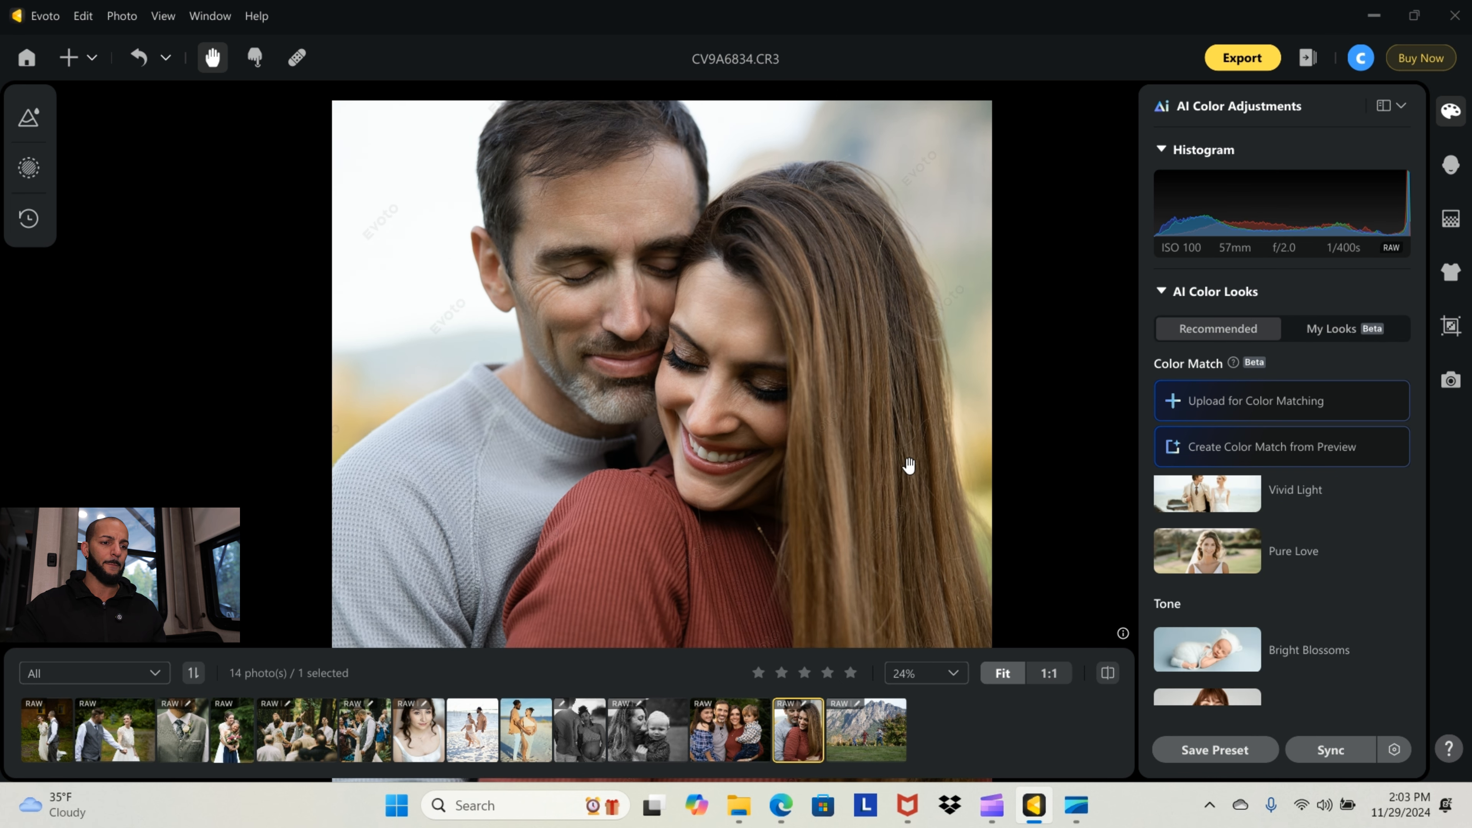
scroll(1240, 553, up, 2)
scroll(1395, 562, down, 2)
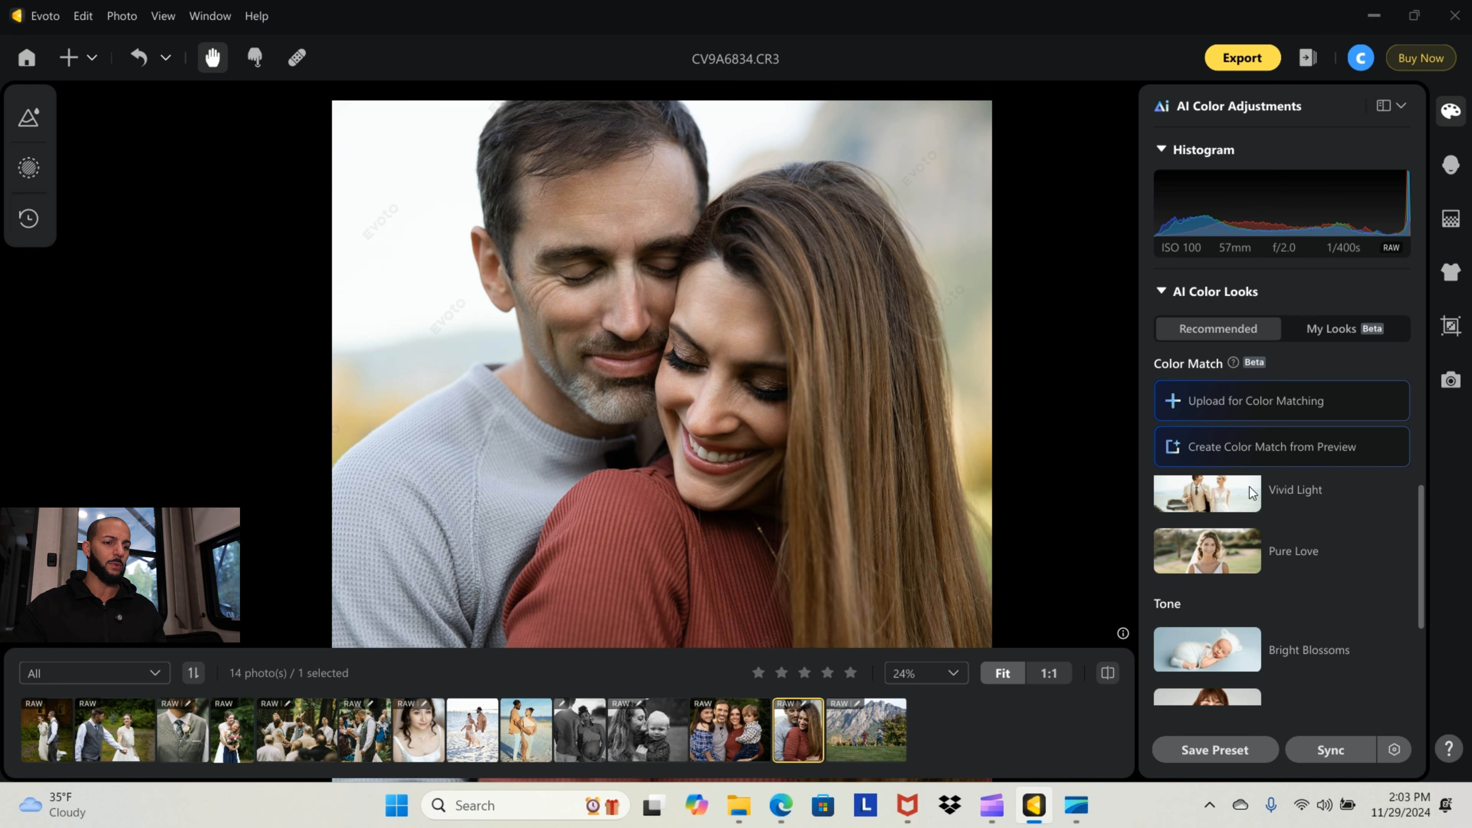
Apply the Neutral look from the Gentle group to the couple portrait at strength 100
scroll(1240, 522, up, 2)
click(1232, 544)
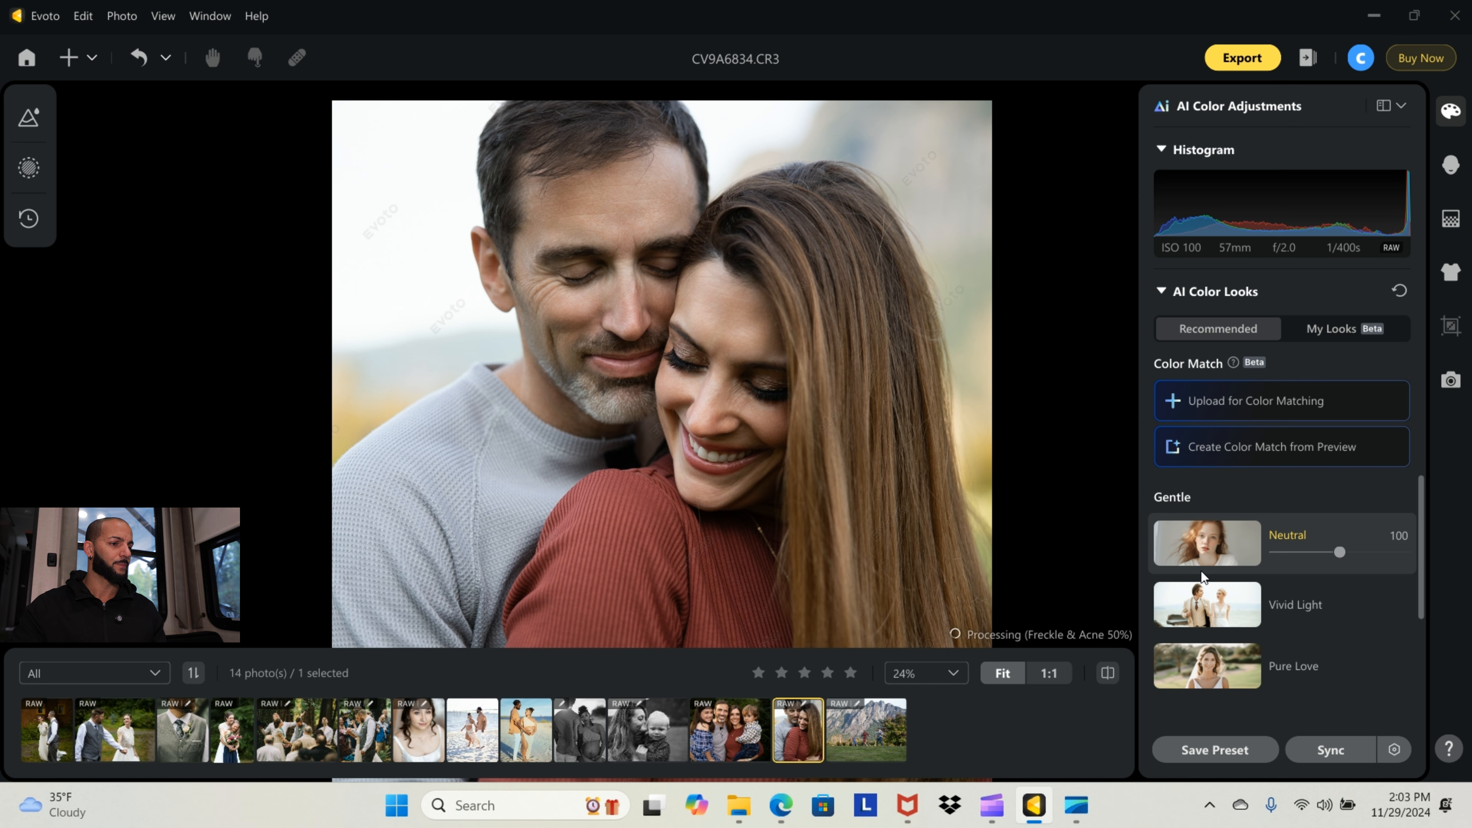
click(1014, 674)
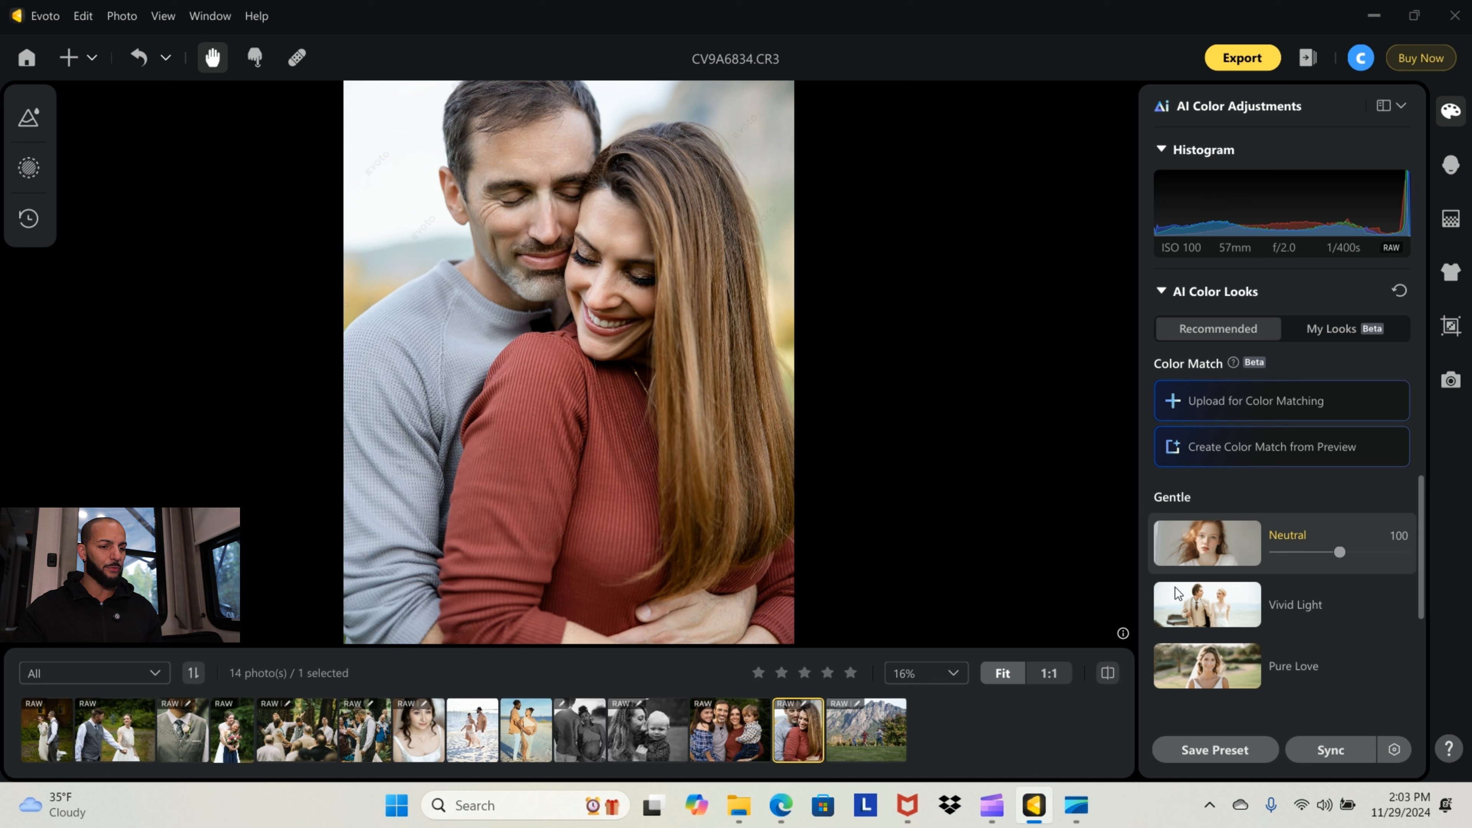
Apply the Vivid Light look to the couple portrait and reduce its strength to 69
click(1247, 611)
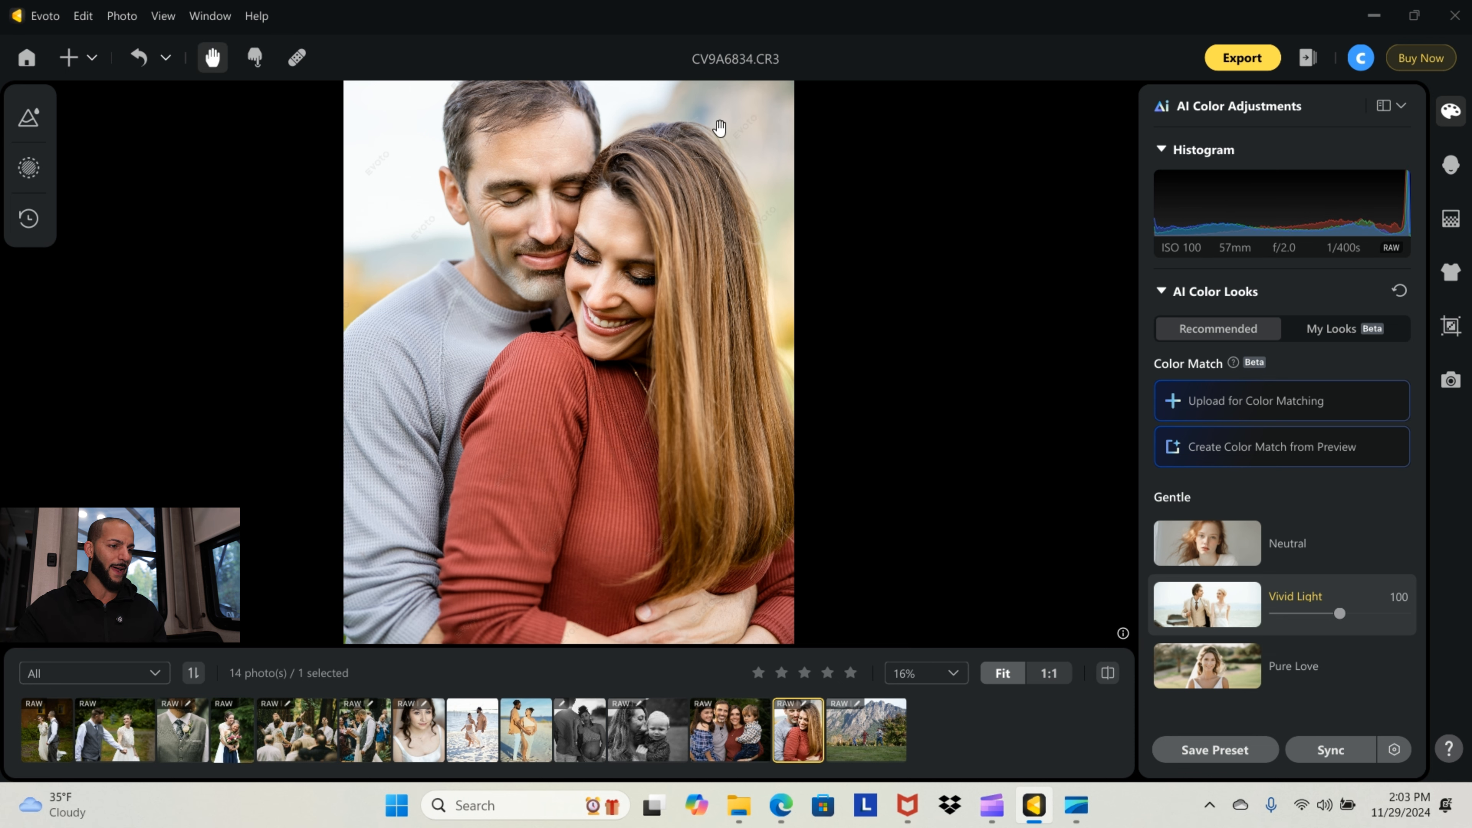
scroll(671, 343, down, 1)
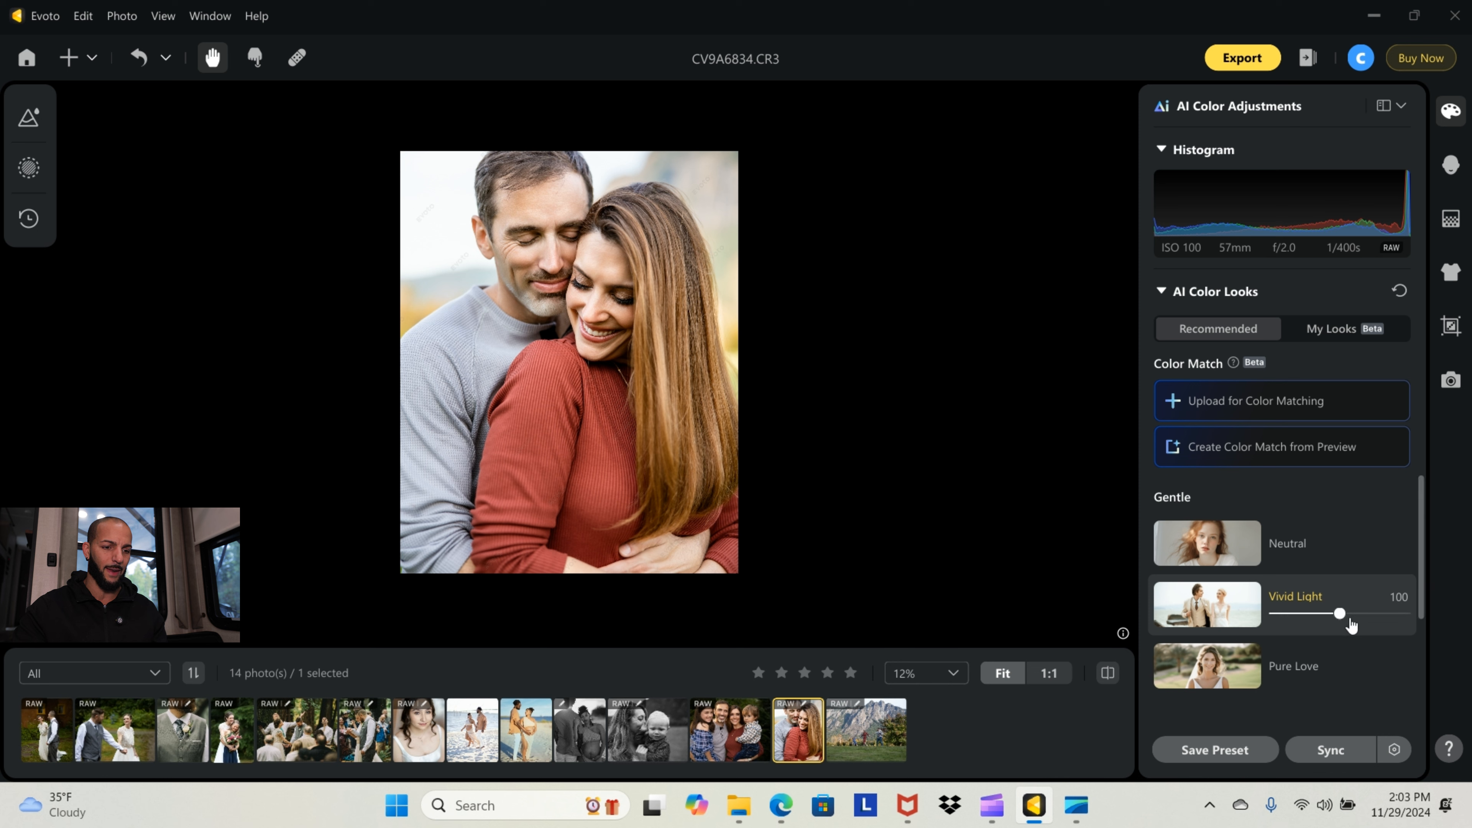
drag(1342, 617, 1319, 617)
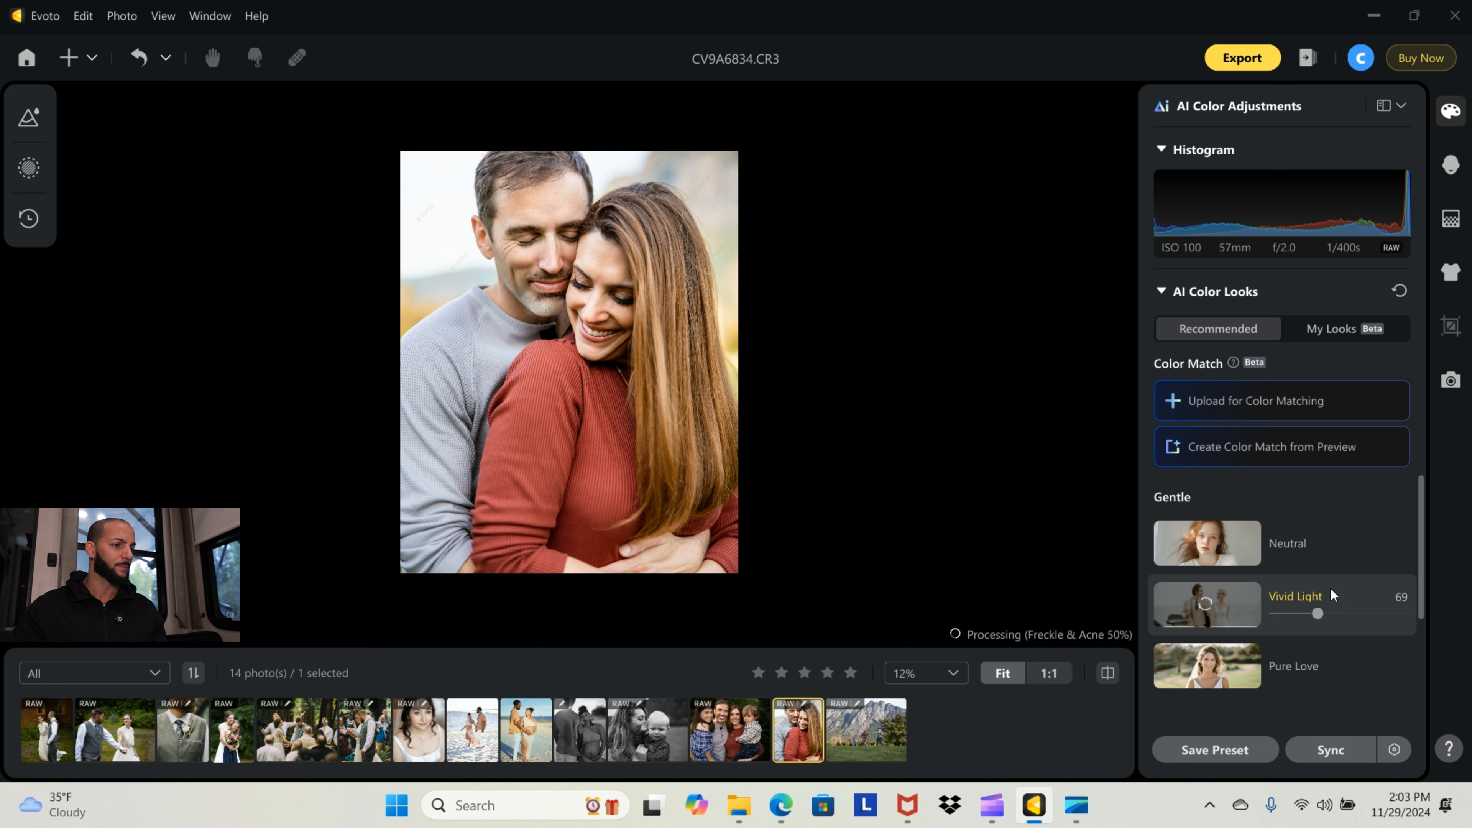
Try the Pure Love, Bright Blossoms, Bright Minimal and Elegant Shades looks in turn on the couple portrait
scroll(1360, 582, down, 2)
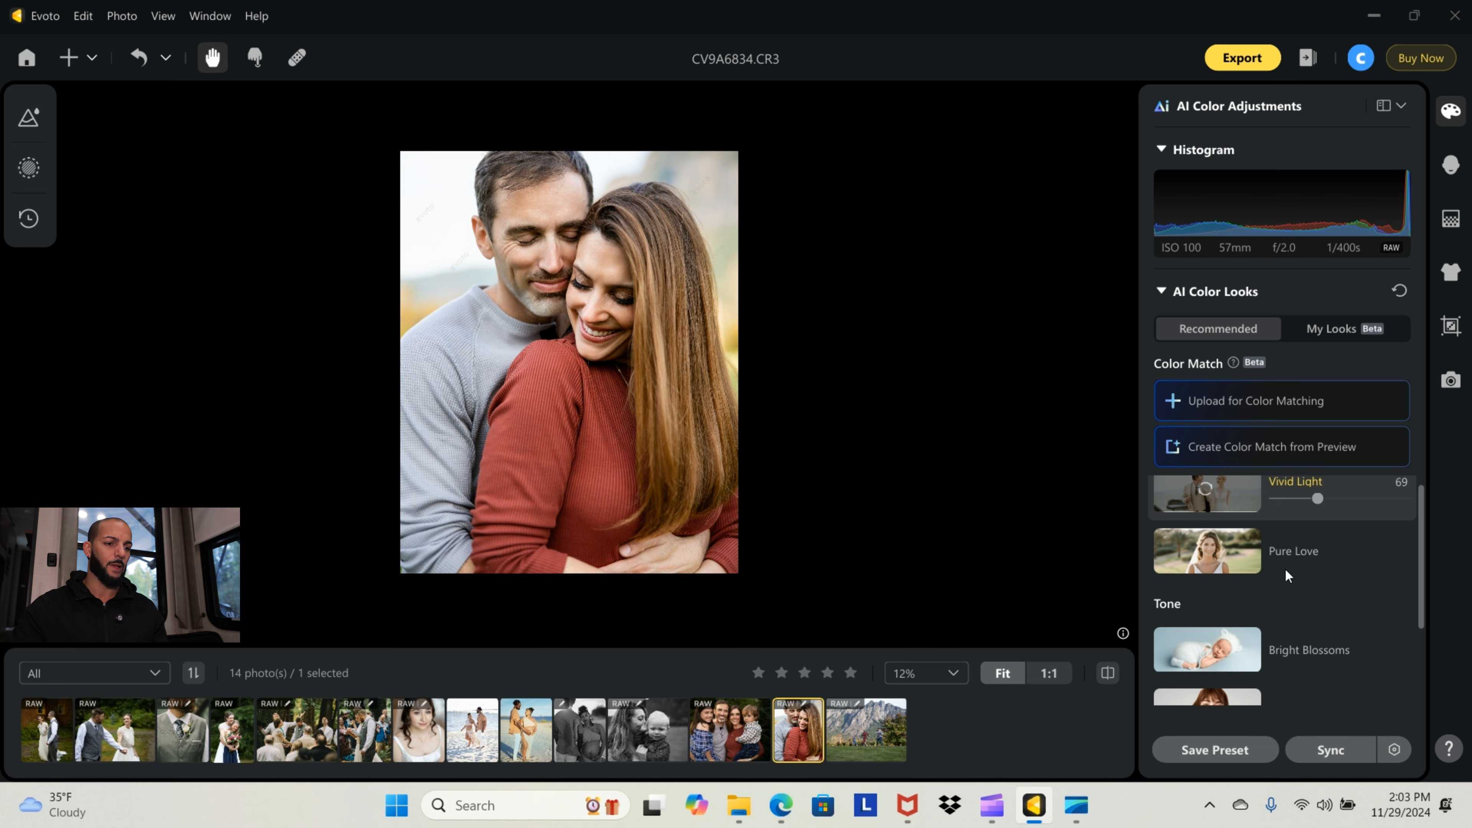
click(1259, 560)
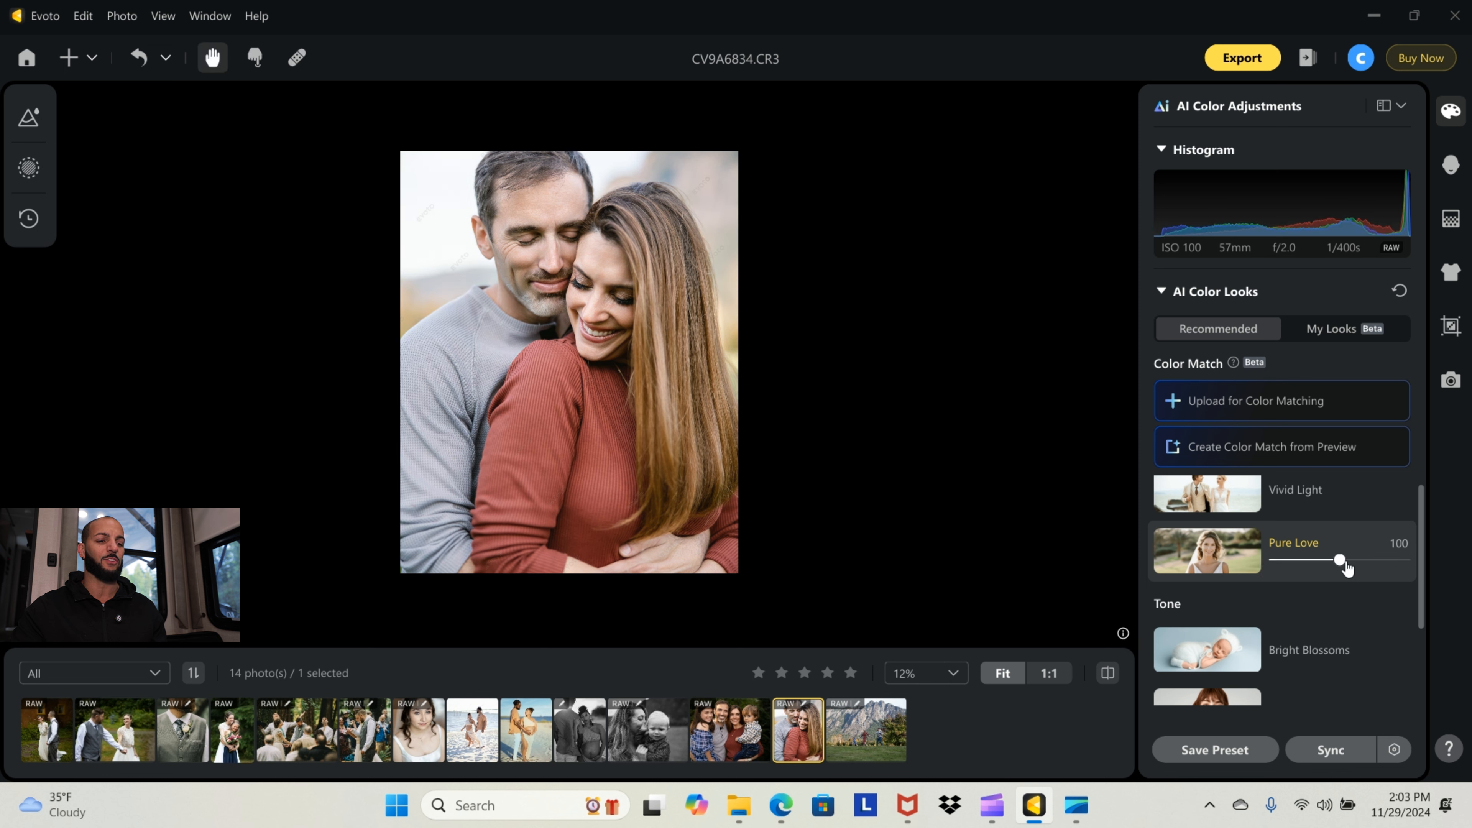
click(1219, 648)
scroll(1237, 636, down, 2)
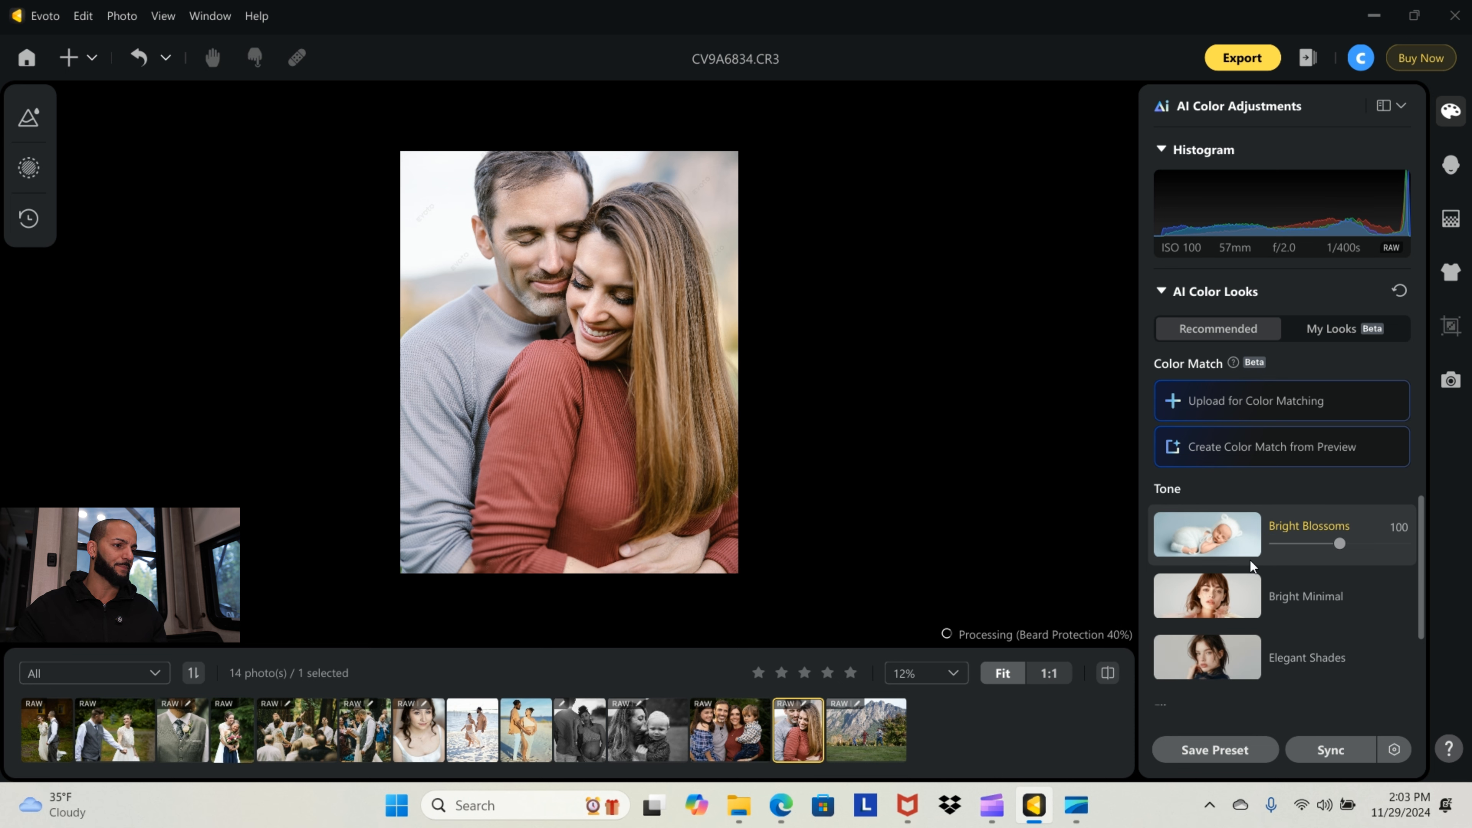
click(1245, 597)
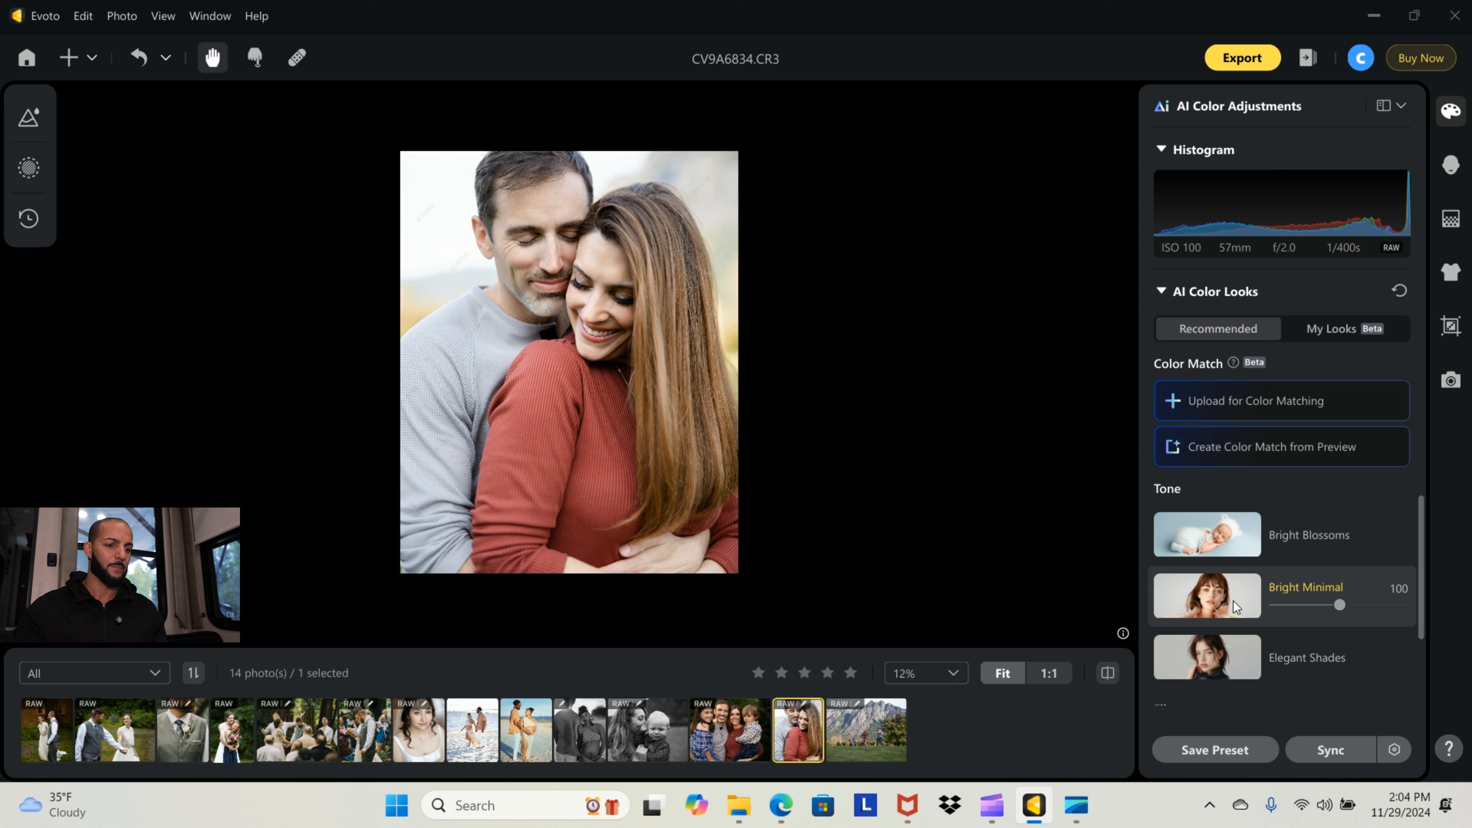
click(1247, 655)
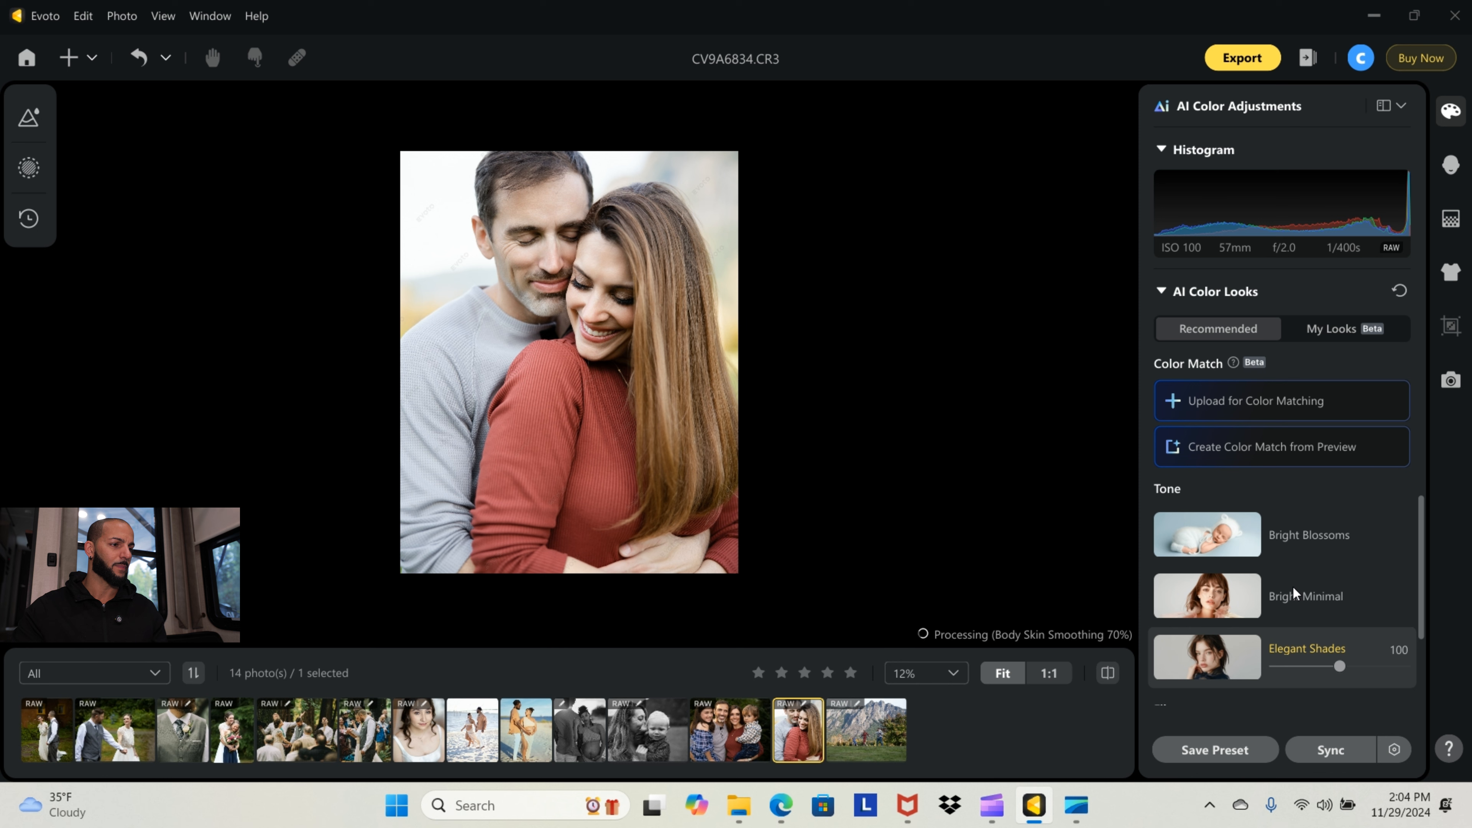
Show all color panels side by side and apply the Olive Green Film look to the couple portrait
click(1401, 107)
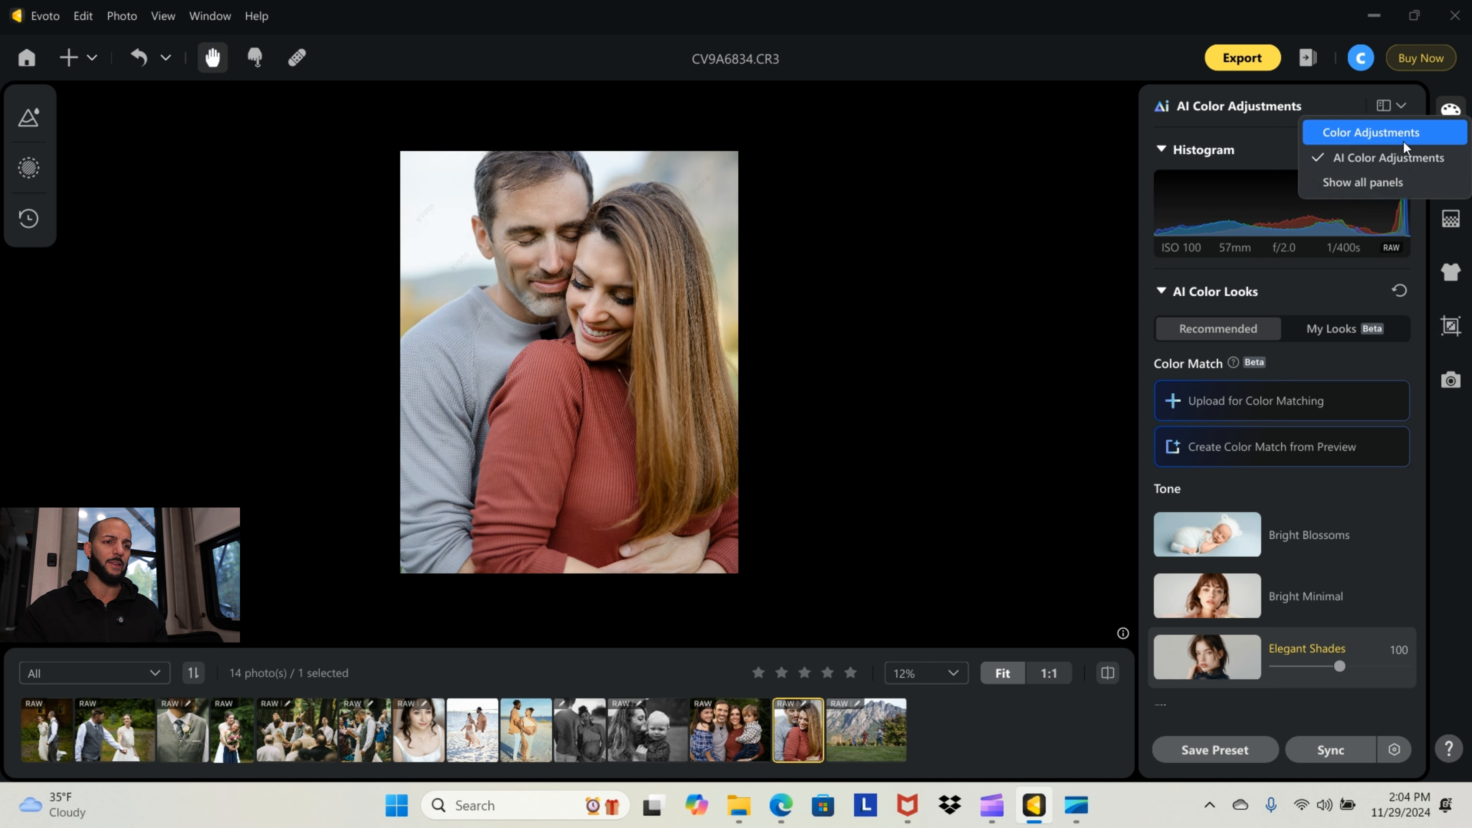
click(1398, 133)
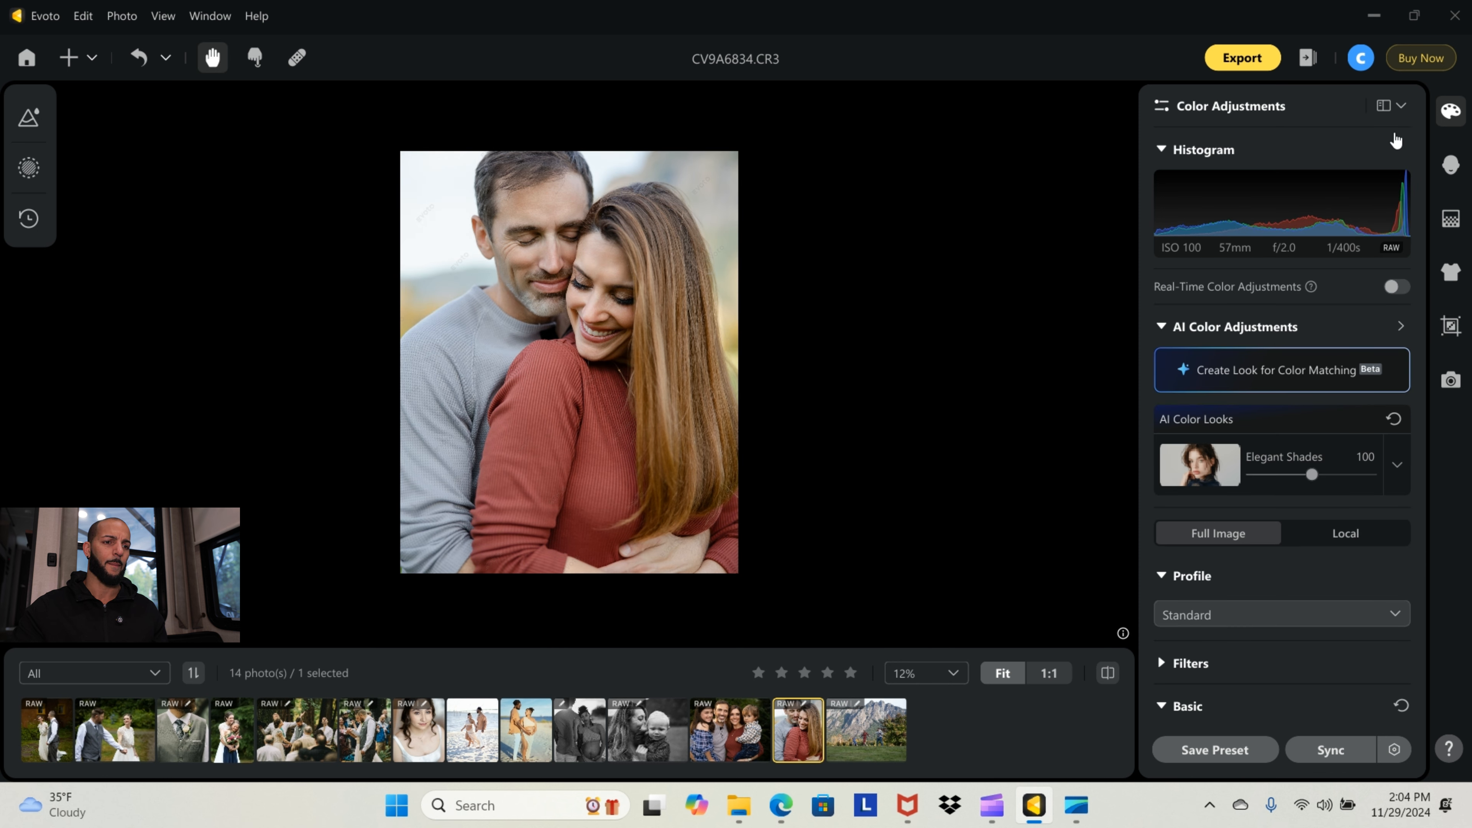
click(1399, 105)
click(1374, 183)
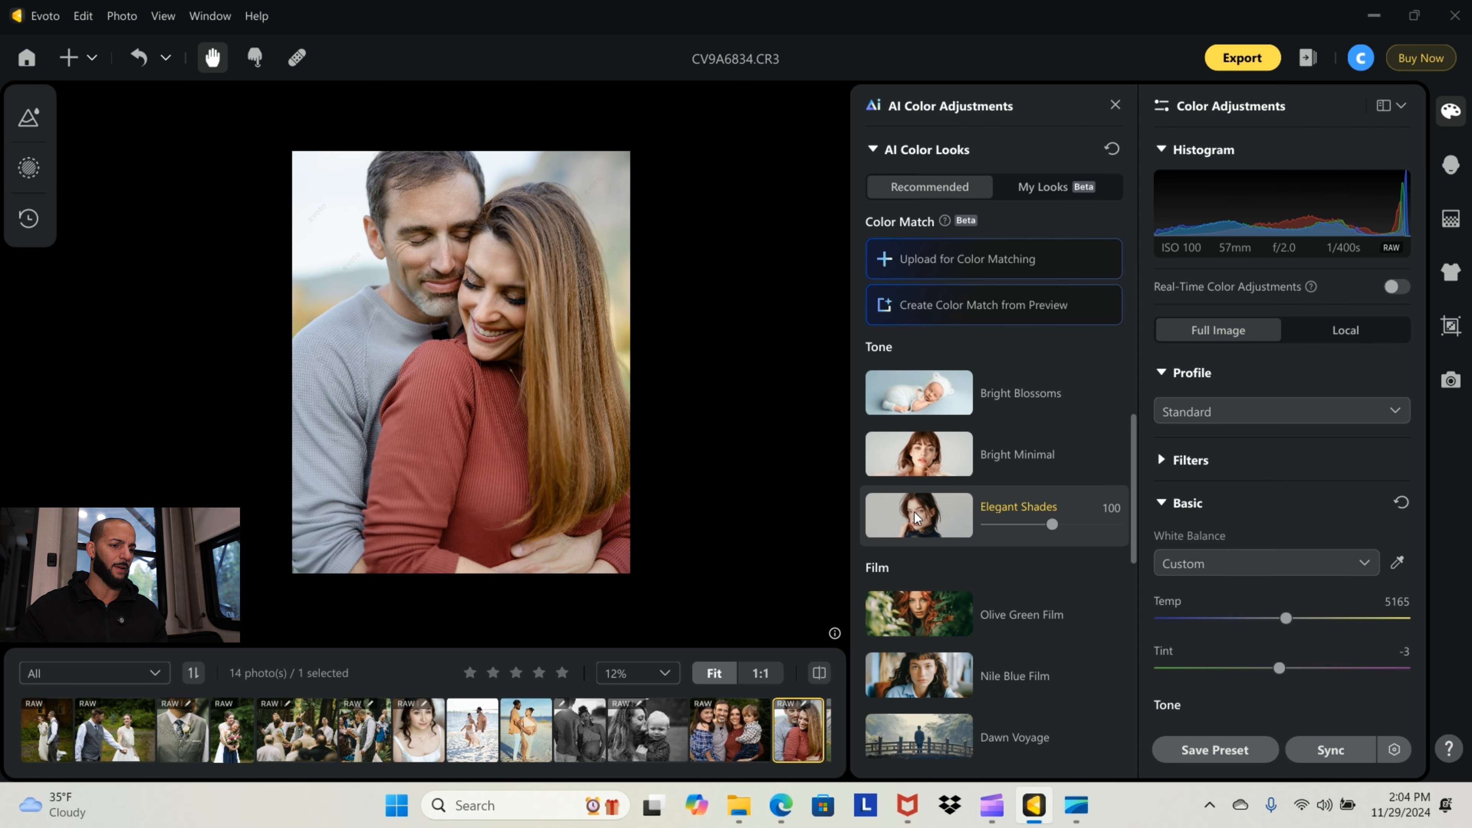
scroll(949, 554, down, 2)
click(956, 502)
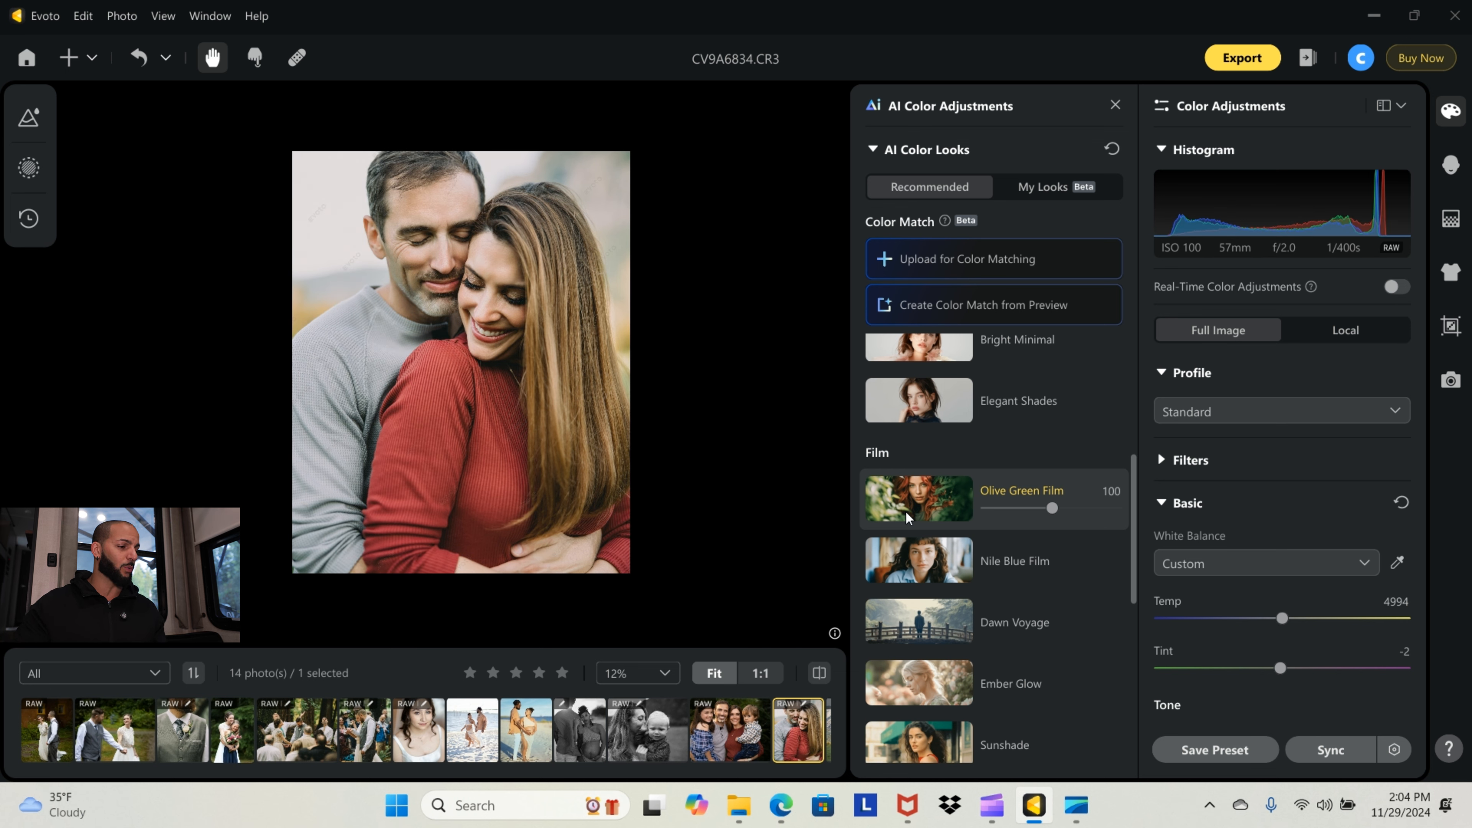
Apply the Olive Green Film look to wedding photo CV9A3991.CR3 at strength 60 and inspect the bride up close
click(116, 729)
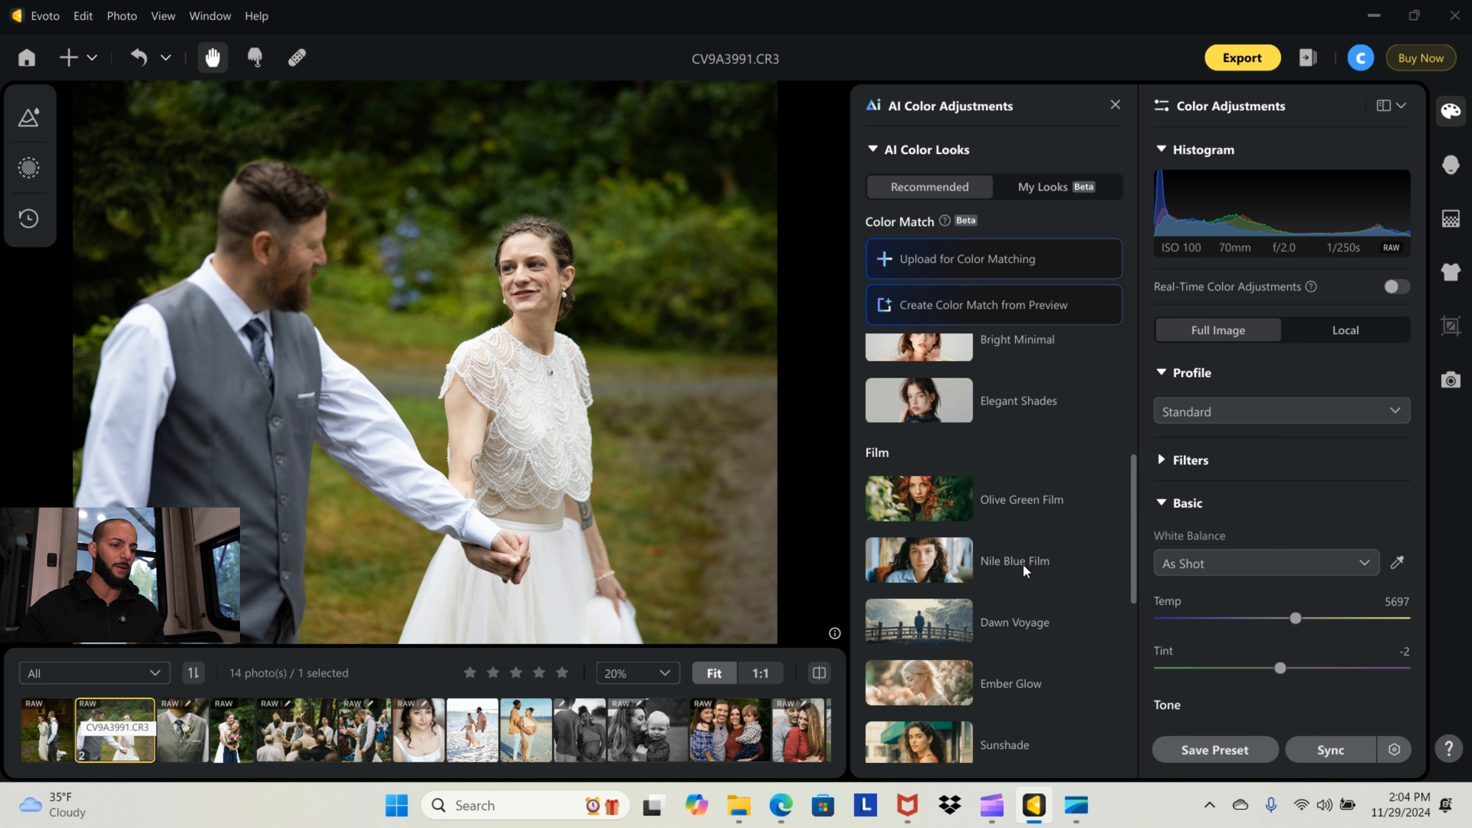
click(973, 497)
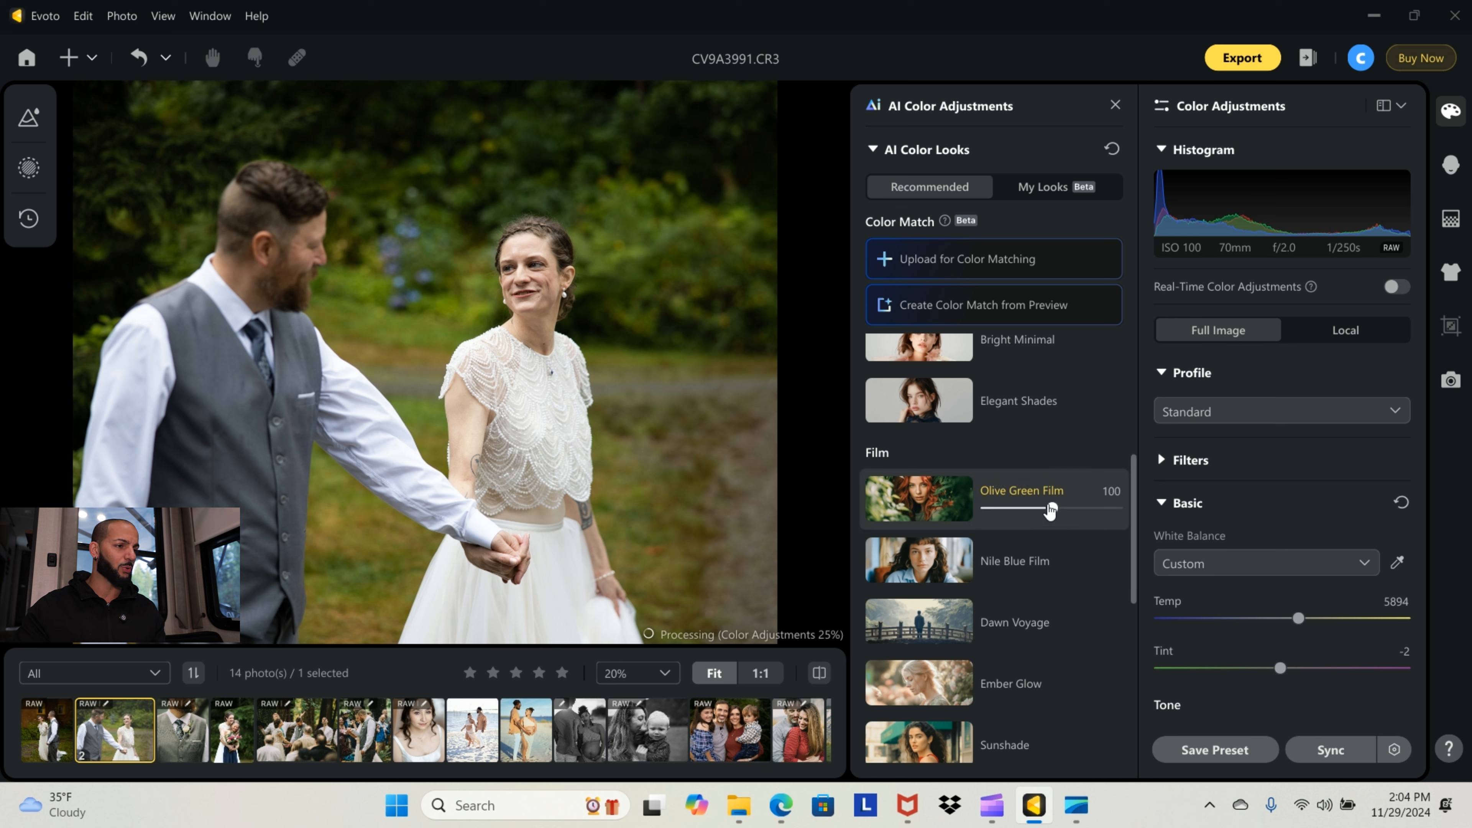
drag(1060, 516, 1031, 510)
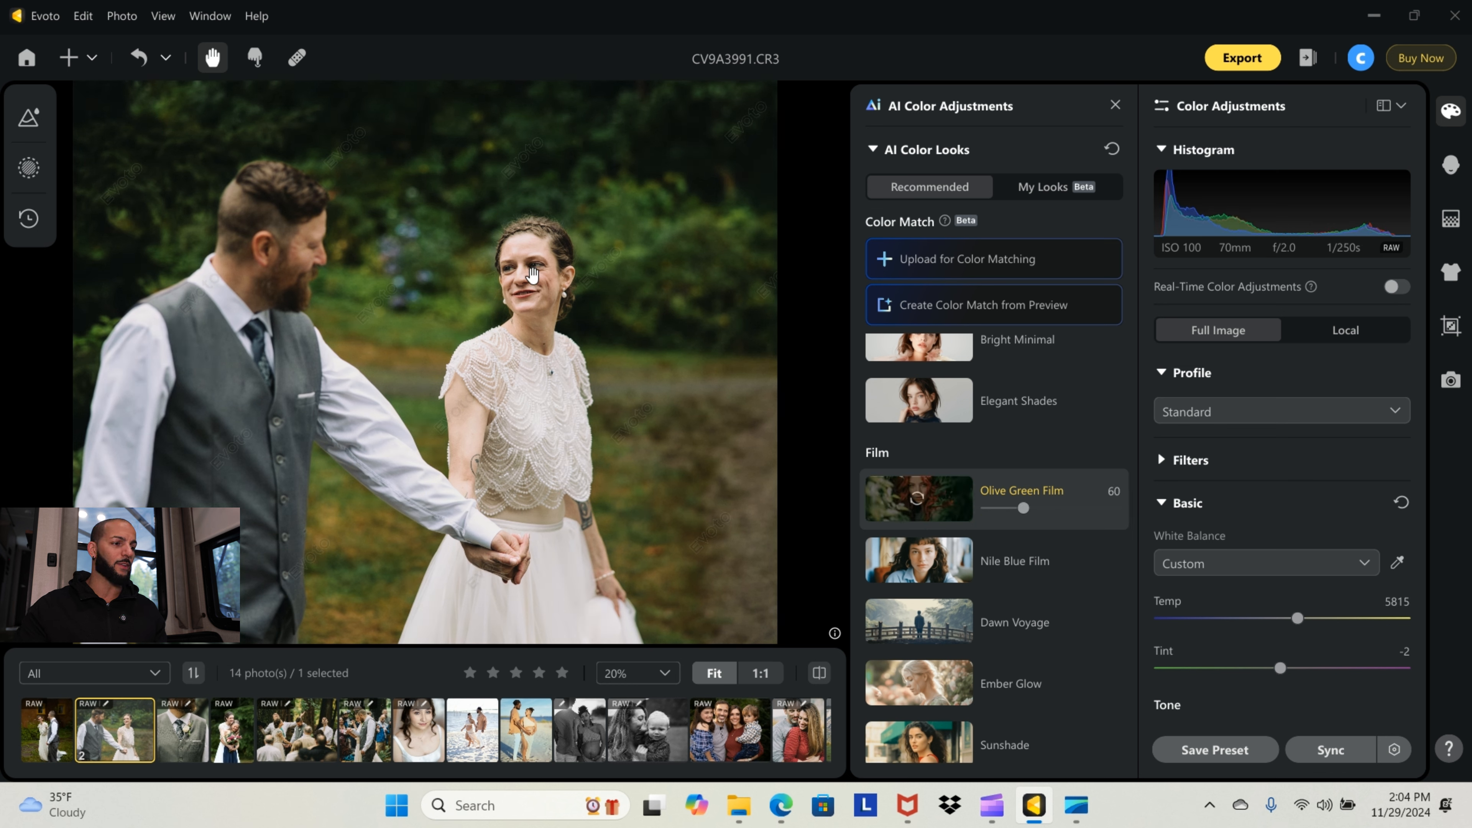
scroll(550, 281, up, 2)
scroll(551, 280, up, 3)
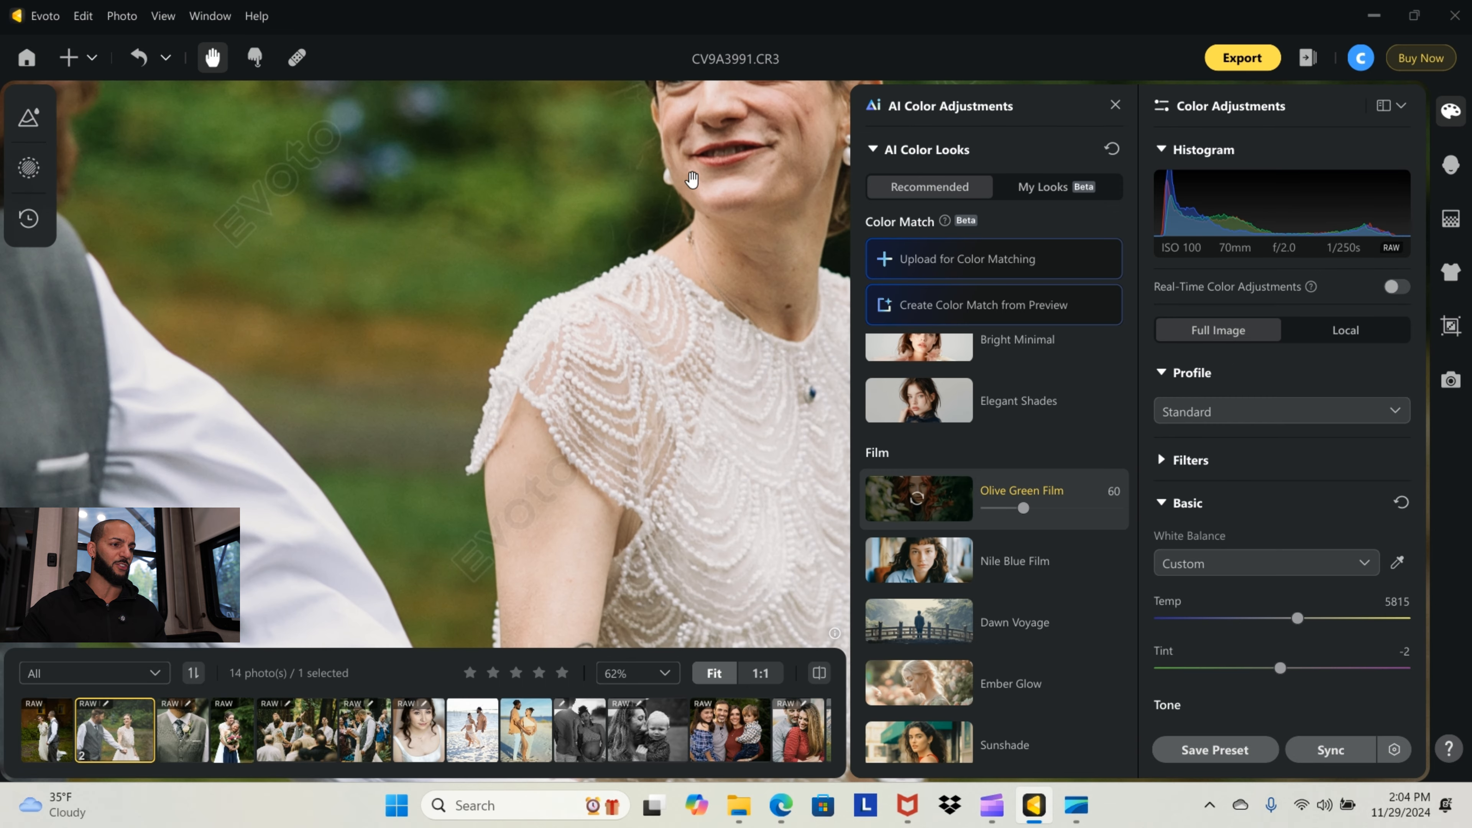
Compare the before and after versions of the bride's close-up with the Olive Green Film look
click(820, 675)
click(820, 674)
click(821, 674)
click(821, 676)
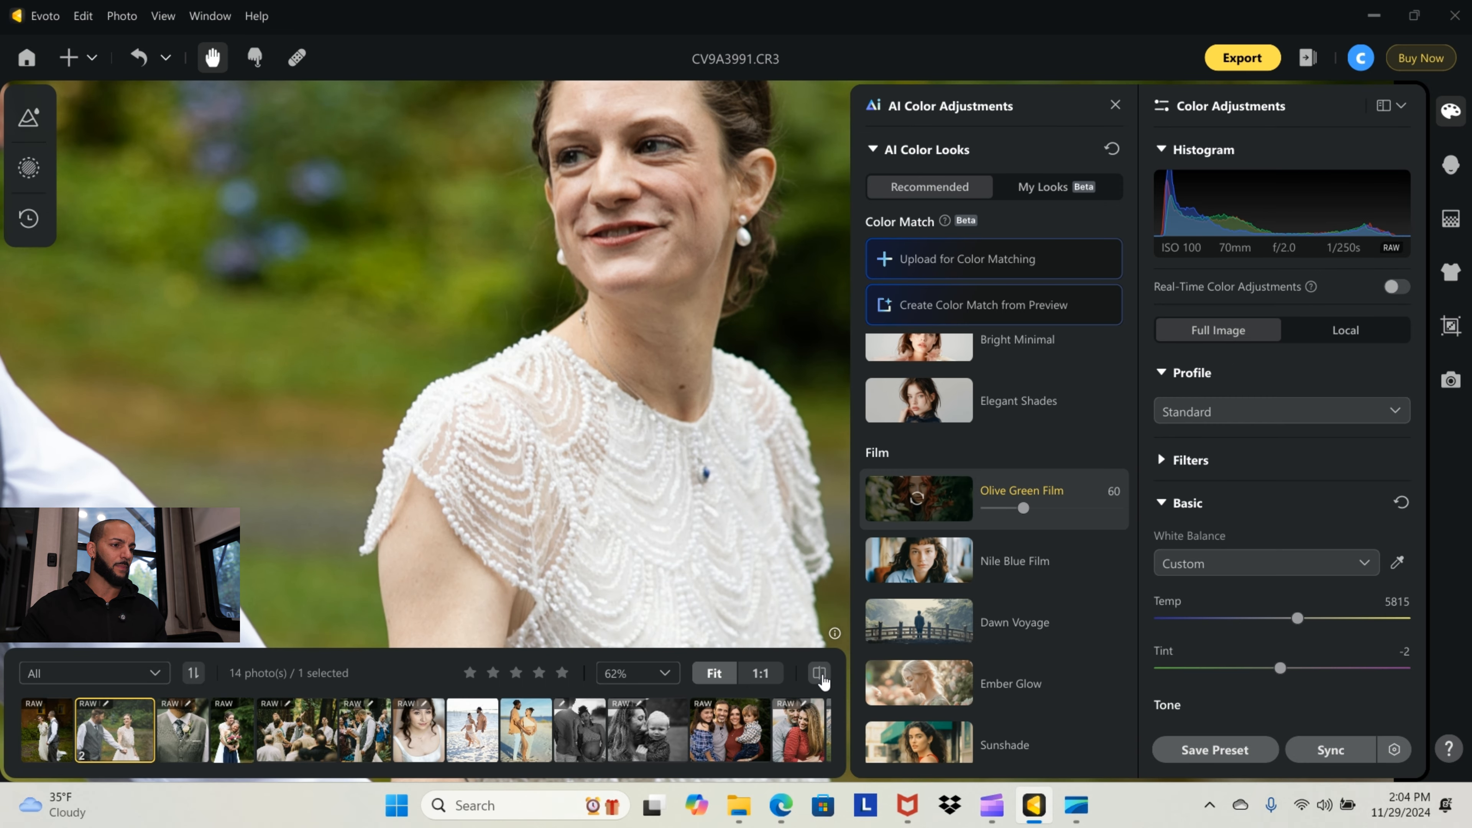
click(821, 676)
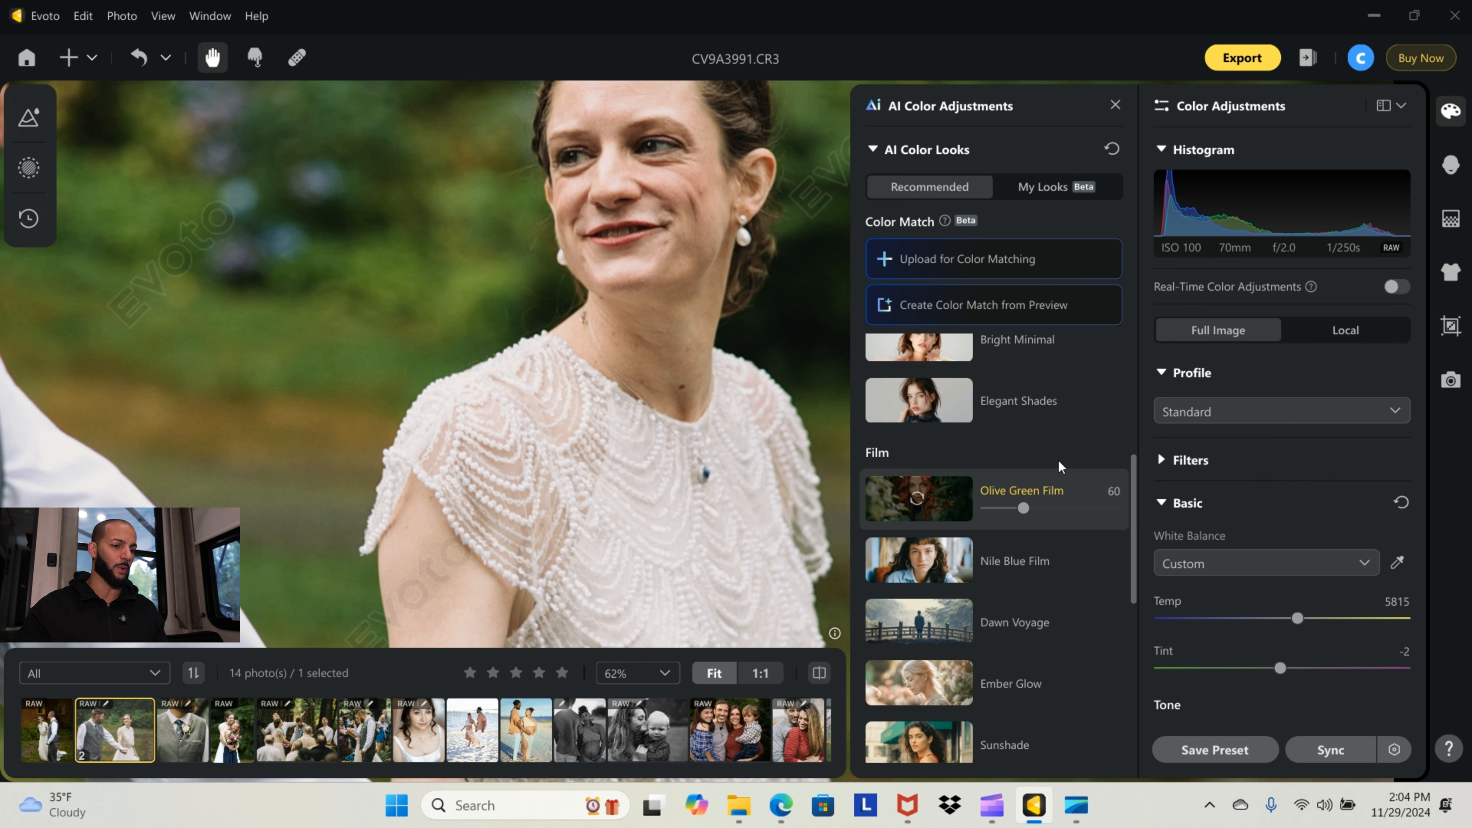
Try the Nile Blue Film look on the wedding couple photo, fit the whole image in view, and switch to Dawn Voyage
click(985, 573)
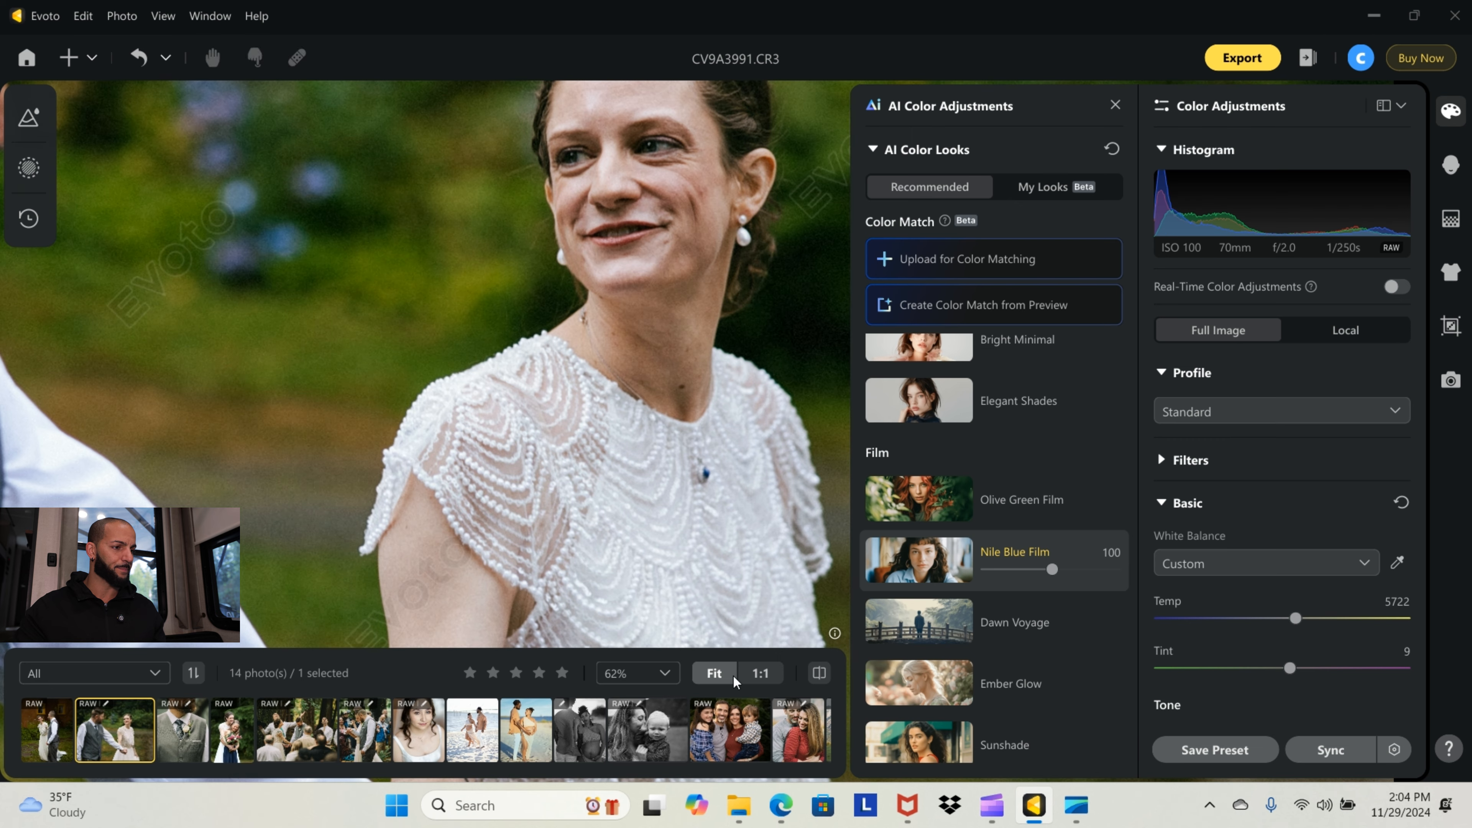
click(733, 679)
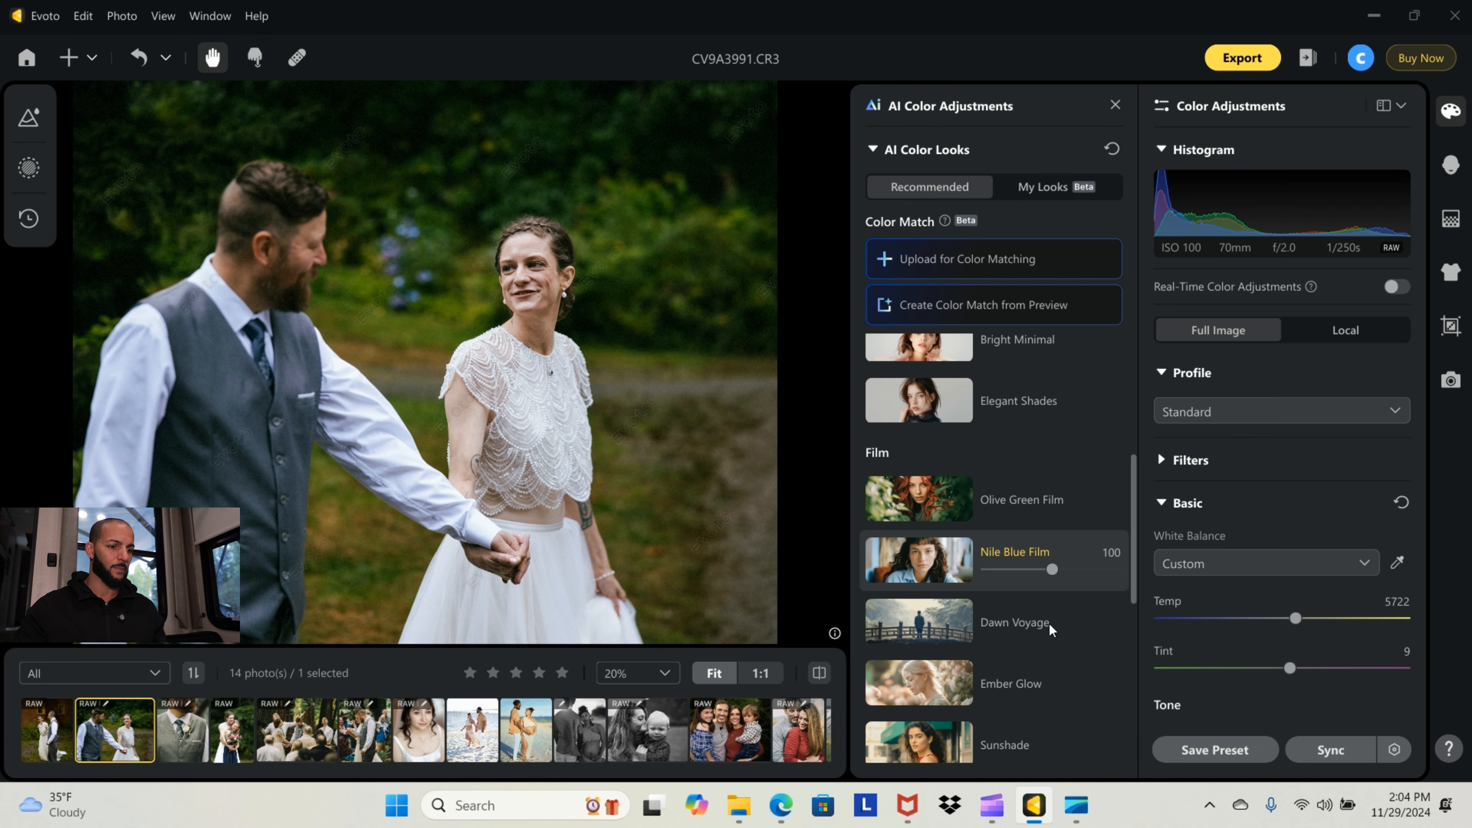
click(993, 618)
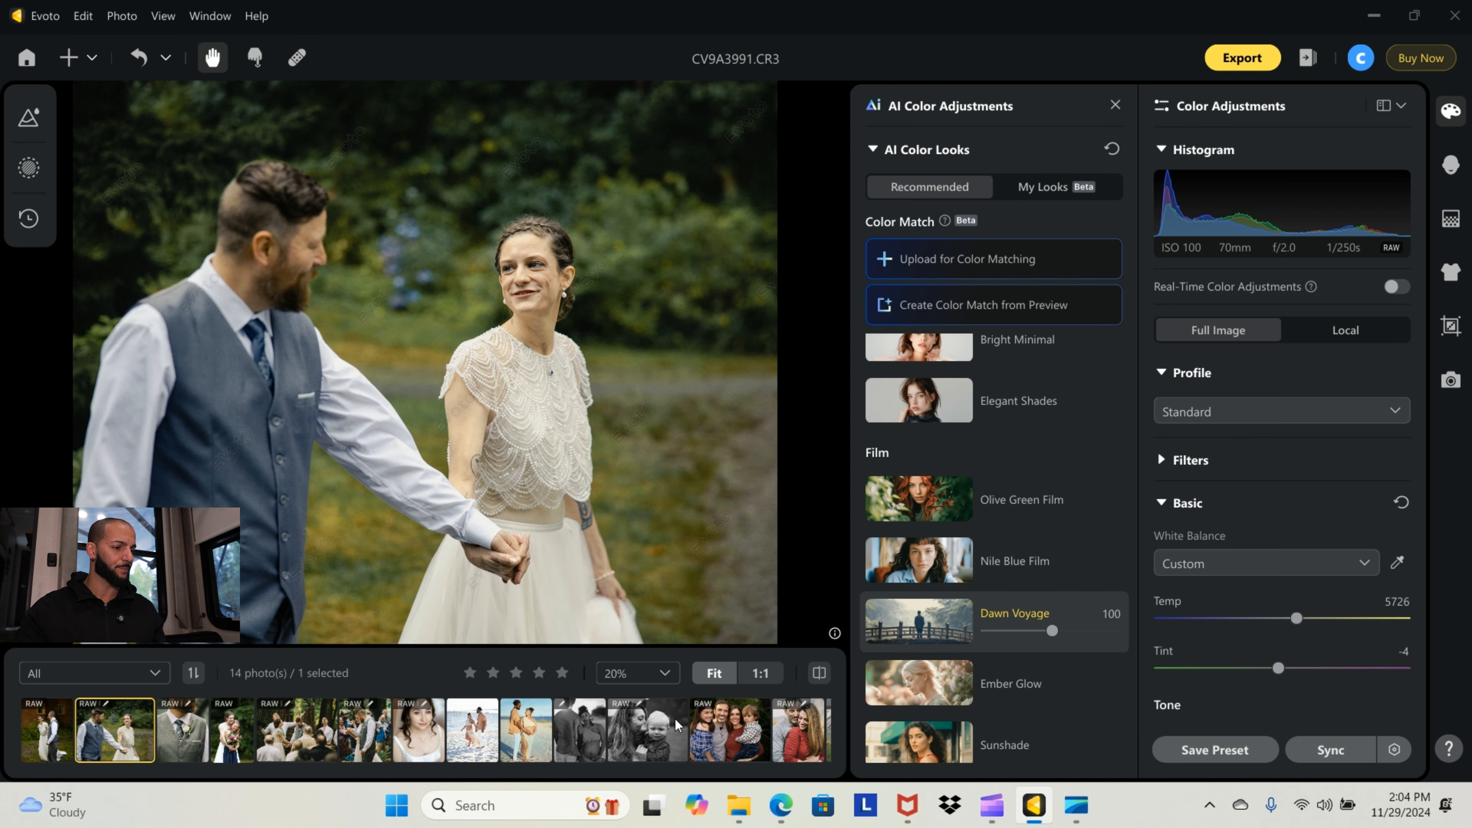
Open beach maternity photo CV9A0044.jpg and try the Ember Glow look, followed by Sunshade at strength 43
click(525, 729)
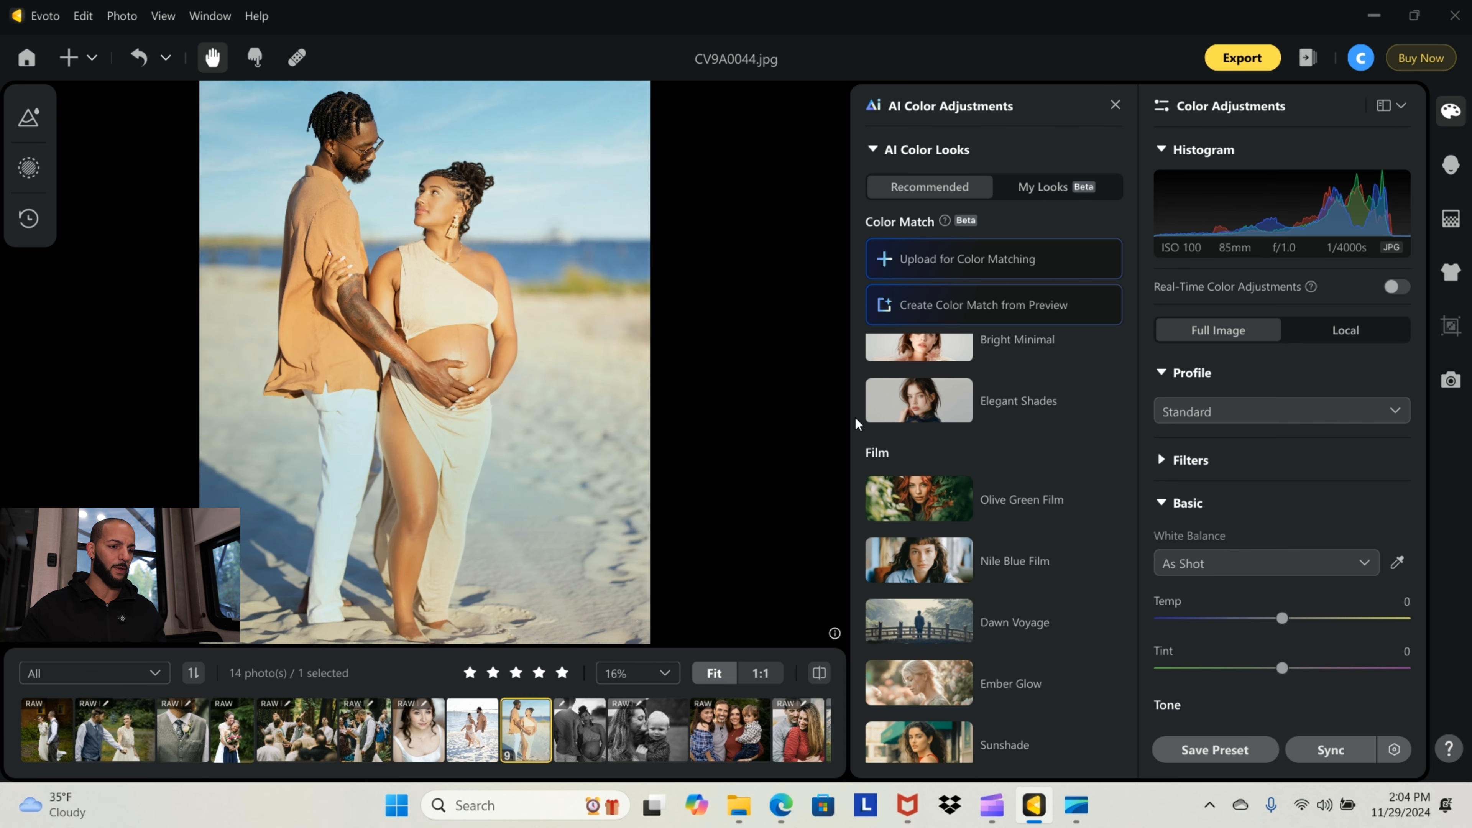
scroll(993, 698, down, 2)
click(949, 571)
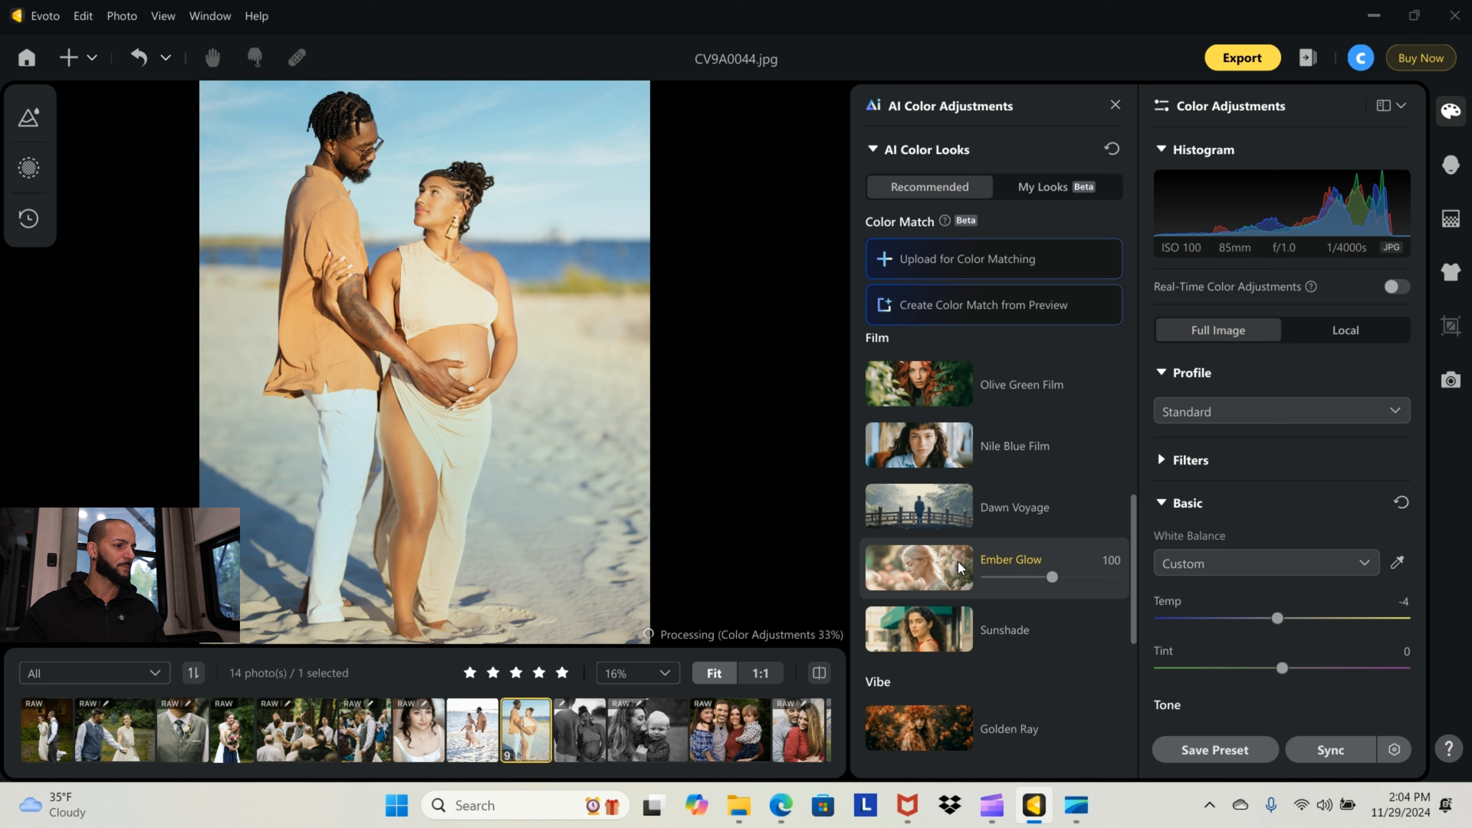
click(950, 619)
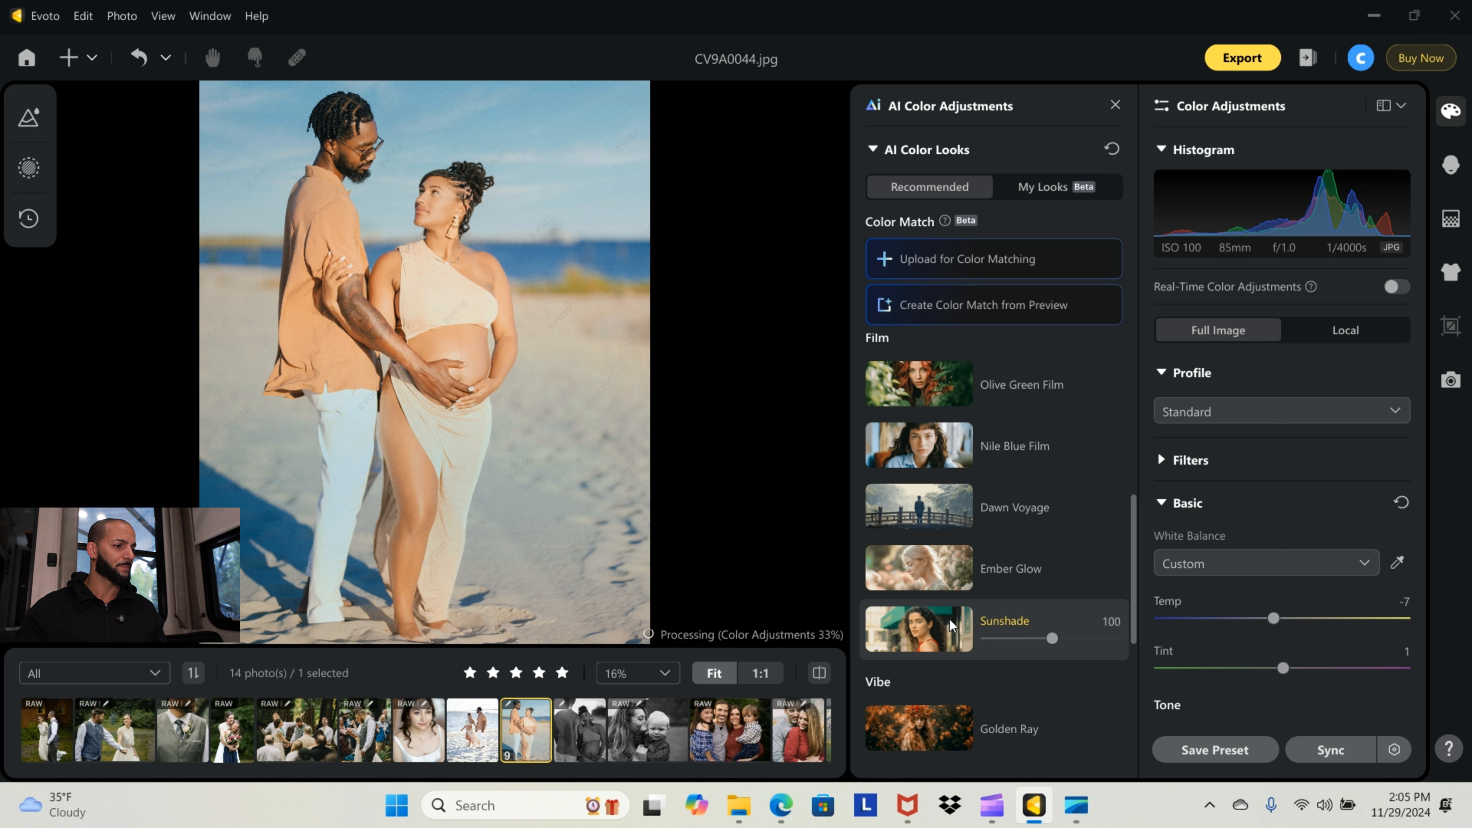
scroll(950, 619, down, 2)
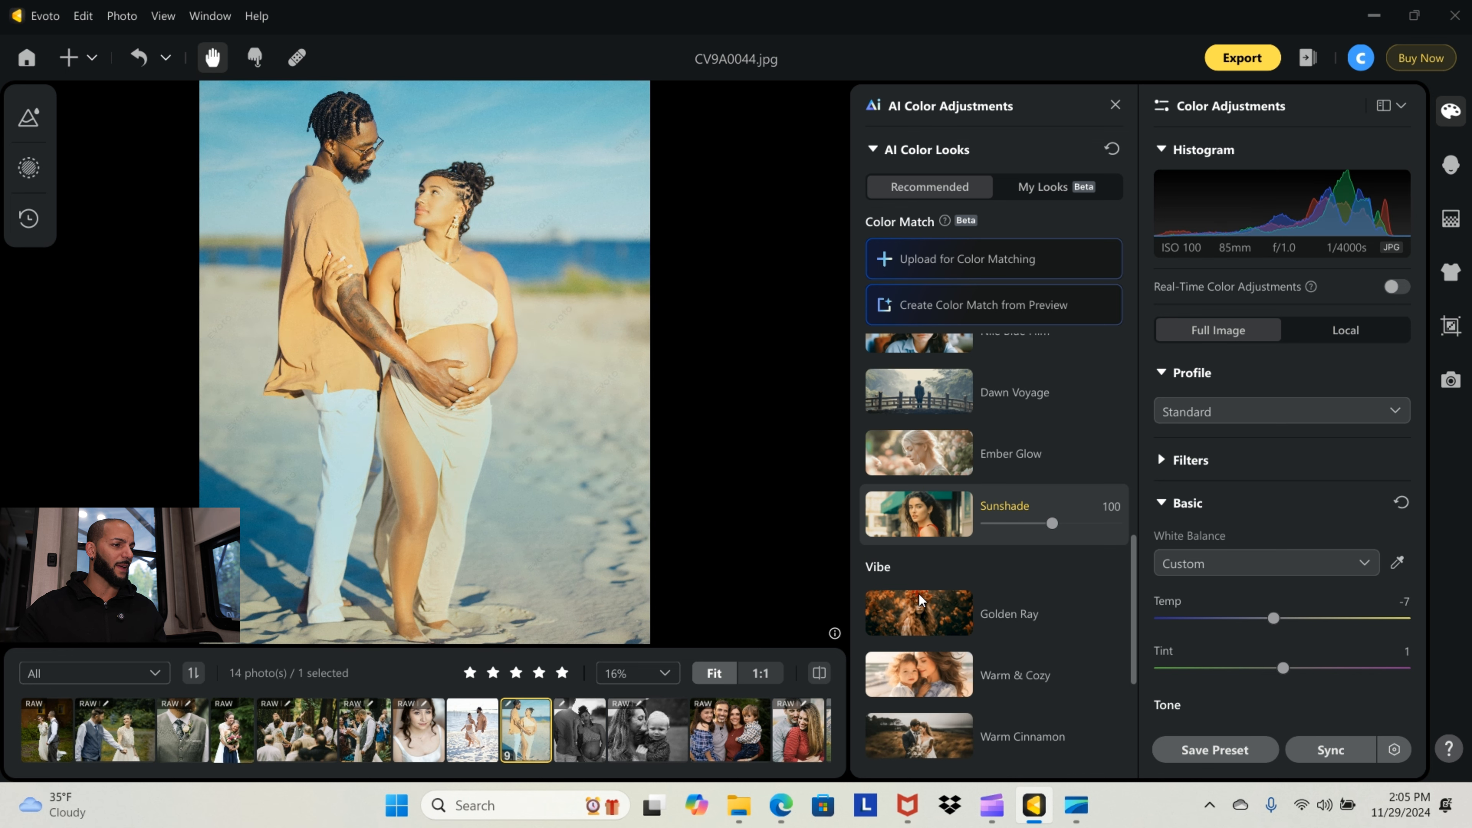
drag(1050, 523, 1011, 524)
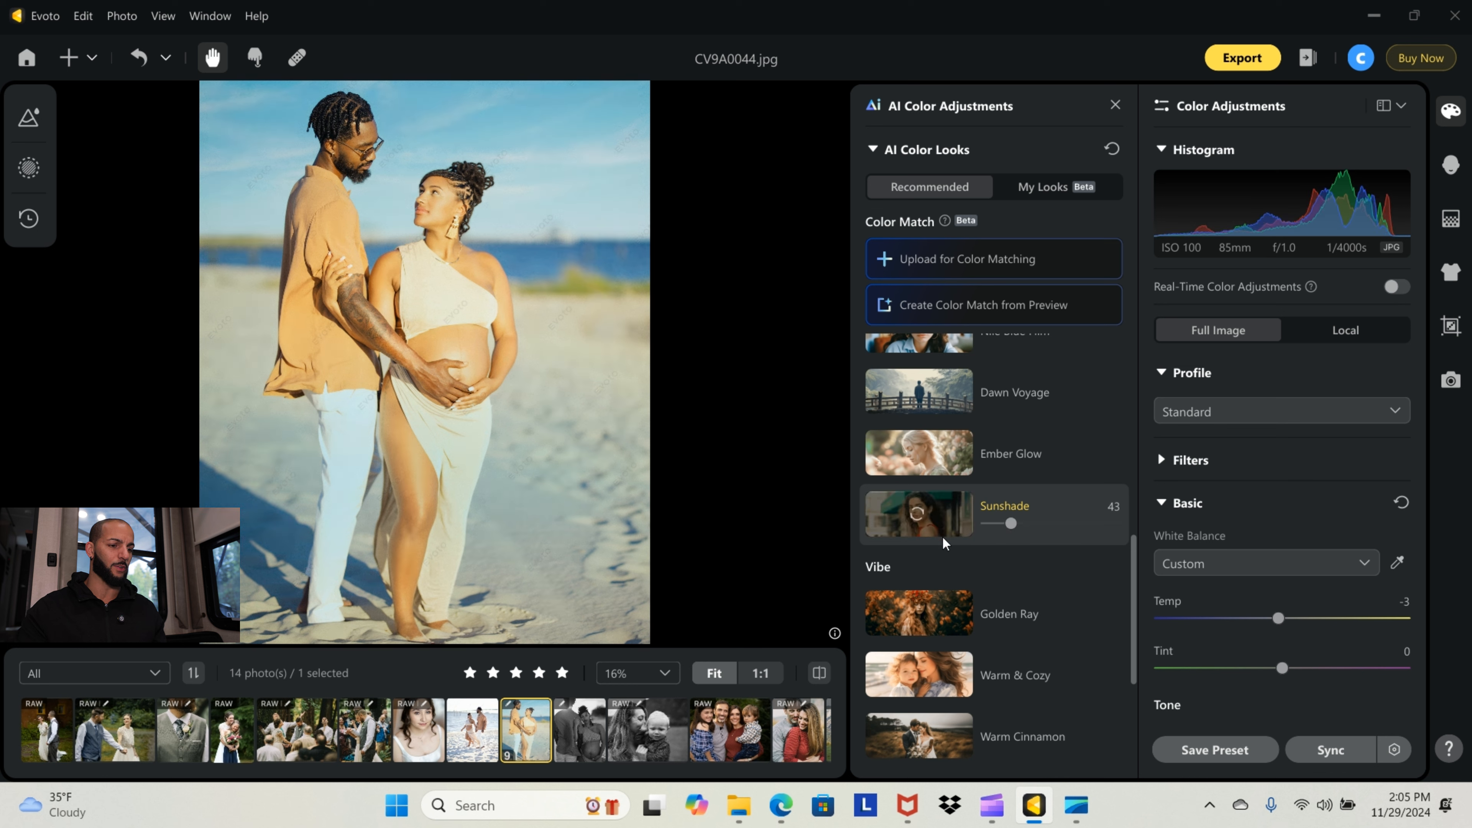
Try the Golden Ray, Warm & Cozy, Warm Cinnamon and Arctic Blue looks in turn on the beach photo
click(951, 612)
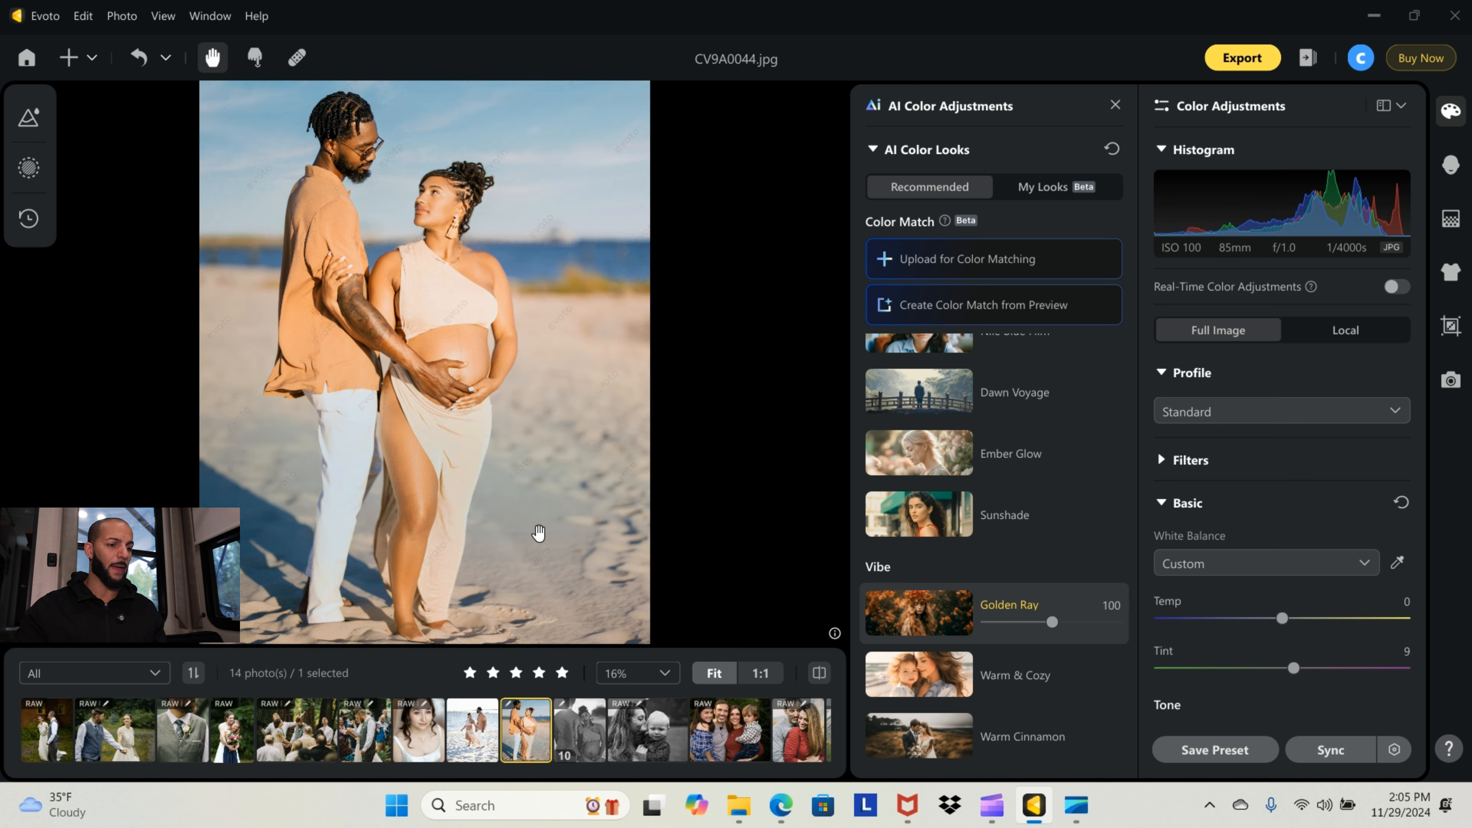
click(967, 676)
scroll(966, 681, down, 2)
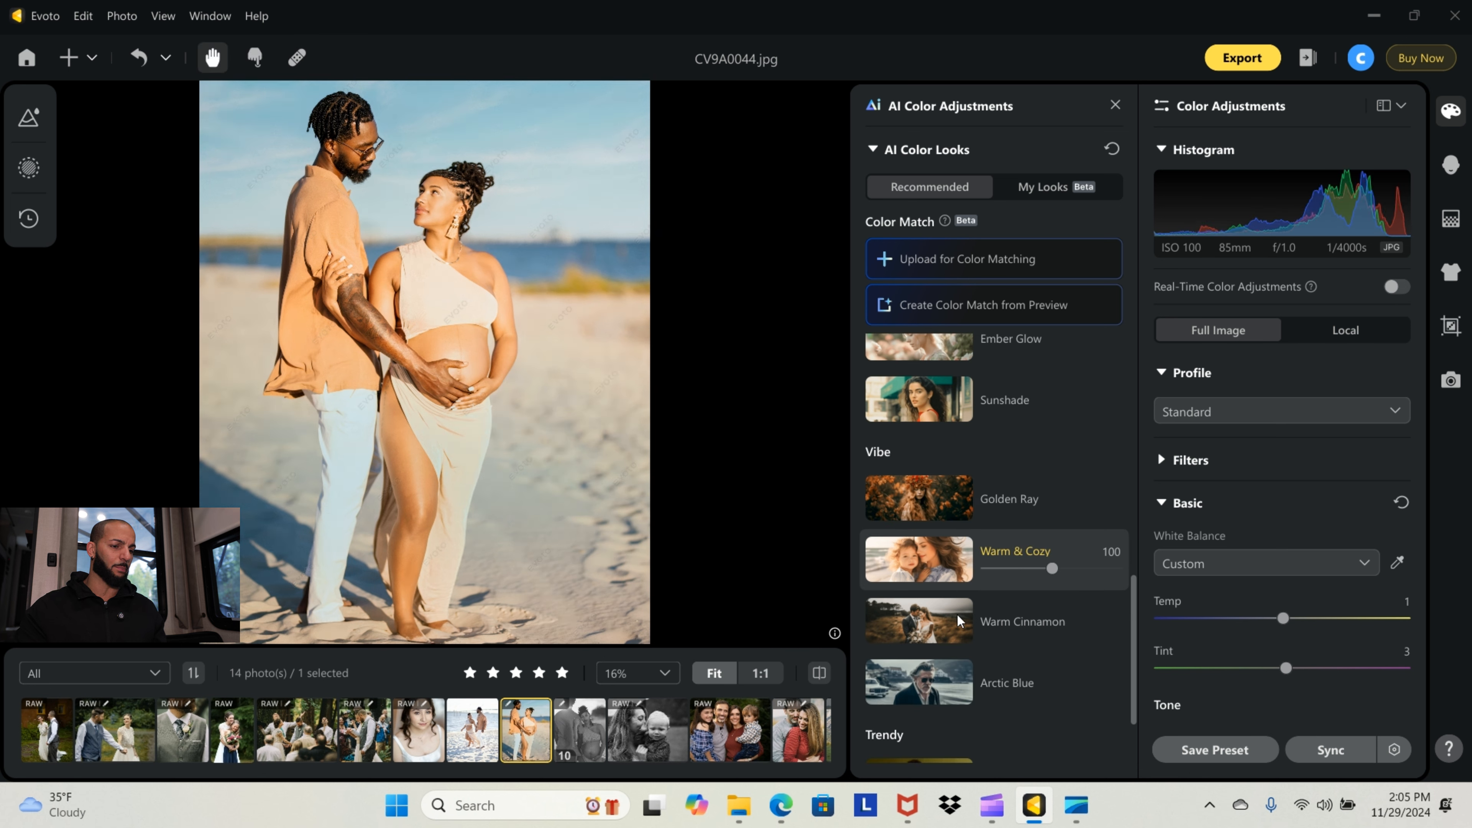
click(957, 615)
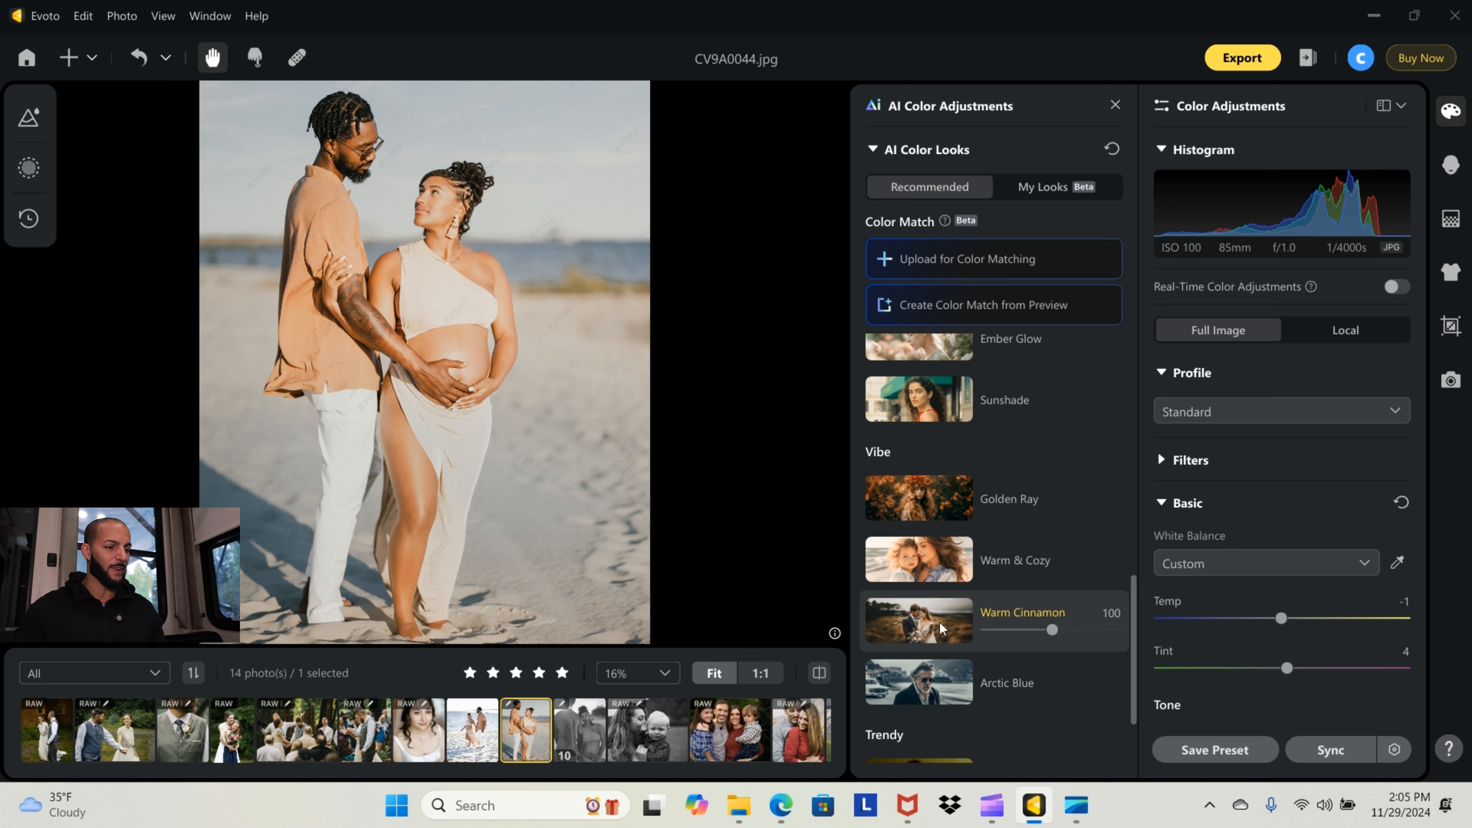
click(941, 681)
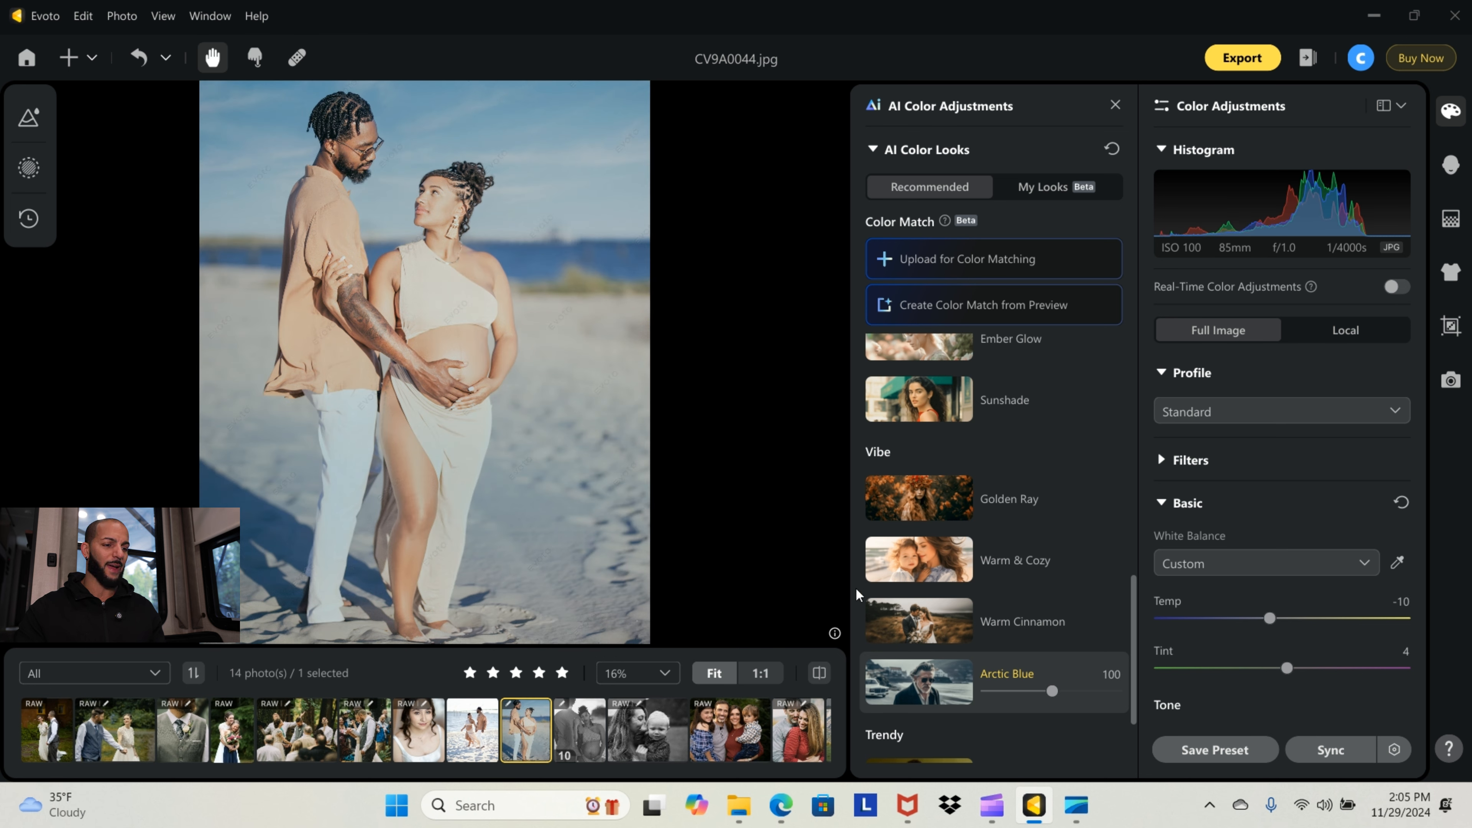
Apply the Luxury Texture look to the beach photo and compare it with the original
scroll(966, 618, down, 2)
click(945, 684)
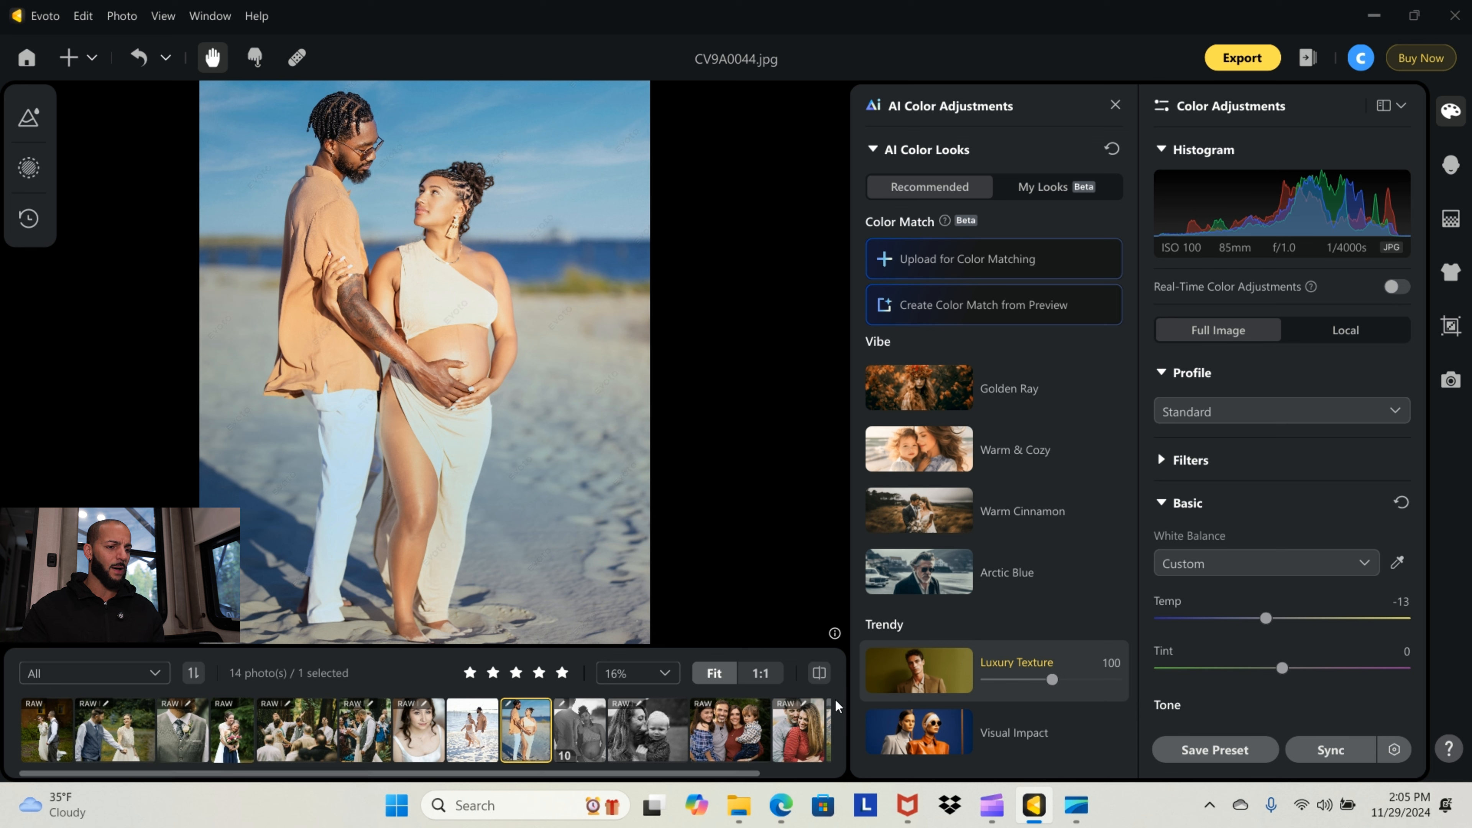
click(819, 672)
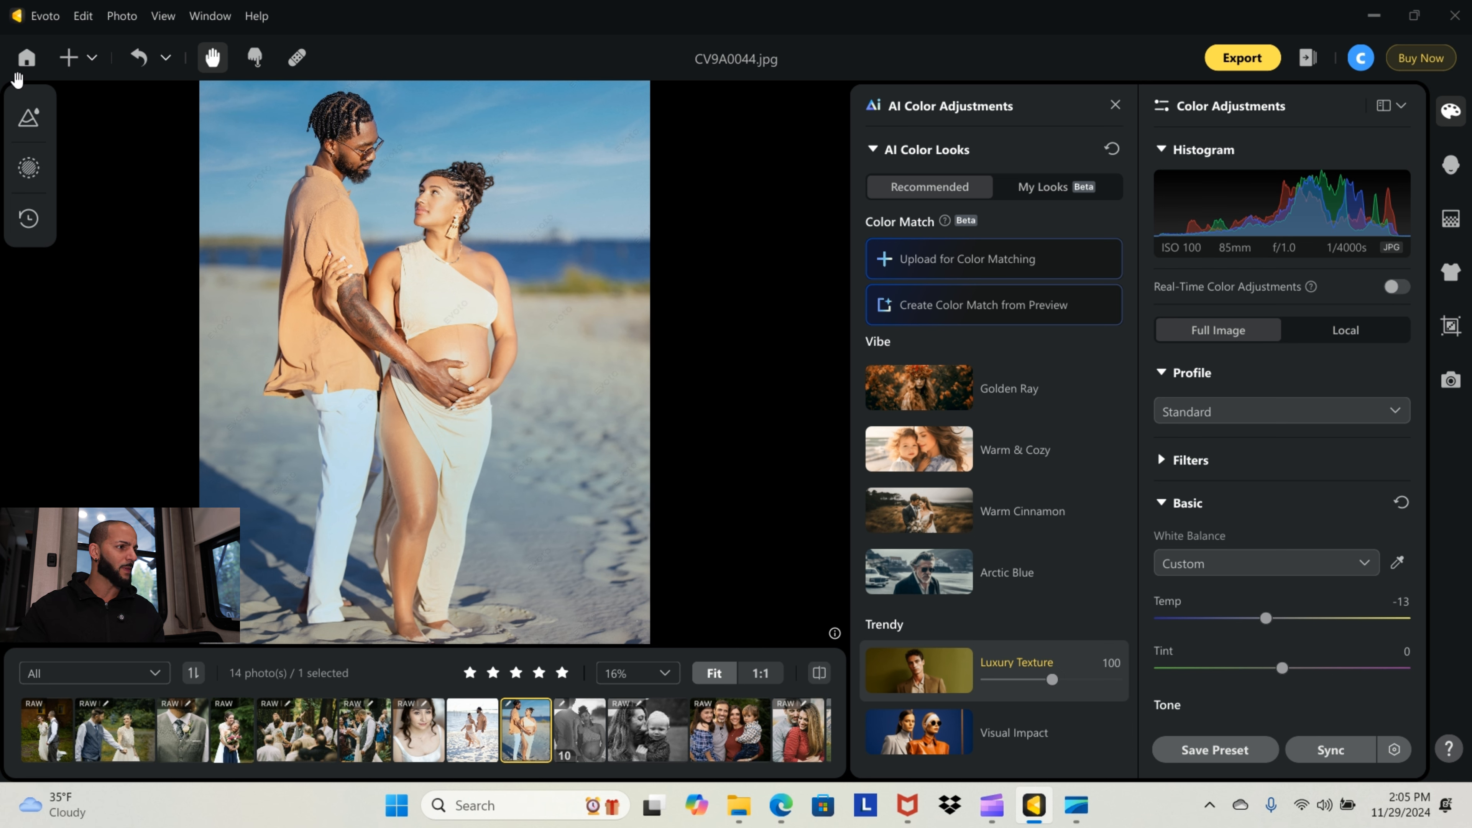
Open the Shoot1 project, apply the Luxury Texture look to brick-wall portrait CV9A9695.CR3, and compare it with the original
click(28, 58)
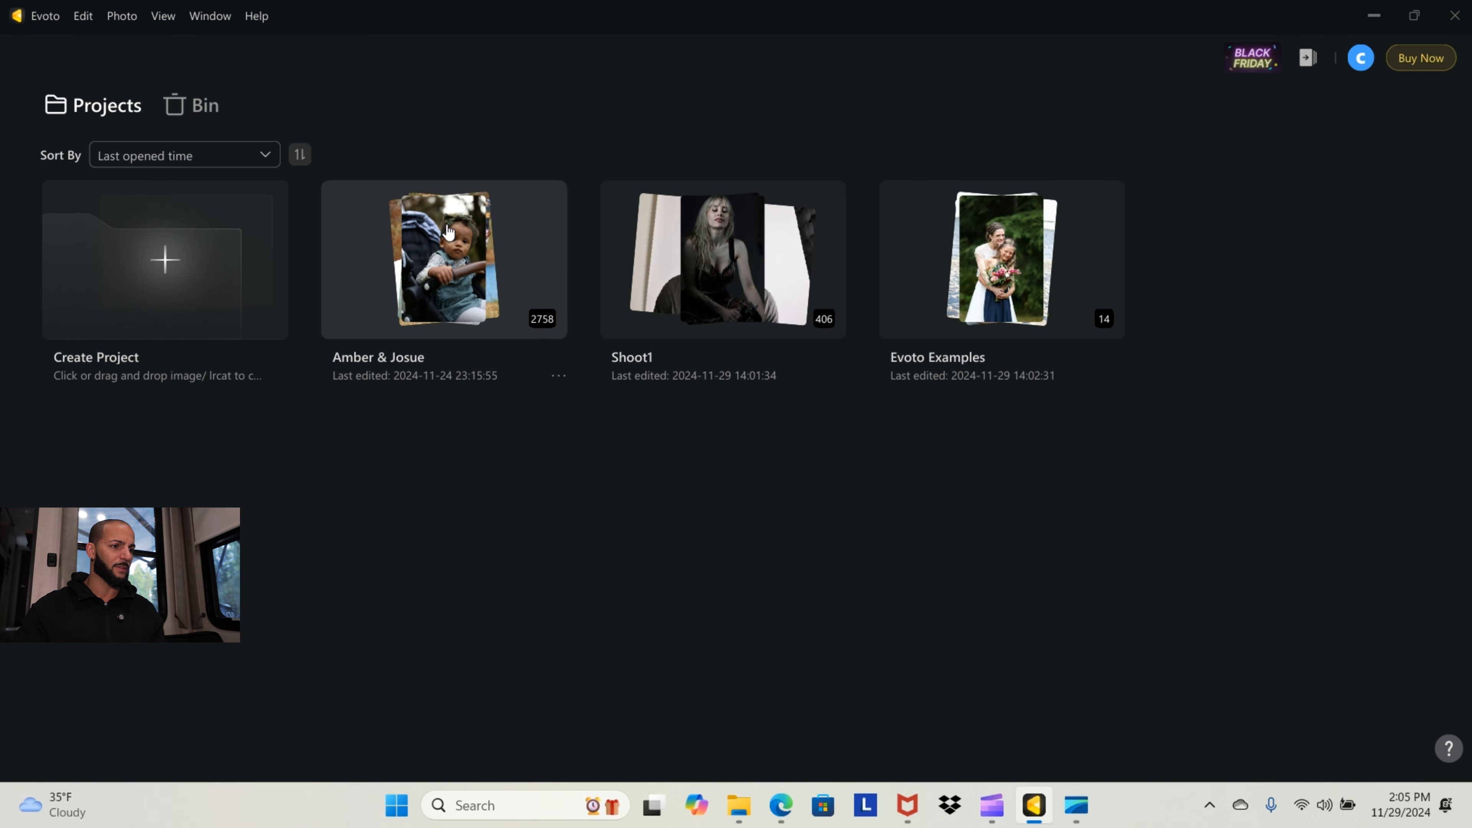
click(743, 235)
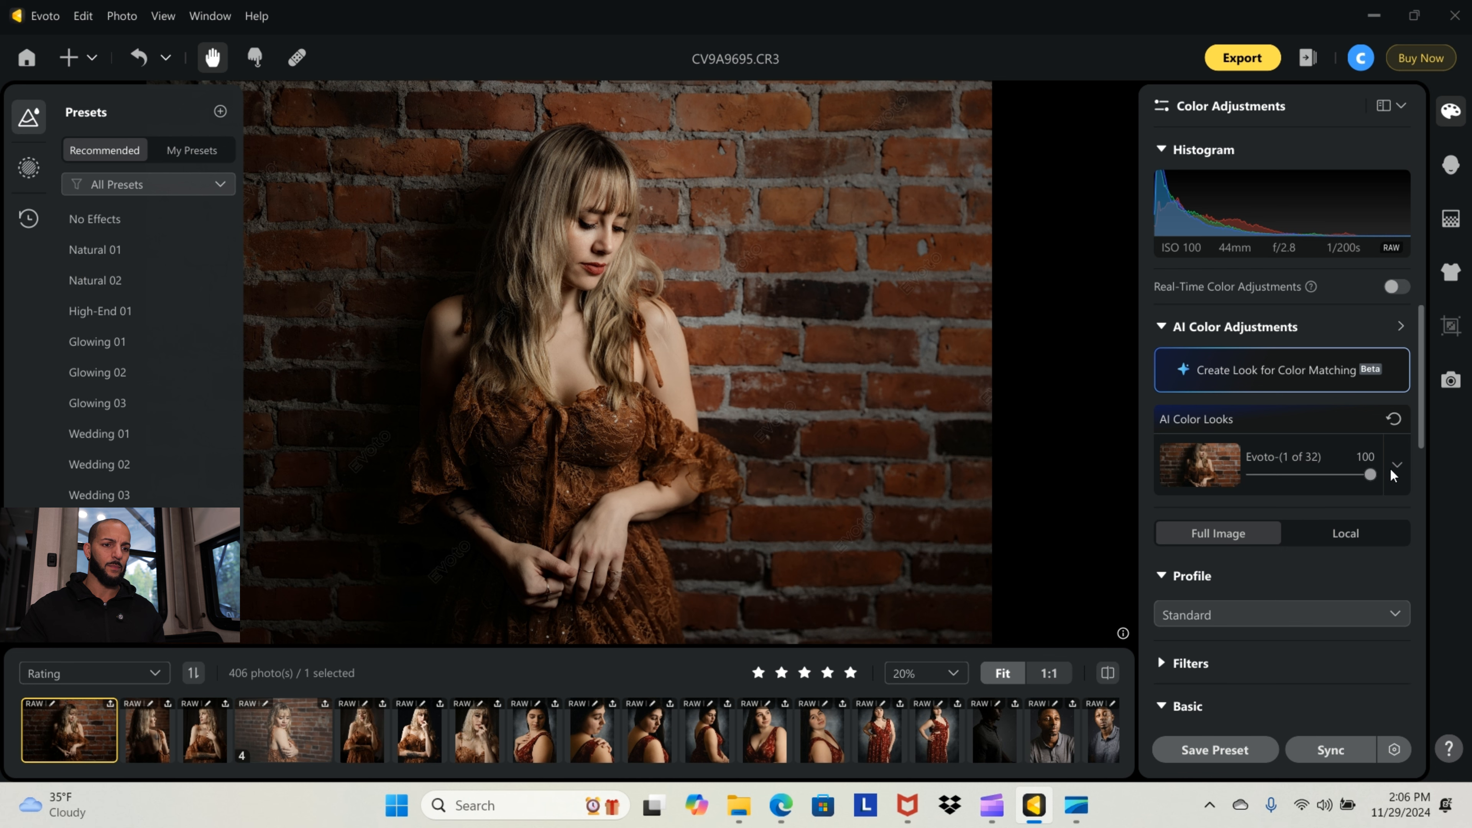
click(1399, 330)
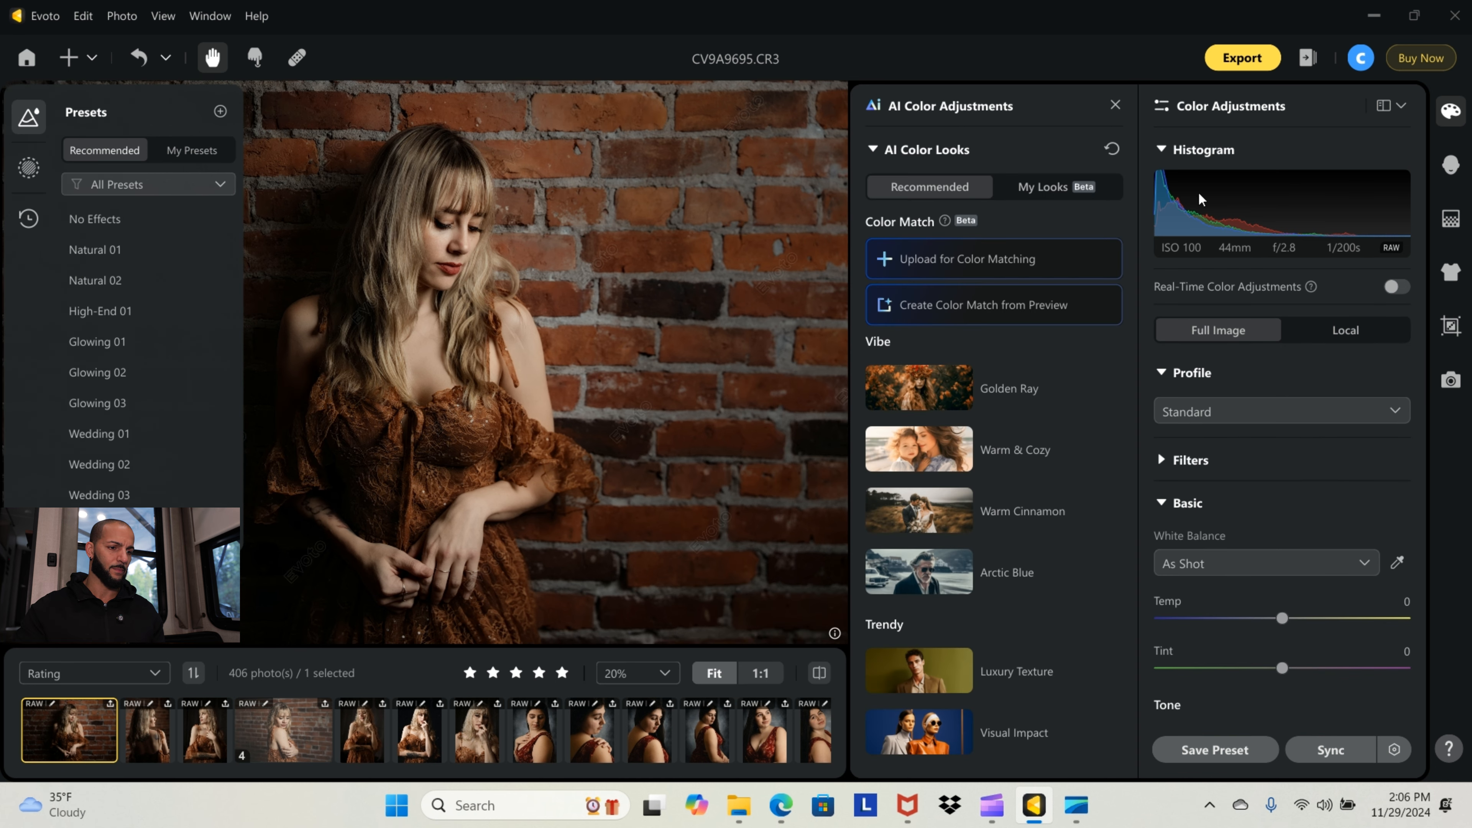
click(962, 678)
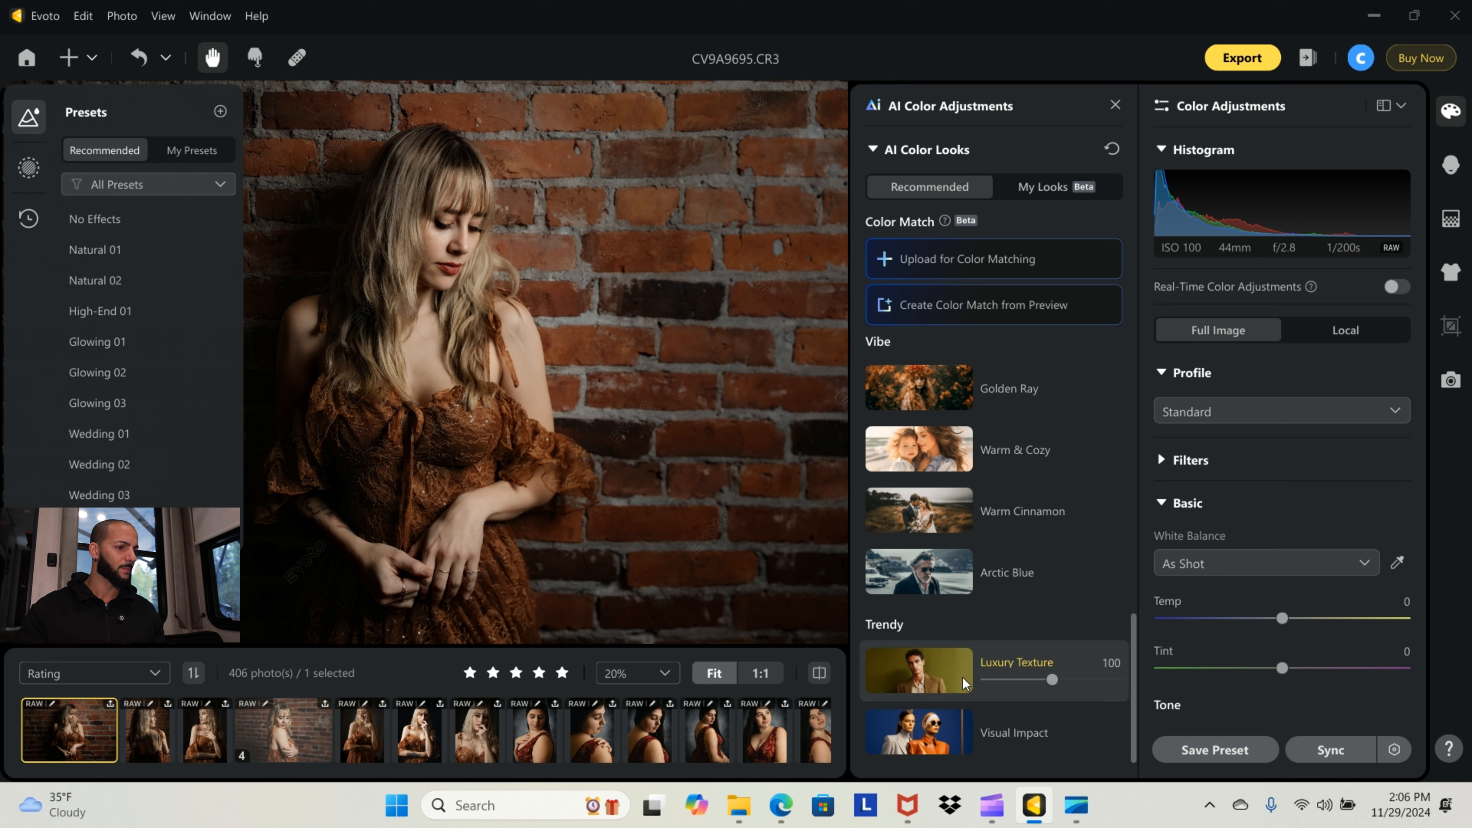
click(23, 120)
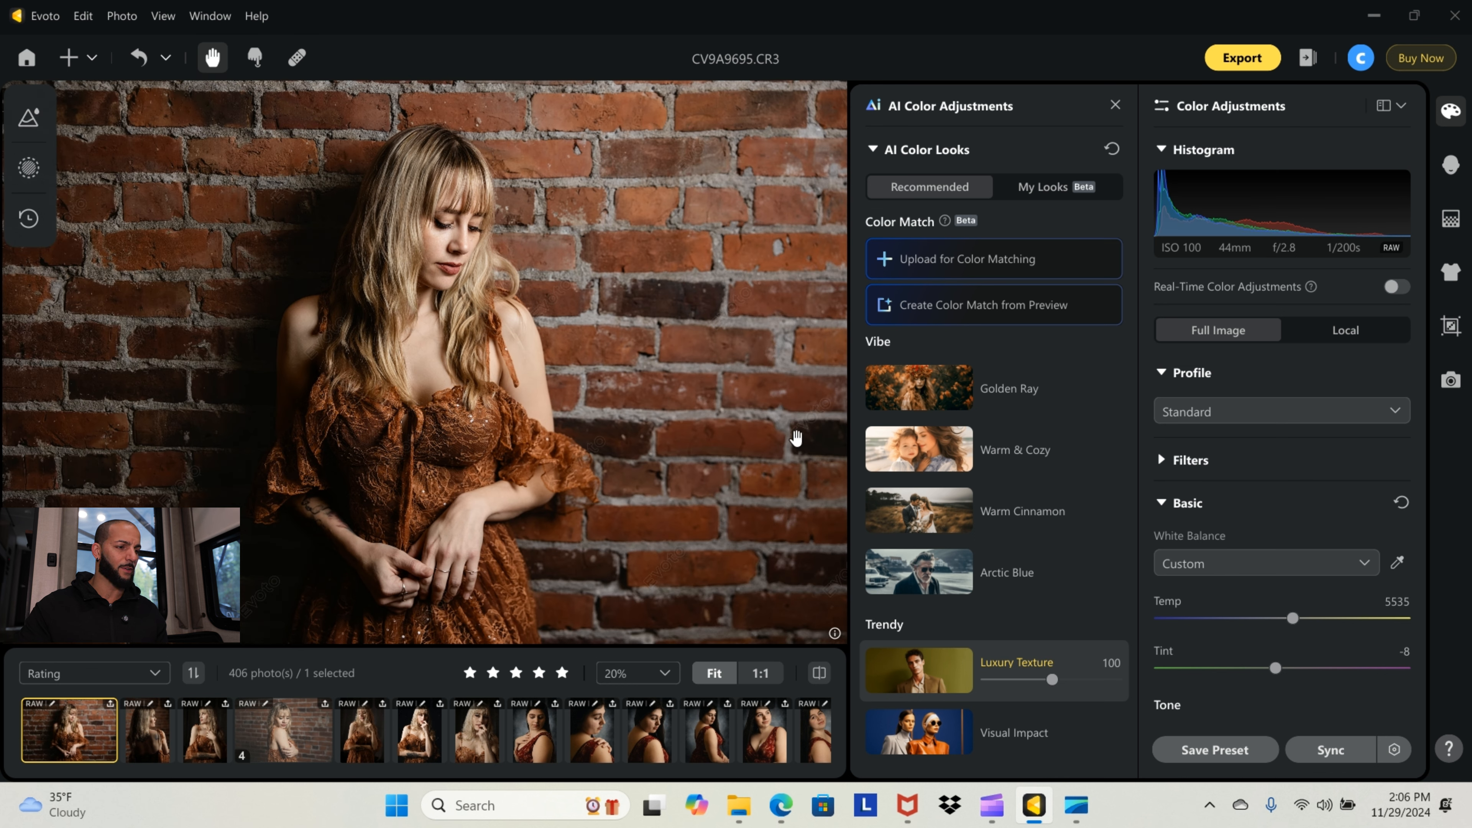
click(822, 675)
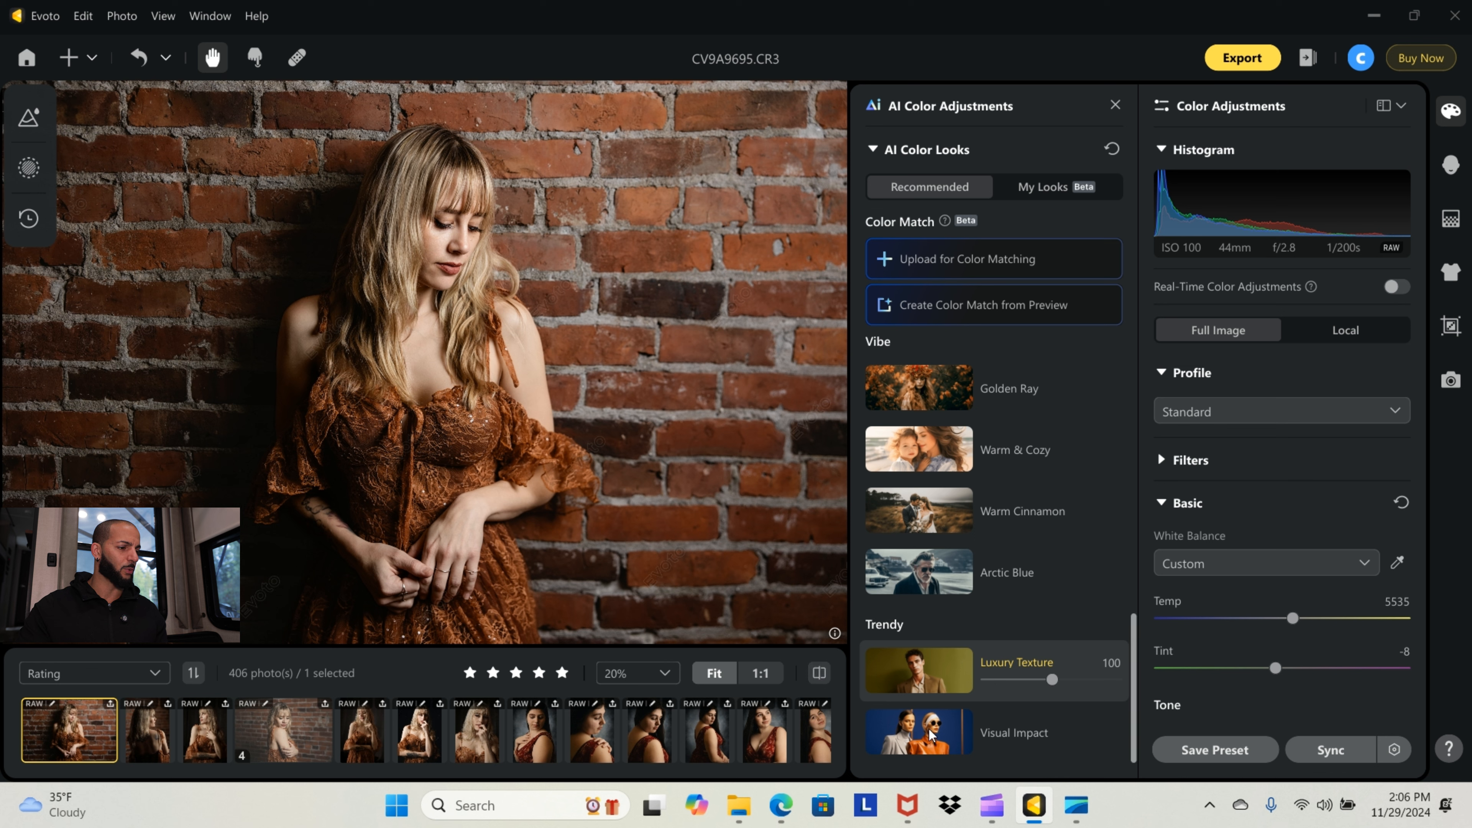
Open mother-and-baby photo CV9A7125.CR3 in the Evoto Examples project and hide the presets list
click(27, 58)
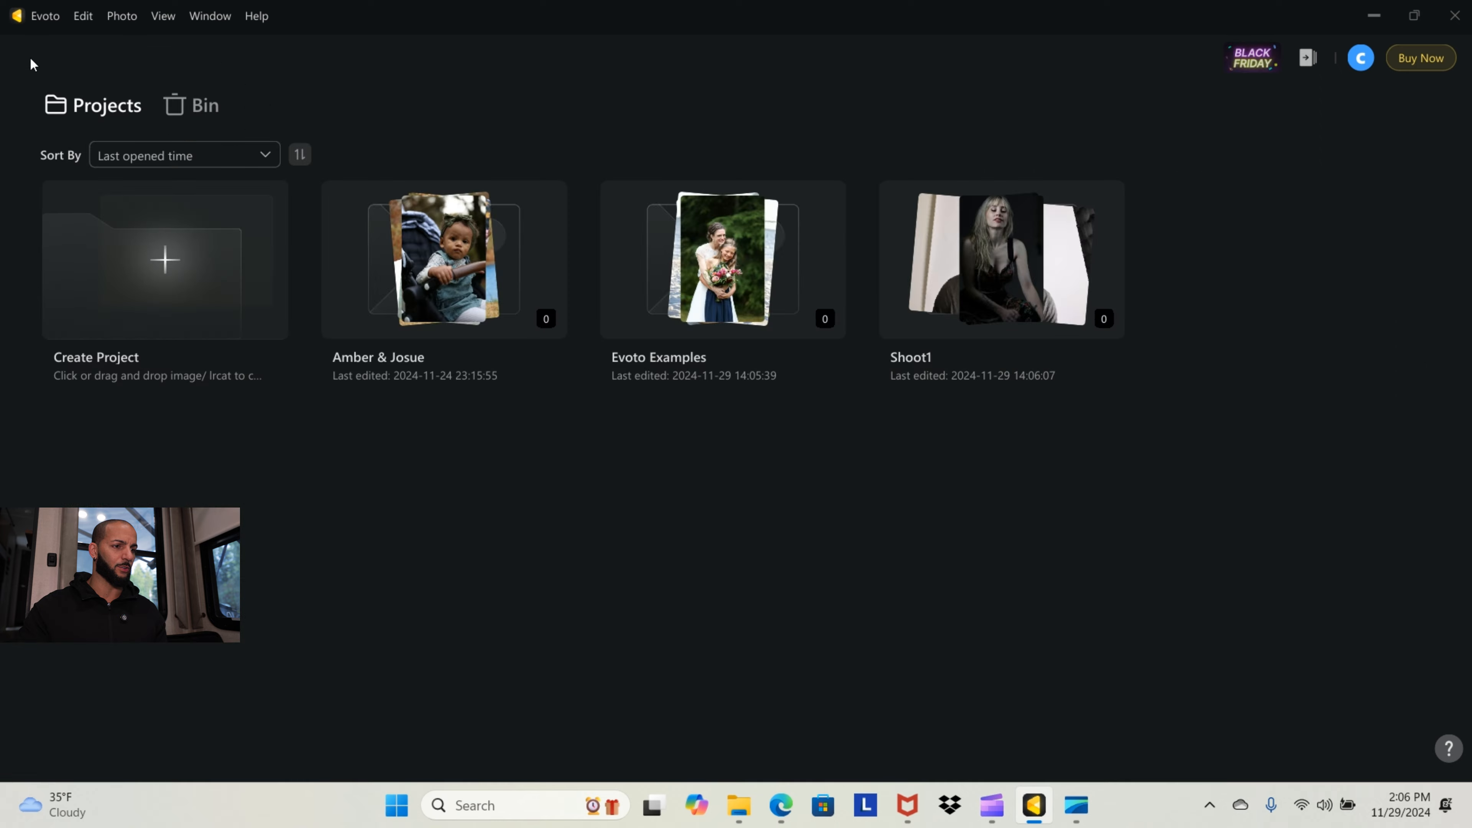
click(781, 247)
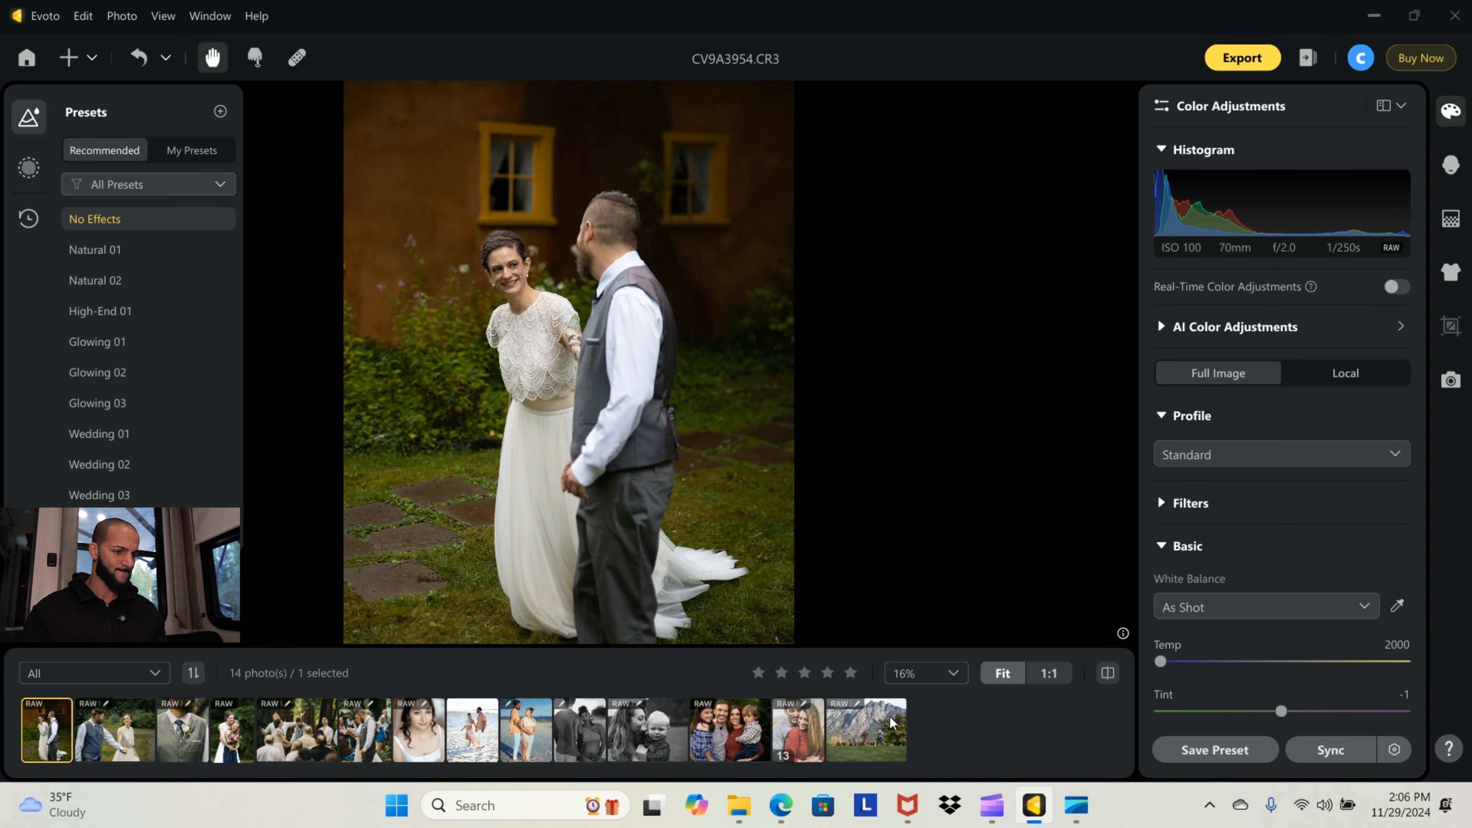
click(631, 741)
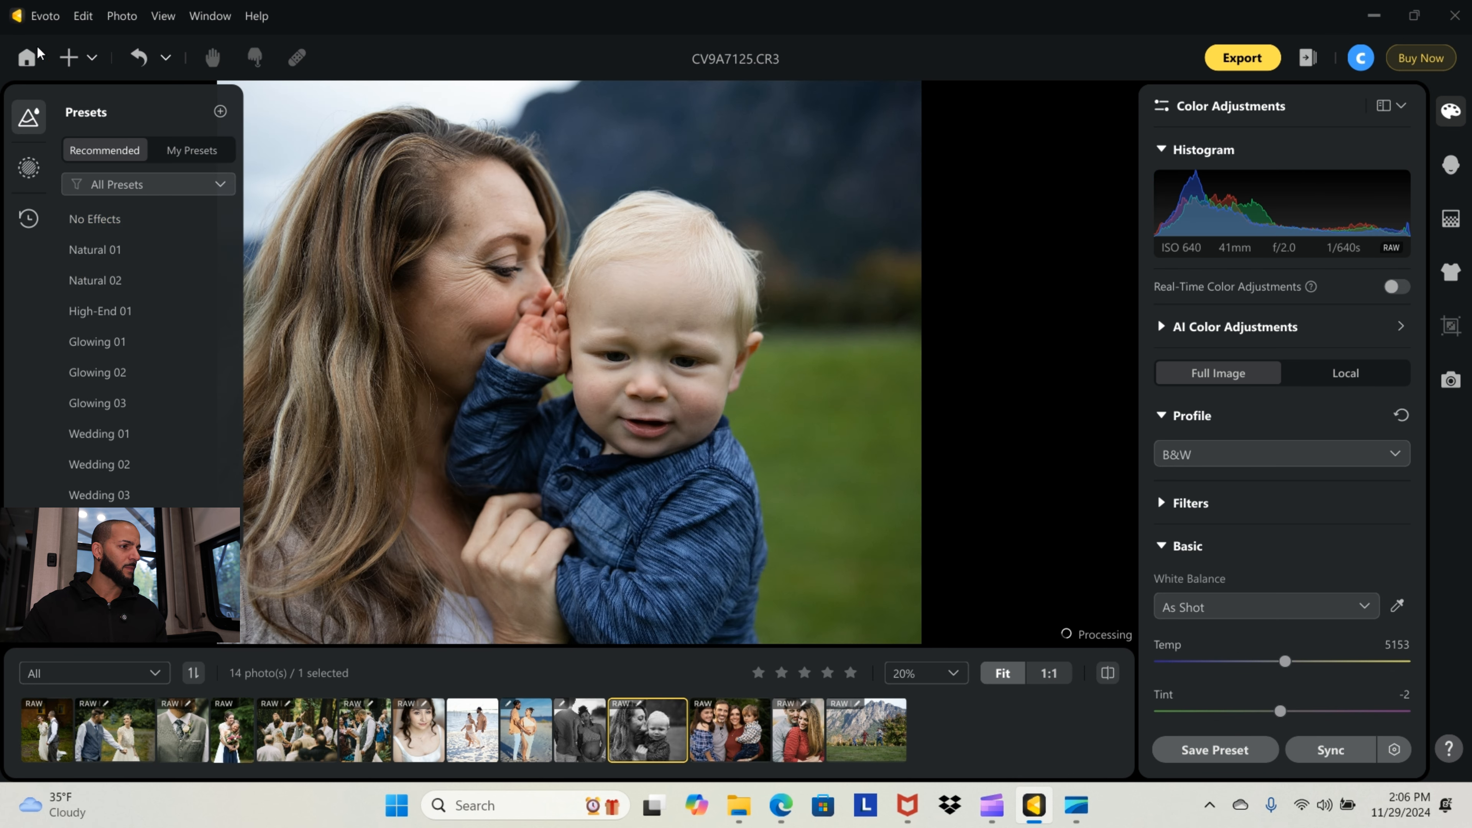
click(32, 119)
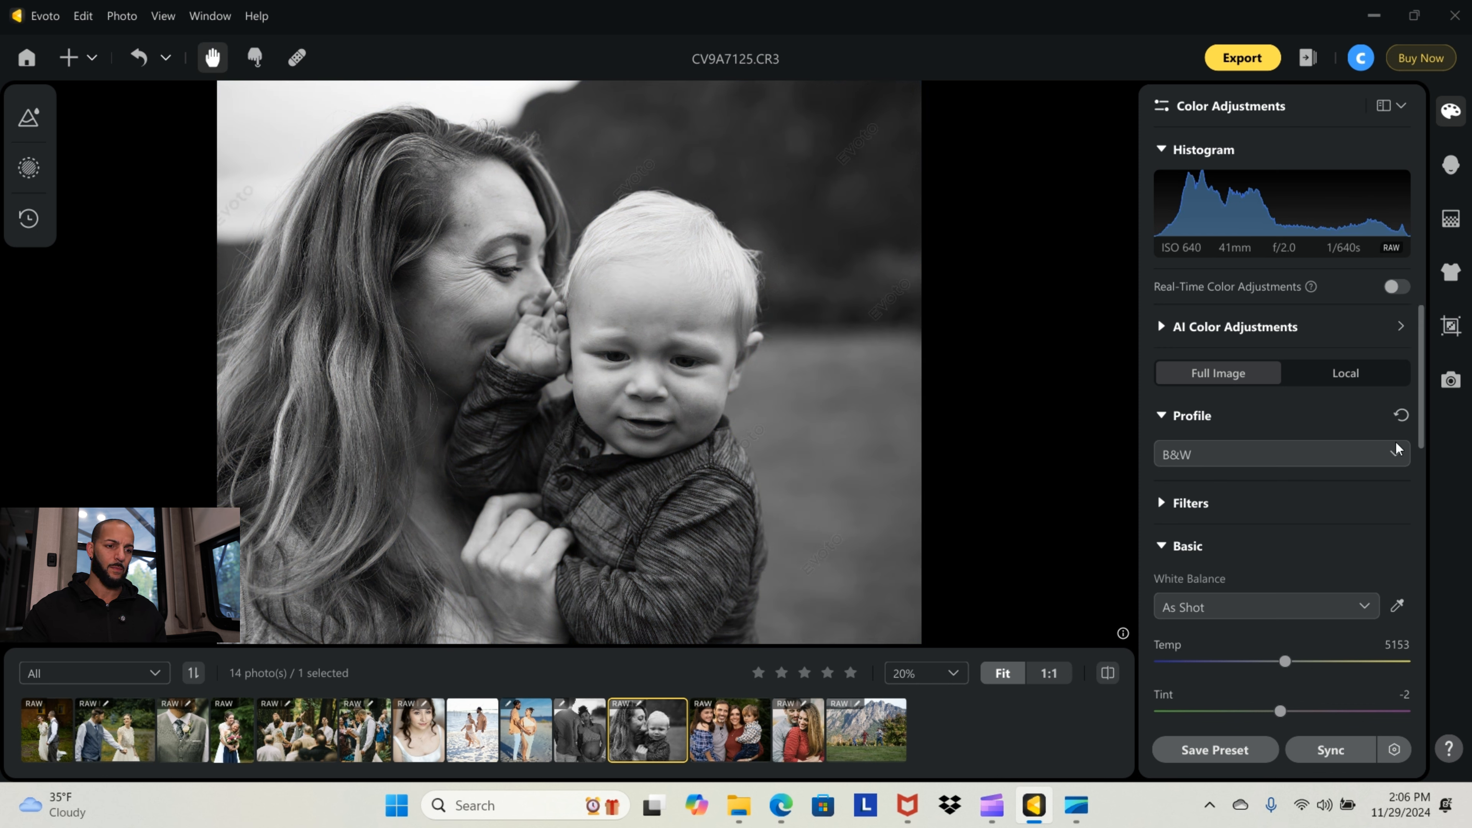
Set the photo's profile to Standard and show all color panels side by side
click(1394, 453)
click(1335, 481)
click(1393, 105)
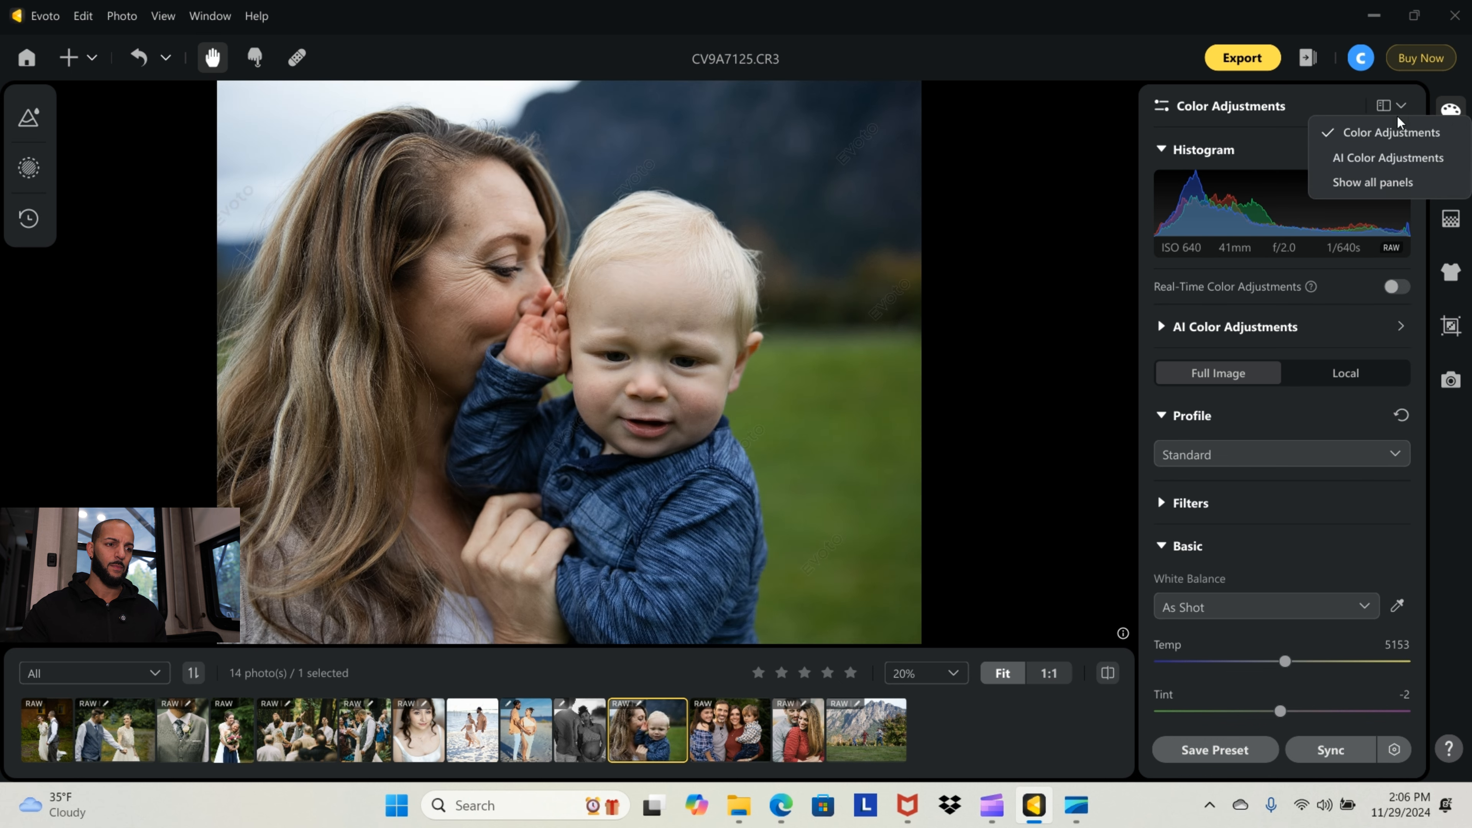
click(1372, 182)
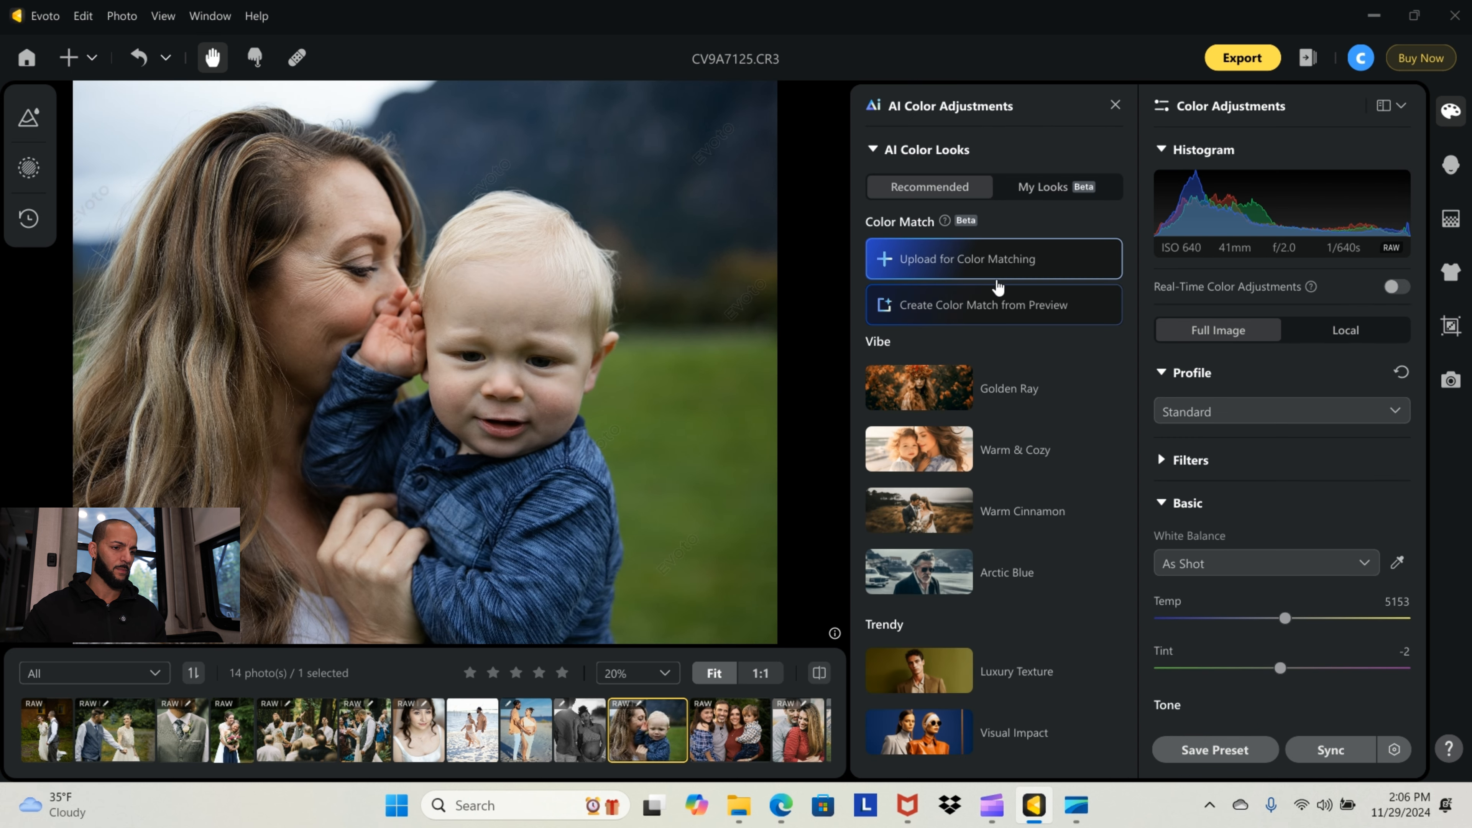
Apply the Visual Impact look to the mother-and-baby photo and reduce its strength to 55
click(957, 735)
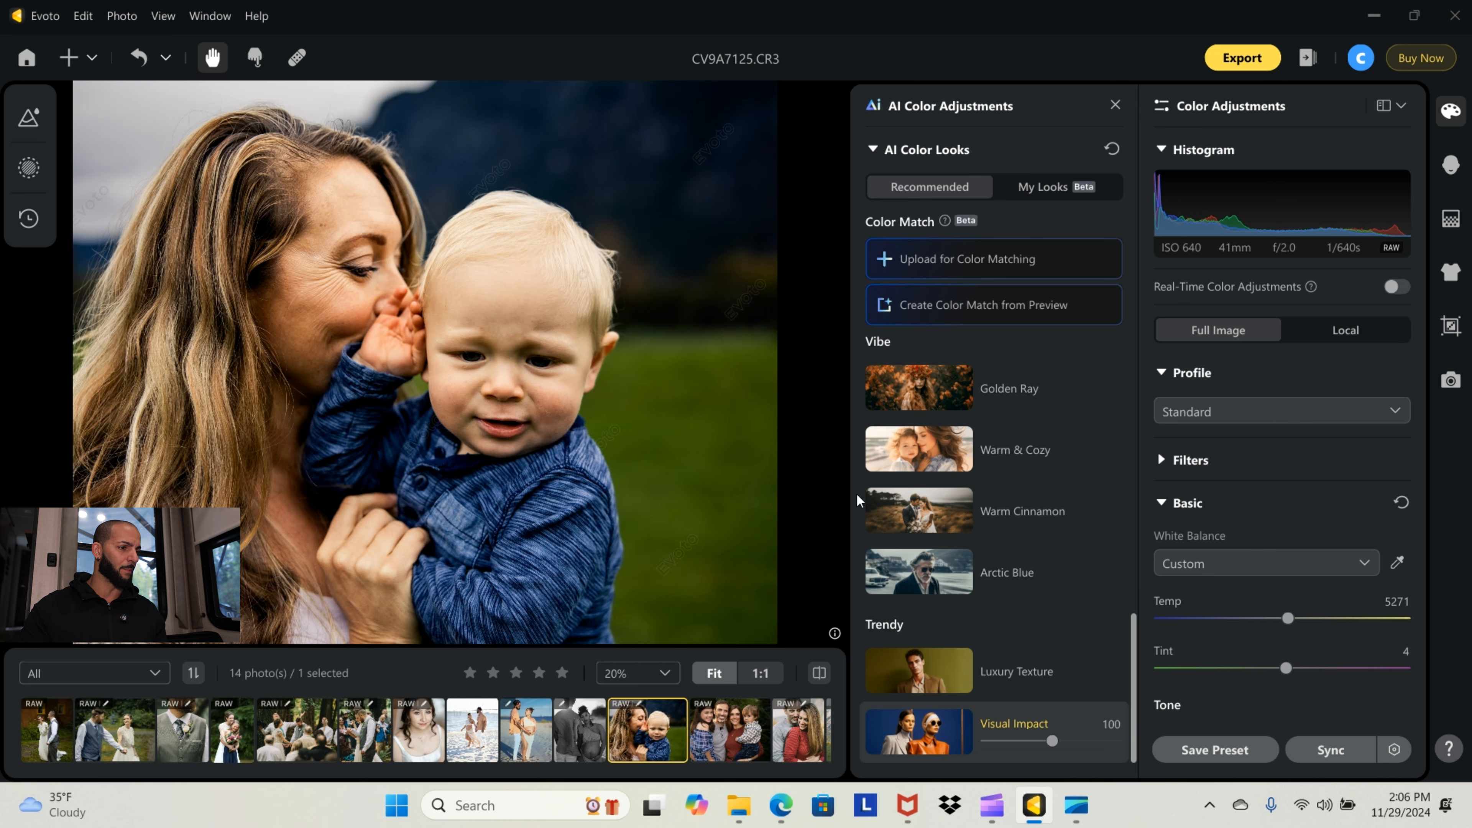
scroll(530, 428, down, 1)
scroll(419, 400, up, 1)
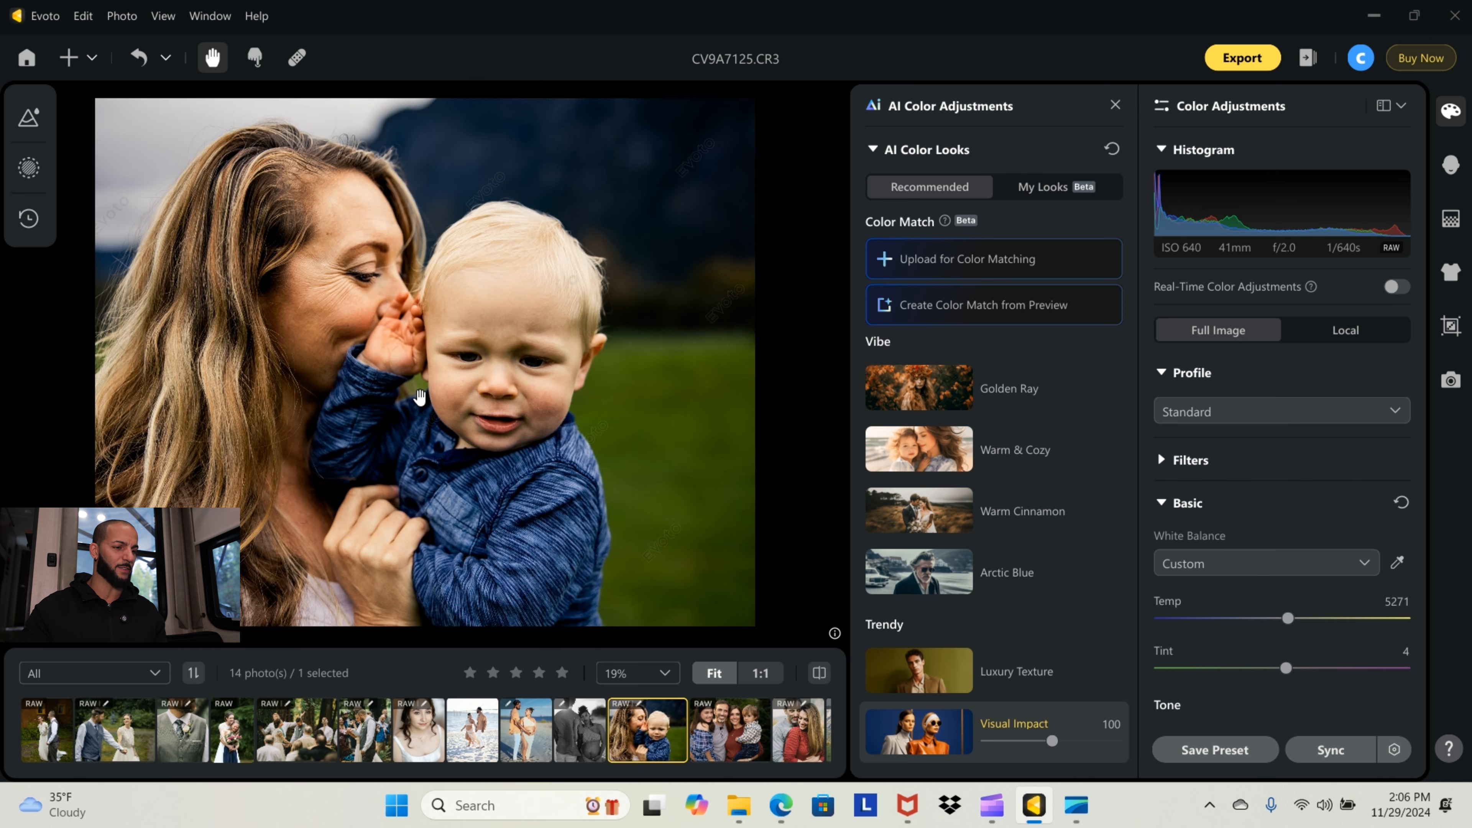
drag(420, 394, 459, 393)
click(1045, 742)
drag(1046, 746, 1021, 749)
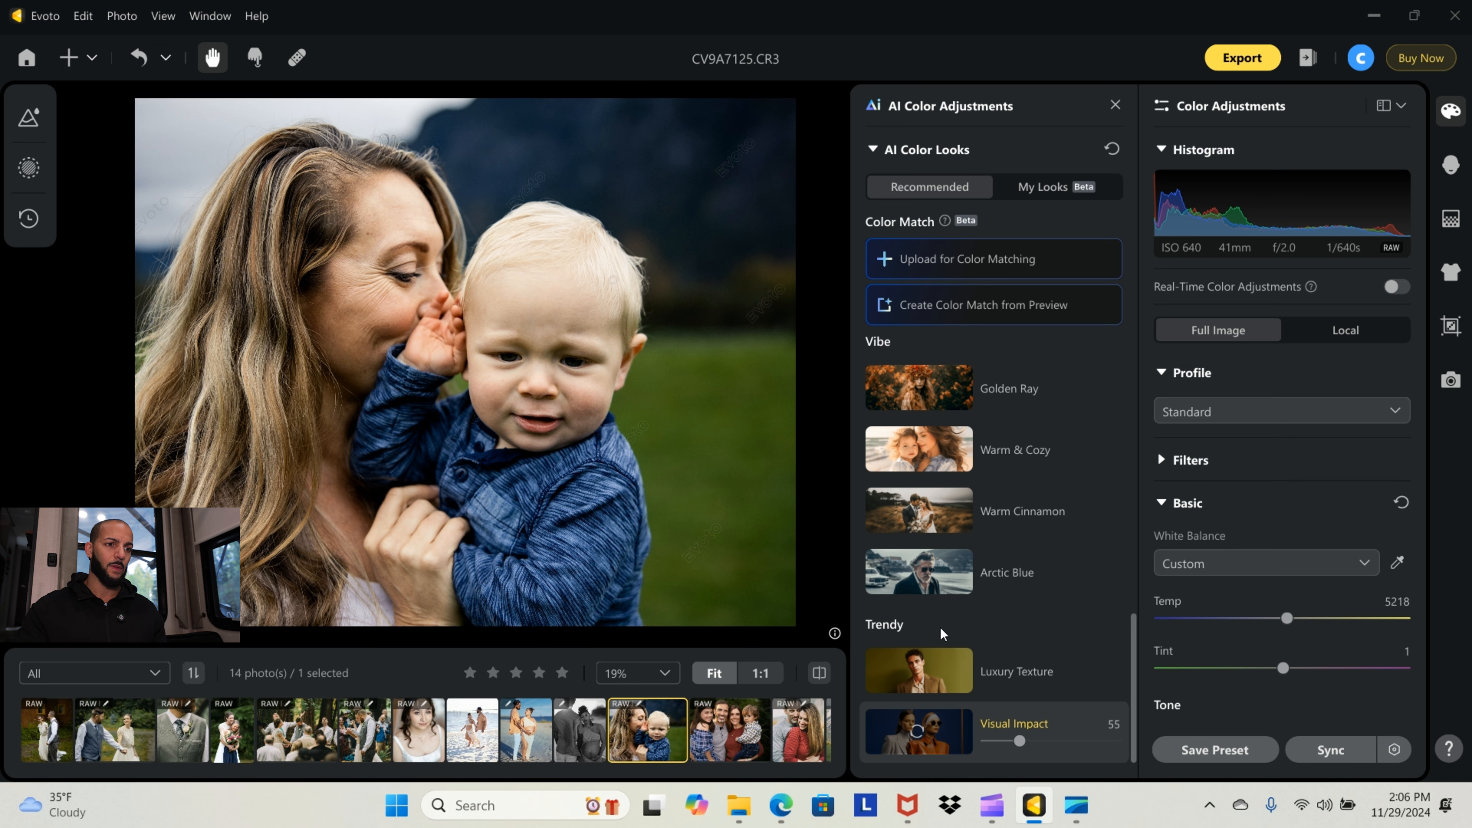
Review the recommended looks and the saved My Looks, and close the AI Color Adjustments panel
scroll(940, 626, up, 5)
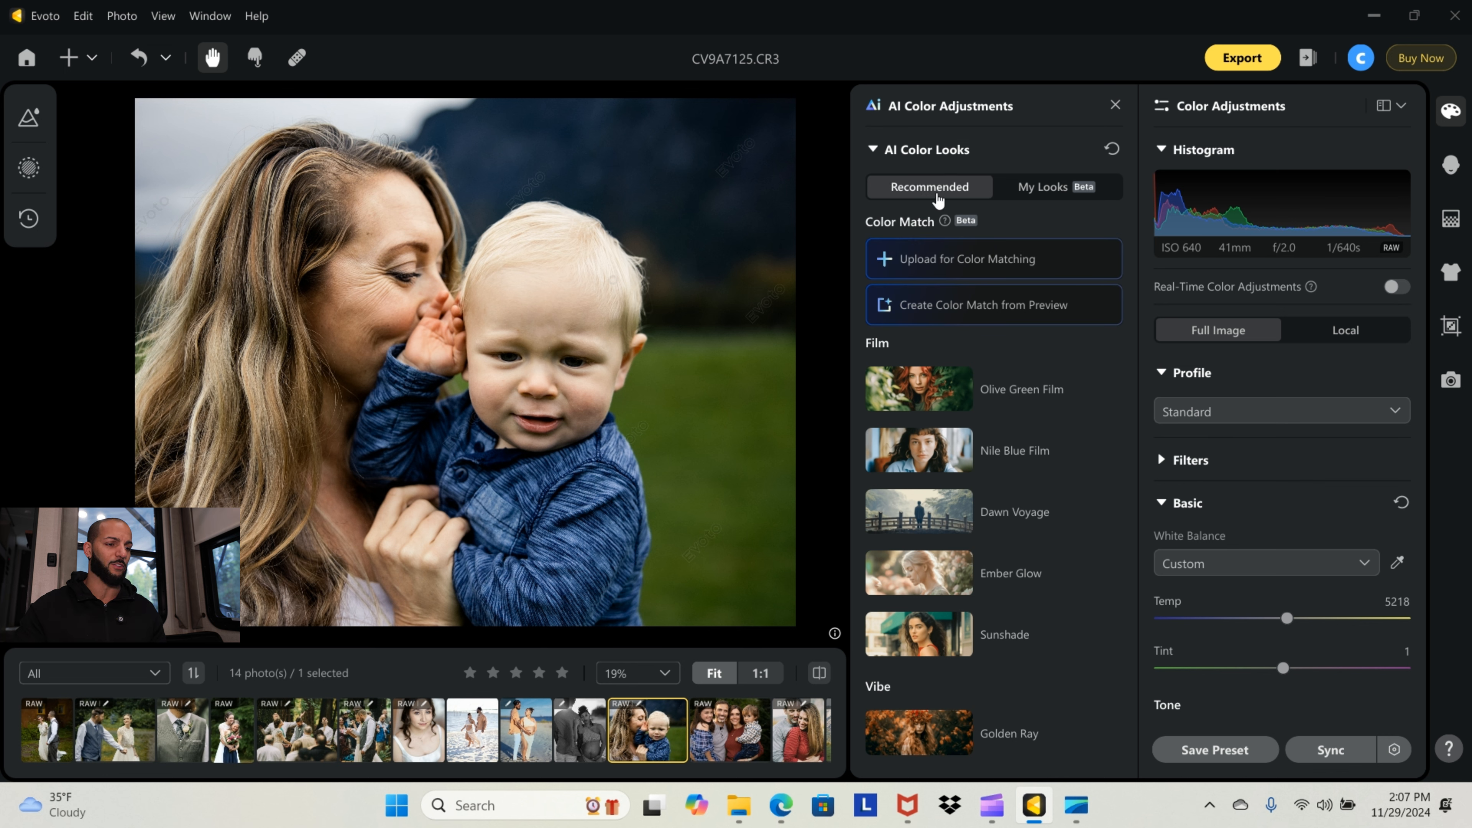
scroll(964, 429, down, 2)
scroll(969, 464, up, 8)
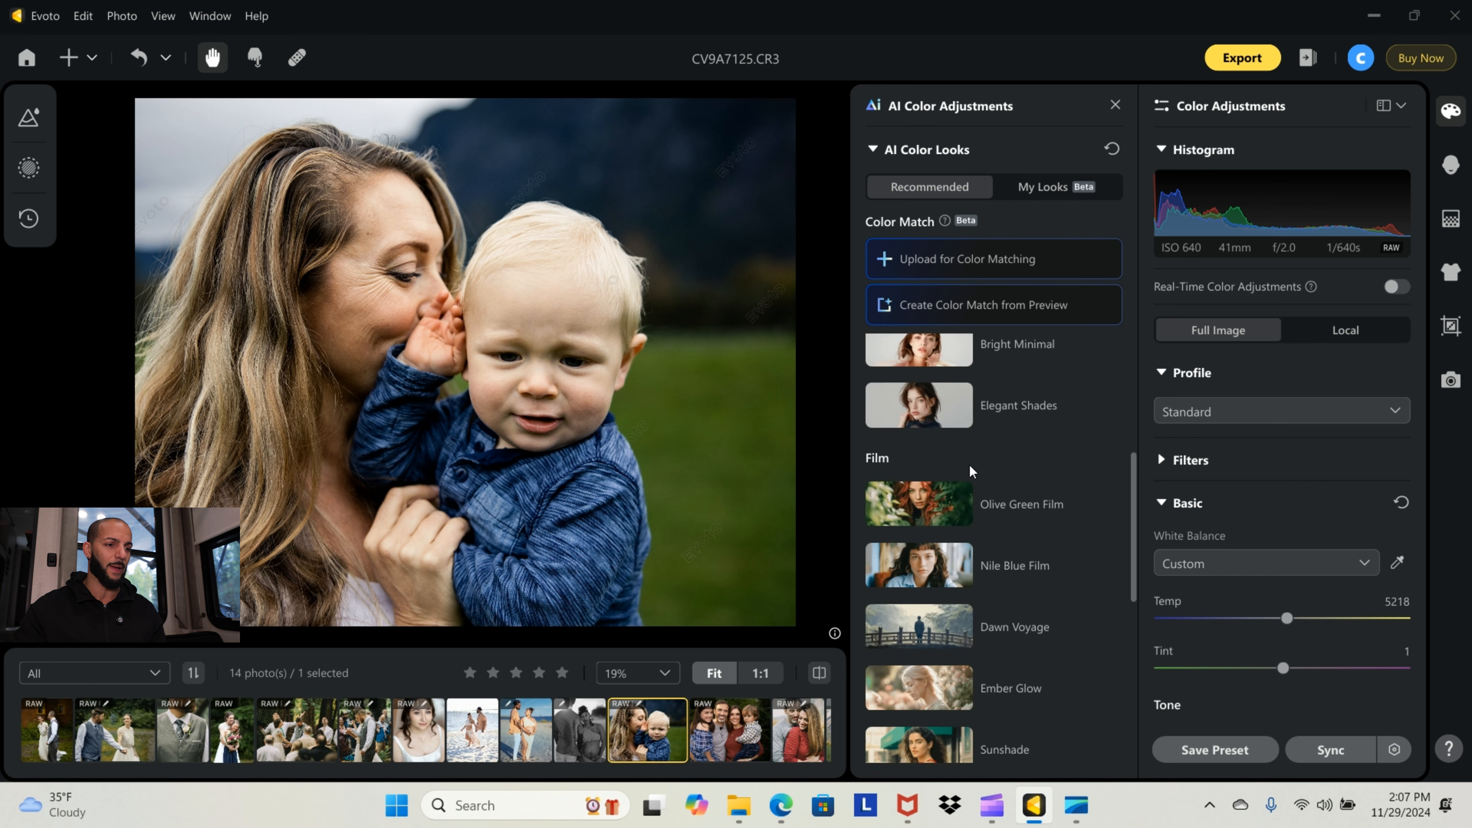
click(1057, 177)
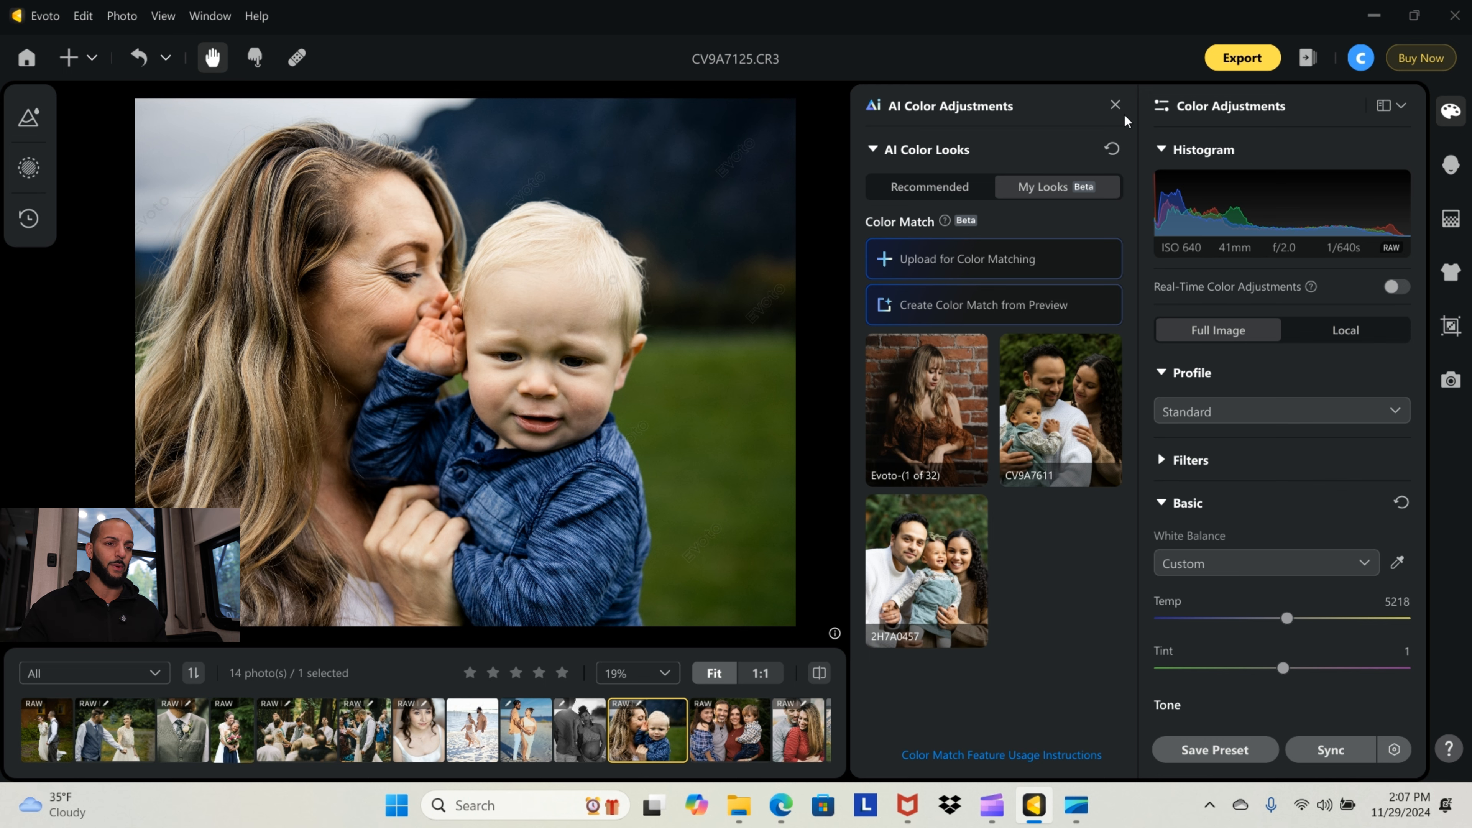
click(1115, 105)
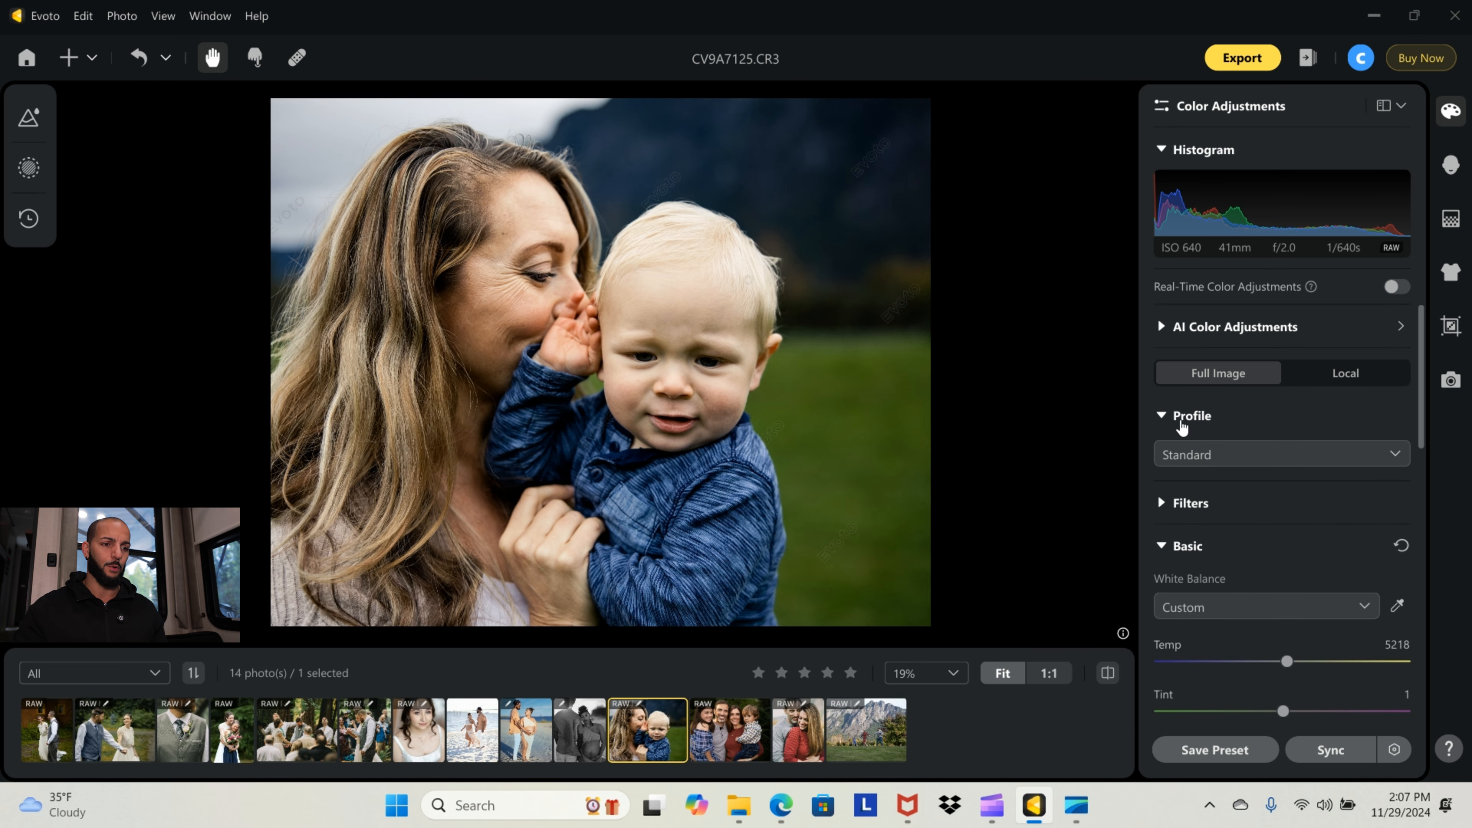
Collapse the Profile and Basic sections of the color adjustments
click(1182, 426)
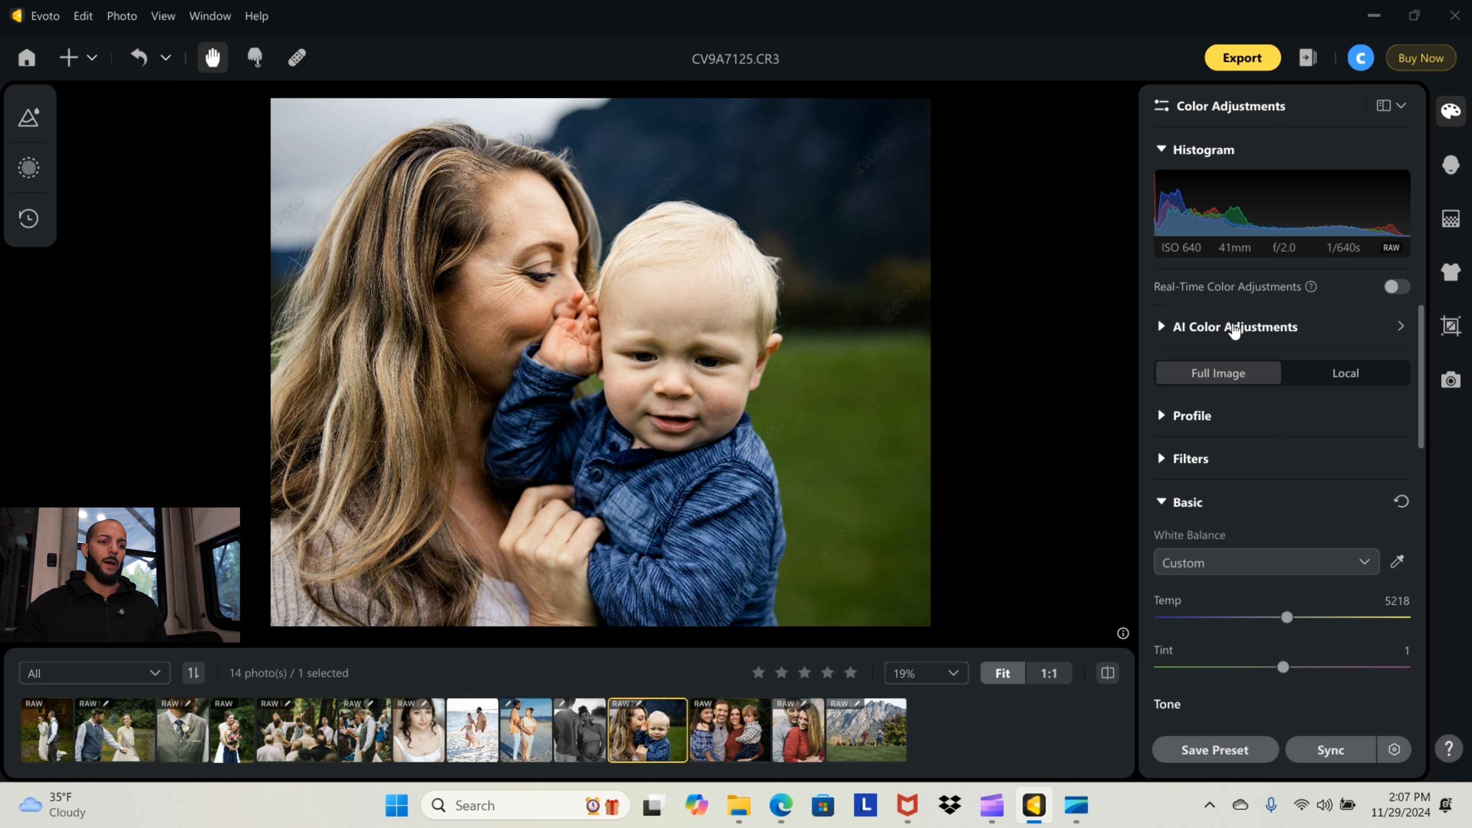
click(1333, 337)
click(1358, 336)
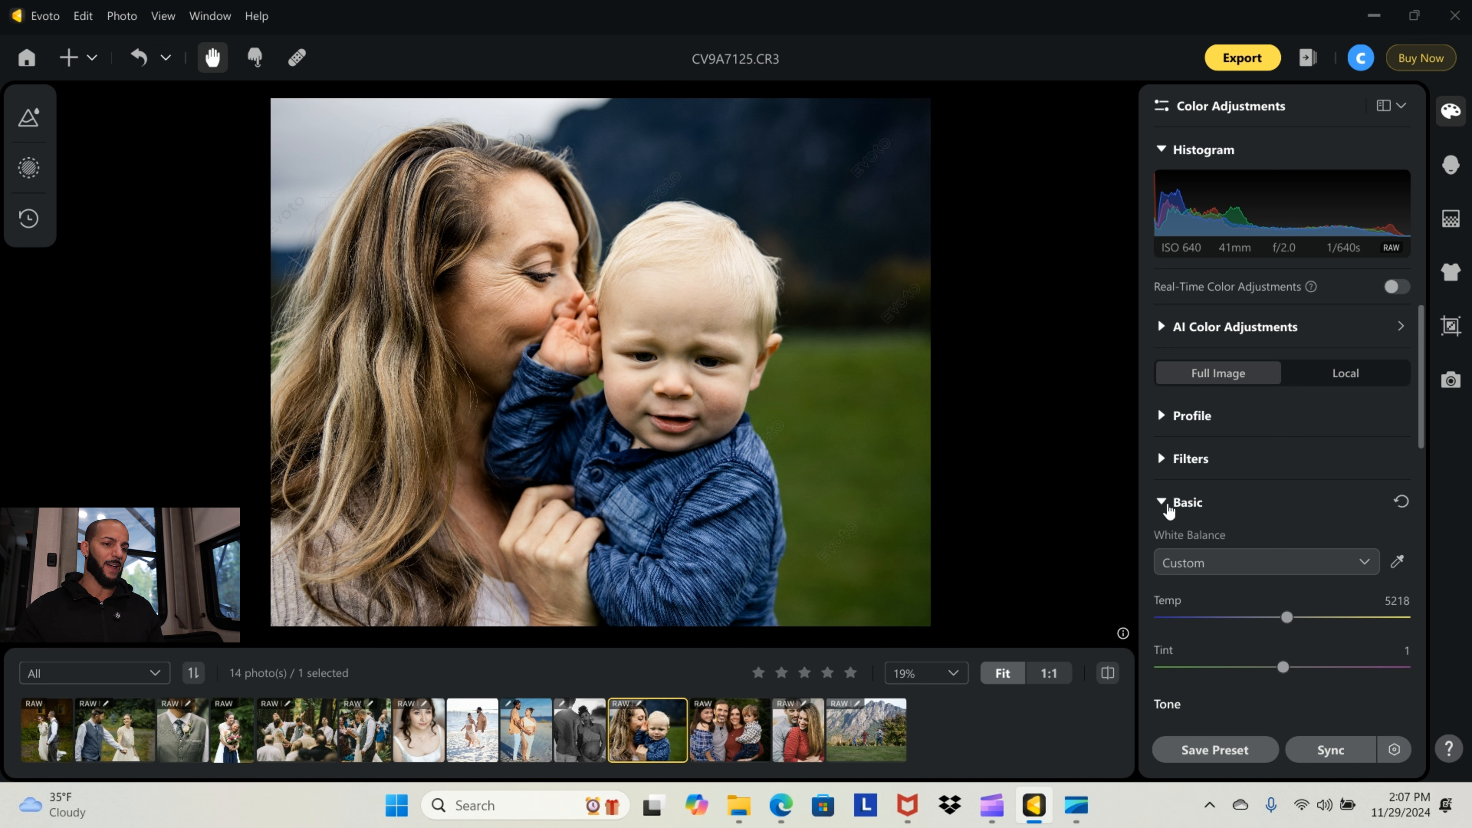
click(1167, 504)
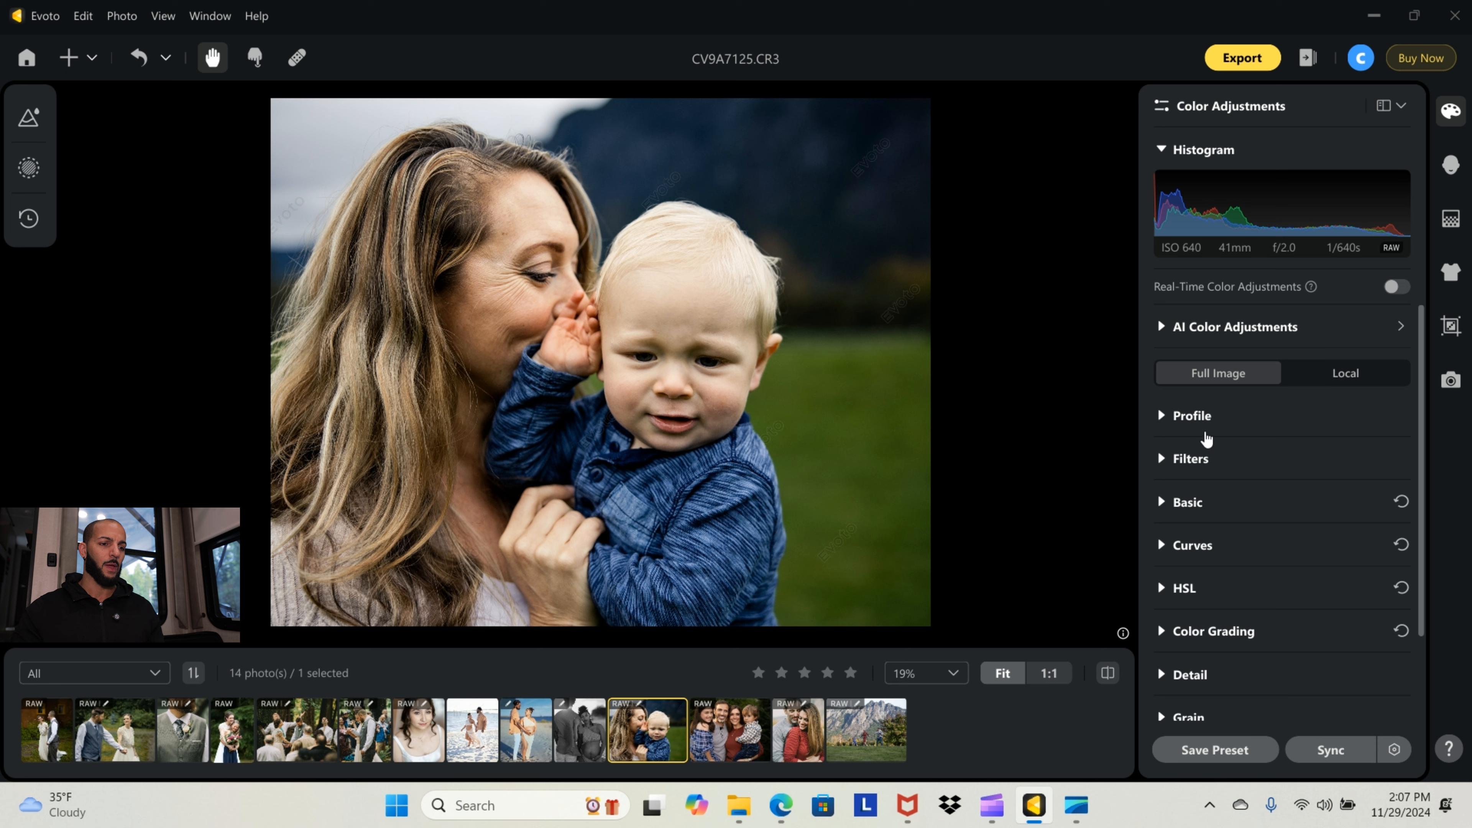
Switch the mother-and-baby photo's profile to B&W and collapse the Profile section
click(1166, 417)
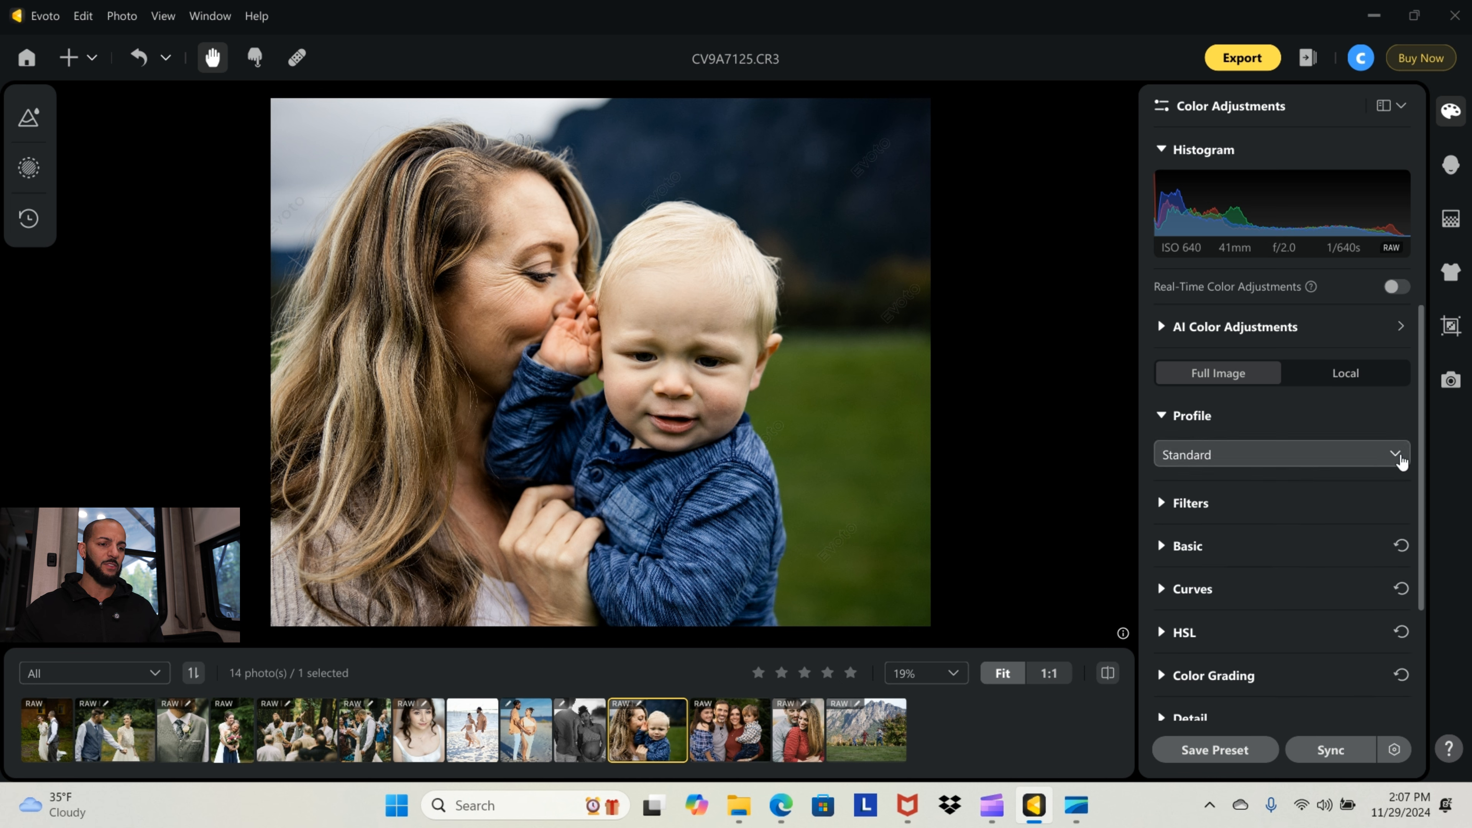
click(1395, 461)
click(1277, 513)
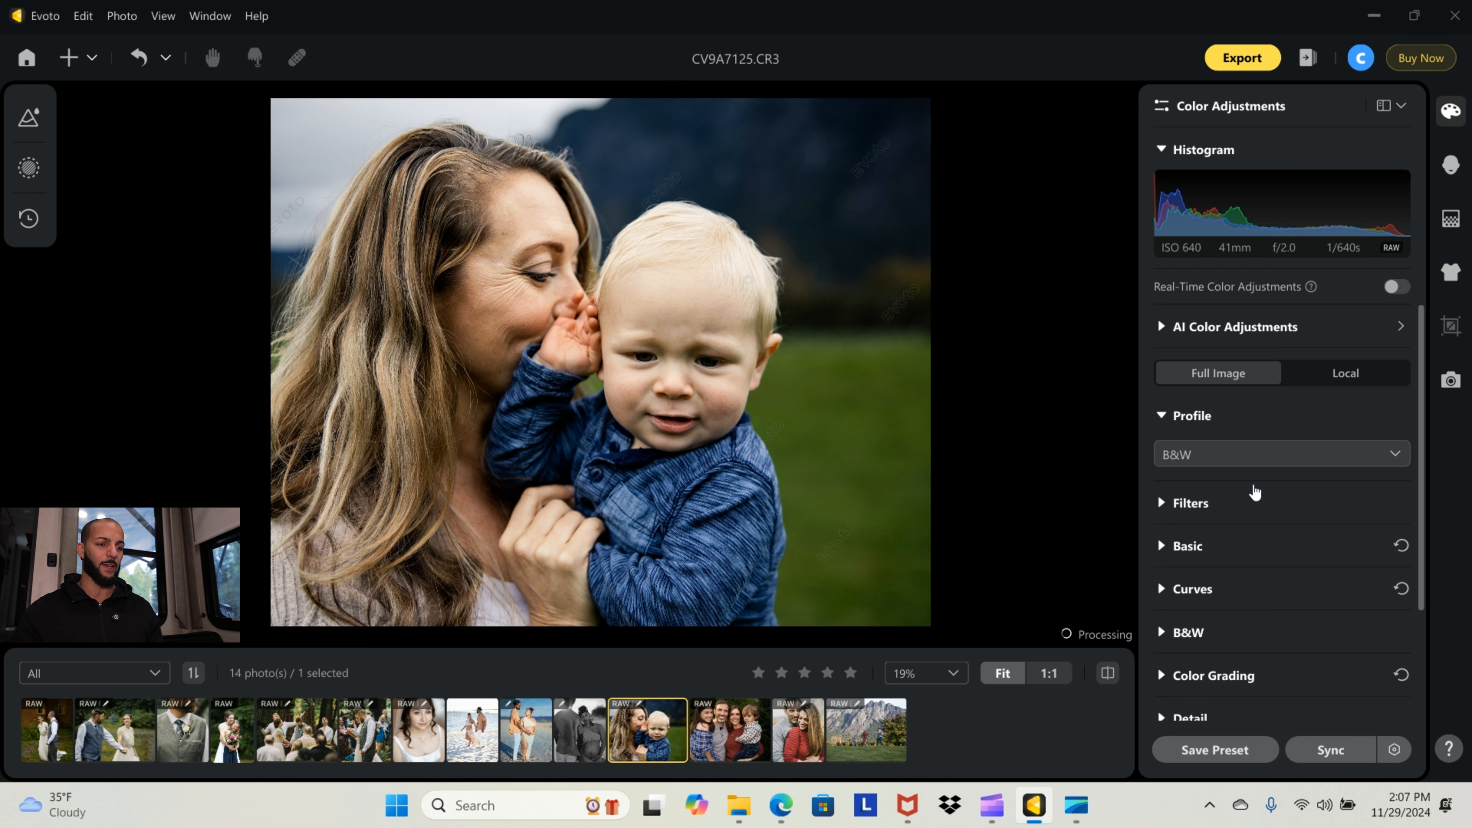
click(1314, 455)
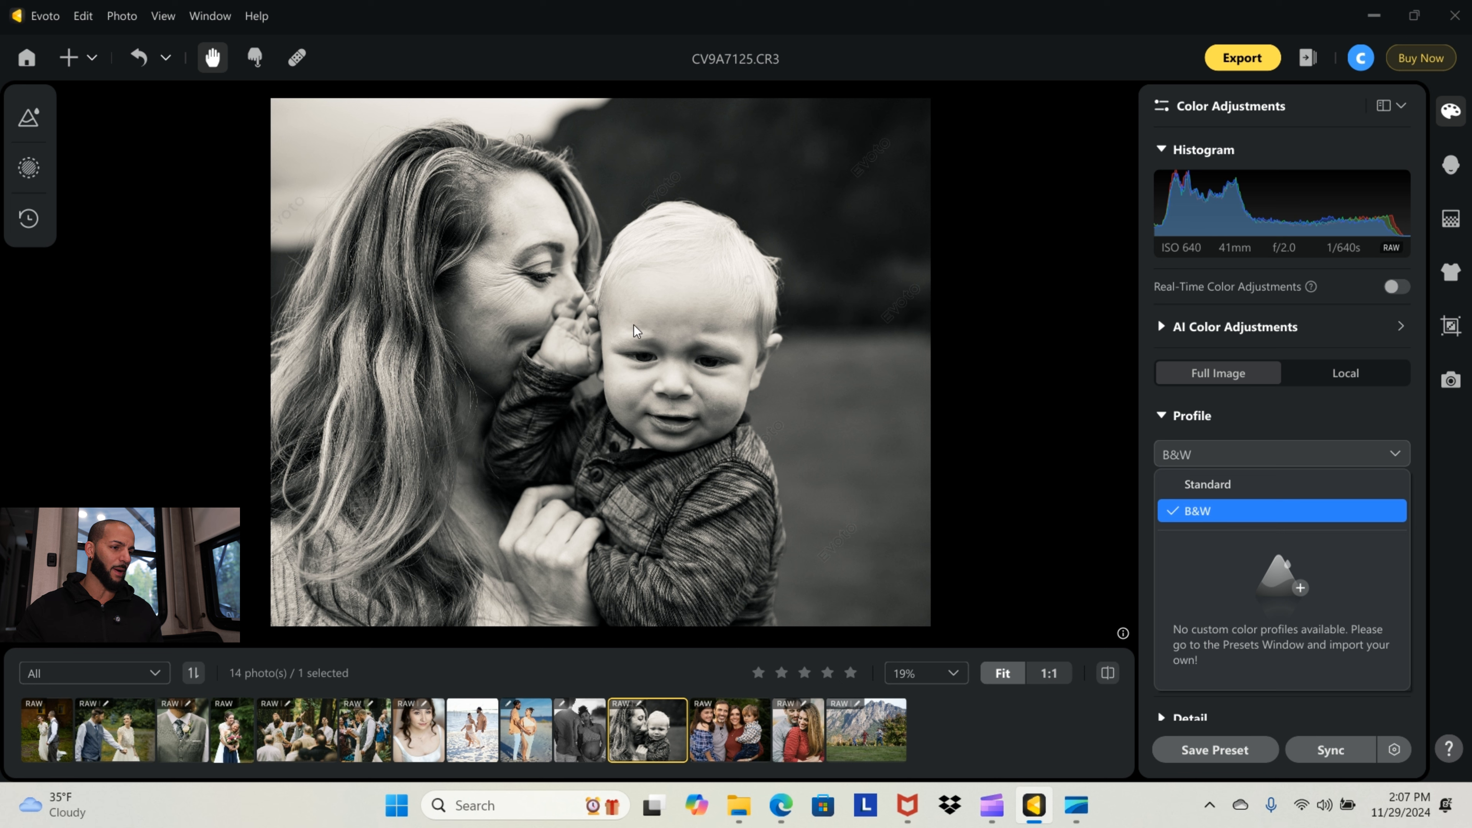
click(1166, 418)
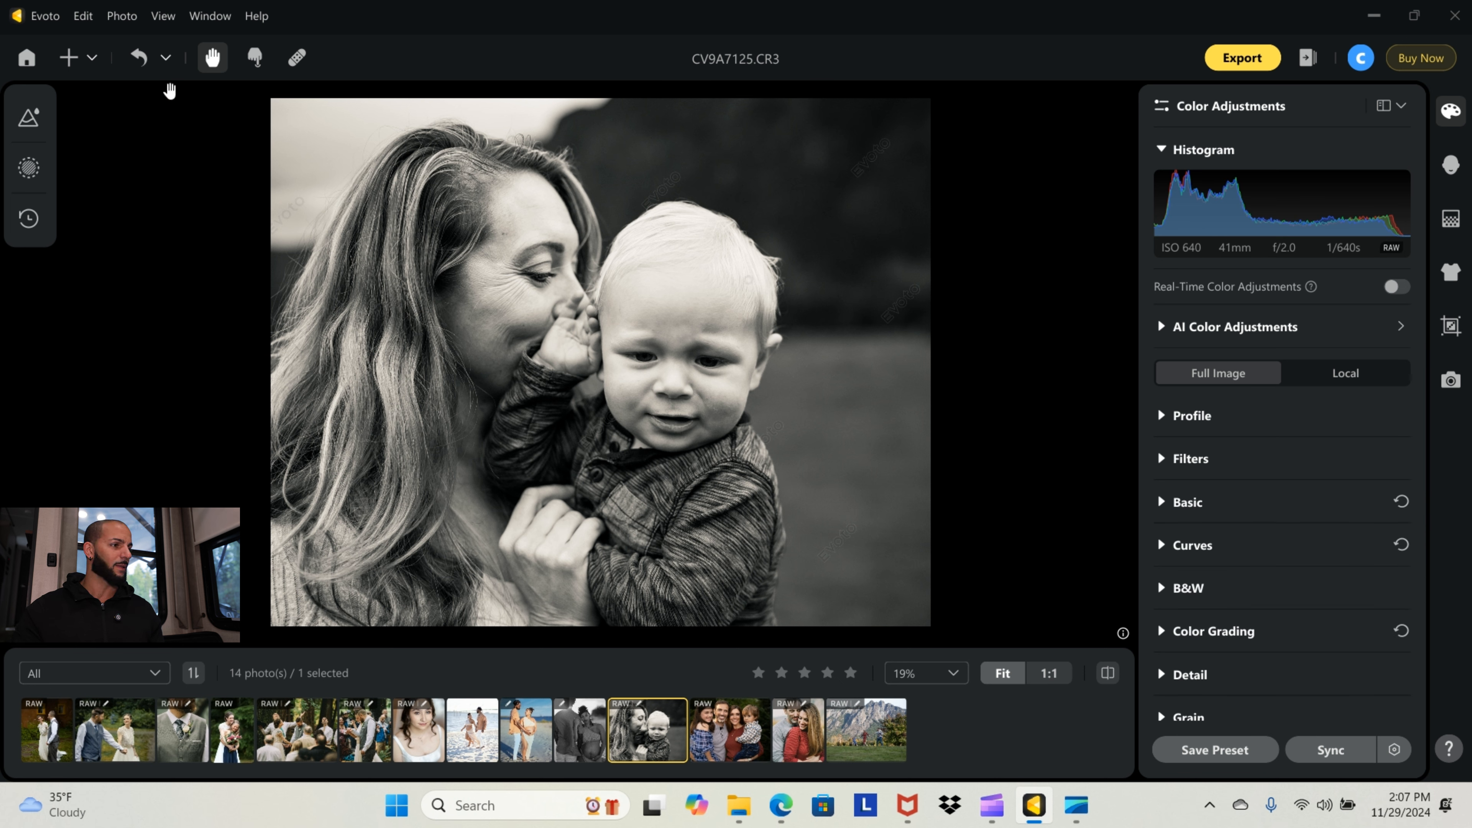
Reset all effects on the mother-and-baby photo and check its Profile setting
click(141, 60)
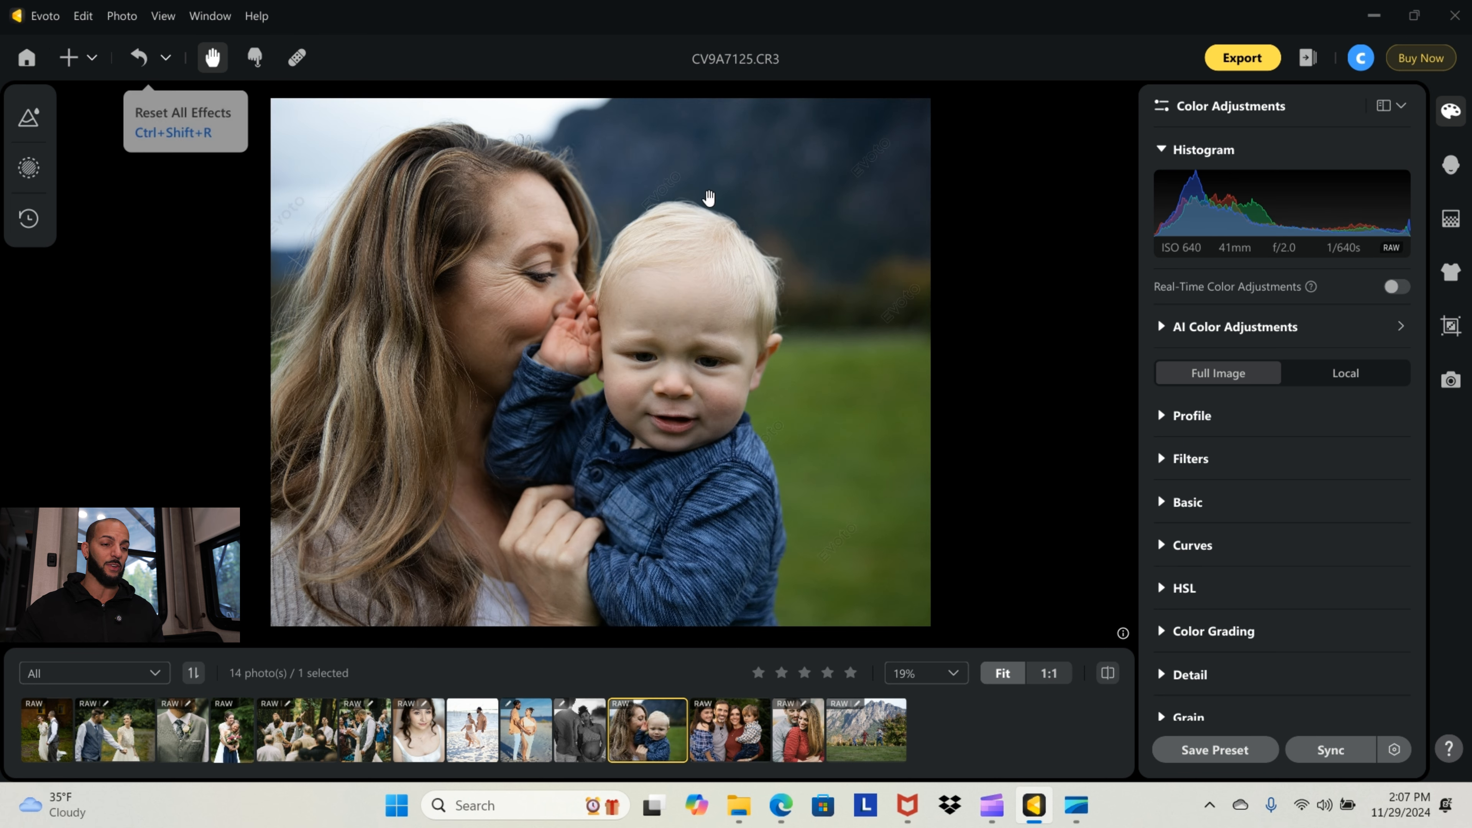
click(1167, 417)
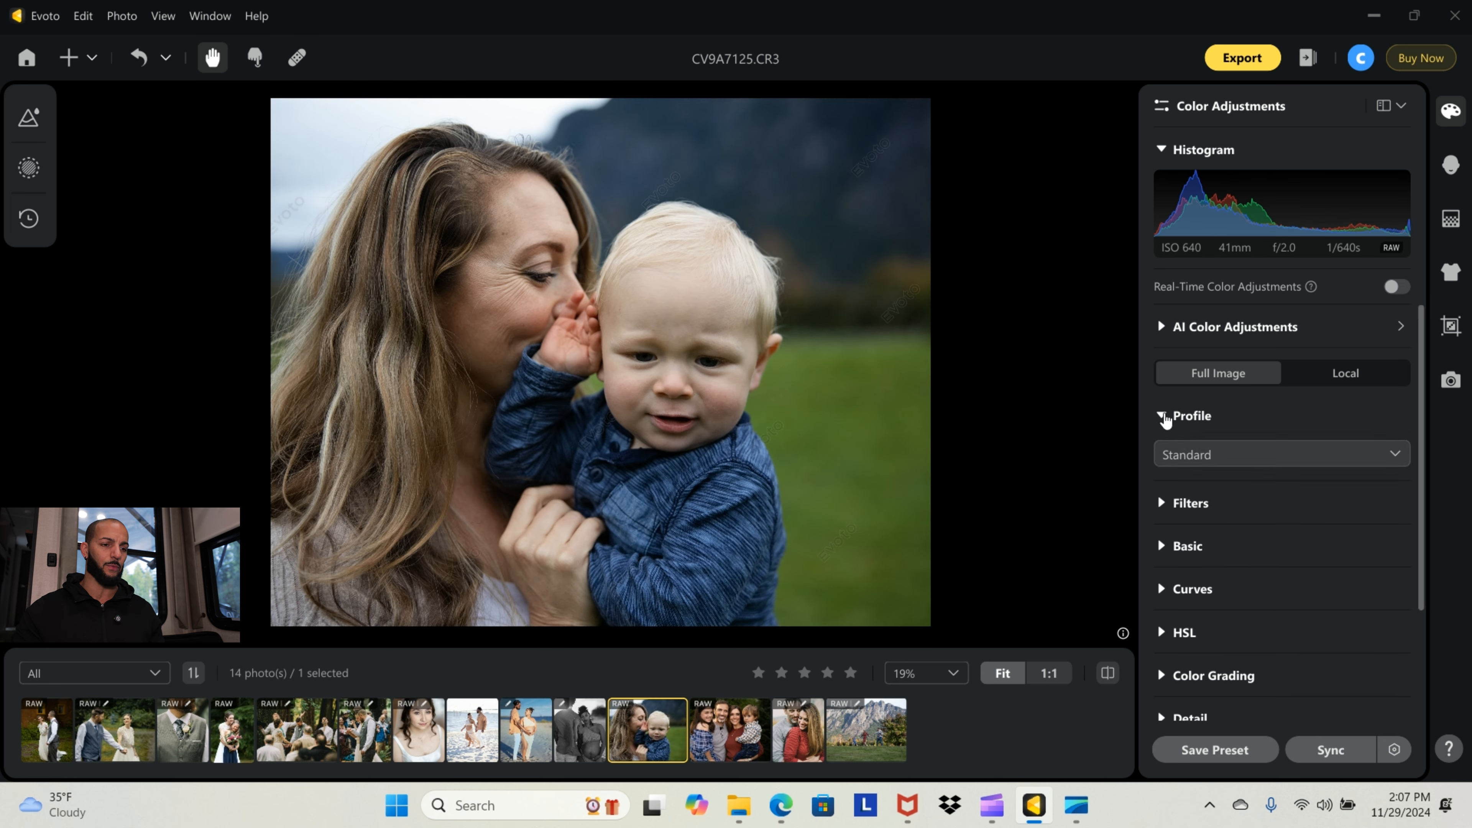
click(1163, 417)
Expand the Filters section and open the full filter gallery
click(1167, 467)
scroll(1269, 465, down, 4)
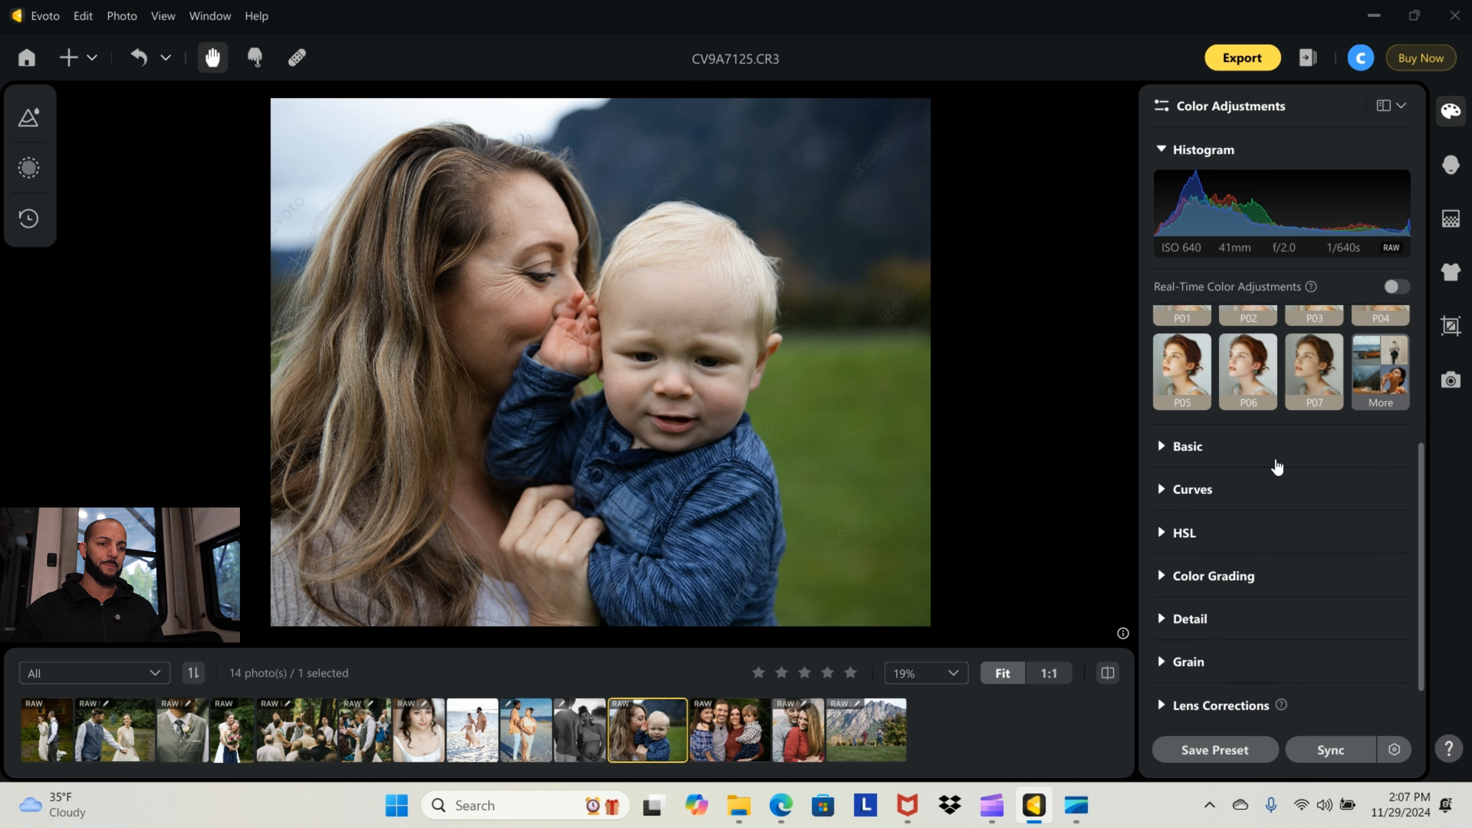
click(1382, 398)
Try the Portrait filters P01 to P05 and P07 to P09 on the mother-and-baby photo
click(1179, 214)
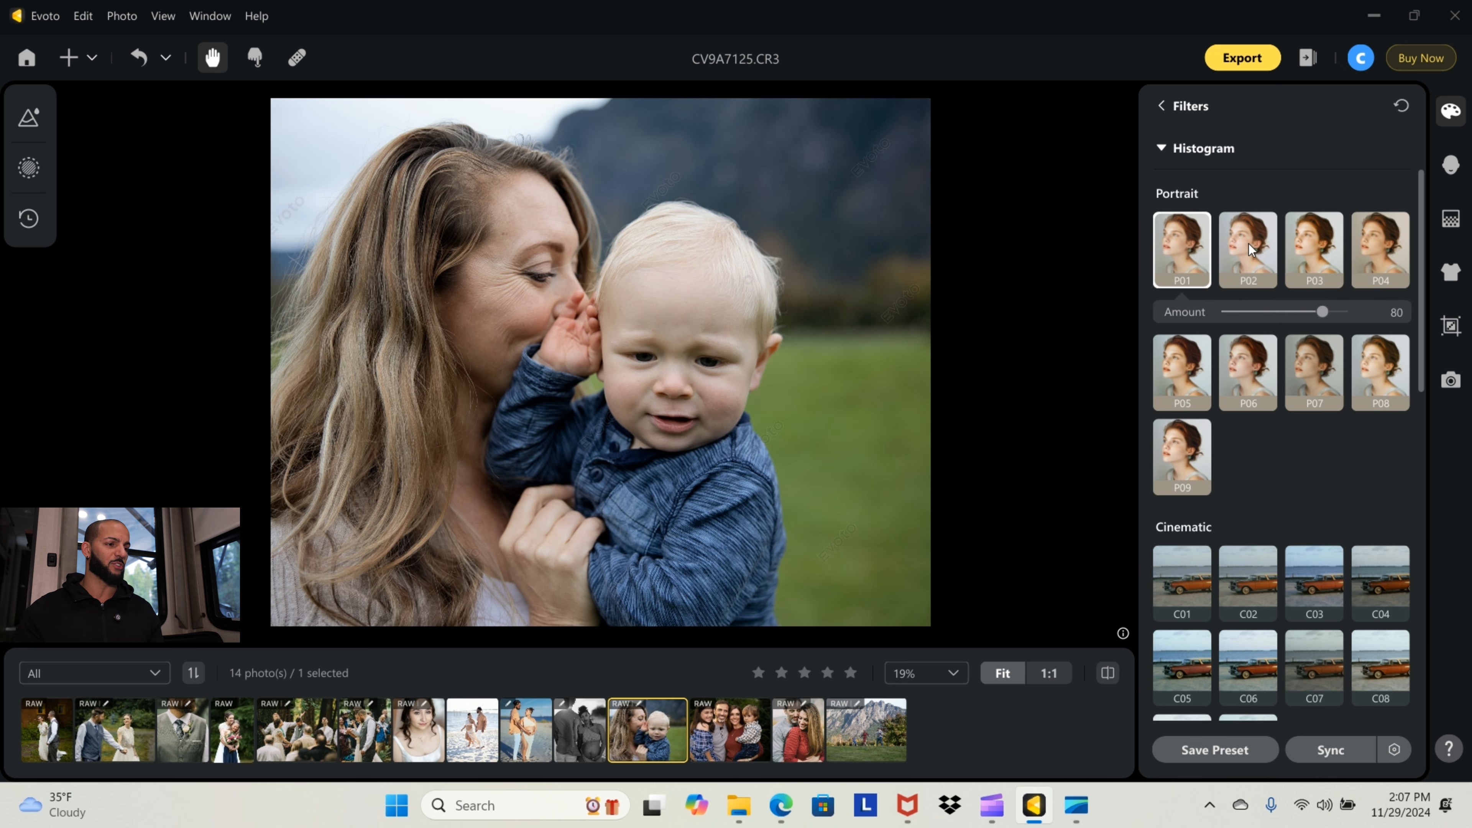
click(1248, 245)
click(1315, 244)
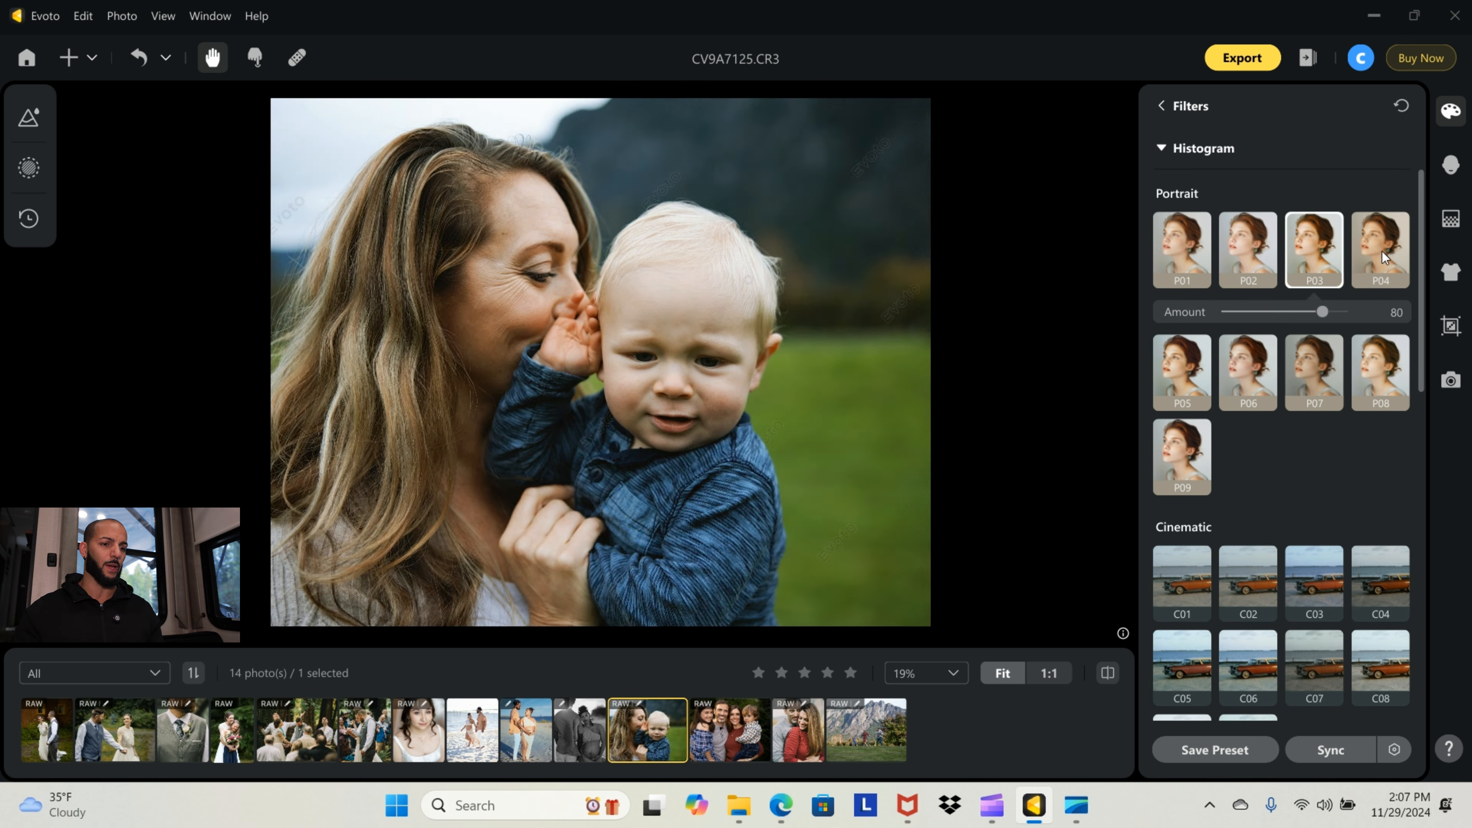
click(1382, 251)
click(1198, 387)
click(1311, 357)
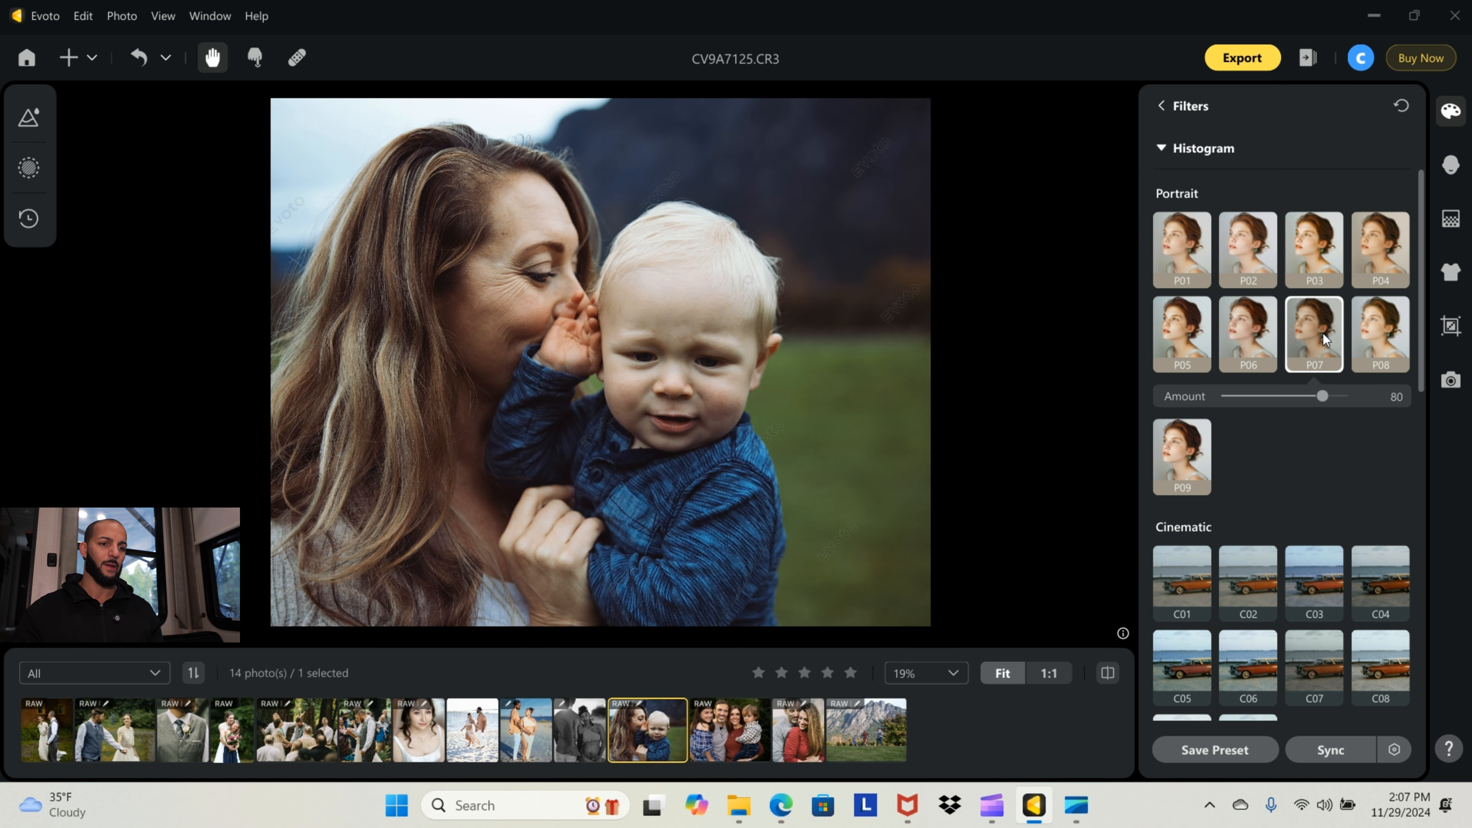
click(1381, 347)
click(1192, 459)
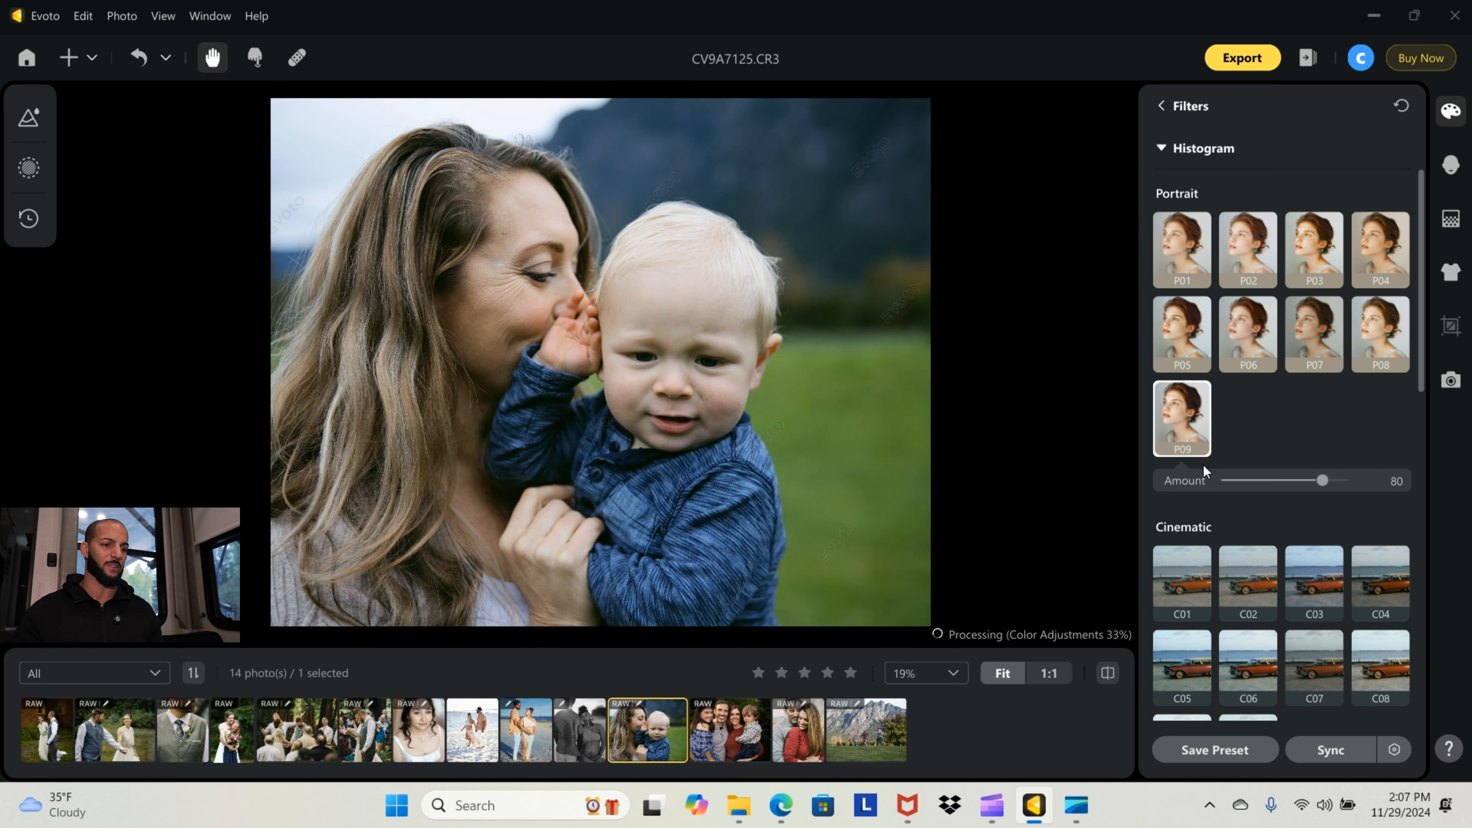
Try the Cinematic filters C05 to C08 and C10 on the photo
scroll(1198, 465, down, 3)
click(1181, 429)
click(1245, 386)
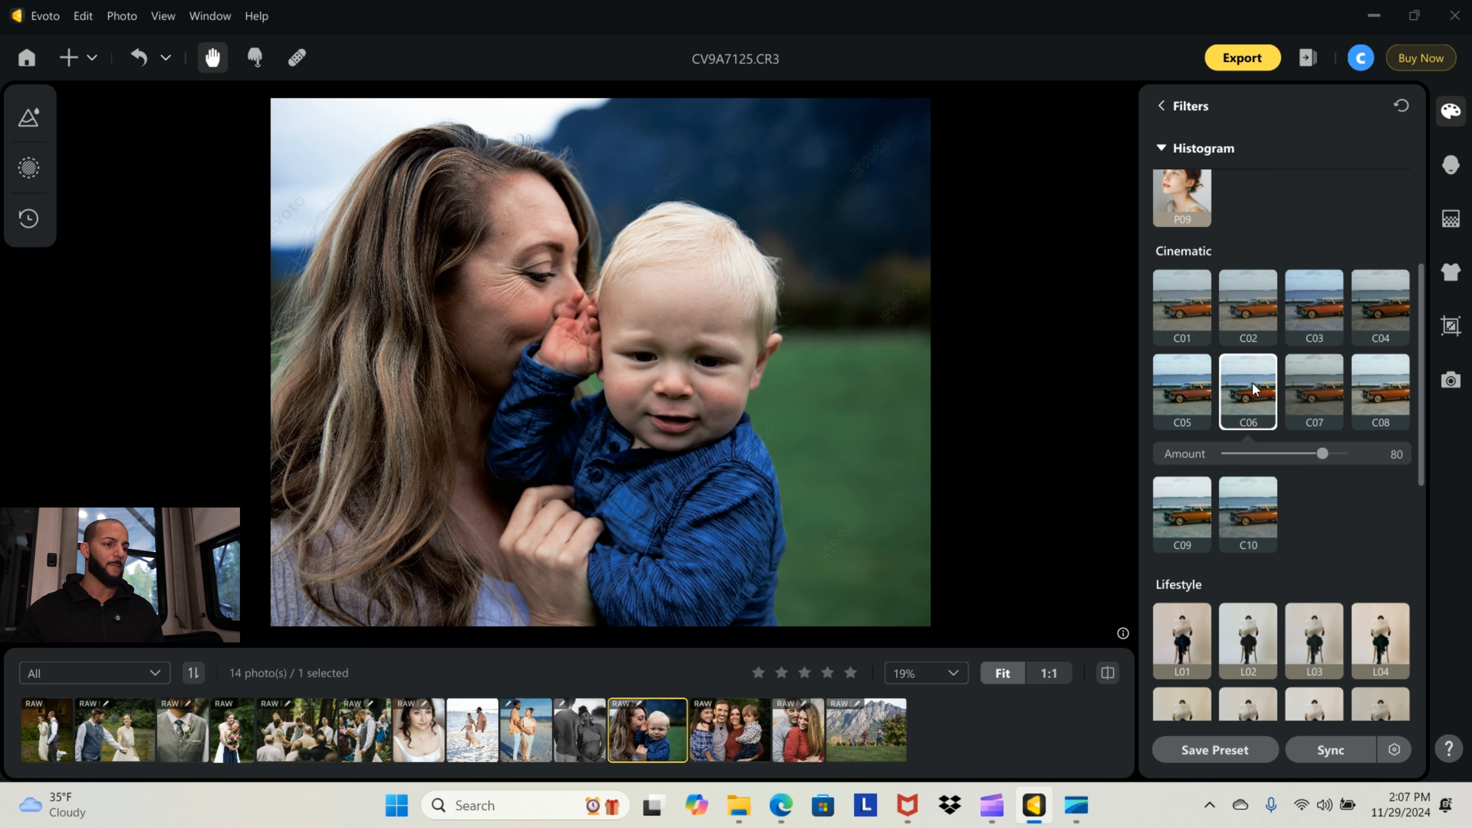
click(1316, 388)
click(1386, 396)
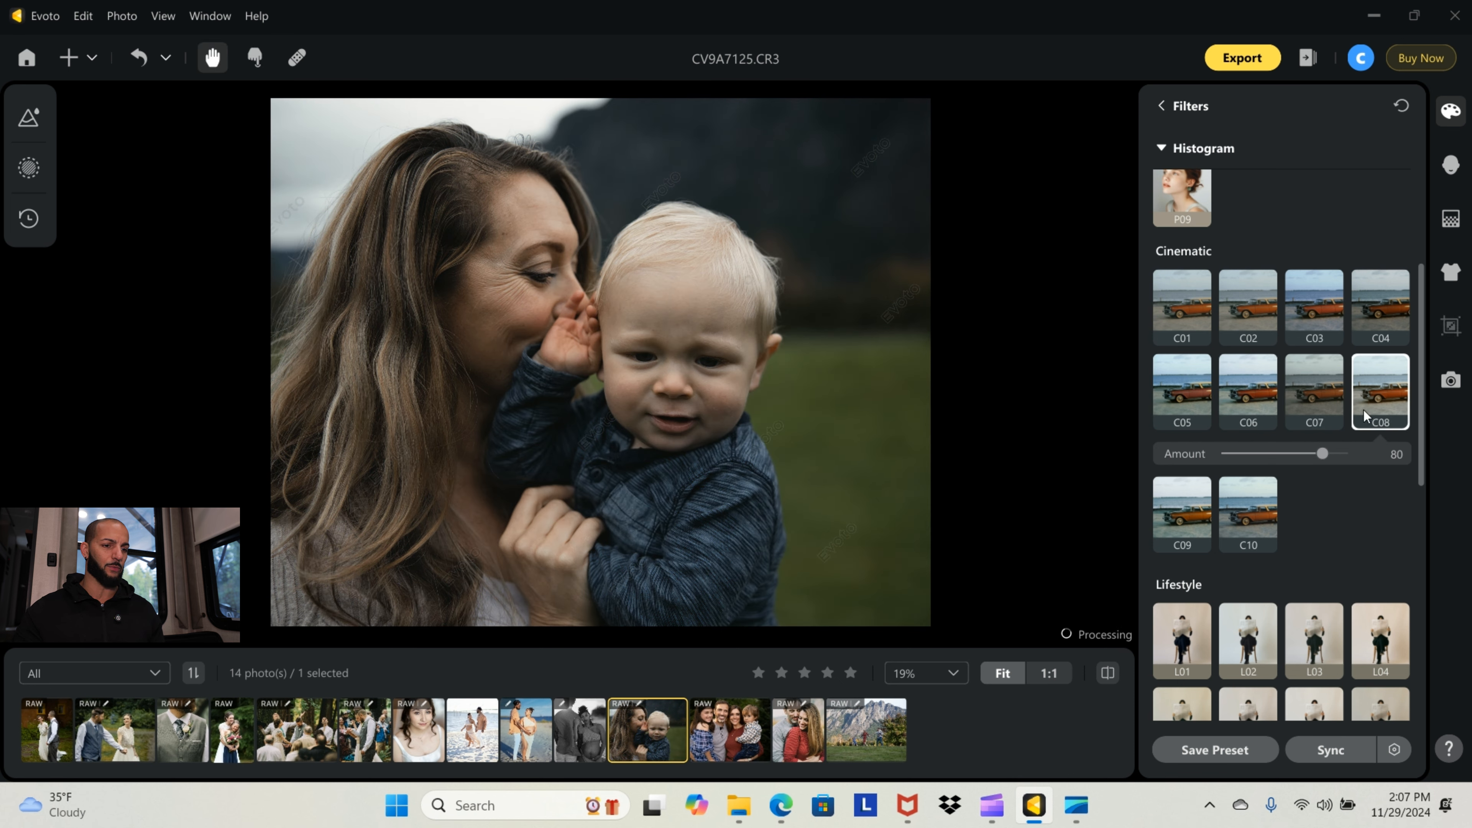
click(1257, 501)
Try the Lifestyle filters L01, L08, L07 and L06 on the photo
click(1184, 424)
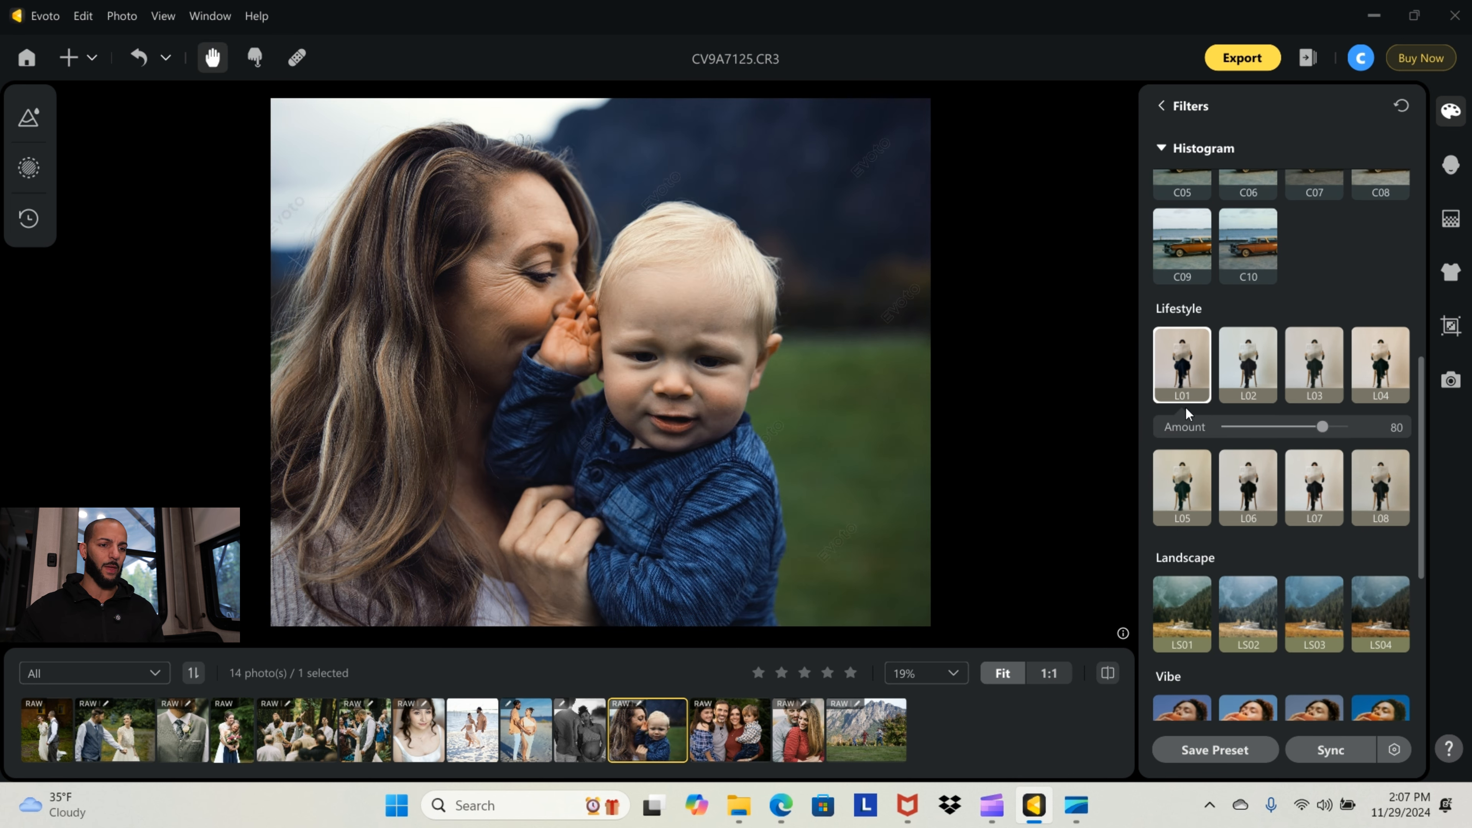
click(1389, 481)
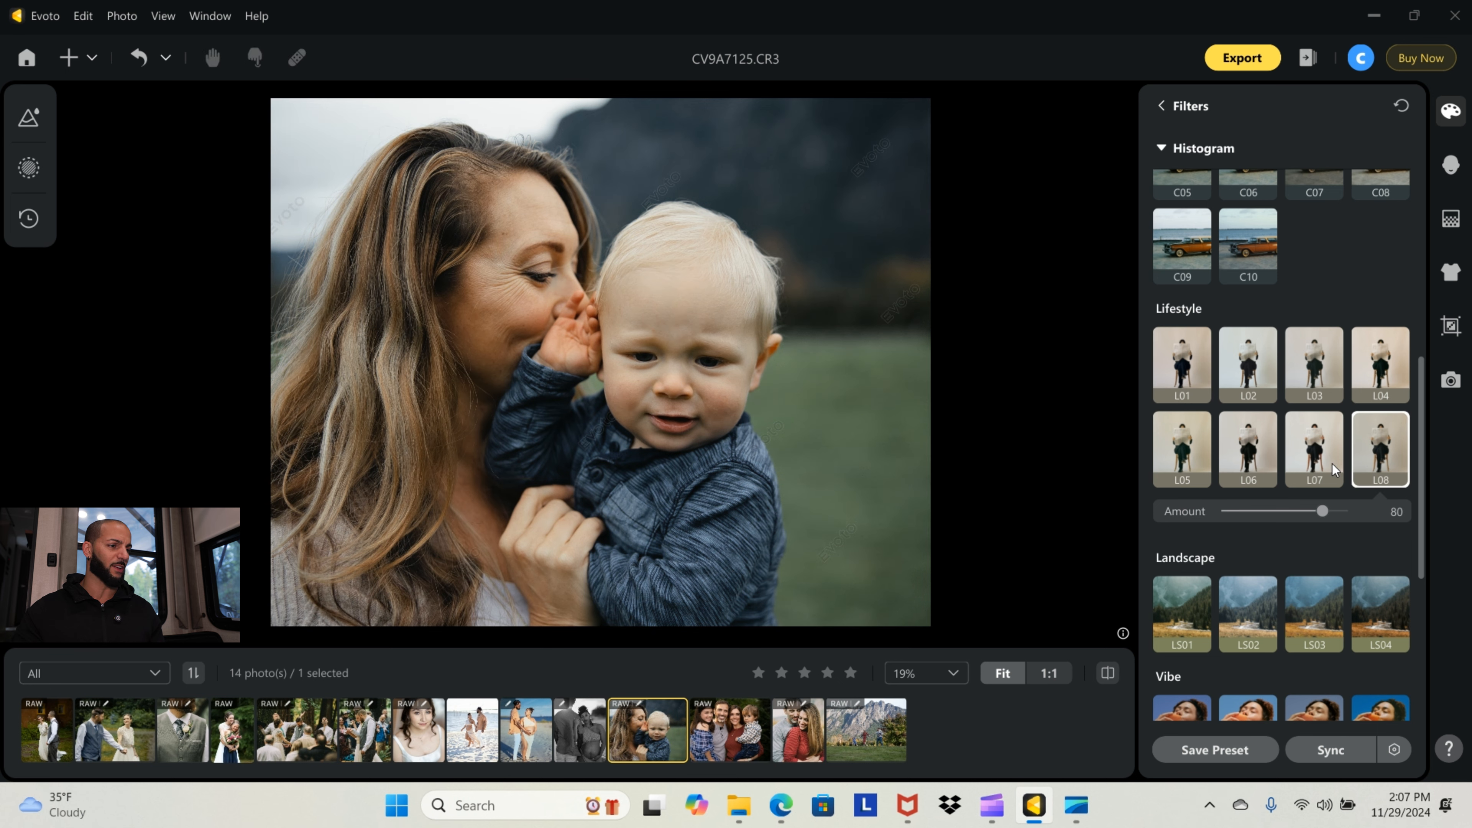
click(1326, 447)
click(1196, 455)
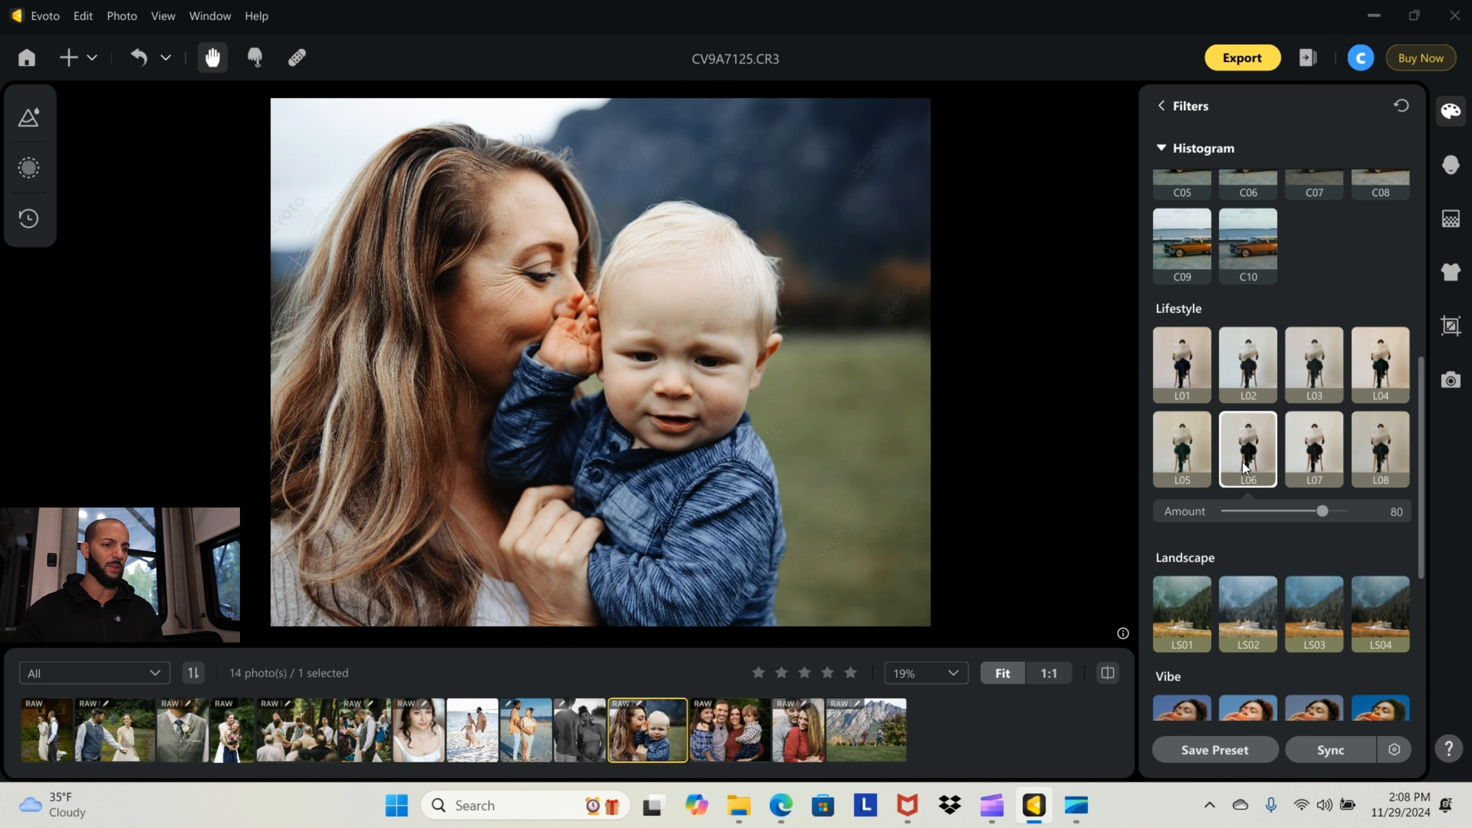
Try the Vibe filters V01, V02 and V04 to V10 on the photo
scroll(1199, 459, down, 4)
scroll(1240, 461, down, 2)
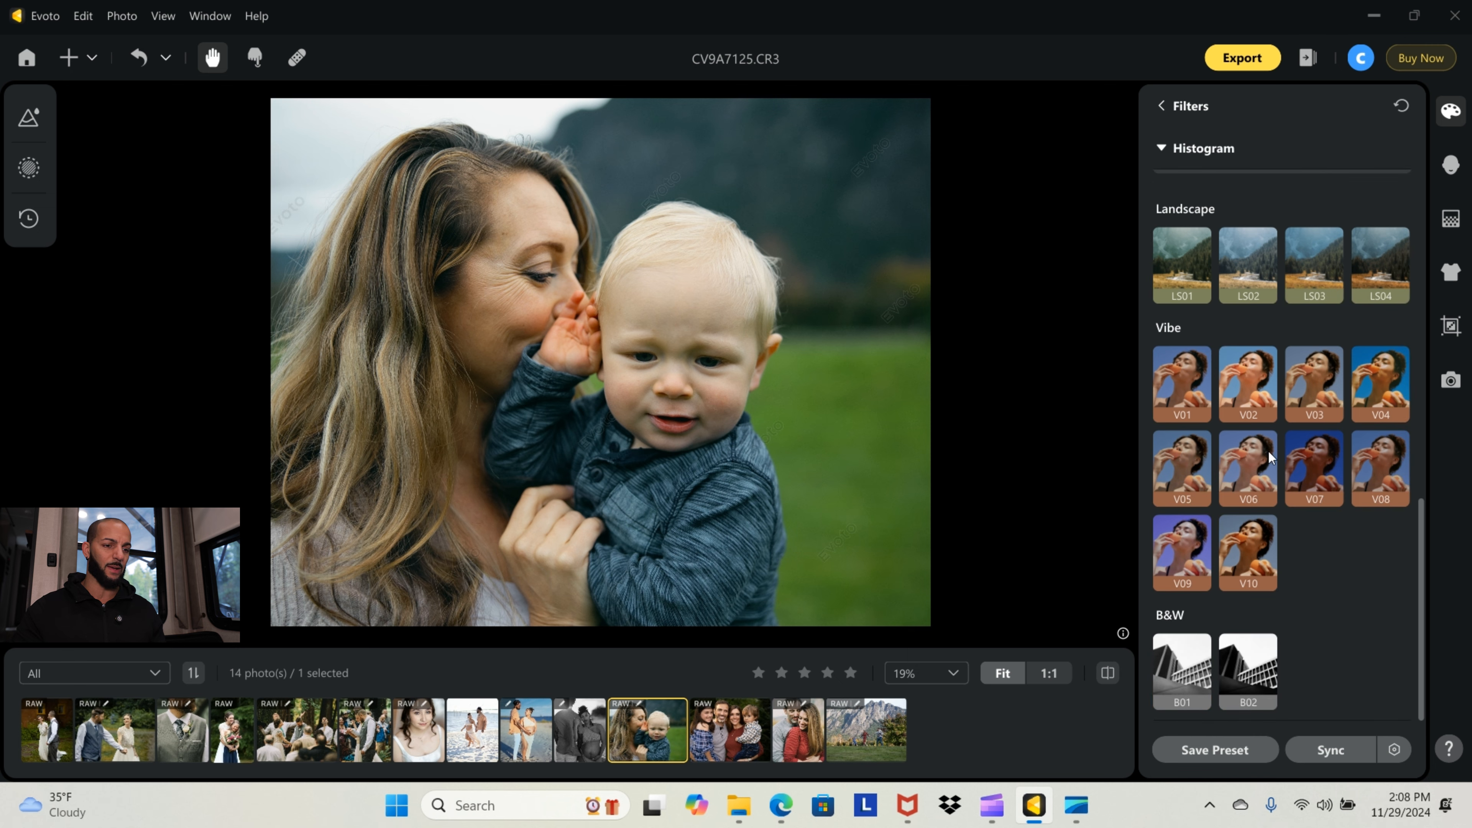
click(1242, 574)
click(1243, 432)
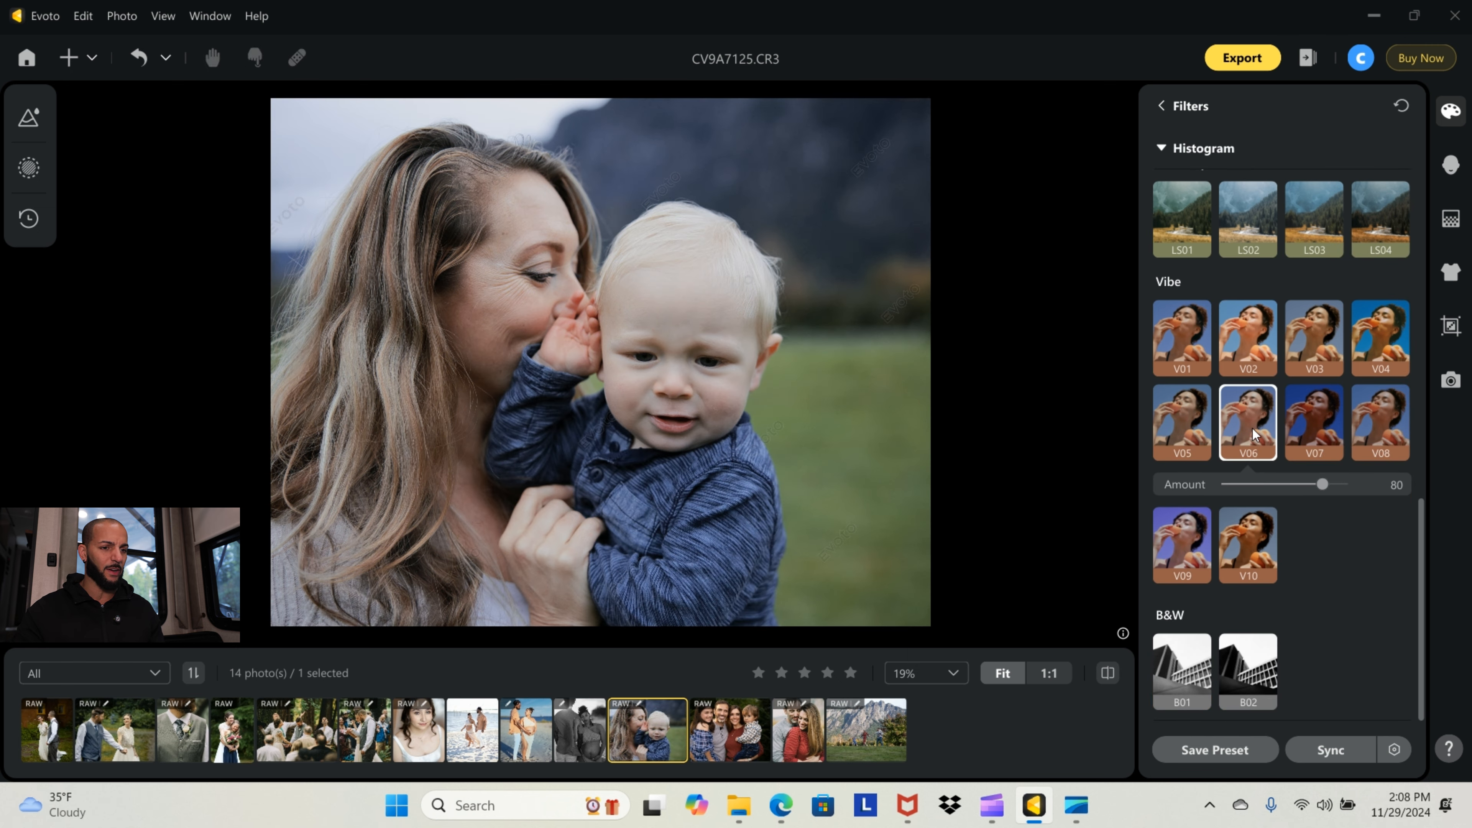
click(1310, 429)
click(1394, 422)
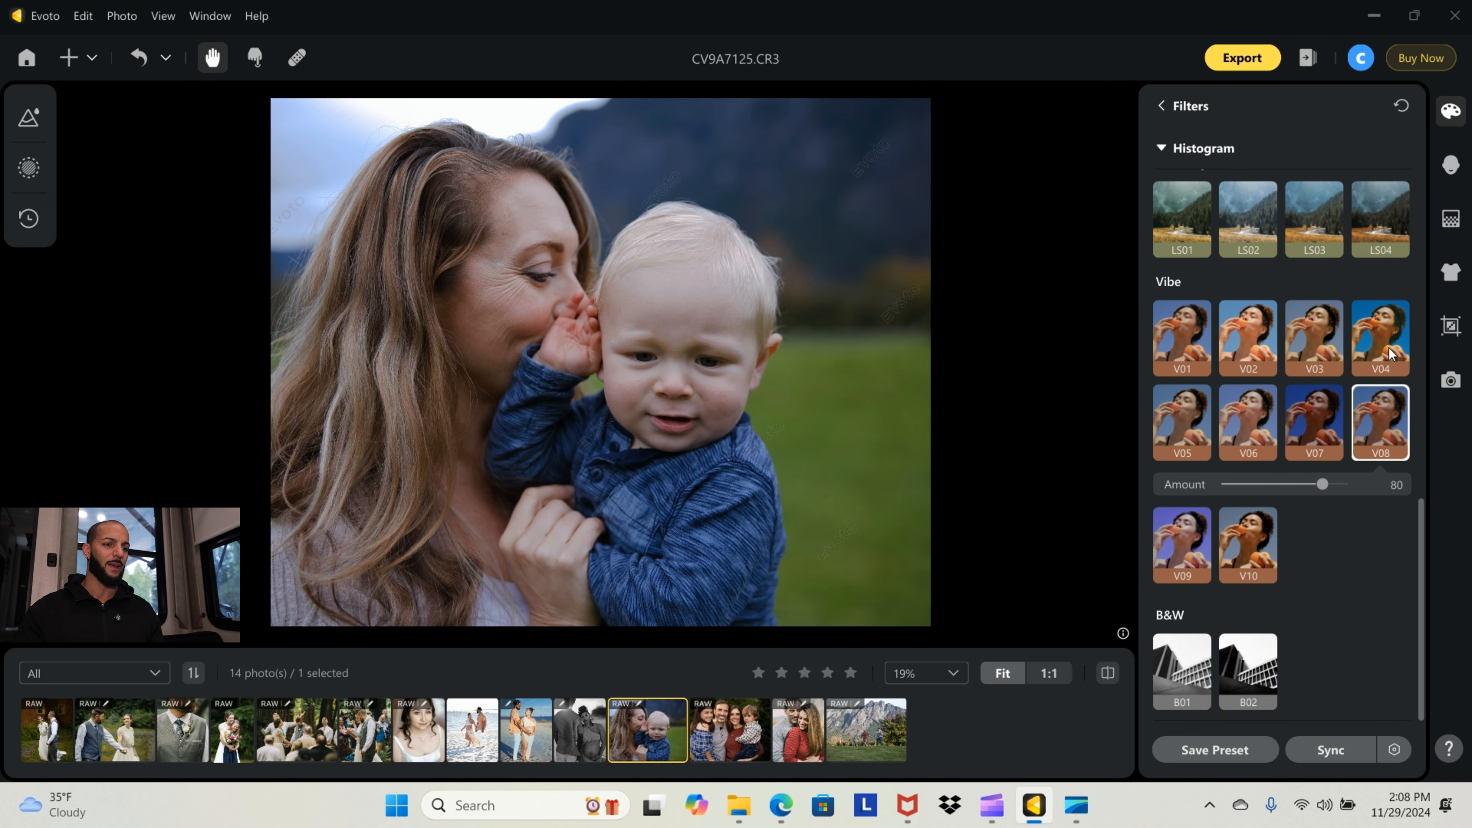
click(1389, 348)
click(1247, 335)
click(1173, 341)
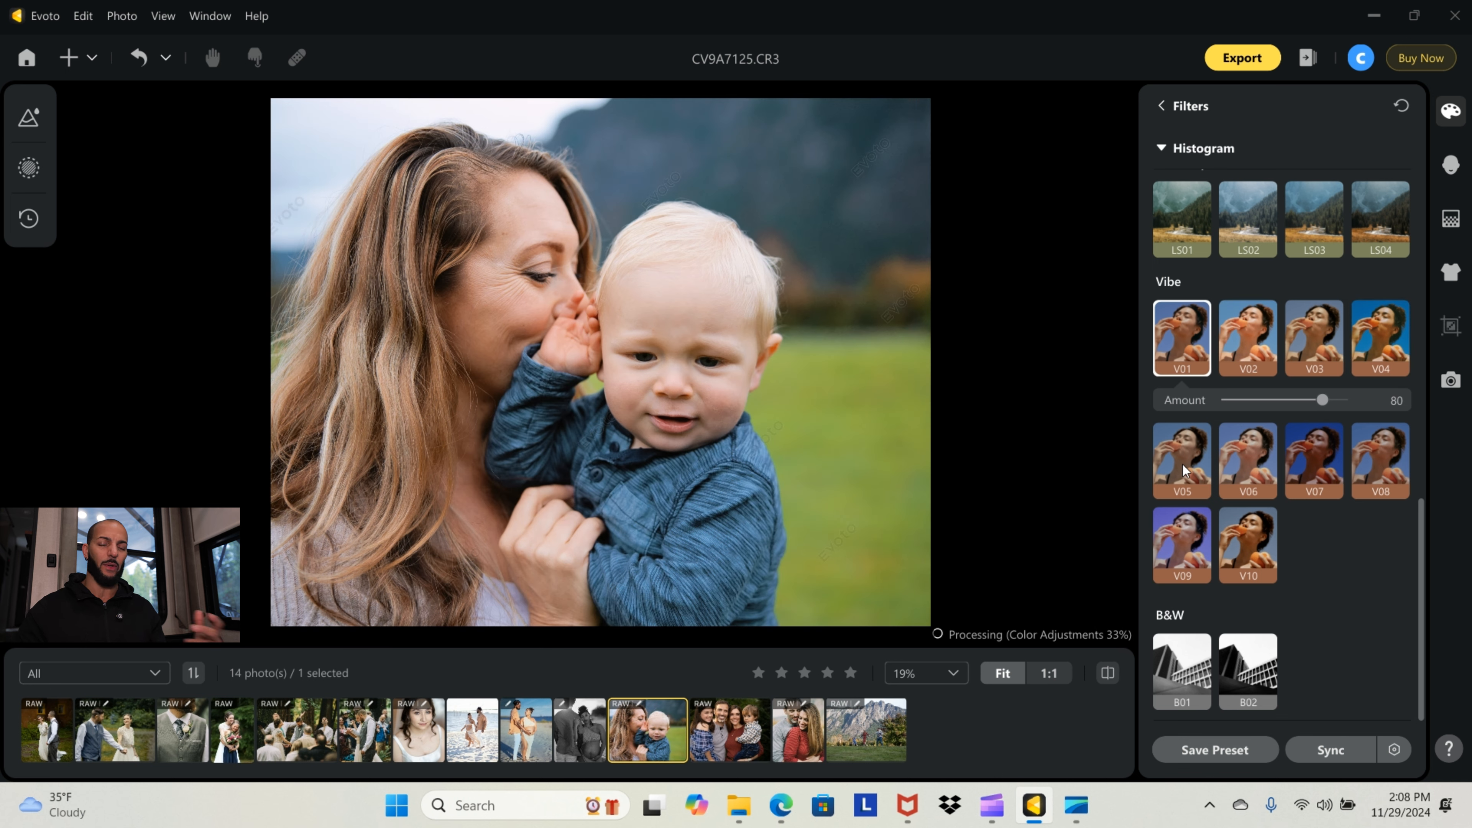
click(1182, 464)
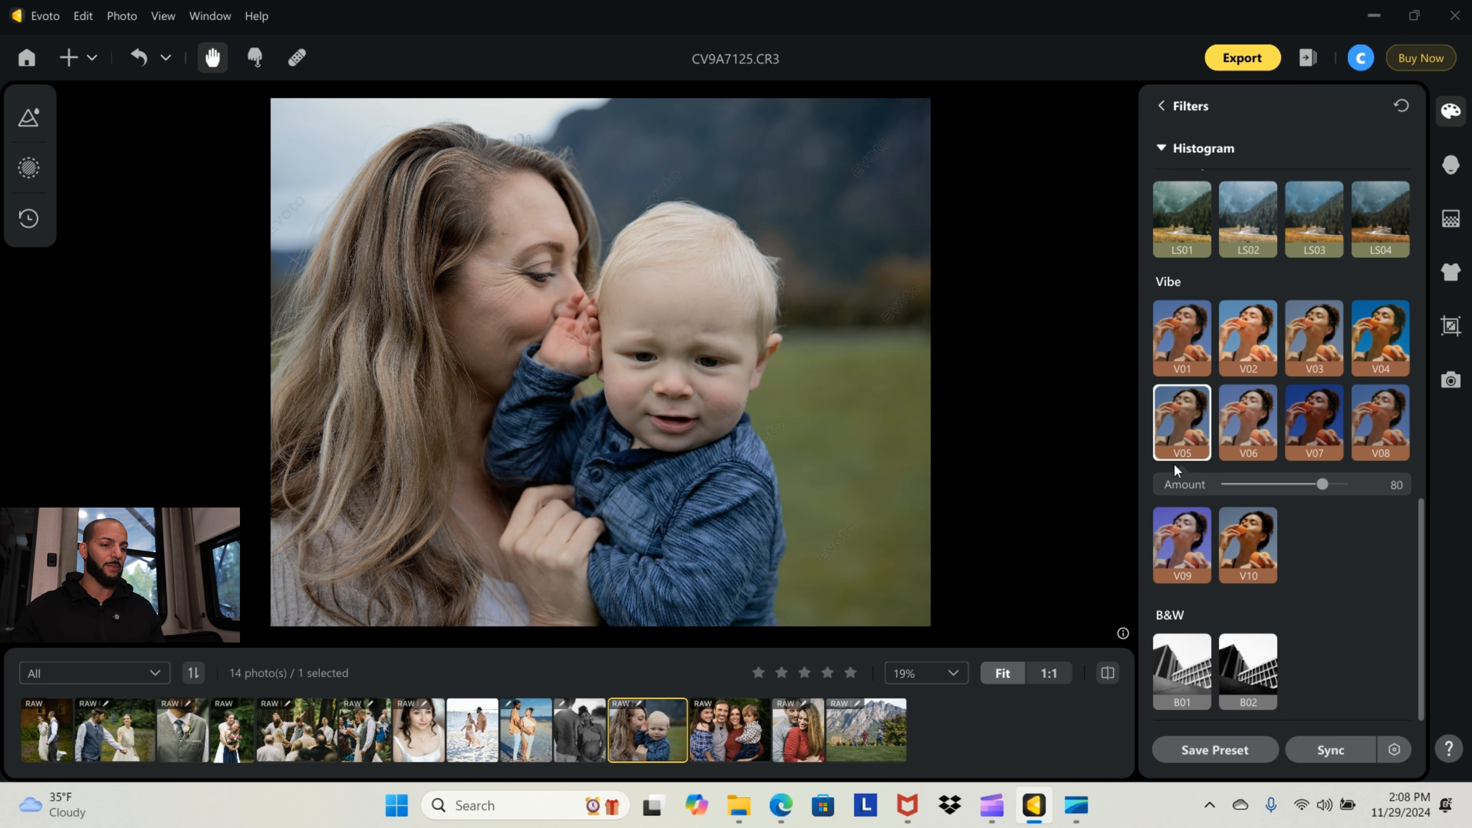
click(1201, 544)
click(1254, 509)
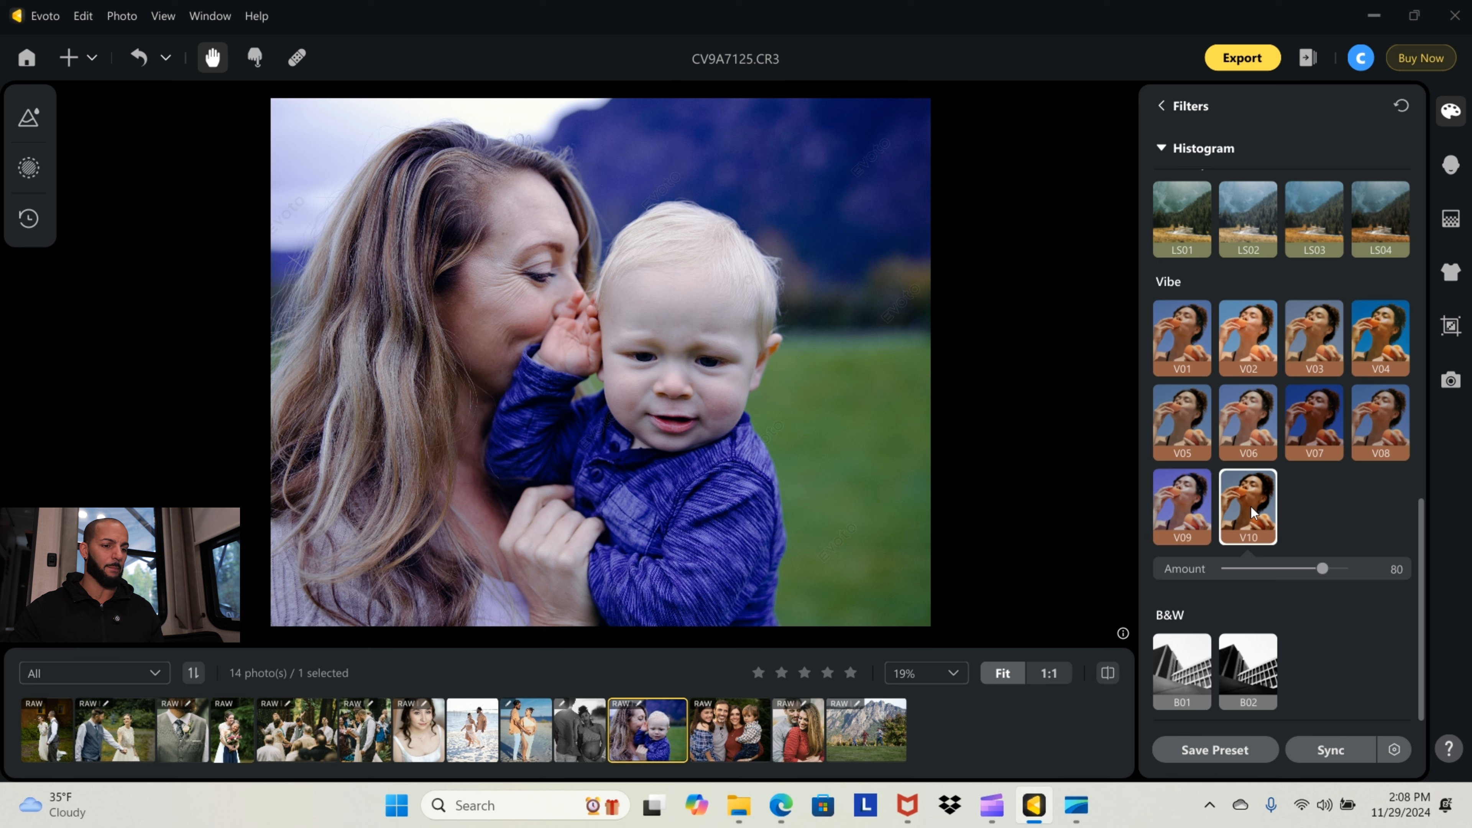
Compare the B&W filters B01 and B02 and apply B01 at amount 100
click(1197, 673)
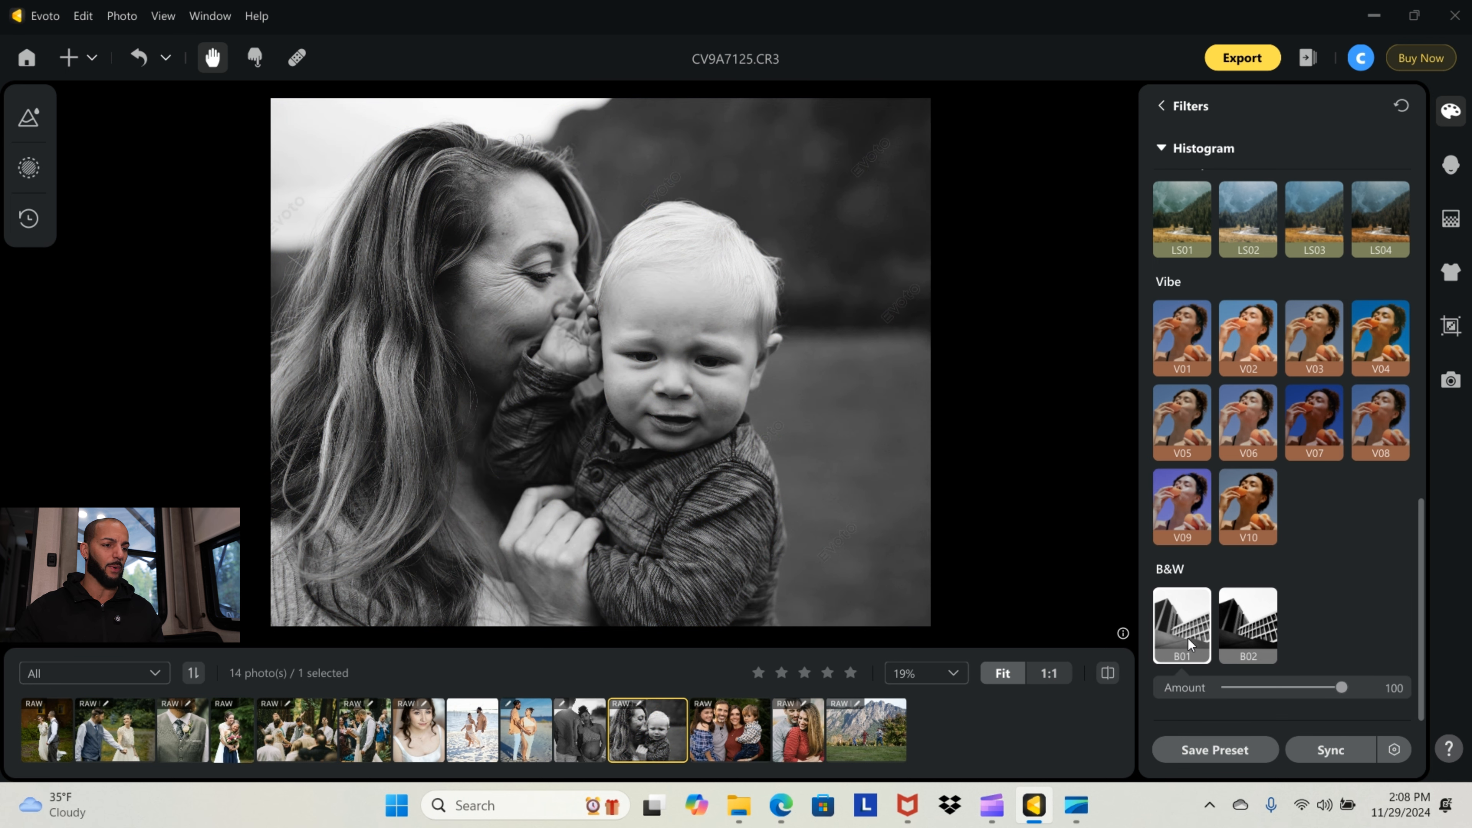
click(1251, 635)
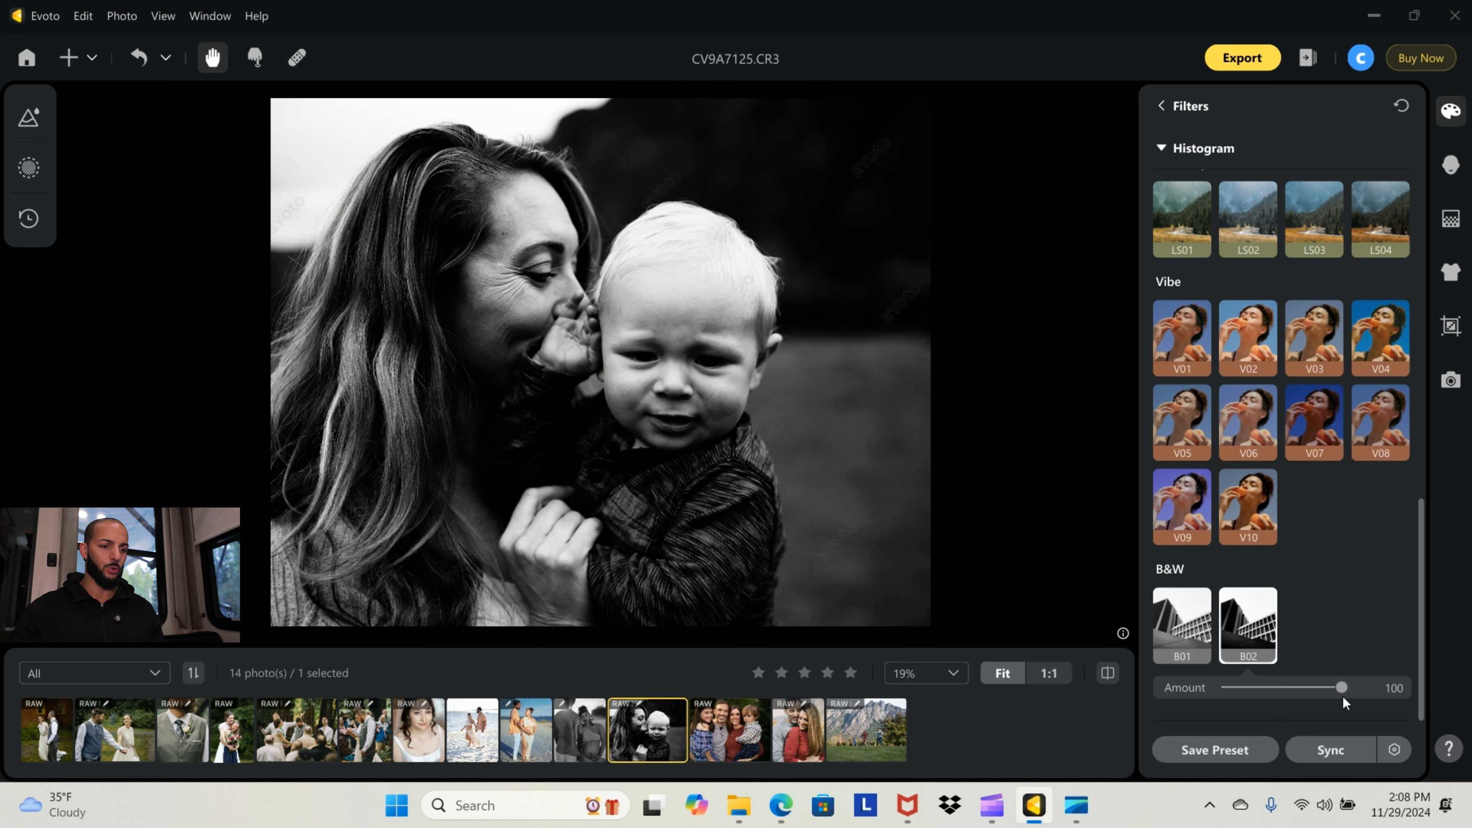
mouse_move(1343, 697)
mouse_down()
mouse_move(1252, 696)
mouse_move(1372, 693)
mouse_up()
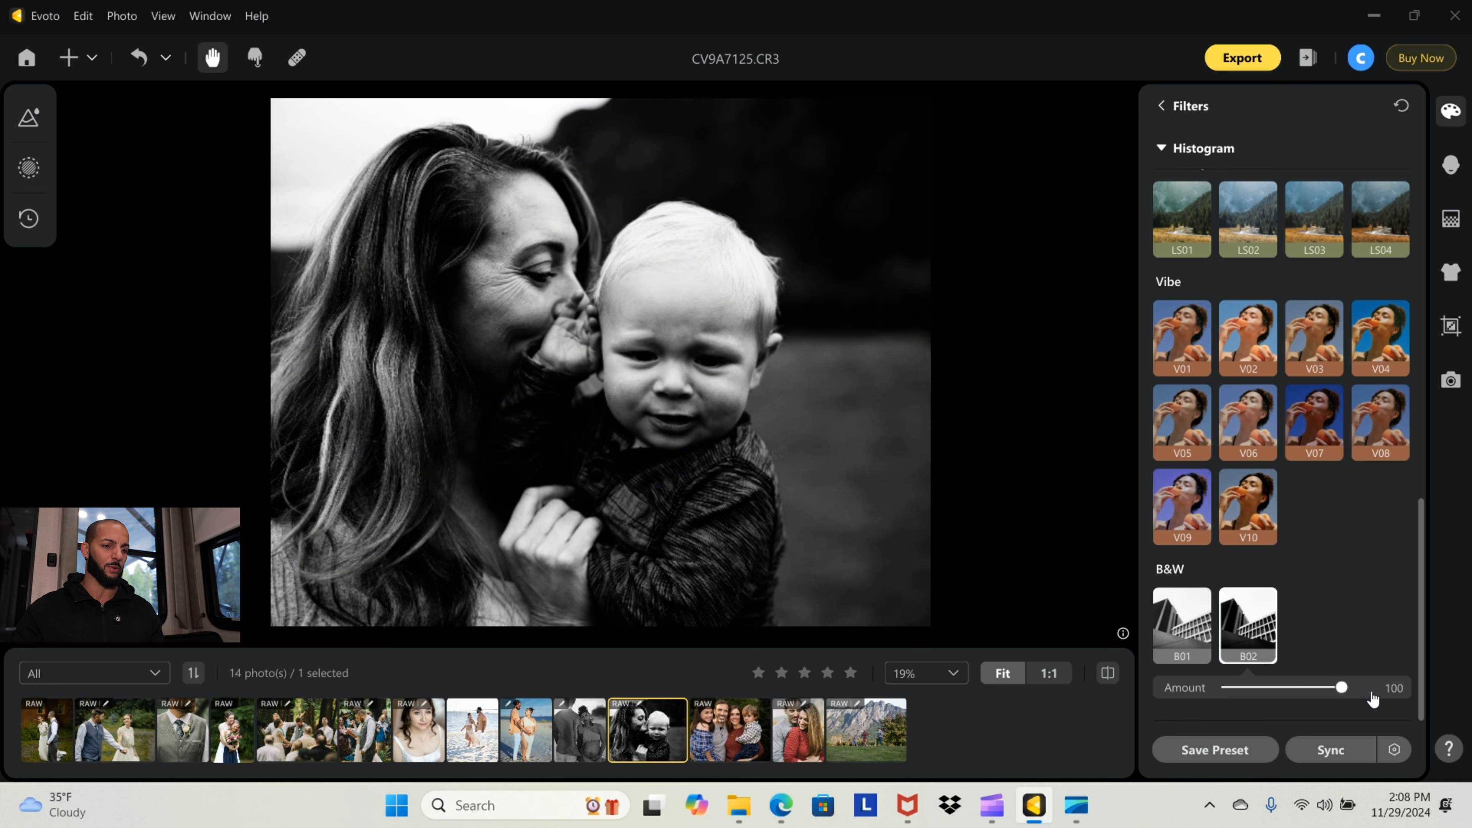
click(1200, 623)
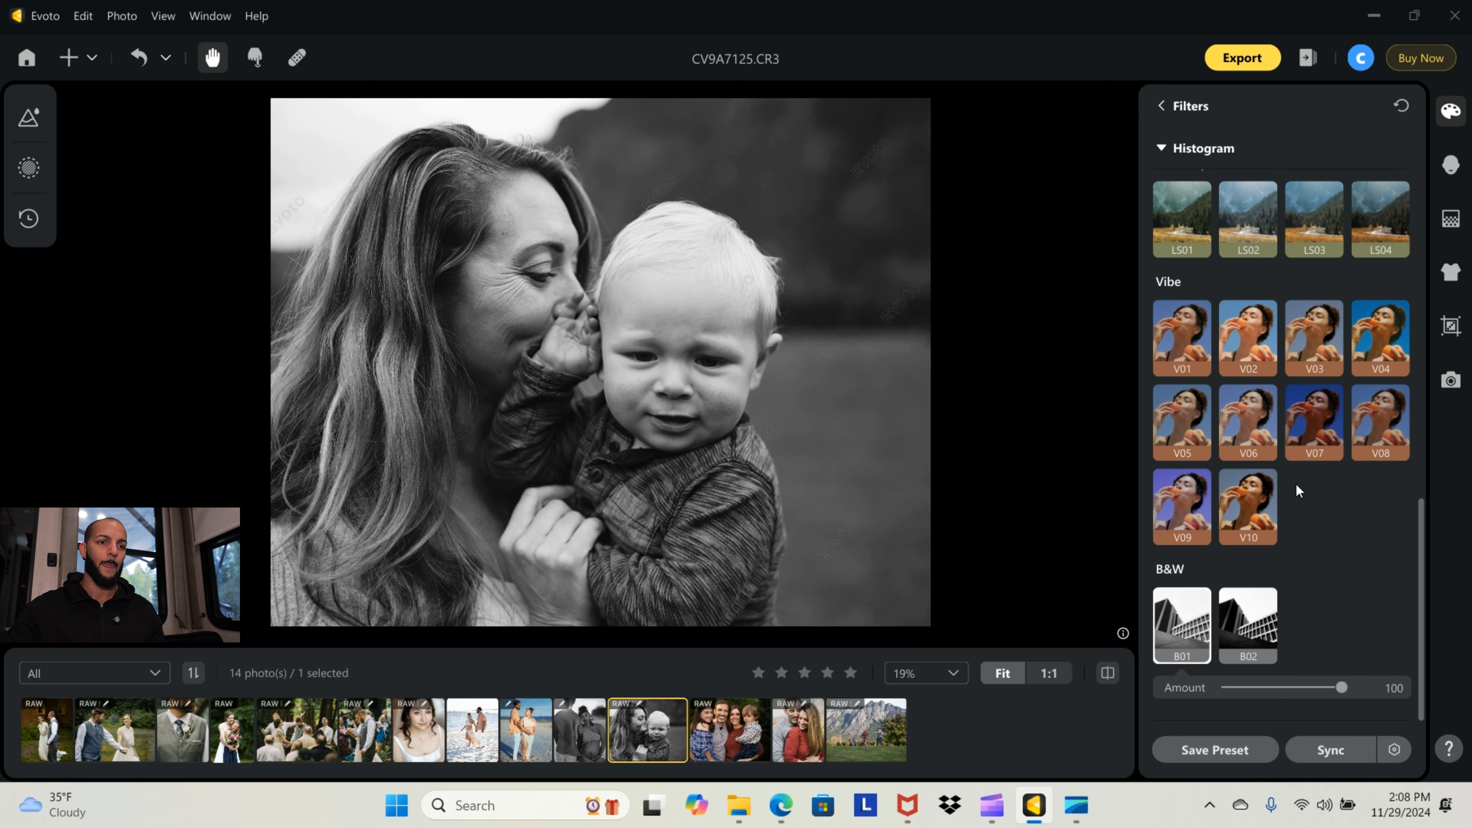
Look back through the filter gallery, then leave it and collapse the Filters section
scroll(1296, 490, up, 15)
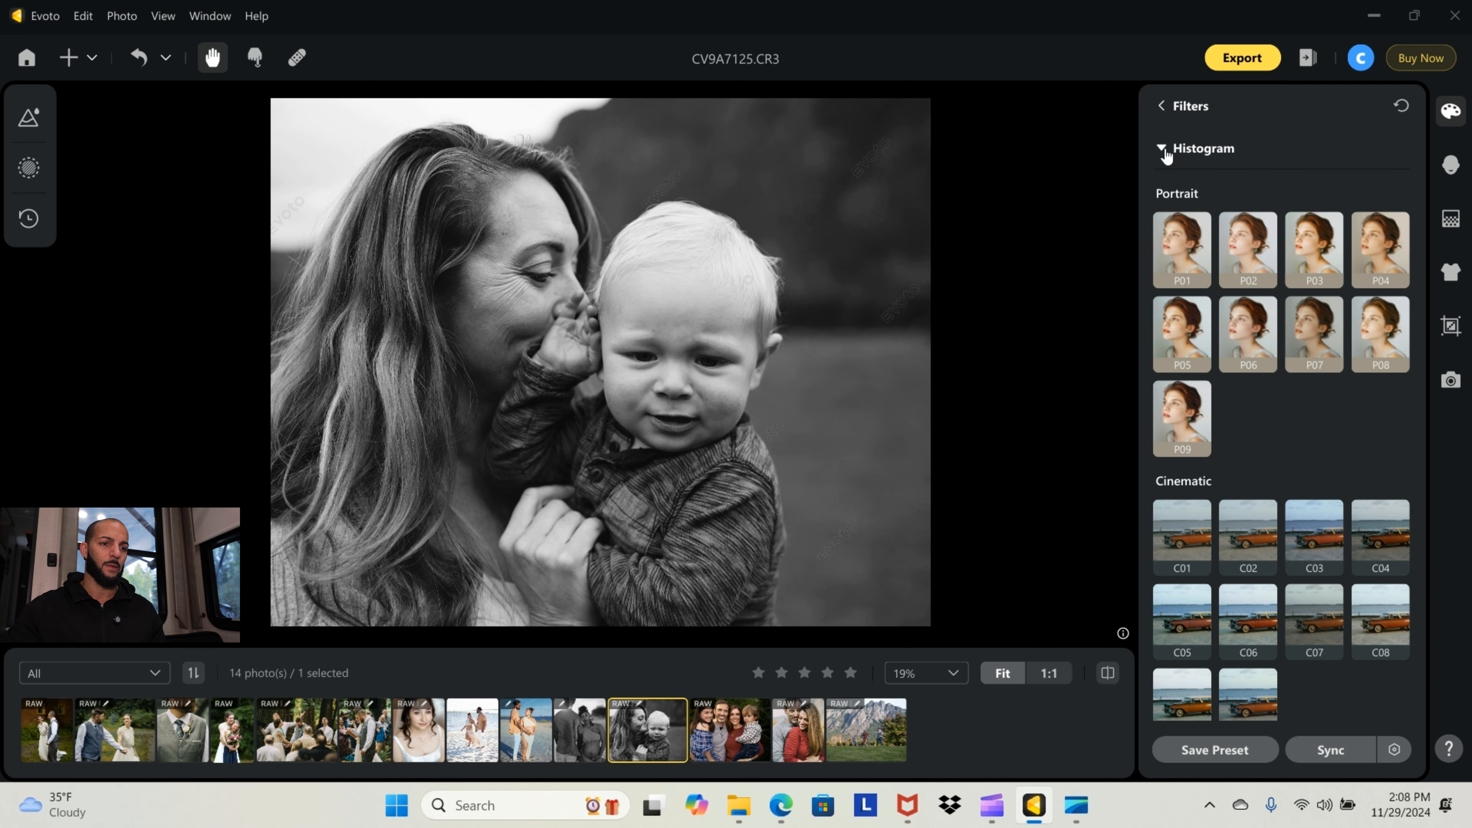
scroll(1290, 516, down, 15)
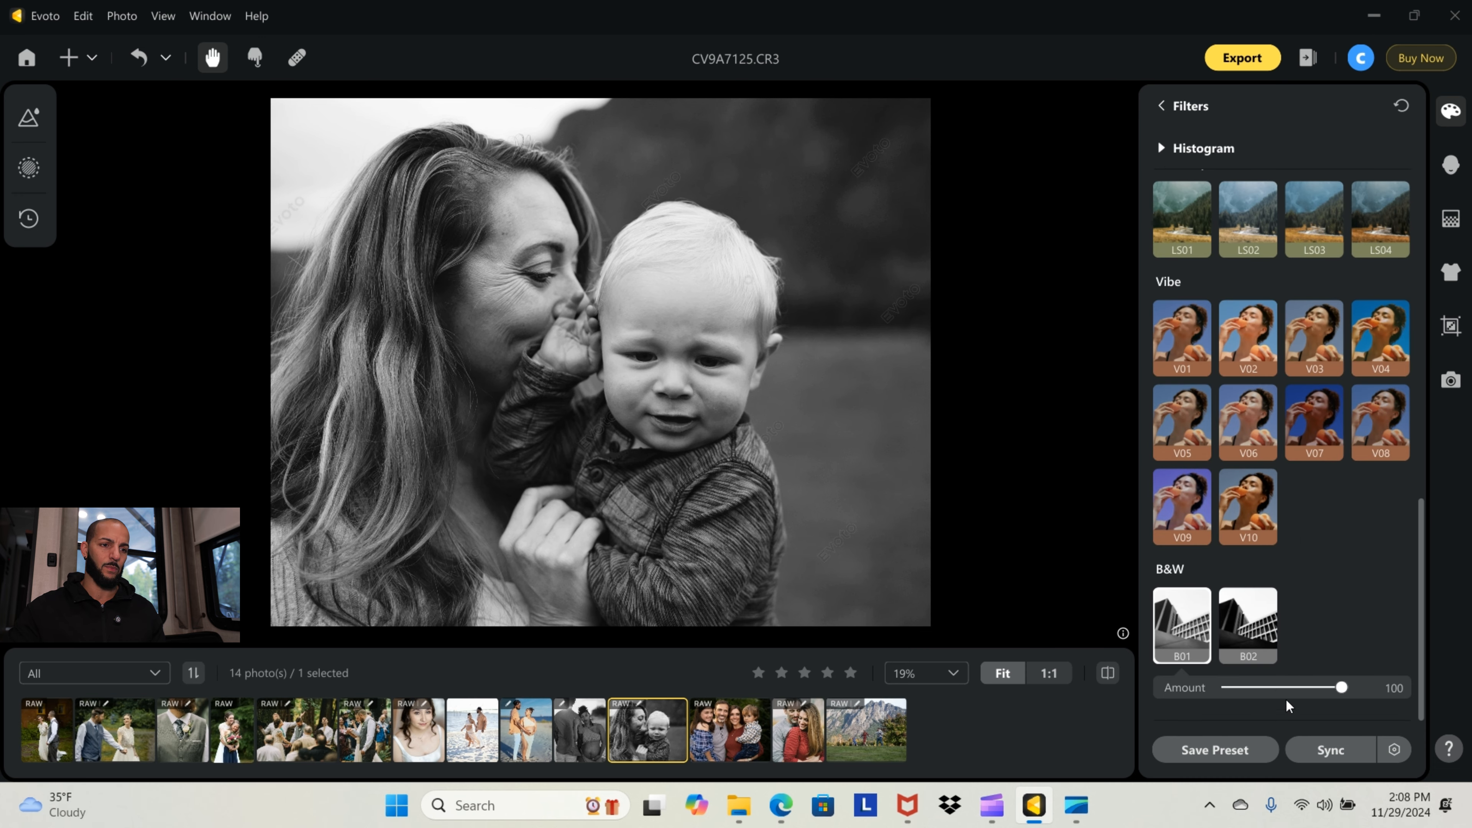
scroll(1286, 705, up, 10)
click(1164, 105)
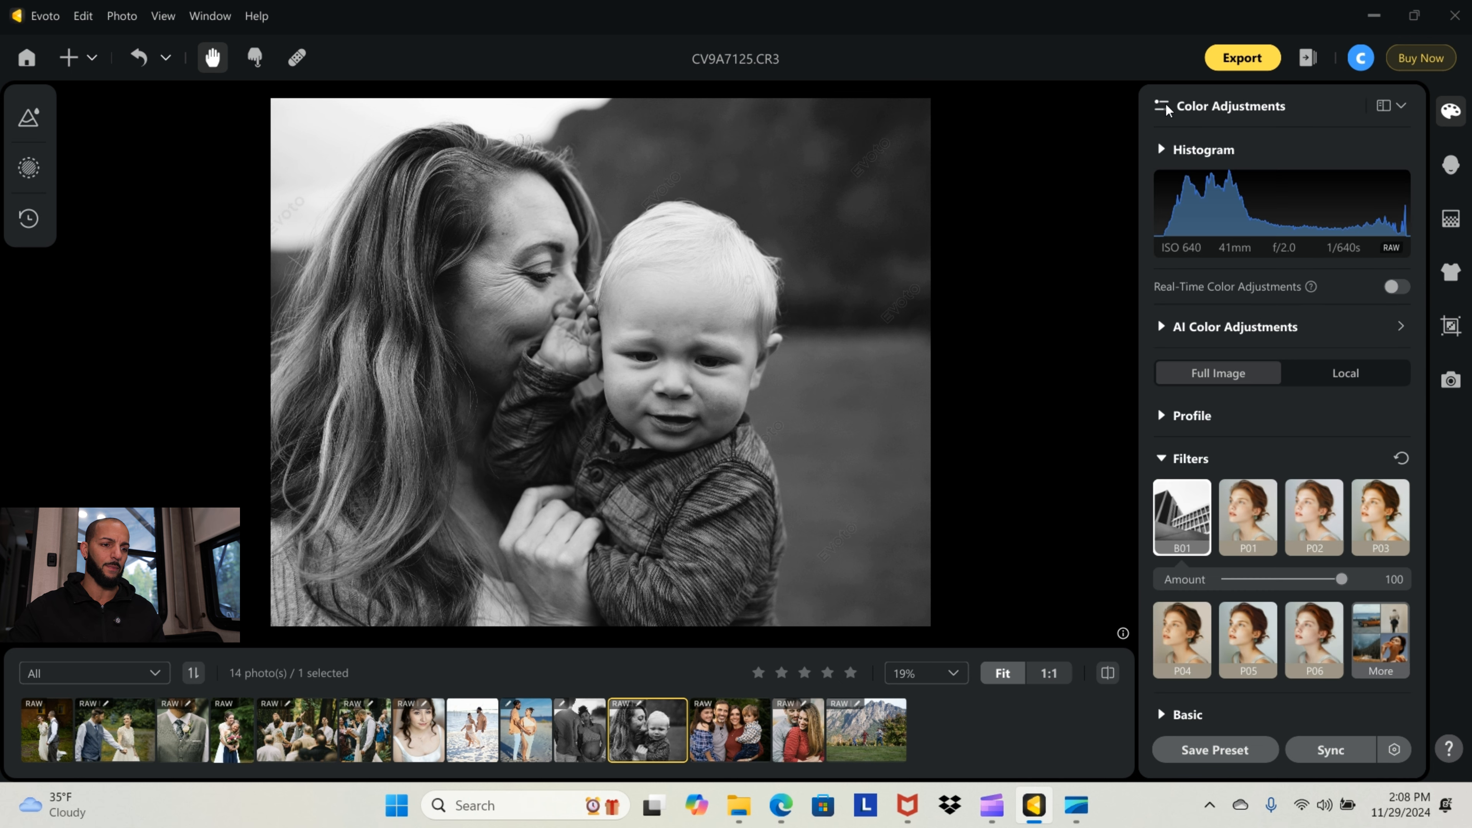
click(1162, 458)
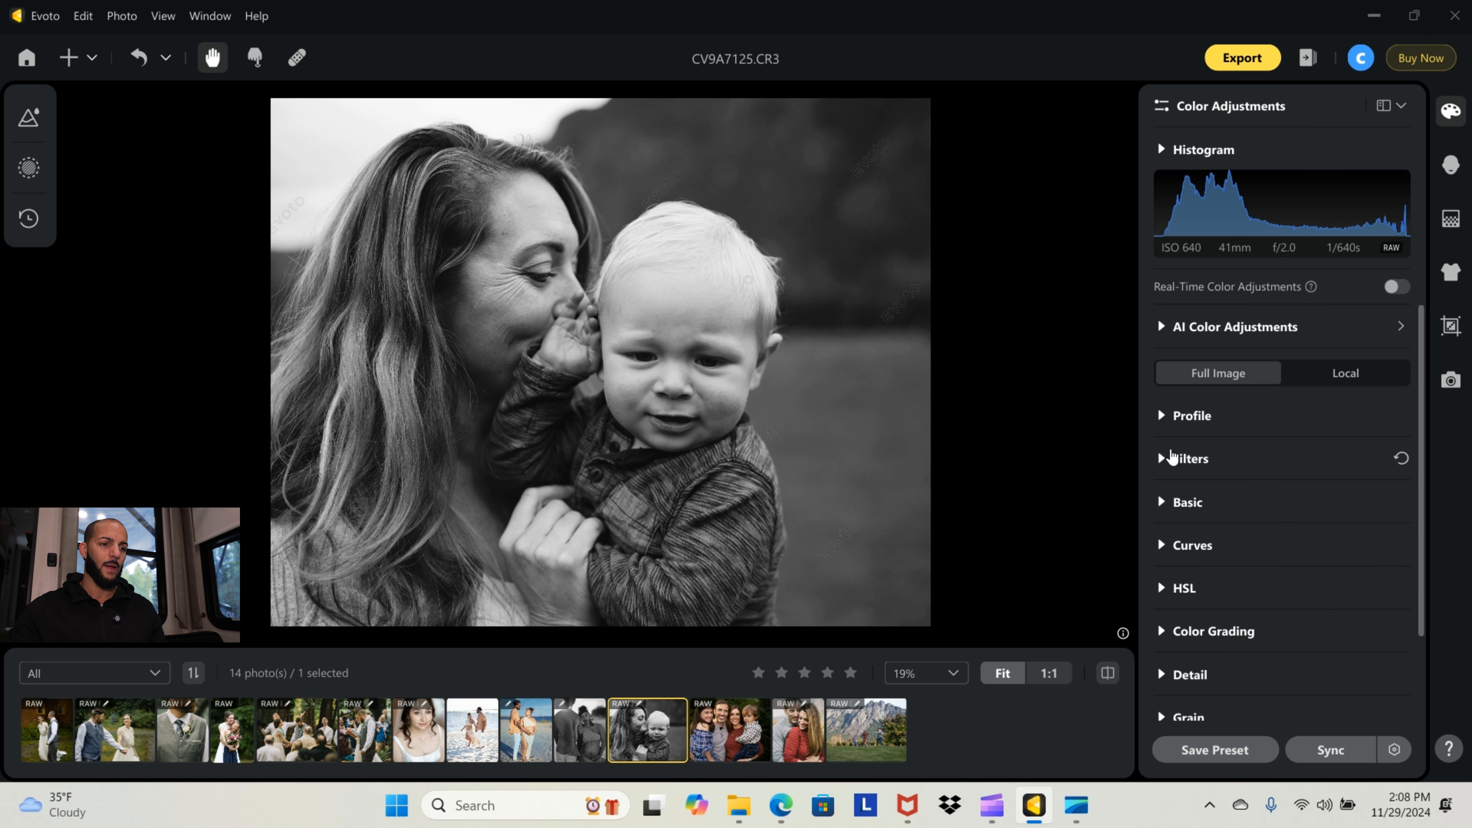
Expand the Basic section and look through its white balance and tone controls
scroll(1168, 400, down, 2)
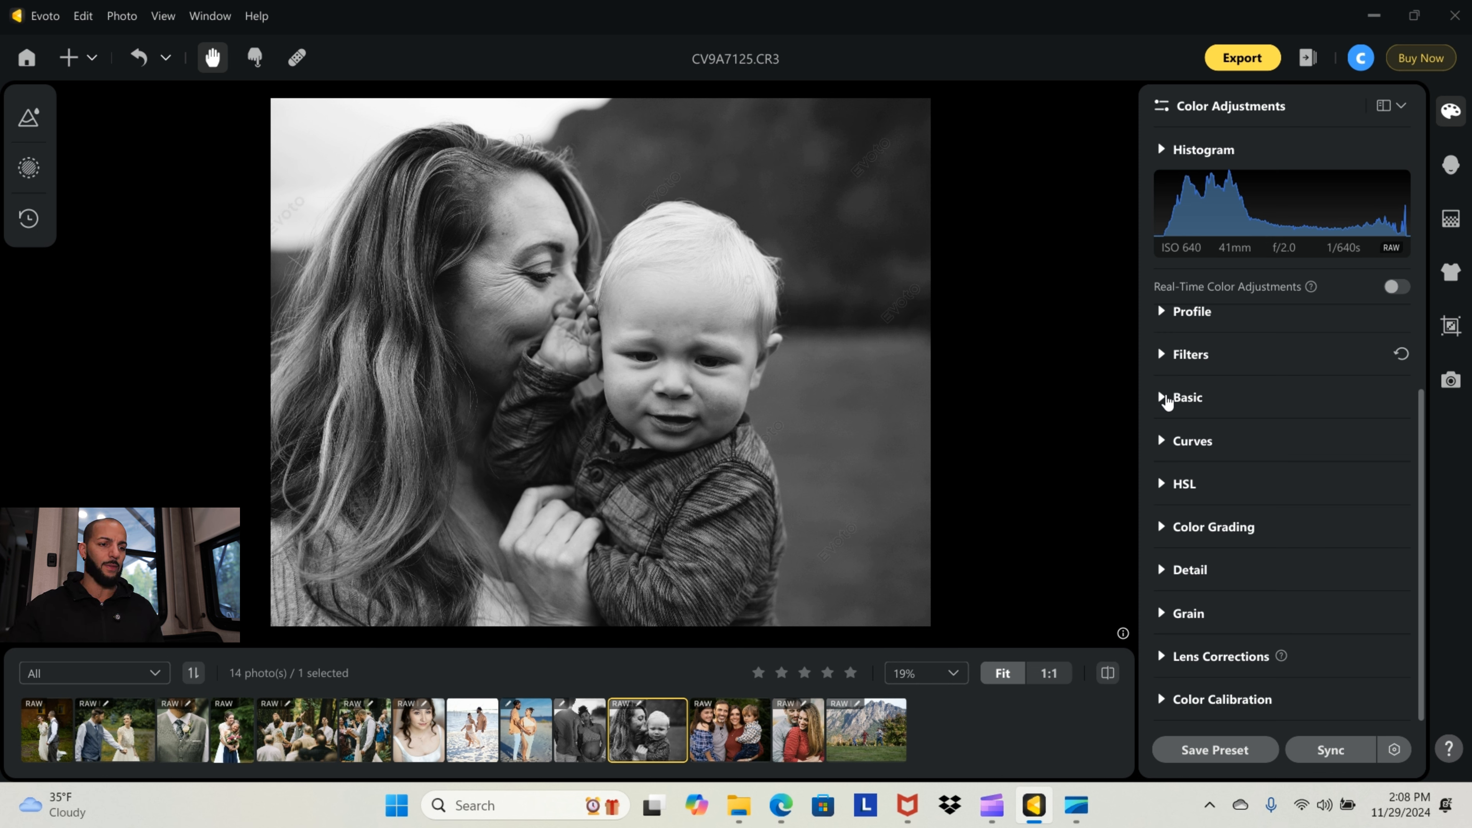
click(1158, 406)
scroll(1196, 444, down, 3)
scroll(1301, 371, up, 5)
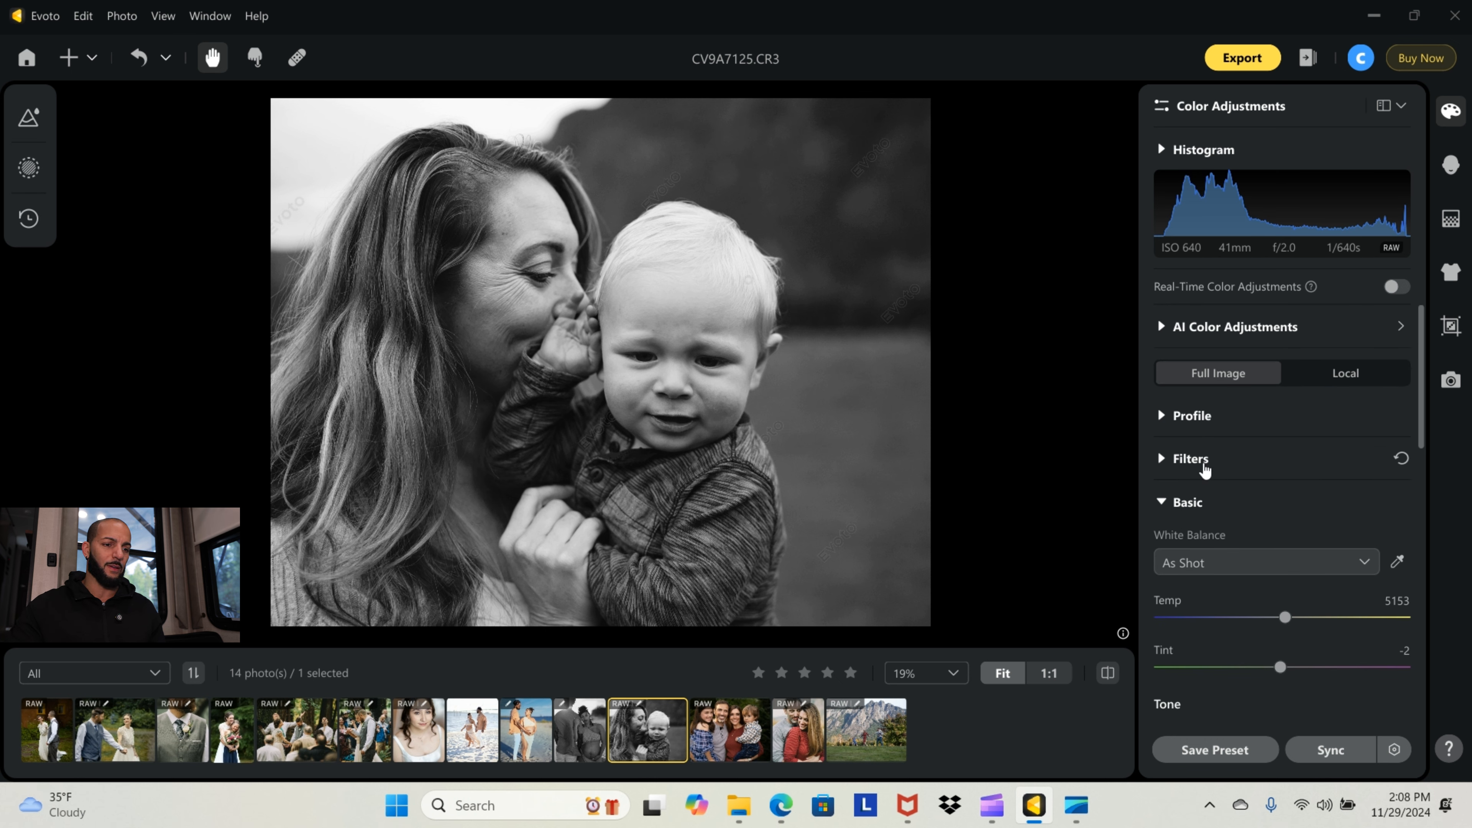
Look through the white balance options in the Basic section and collapse the section
scroll(1205, 470, down, 2)
click(1363, 448)
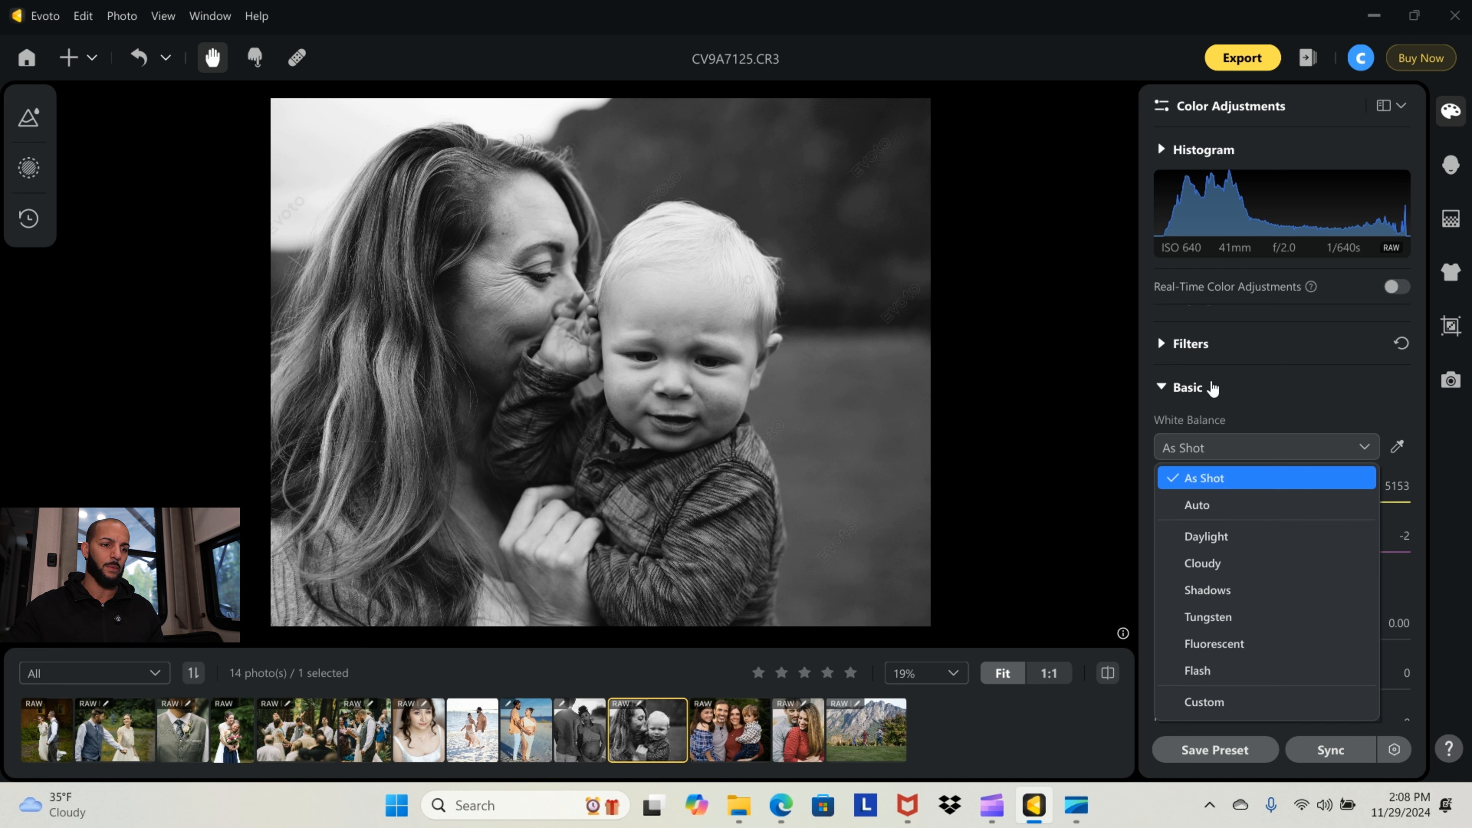
click(1182, 387)
scroll(1176, 389, up, 2)
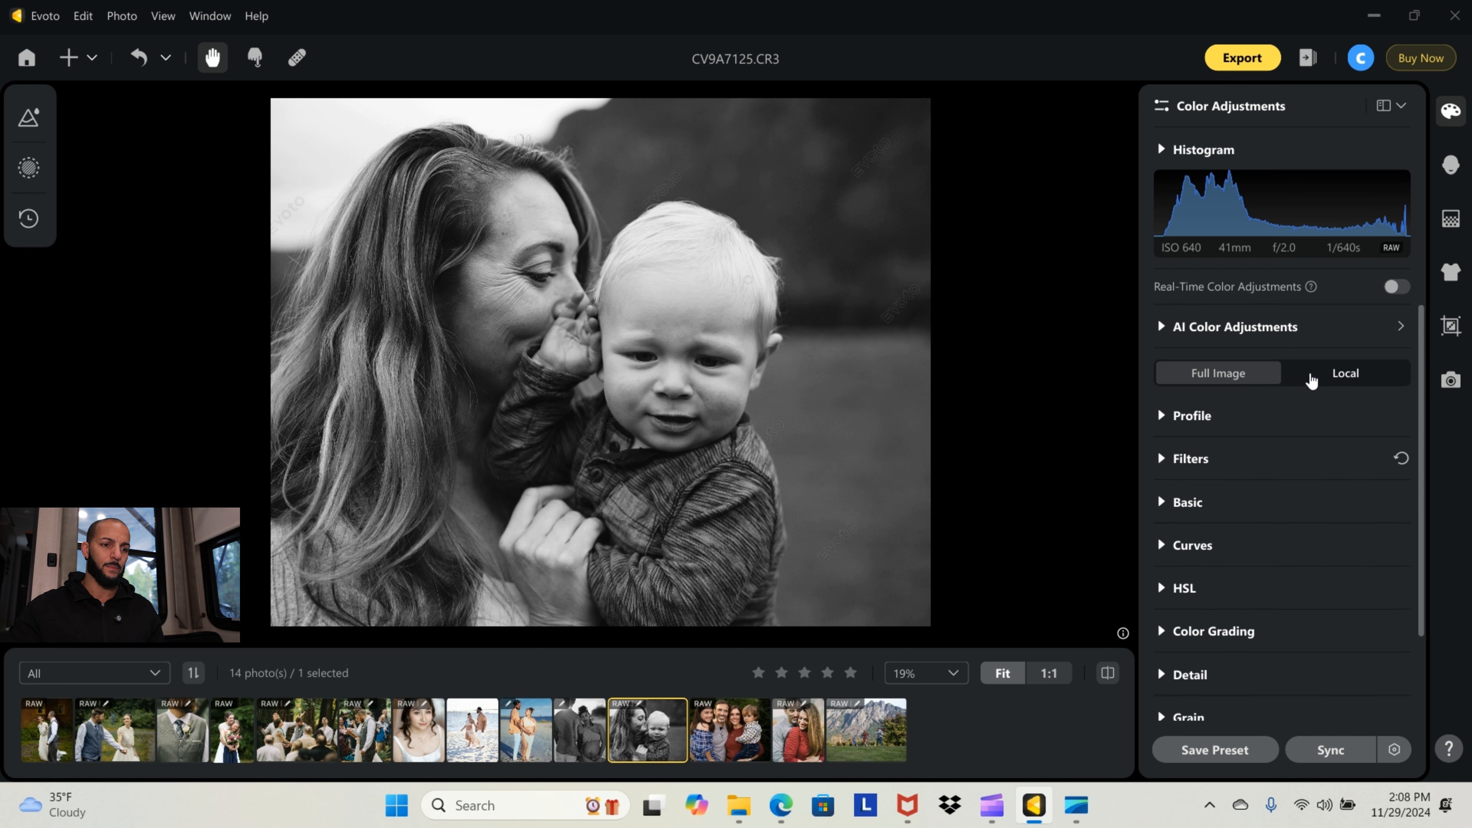
Keep the Standard color profile and undo the black-and-white filter on the mother and child photo
click(1160, 416)
click(1261, 456)
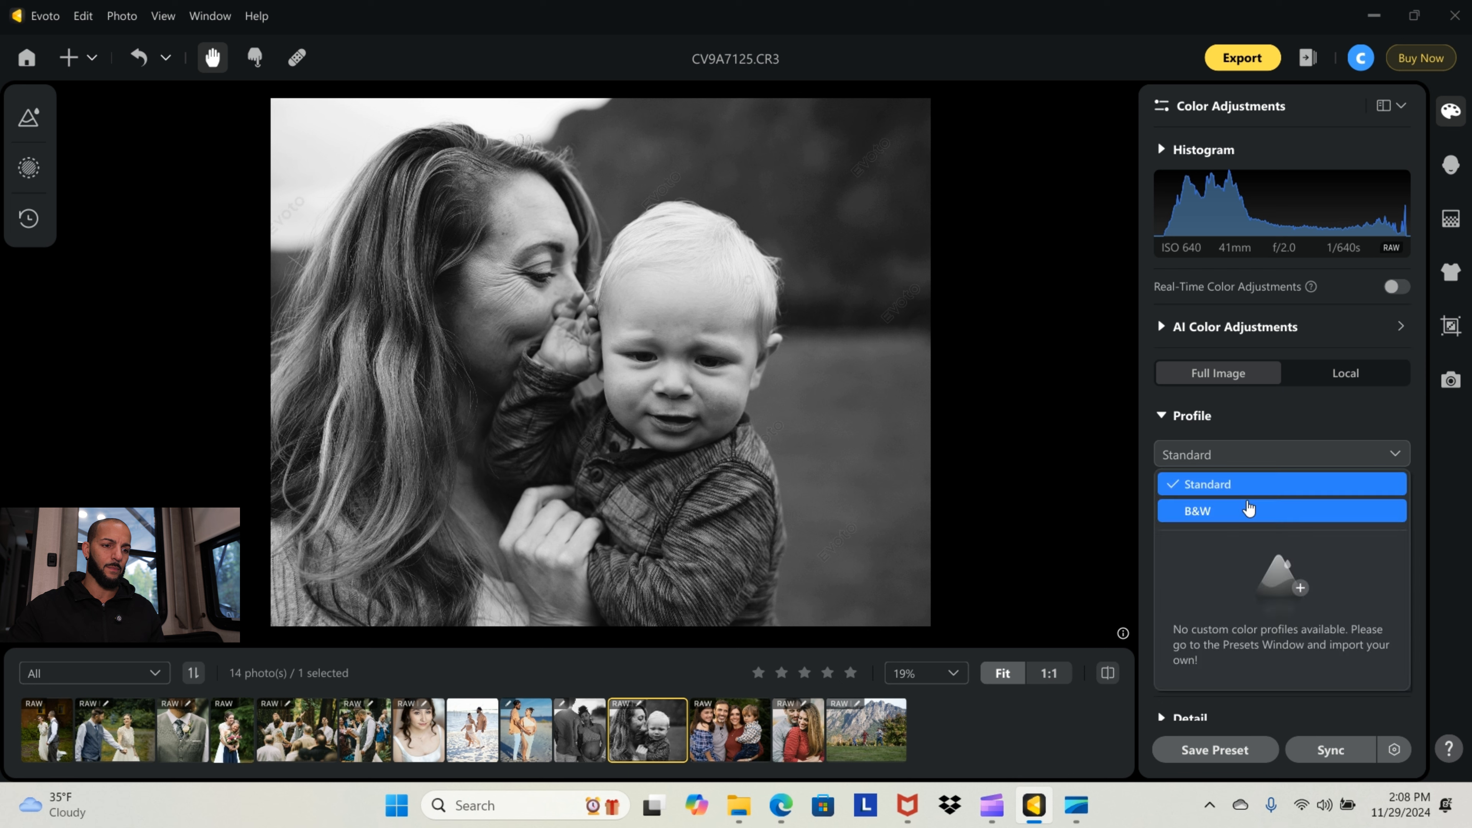
click(1239, 484)
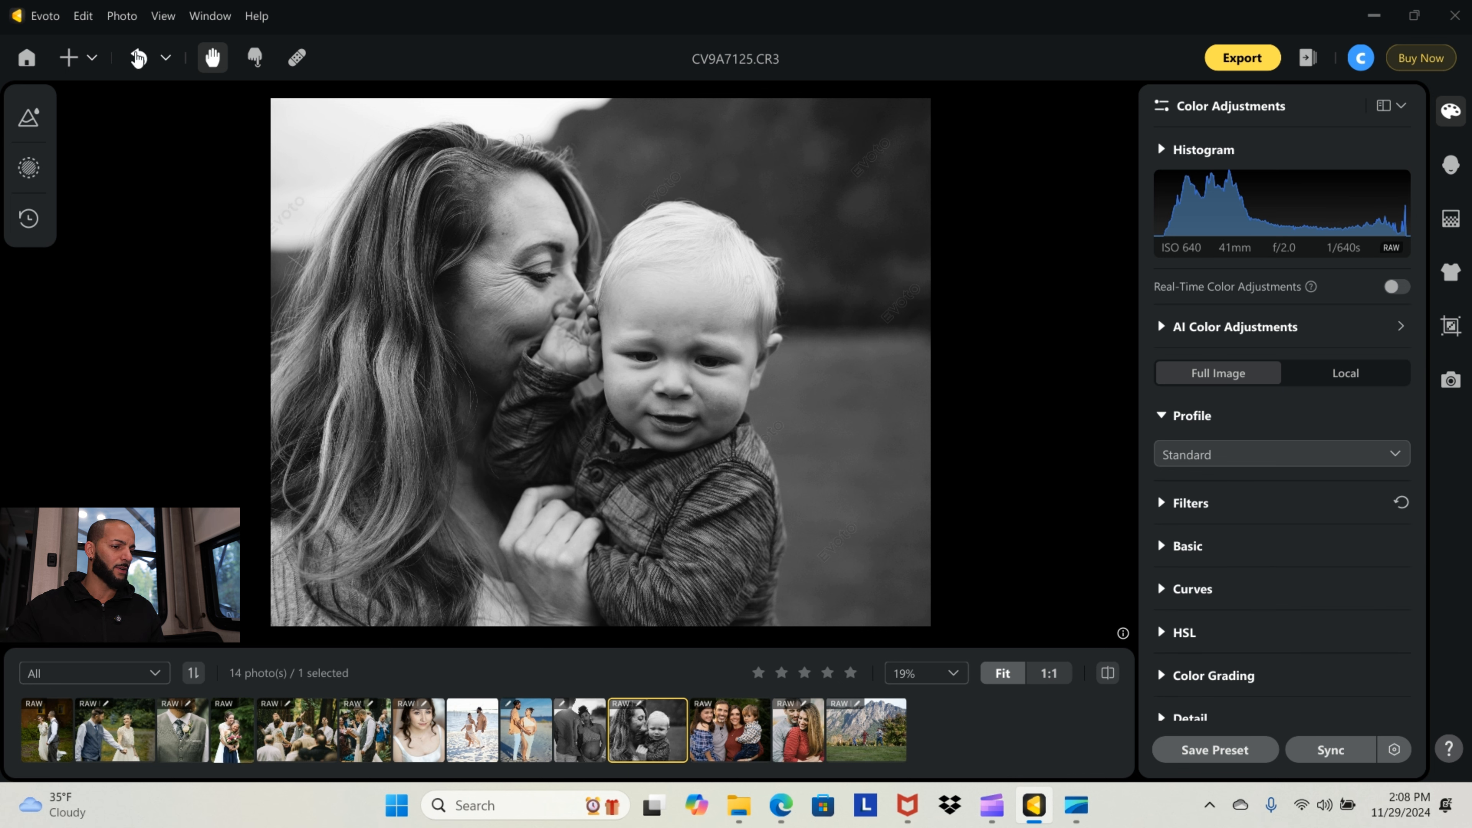
click(138, 58)
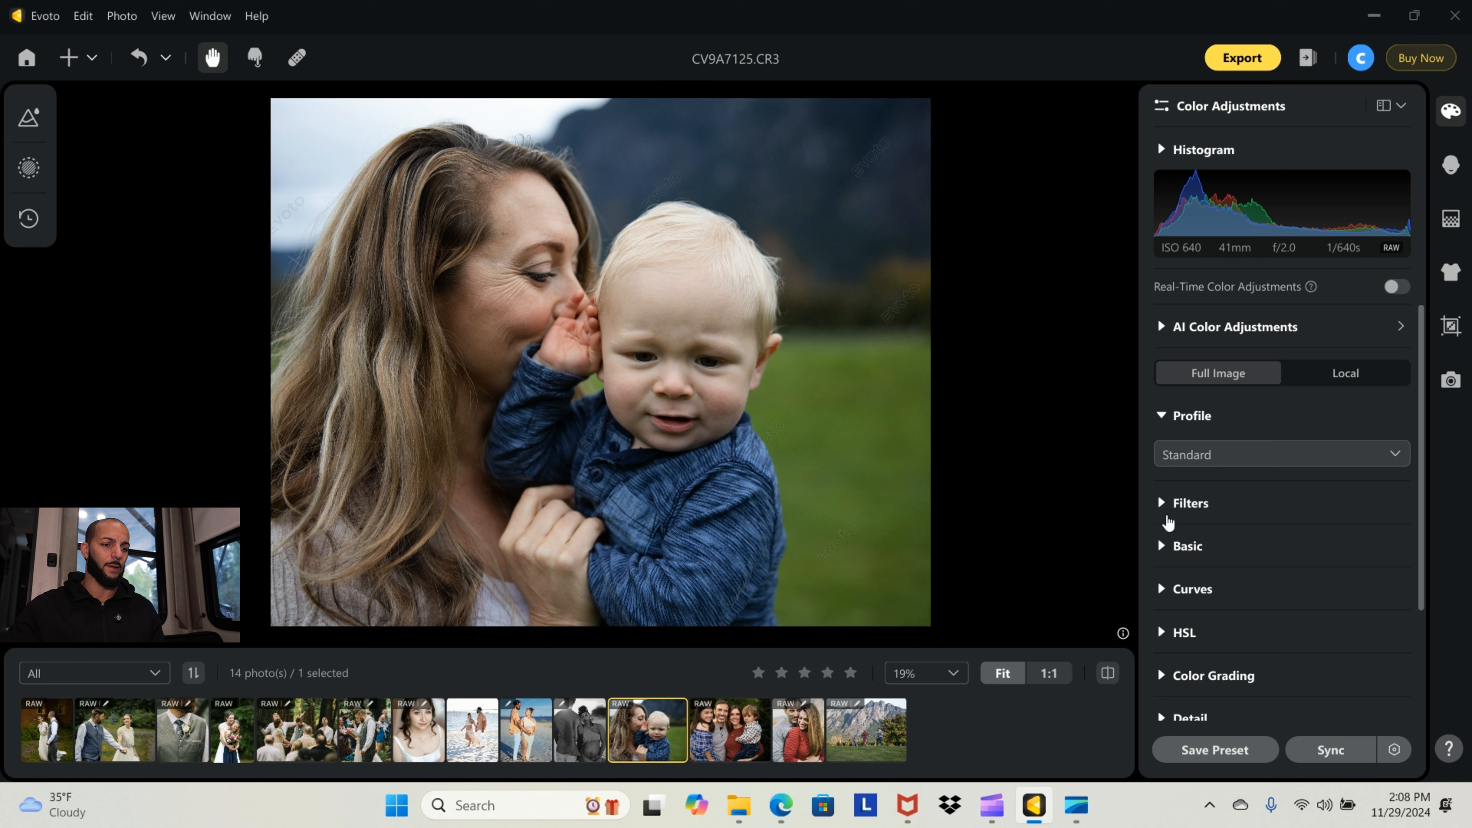
Try the Auto white balance on the photo and look through the other white balance options
click(1166, 549)
scroll(1165, 554, down, 3)
click(1360, 388)
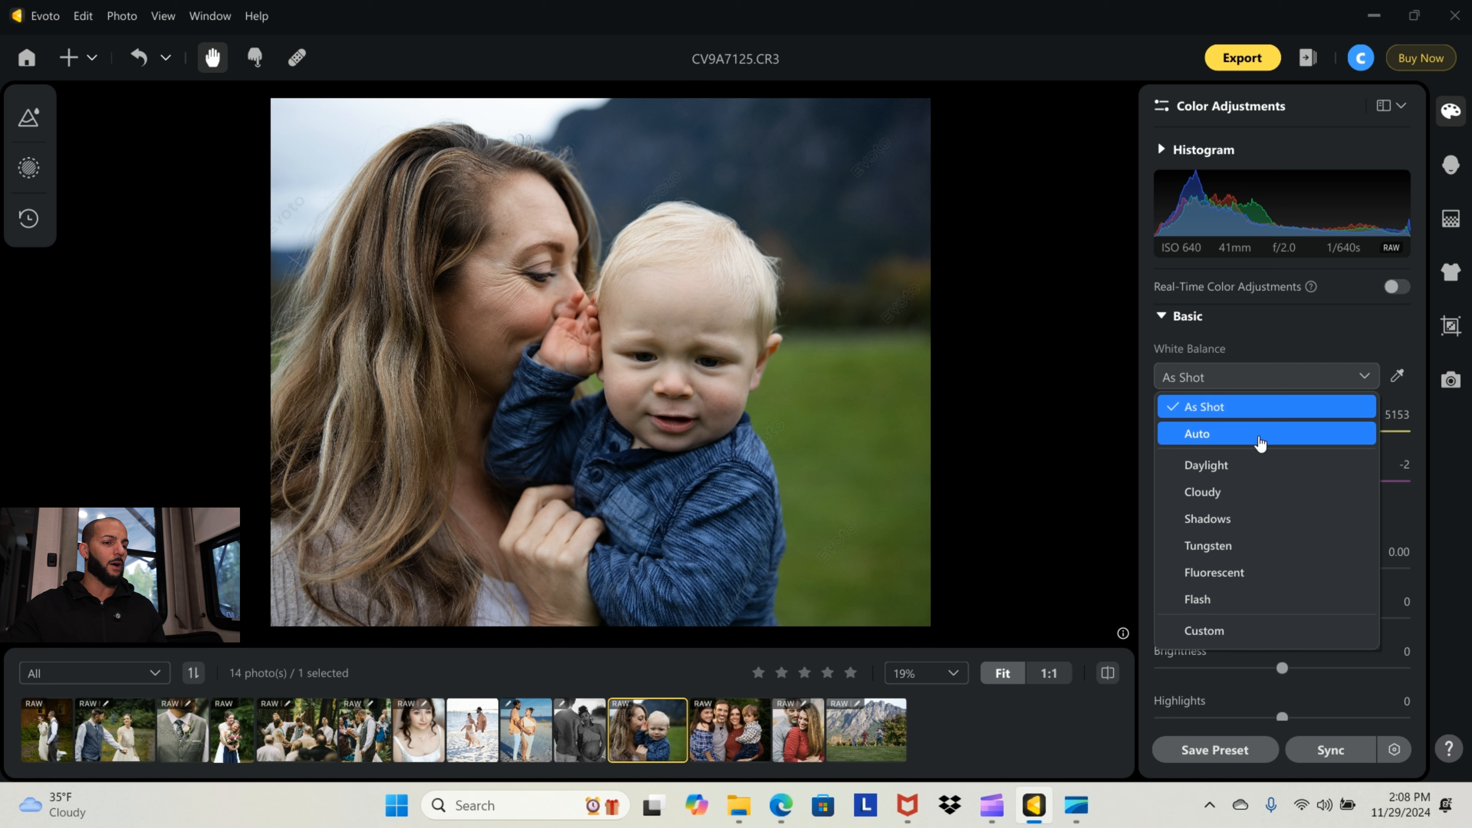
click(1250, 435)
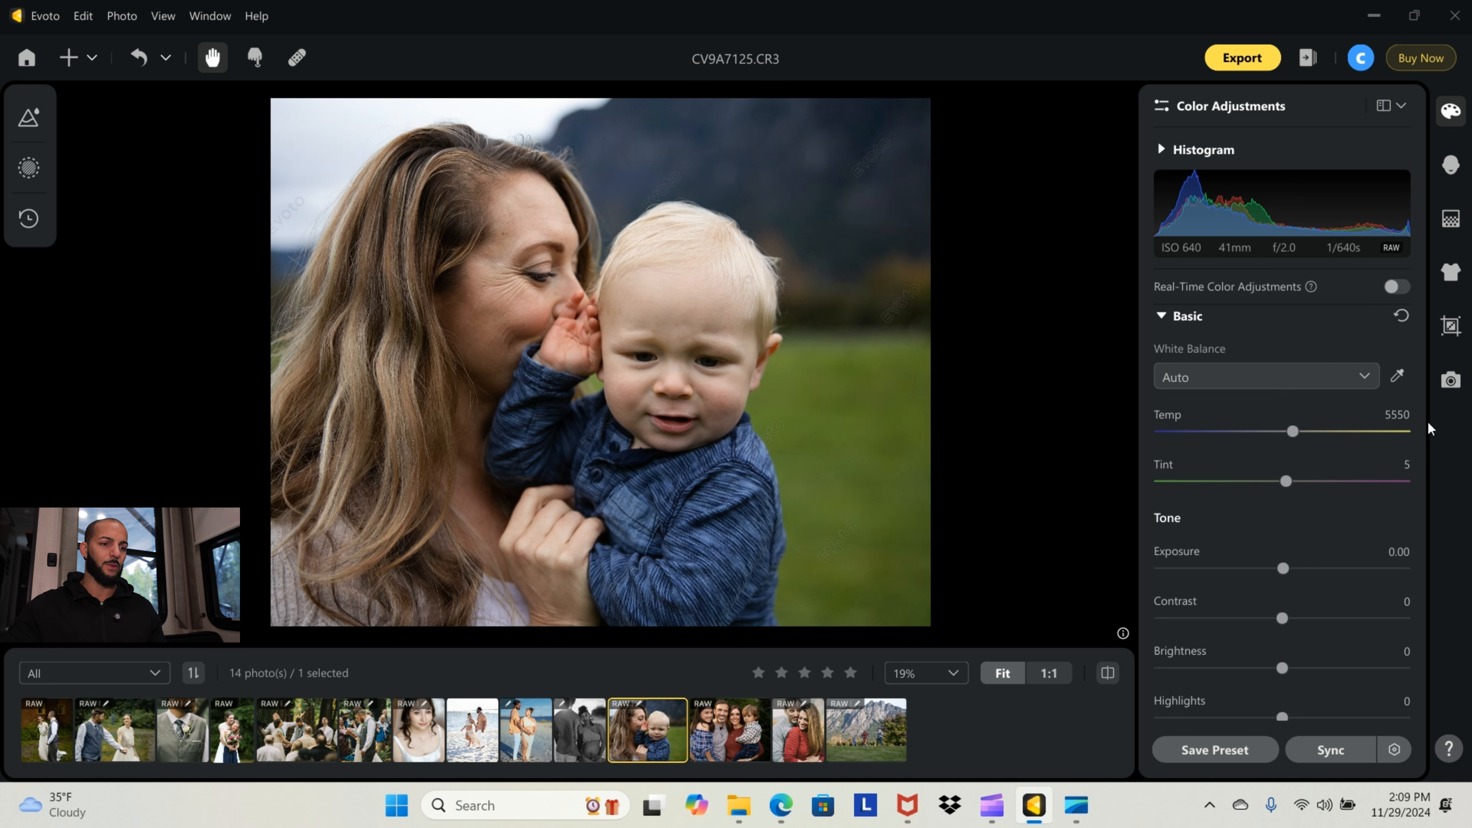
click(1362, 377)
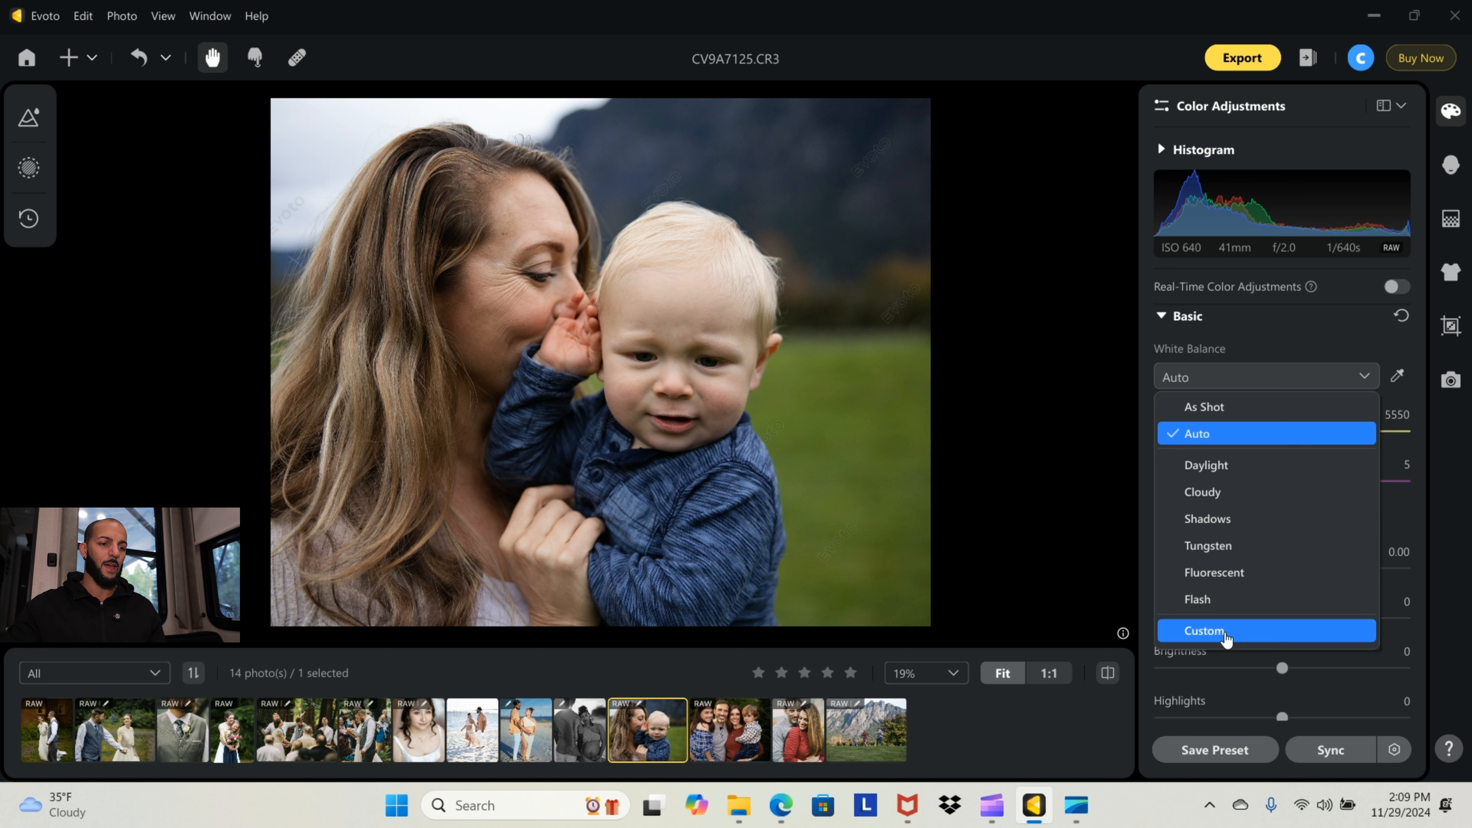
click(1404, 537)
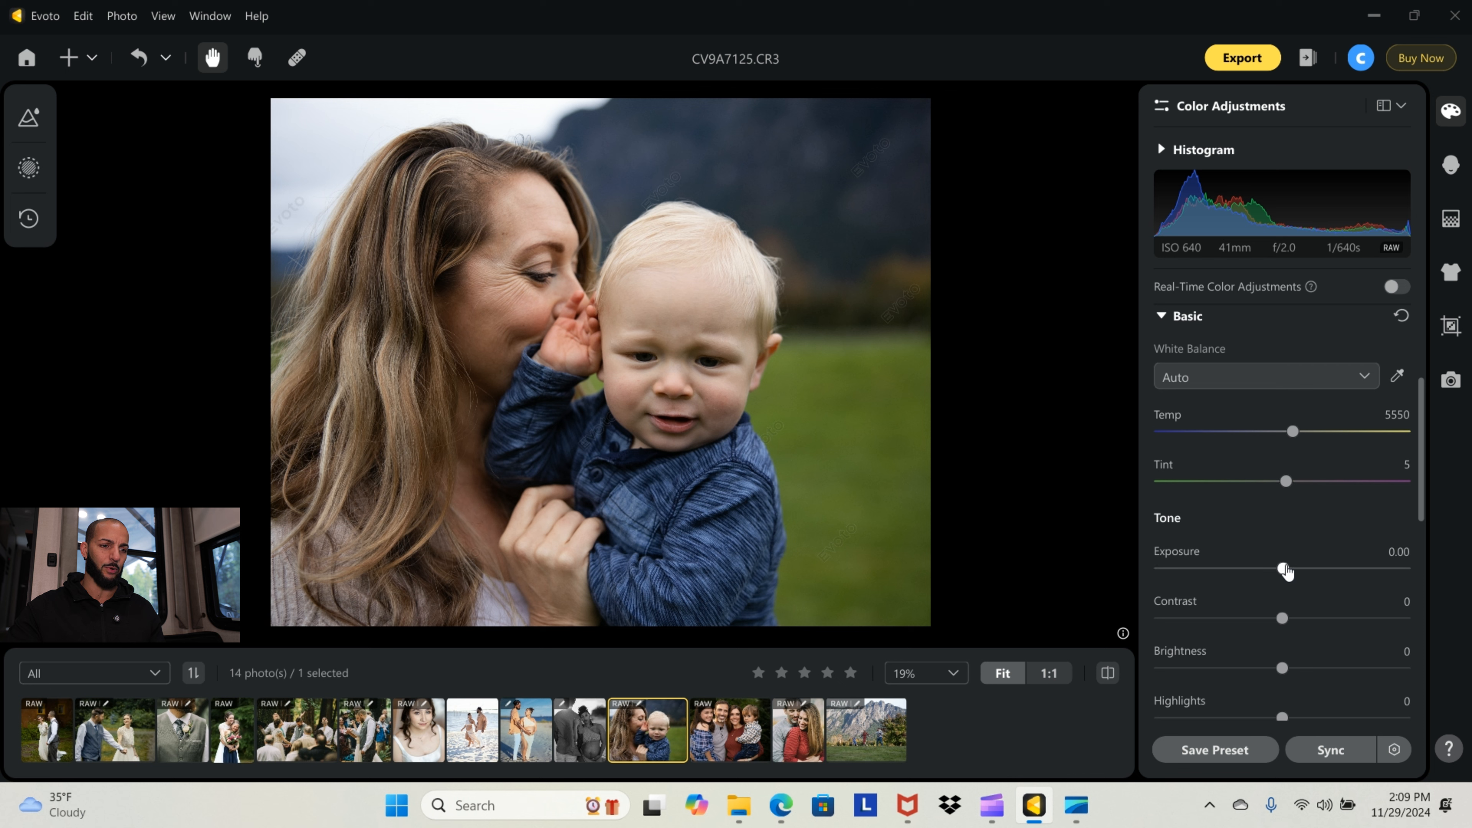
Try an exposure of 0.70 with the white balance at Custom and at Daylight
drag(1284, 568, 1305, 566)
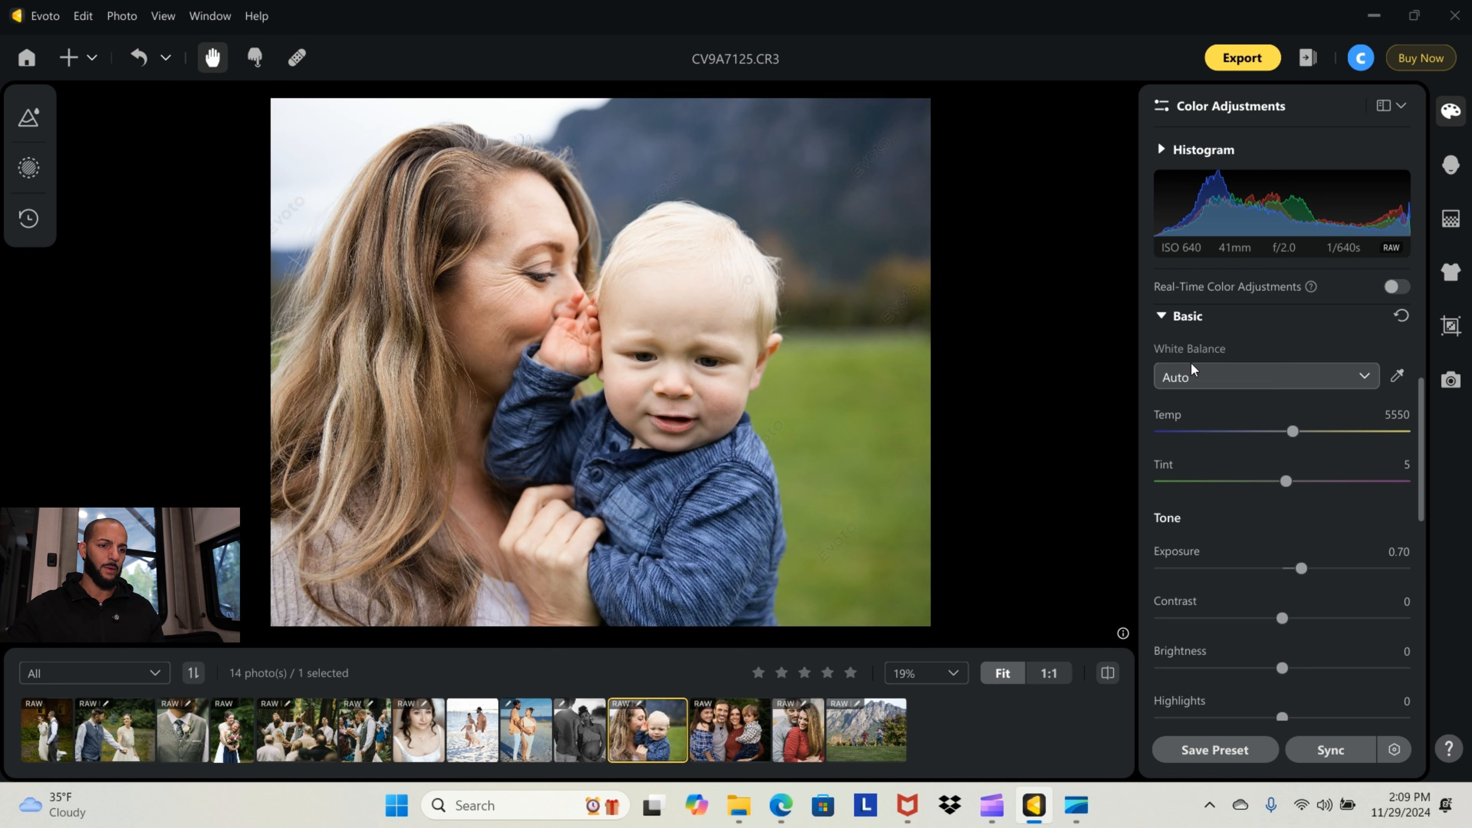
click(1358, 387)
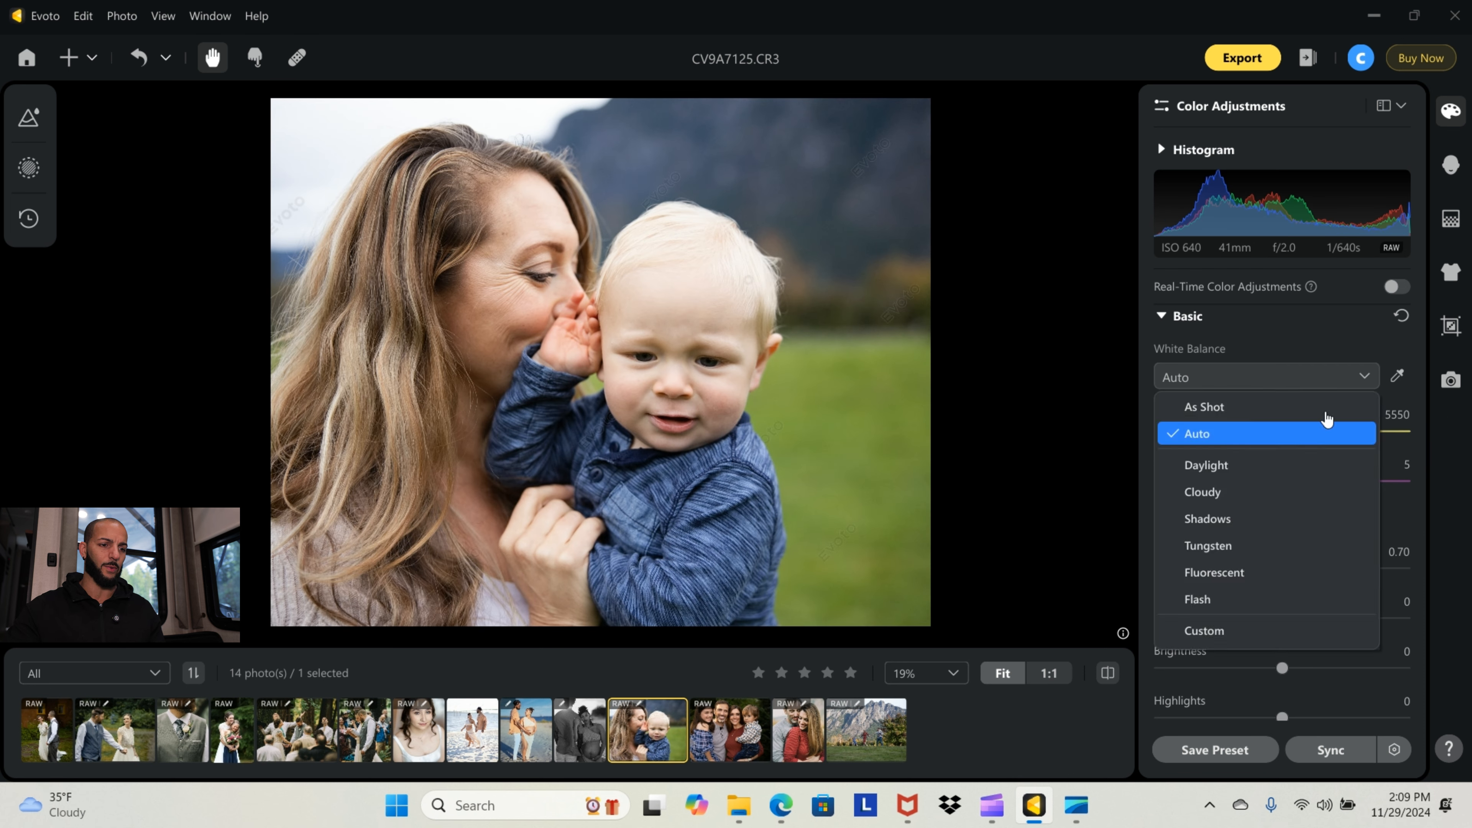
click(1258, 630)
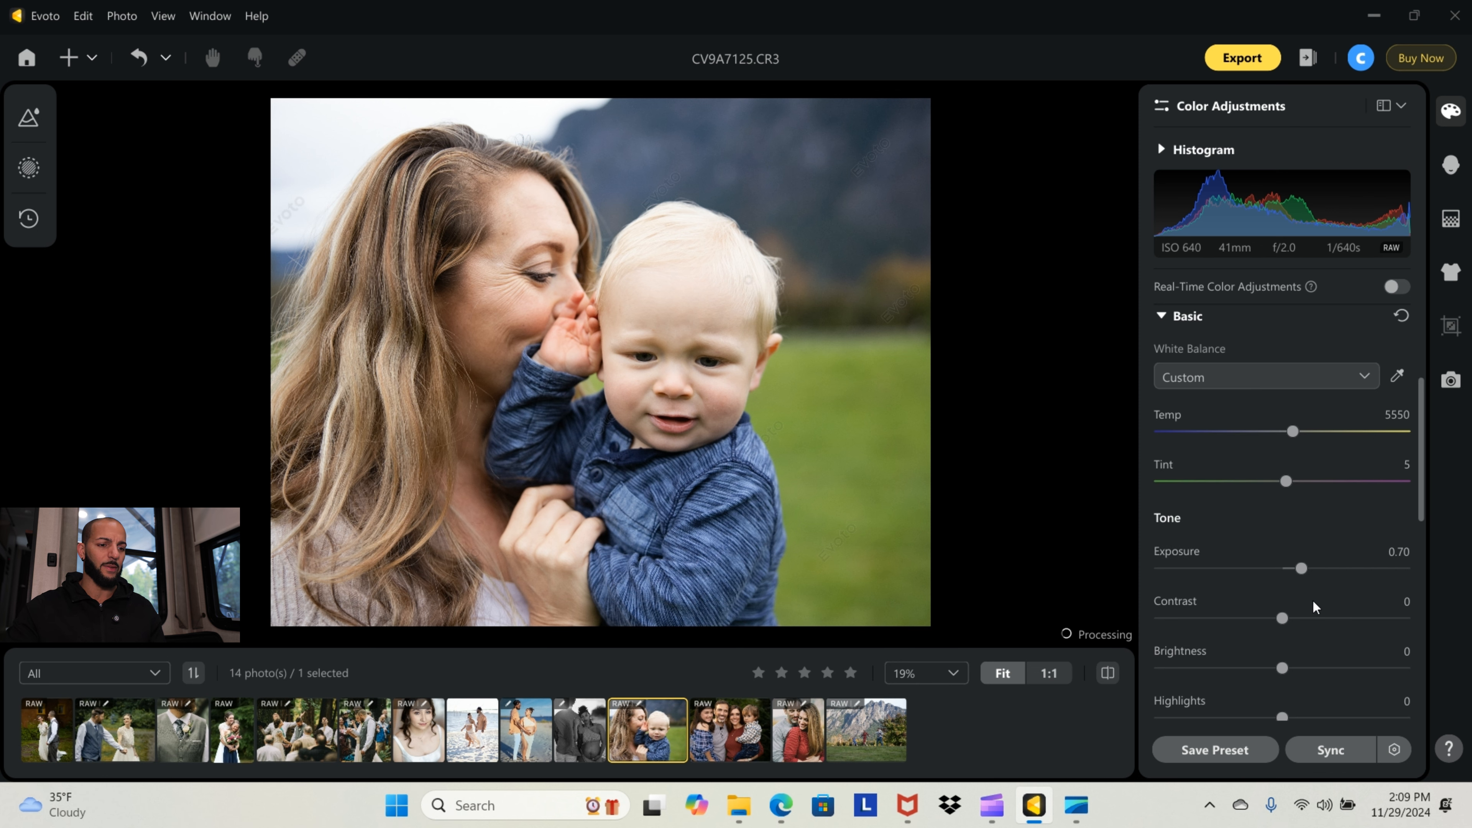
click(1344, 383)
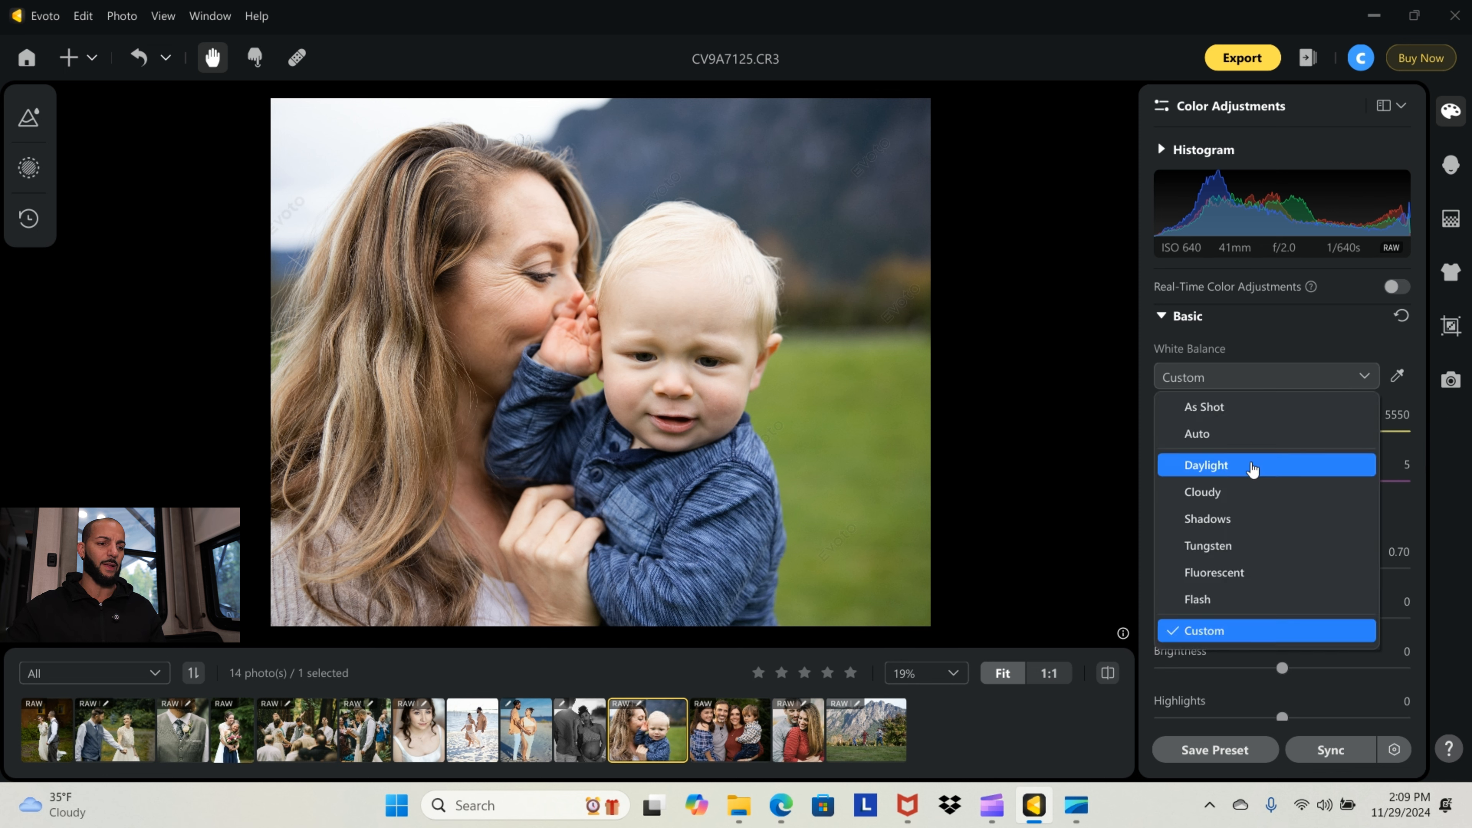
click(1255, 465)
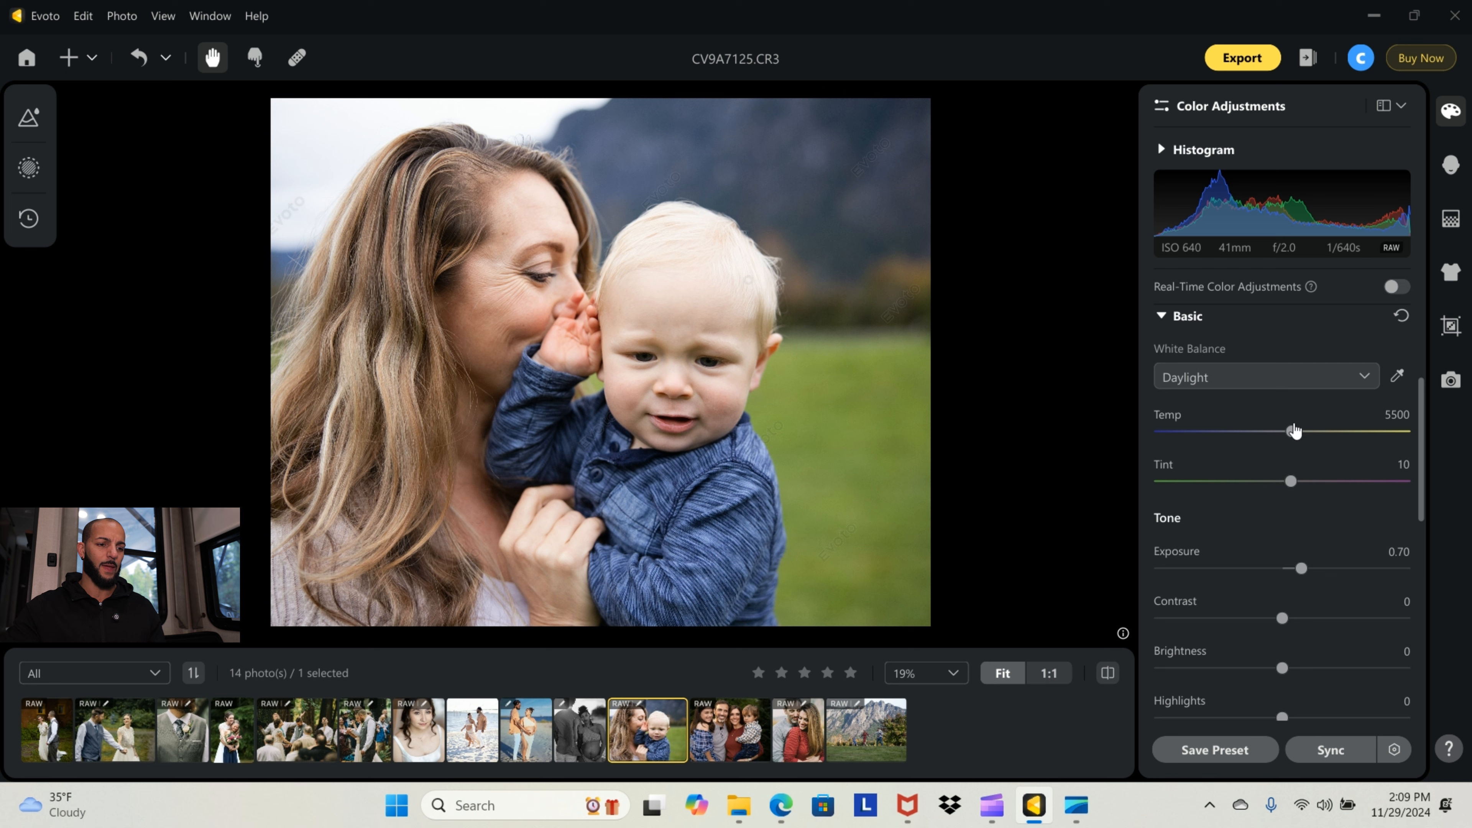
Try contrast at 38 and 48, with the white balance set to Custom
drag(1282, 618, 1331, 618)
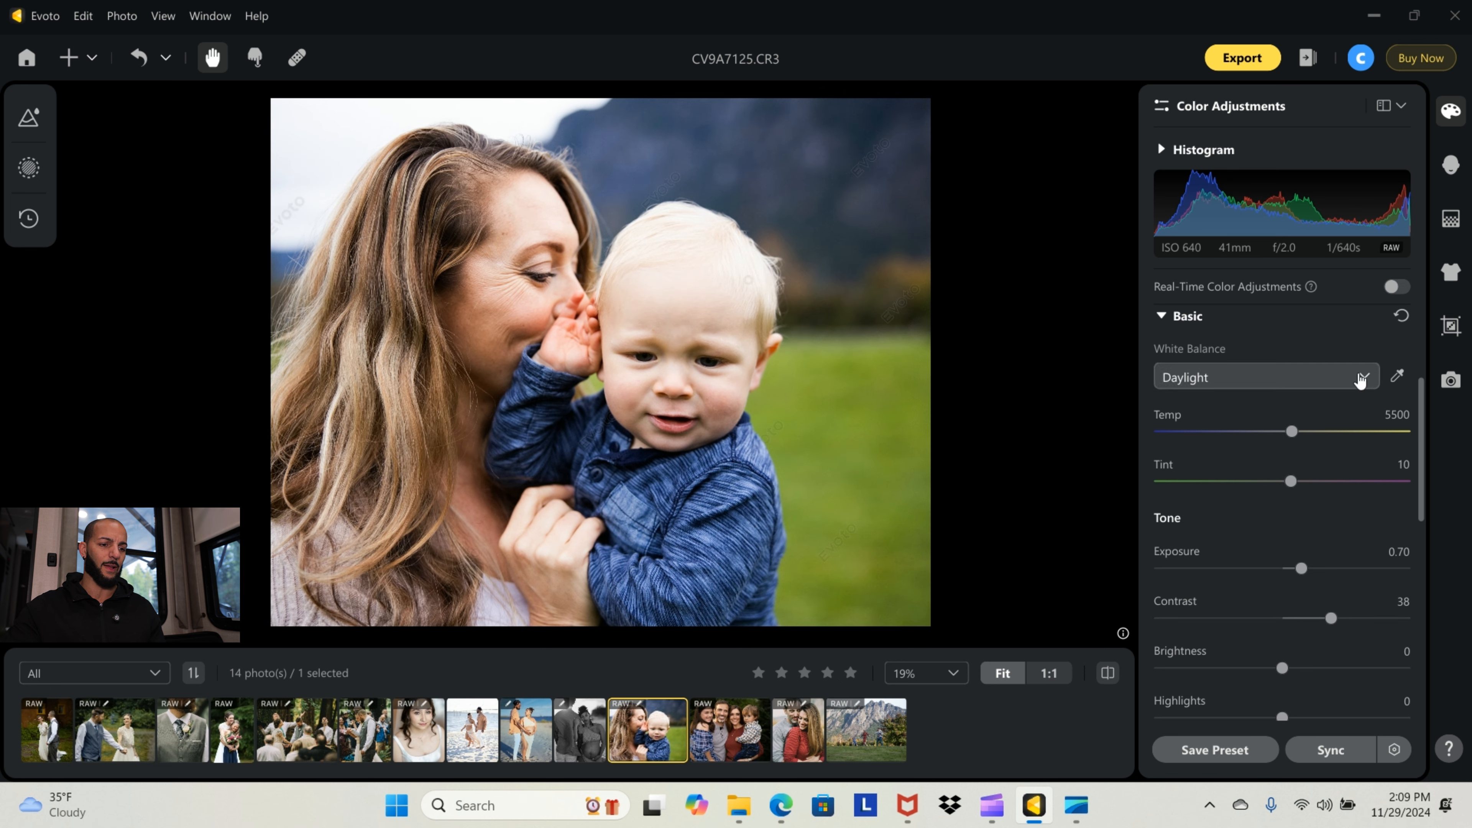
click(1356, 378)
click(1274, 627)
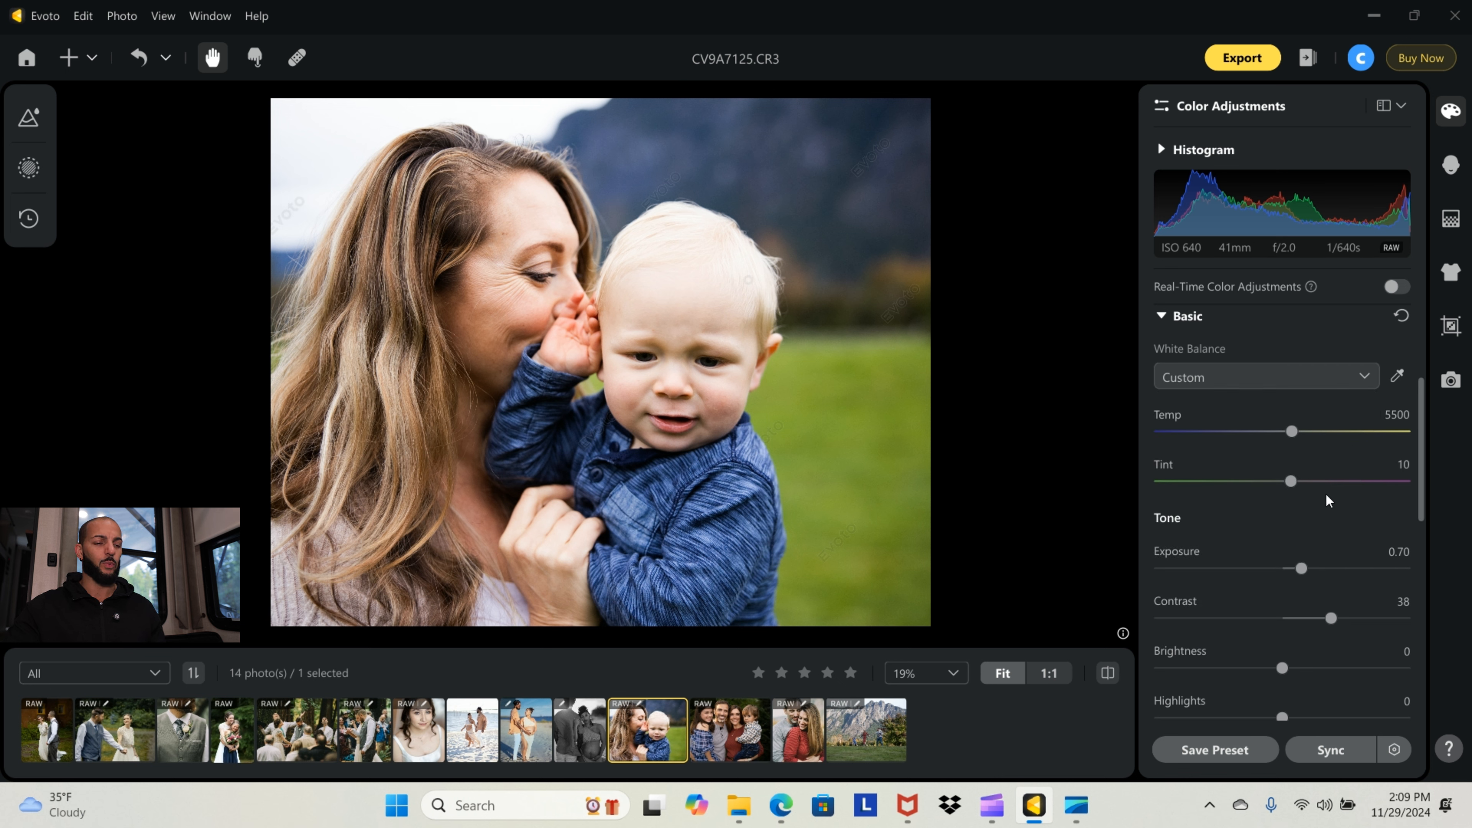
mouse_move(1331, 625)
mouse_down()
mouse_move(1242, 615)
mouse_move(1343, 621)
mouse_up()
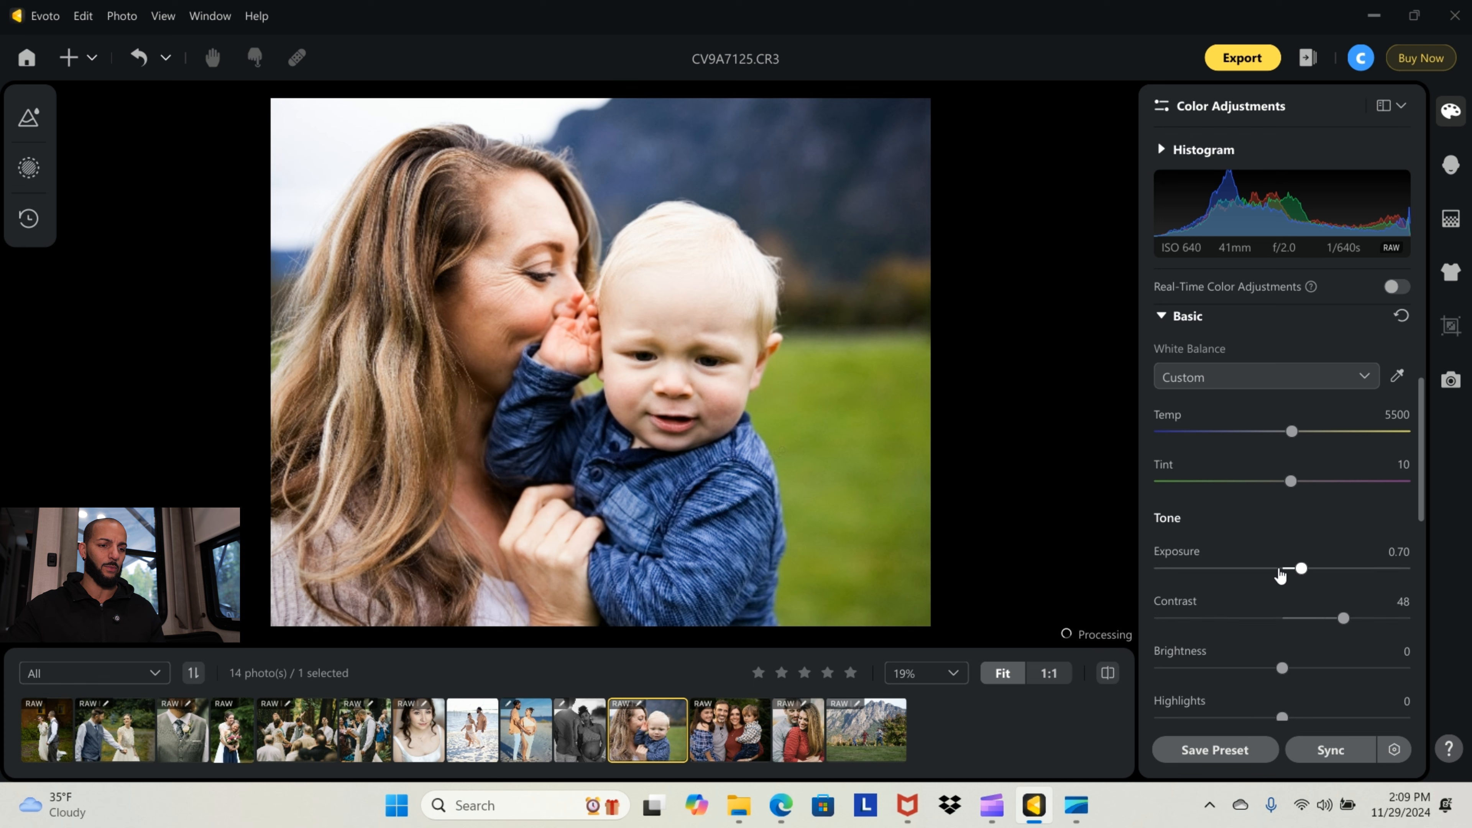
Try exposure -0.75, tint 63 and temp 4149, and undo all the Basic adjustments on the photo
drag(1281, 575, 1262, 569)
drag(1291, 480, 1336, 481)
drag(1291, 431, 1262, 432)
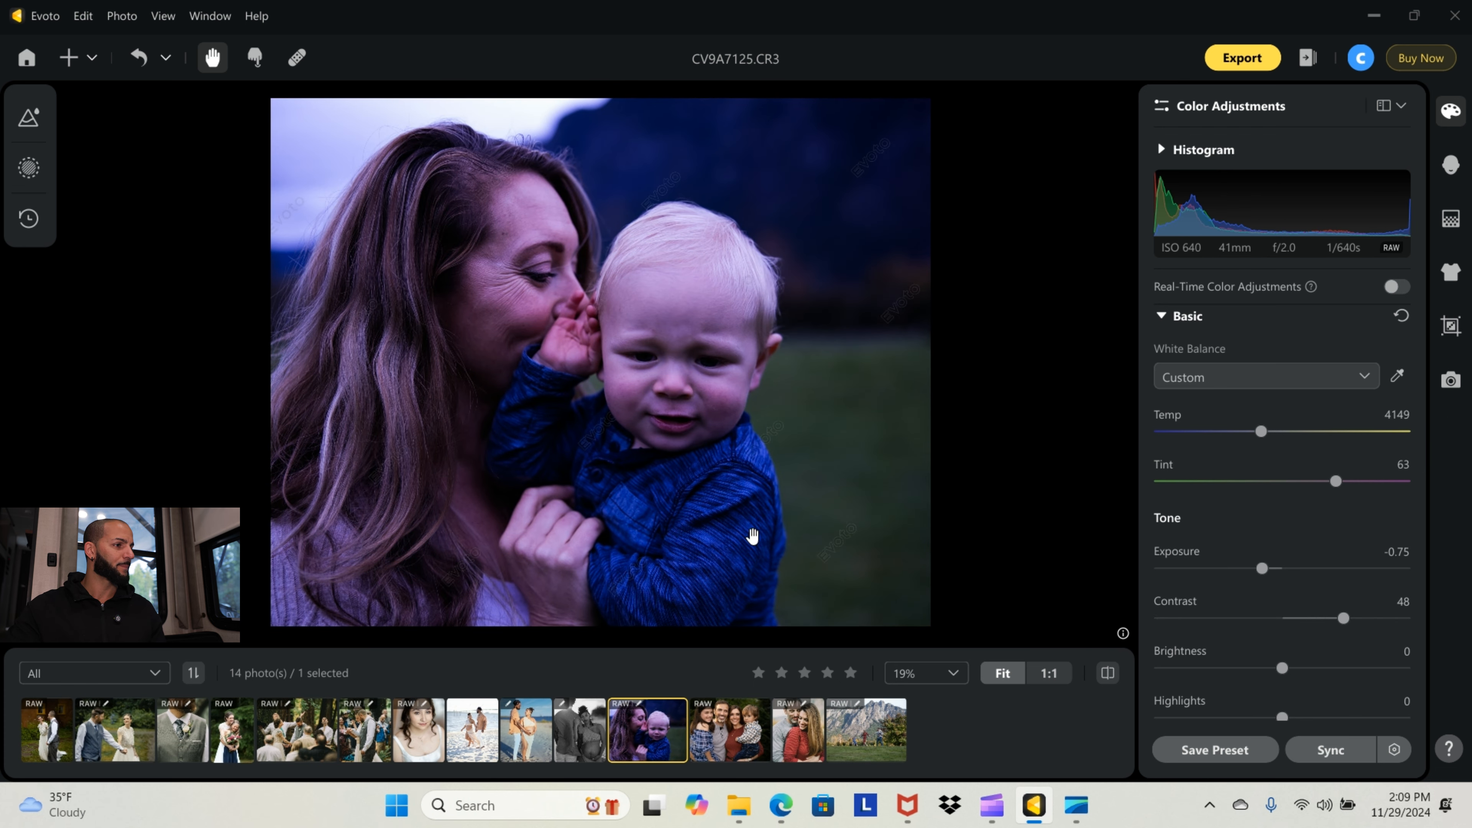
click(140, 59)
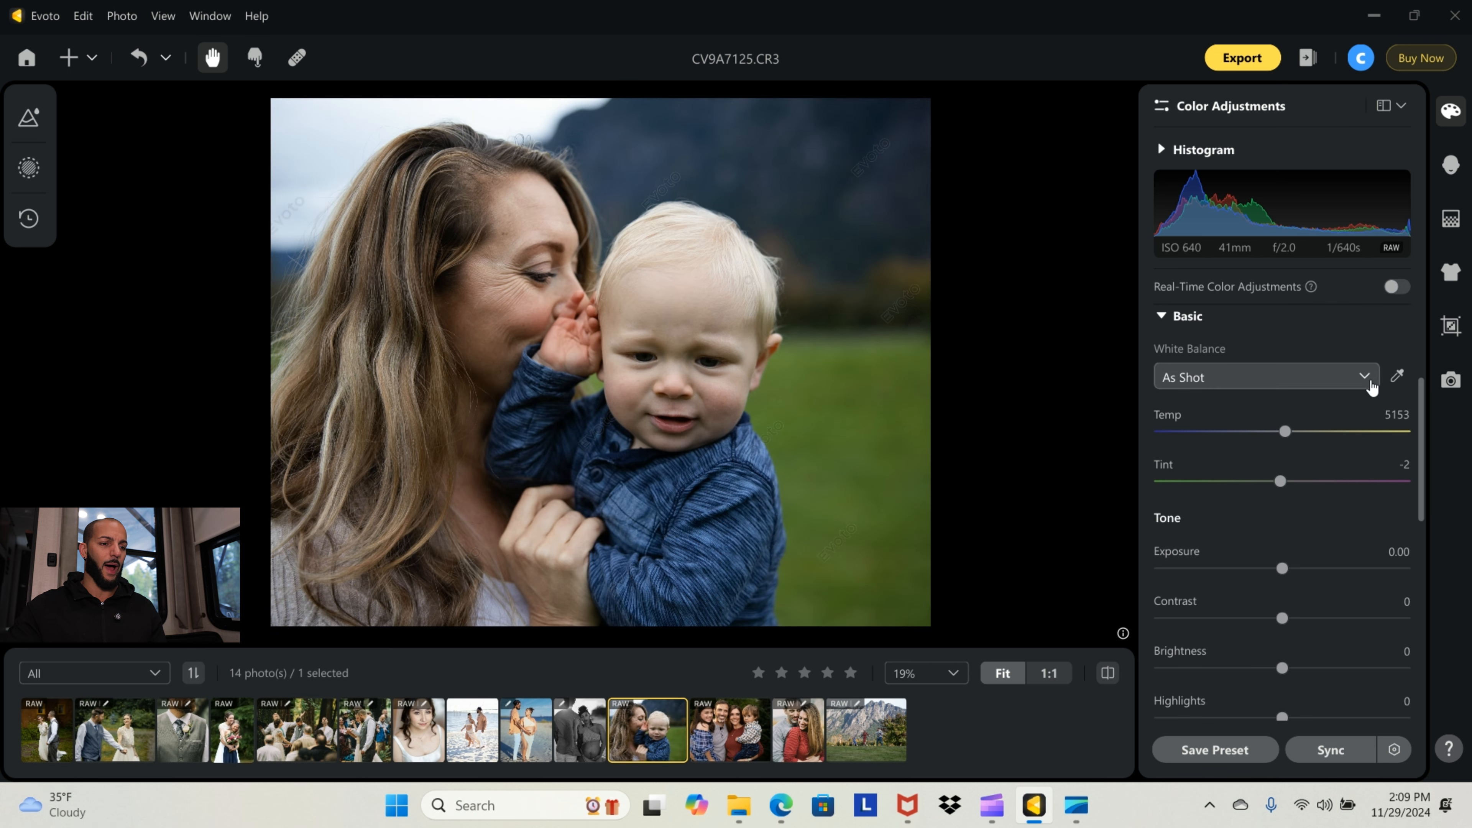
Examine the white balance options and the tone, clarity, vibrance and saturation controls in the Basic section
click(1352, 387)
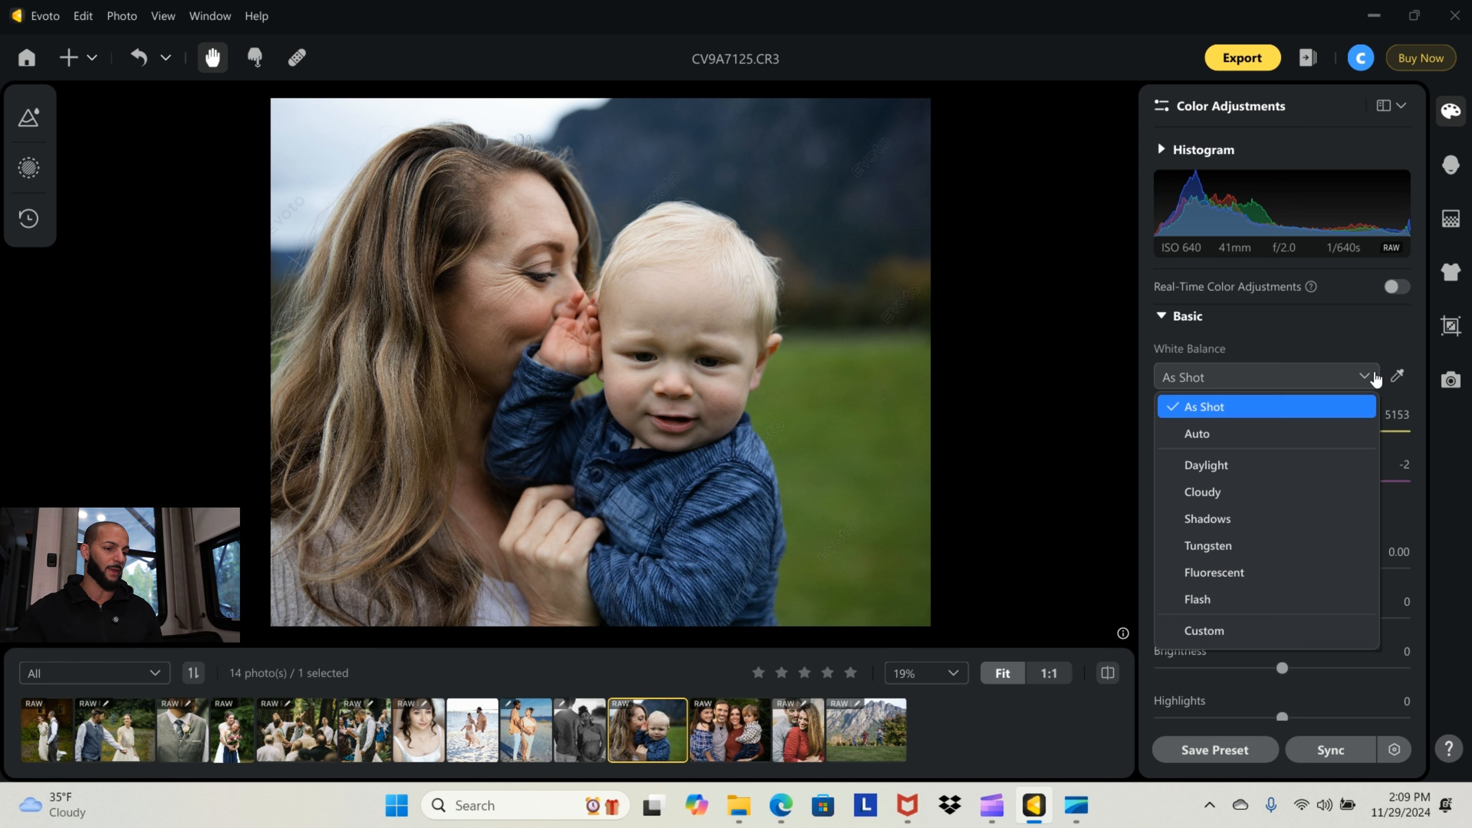
click(1377, 378)
scroll(1279, 487, down, 2)
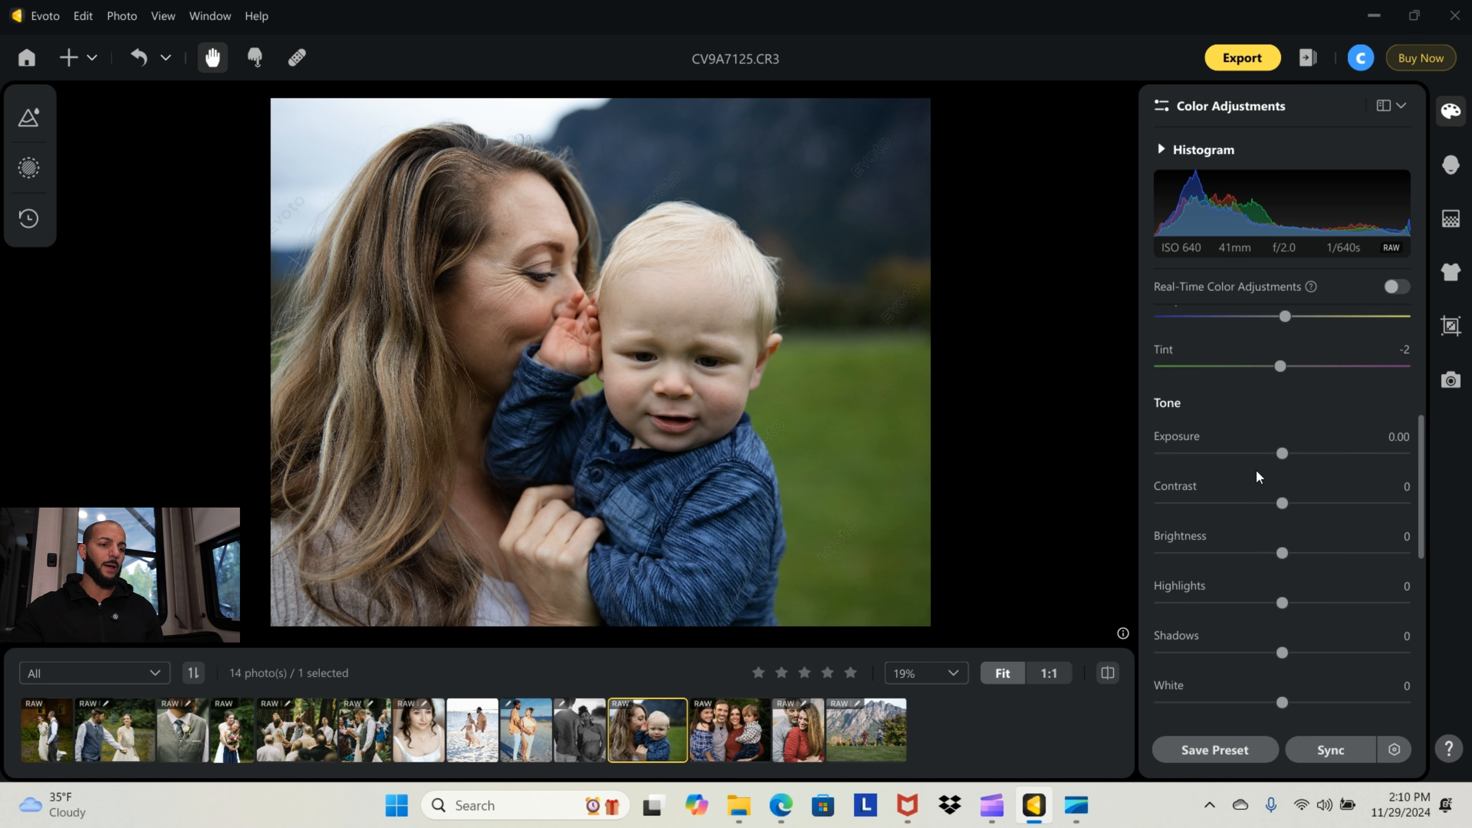
scroll(1292, 474, down, 6)
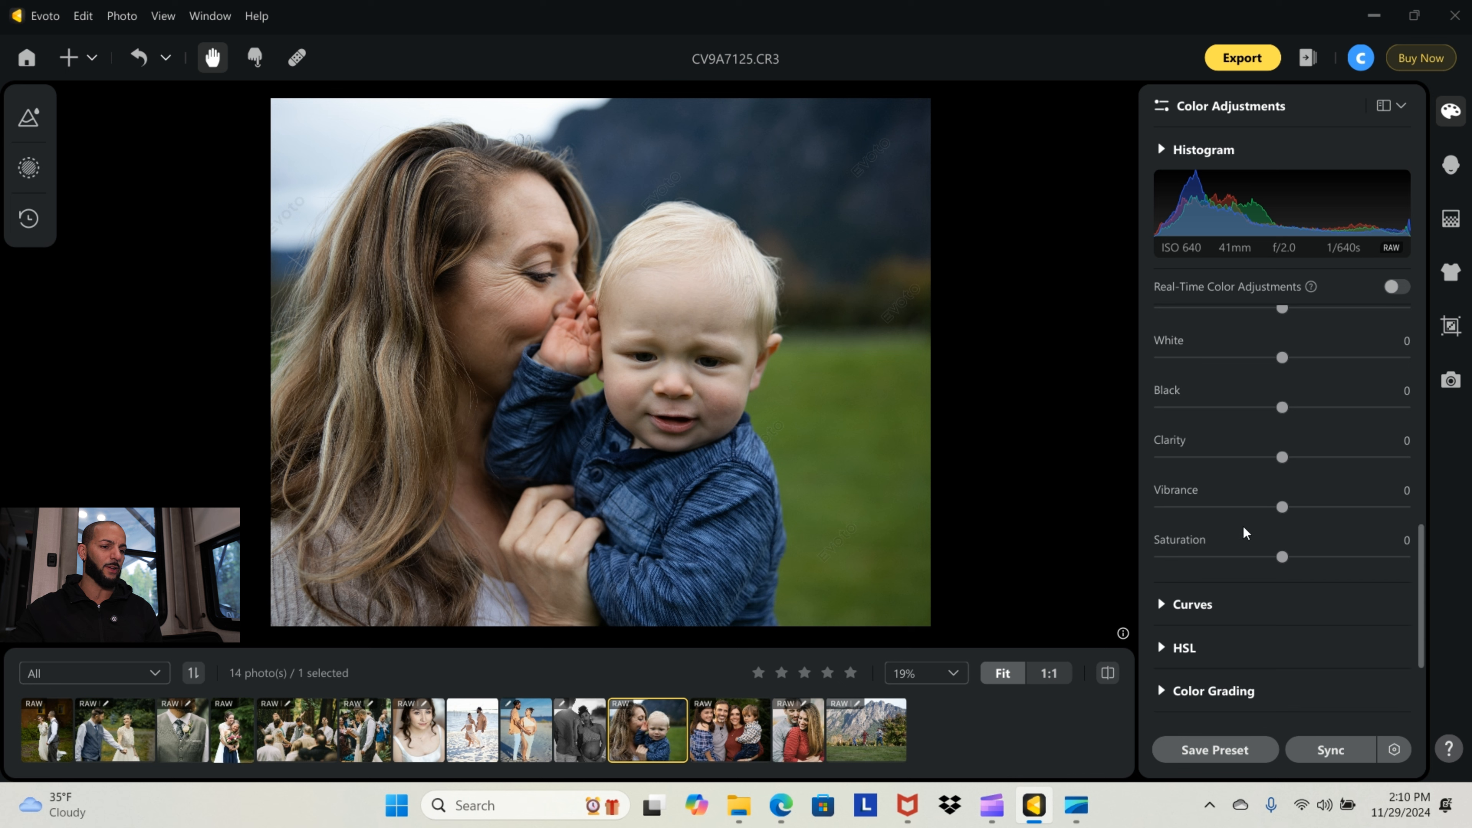
scroll(1238, 516, down, 3)
scroll(1232, 534, up, 10)
scroll(1231, 487, up, 3)
scroll(1246, 493, down, 5)
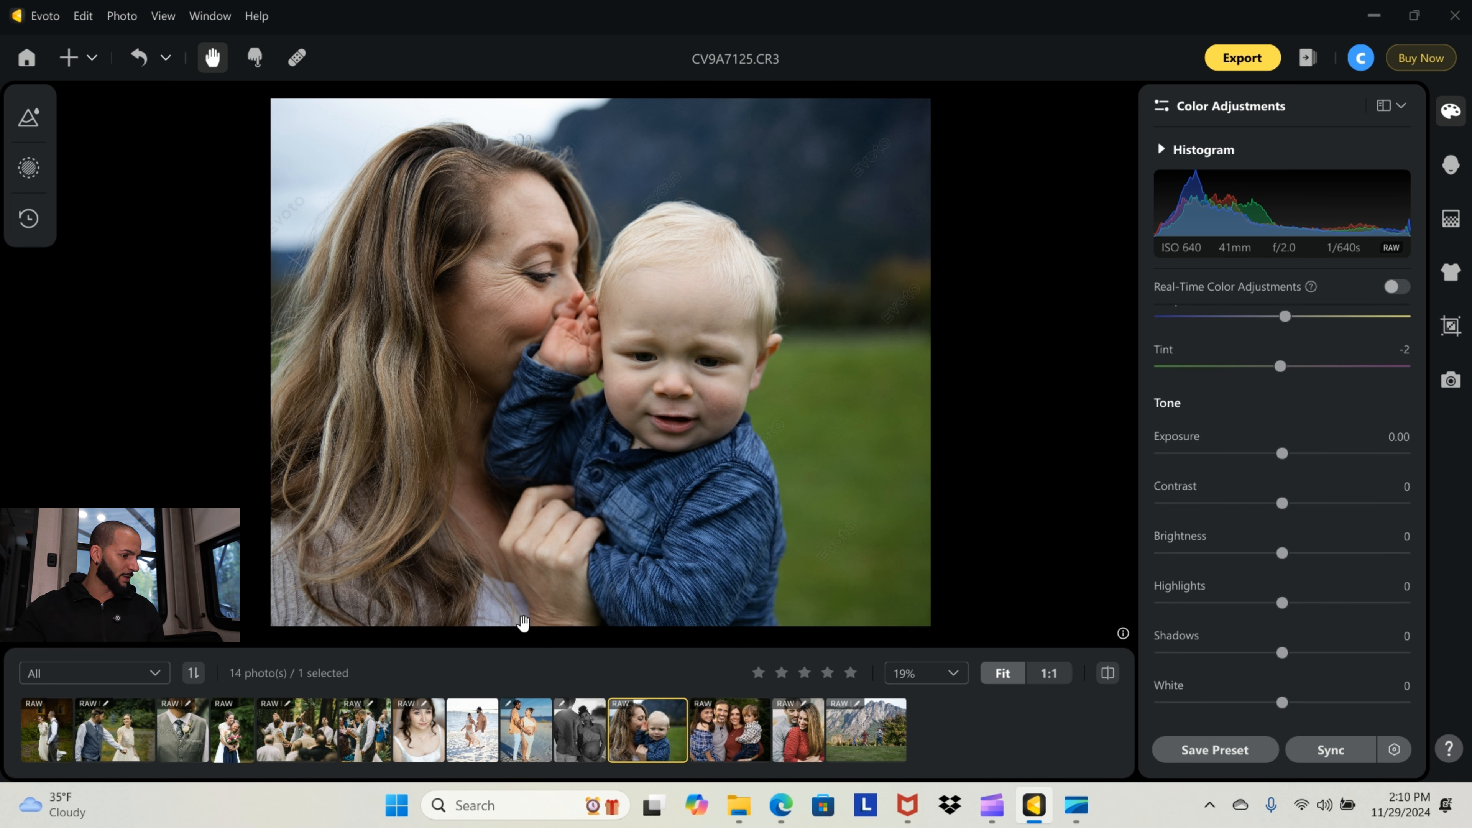
Switch to the groom's vest photo CV9A4014.CR3 and undo its earlier edits
click(184, 732)
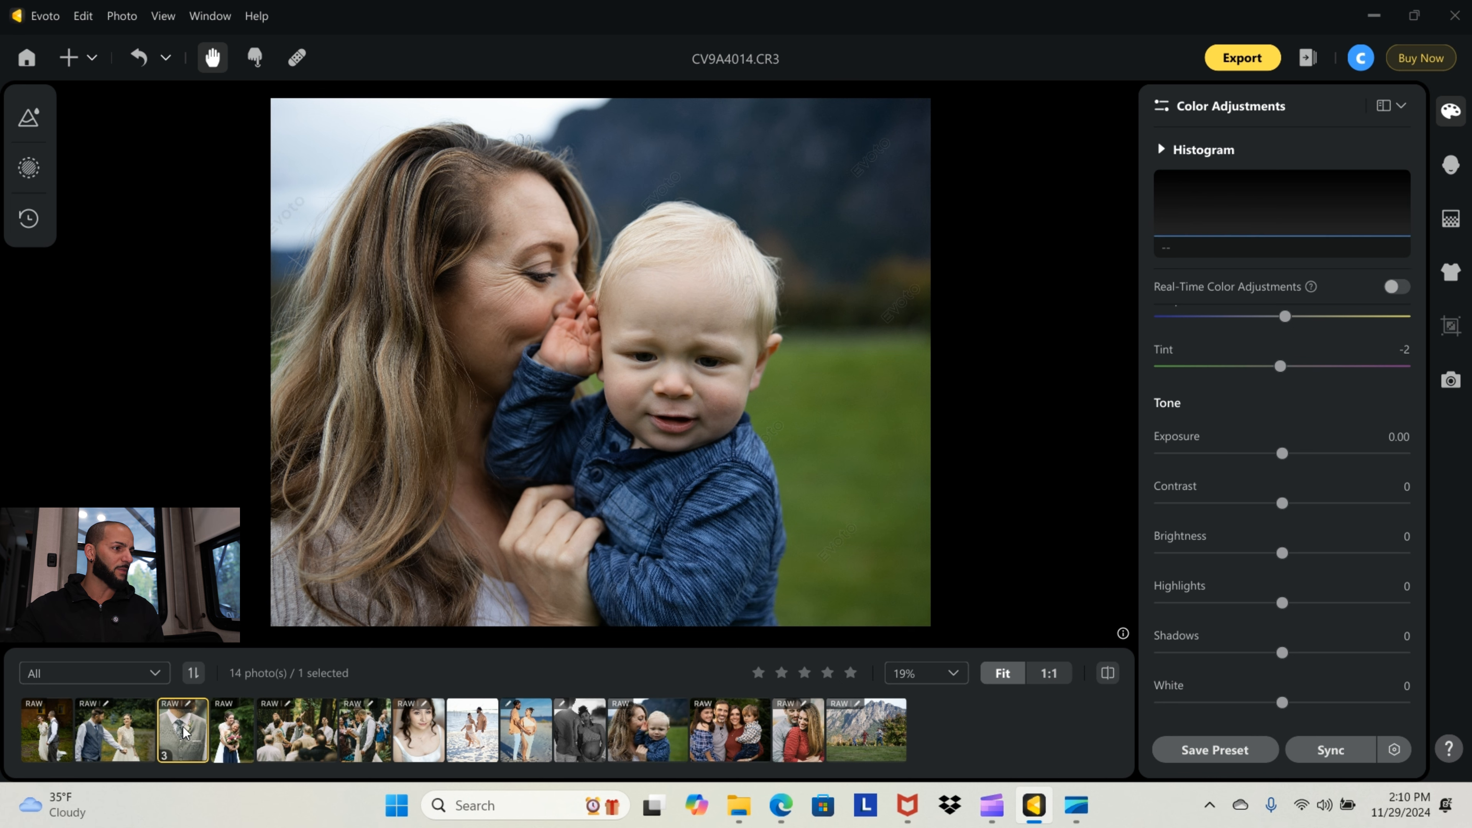
click(130, 61)
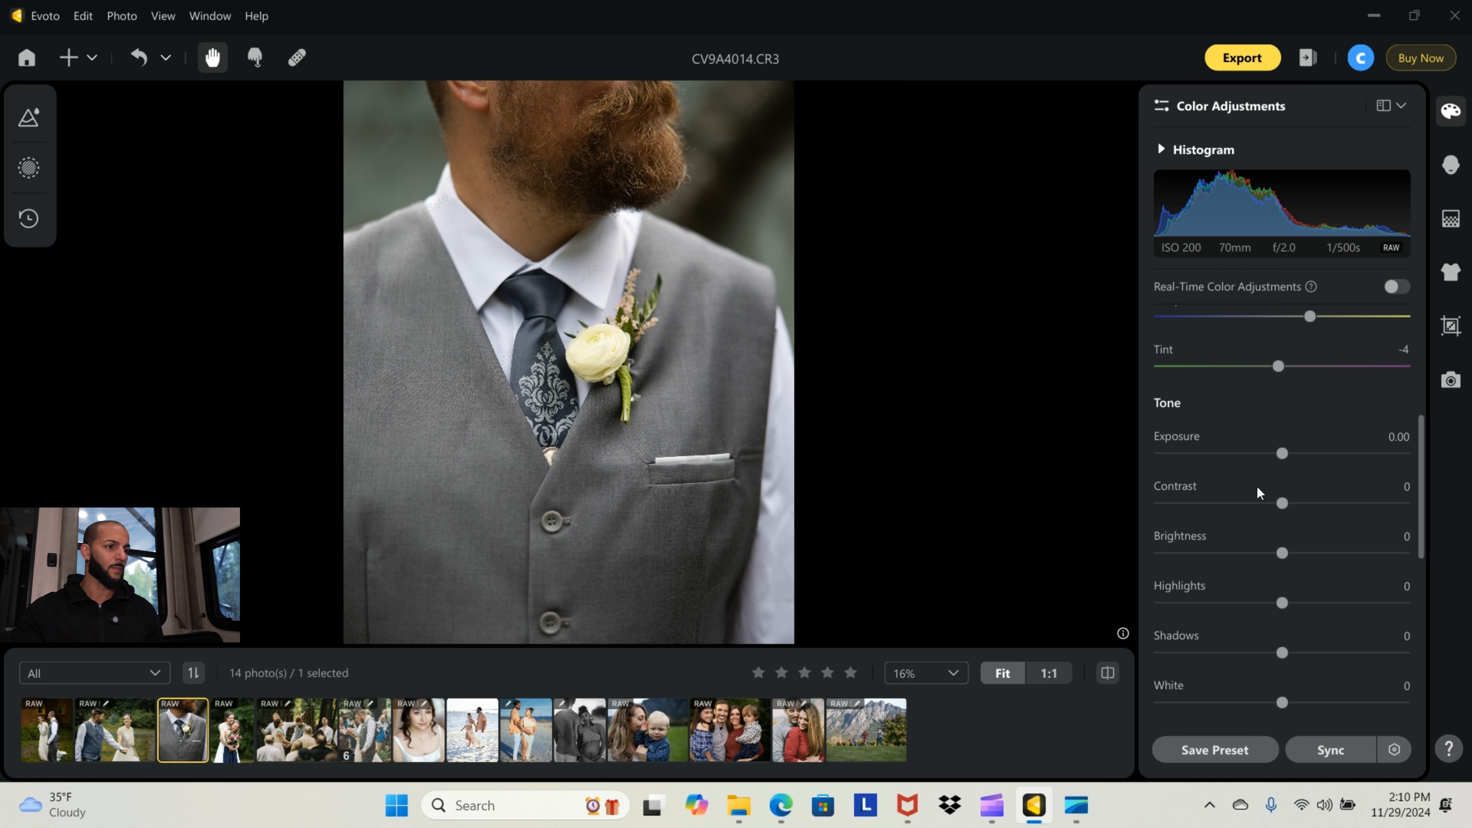
Try exposure 1.00, contrast 18, brightness -27, highlights -7 and shadows 21 on the vest photo, and reset the Basic section
drag(1282, 453, 1304, 505)
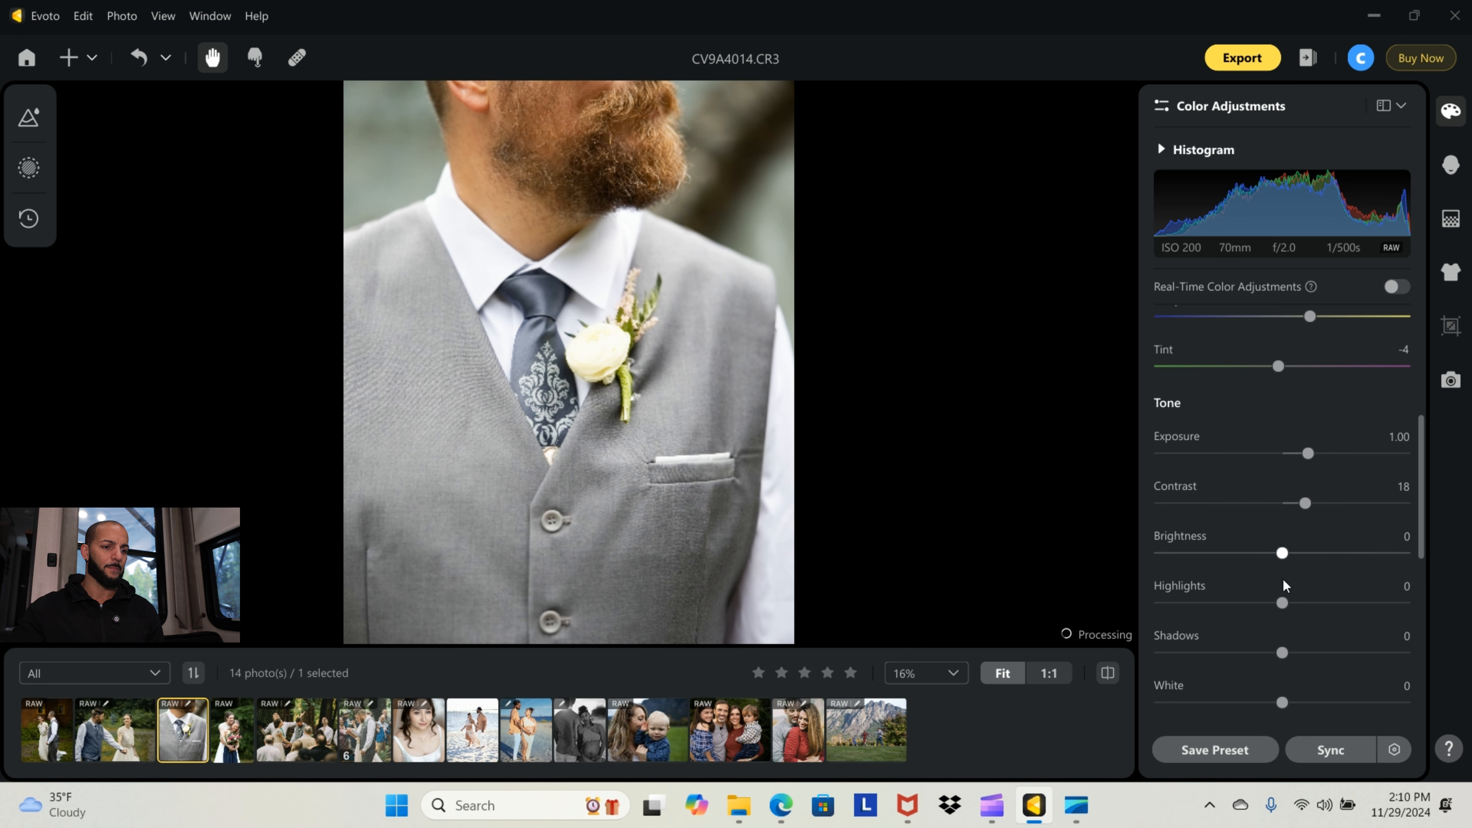
drag(1281, 554, 1249, 555)
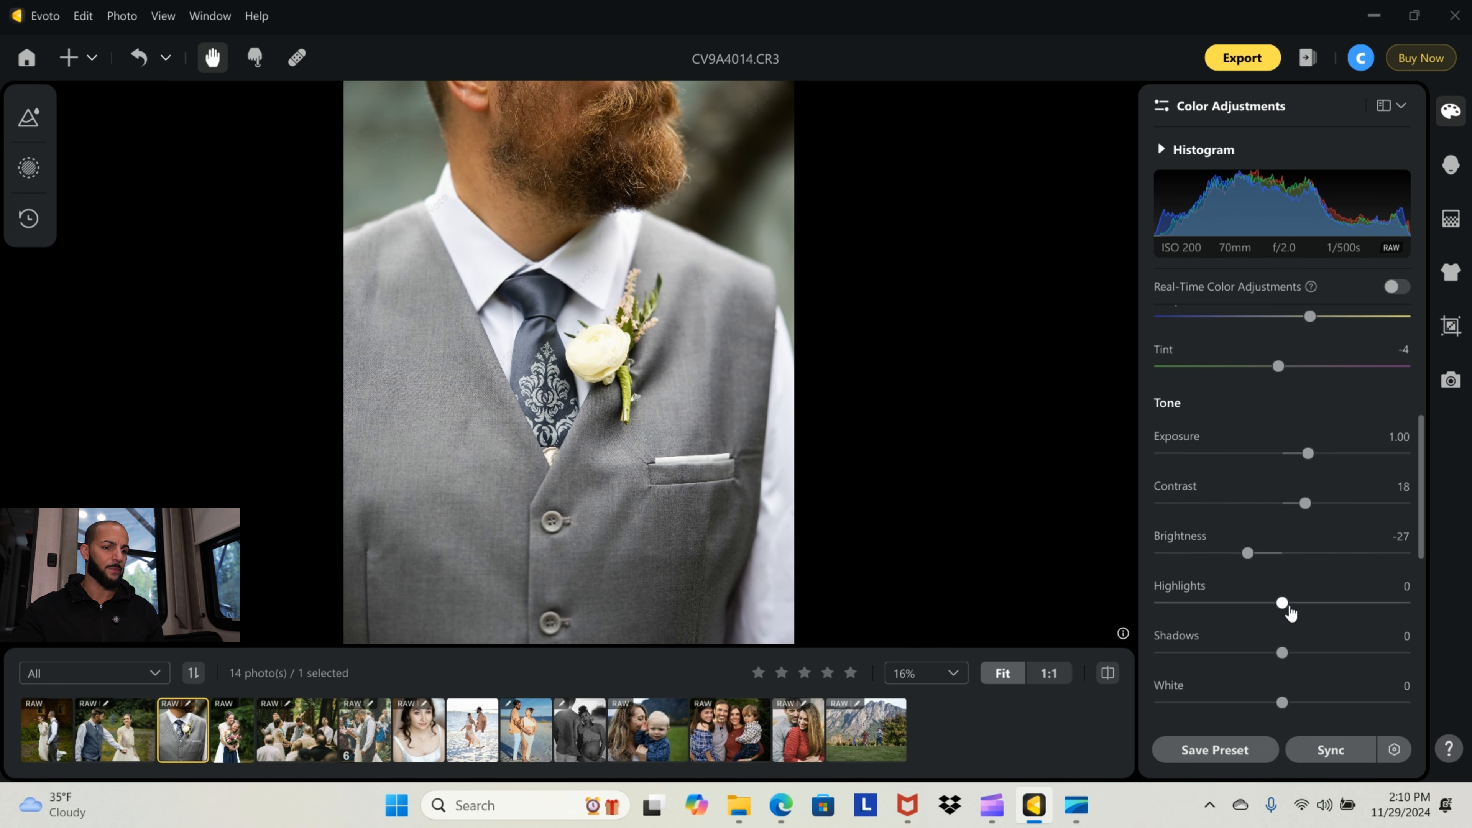
drag(1283, 603, 1309, 653)
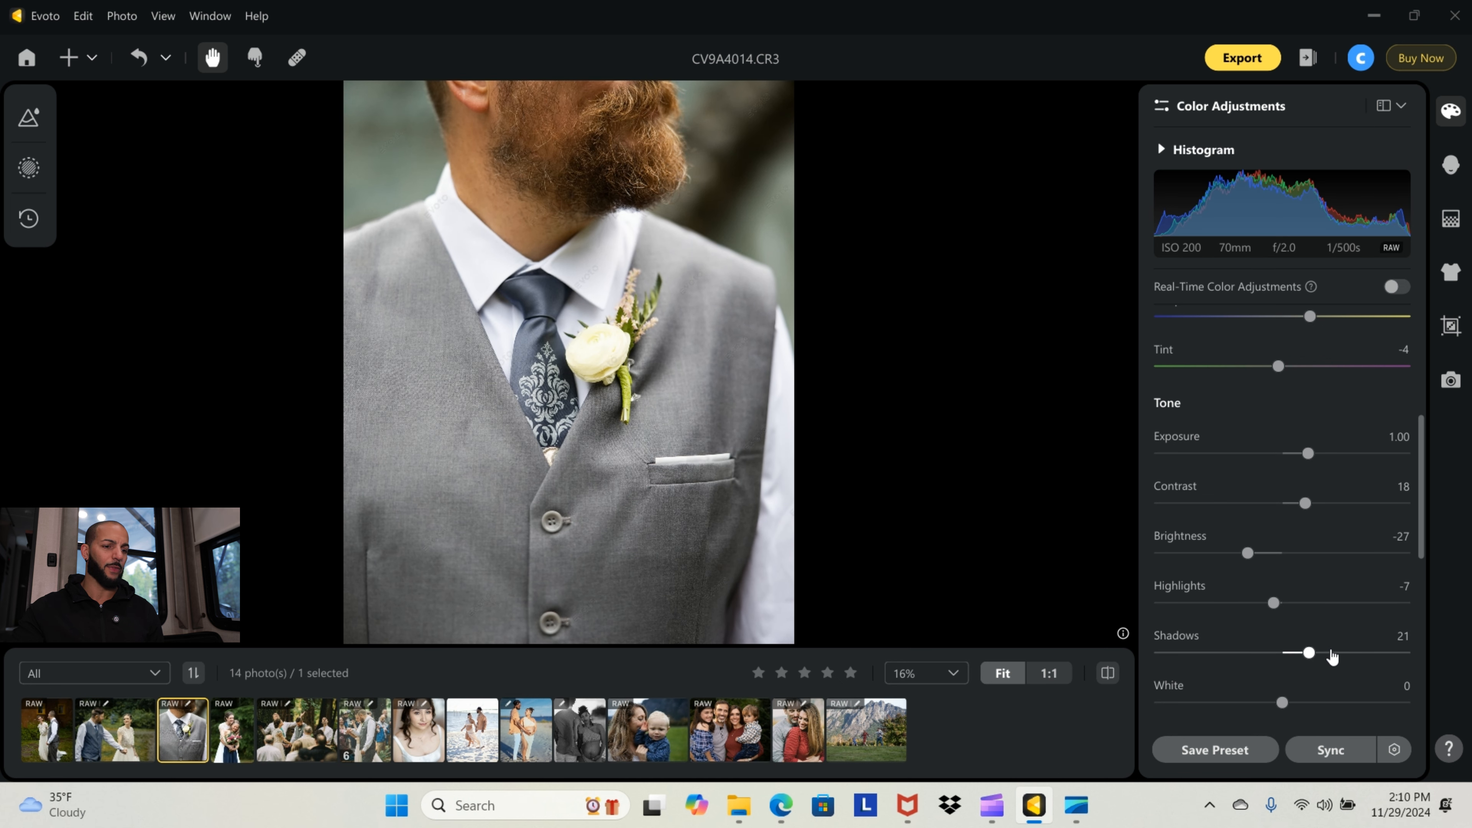
scroll(1291, 638, down, 4)
scroll(1281, 624, up, 10)
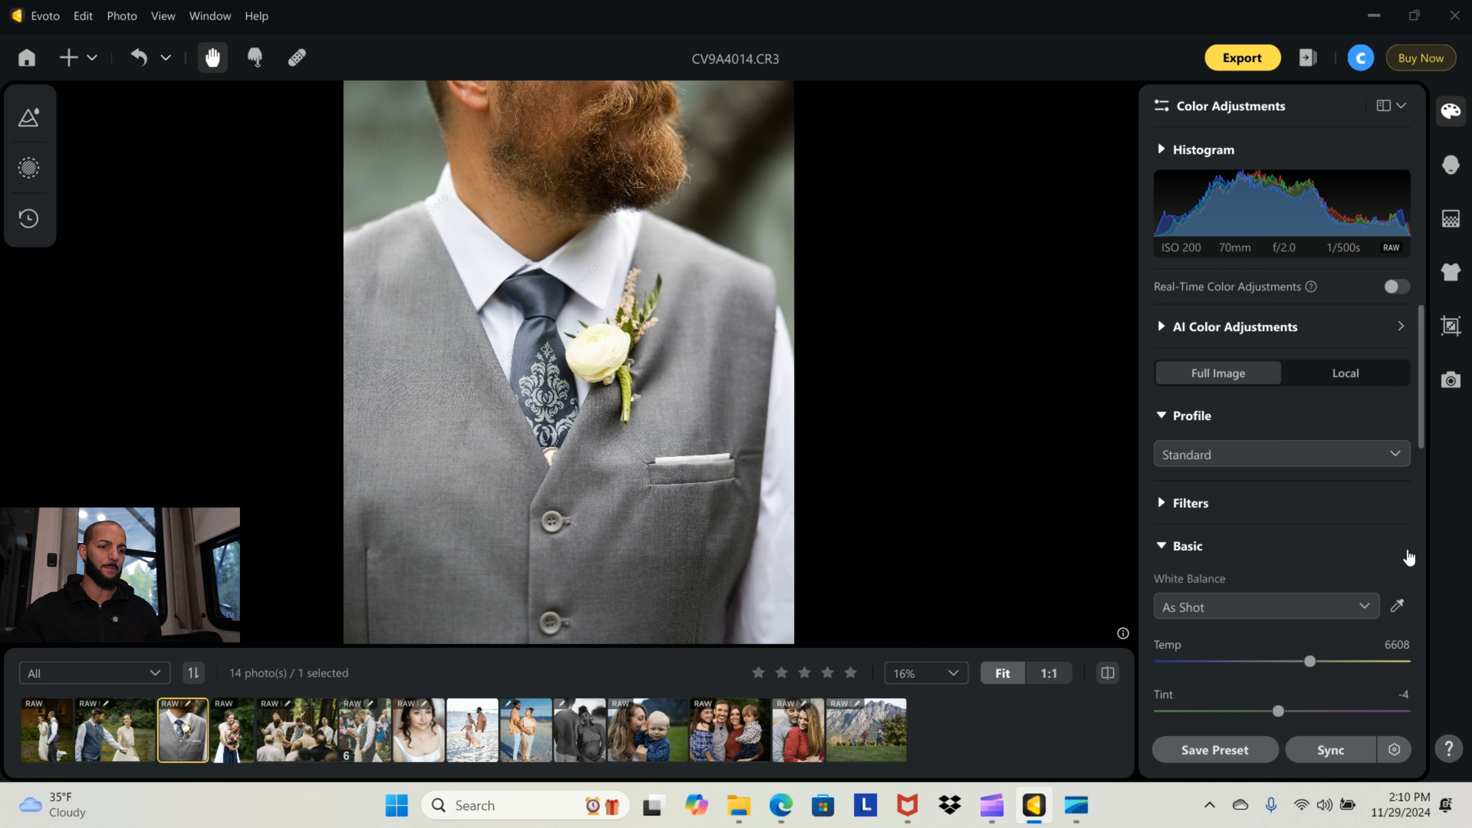
click(1408, 556)
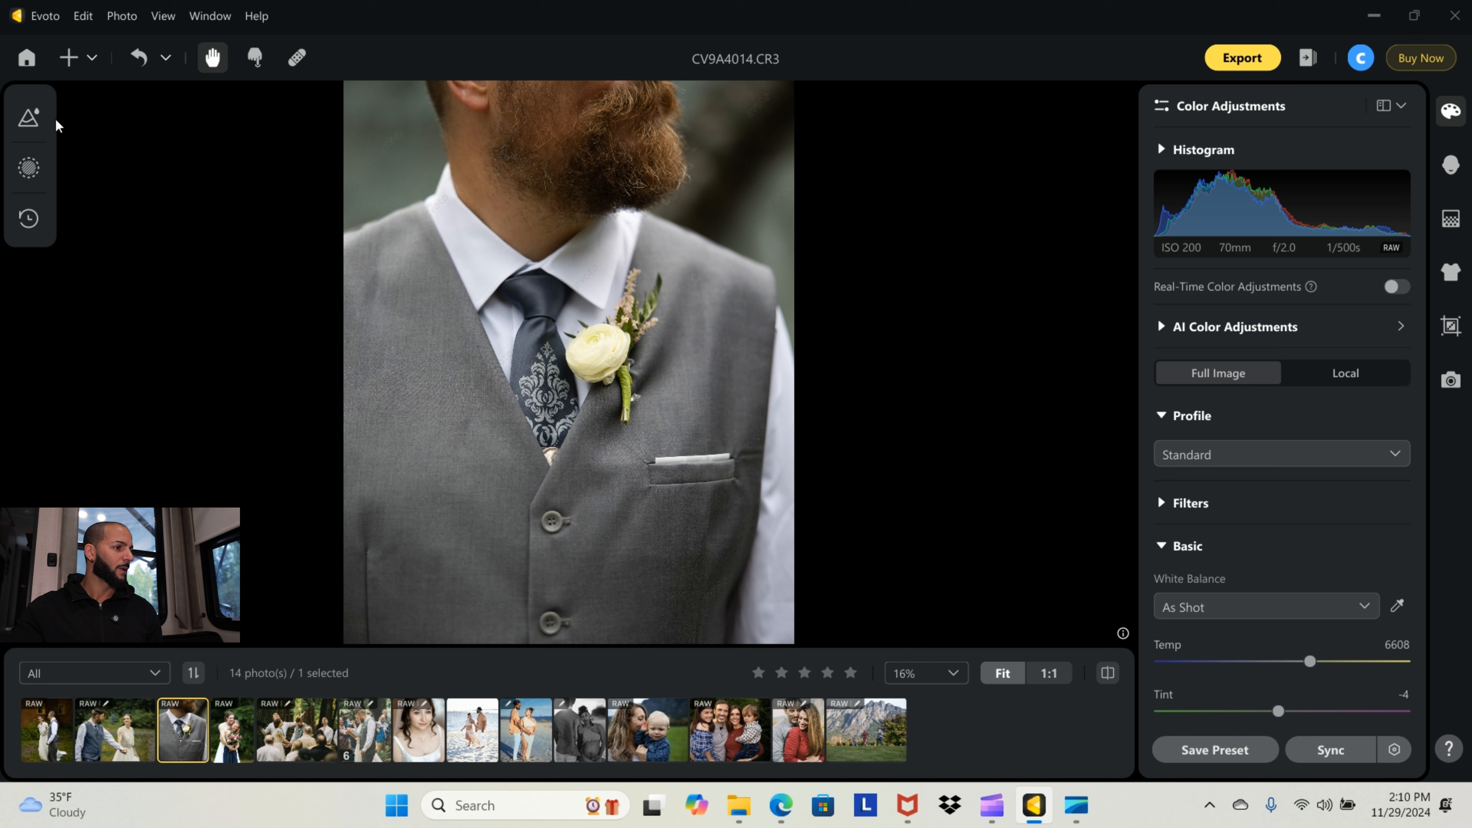
Apply the recommended Natural 02 preset to the vest photo
click(29, 118)
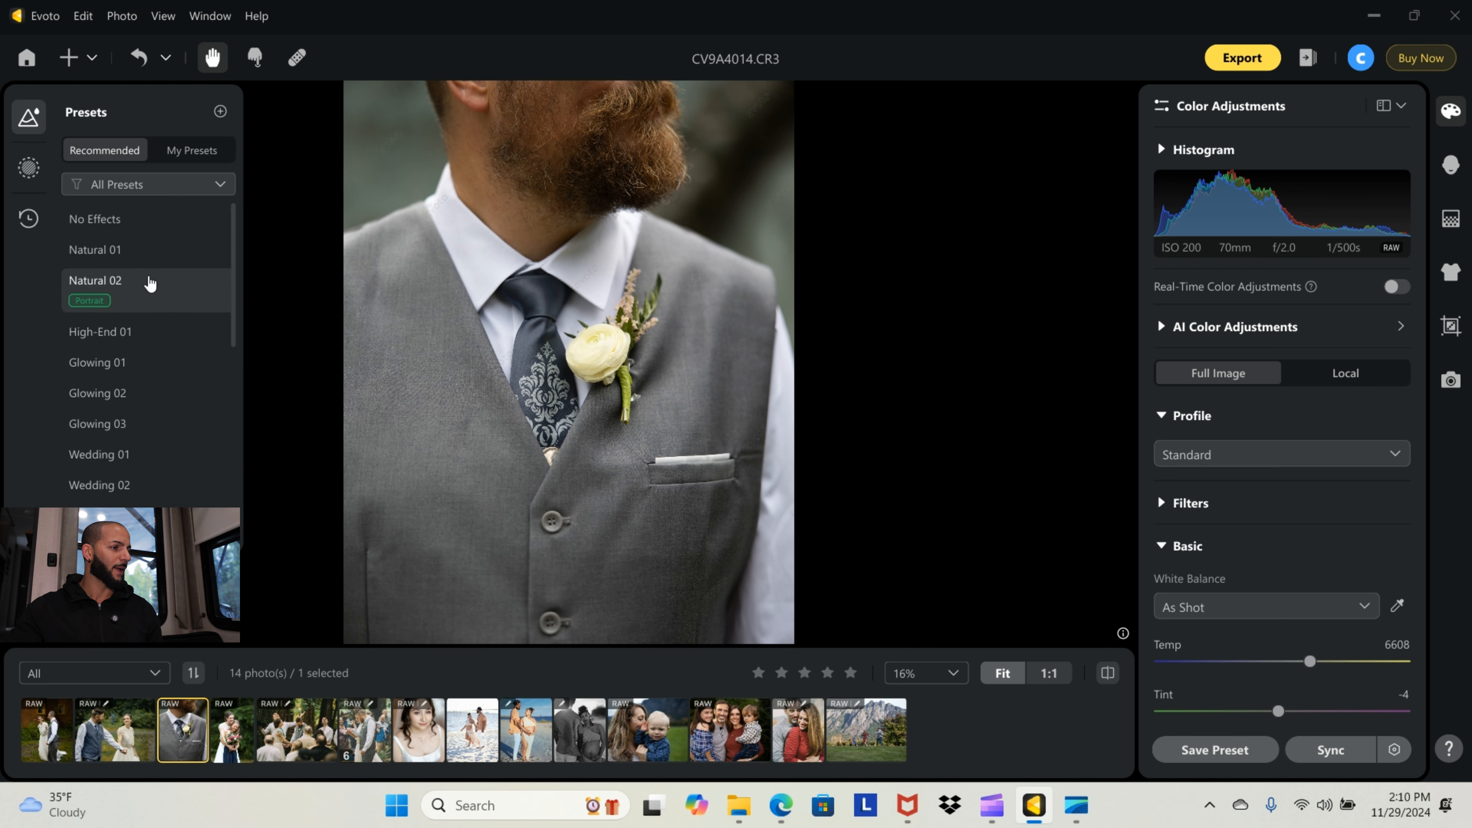
click(149, 283)
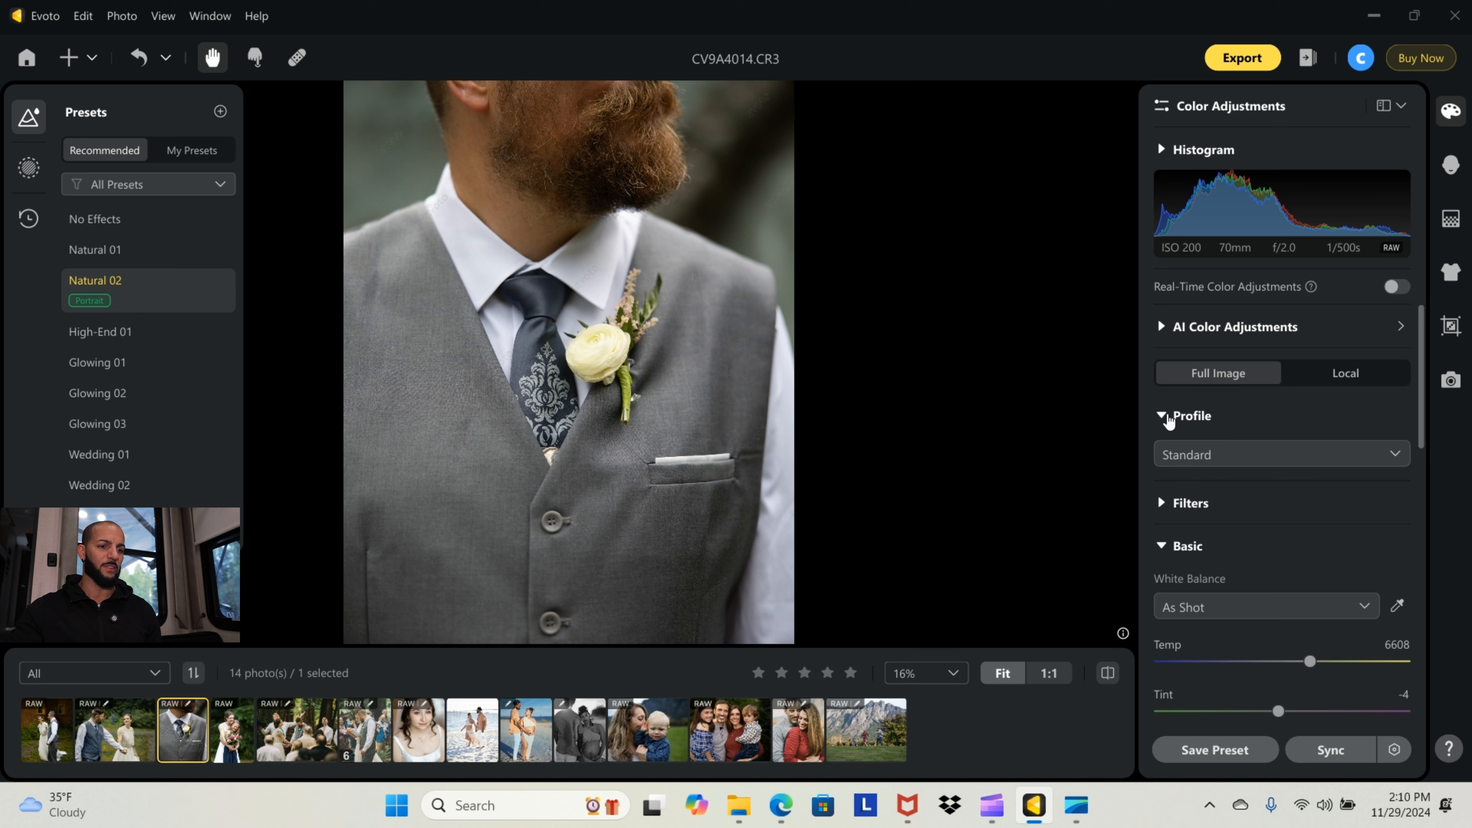
Collapse the Profile and Basic sections and switch the color adjustments from Full Image to Local
click(1167, 418)
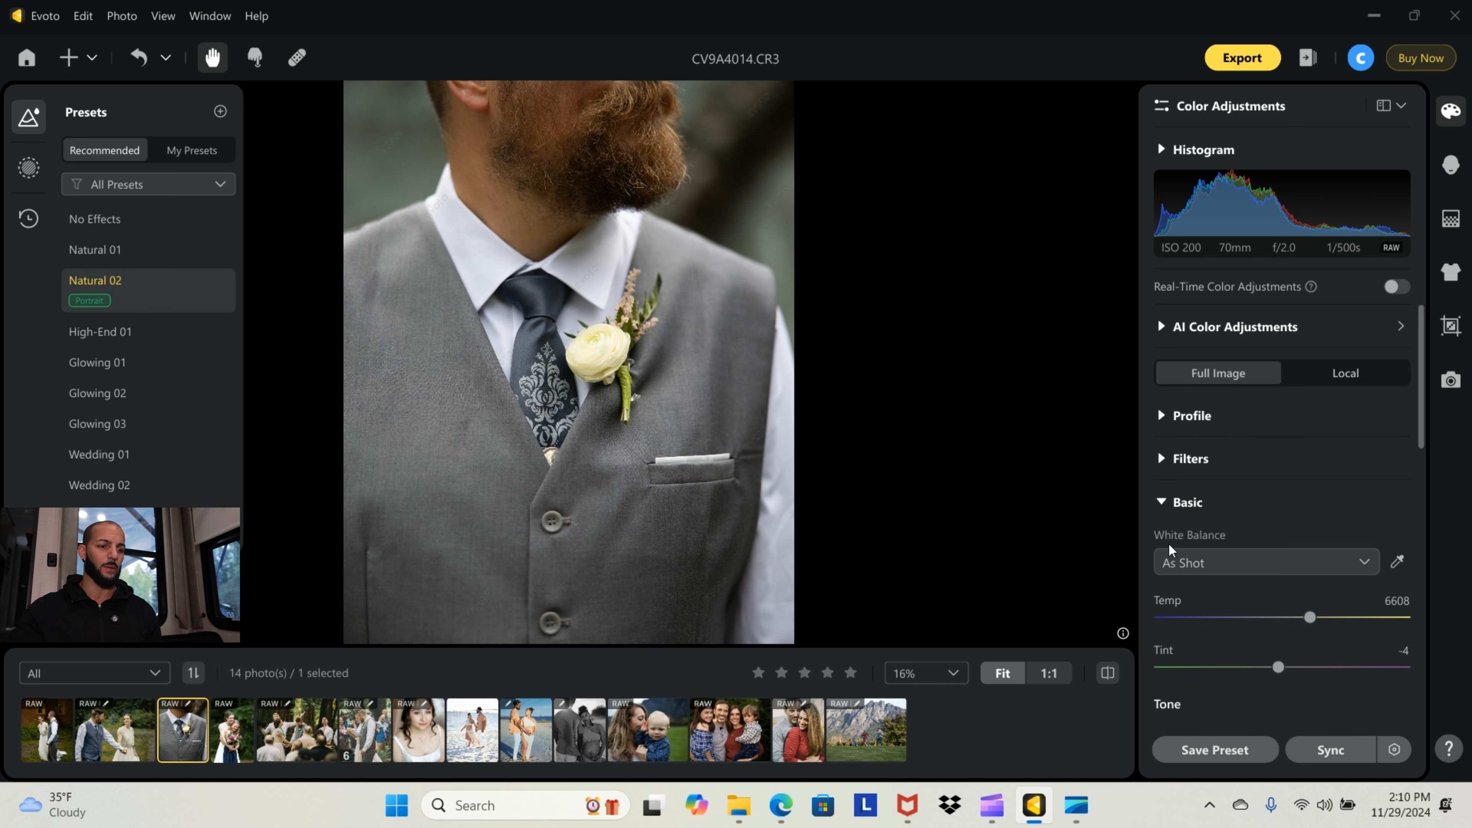
click(1166, 504)
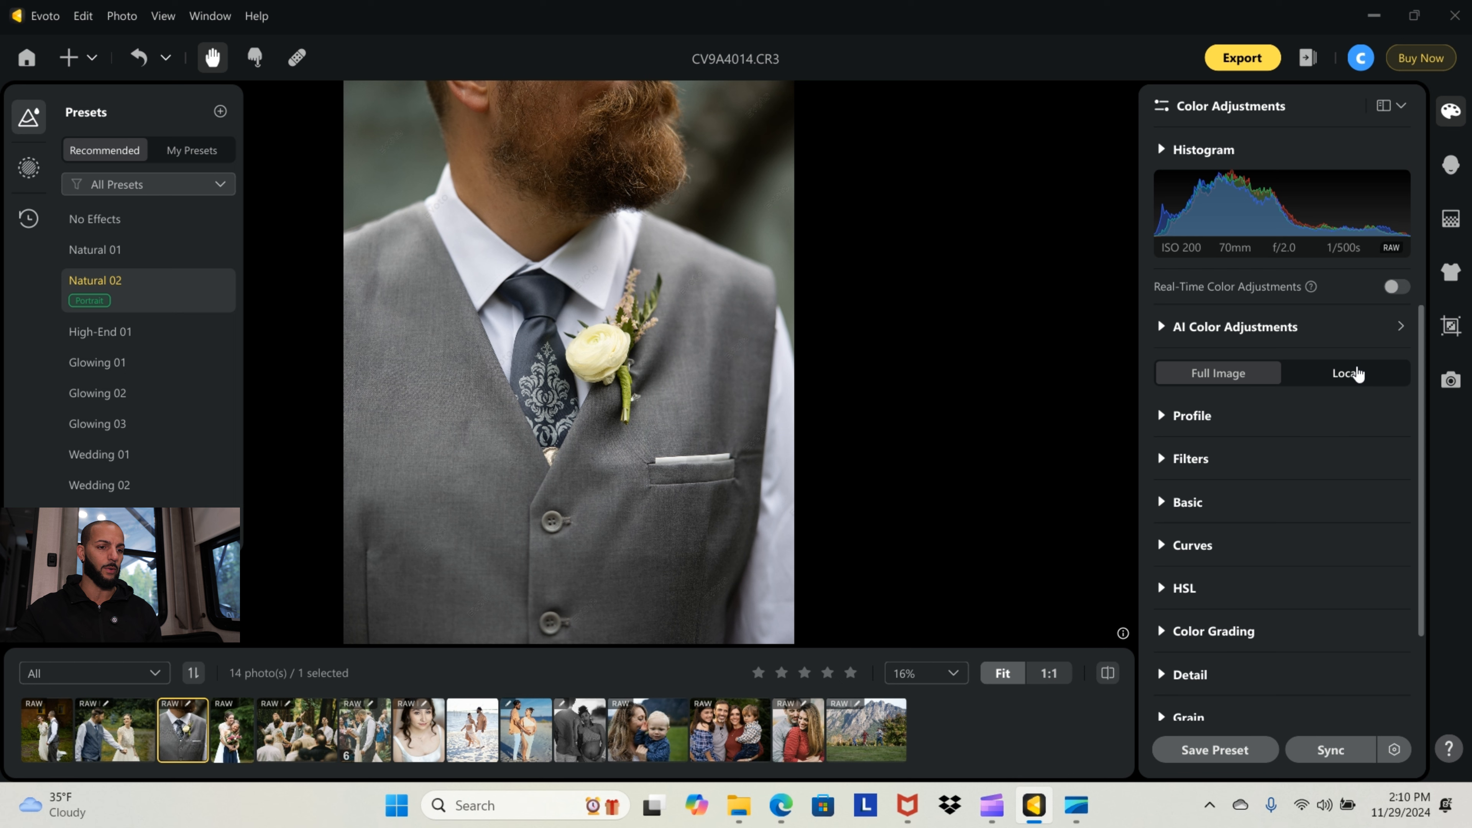
click(1356, 373)
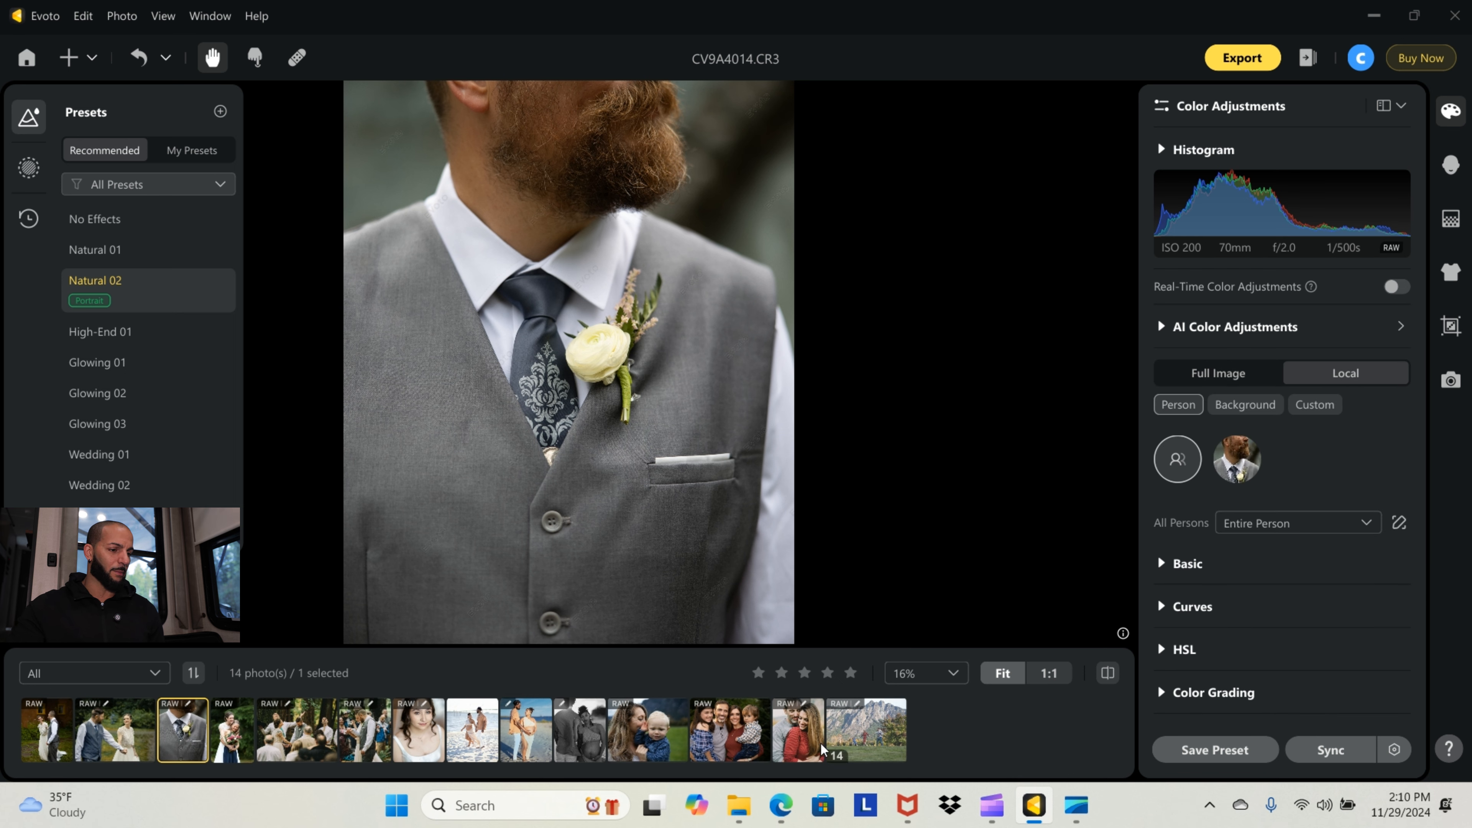
Switch to the family photo CV9A6588.CR3, hide the presets, and look through the people detected for local adjustments
click(738, 743)
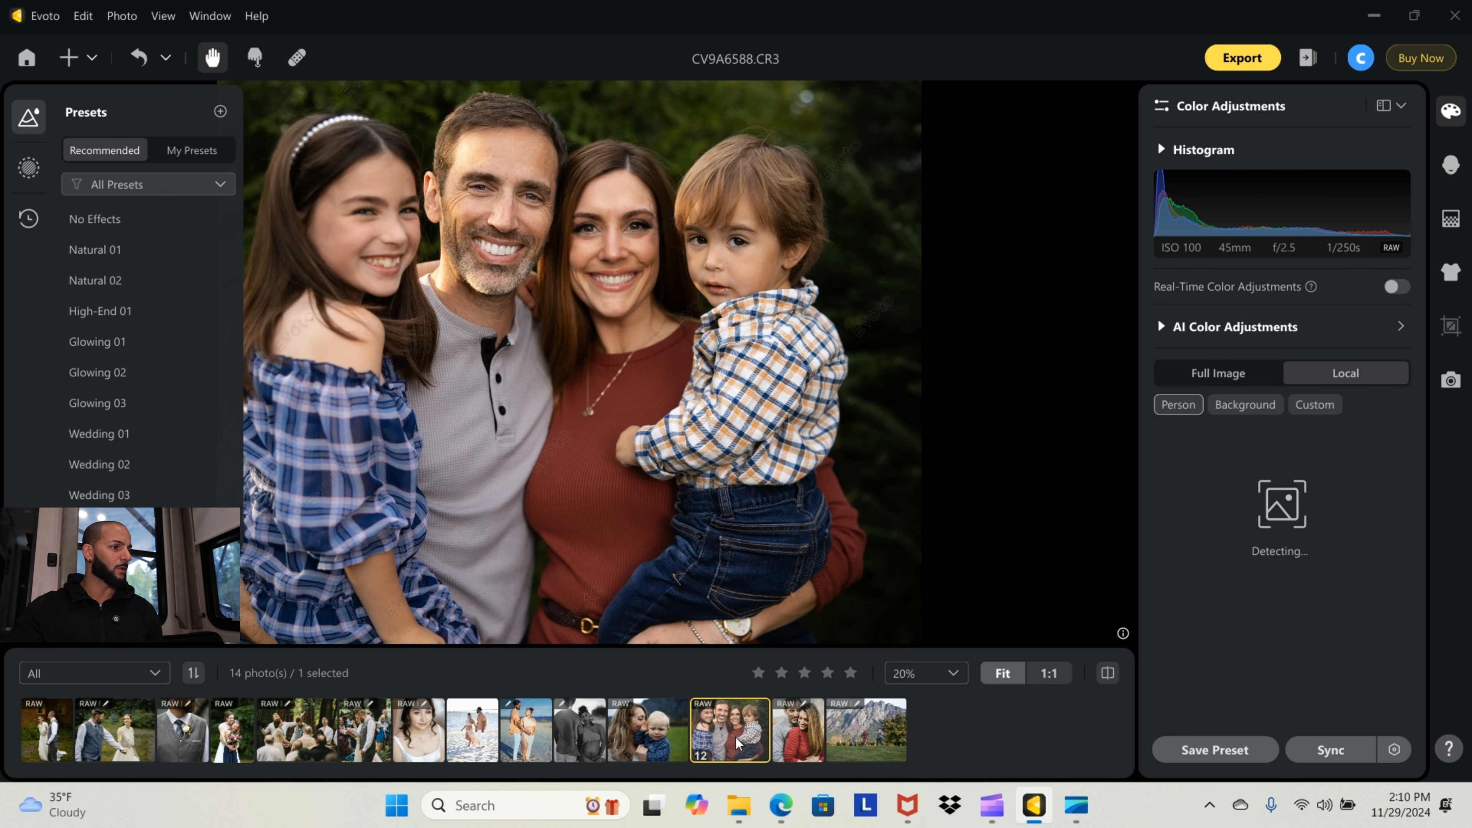
click(14, 122)
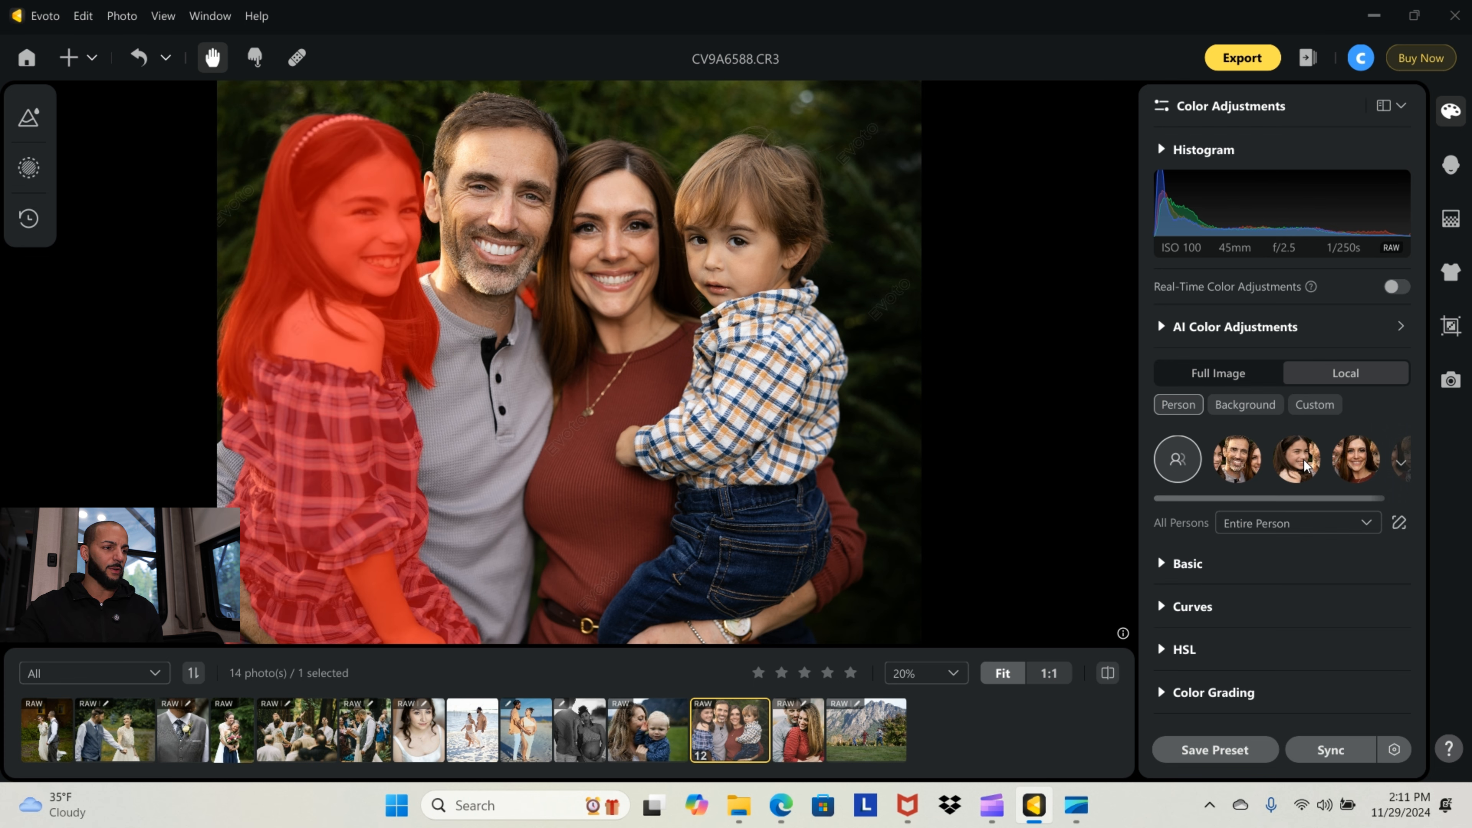
click(1400, 464)
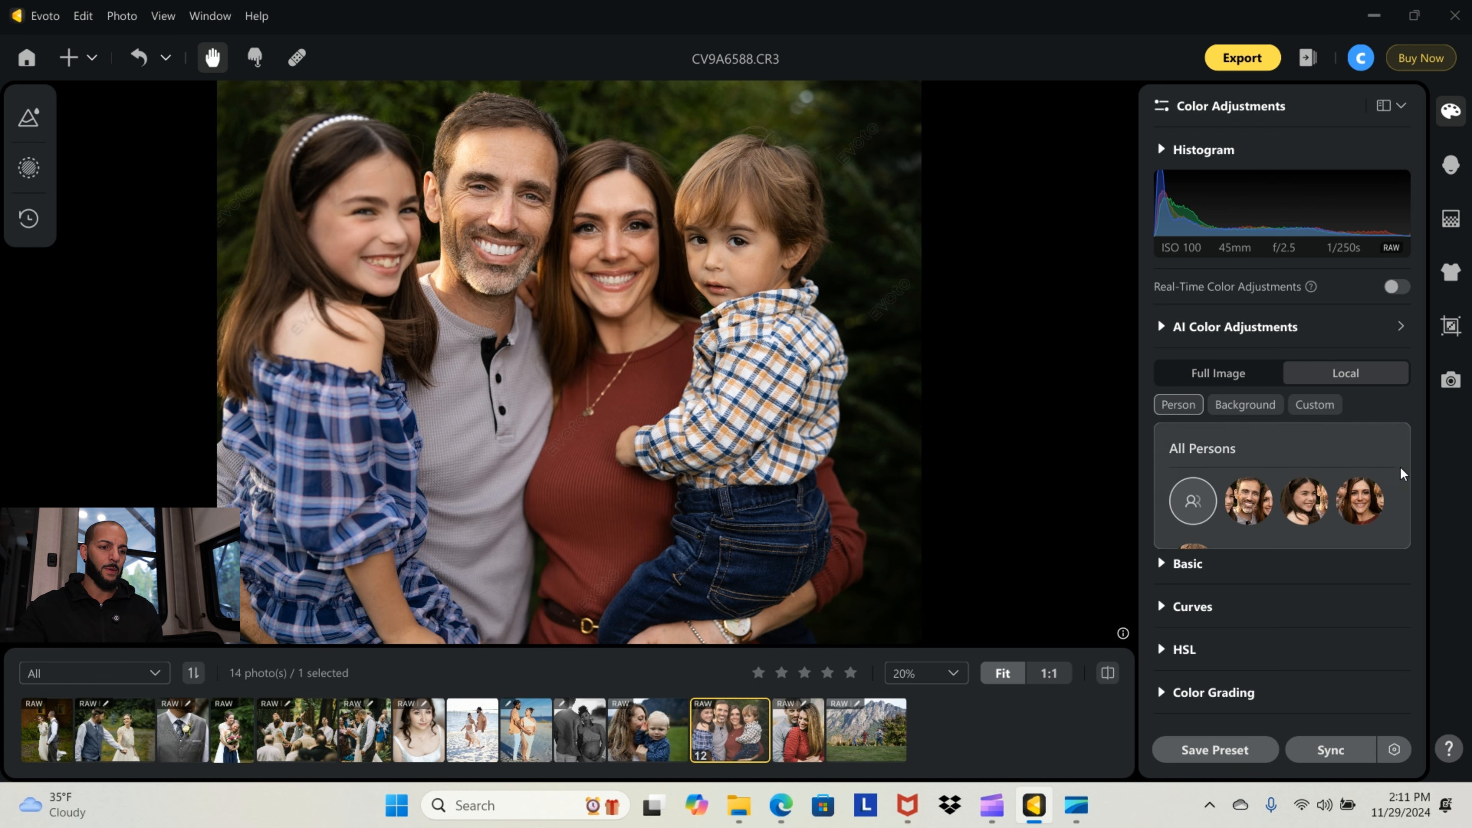
scroll(1264, 518, down, 2)
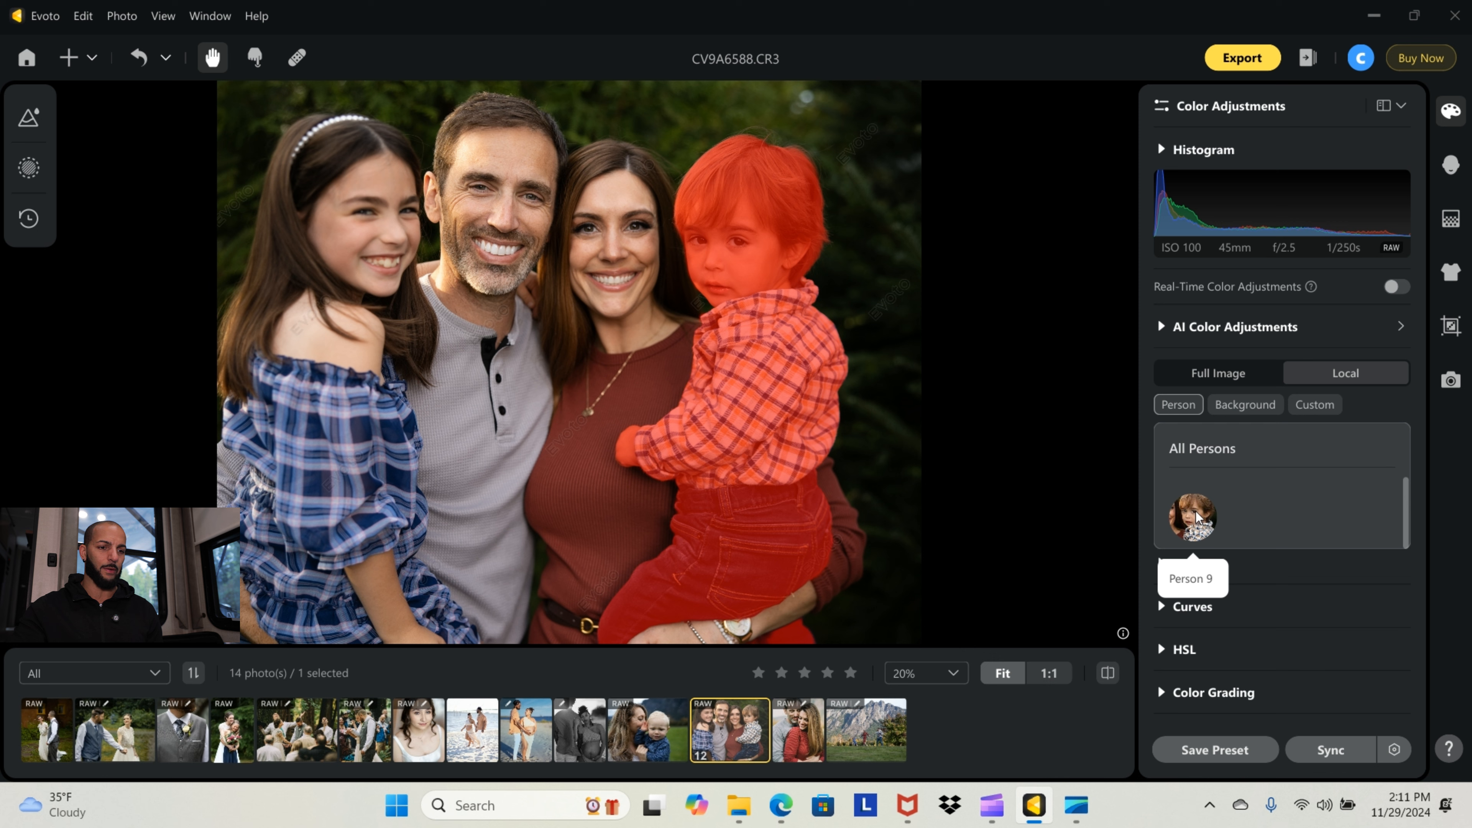
click(1386, 401)
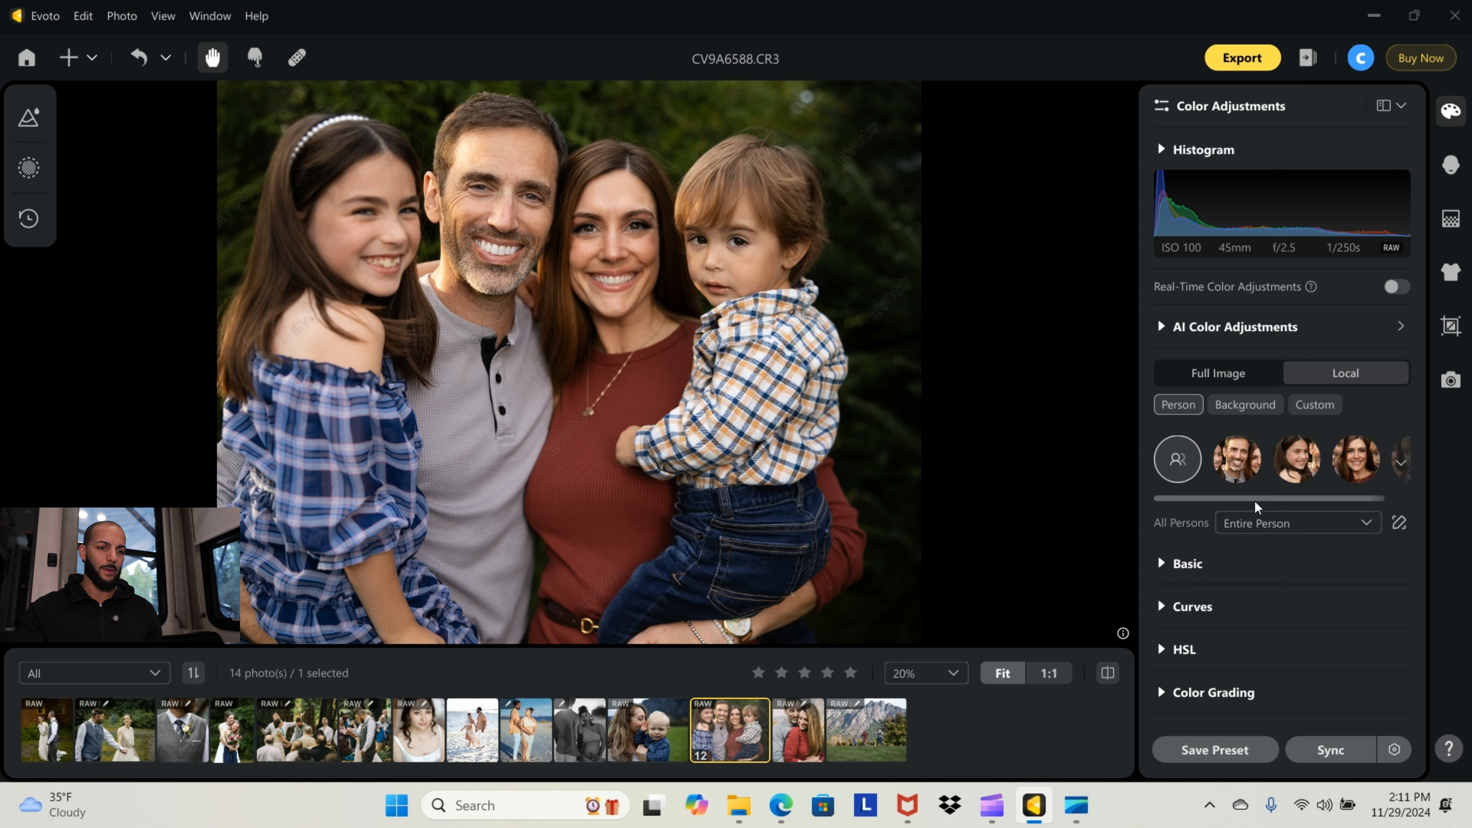
Select the boy in the plaid shirt as the target of the local adjustments
drag(1254, 498, 1341, 500)
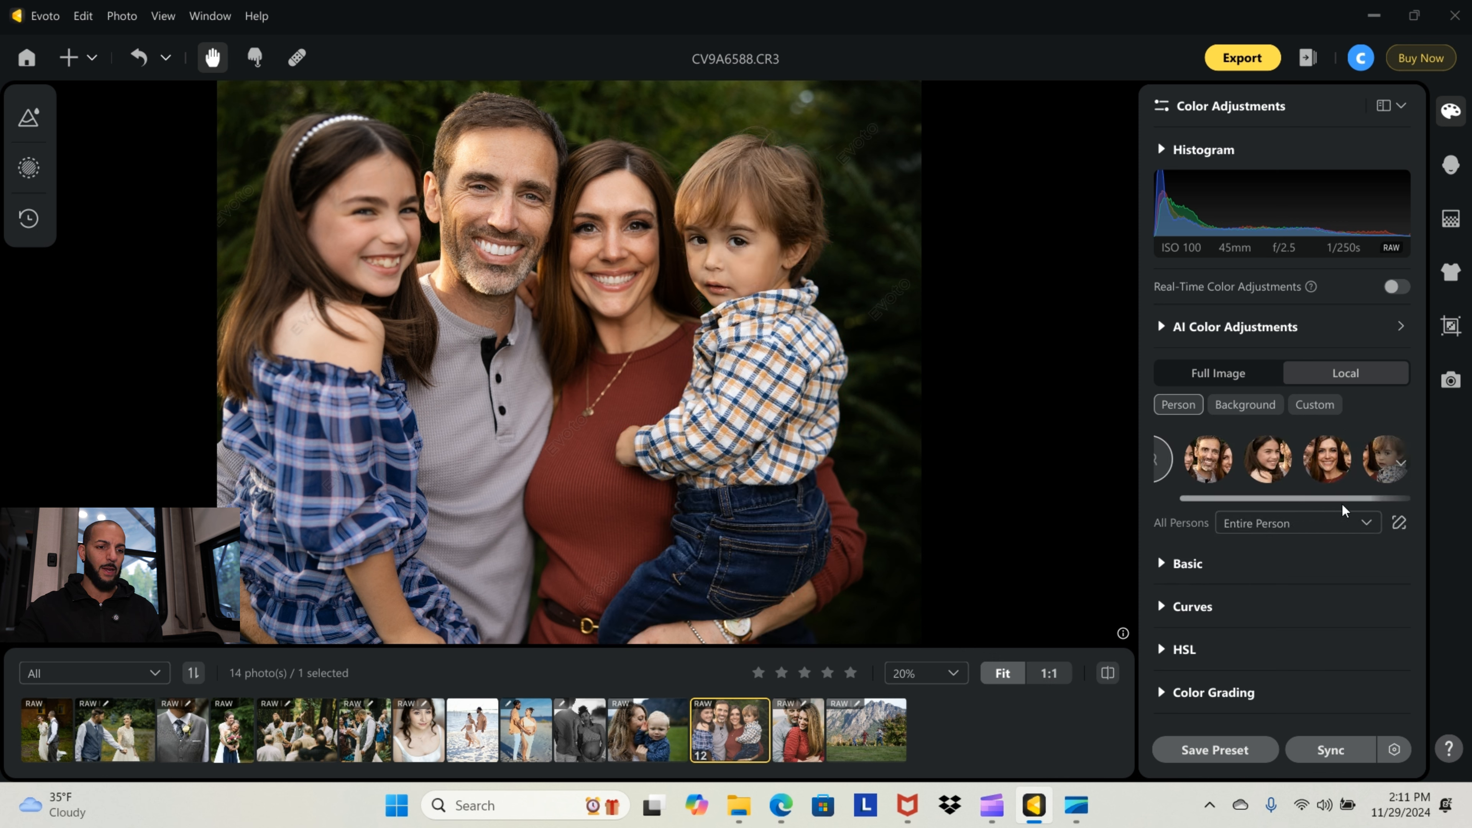
click(1400, 470)
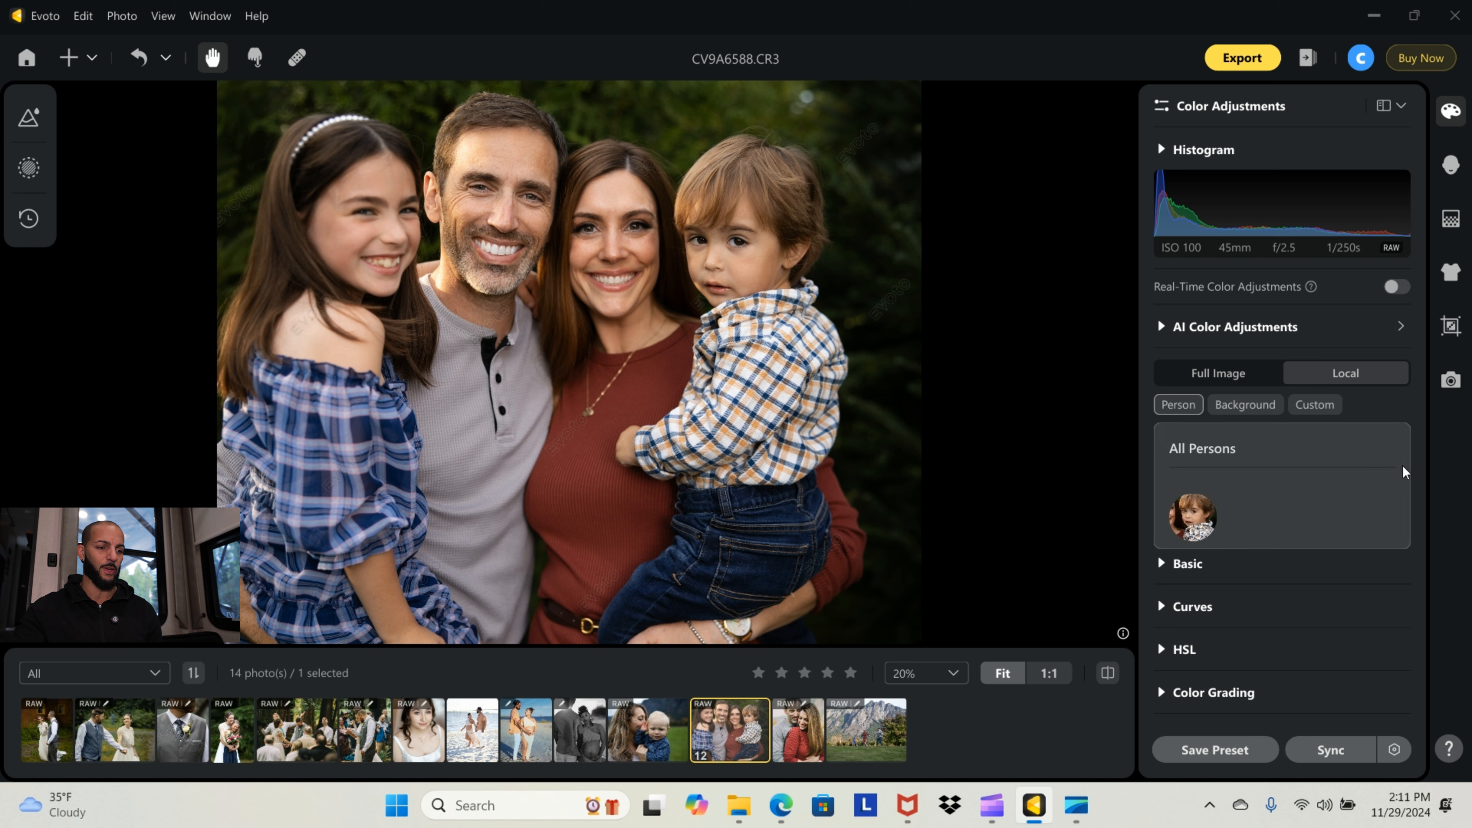
click(1194, 517)
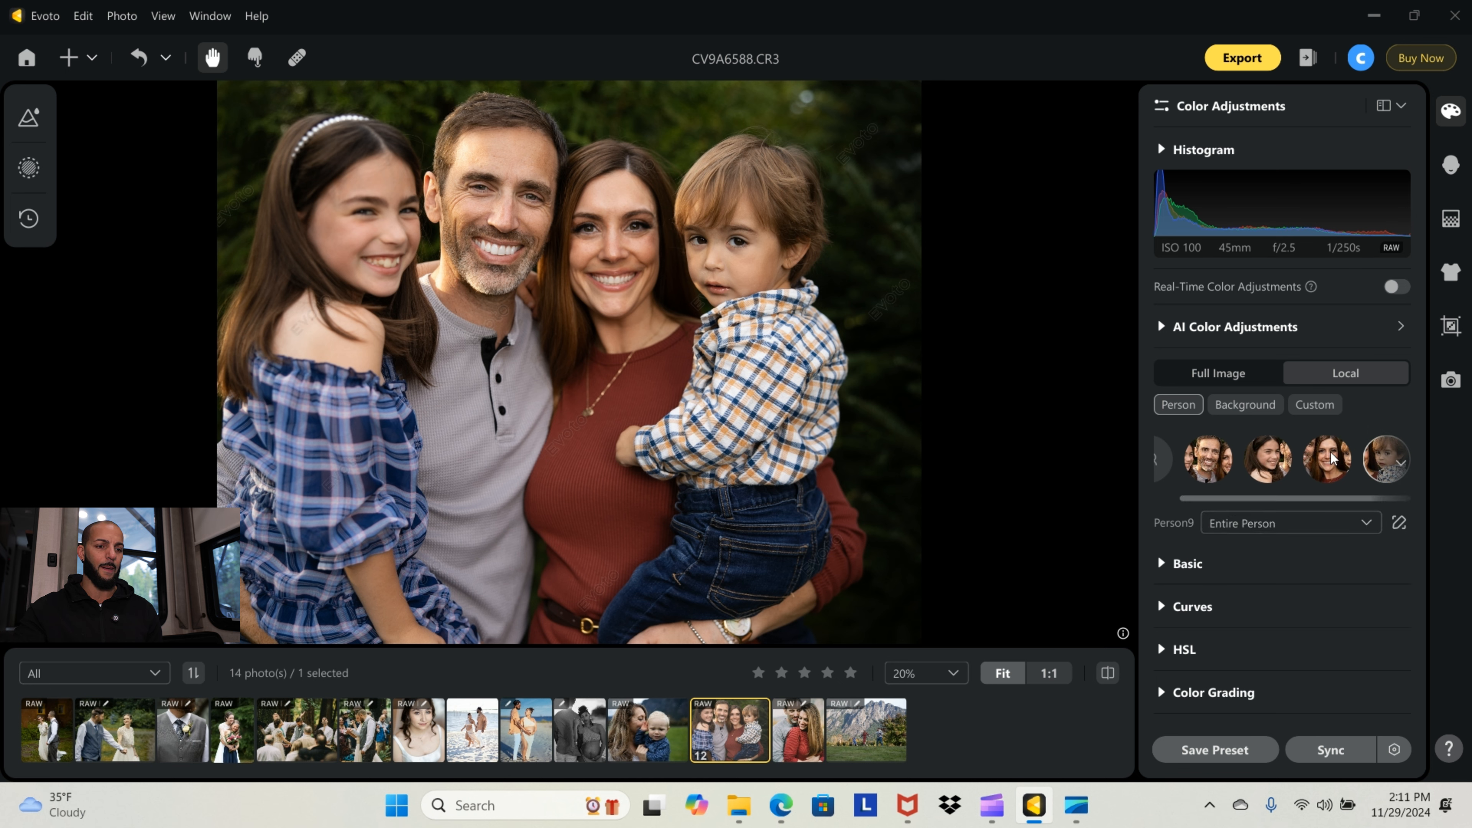
click(1400, 467)
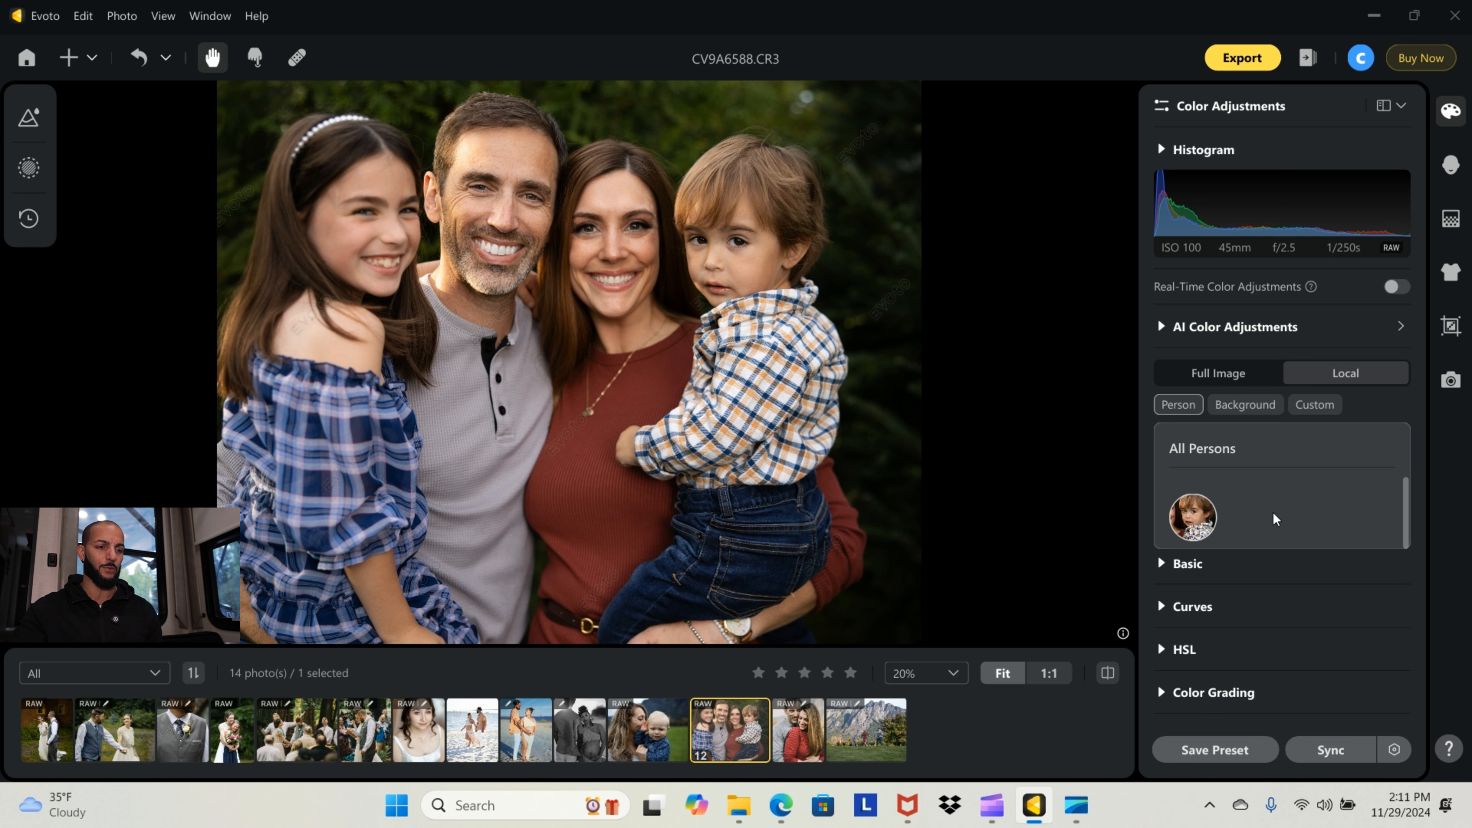
scroll(1275, 513, up, 2)
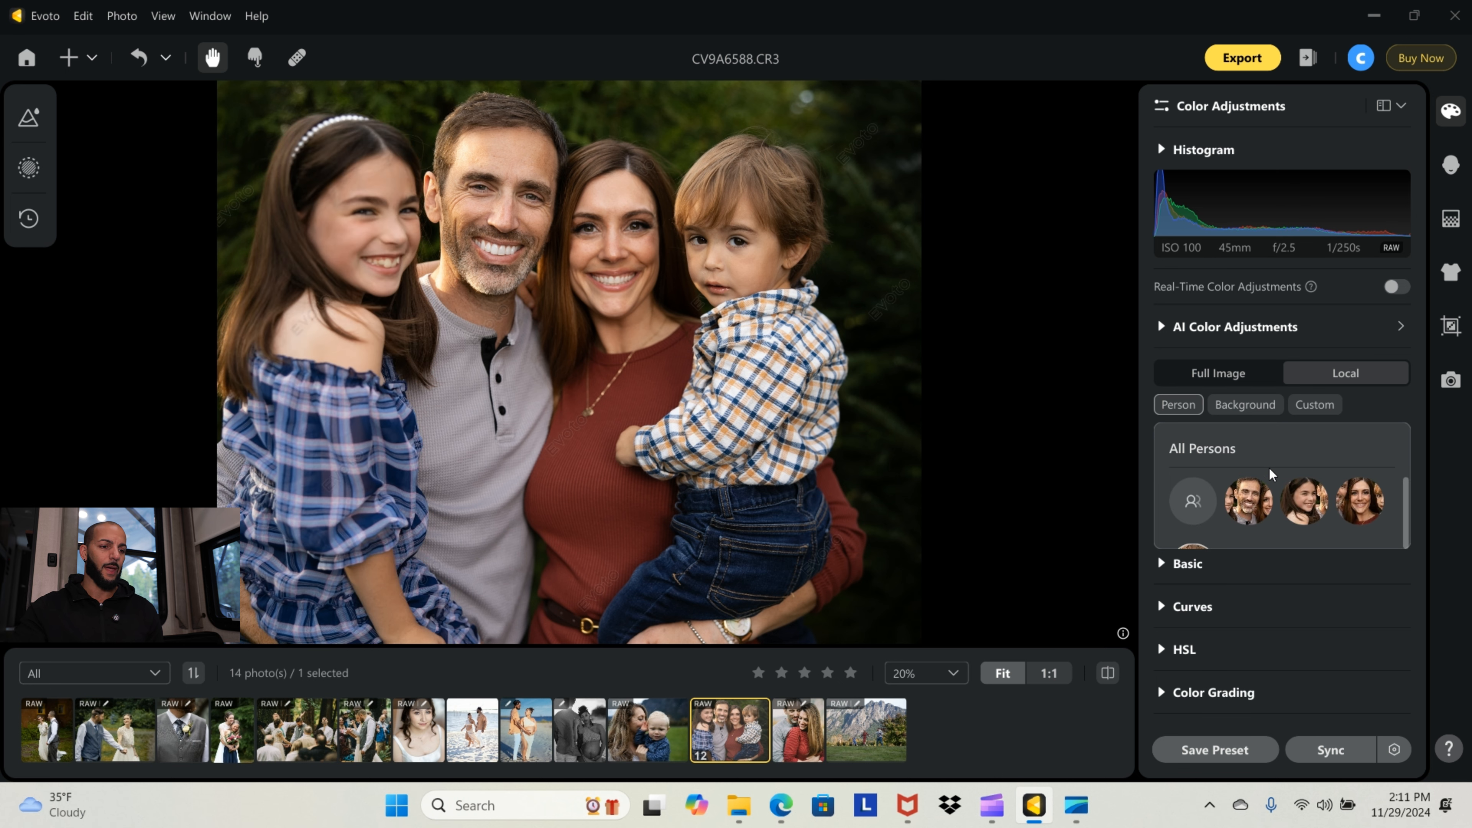
drag(1268, 500, 1177, 503)
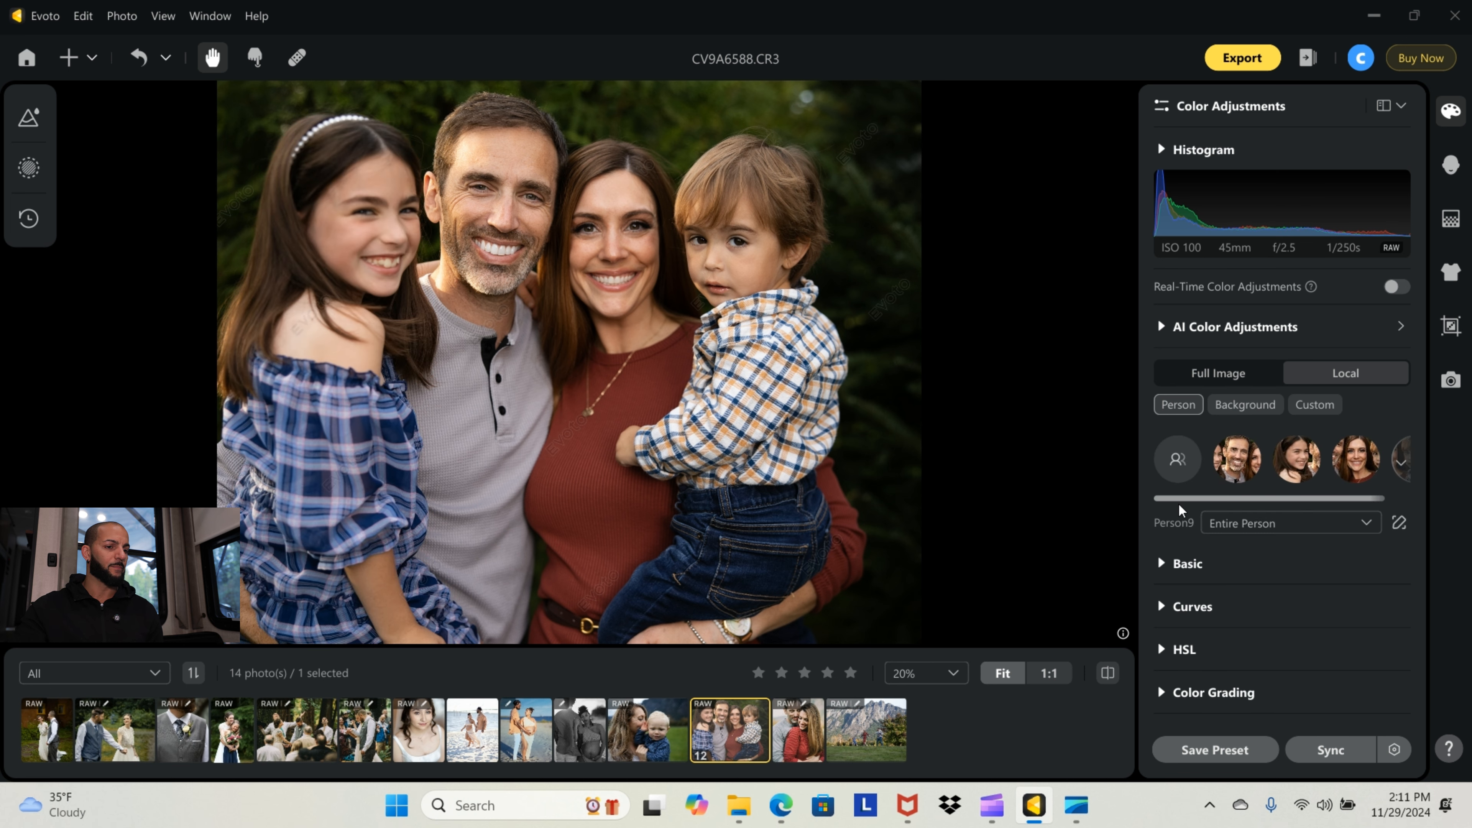
Select the father, the girl and the mother in turn as the local adjustment target
click(1178, 459)
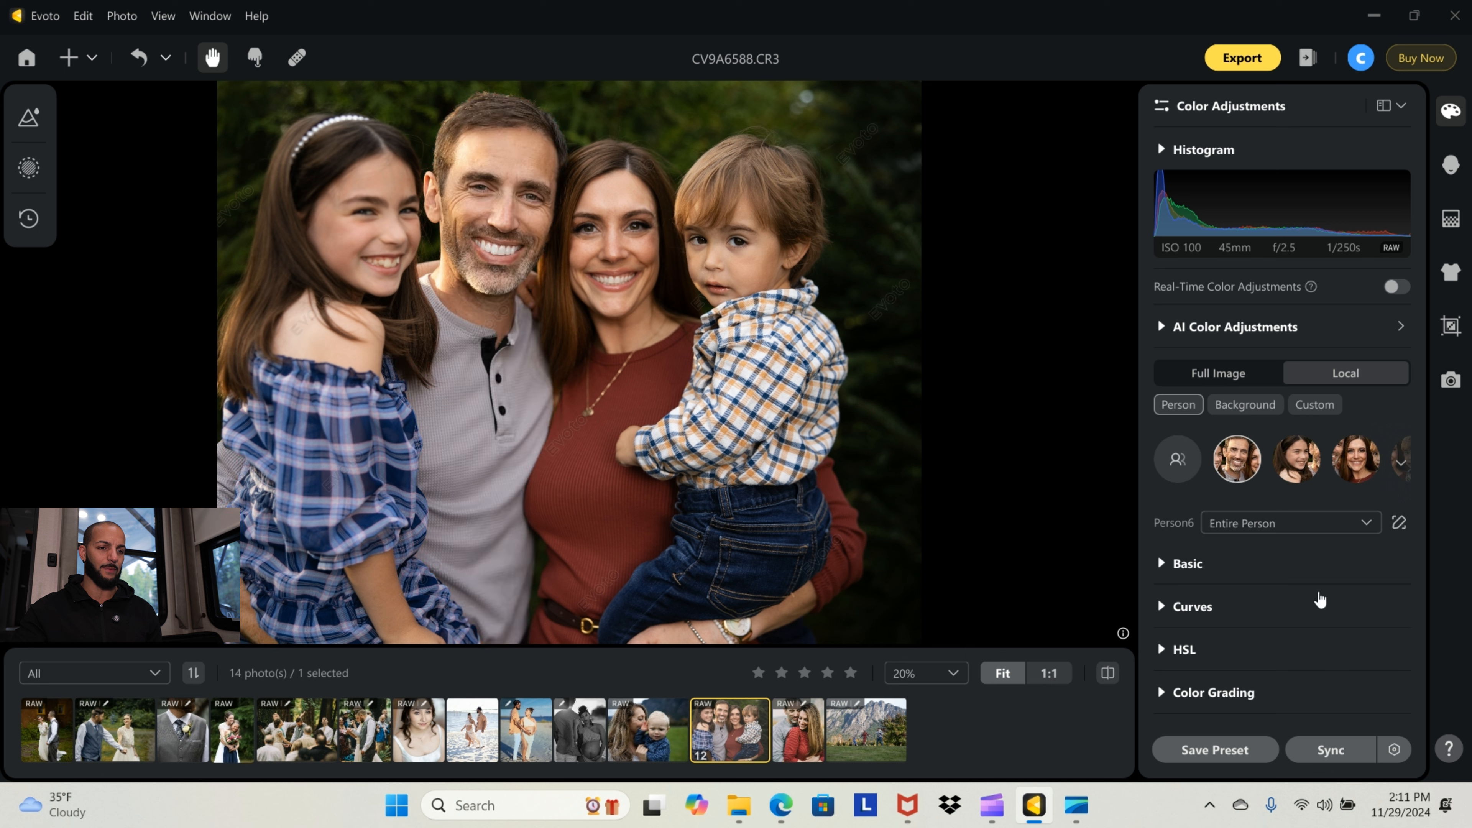
click(1296, 463)
click(1362, 454)
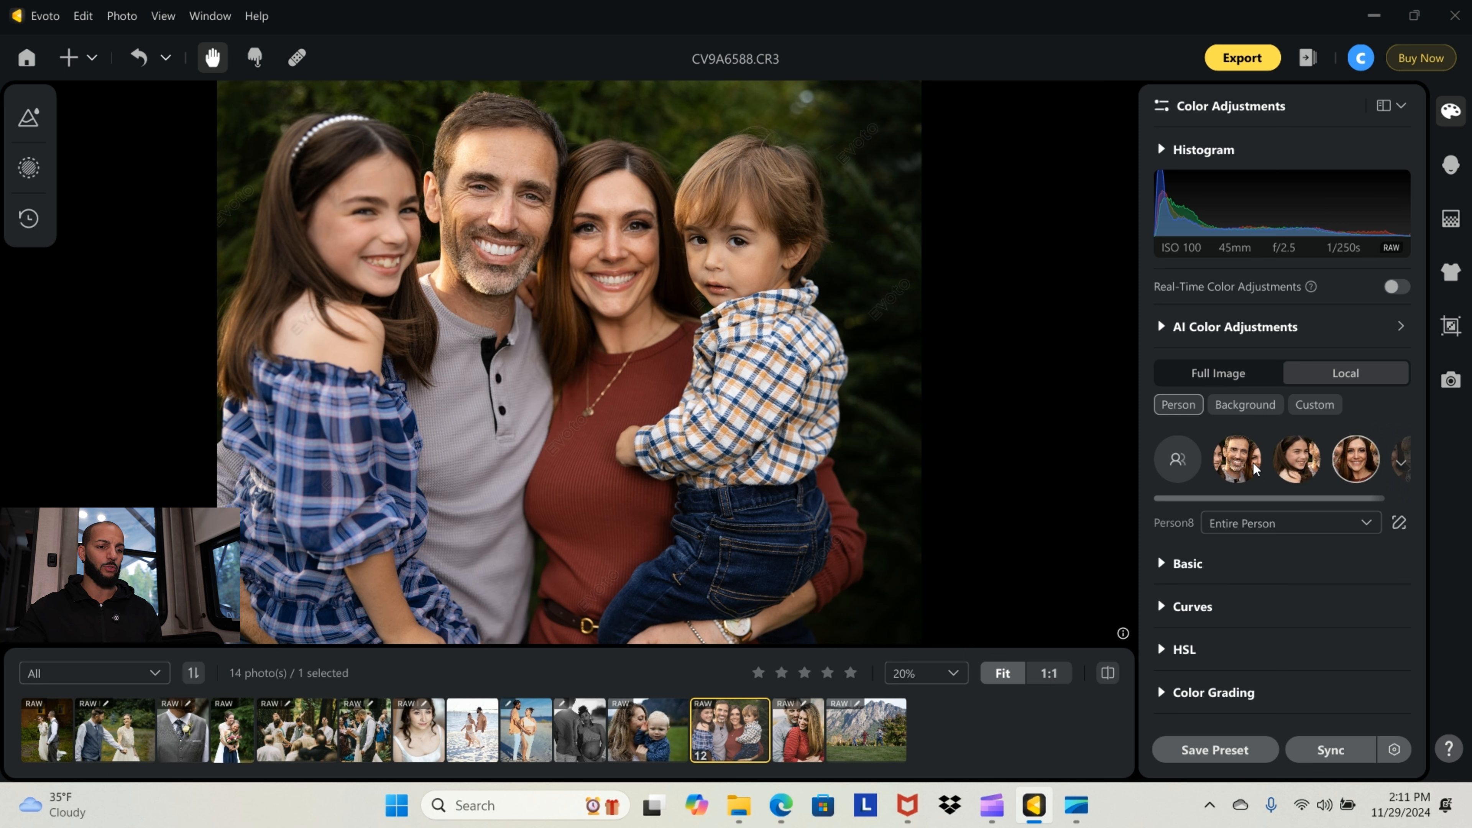
Limit the local adjustment area to Lips and select each detected family member in turn, ending with the boy
click(1337, 526)
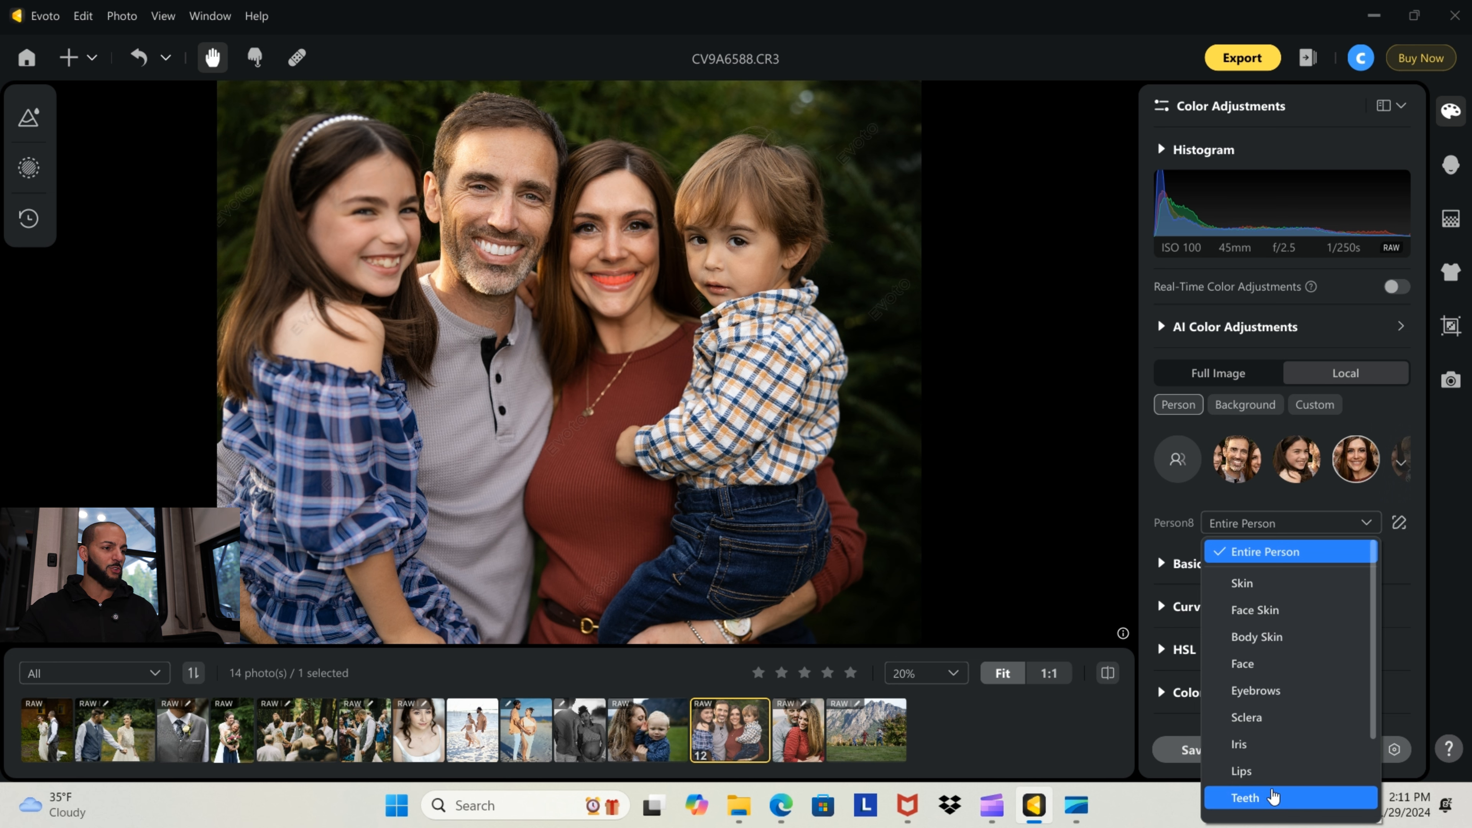
click(1269, 775)
click(1243, 467)
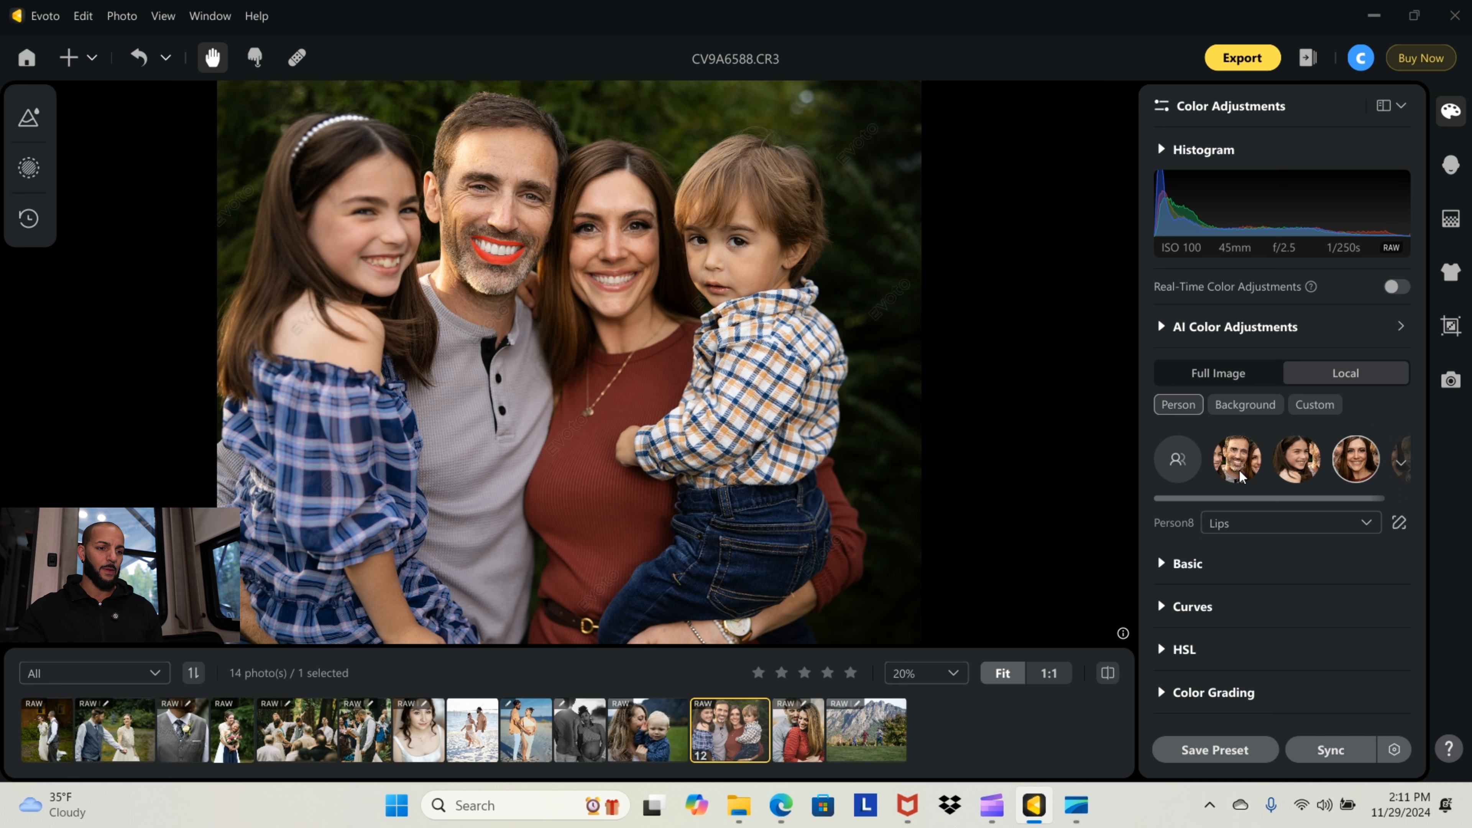
click(1289, 463)
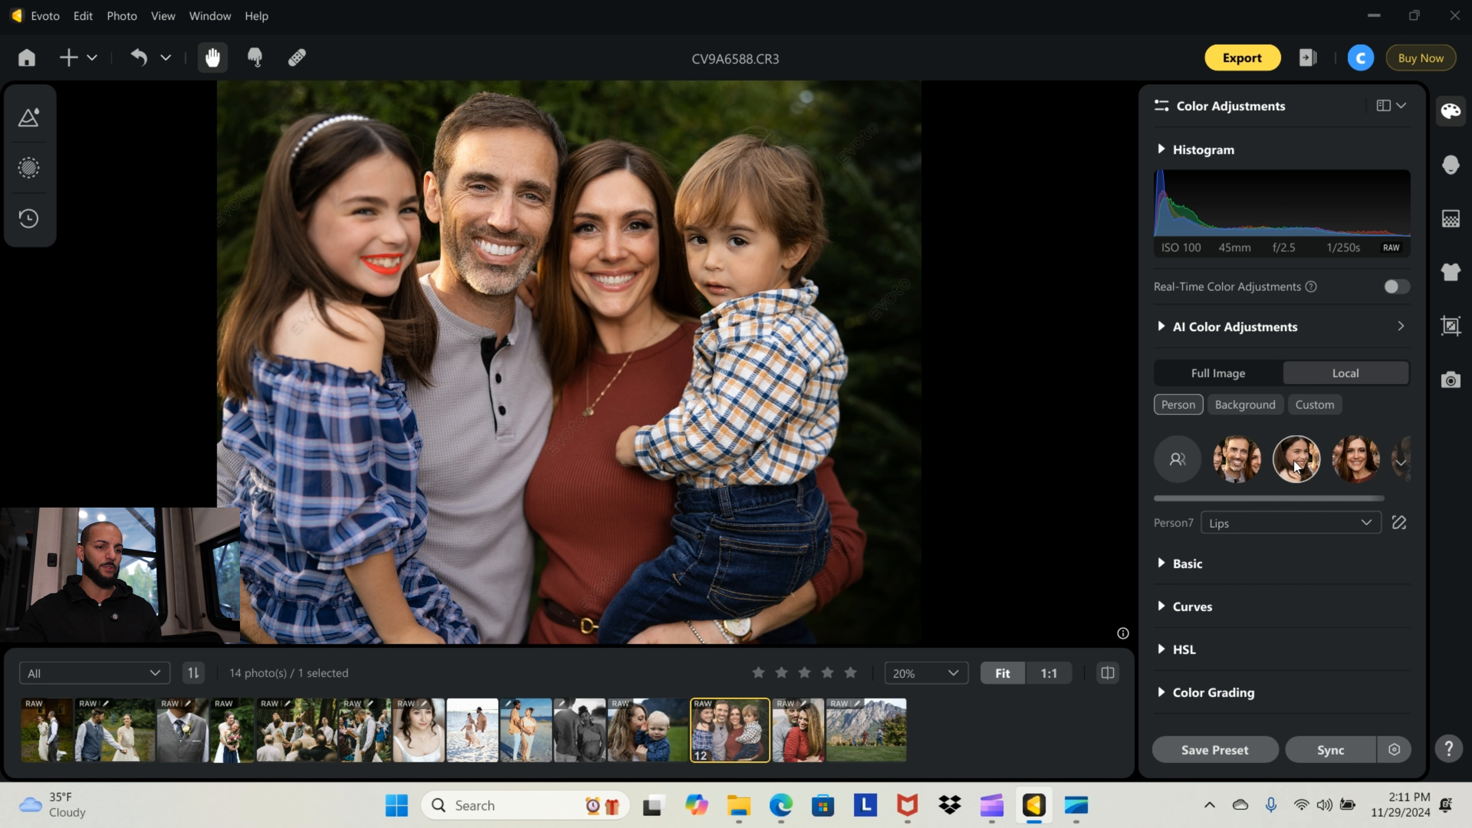
click(1373, 461)
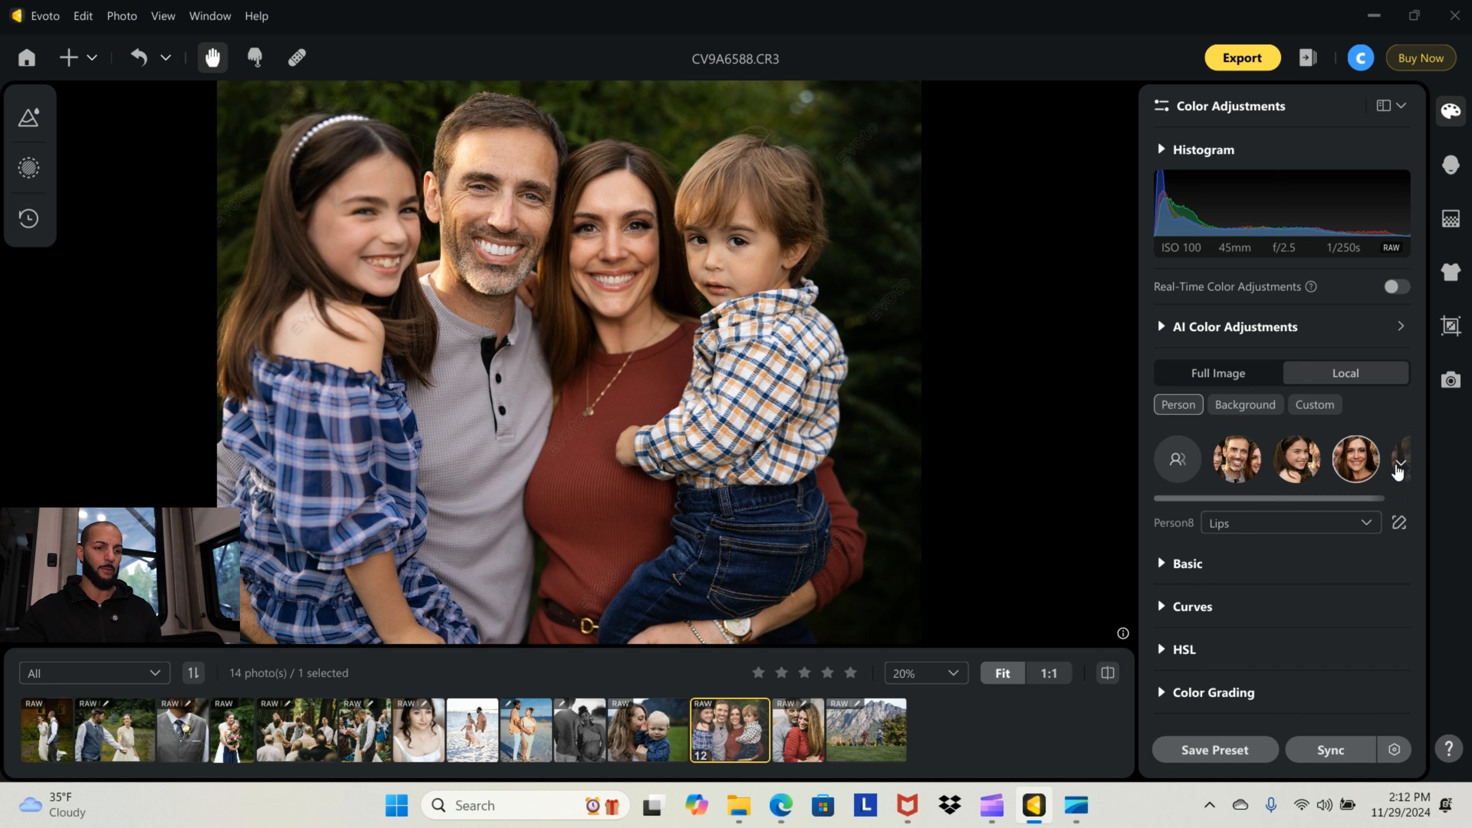
click(1400, 462)
scroll(1182, 538, down, 1)
click(1194, 513)
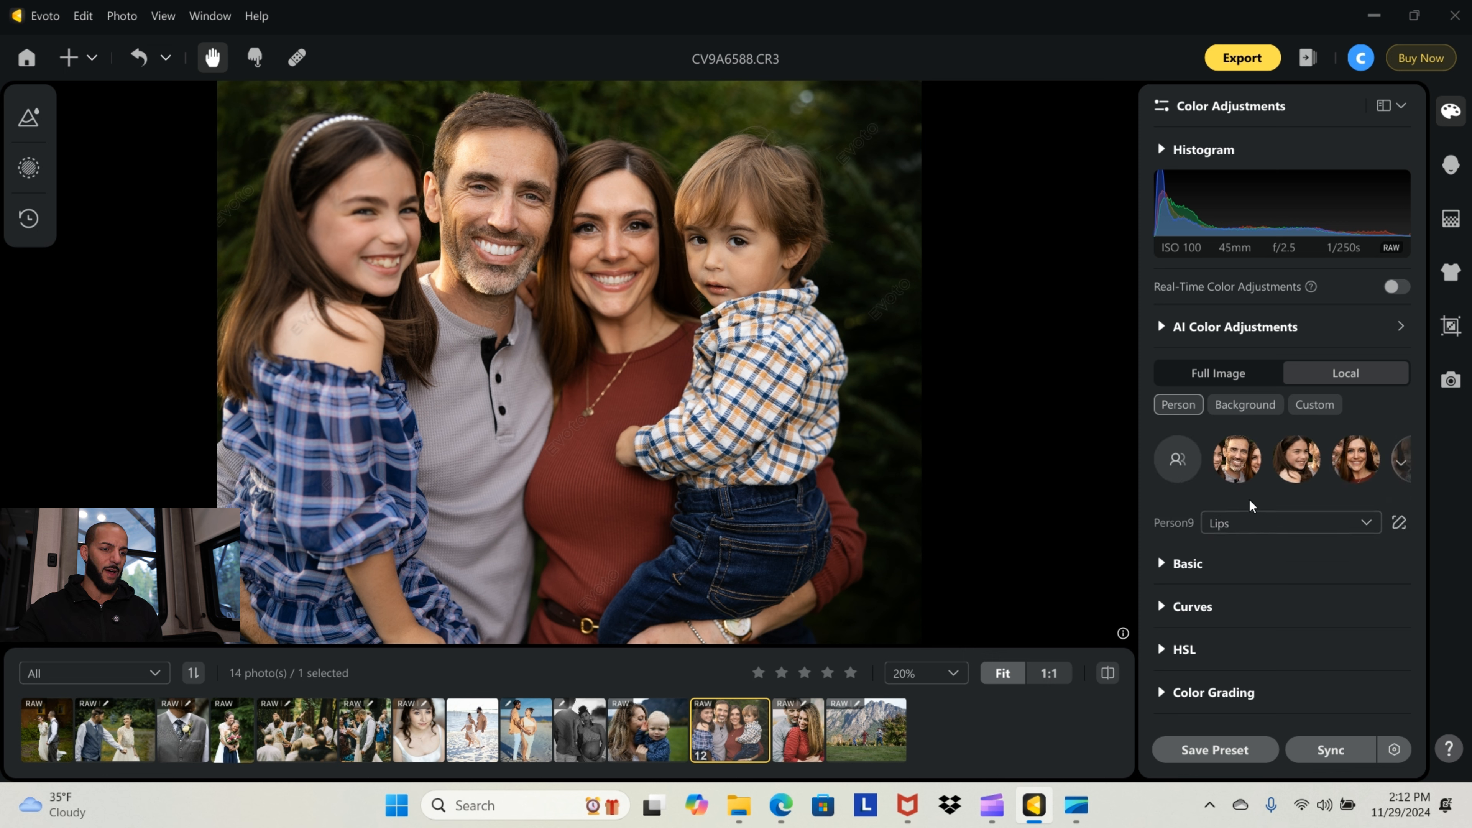
Target all persons with the local adjustments and set the area to Entire Person
click(1190, 463)
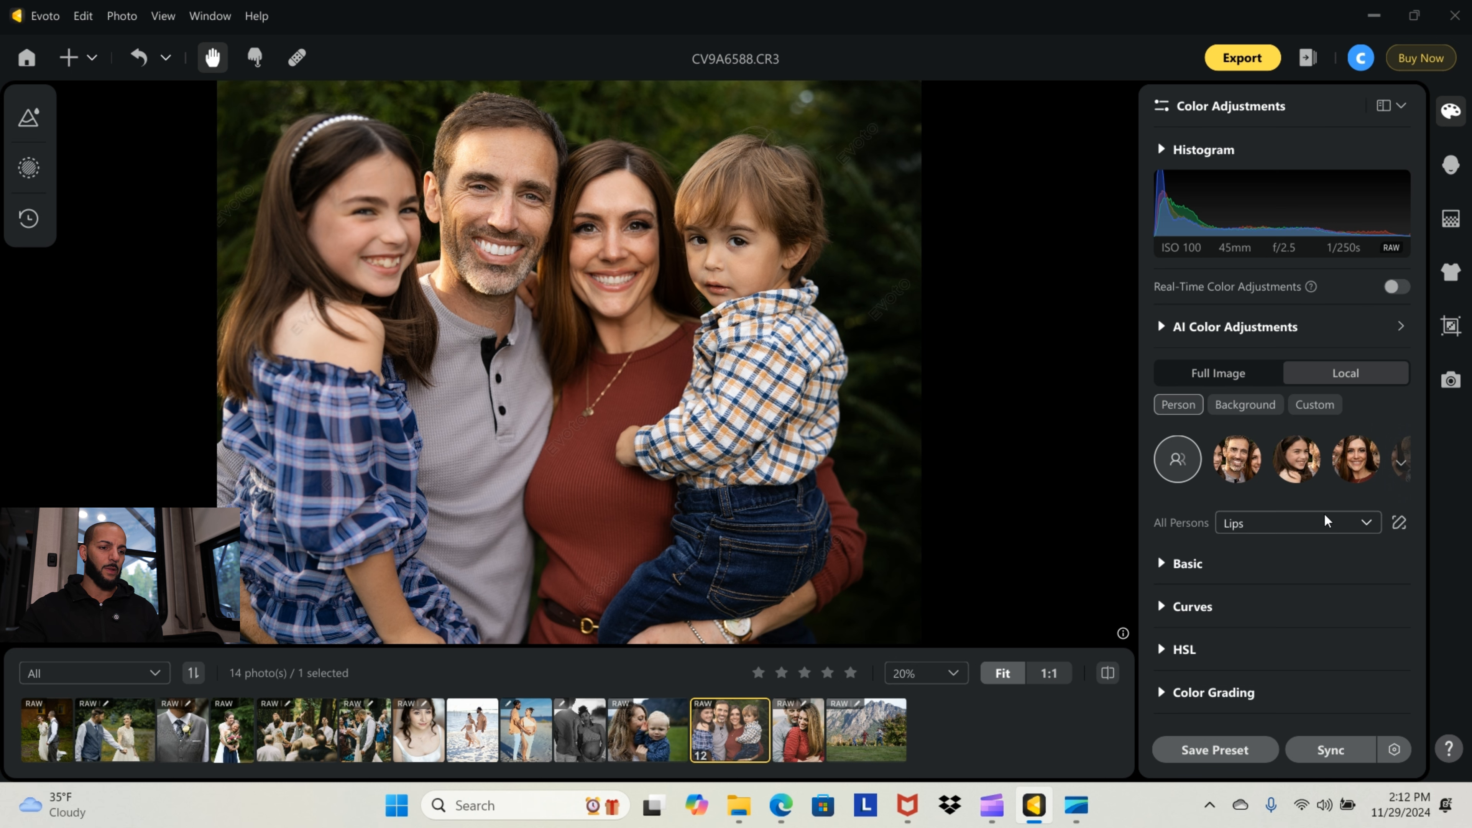
click(1362, 529)
click(1304, 558)
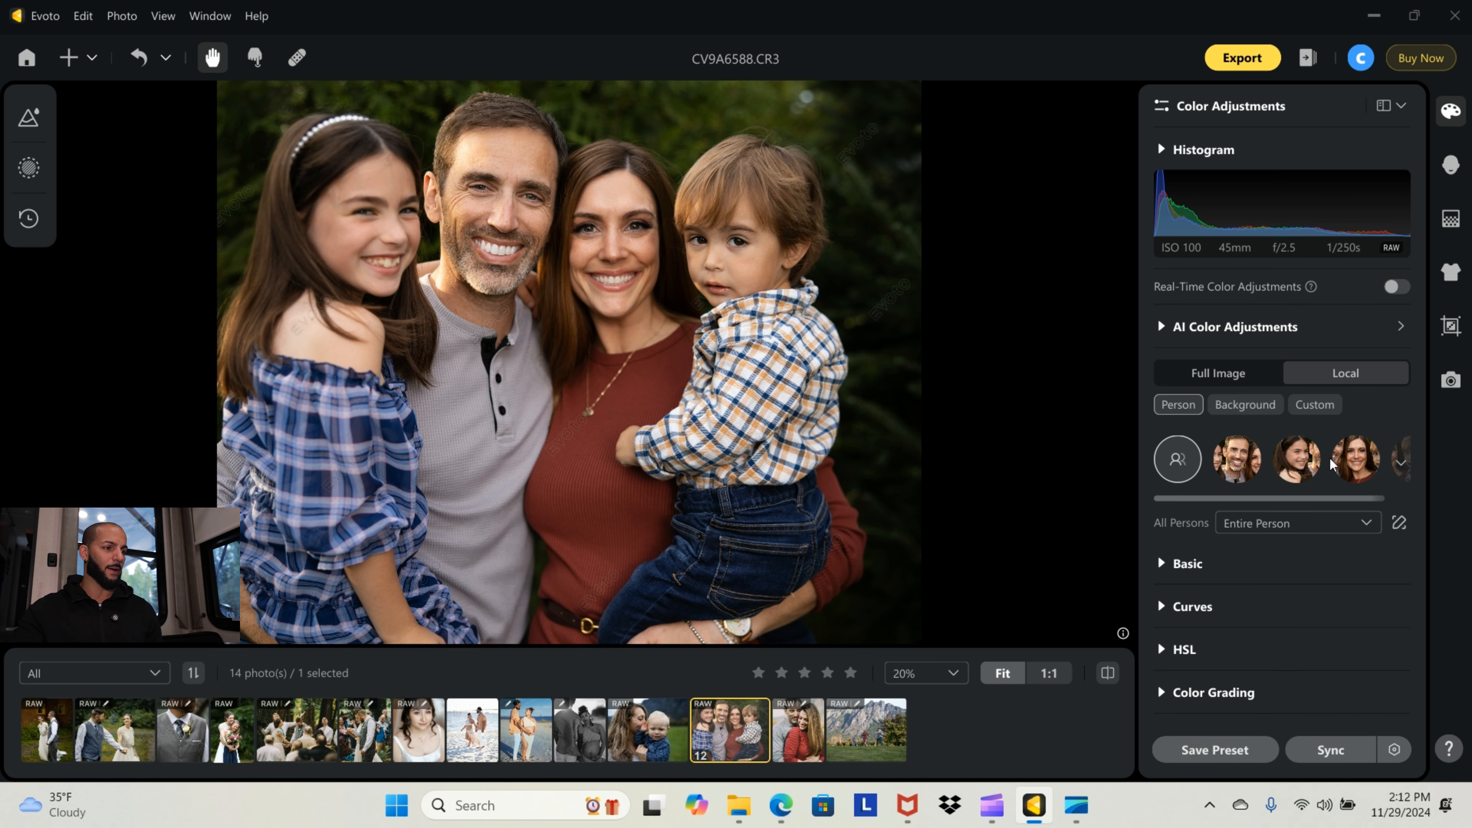
scroll(430, 231, up, 3)
drag(476, 214, 508, 332)
scroll(508, 332, down, 2)
scroll(508, 332, down, 2)
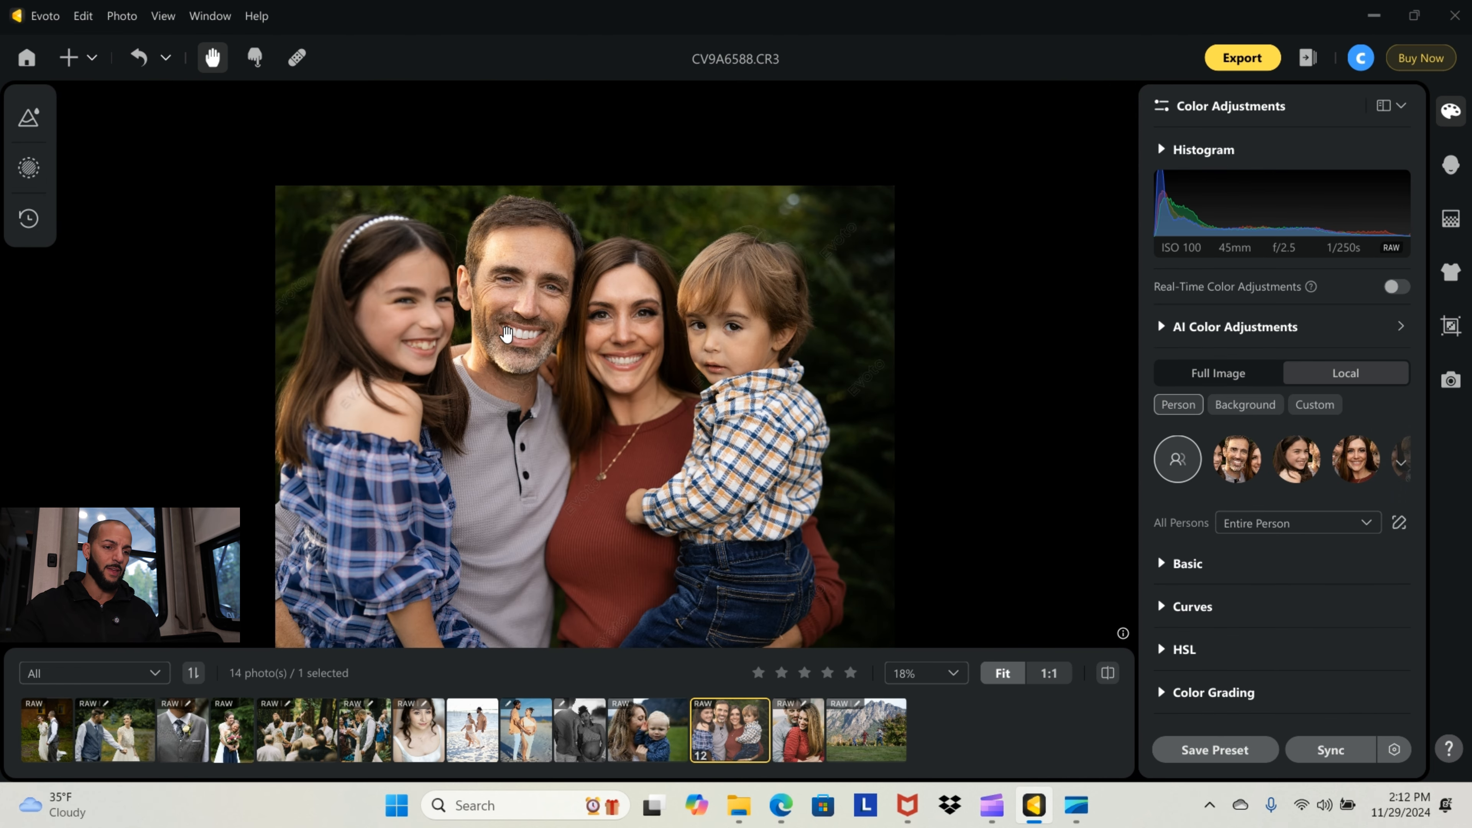
Review the selectable body areas and inspect the Entire Person mask of all persons in the mask editor
click(1371, 523)
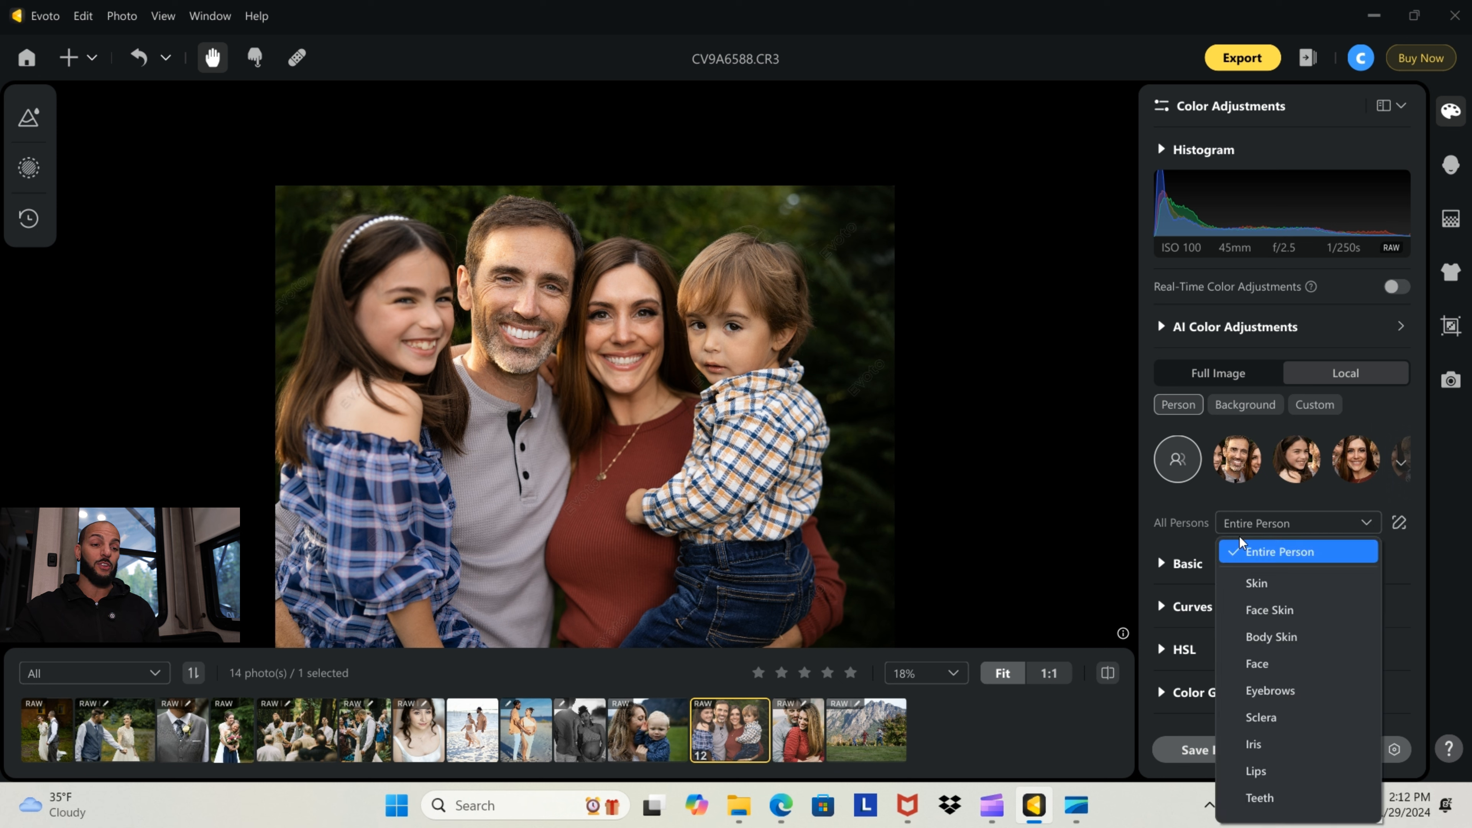
scroll(1239, 539, down, 3)
click(1398, 526)
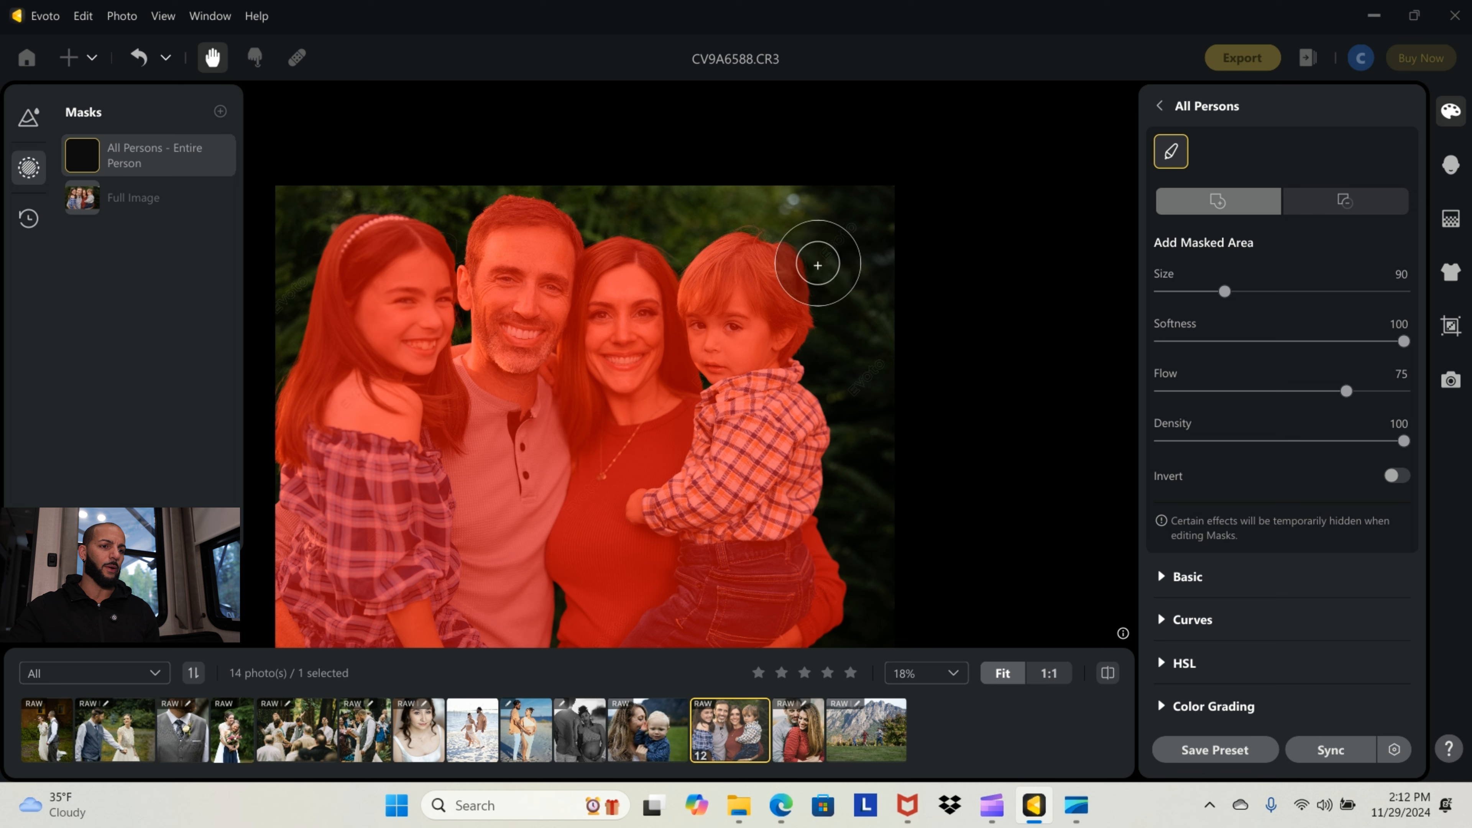
click(1159, 106)
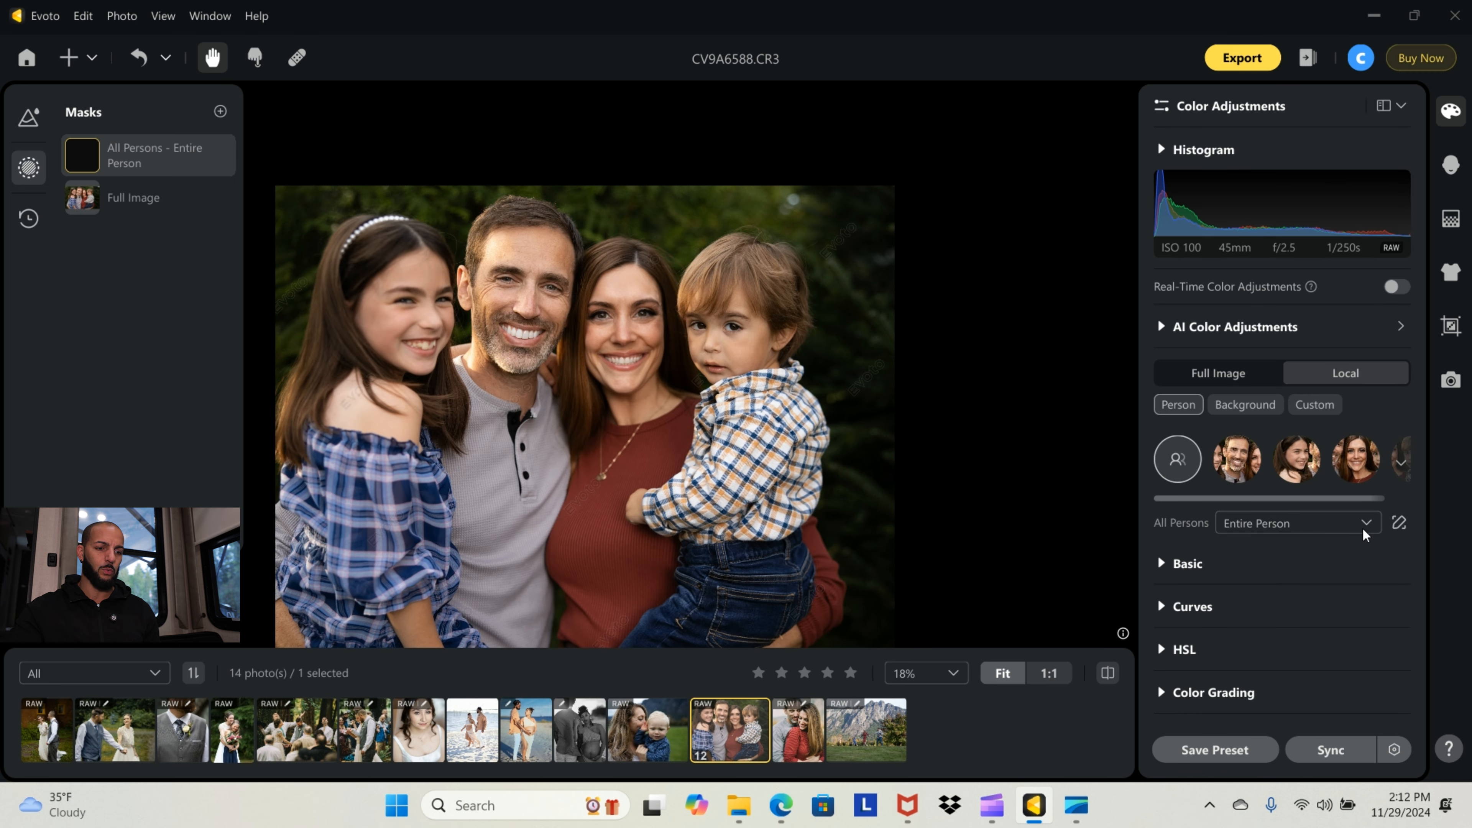
Set the all-persons area to Others and brush extra mask around the mother's necklace at size 90 and flow 75
click(1350, 523)
click(1307, 794)
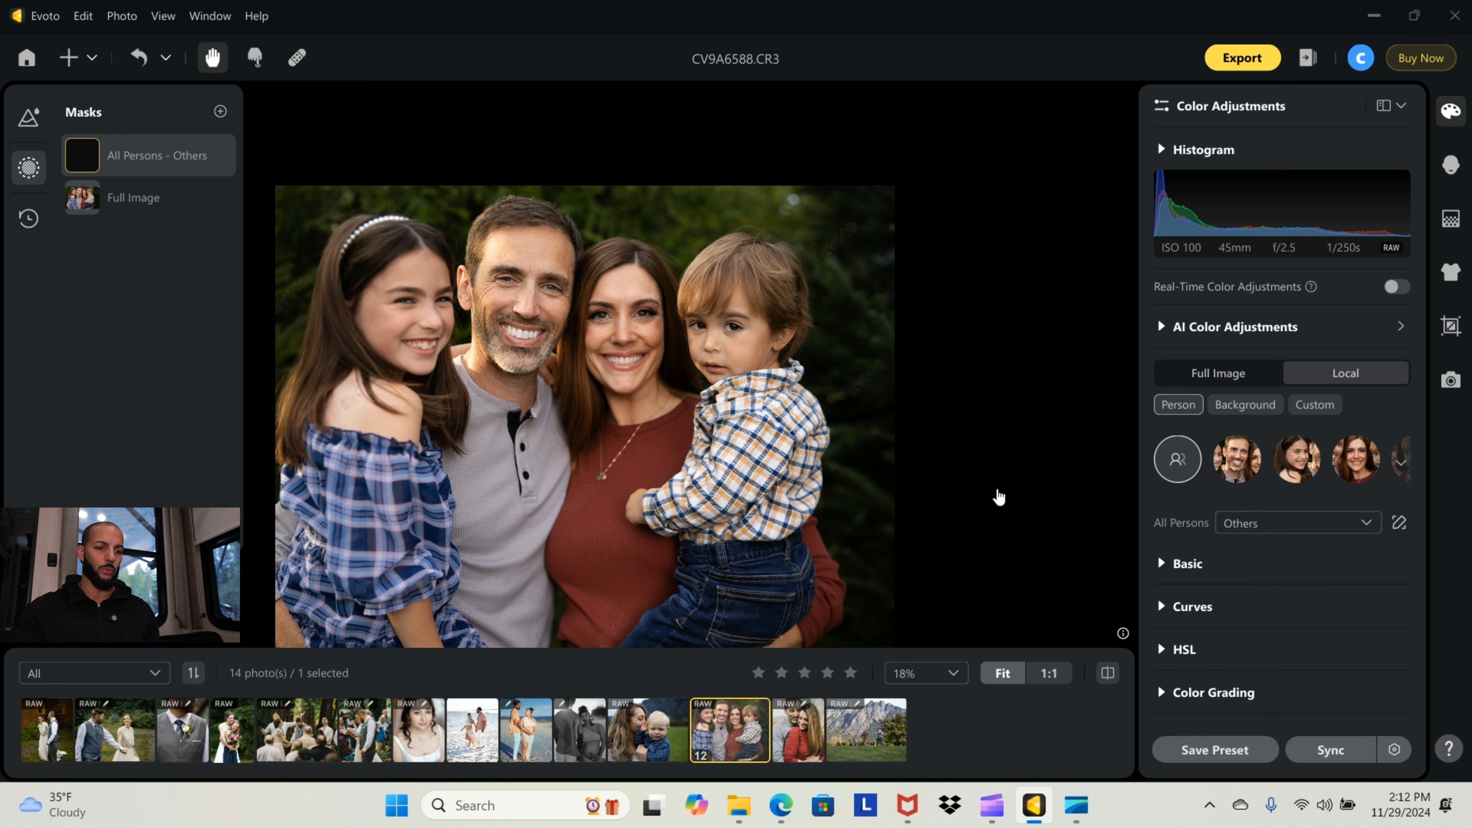
click(1399, 522)
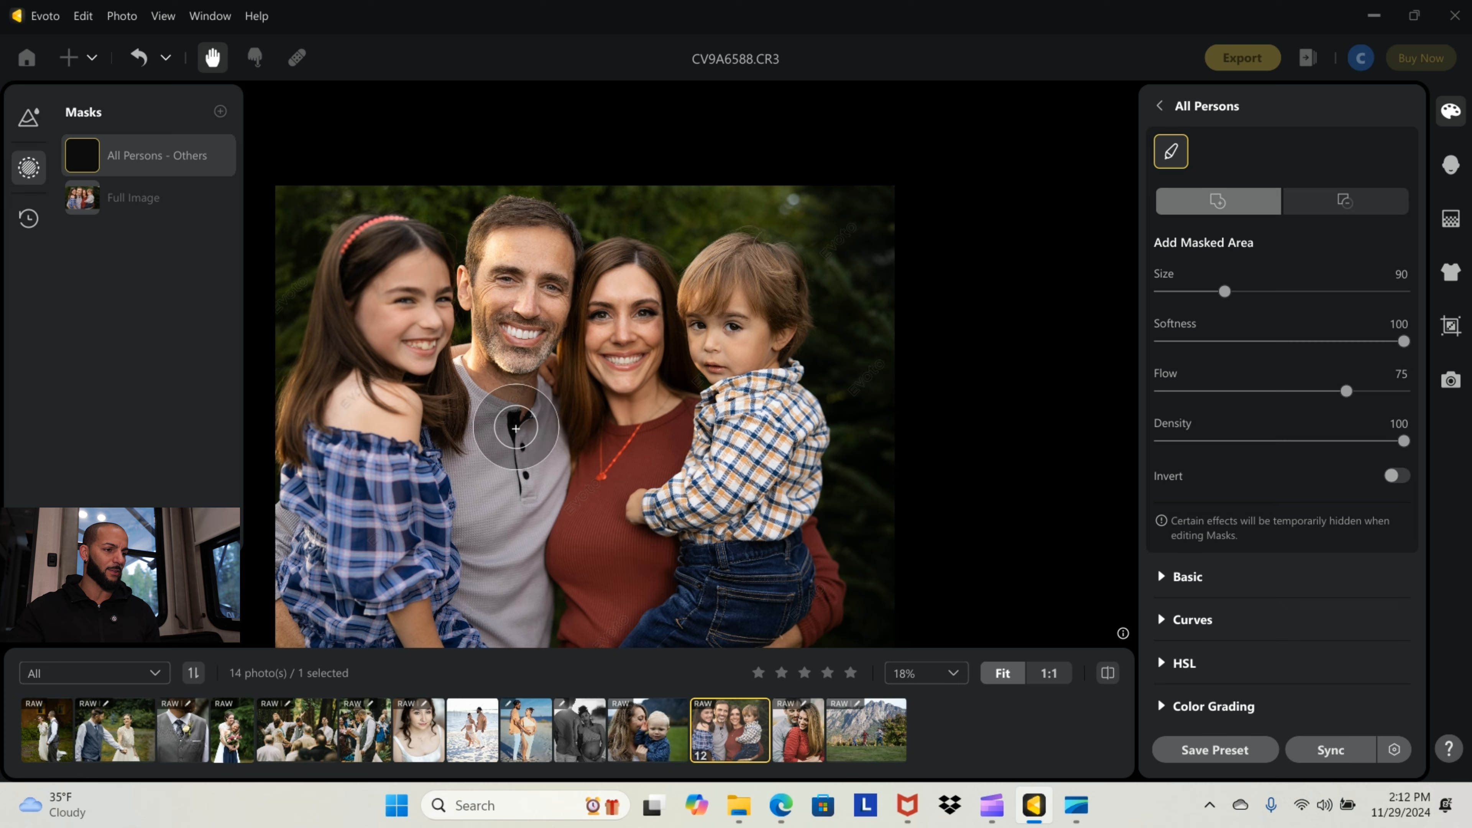
scroll(632, 493, up, 3)
scroll(708, 595, down, 1)
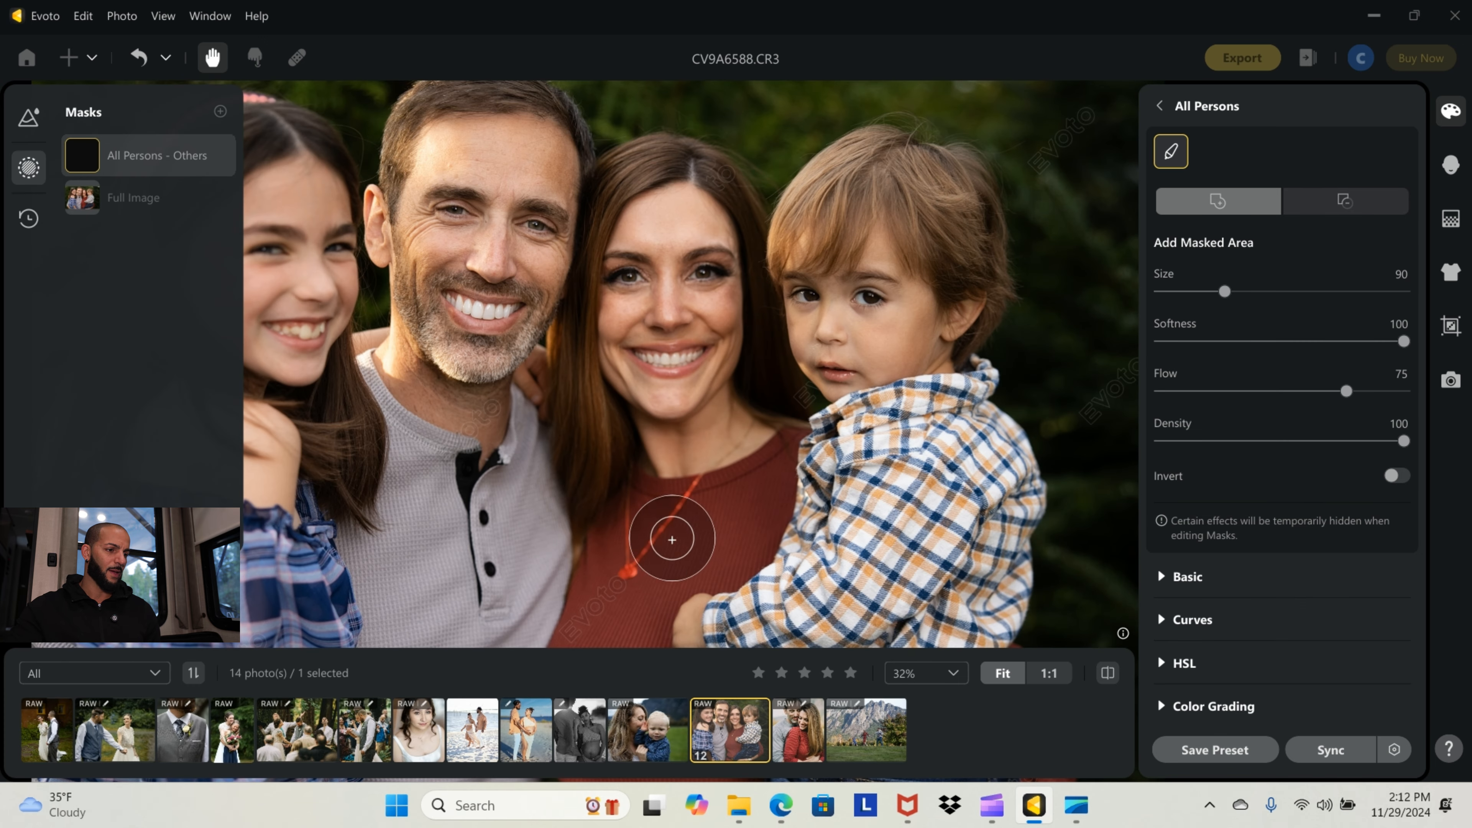
mouse_move(636, 511)
mouse_down()
mouse_move(627, 555)
mouse_move(679, 510)
mouse_up()
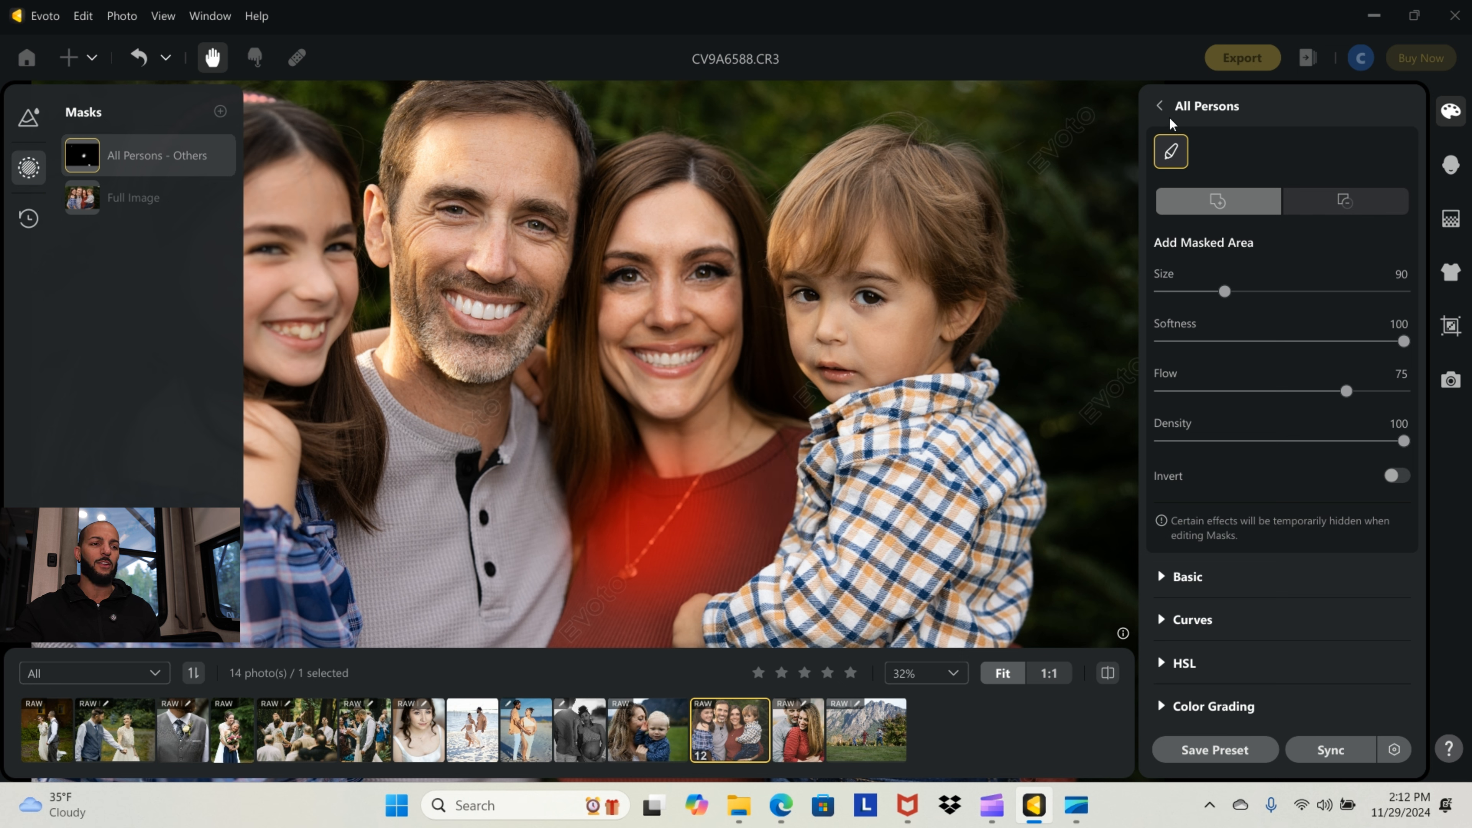
click(1159, 106)
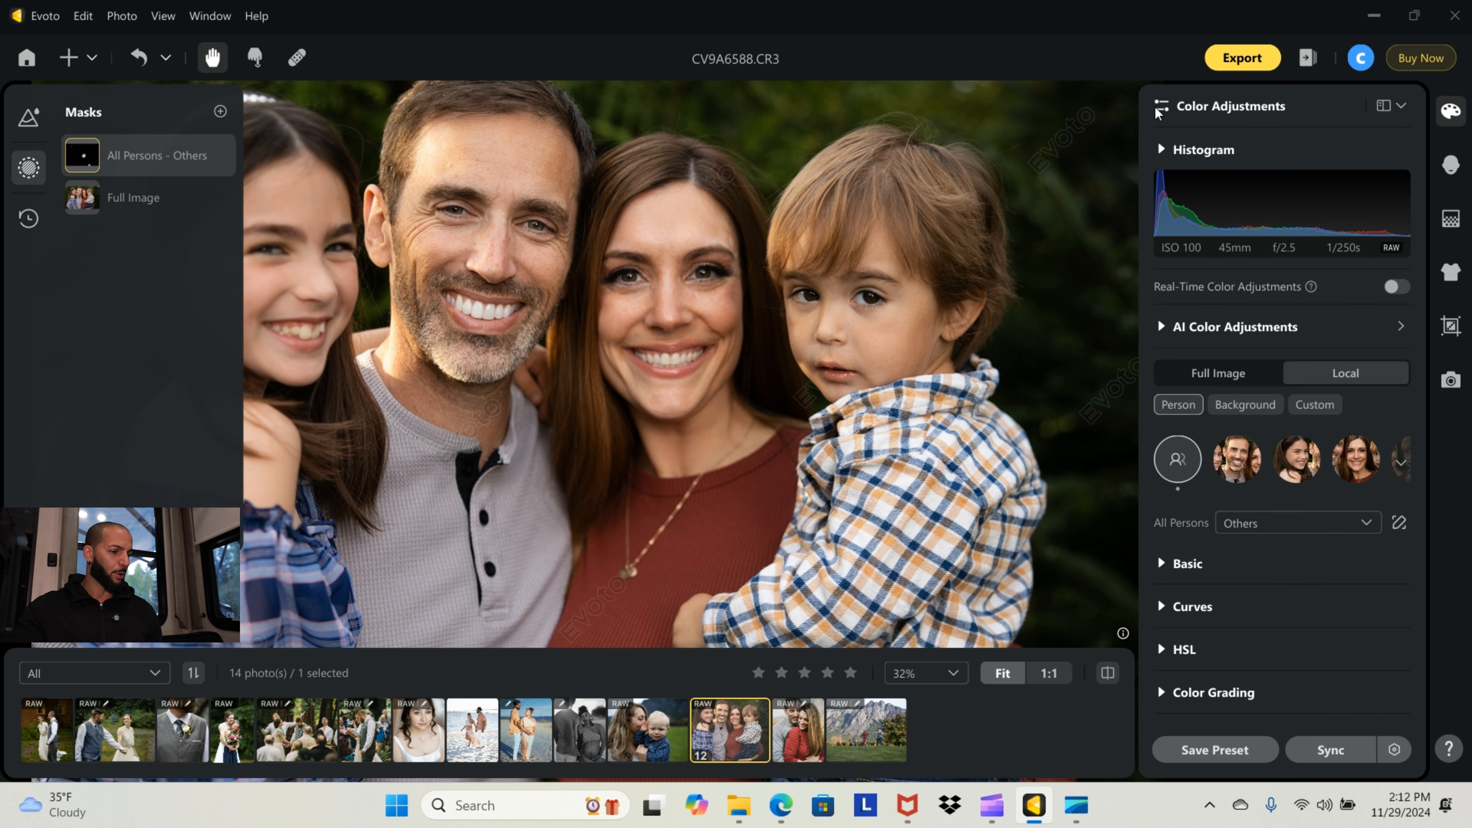
Open the Shoot1 project, switch to the man's portrait CV9A9829.CR3, and examine his face up close
click(27, 58)
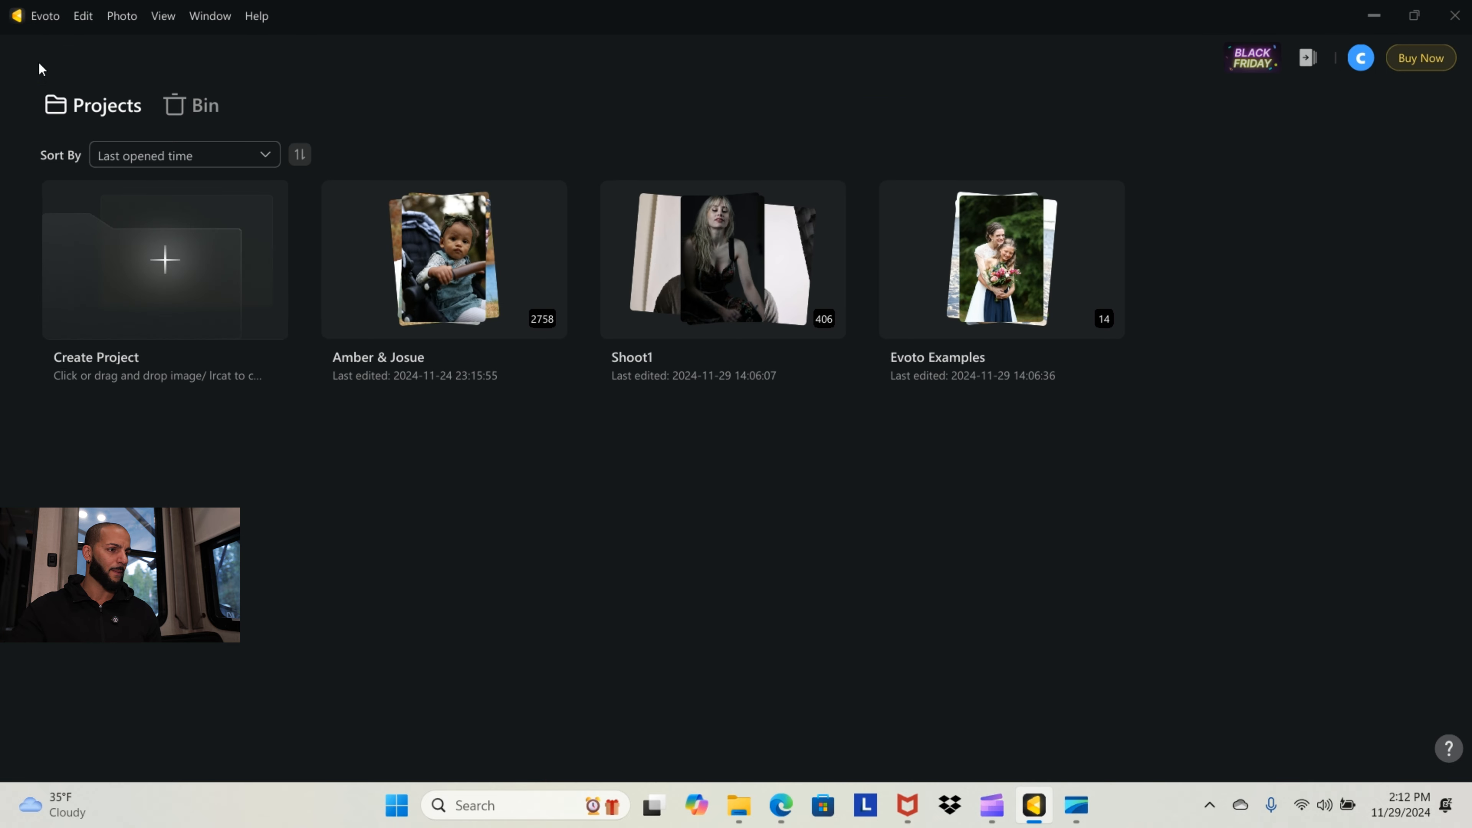
click(719, 258)
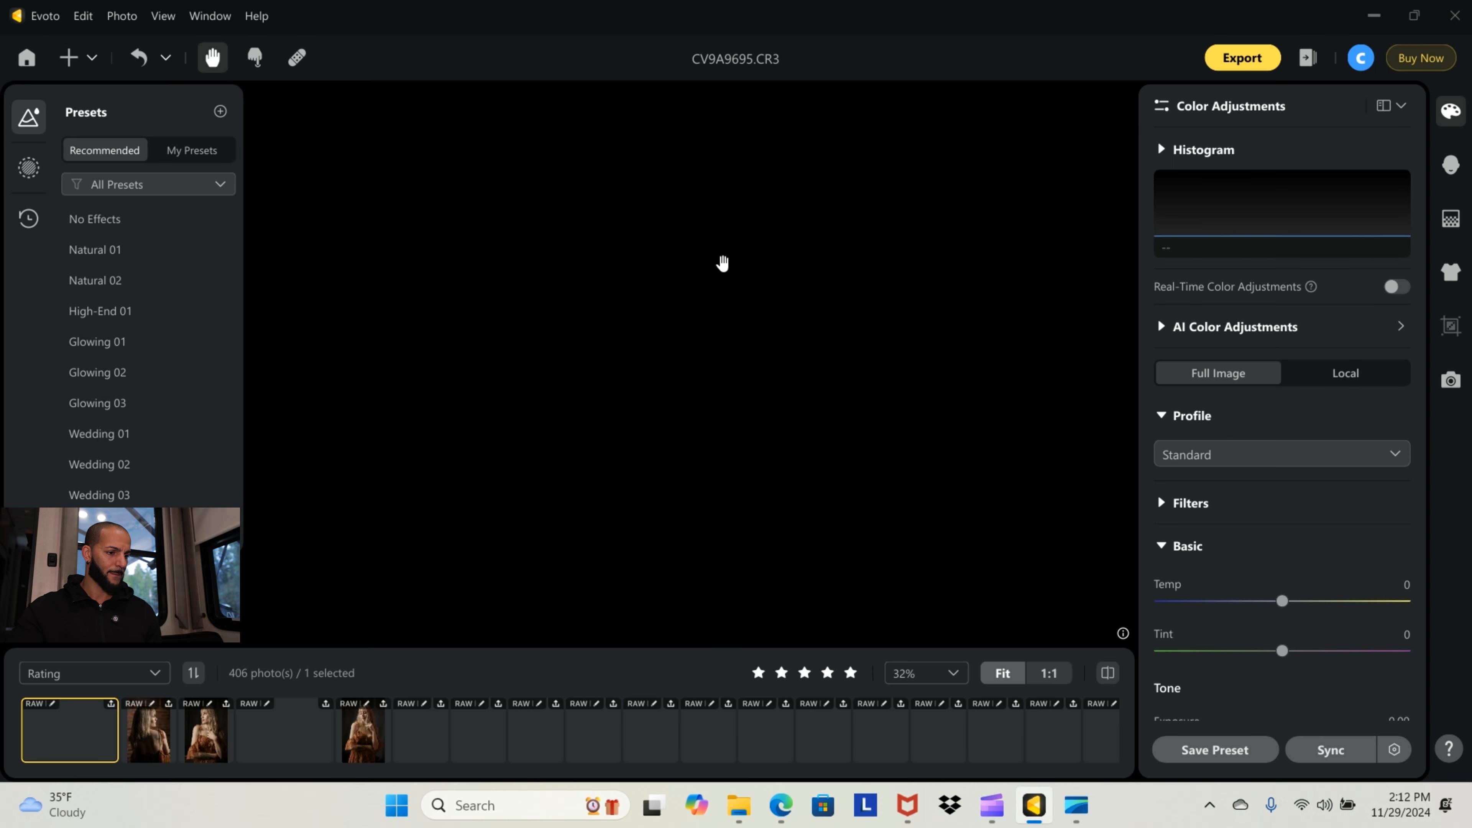
scroll(683, 757, down, 2)
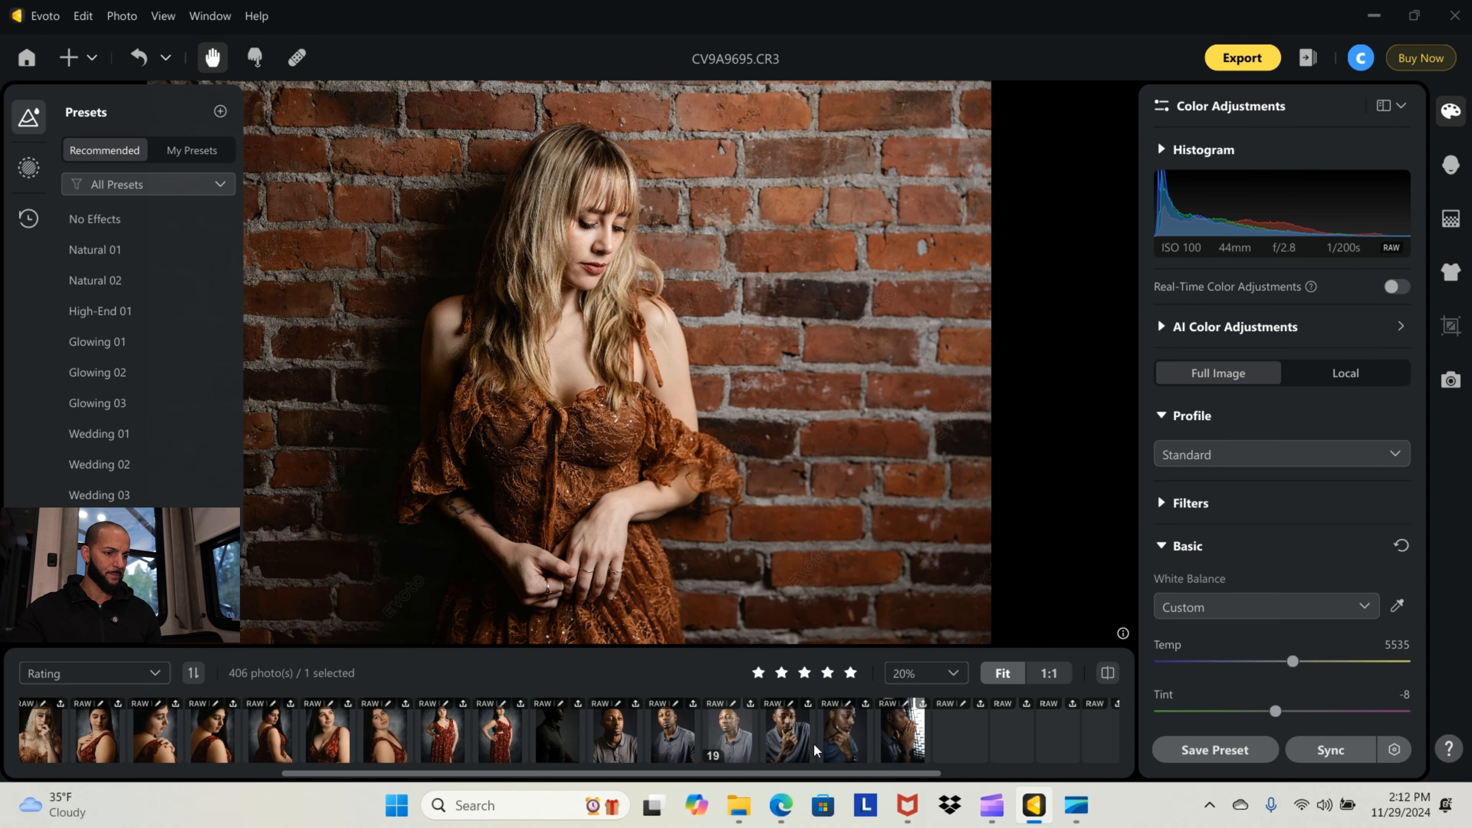
click(787, 736)
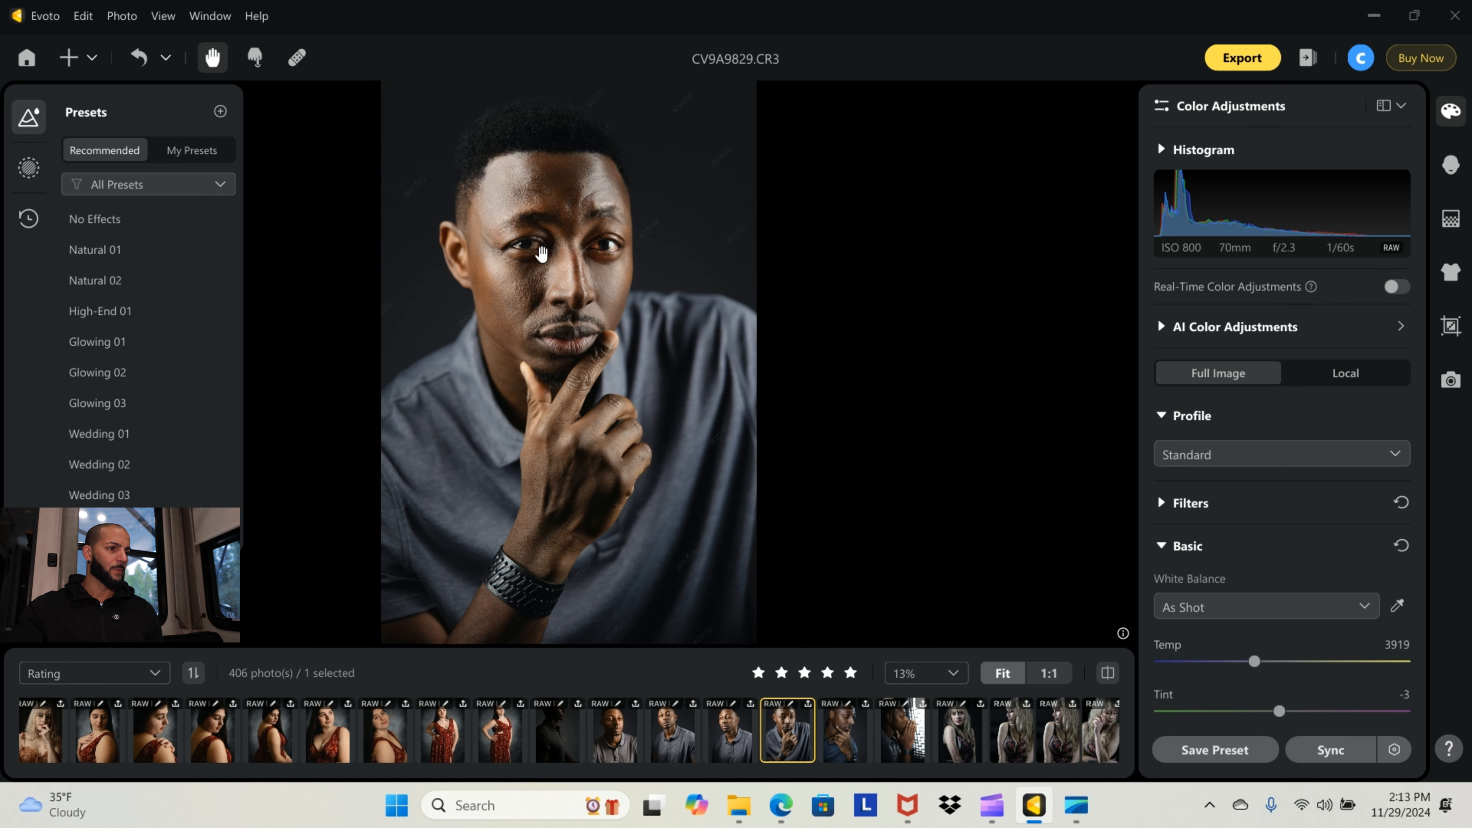
scroll(536, 250, up, 2)
scroll(536, 252, up, 2)
drag(545, 197, 584, 361)
drag(516, 150, 544, 288)
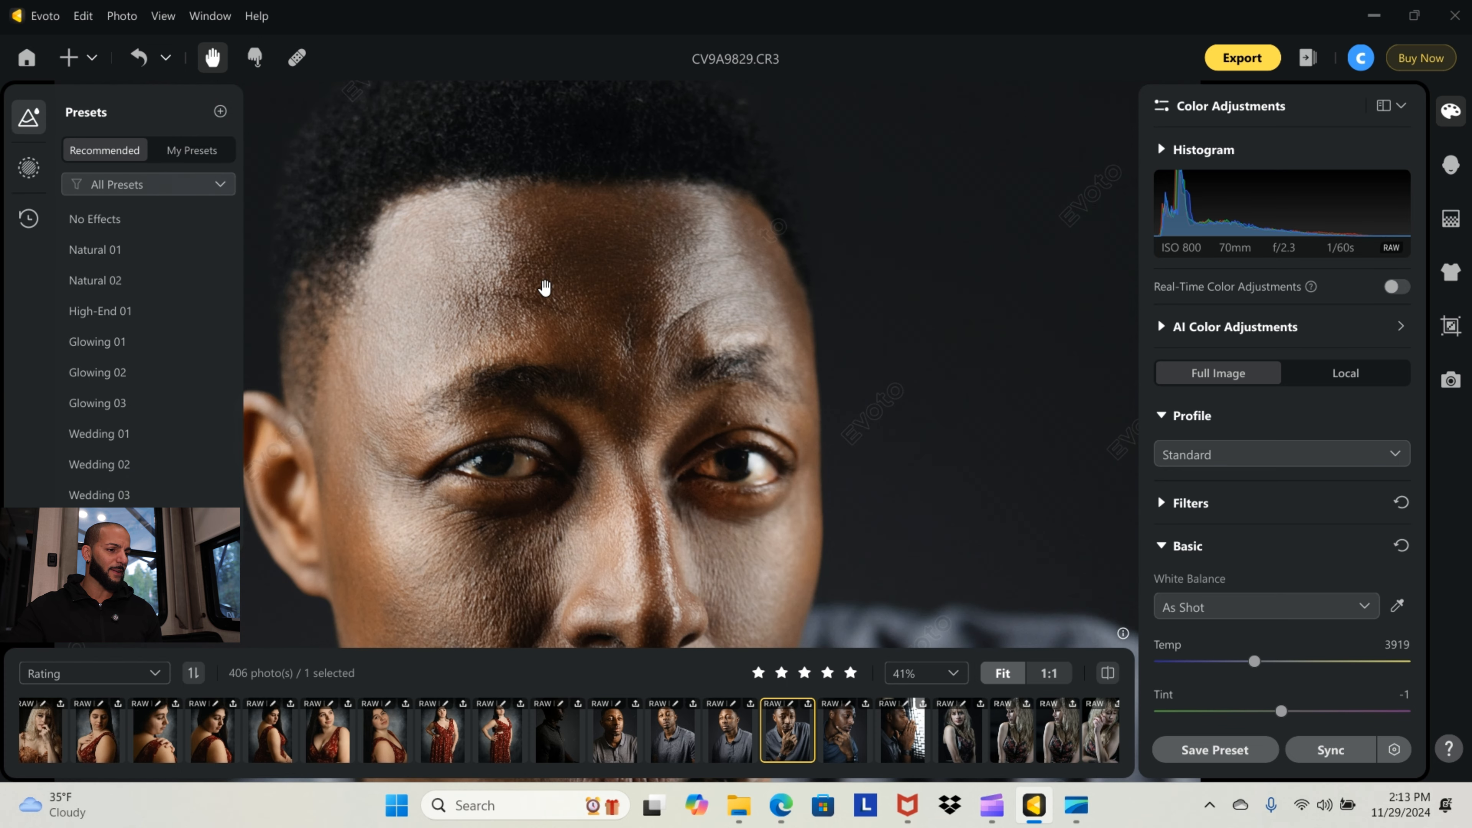
drag(586, 552, 582, 383)
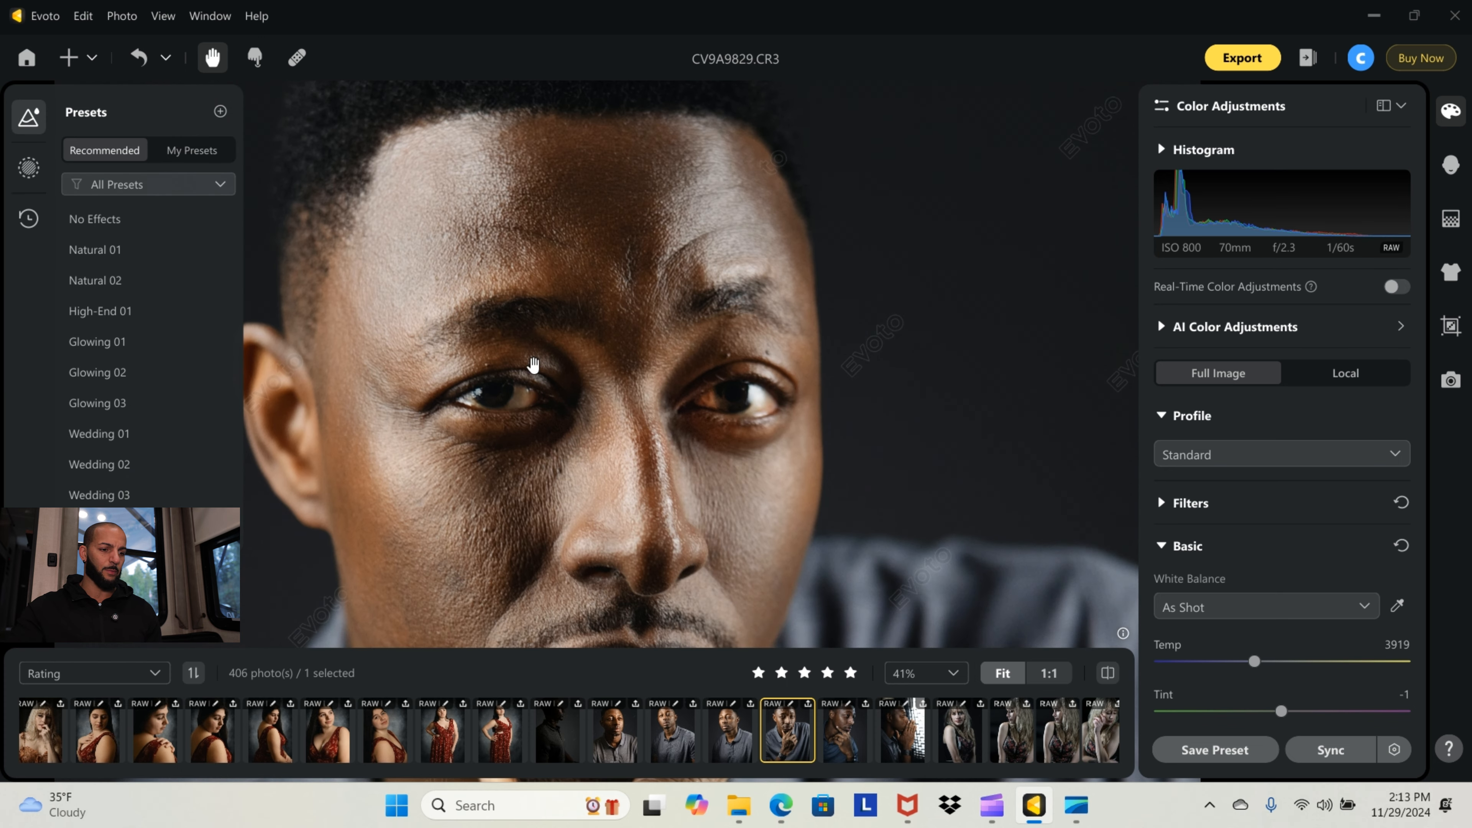
Compare the man's portrait with its unedited original and collapse the Basic adjustments
click(1110, 675)
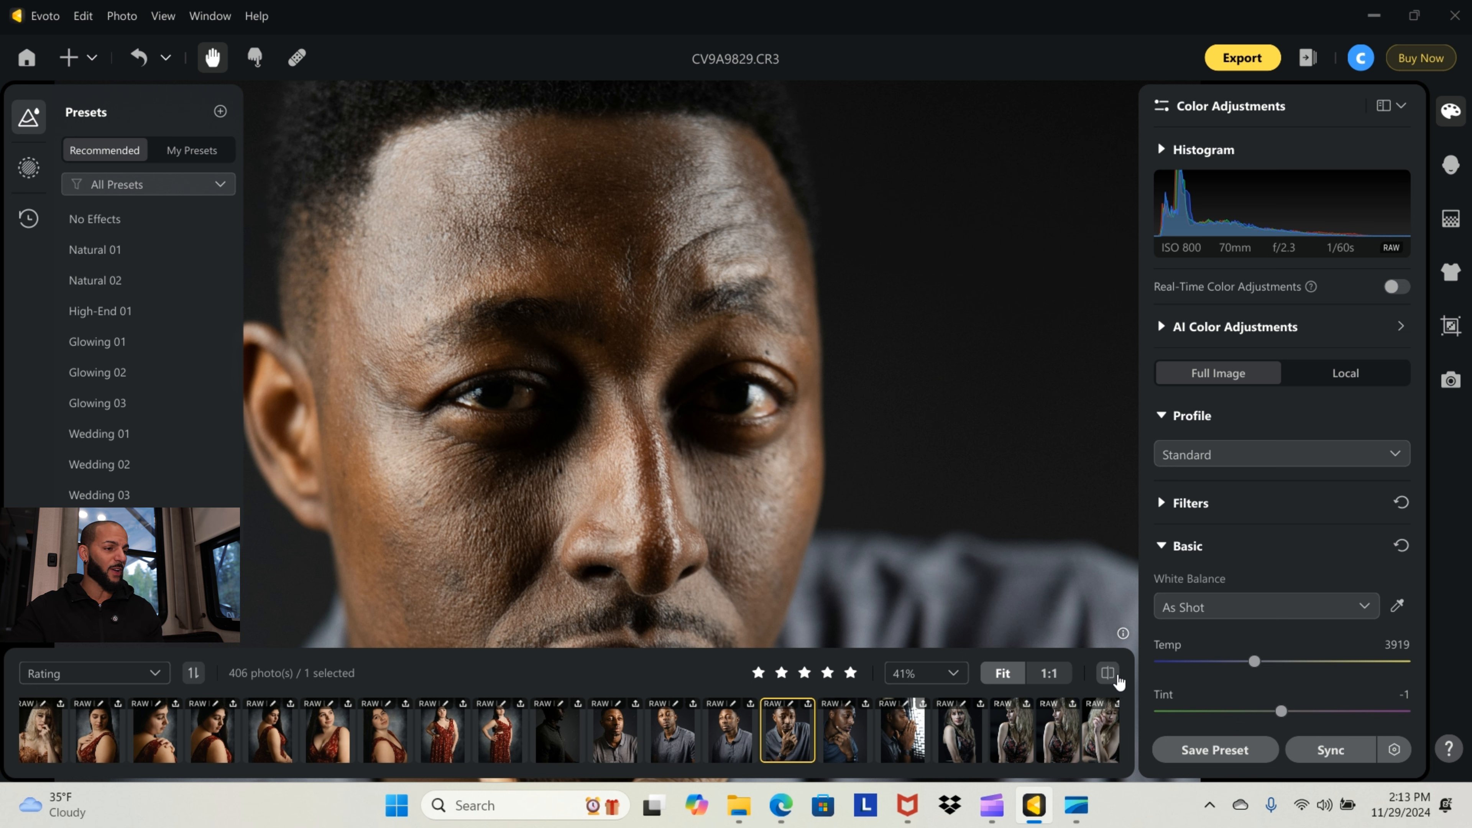
click(1121, 677)
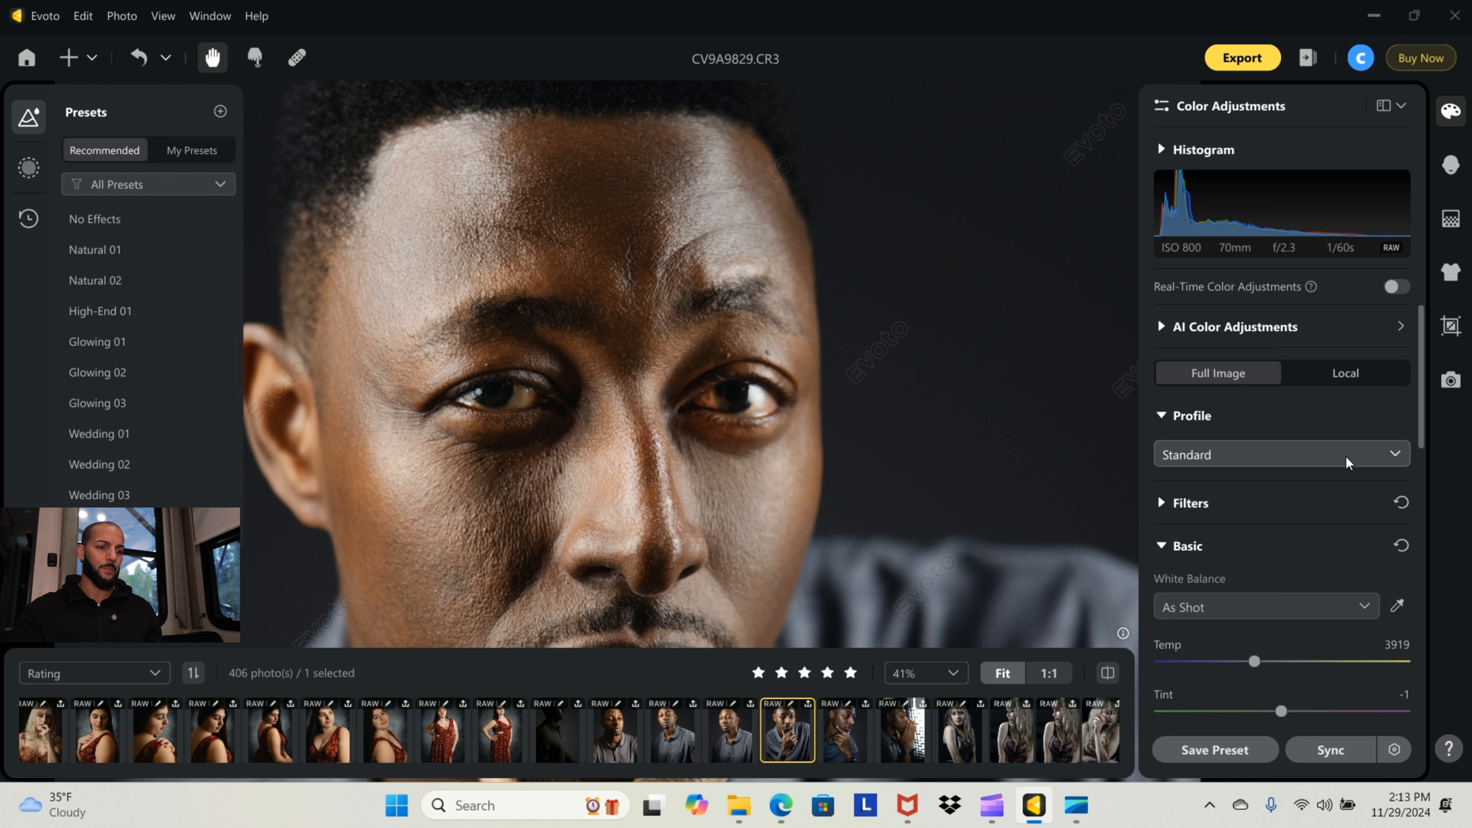
click(1164, 547)
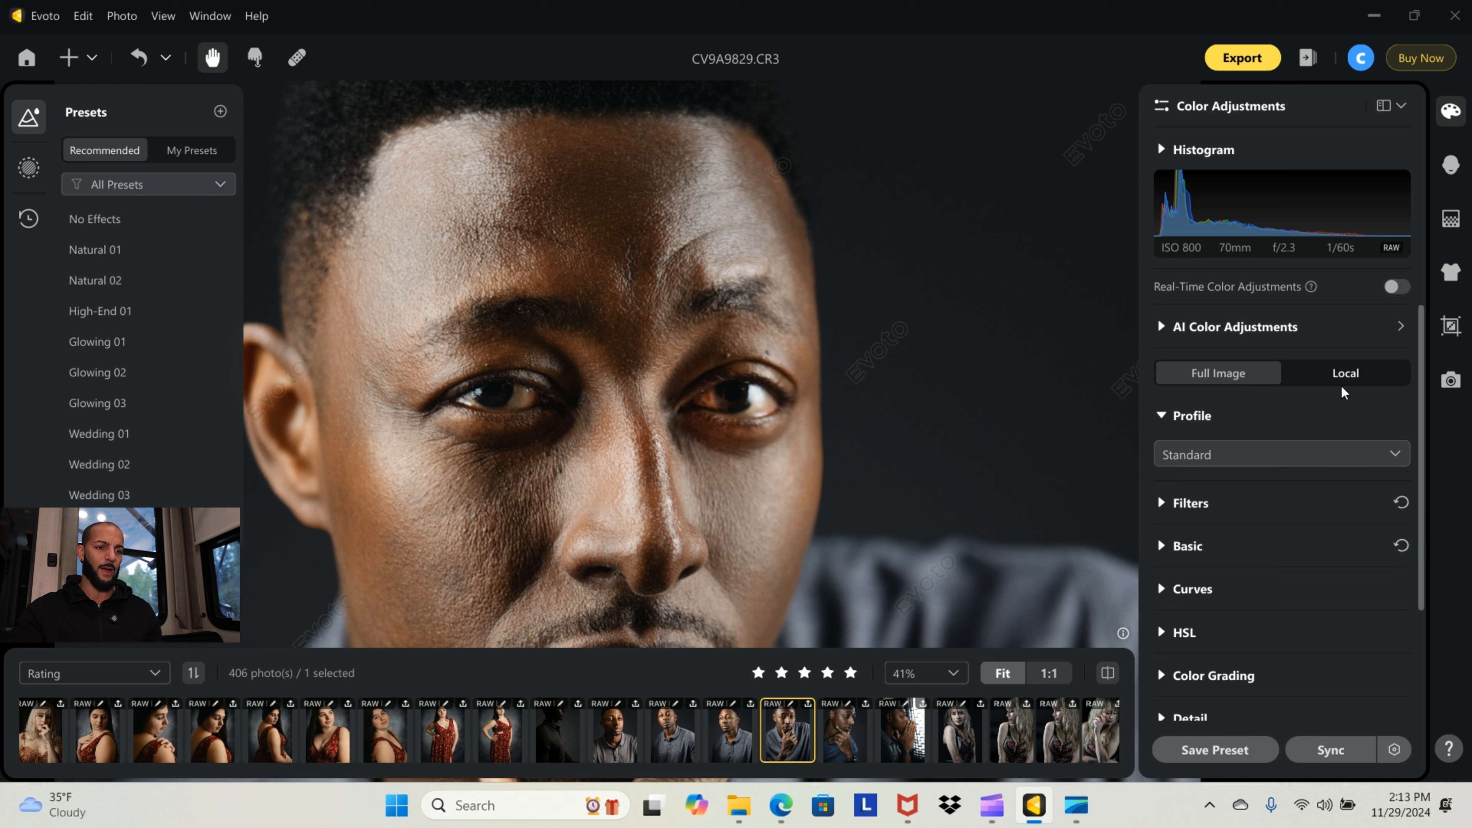
Switch to custom local adjustments, show the list of existing masks, and preview the All Persons-Others mask
click(1332, 374)
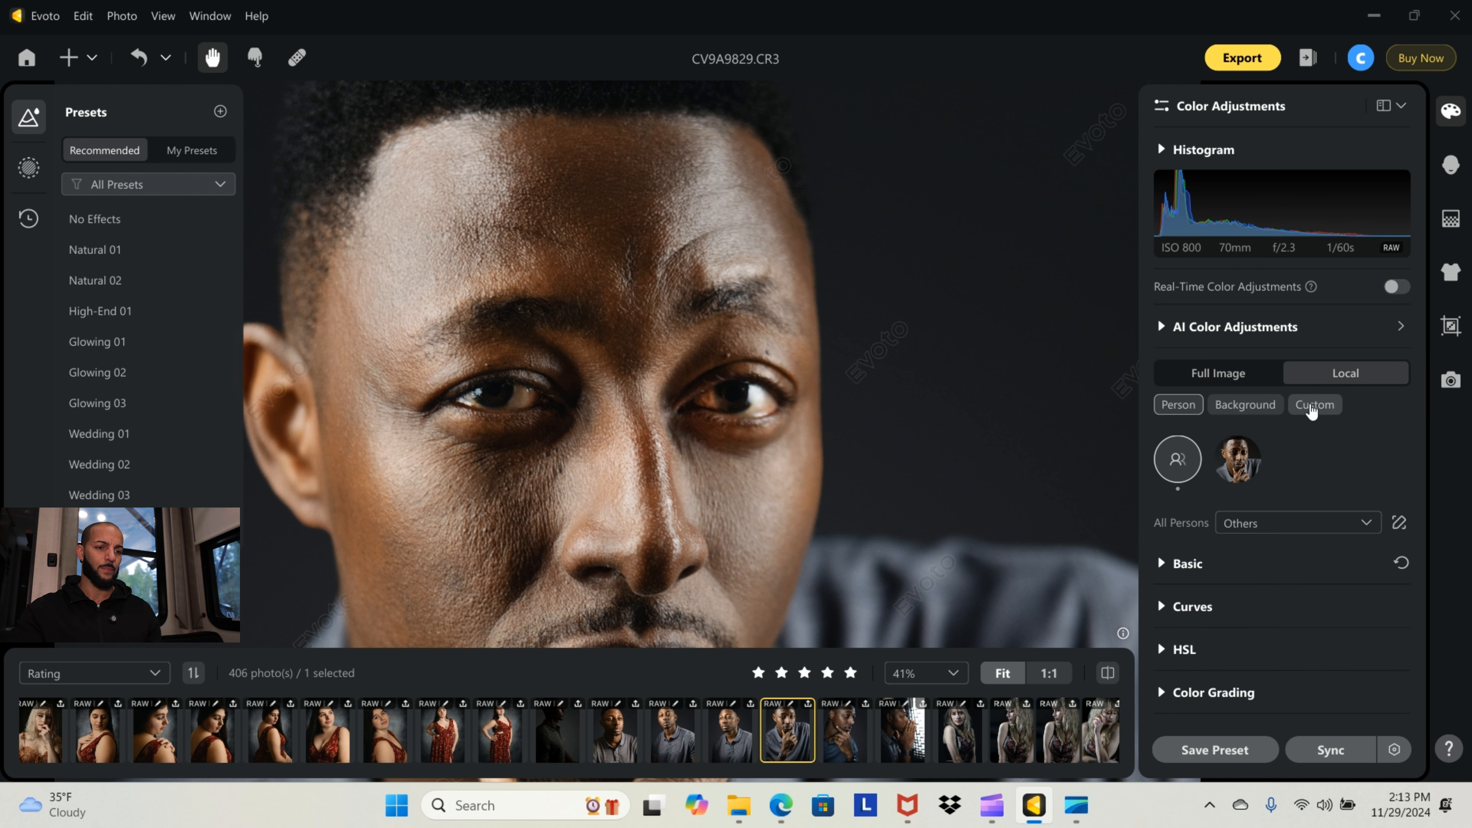
click(1314, 408)
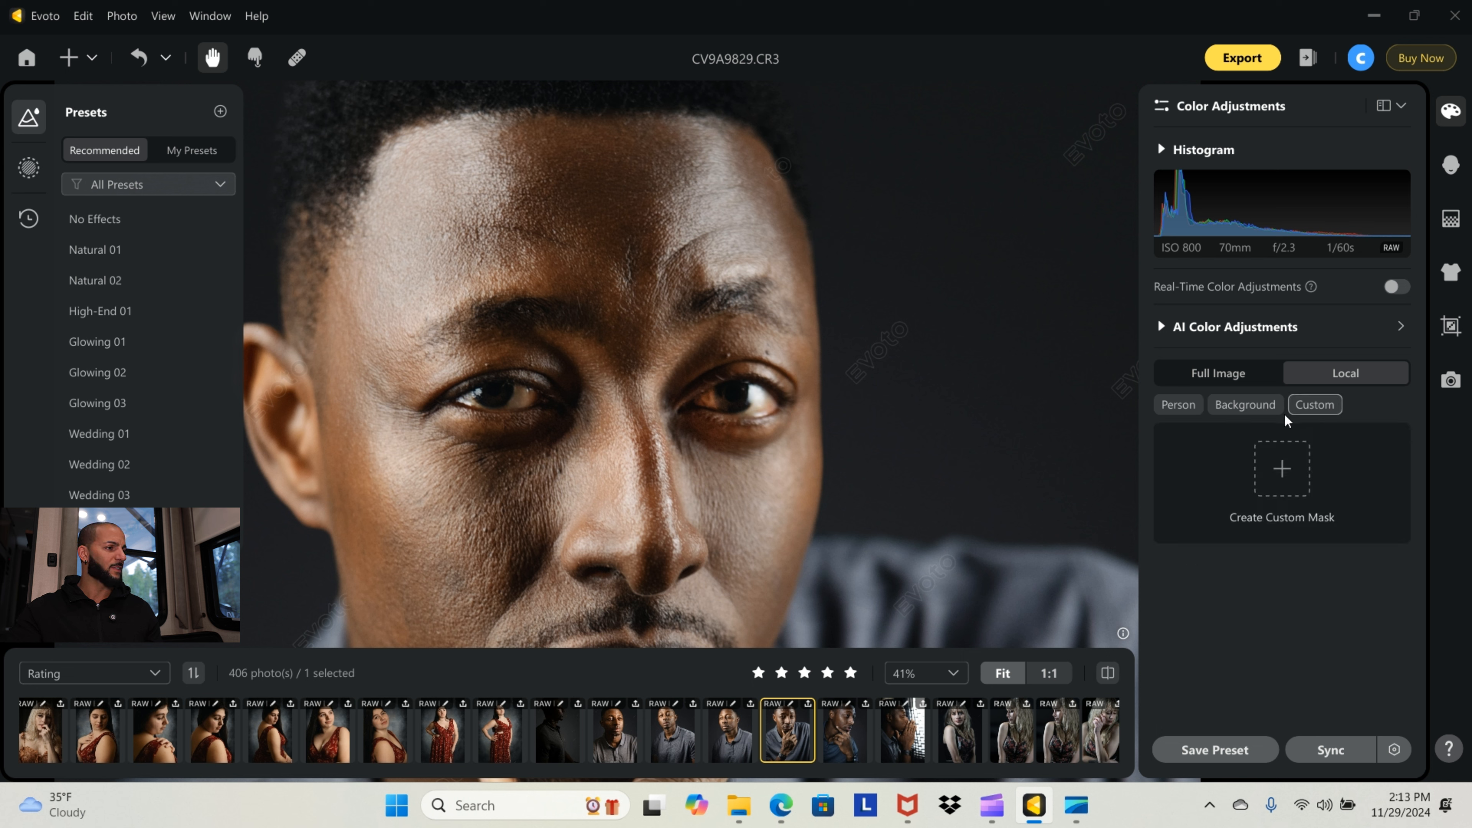
click(35, 170)
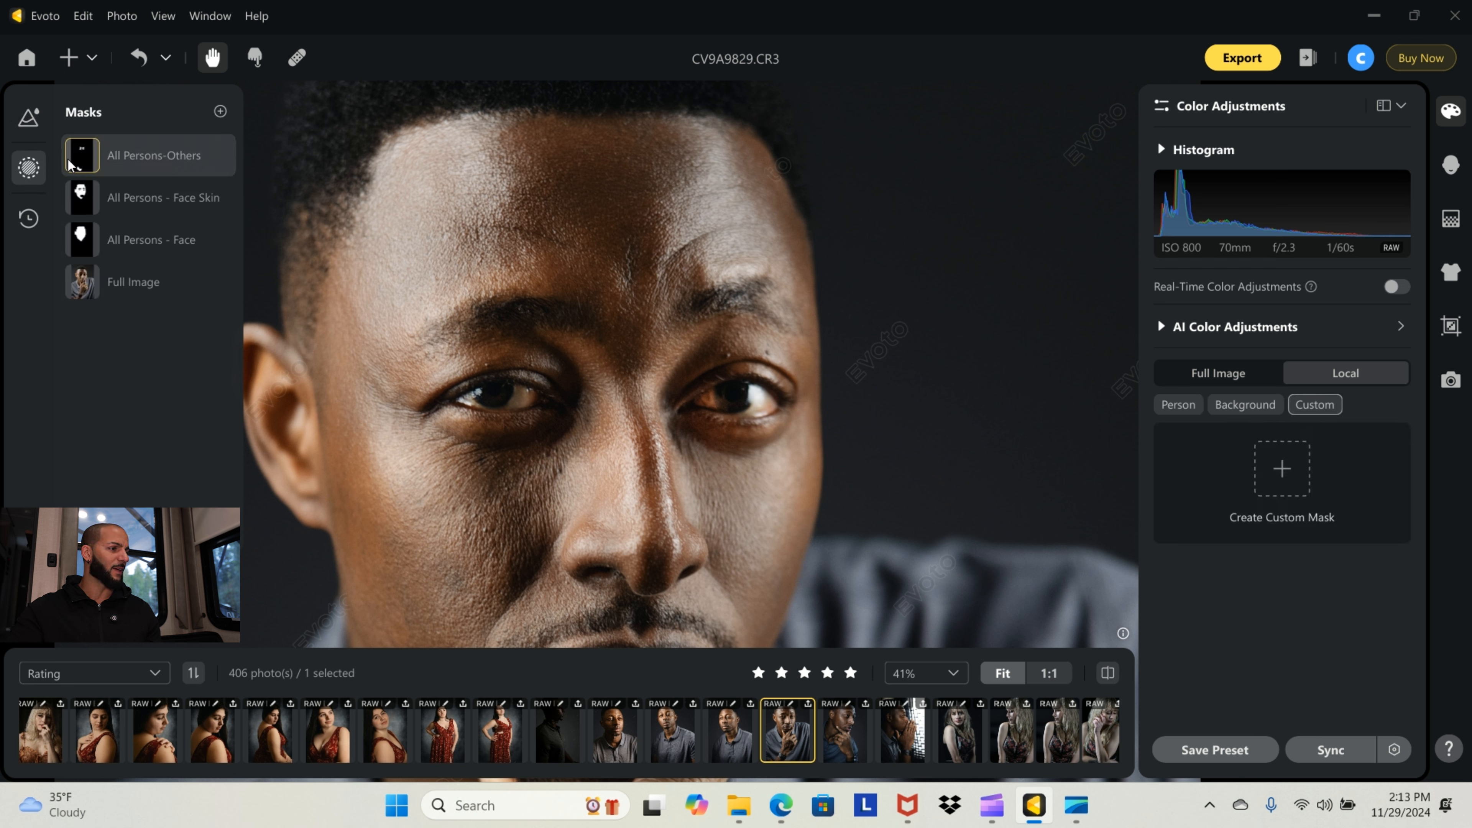
mouse_move(87, 148)
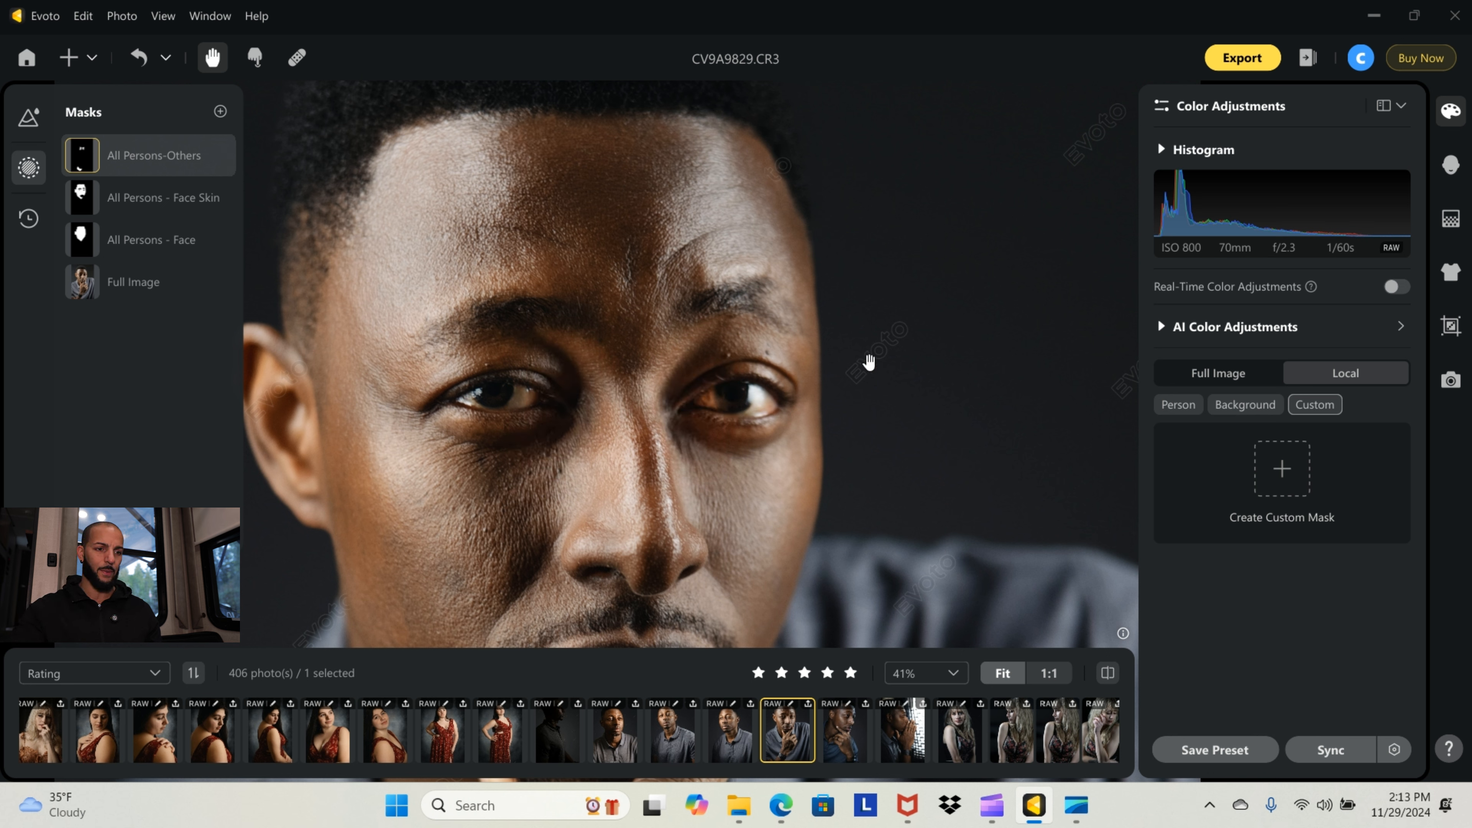
Return to the person adjustments, compare the portrait with its original, and preview the existing person masks
click(1180, 408)
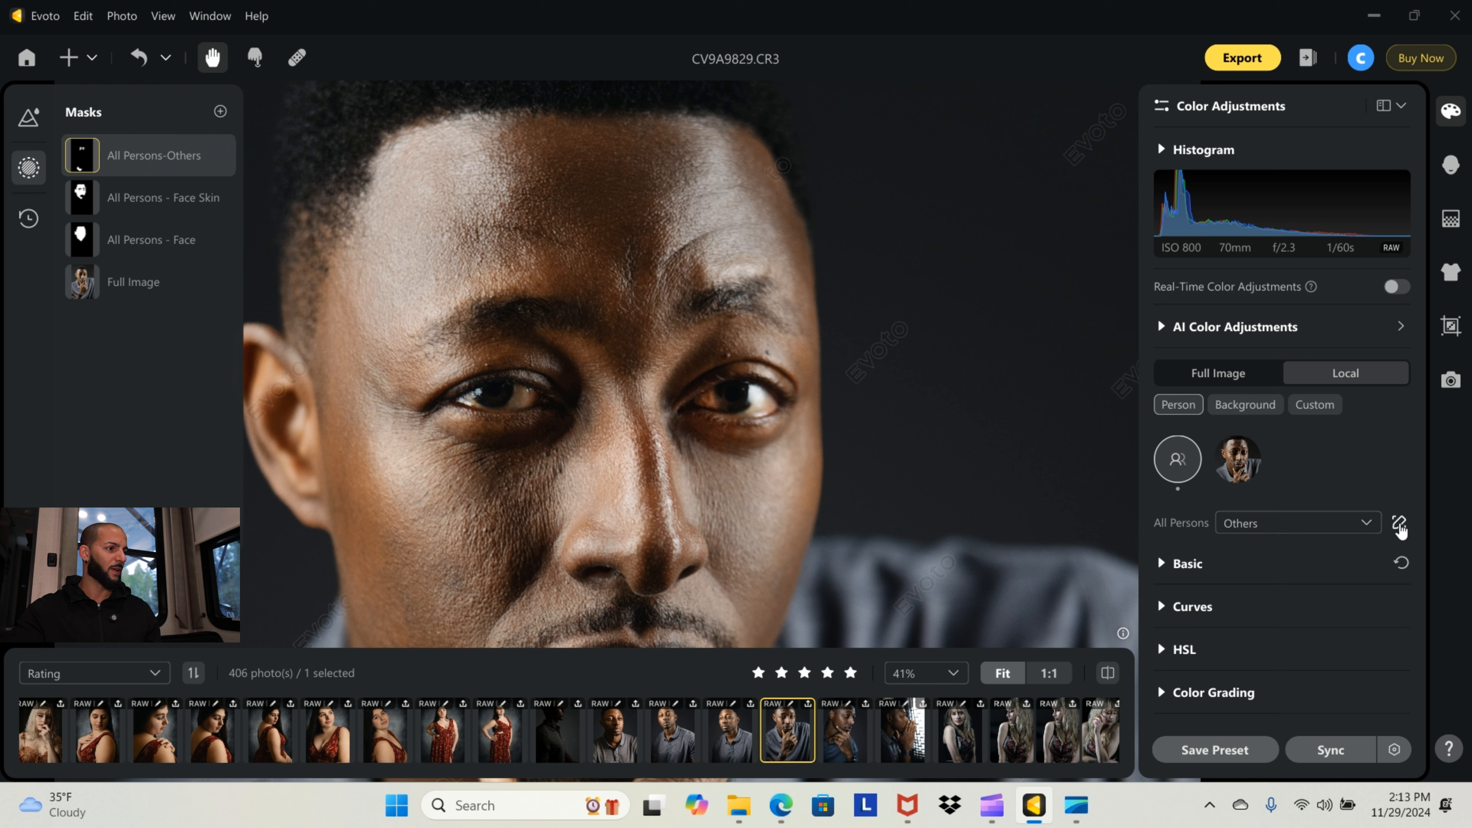
mouse_move(86, 162)
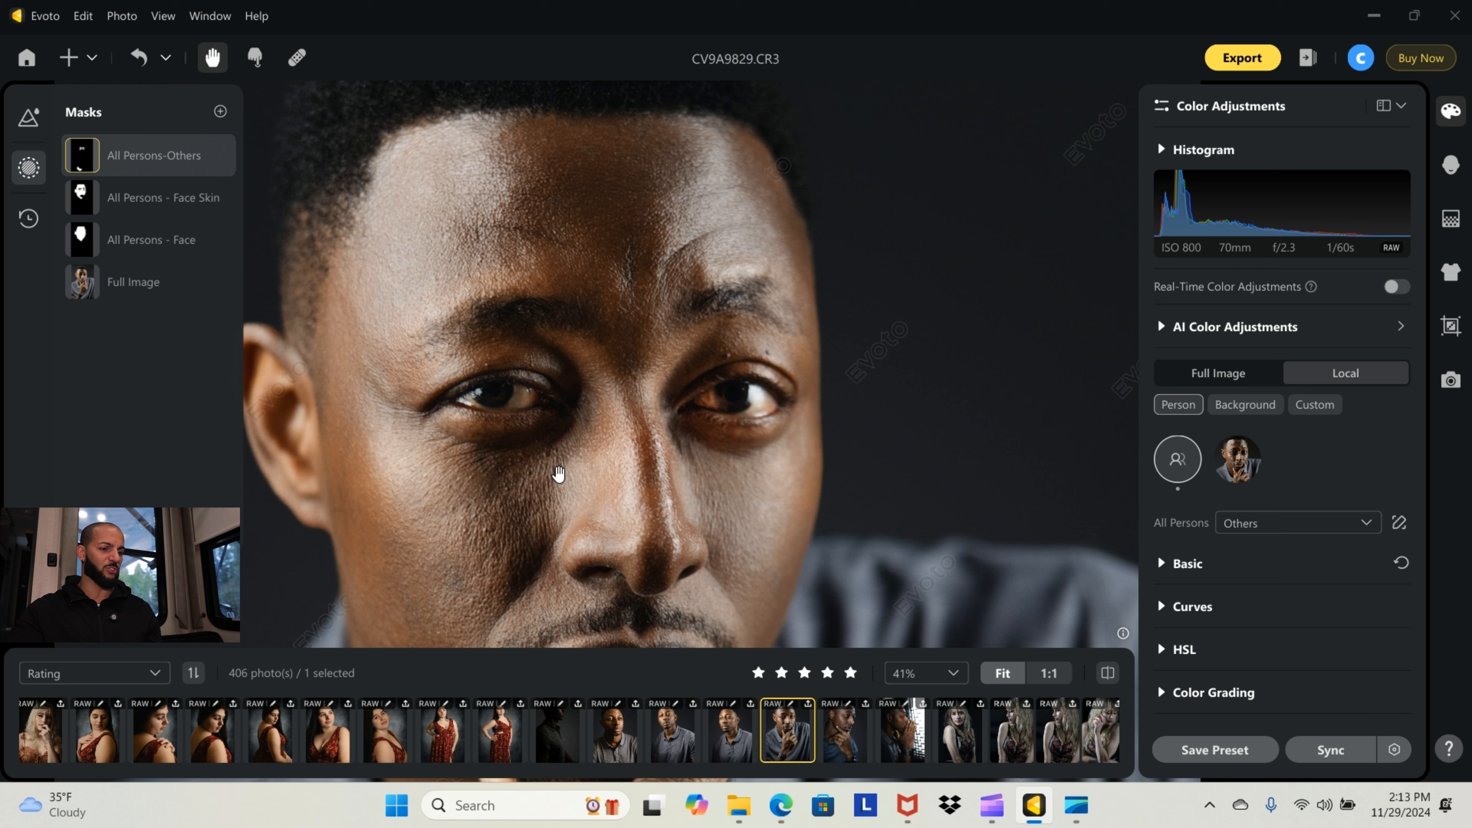
click(1108, 673)
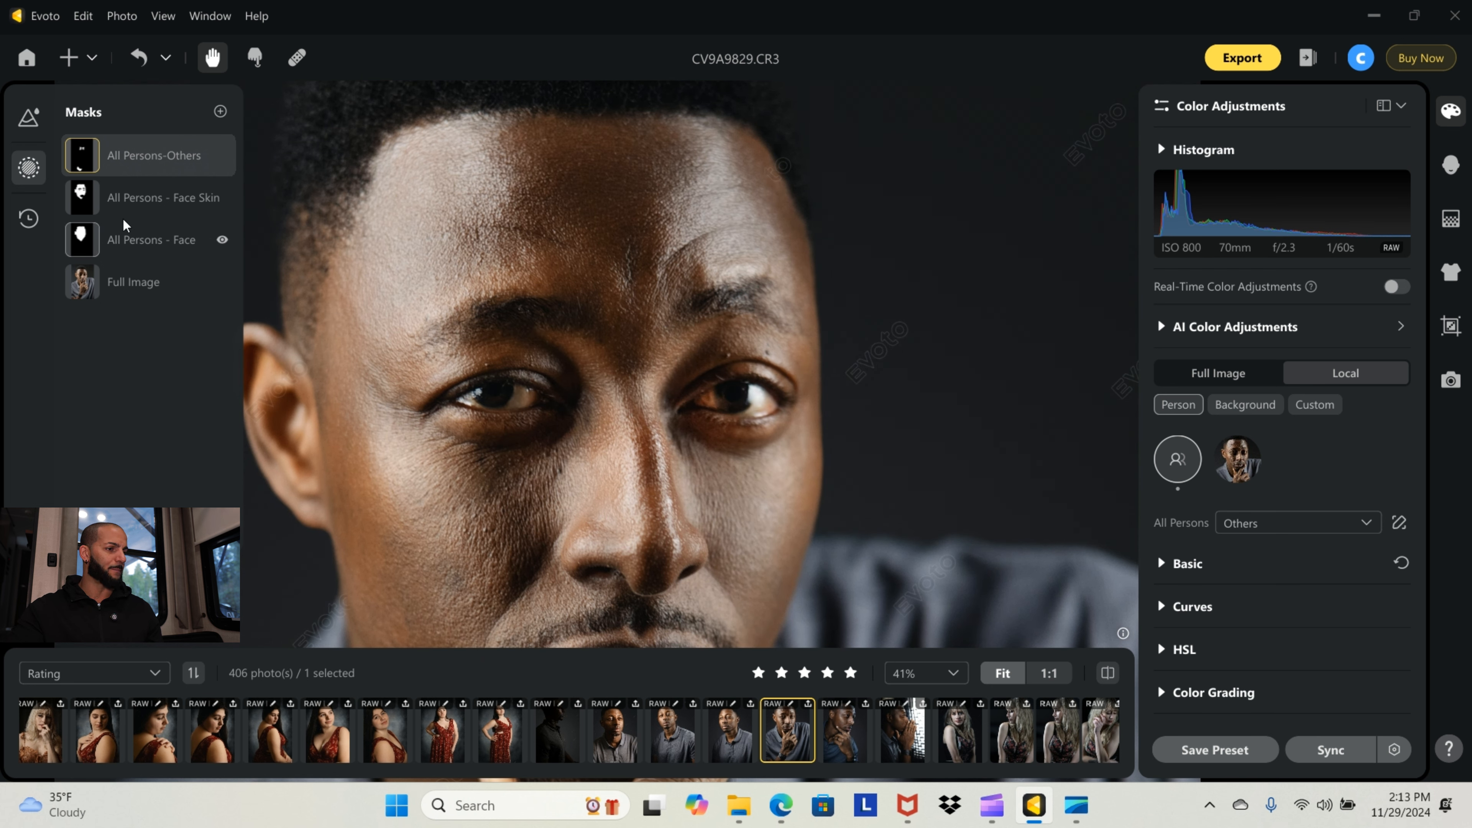
mouse_move(87, 210)
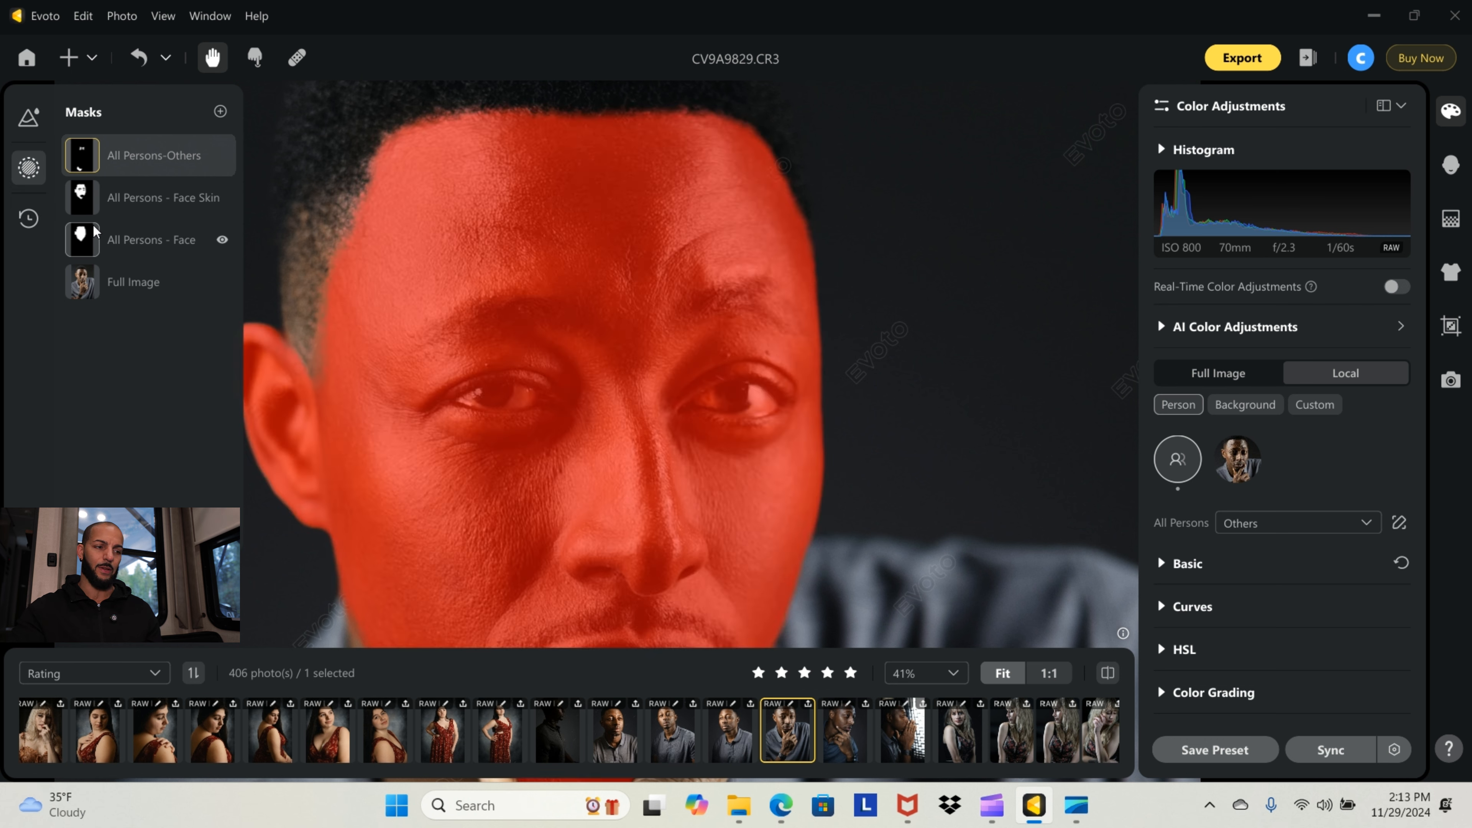
Set the all-persons area to Body Skin and review the other body areas that can be selected
scroll(939, 440, down, 4)
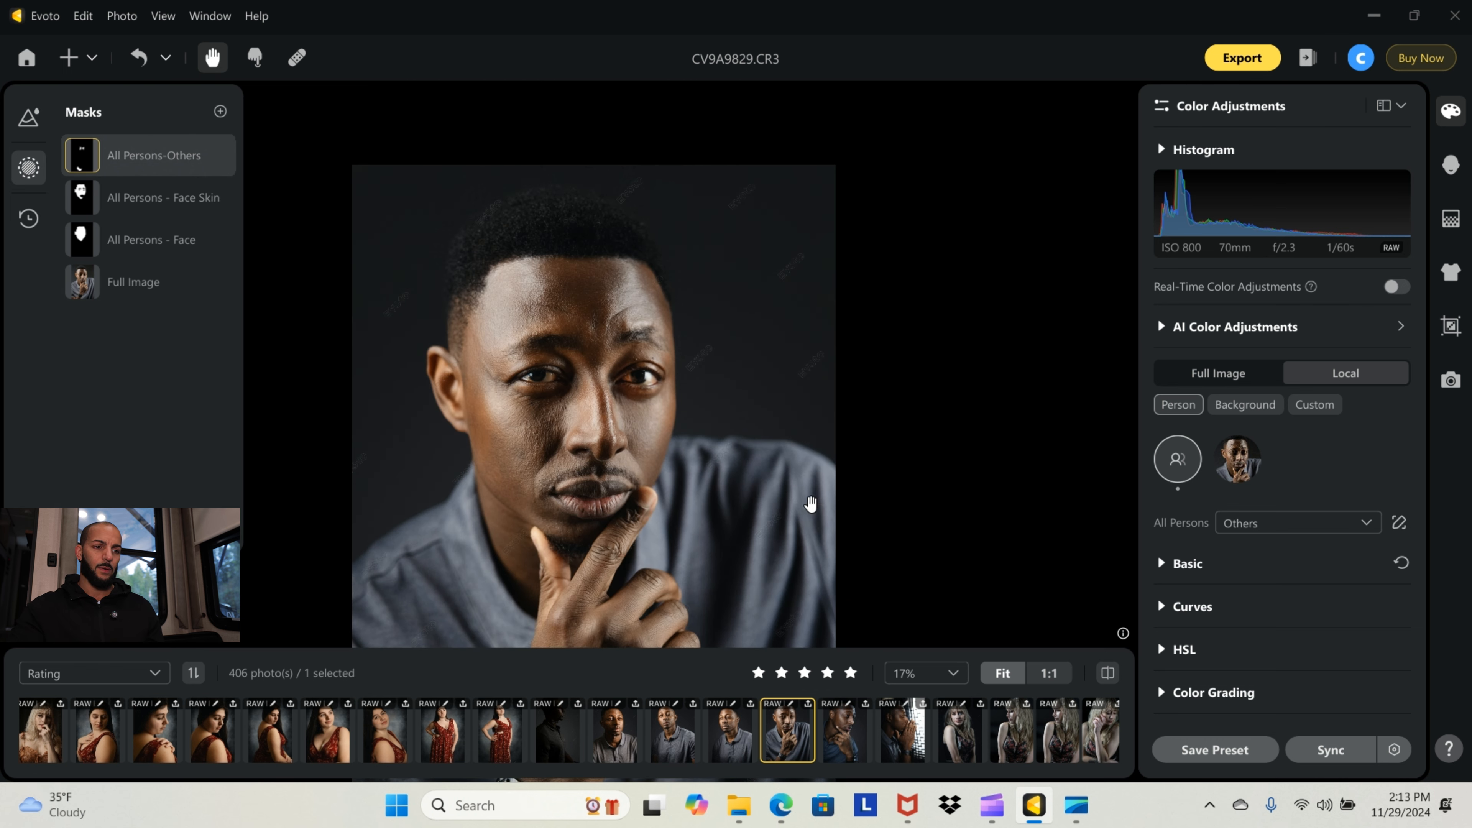
drag(810, 503, 859, 398)
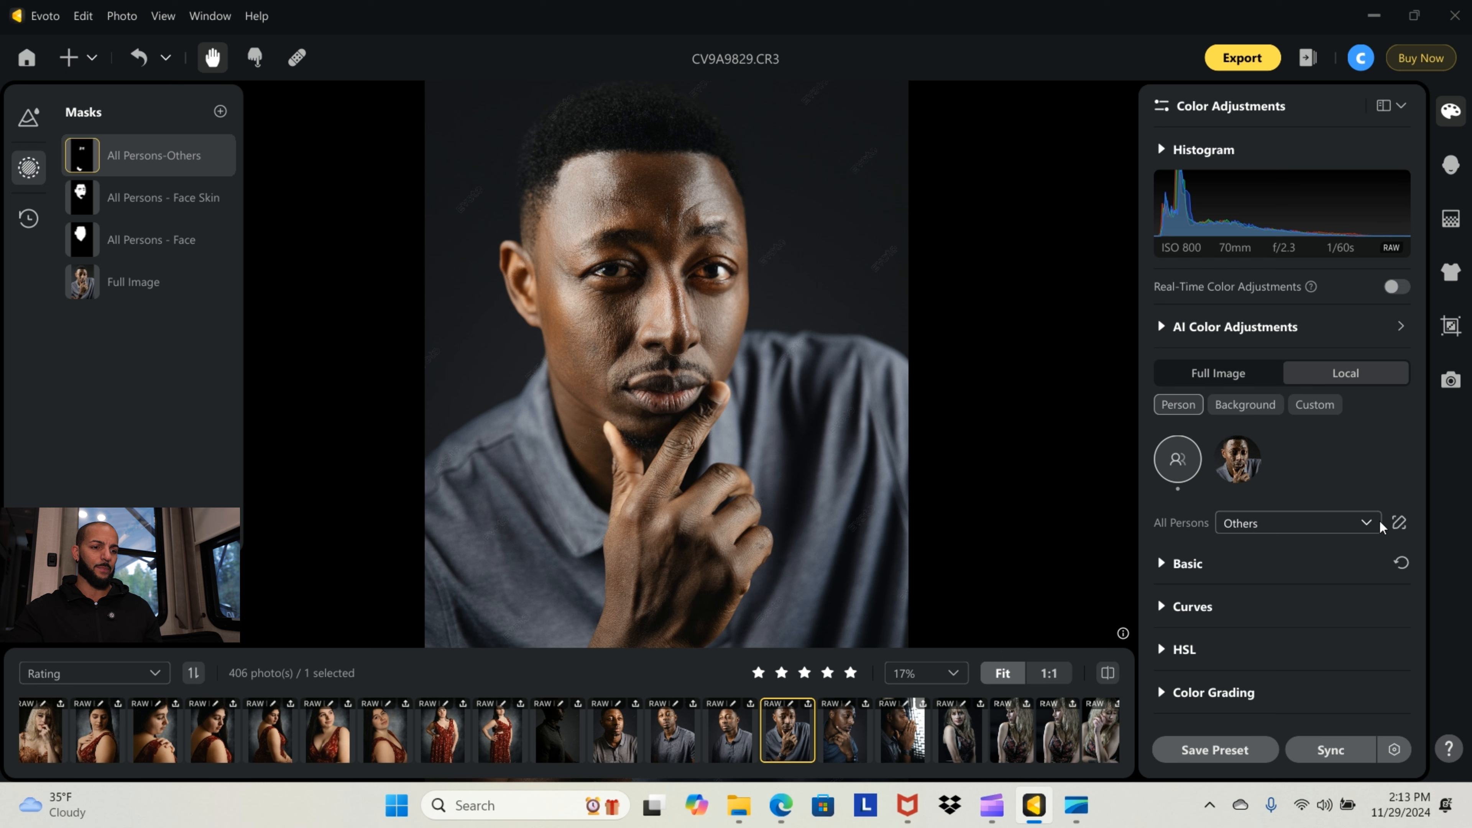
click(1324, 525)
click(1258, 552)
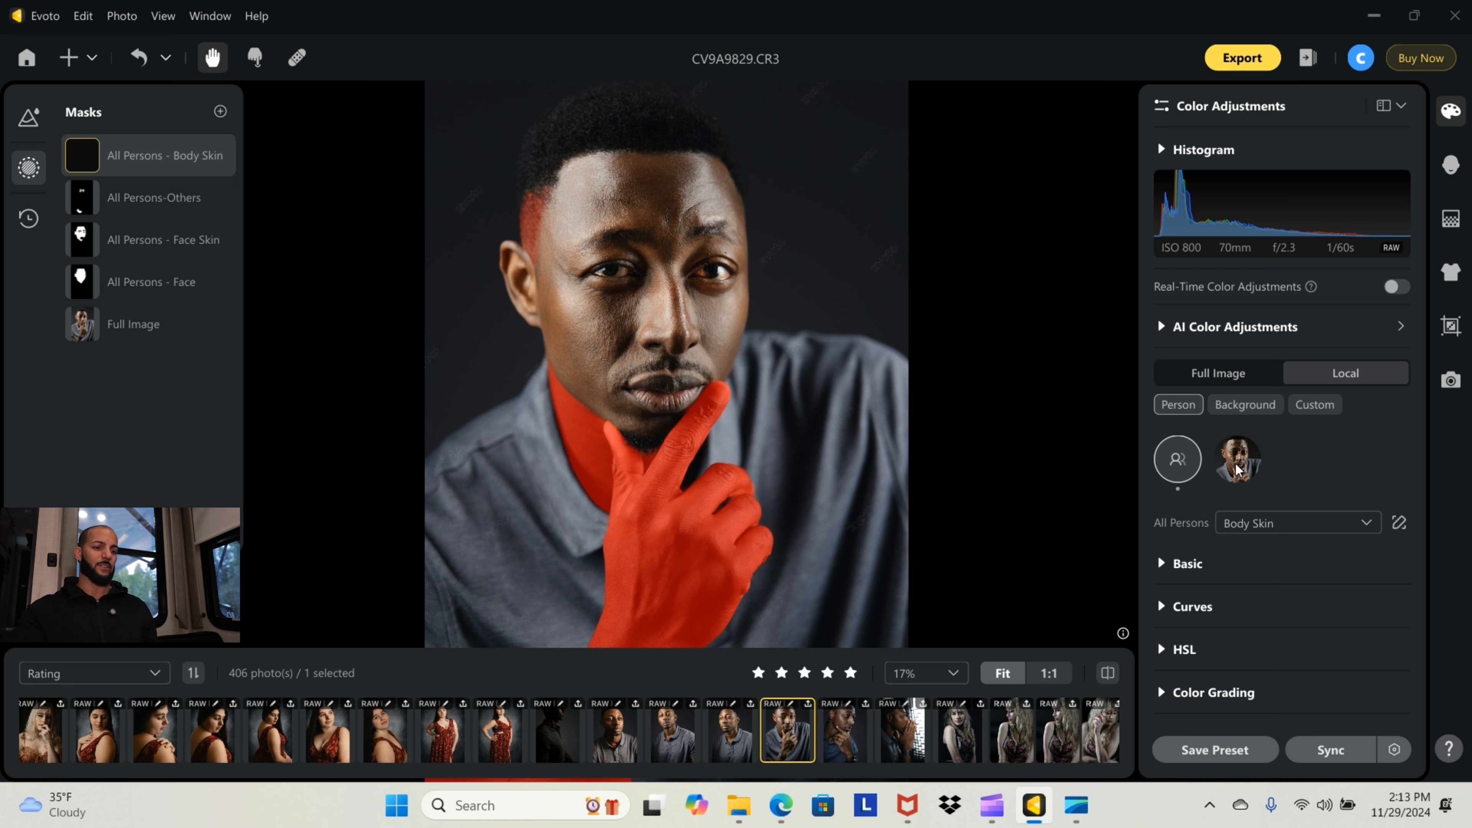
click(1356, 523)
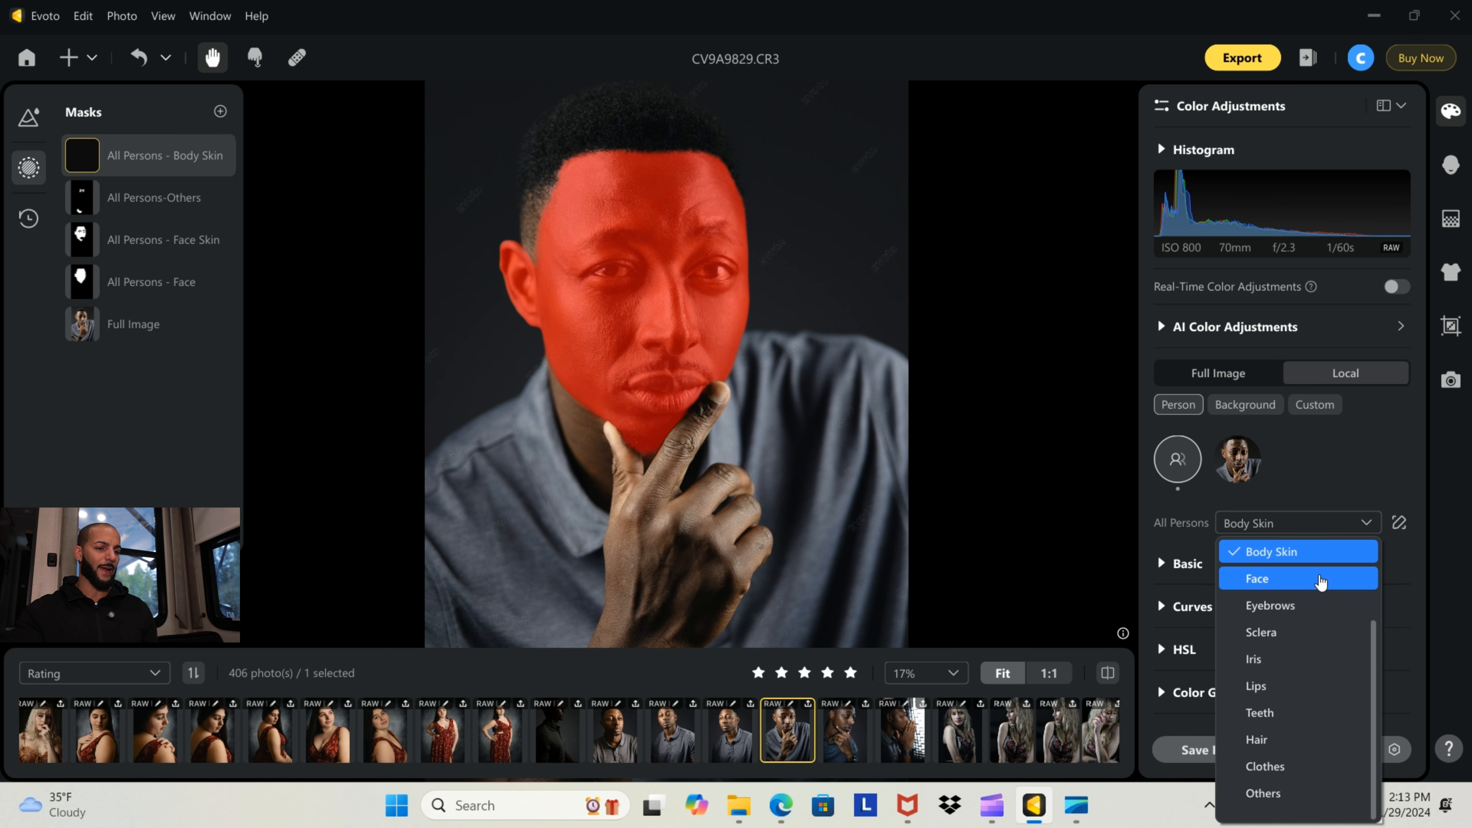
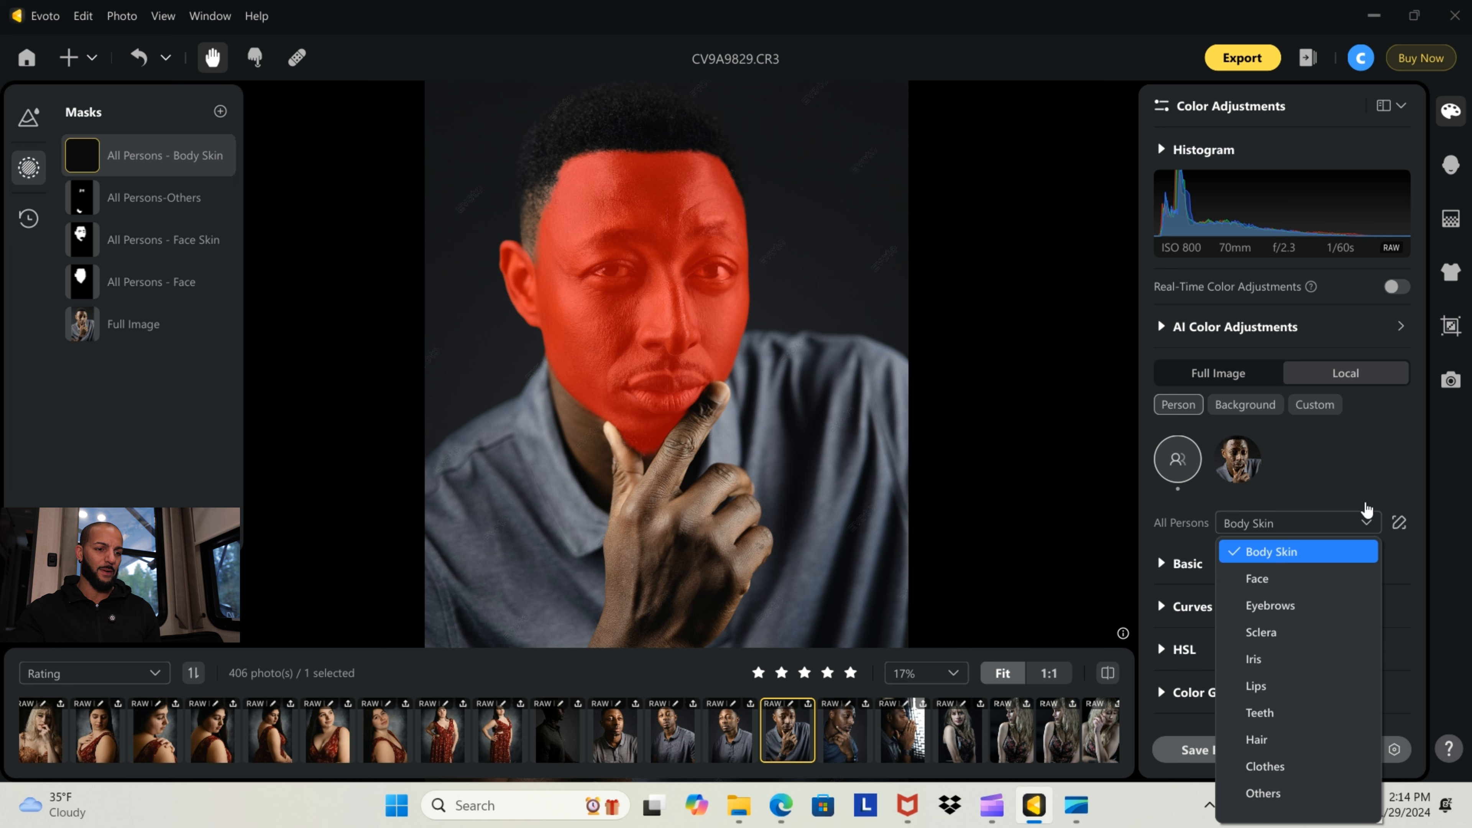
click(1367, 521)
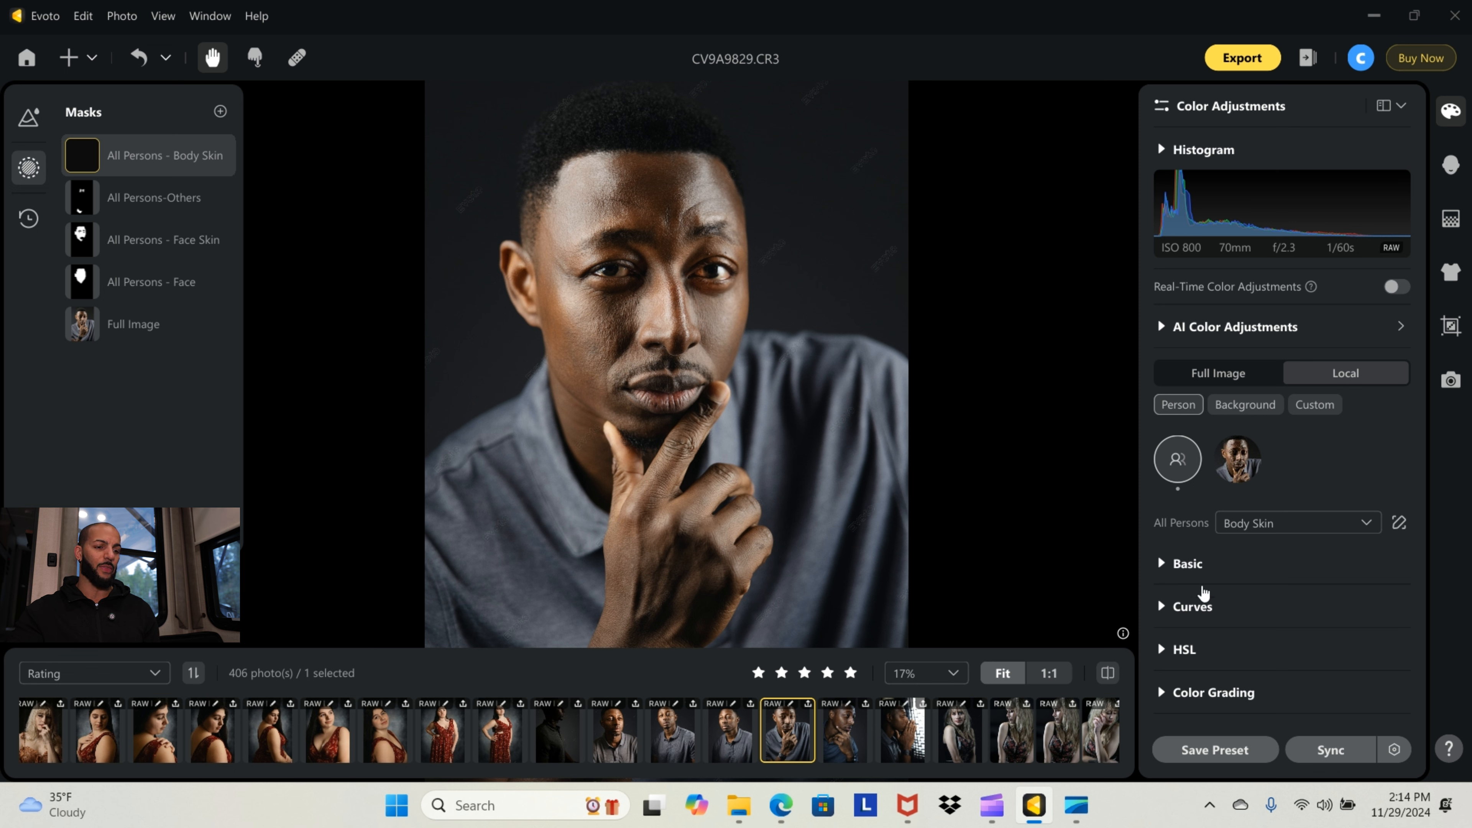
Look through the Curves and HSL controls available for the Body Skin mask
click(1164, 609)
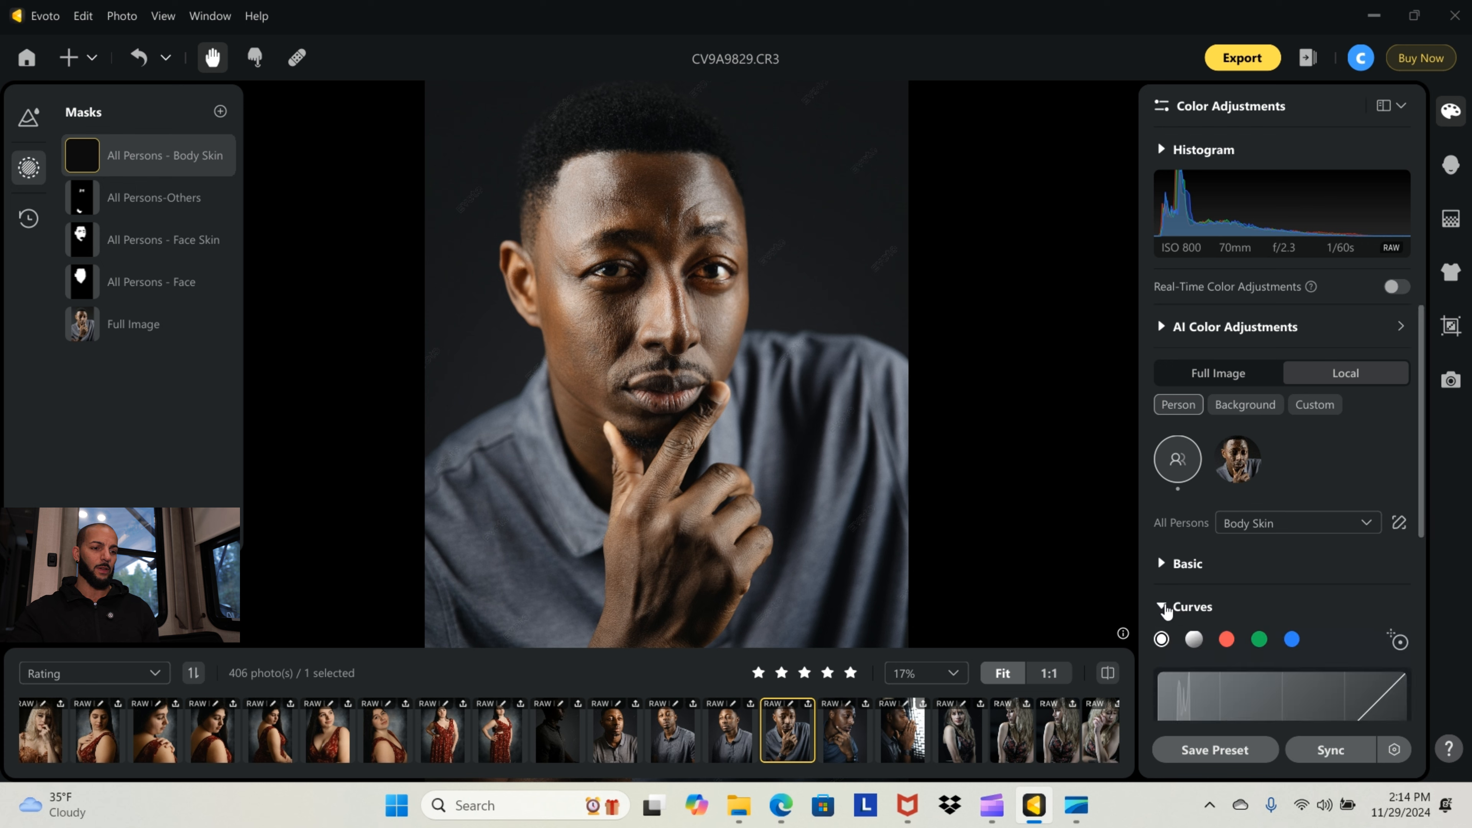
scroll(1164, 608, down, 3)
scroll(1145, 406, up, 2)
click(1164, 510)
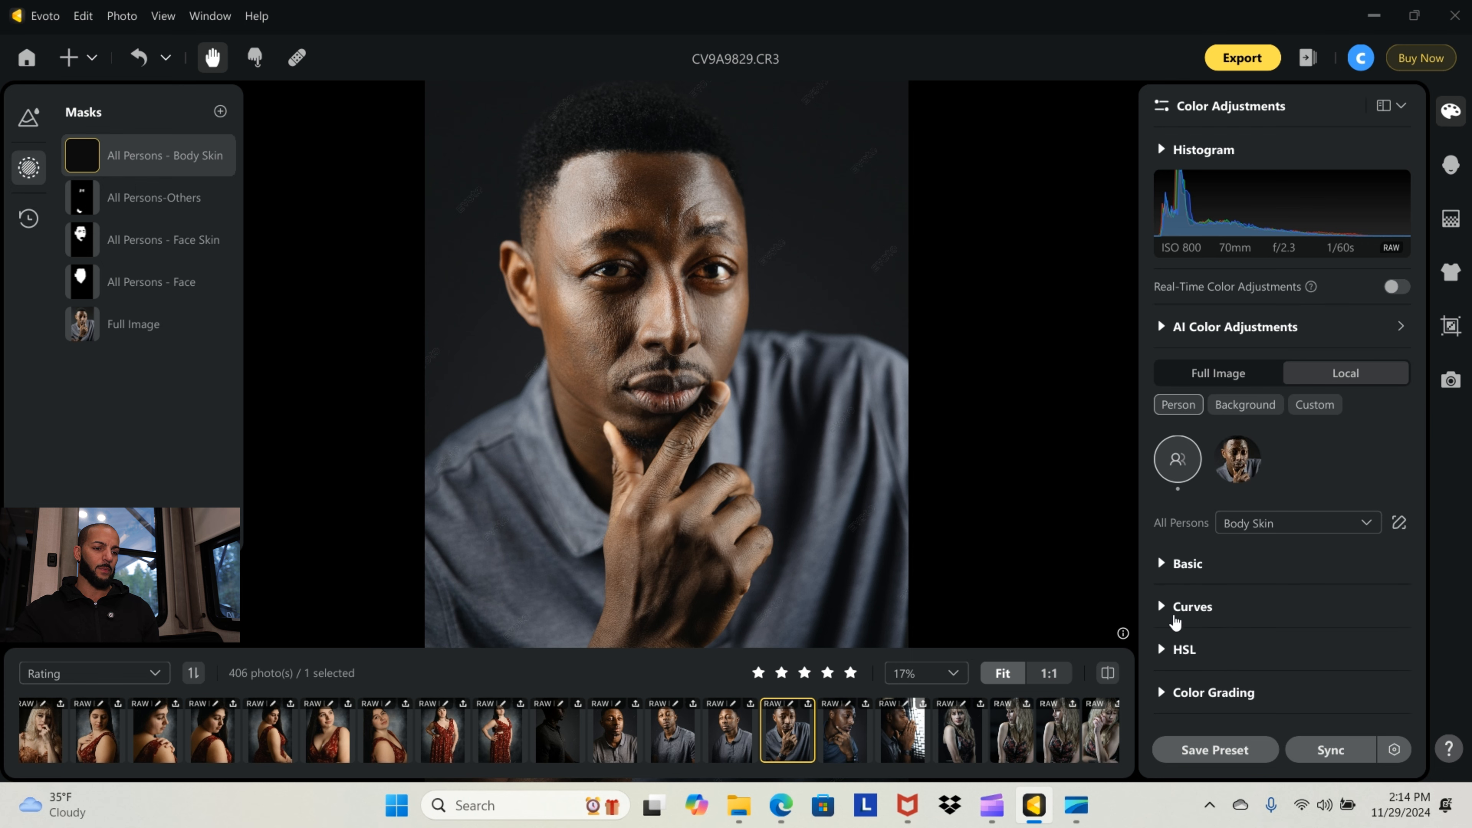
click(1161, 649)
scroll(1211, 557, down, 3)
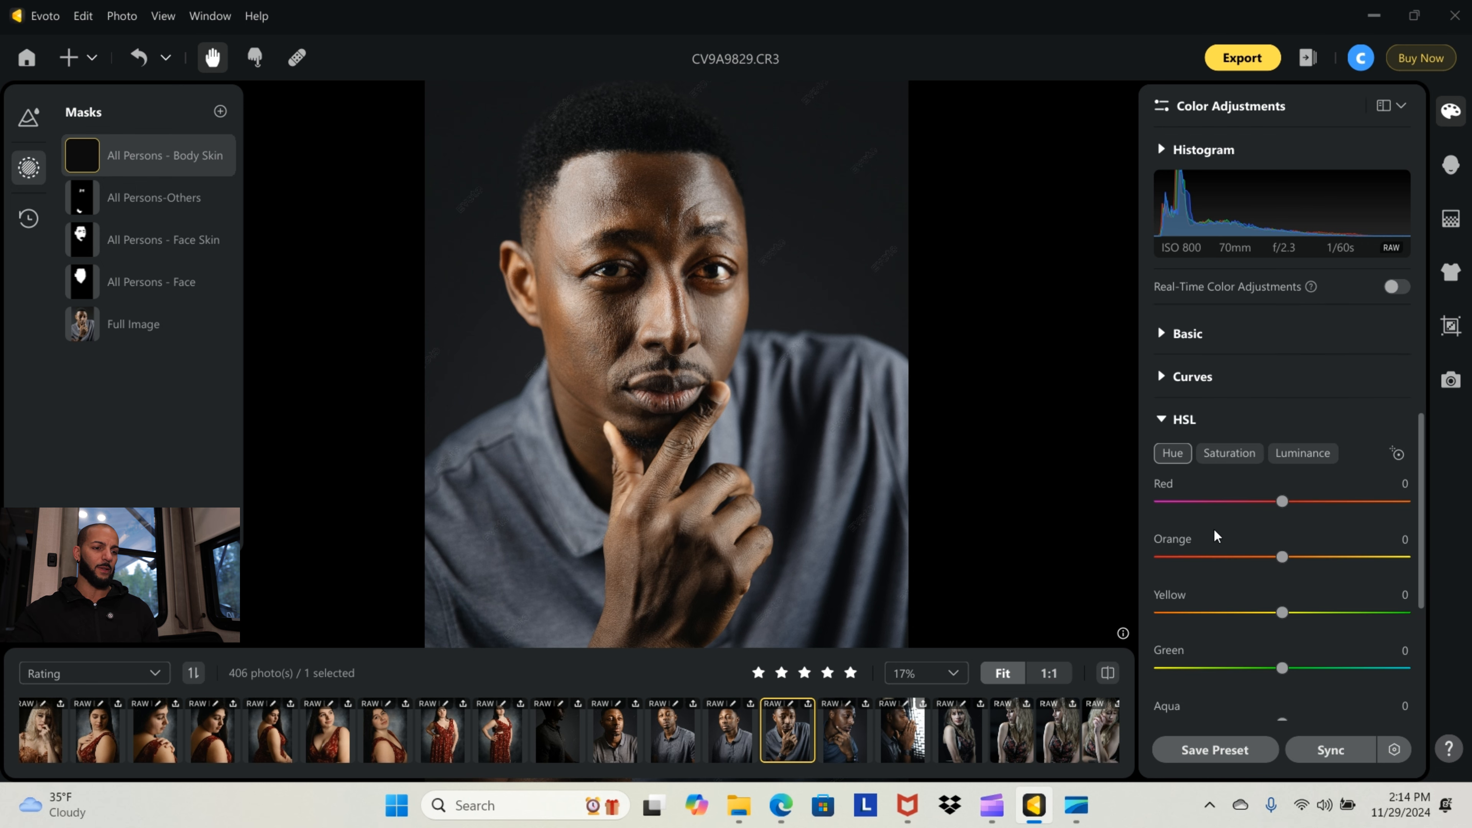
click(1162, 420)
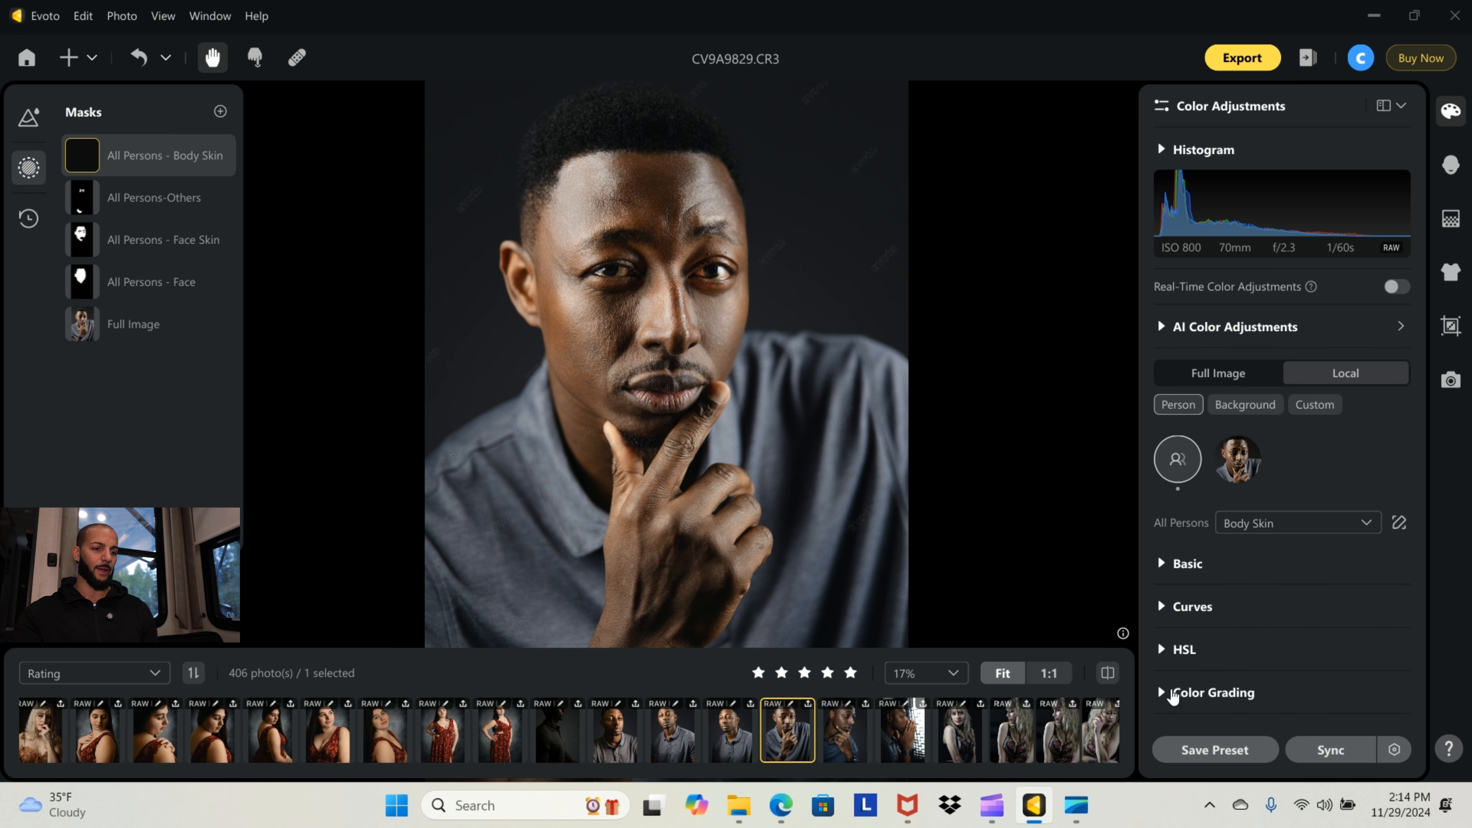
Add a custom brush mask over the dark background around the man's head at size 90, softness 100 and flow 75
click(1246, 378)
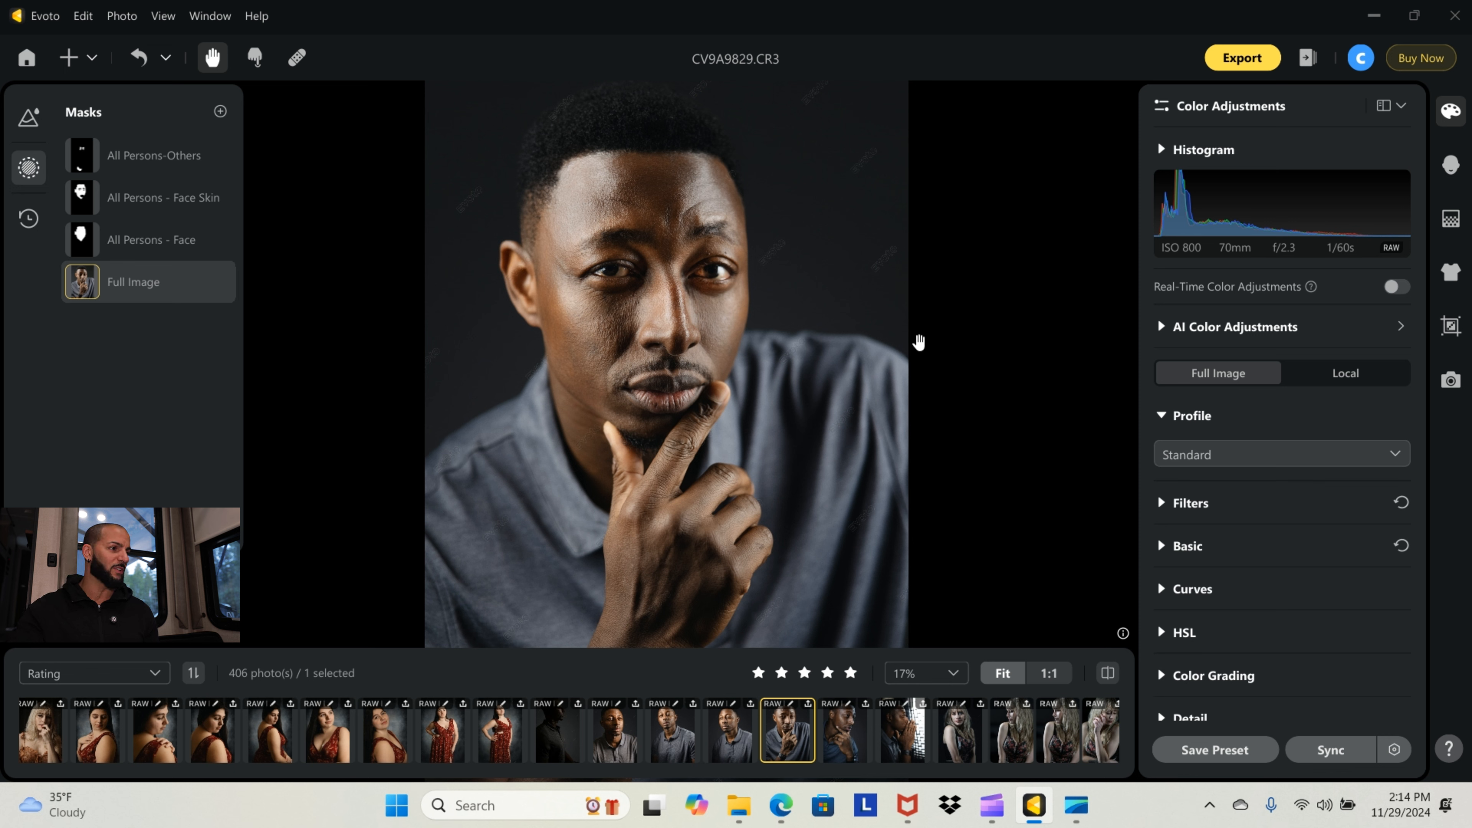
click(220, 111)
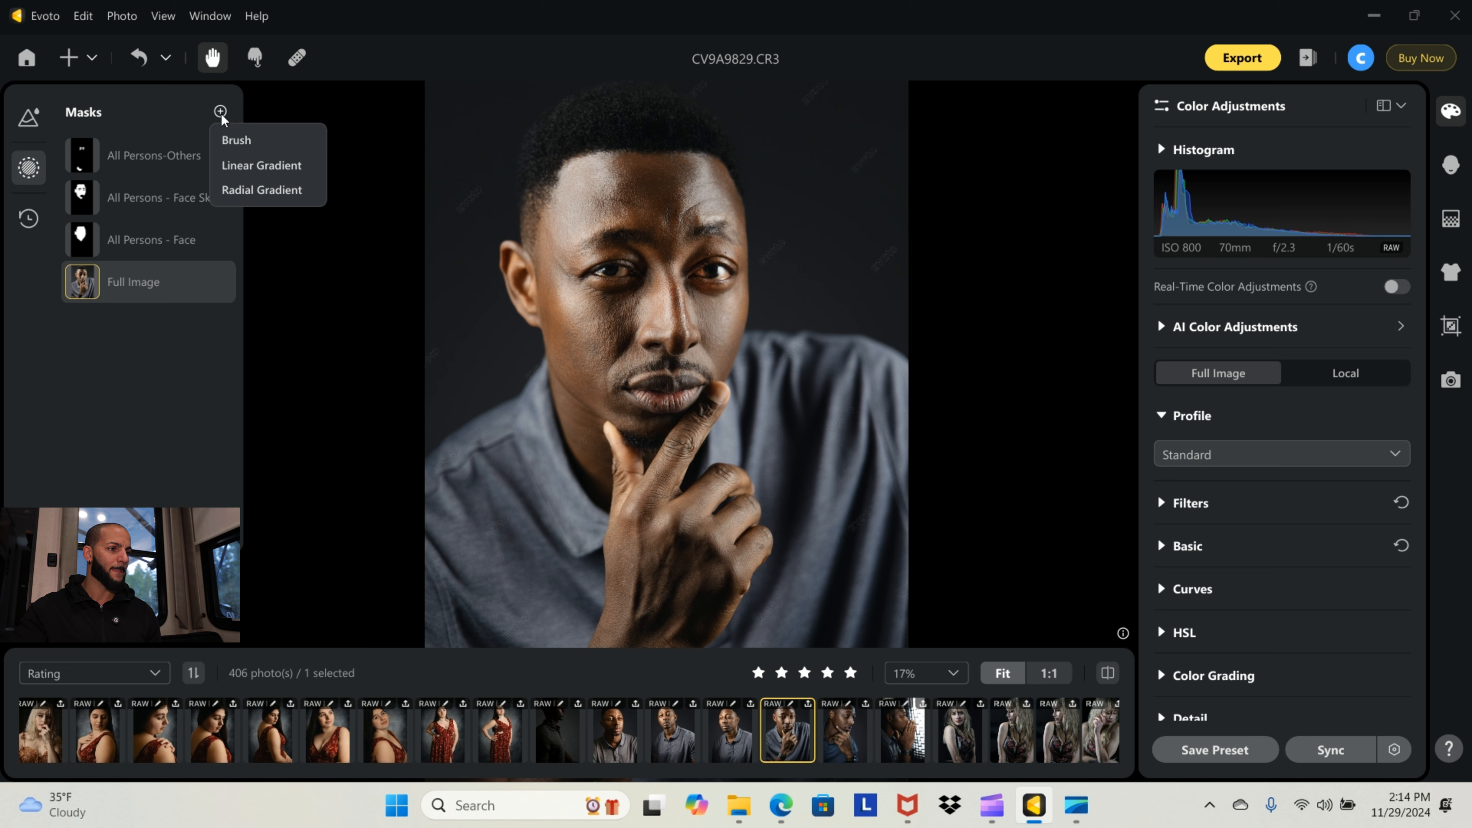
click(221, 114)
click(222, 109)
click(235, 140)
mouse_move(510, 131)
mouse_down()
mouse_move(474, 206)
mouse_move(466, 386)
mouse_move(467, 145)
mouse_move(814, 99)
mouse_move(843, 262)
mouse_up()
scroll(1257, 695, down, 1)
scroll(1221, 689, up, 1)
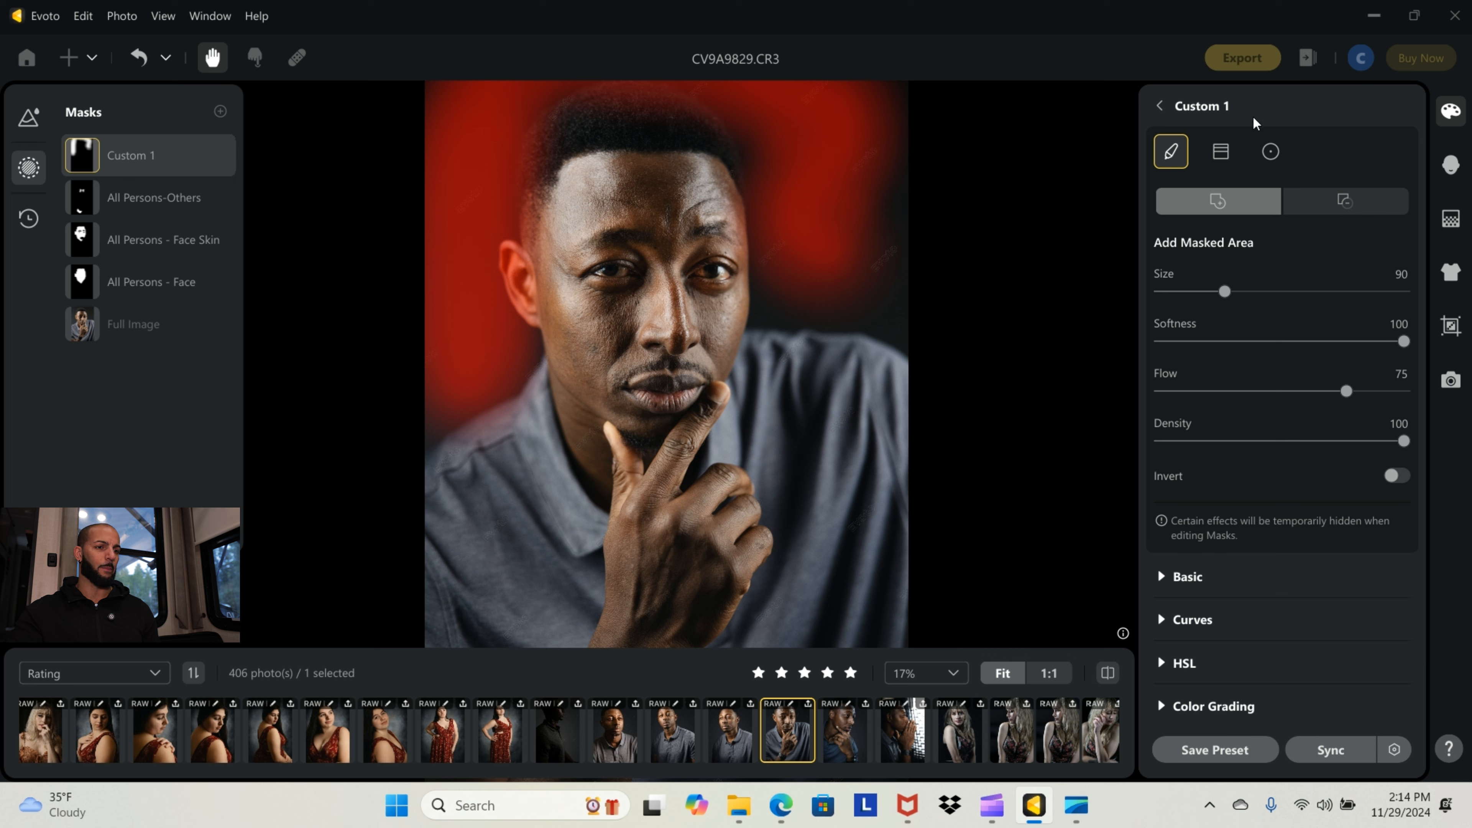
Leave the mask editor and delete the Custom 1 mask
click(1166, 110)
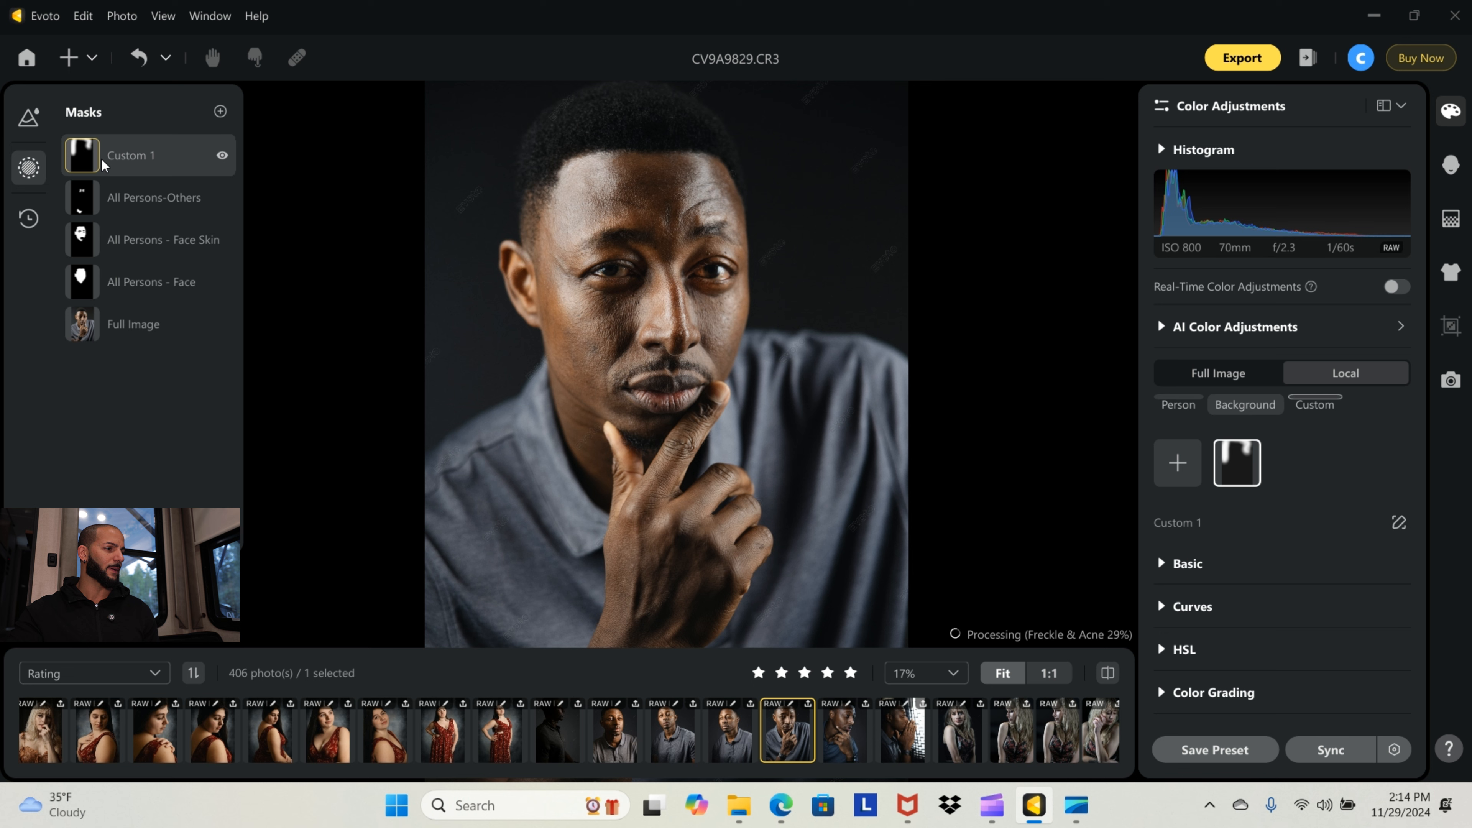
right_click(155, 167)
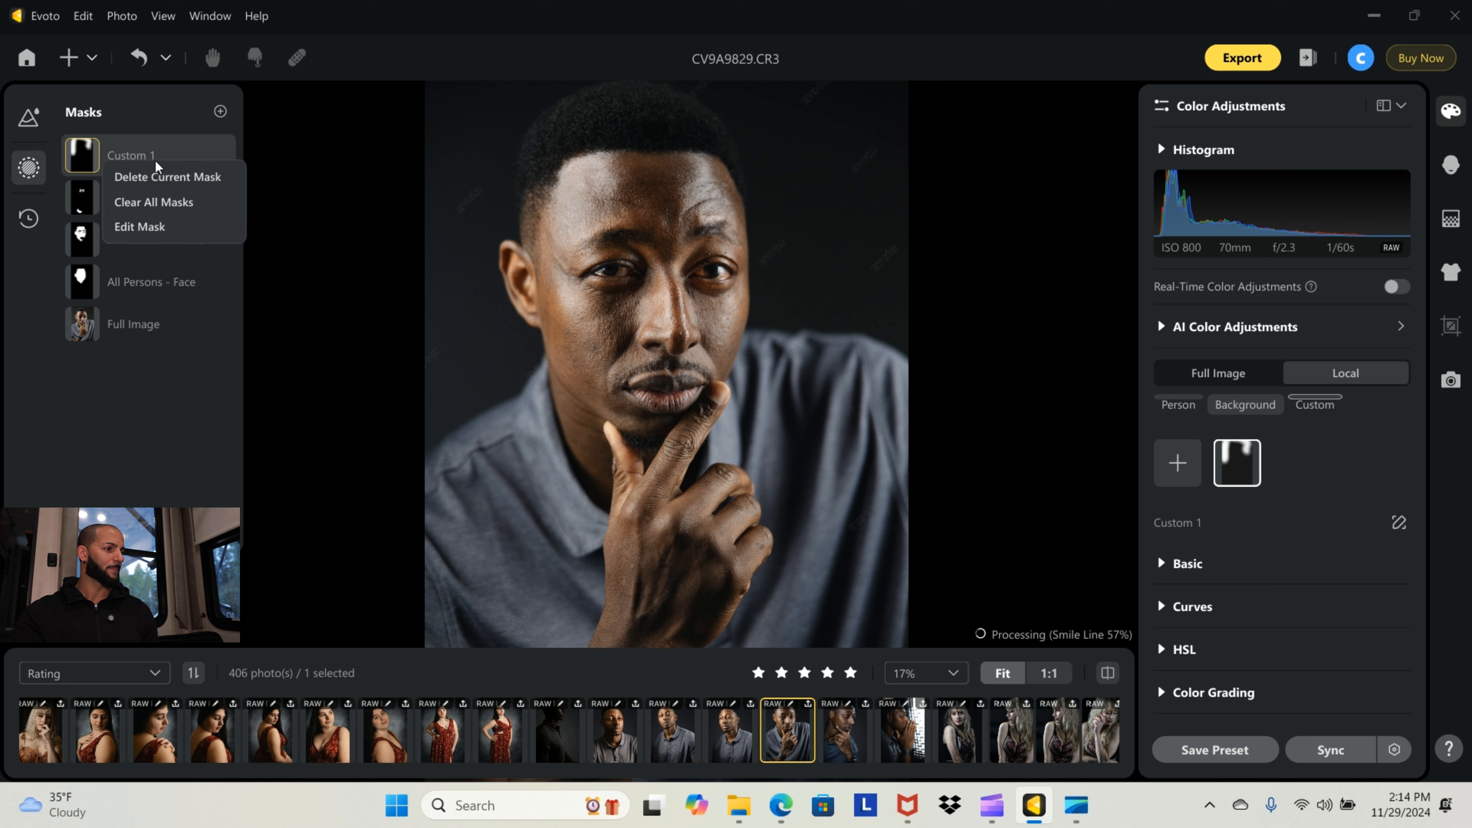
click(183, 176)
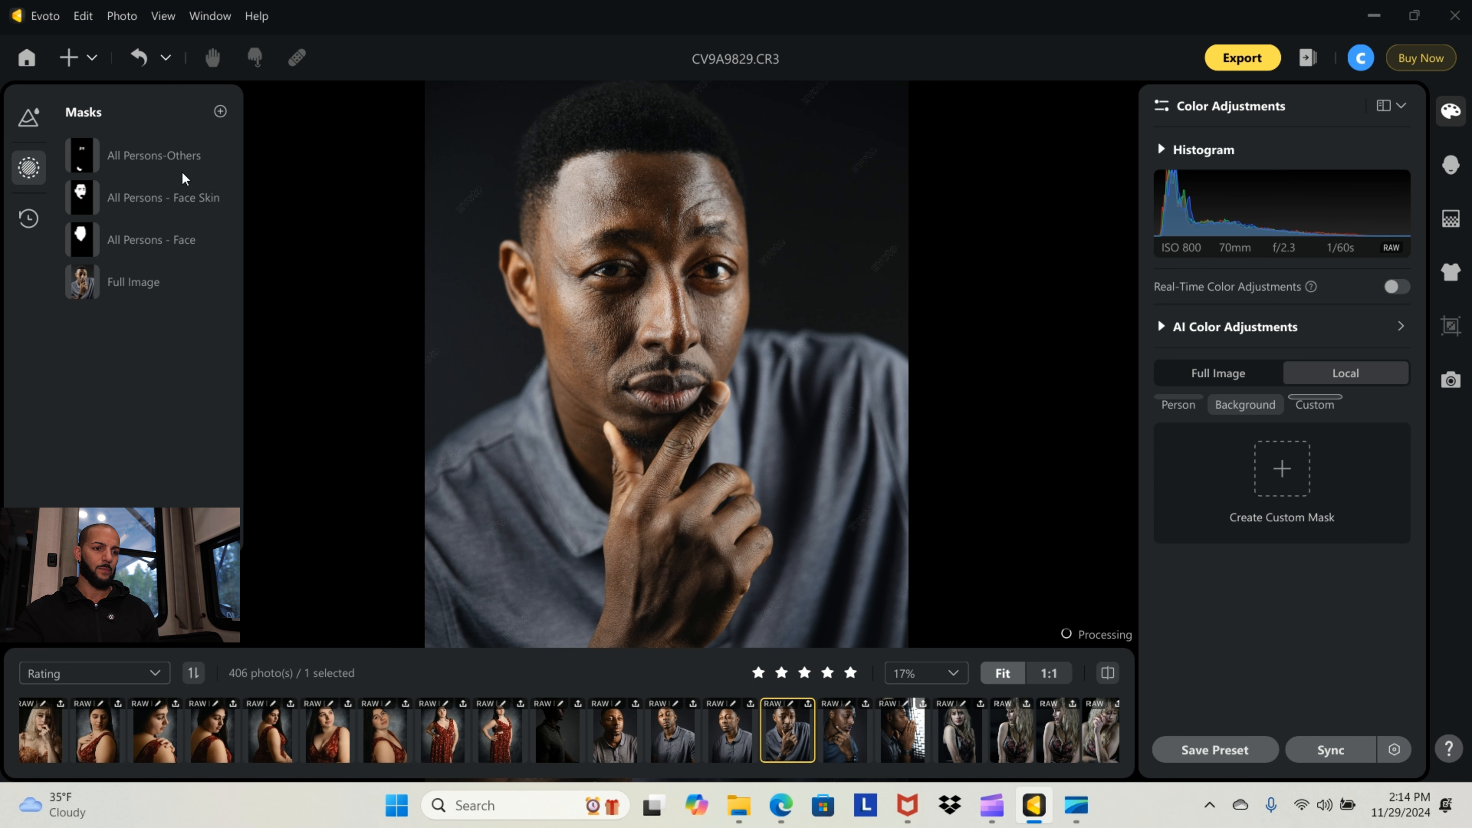
Compare the adjustment groups offered for the full image, including Detail, with those offered for local person masks
click(1224, 381)
scroll(1199, 594, down, 2)
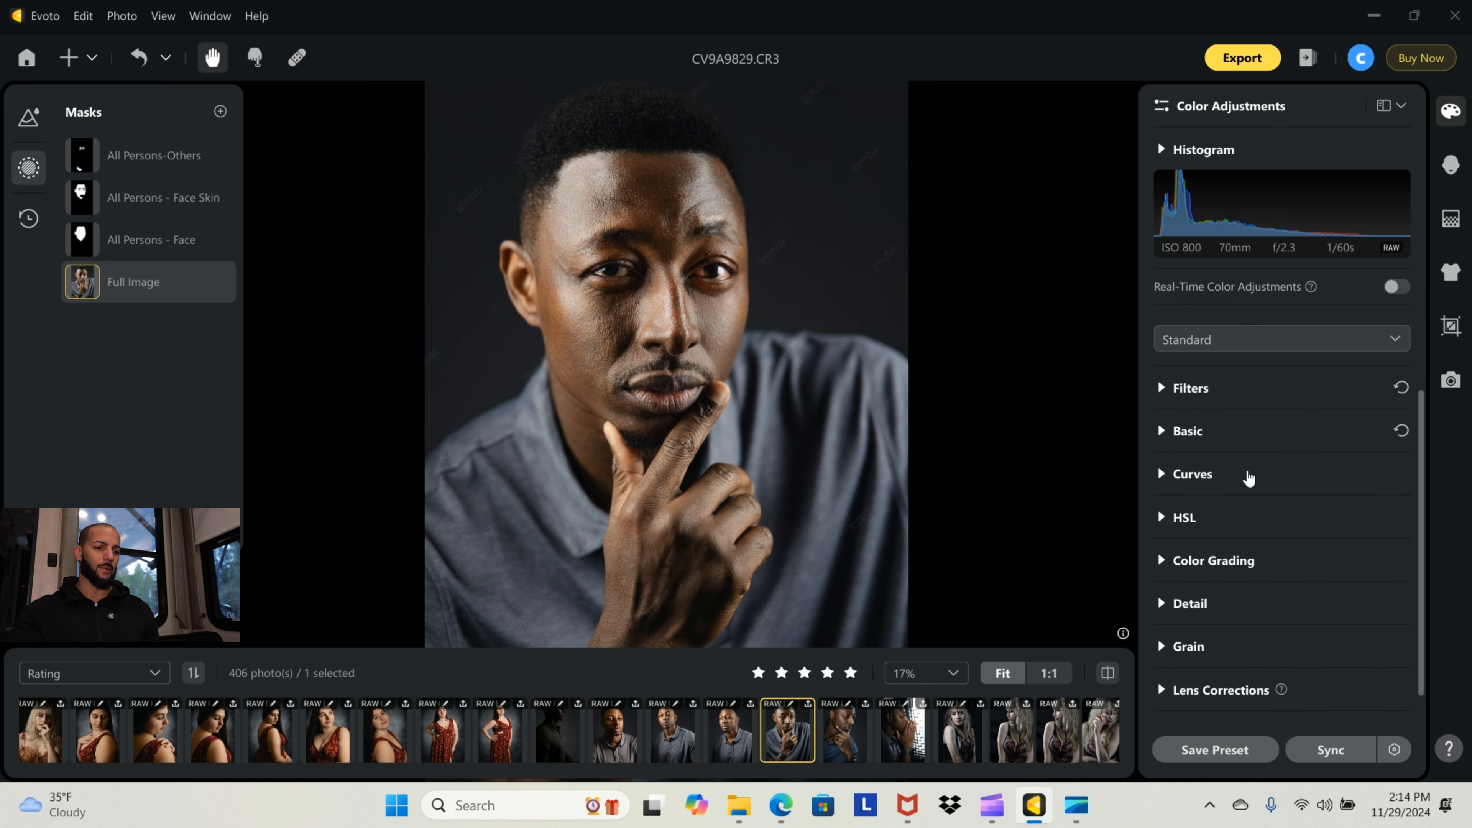
click(1163, 606)
click(1162, 606)
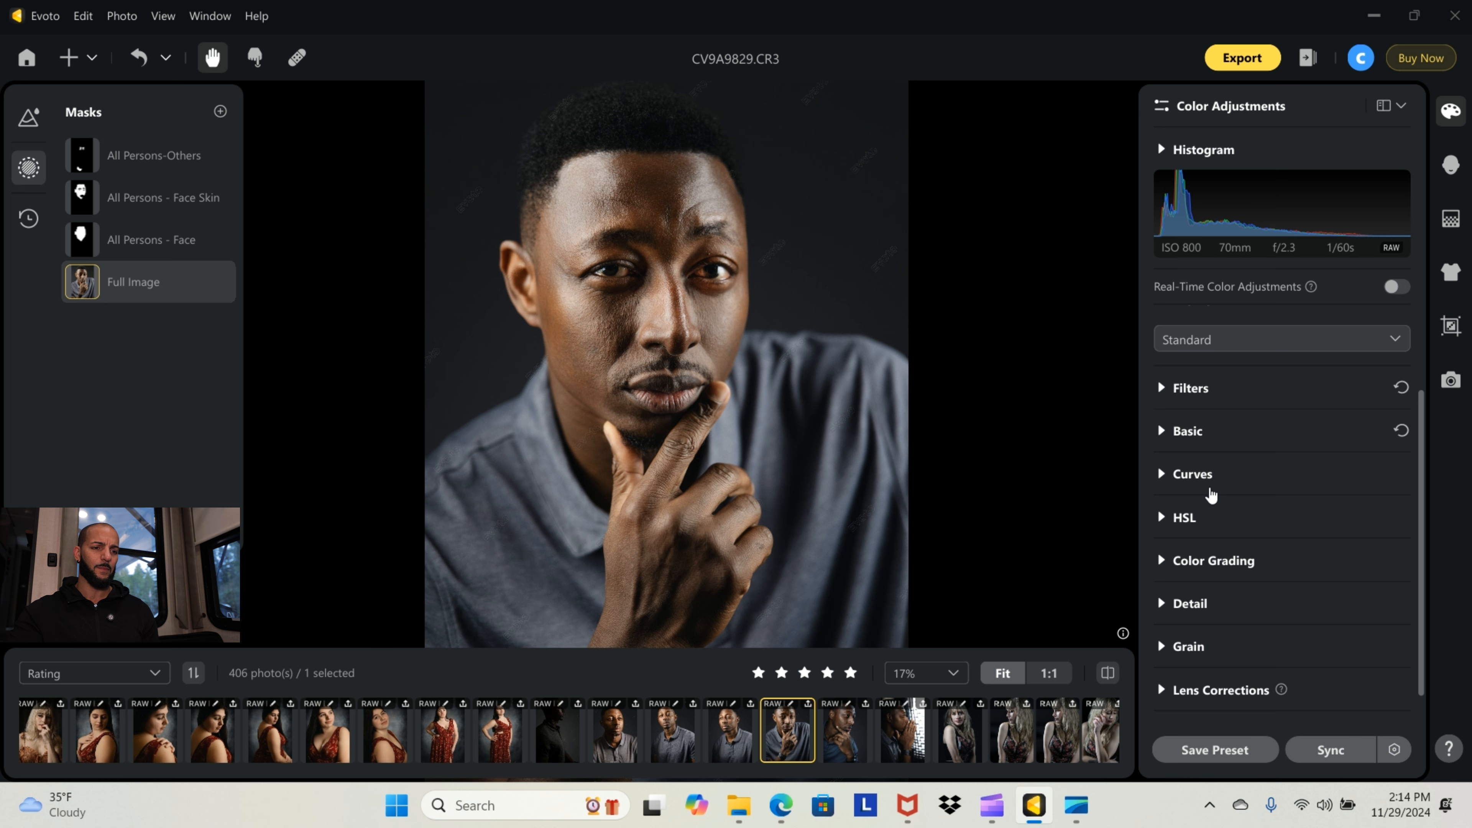
scroll(1373, 346, up, 2)
click(1345, 373)
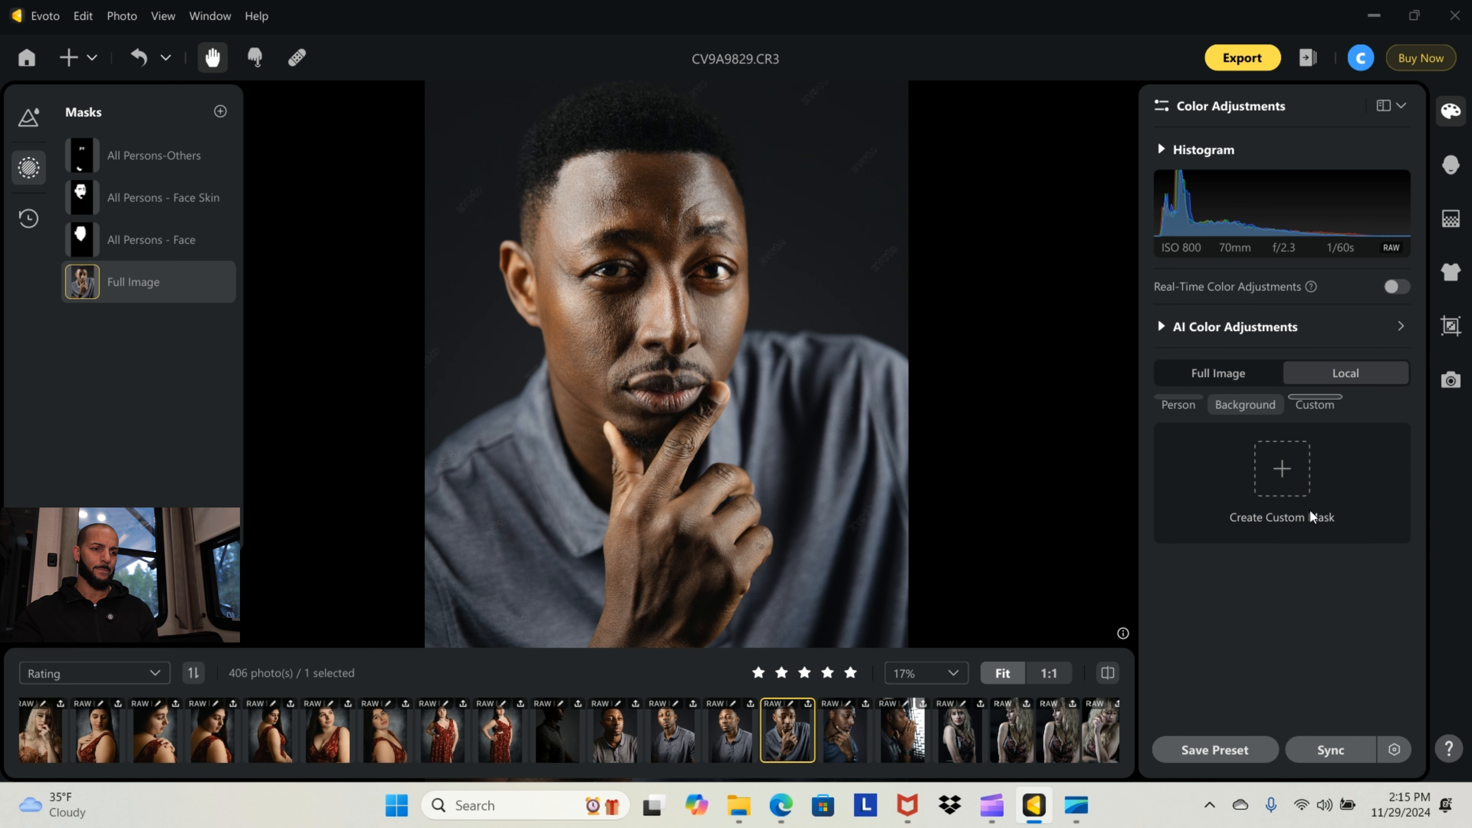
click(1192, 406)
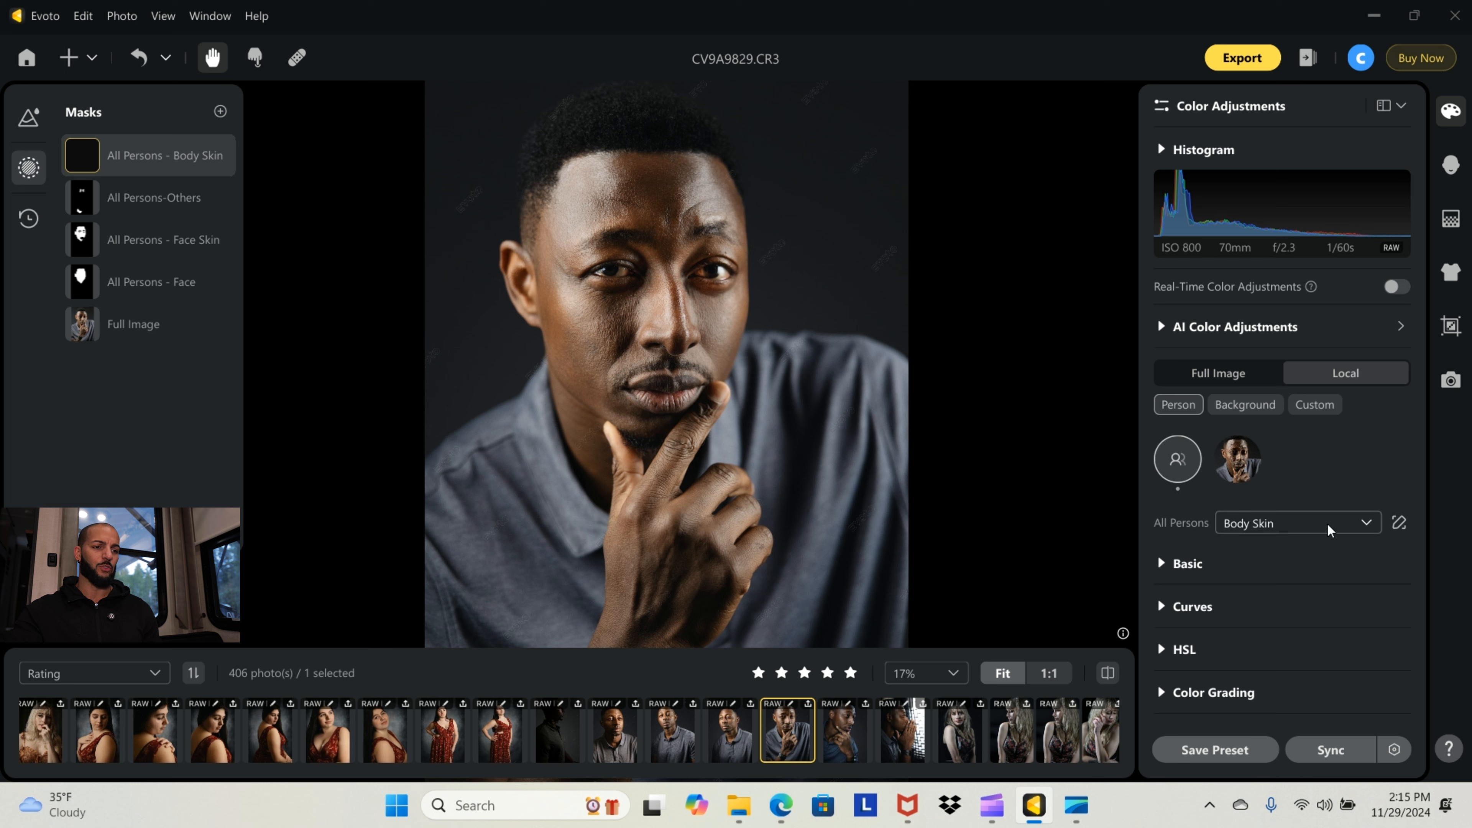
Return to the full-image adjustments and look through the HSL and Color Grading sections
click(1233, 371)
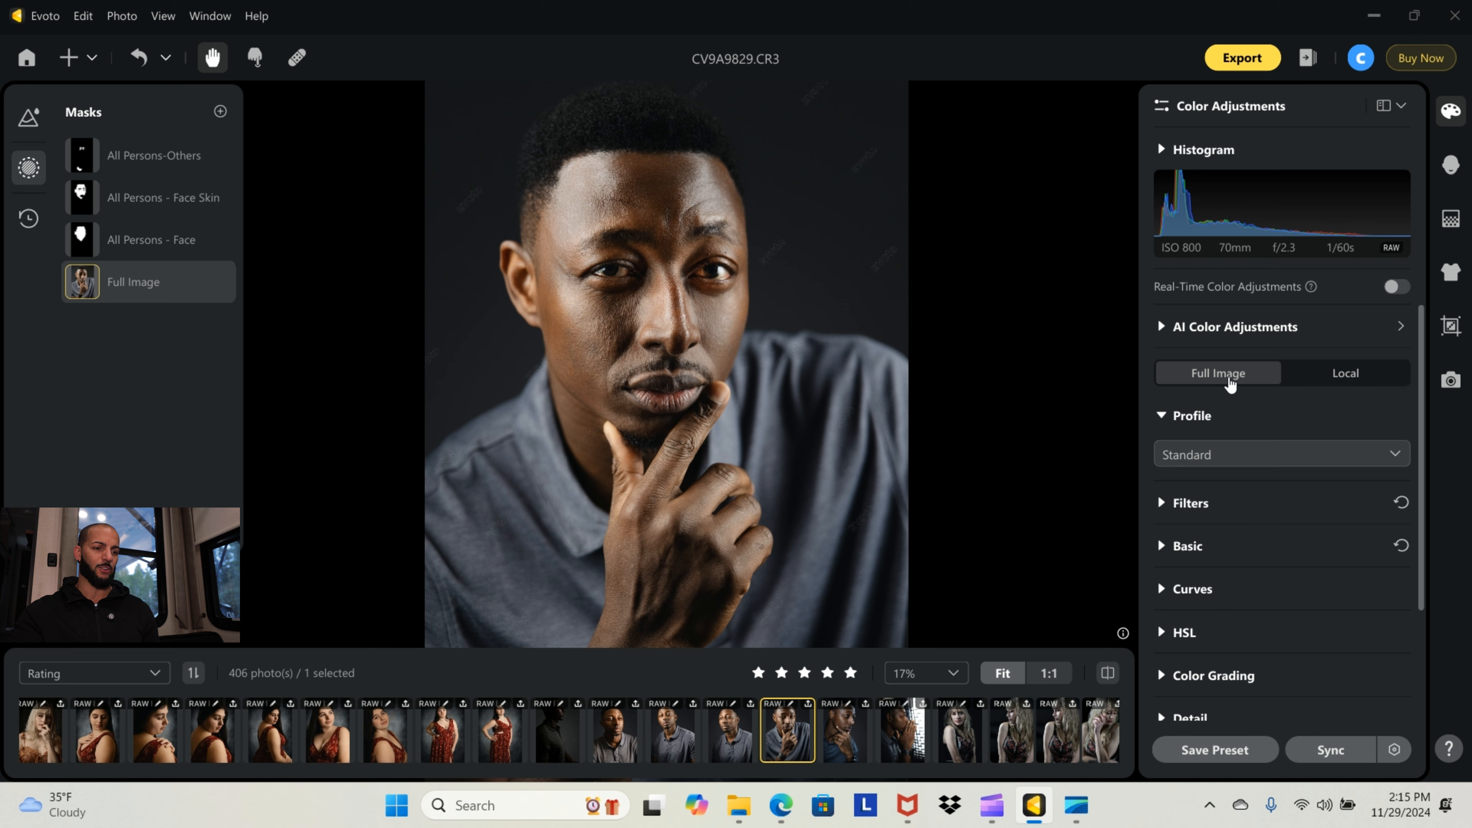
scroll(1217, 546, down, 3)
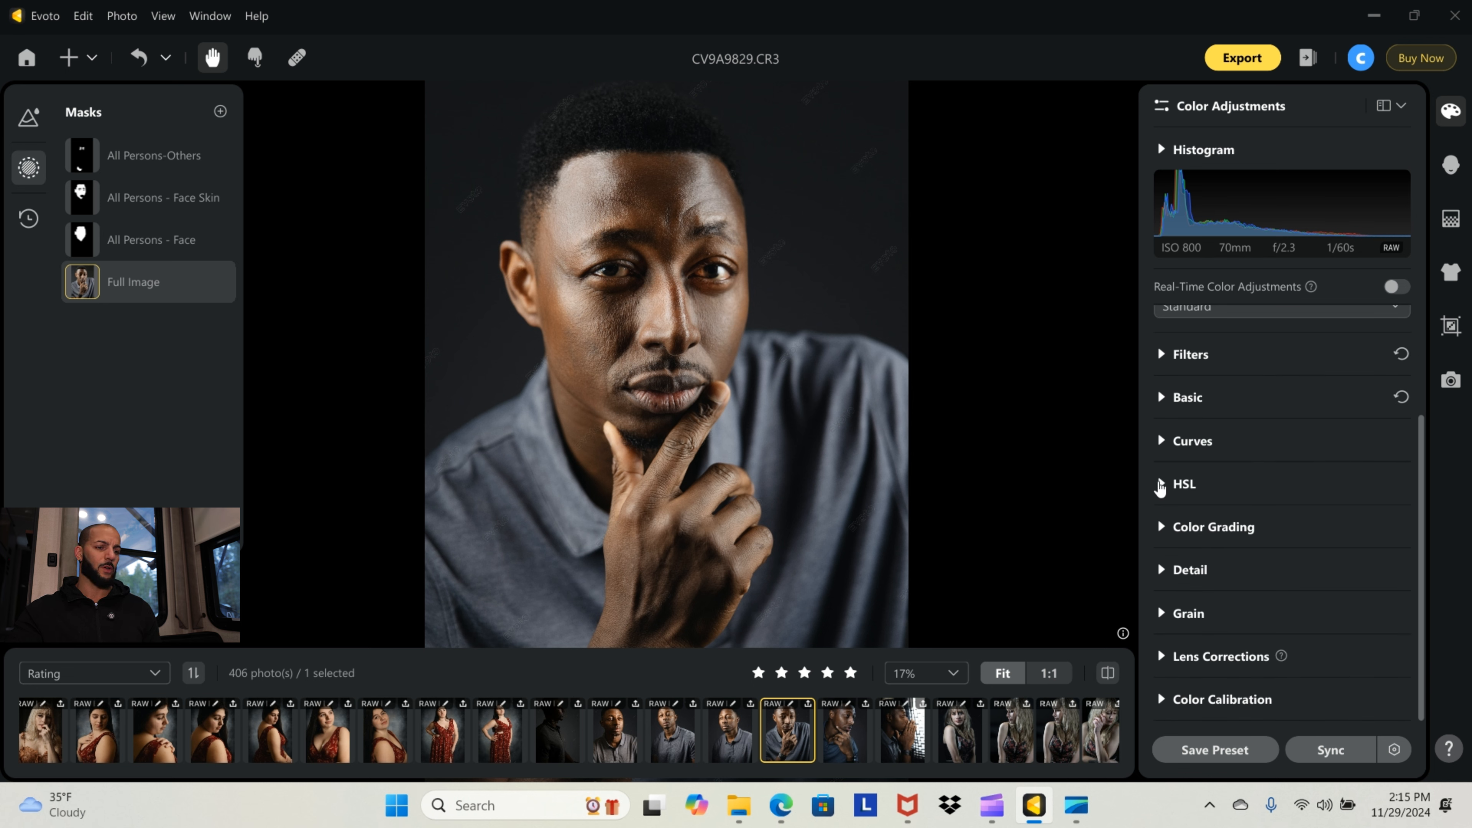
click(1162, 485)
click(1161, 487)
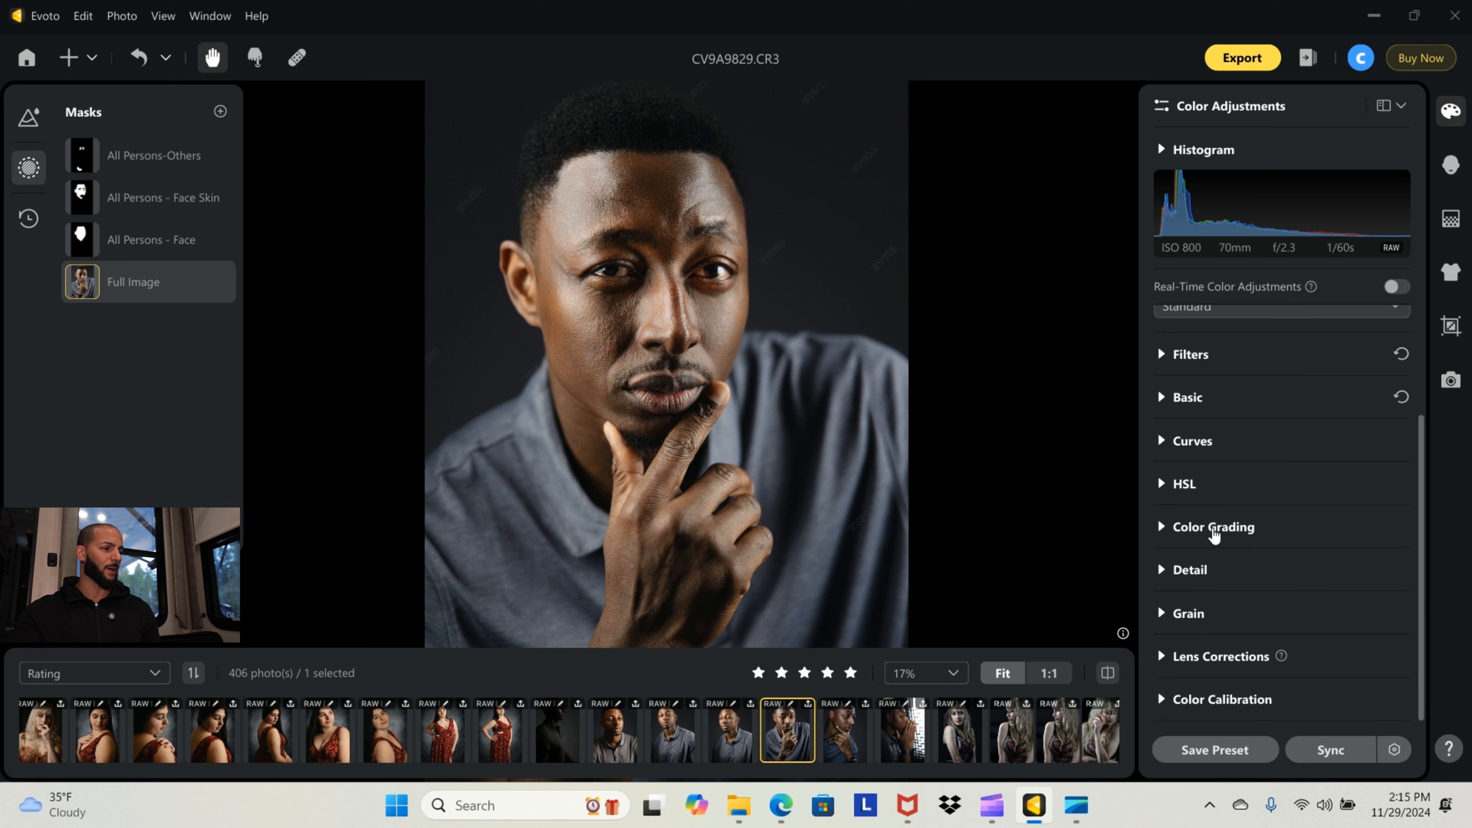
click(1160, 526)
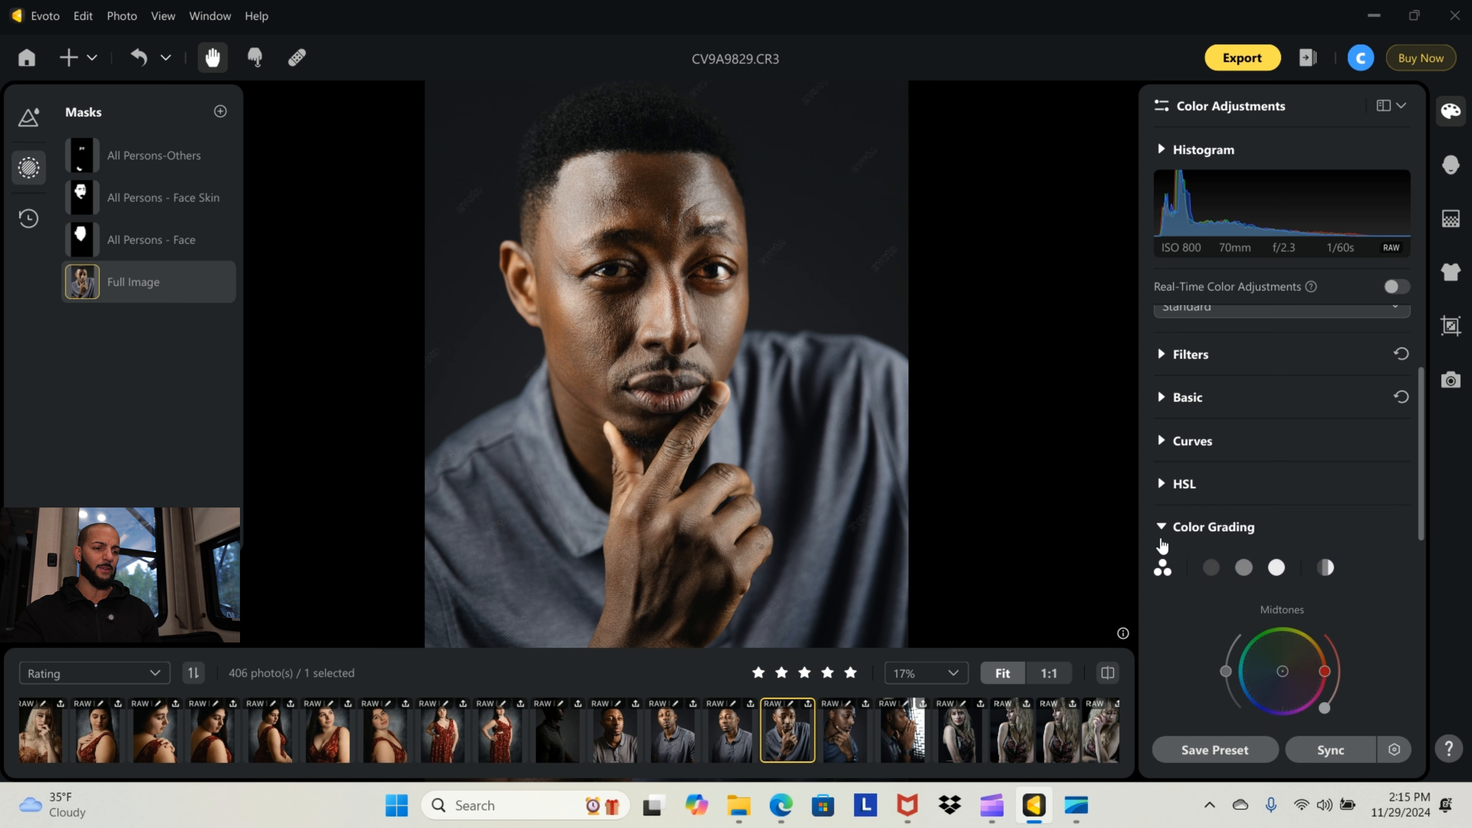
click(1163, 524)
Examine the full image's Detail controls for sharpening, noise reduction and color noise reduction
click(1160, 570)
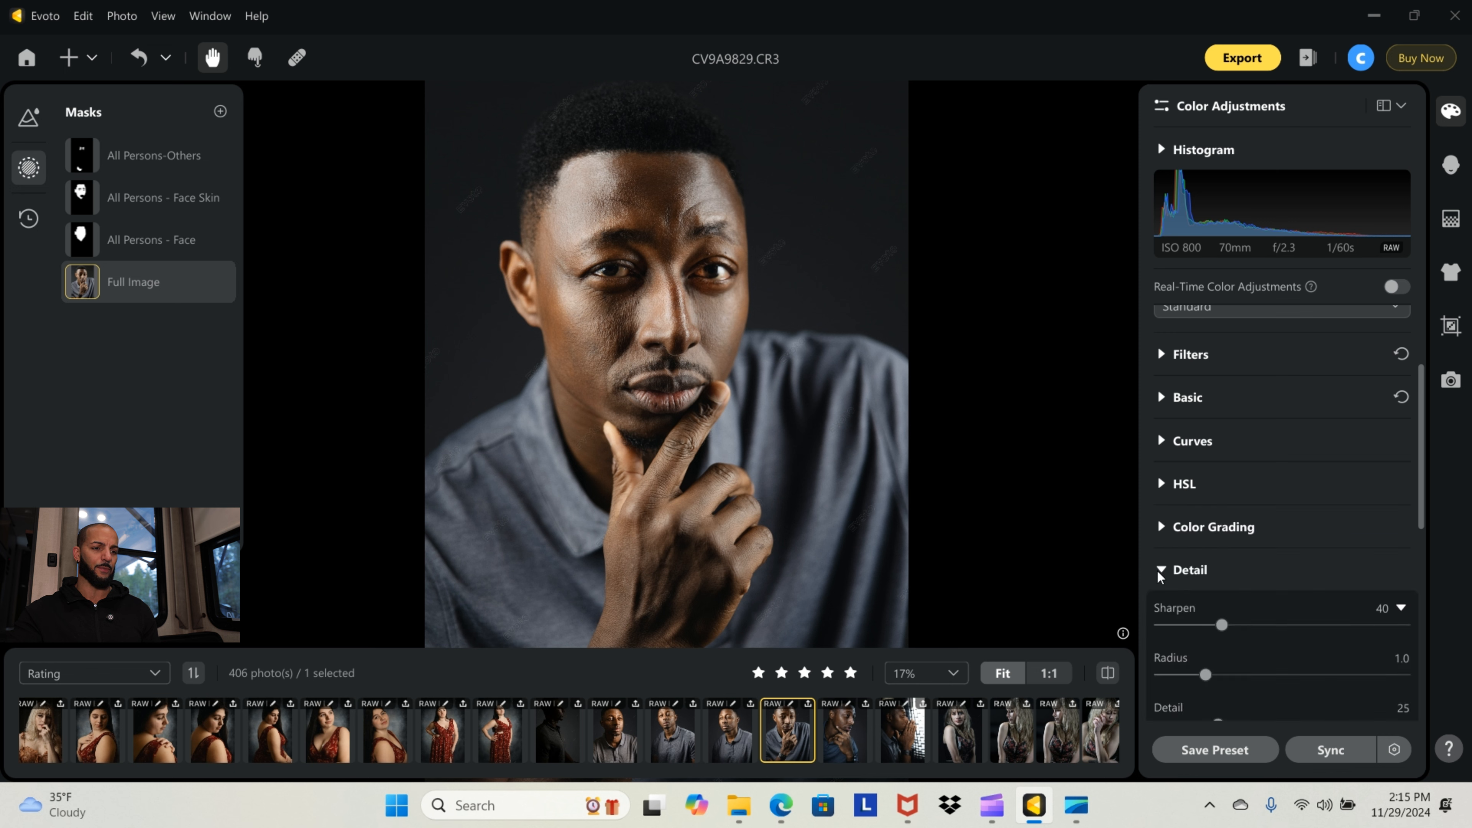
scroll(1162, 510, down, 5)
scroll(1166, 368, up, 1)
scroll(1182, 406, down, 3)
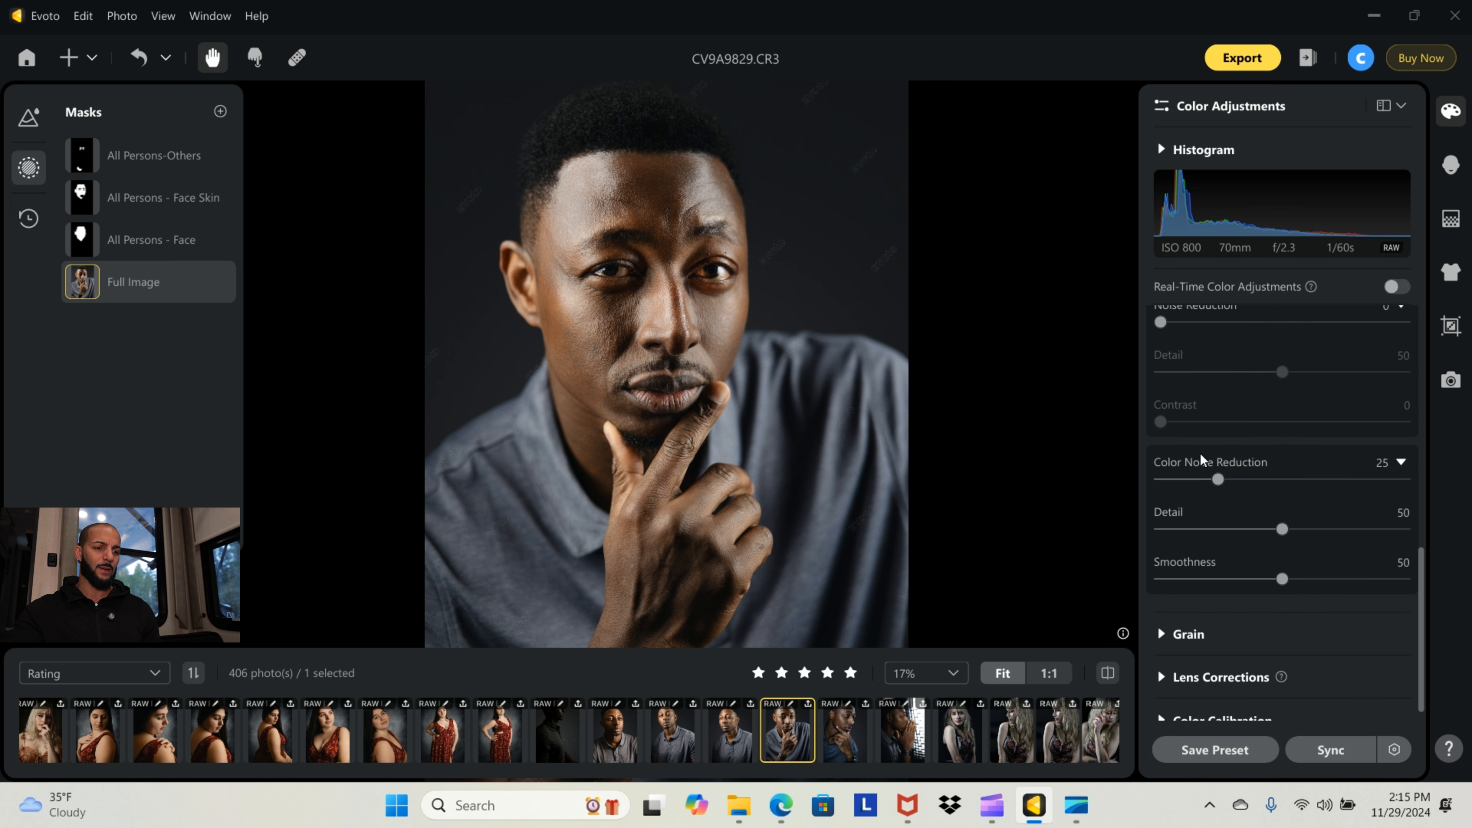
scroll(1234, 510, down, 1)
scroll(1211, 539, up, 10)
scroll(1170, 464, down, 5)
click(1164, 374)
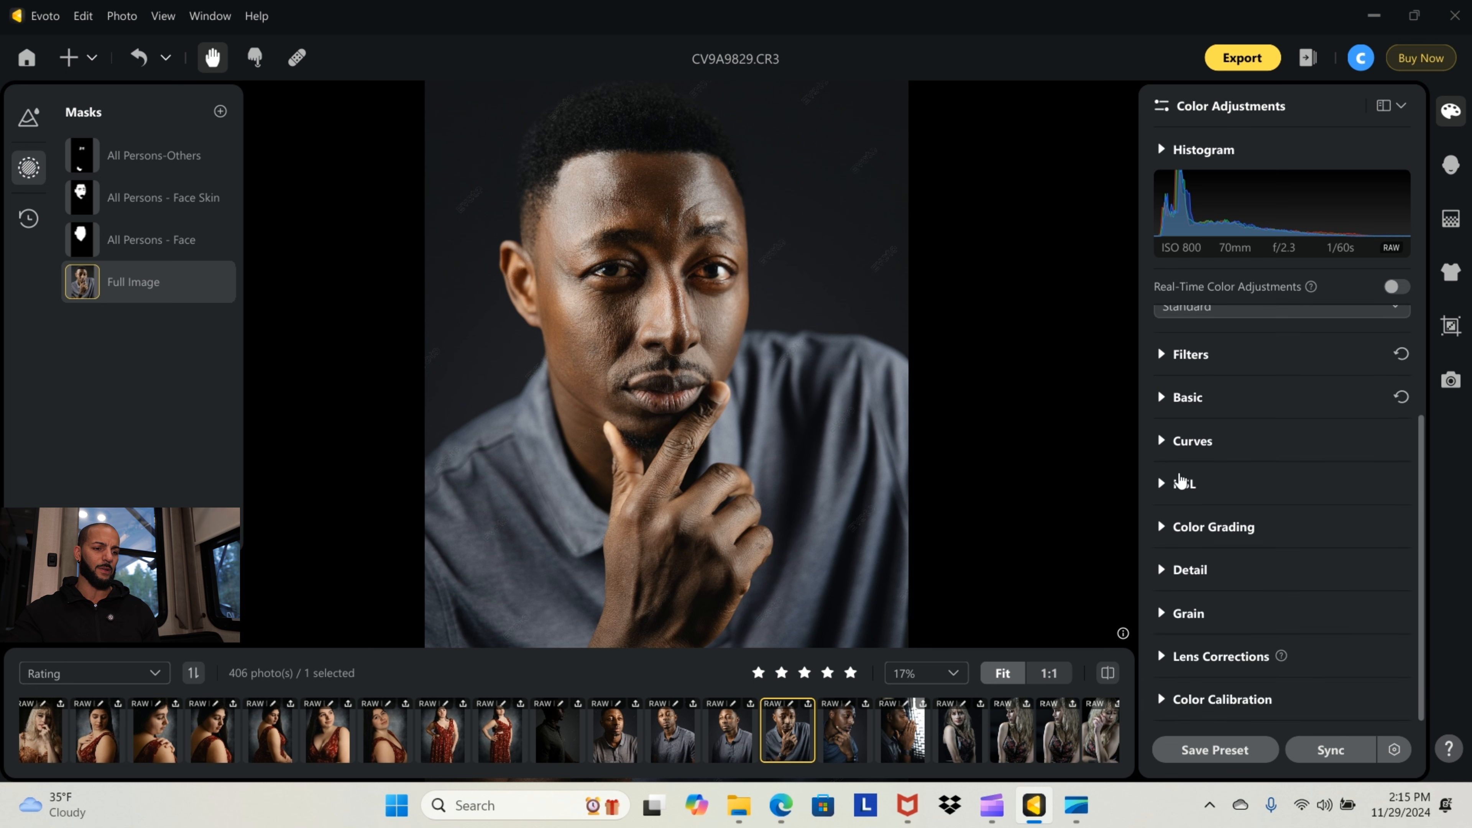
Compare the Manual and Auto options of Lens Corrections for the full image
click(1162, 655)
scroll(1226, 615, down, 1)
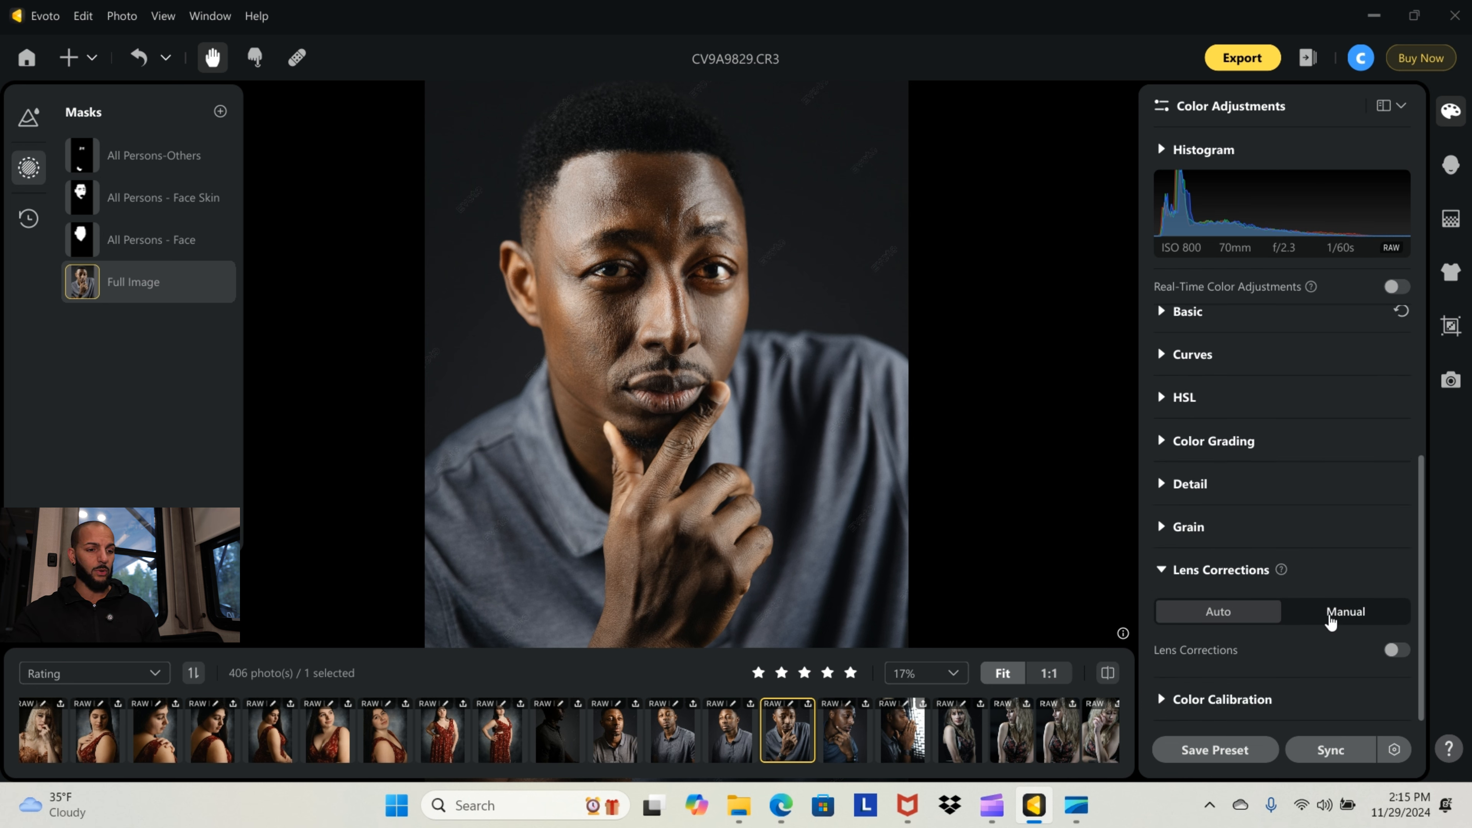
click(1324, 619)
scroll(1315, 608, down, 4)
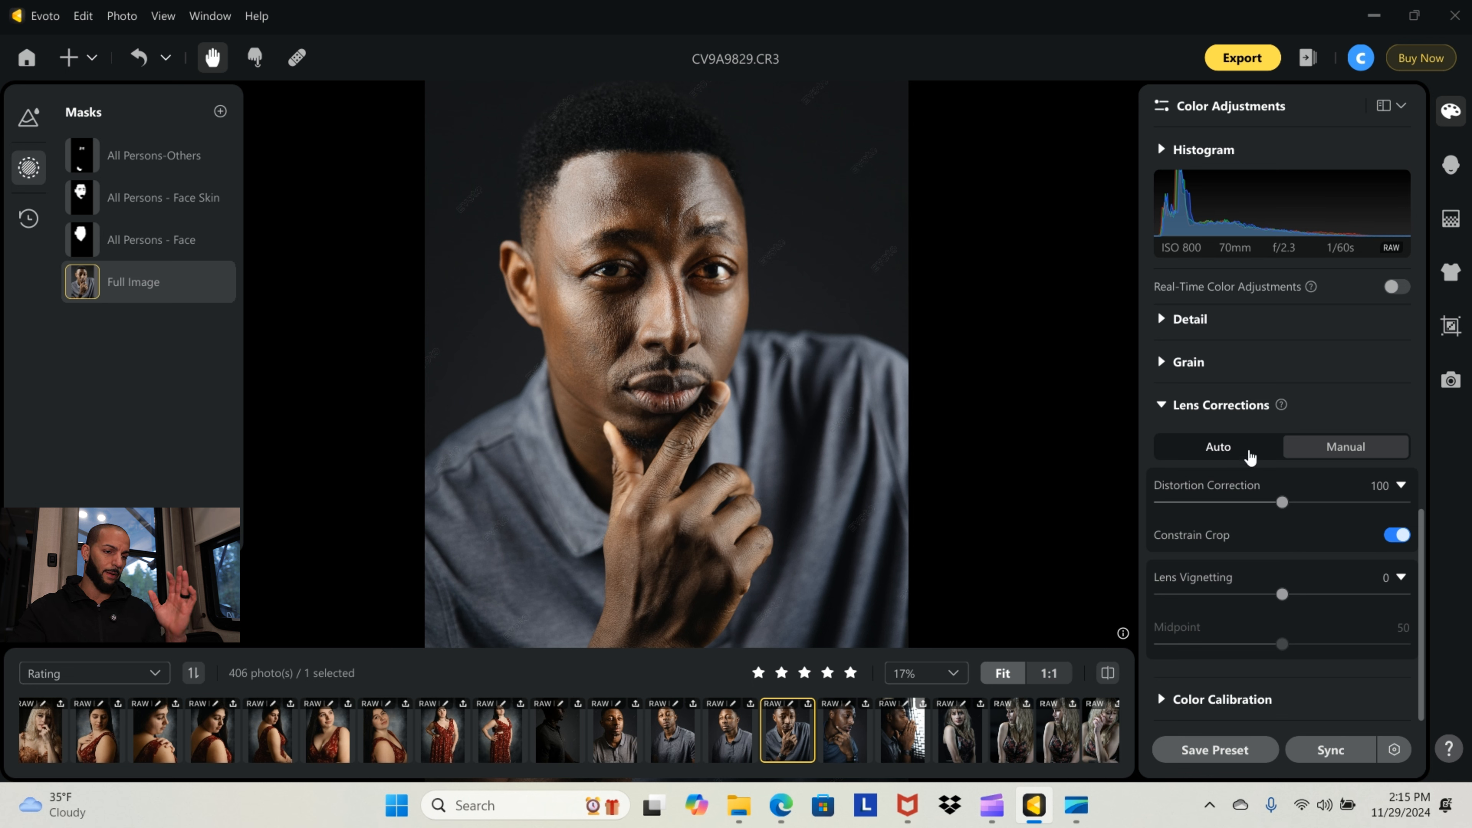
click(1249, 453)
Examine the Grain controls for strength, tonal range, size and roughness, together with the Detail controls
click(1165, 526)
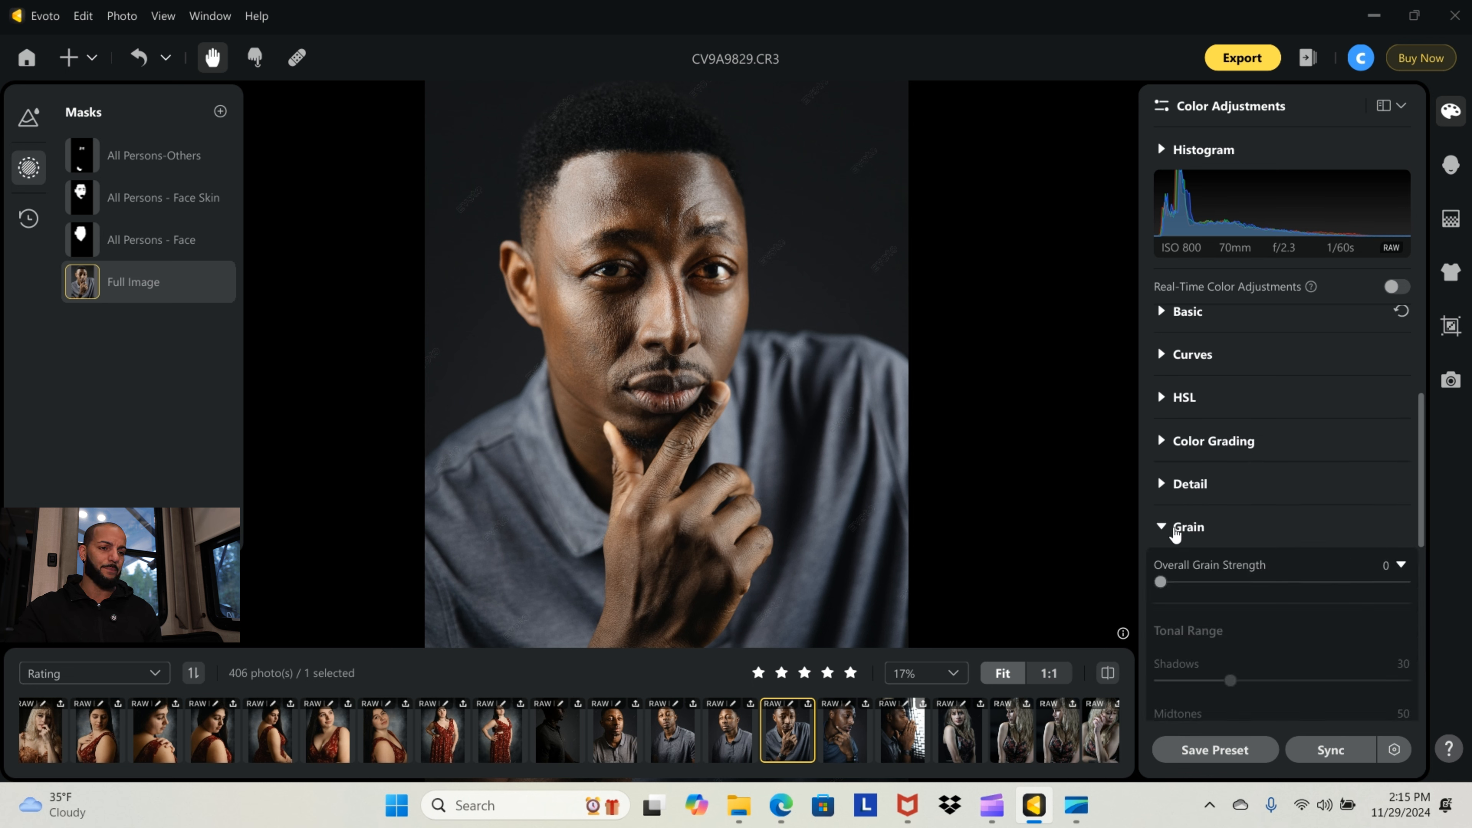
scroll(1267, 488, down, 4)
scroll(1267, 487, up, 4)
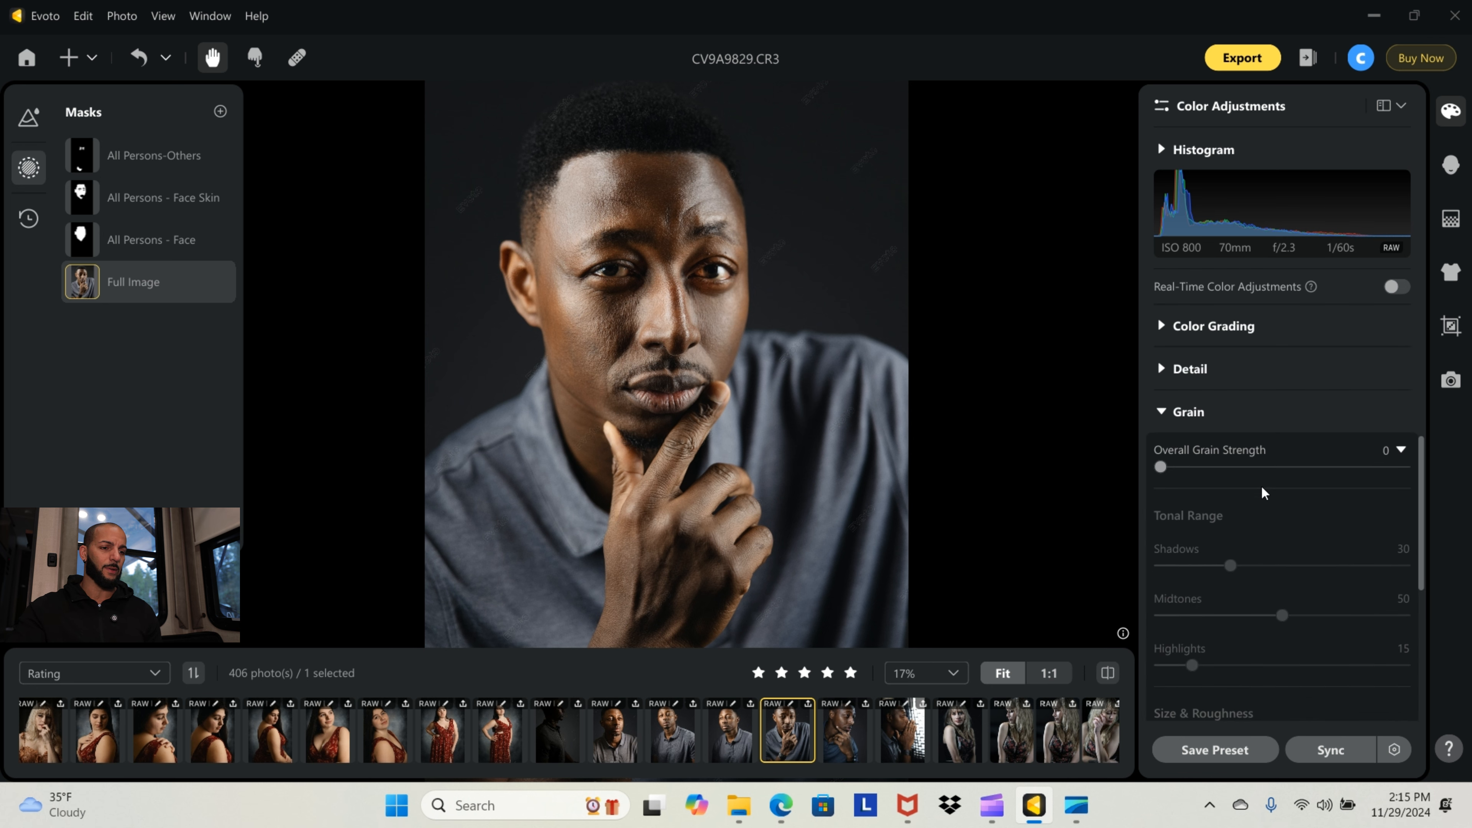
click(1163, 370)
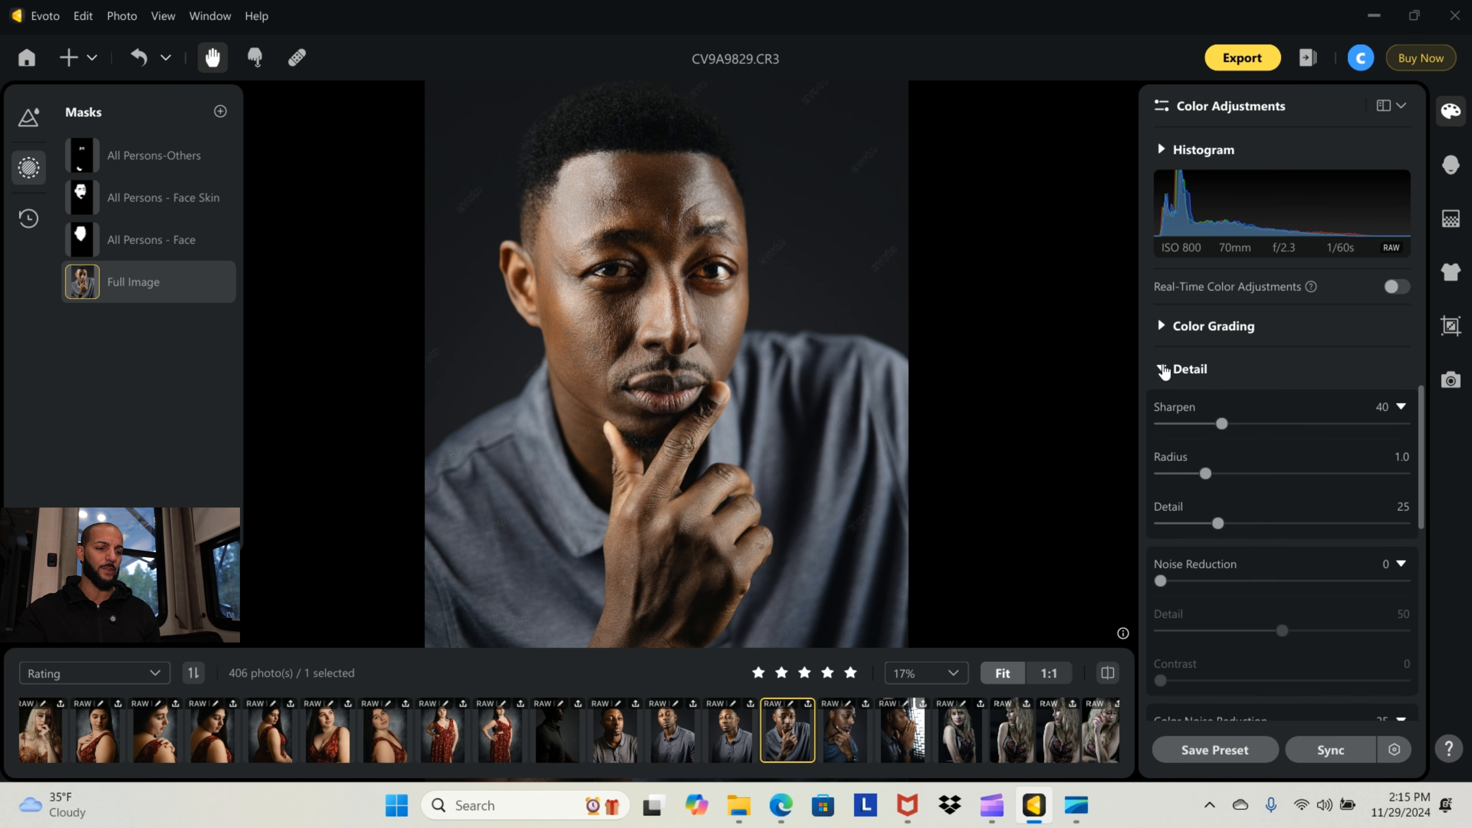
scroll(1171, 437, down, 4)
scroll(1171, 437, up, 2)
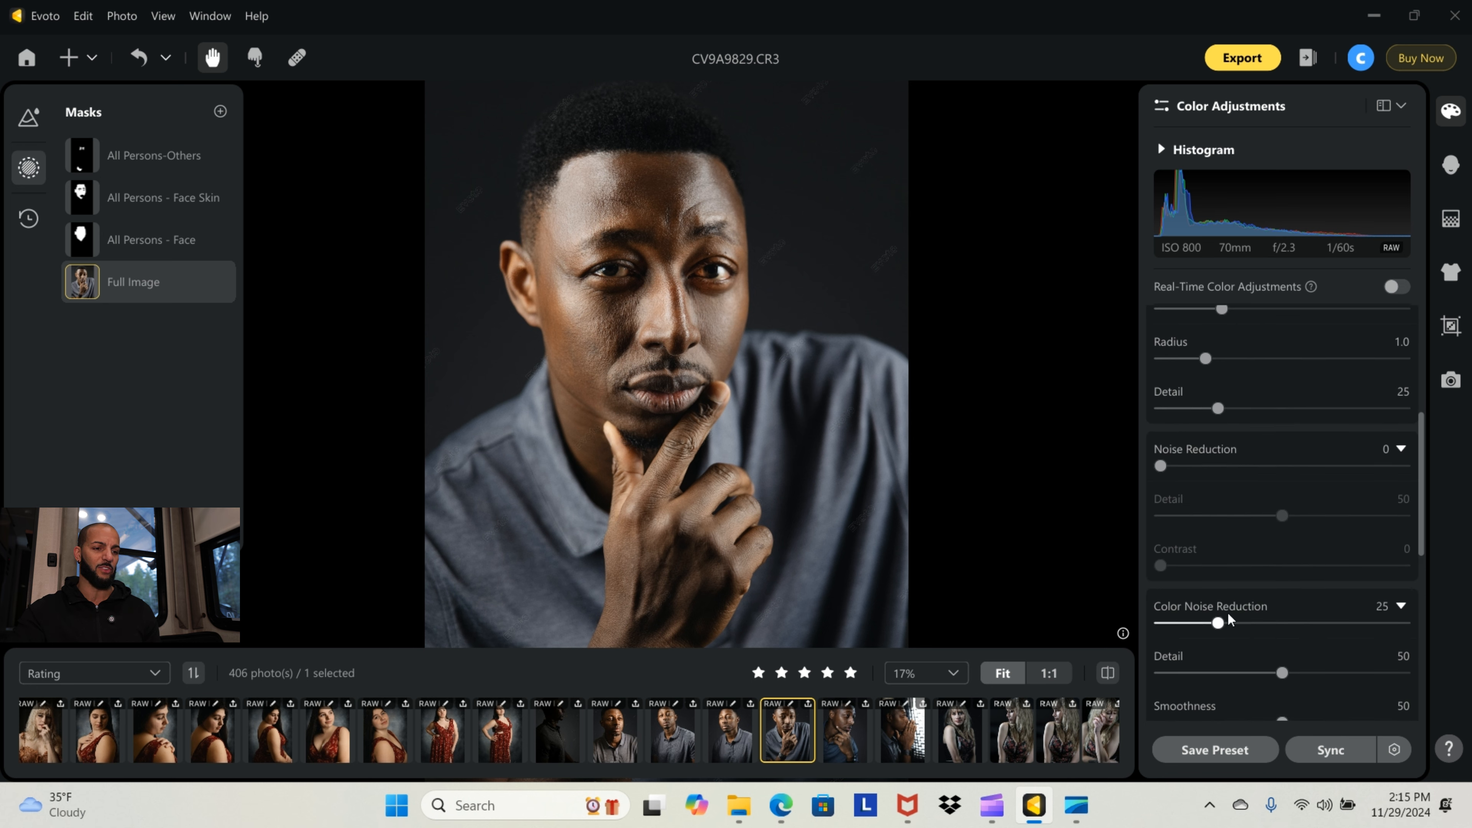
scroll(1248, 504, down, 2)
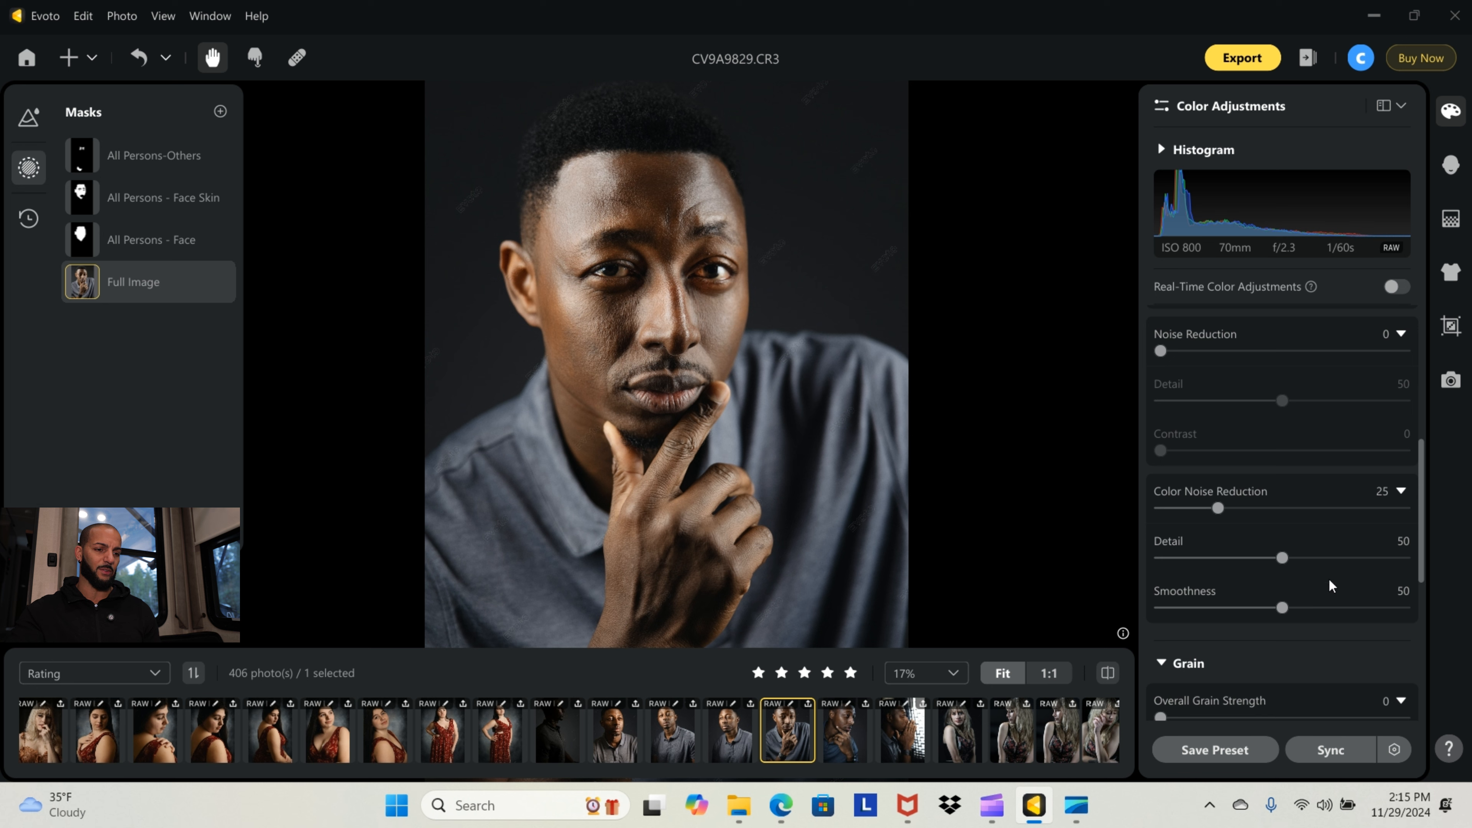
scroll(1291, 595, down, 7)
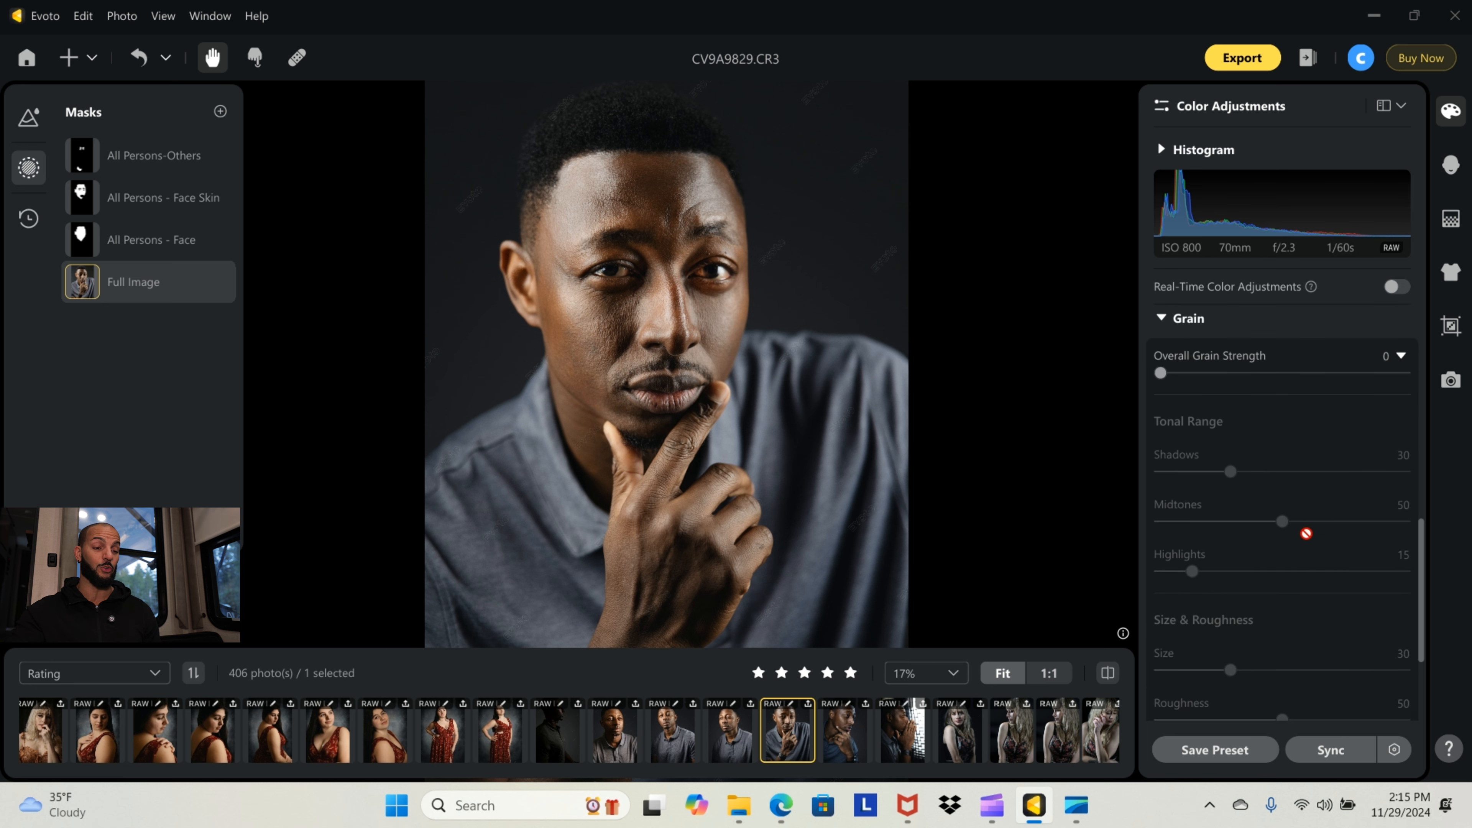
scroll(1292, 556, up, 8)
scroll(1290, 548, down, 6)
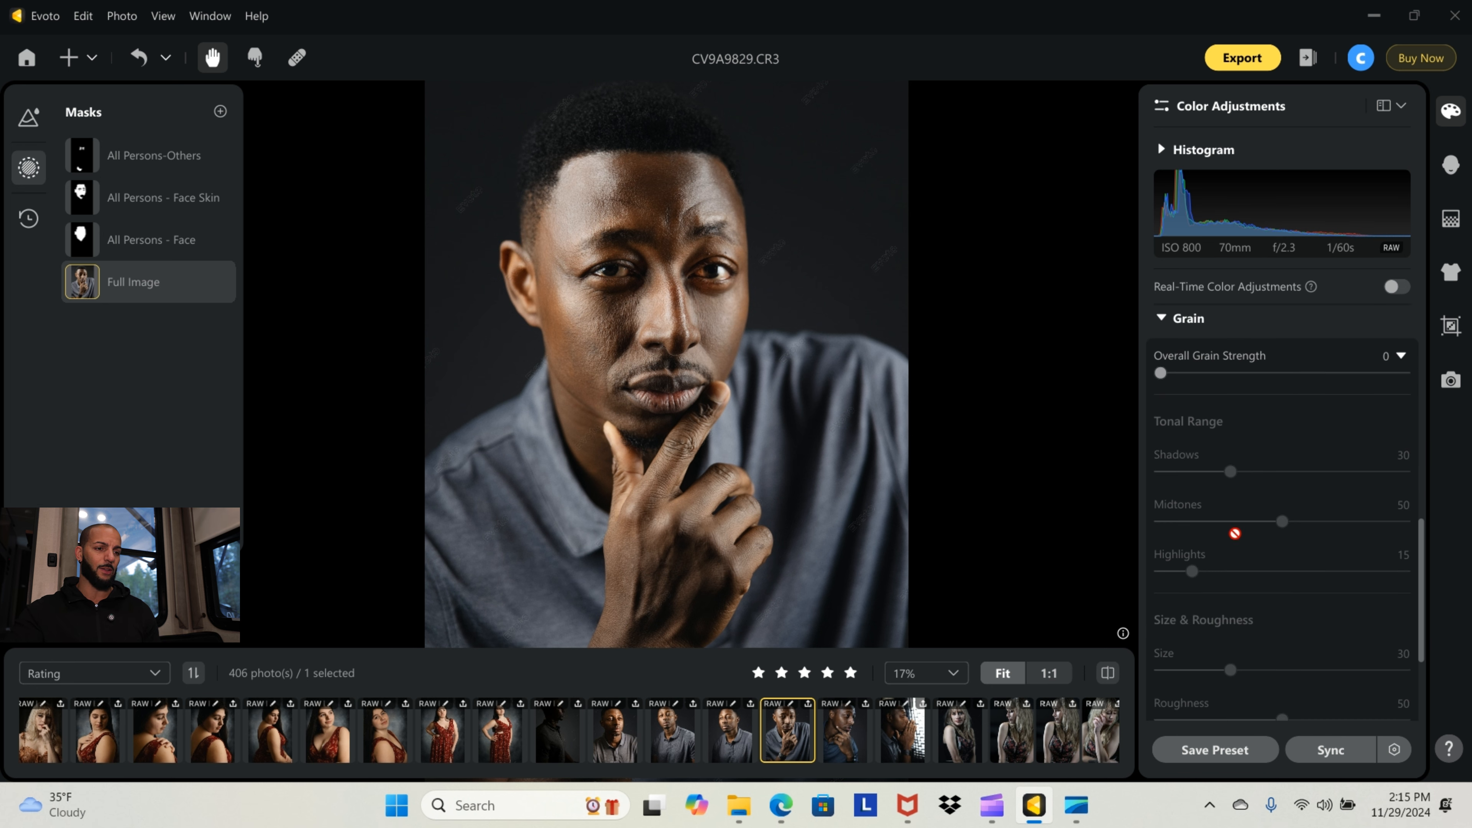
Try an Overall Grain Strength of +100, return it to 0, and collapse the Grain and Detail sections
mouse_move(1172, 378)
mouse_down()
mouse_move(1409, 374)
mouse_move(1159, 374)
mouse_up()
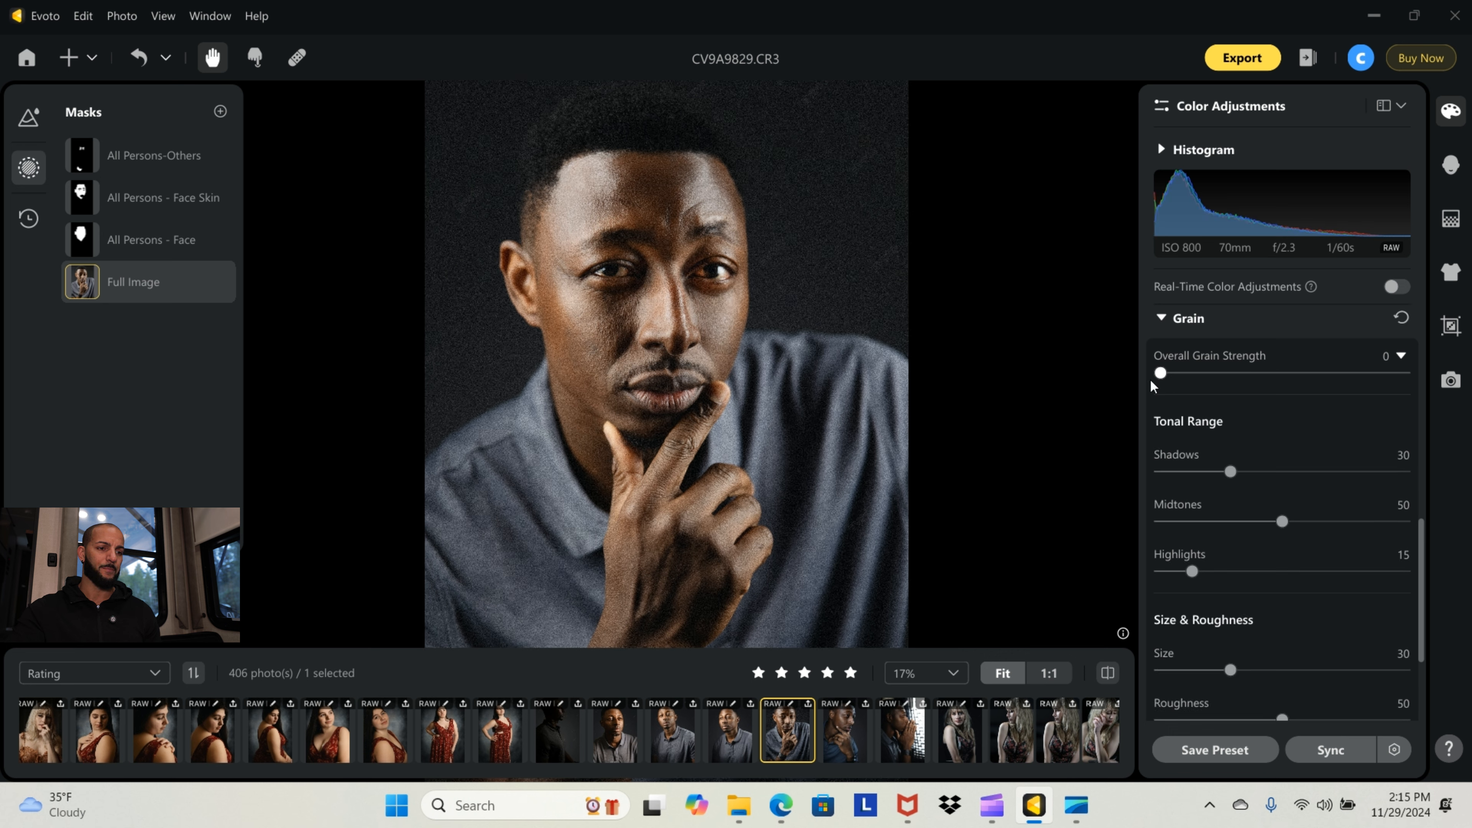
click(1166, 319)
scroll(1158, 633, up, 8)
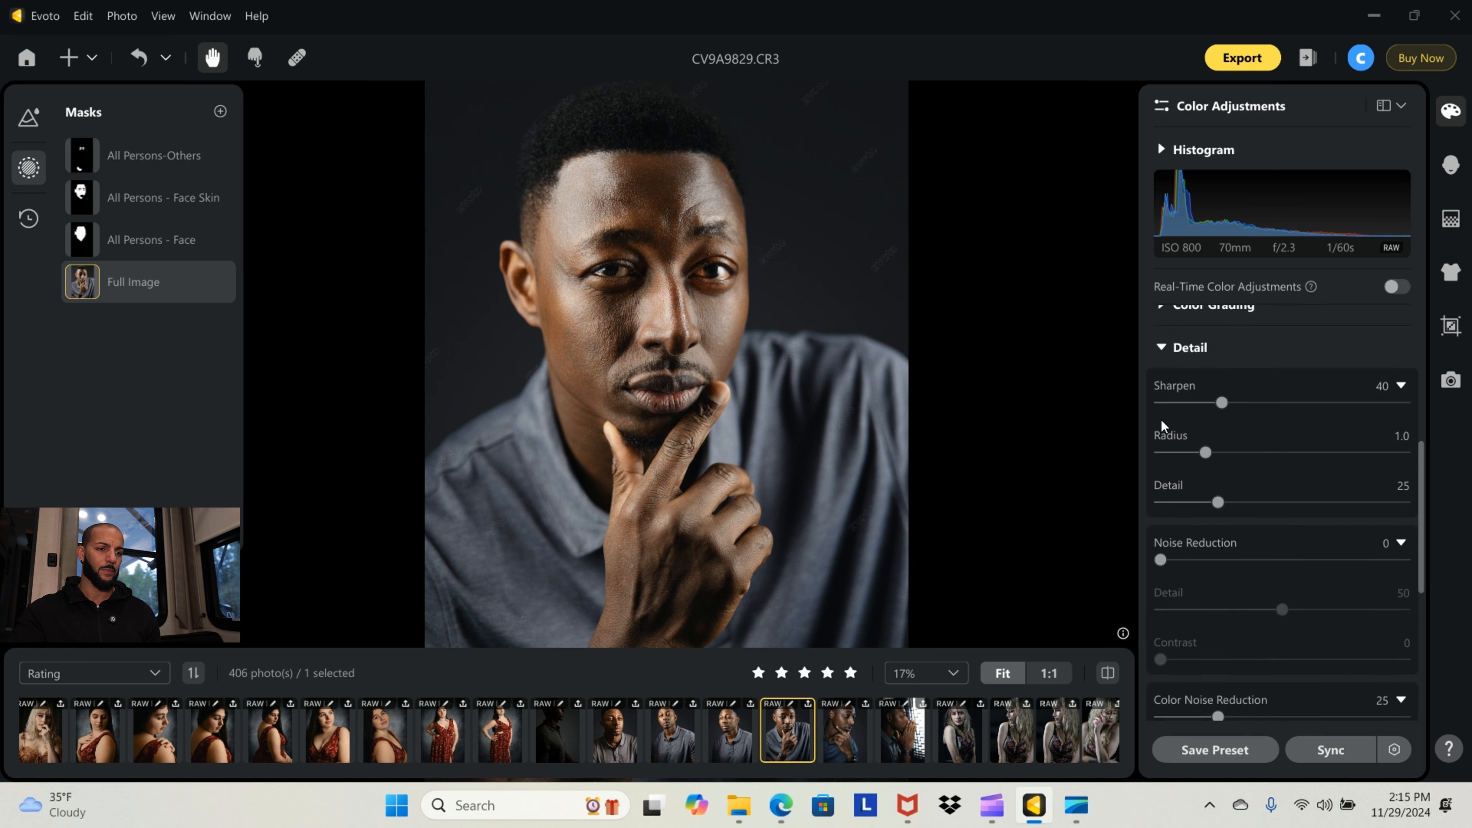
click(1169, 462)
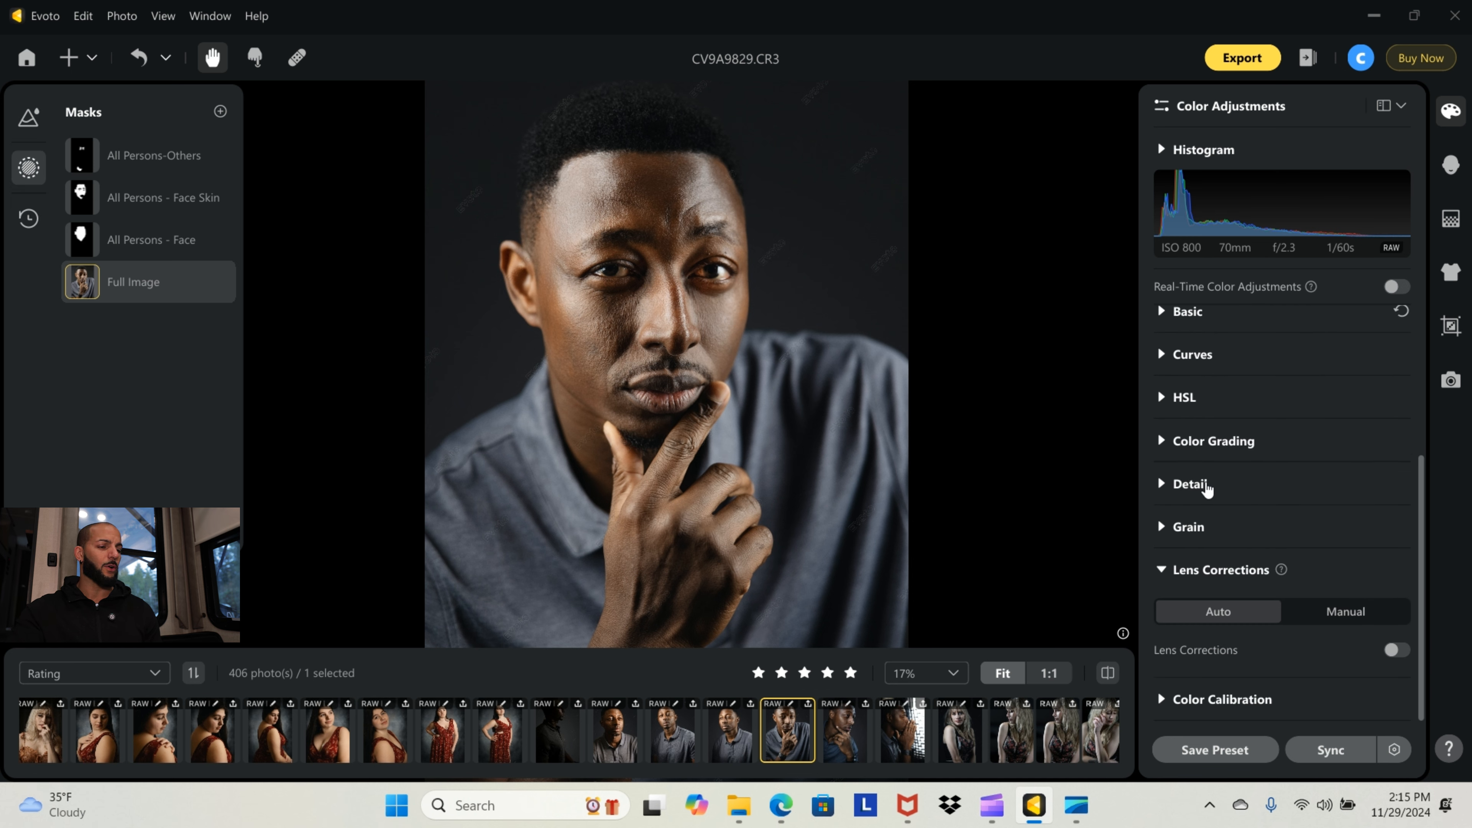
Show the full image's Basic section and review its white balance and tone controls
scroll(1165, 406, up, 2)
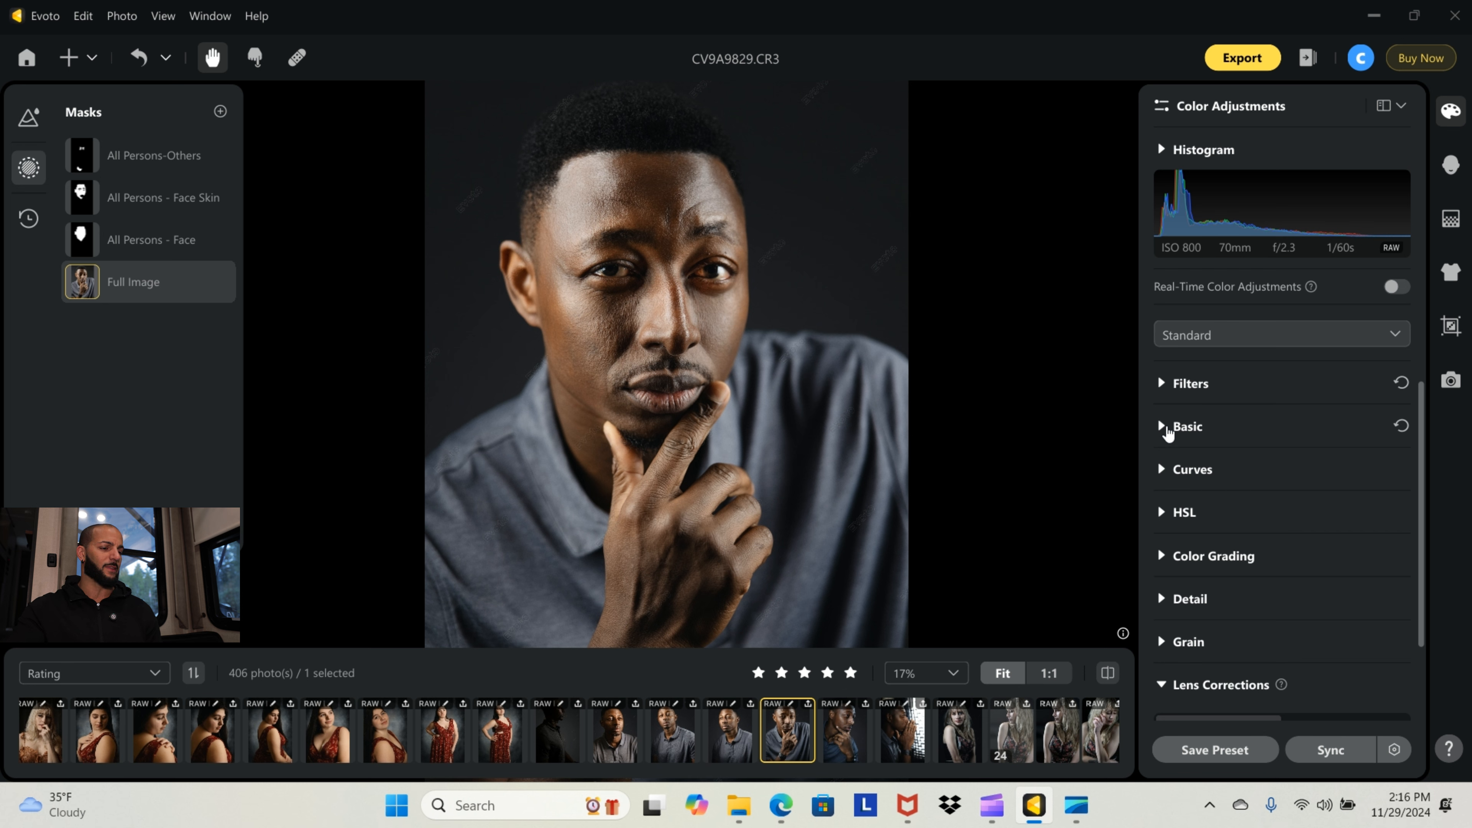
click(1168, 429)
scroll(1235, 602, down, 4)
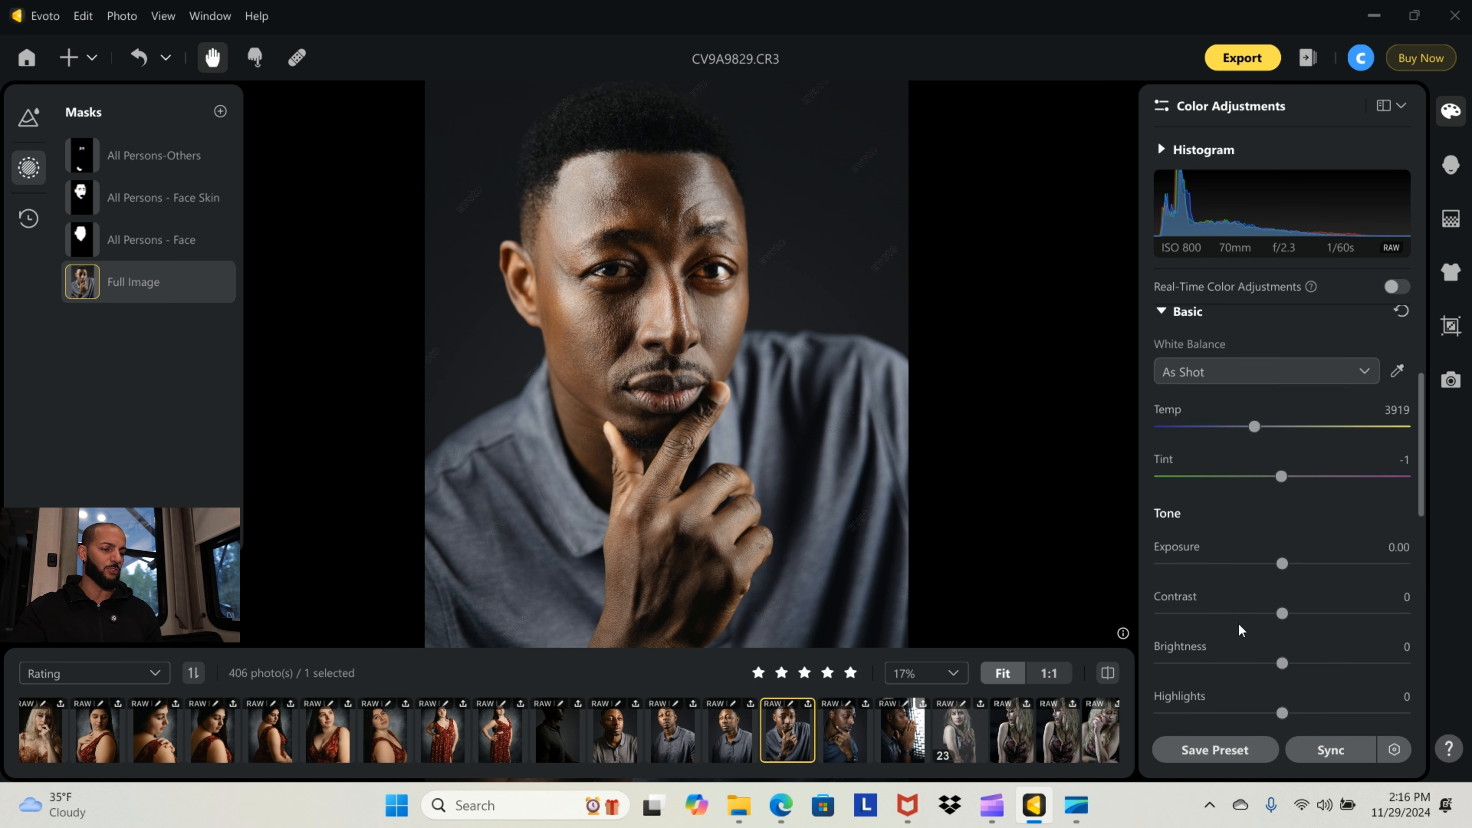
Try selecting CV9A9829.CR3 together with the next two portraits, and return to CV9A9829.CR3 alone
click(840, 736)
click(897, 738)
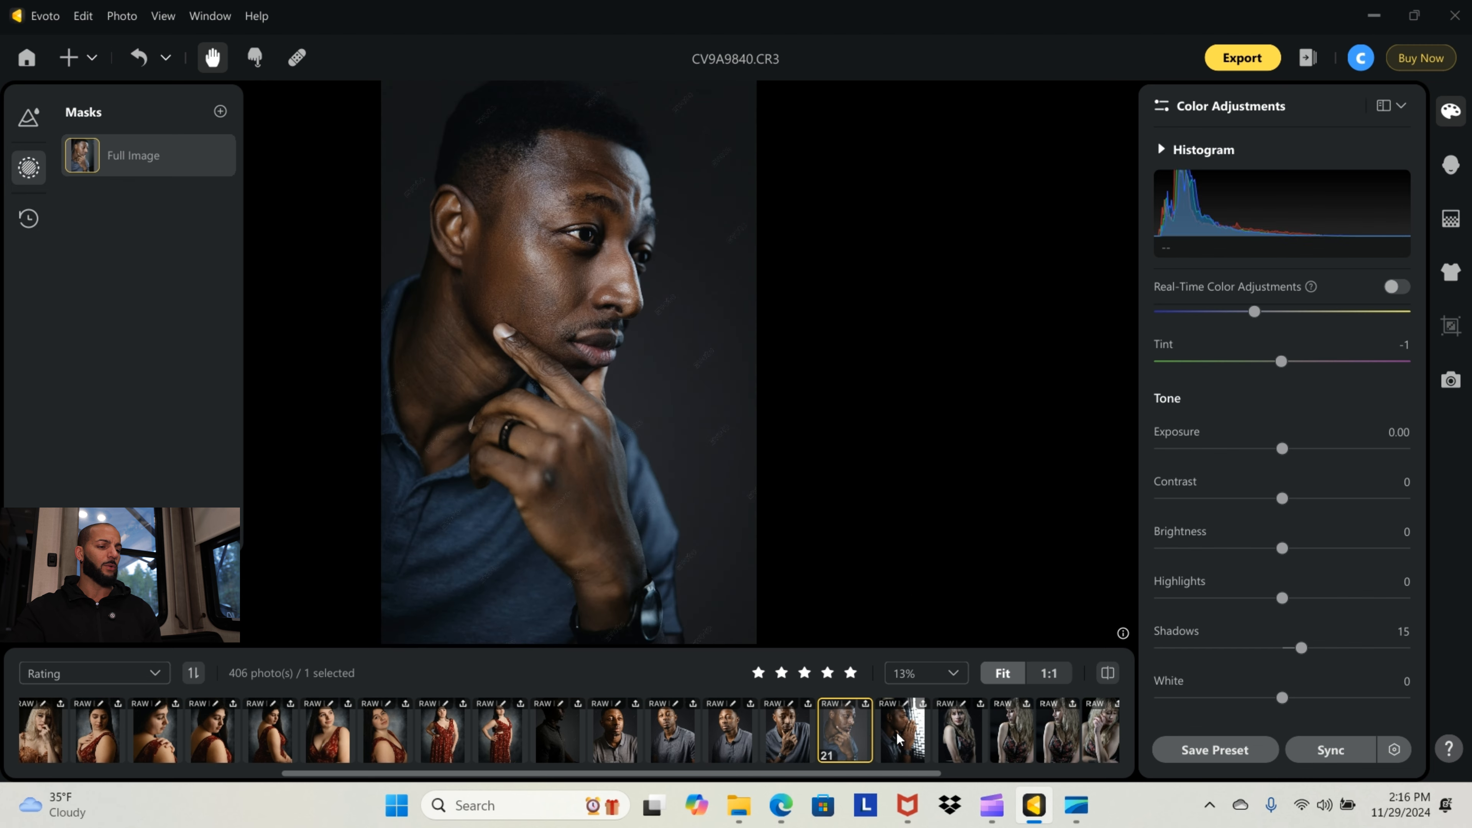
click(796, 740)
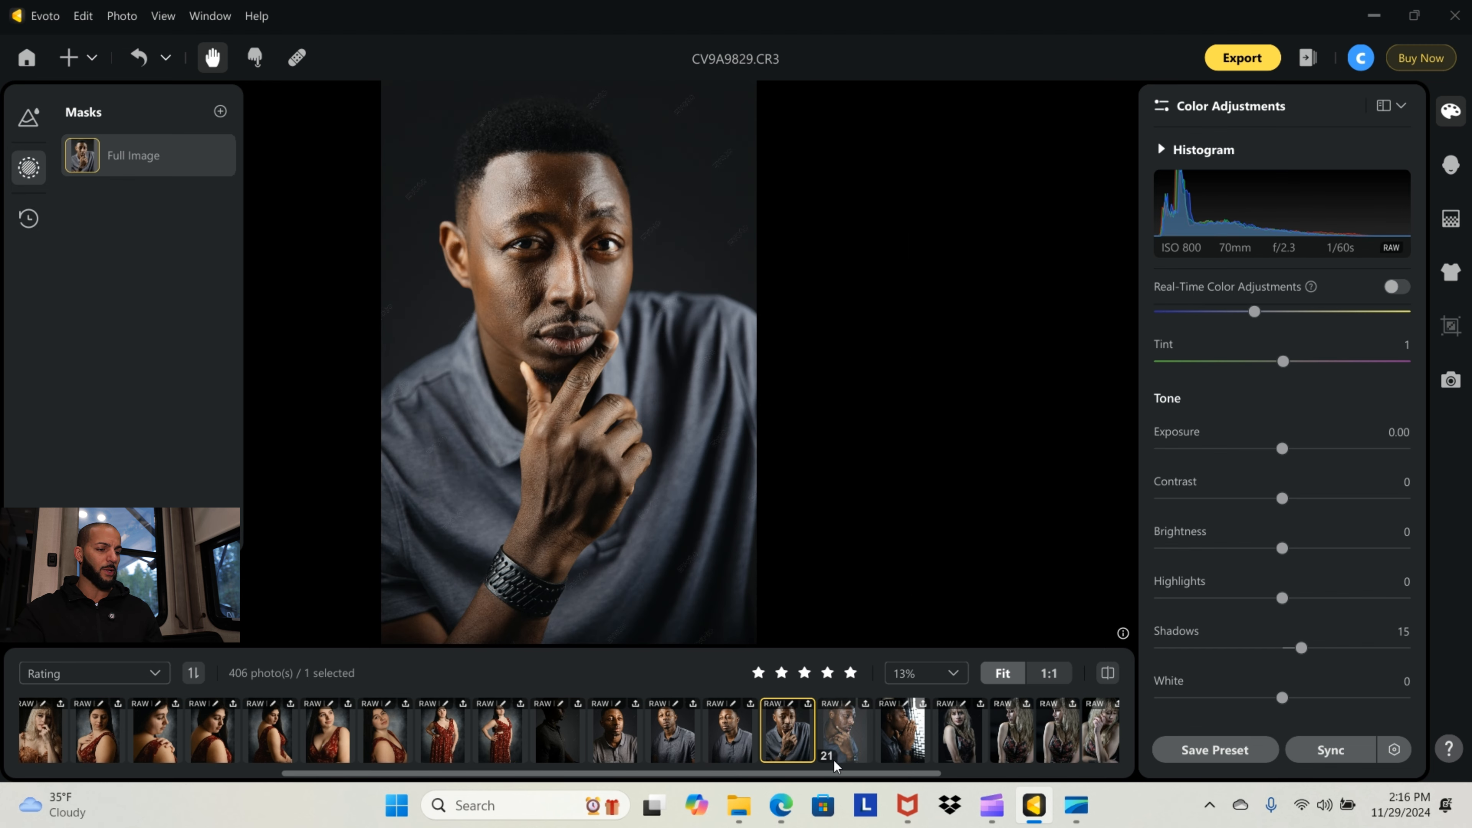
shift+click(902, 732)
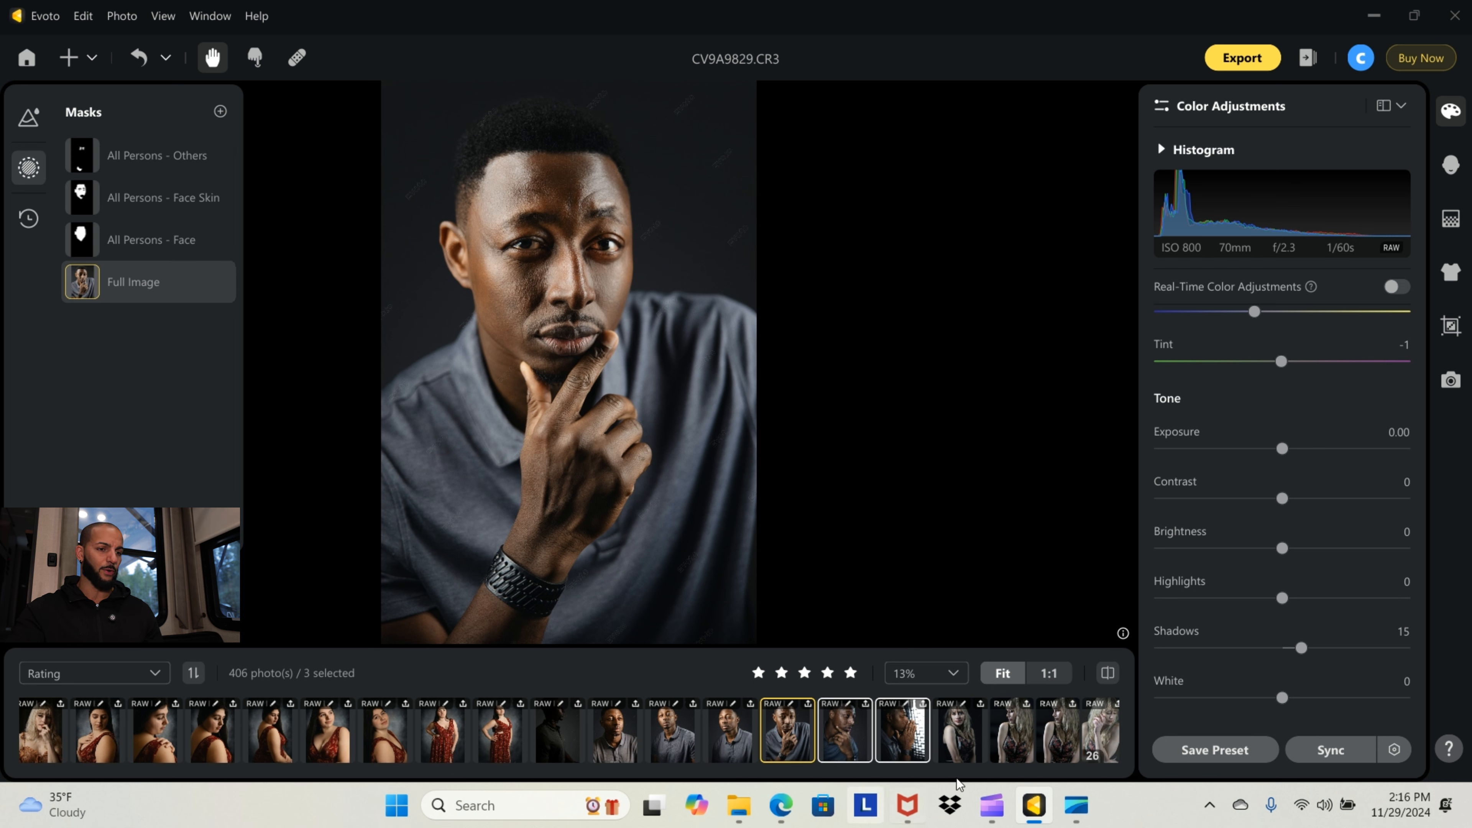
click(907, 743)
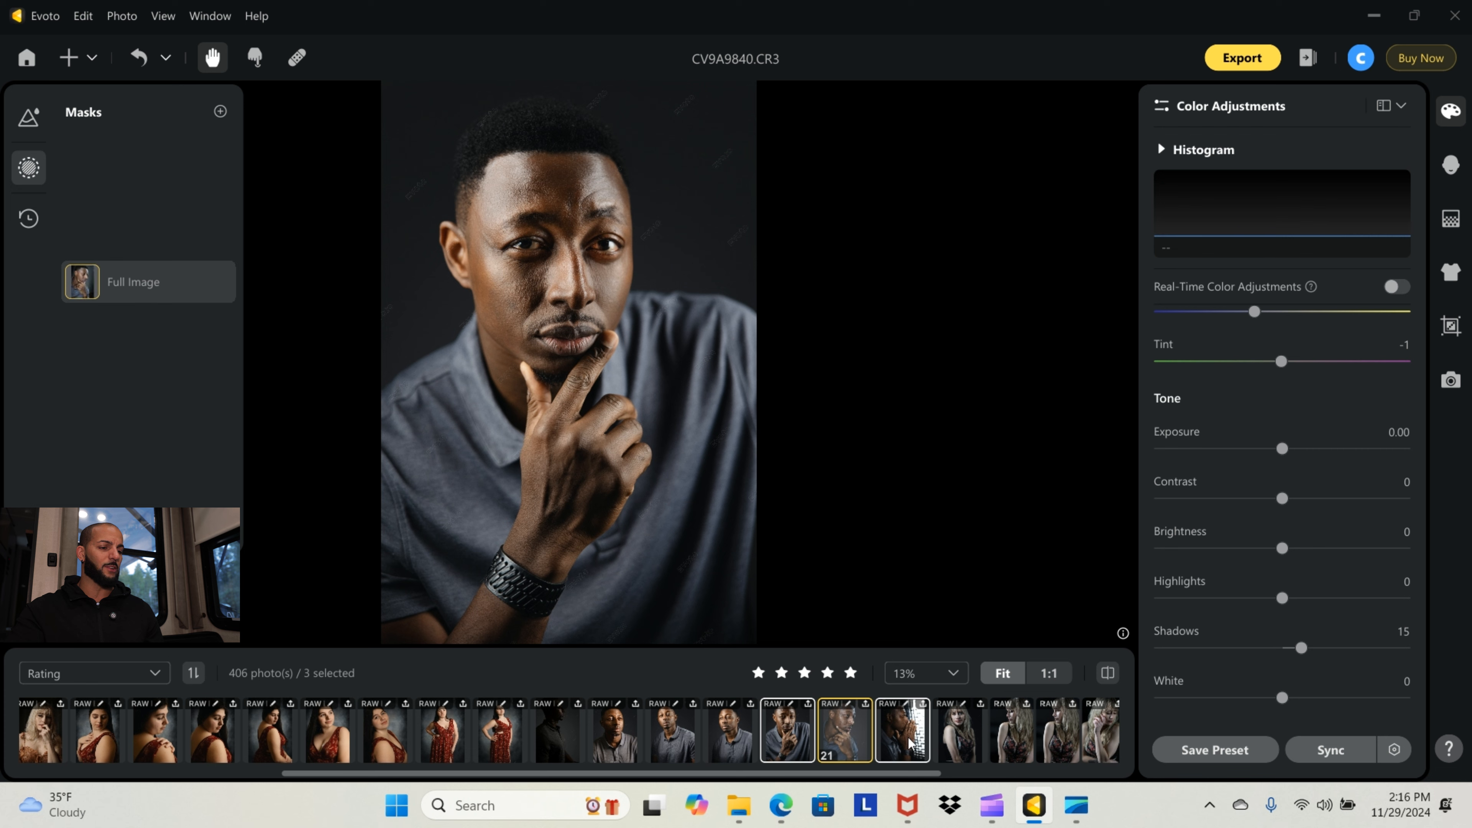
ctrl+click(909, 744)
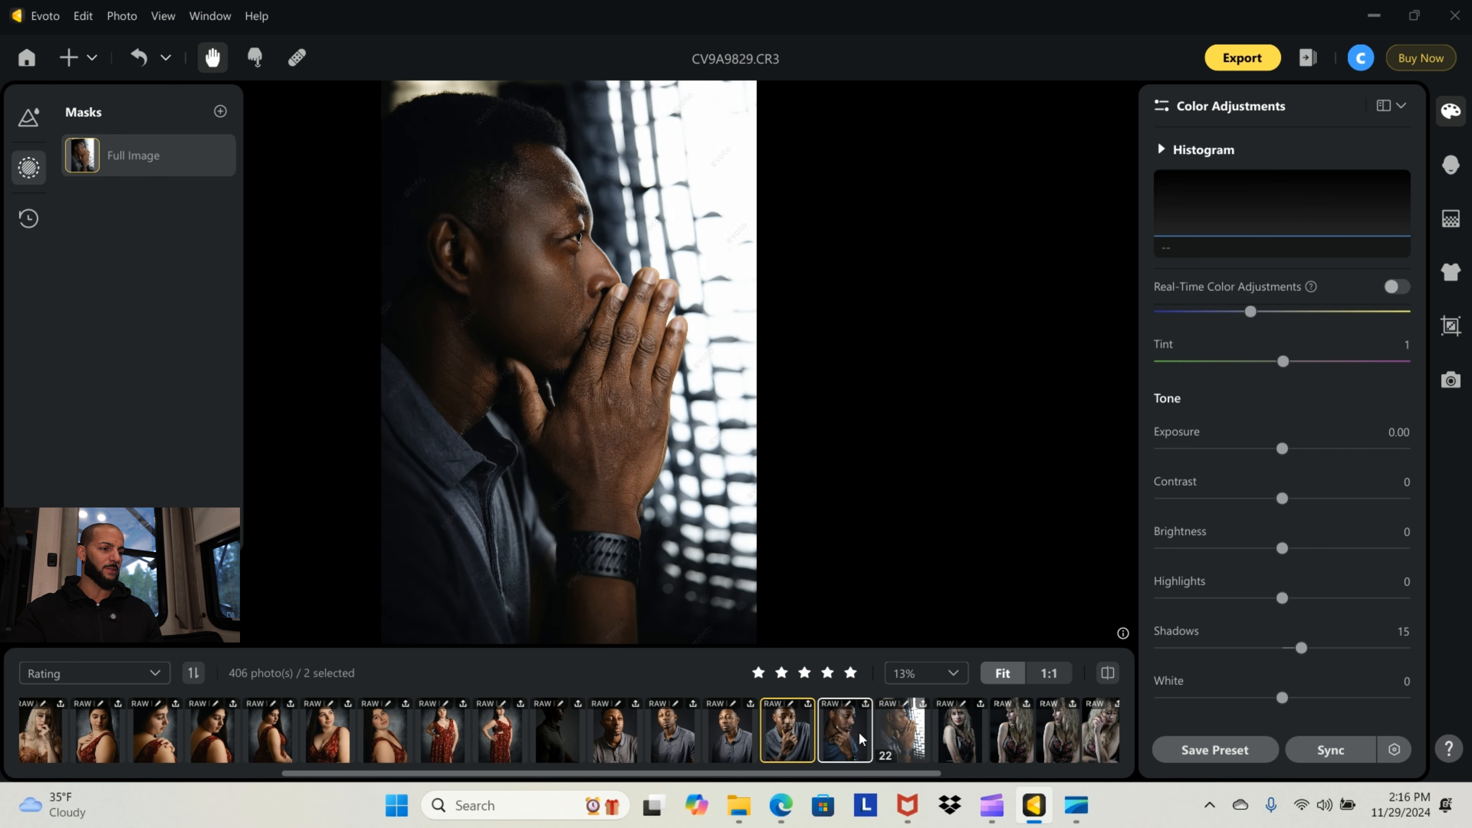
click(810, 741)
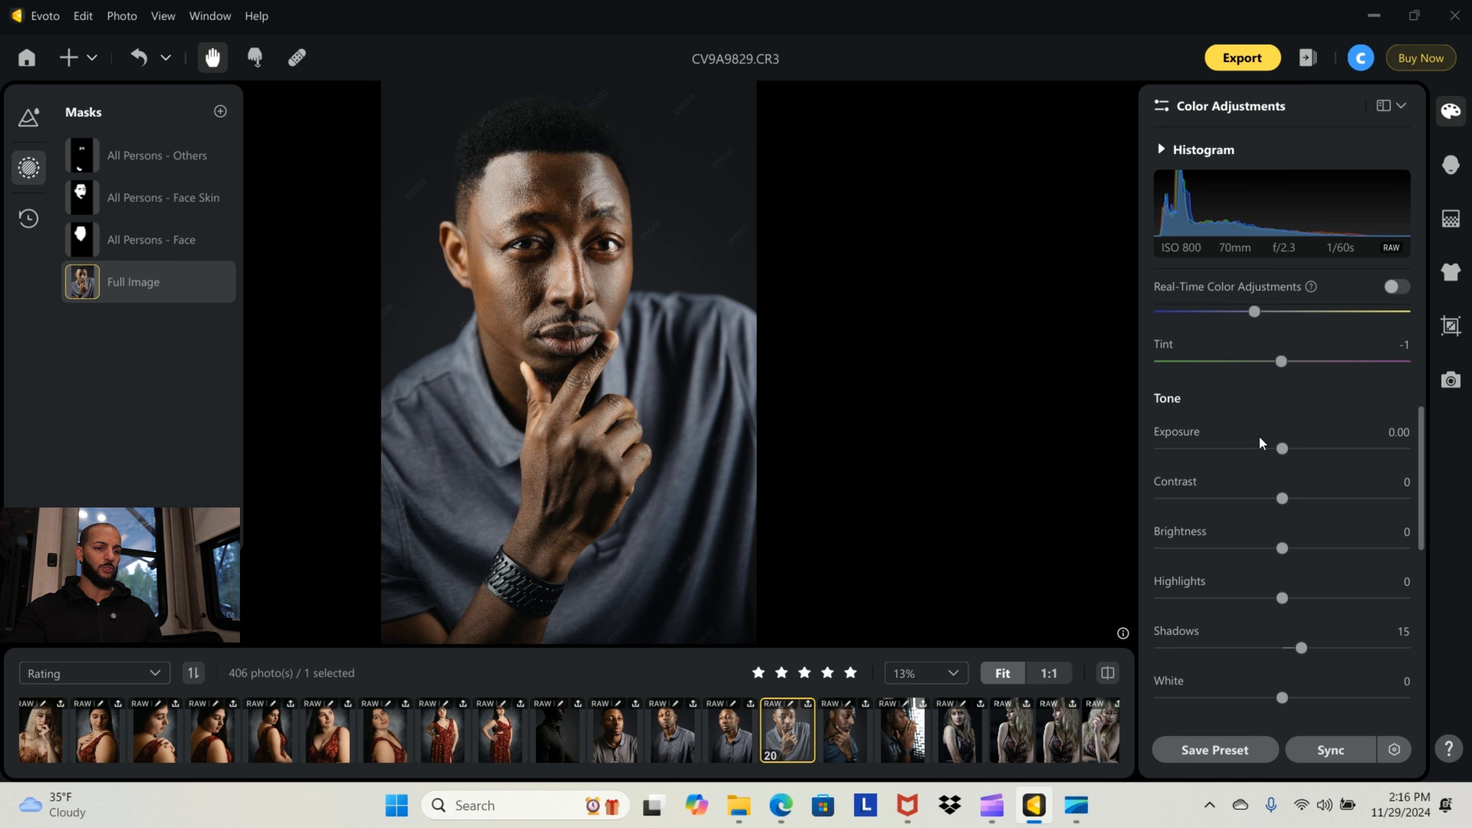
Set the full-image Exposure of CV9A9829.CR3 to 5.00, and view CV9A9840.CR3 before returning to it
drag(1281, 448, 1409, 472)
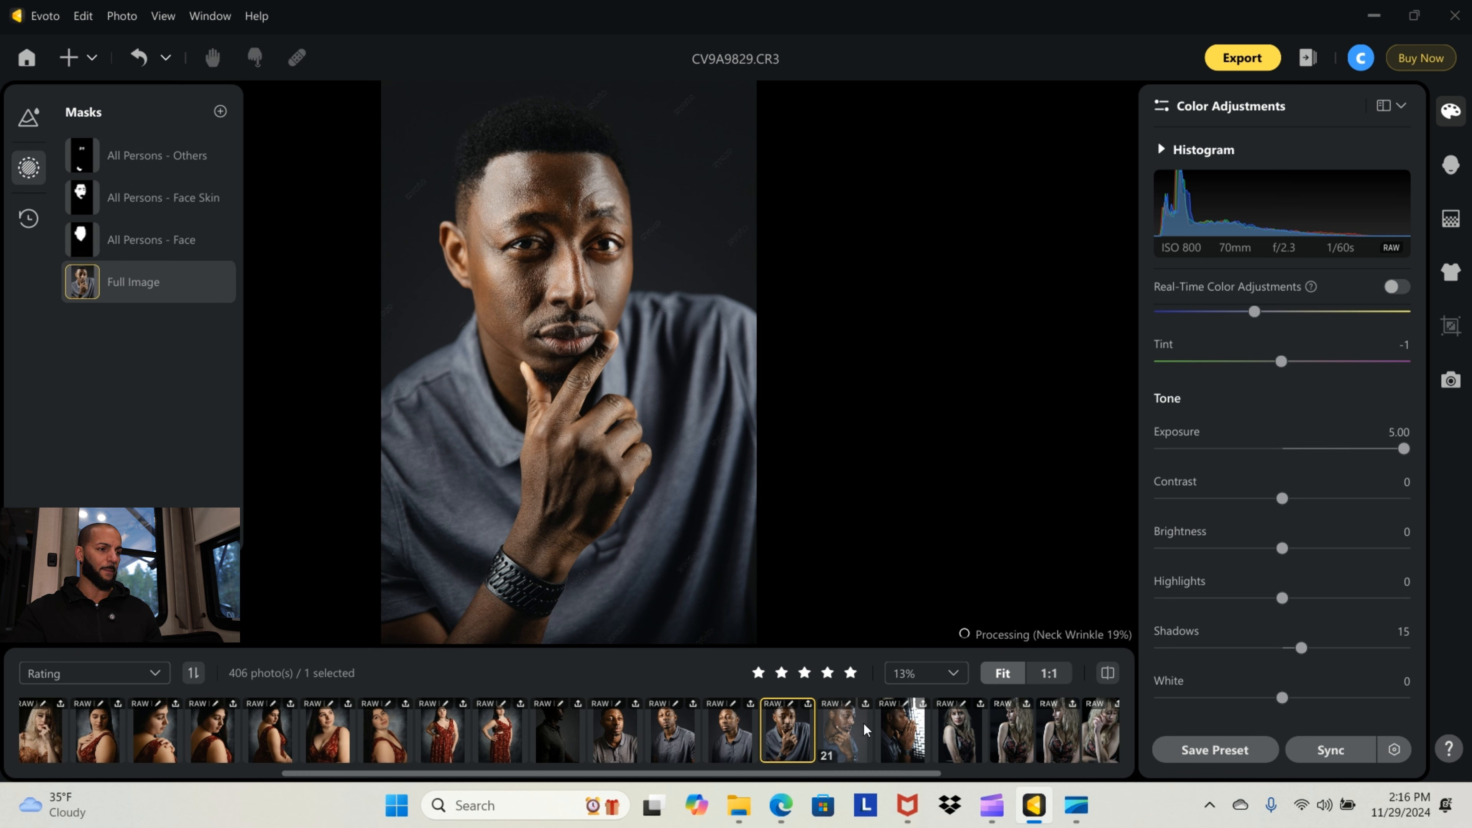
click(845, 731)
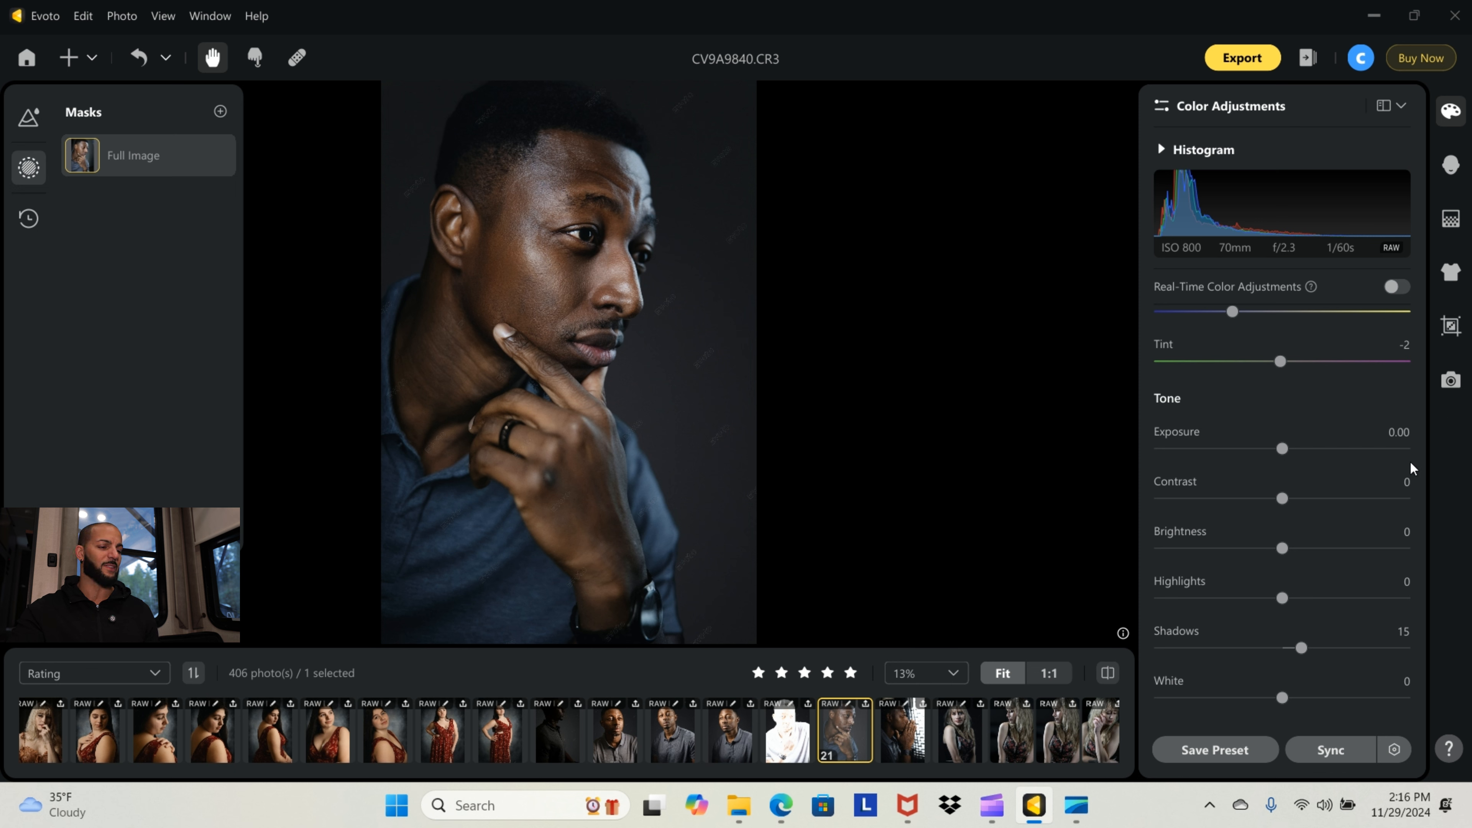
click(809, 734)
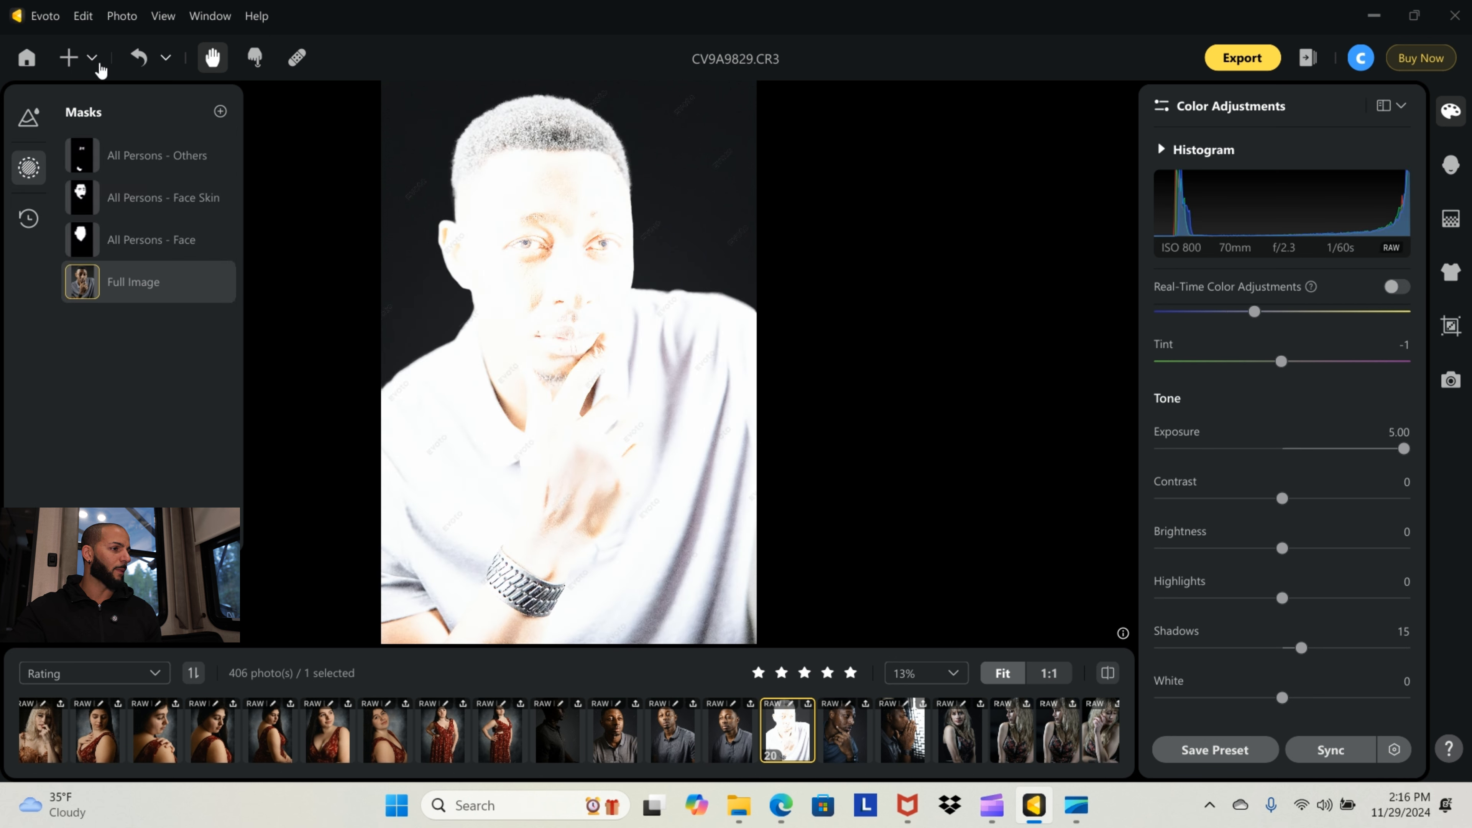
Step back through the photo's edit history and restore "Snapshot of Last Modified Image"
click(28, 218)
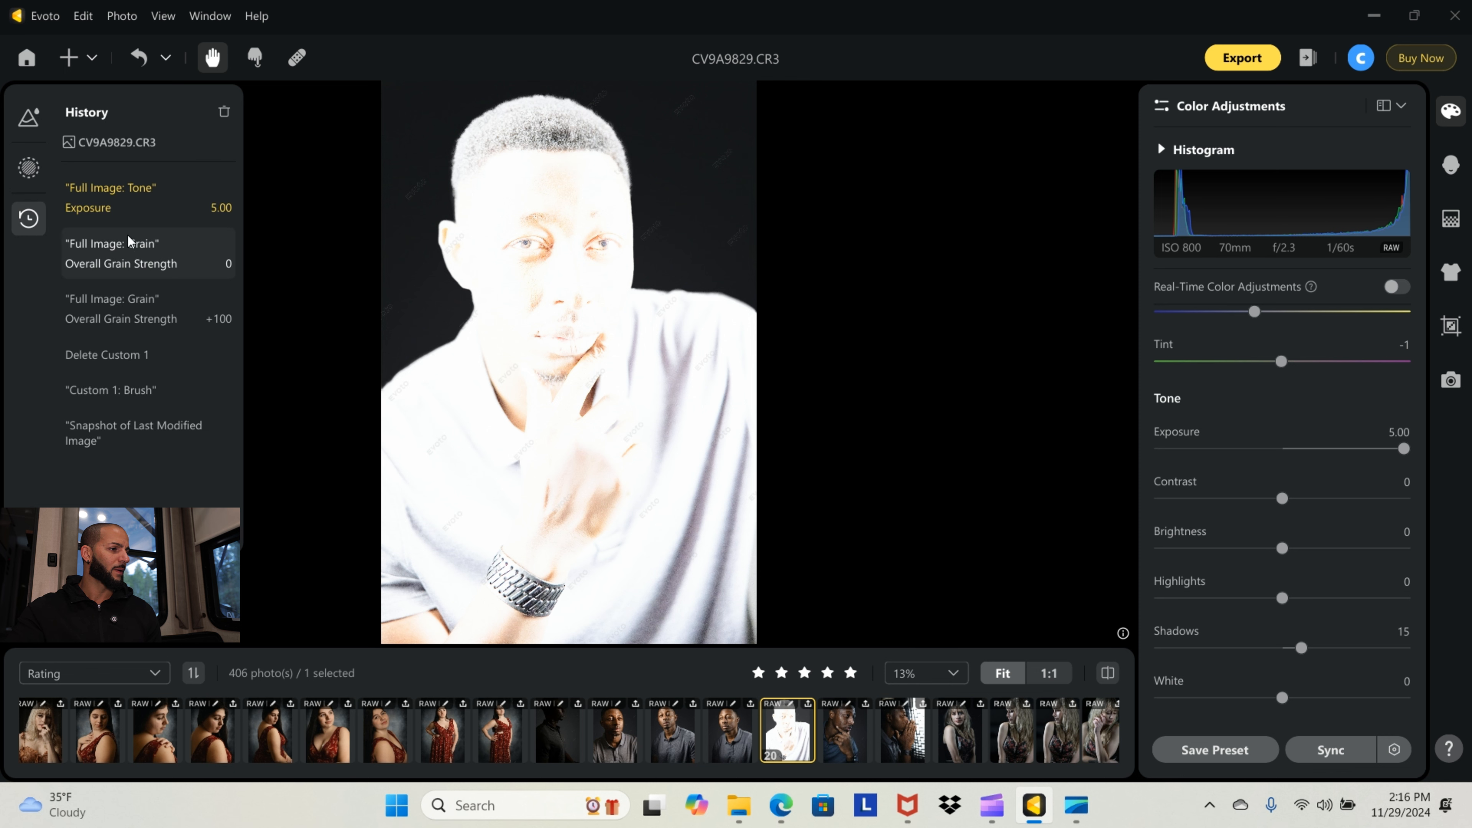
click(129, 254)
click(146, 311)
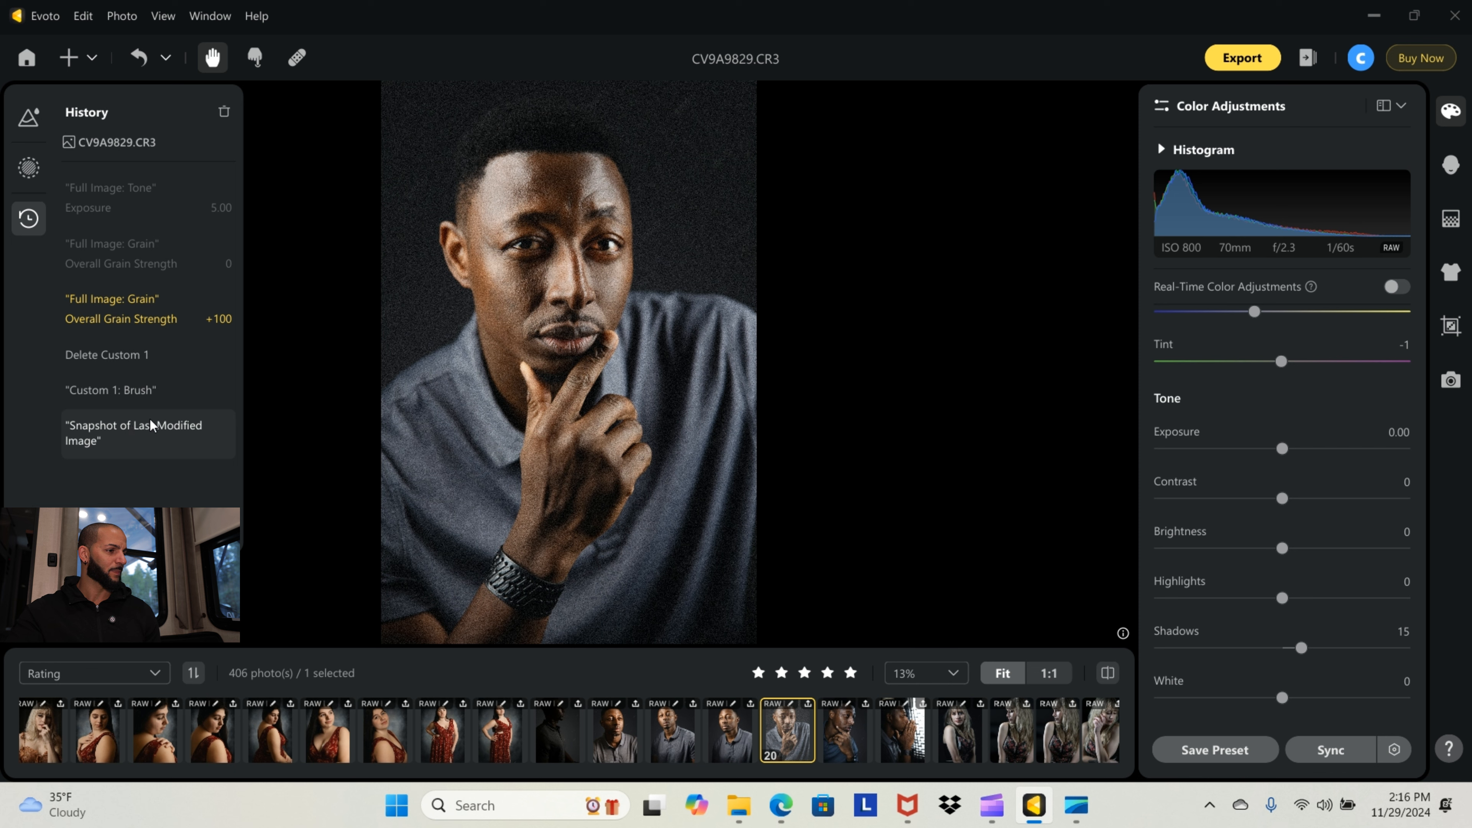
click(146, 434)
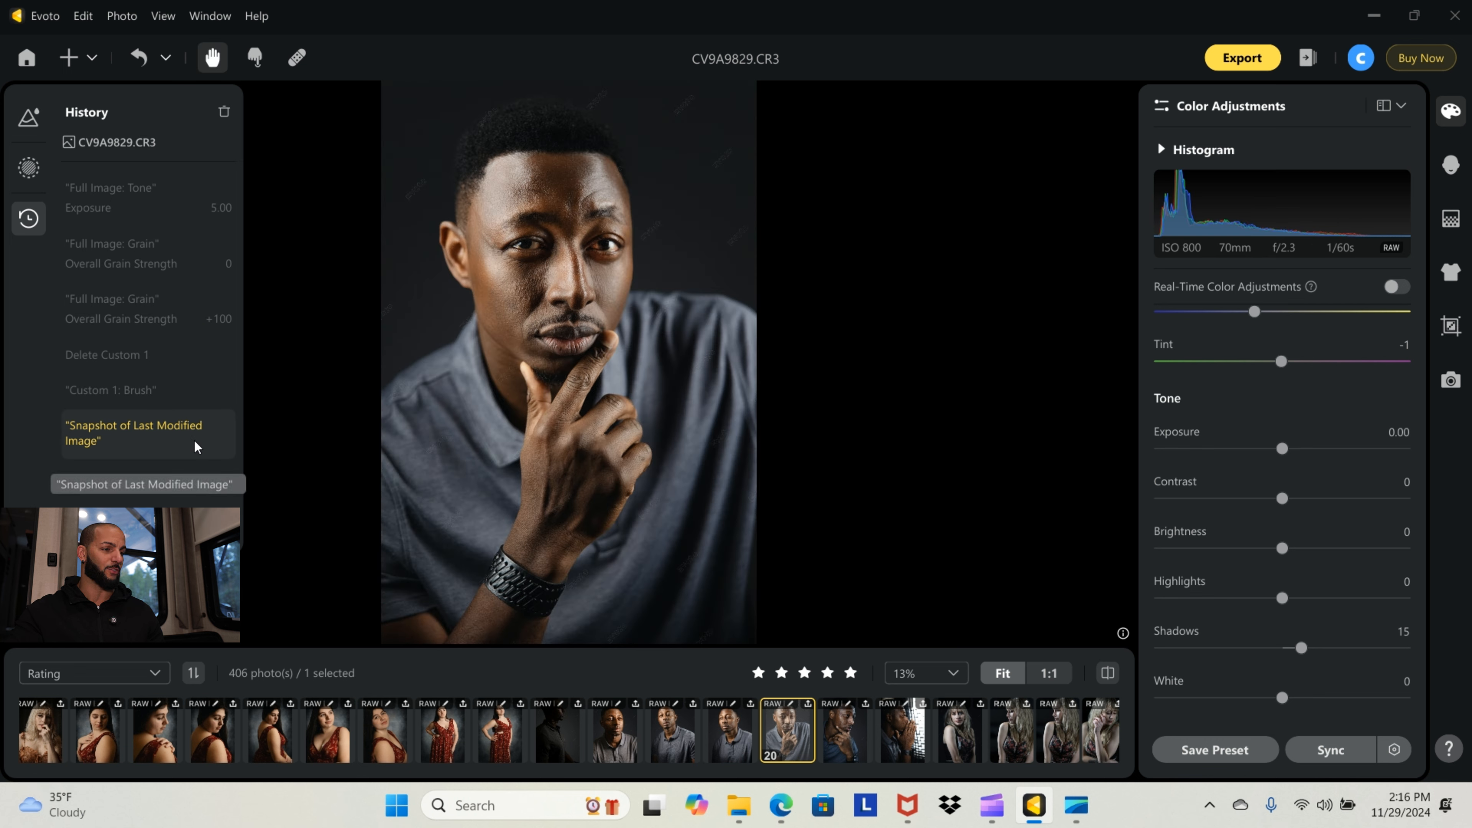
Collapse the Basic and Lens Corrections sections of the full-image adjustments
scroll(1158, 374, up, 4)
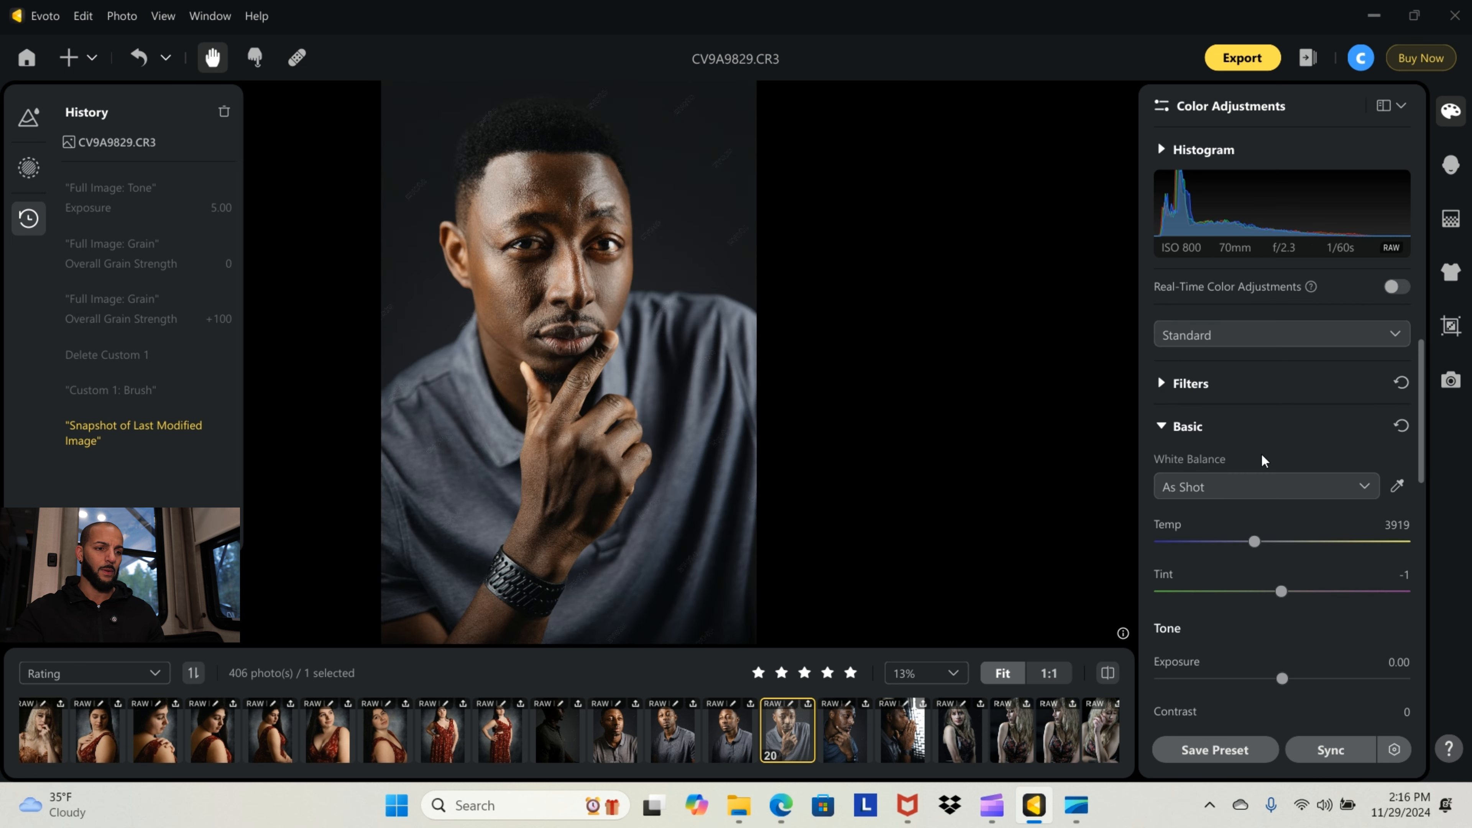
click(1161, 428)
scroll(1175, 556, down, 2)
click(1180, 568)
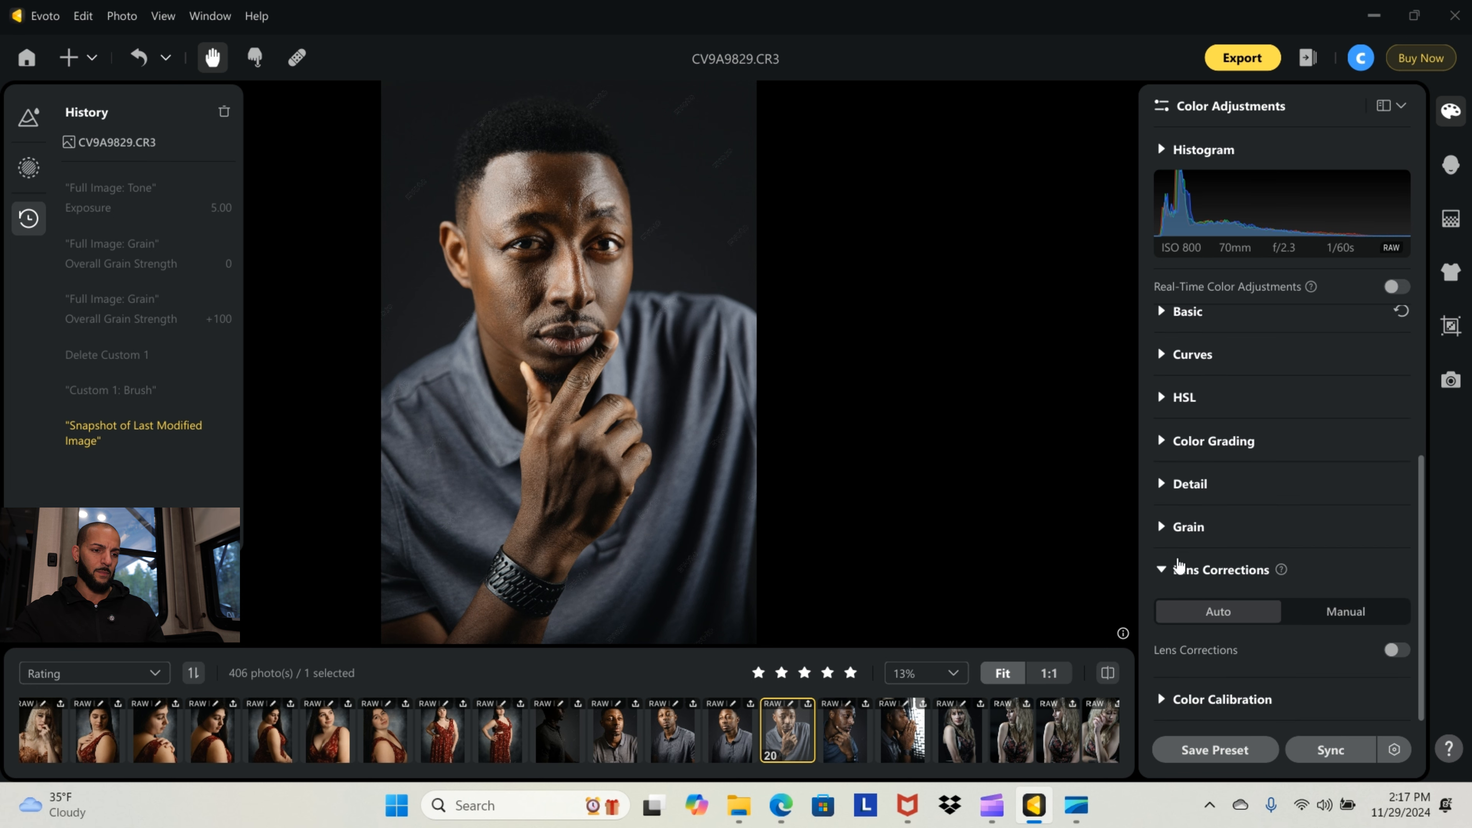
Collapse the Lens Corrections section, leave CV9A9829.CR3 for the project overview, and reopen the Shoot1 project
click(1163, 568)
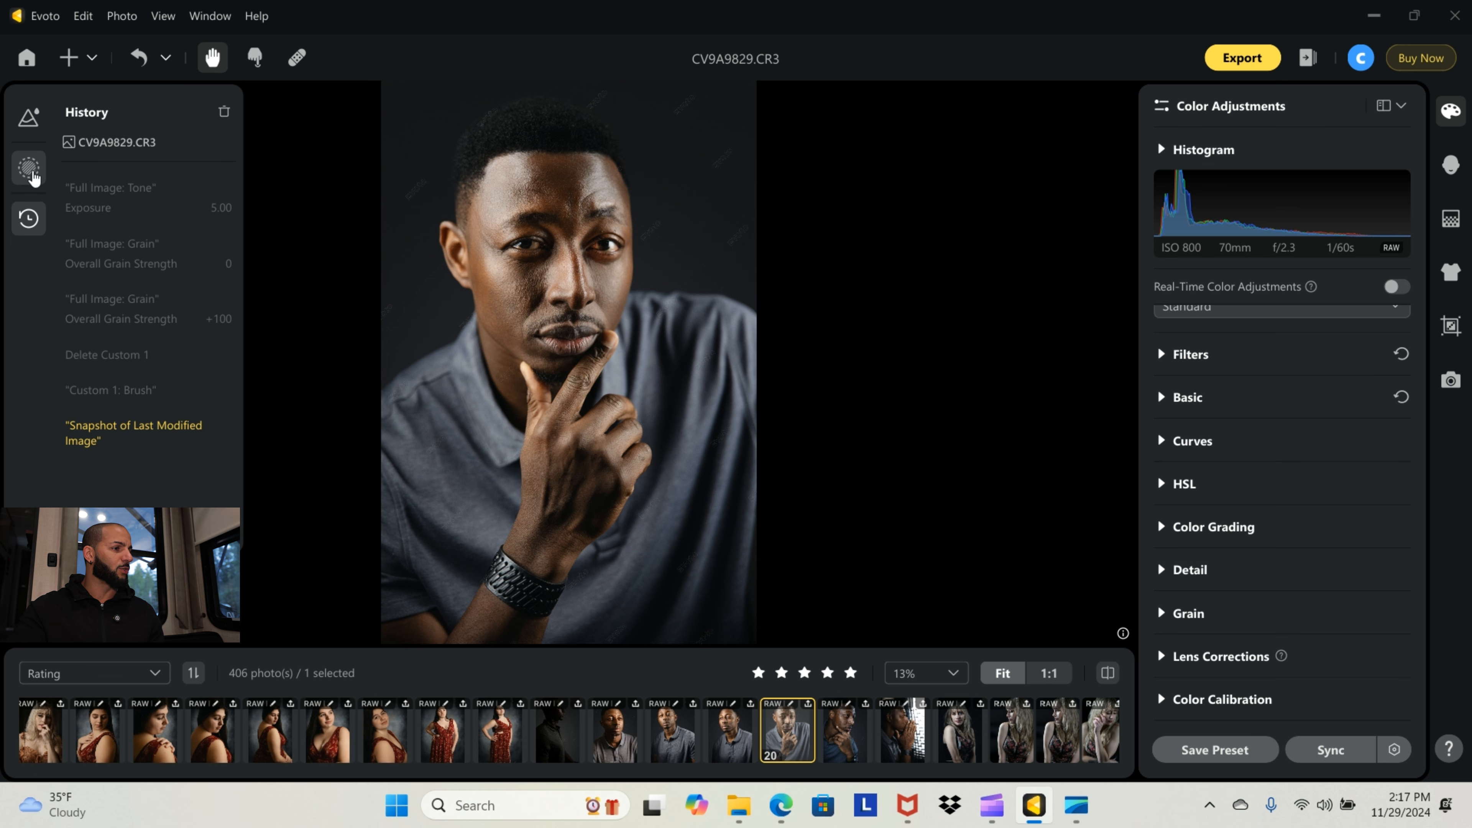
click(30, 170)
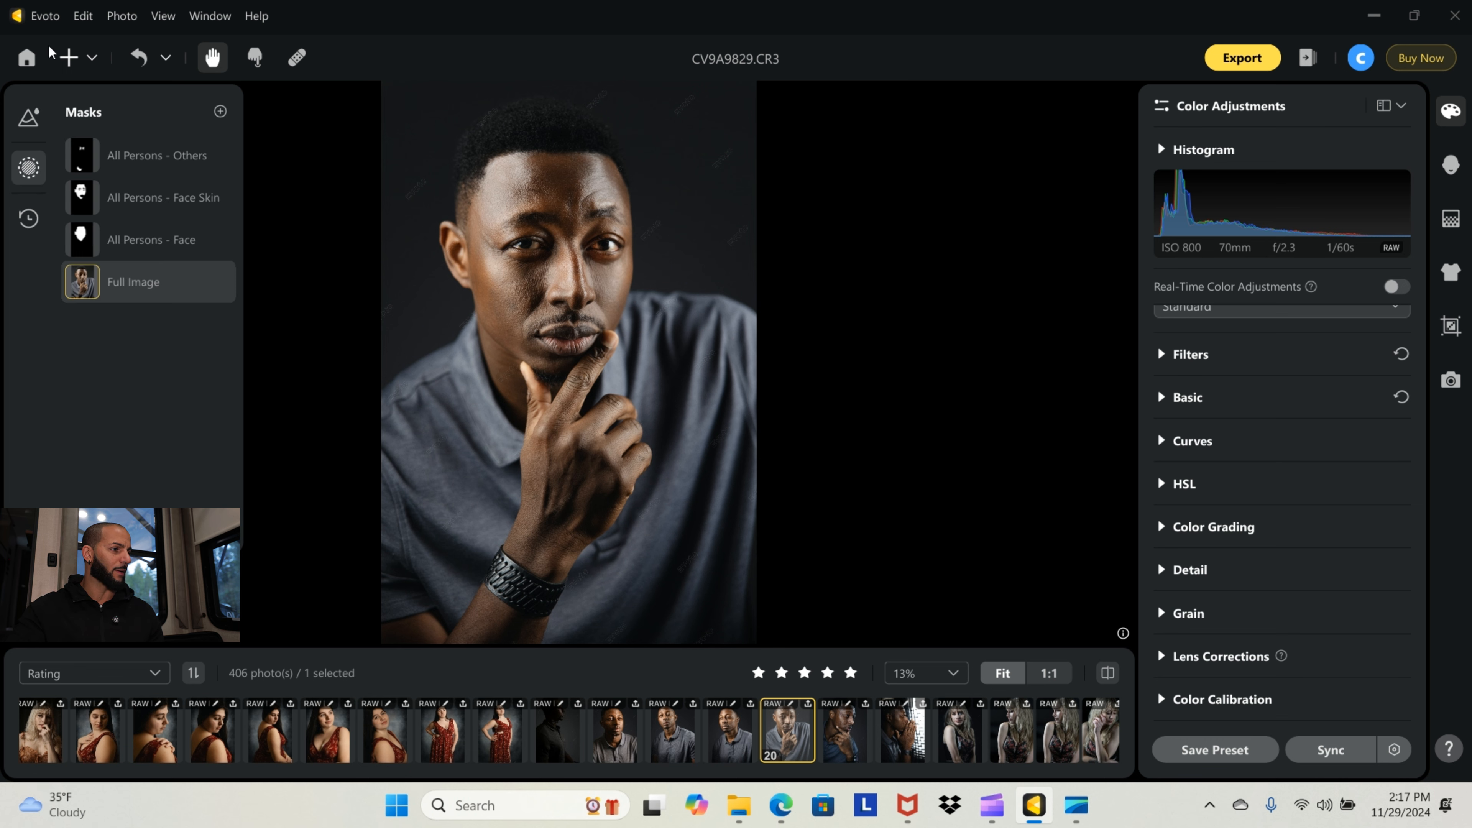
click(26, 57)
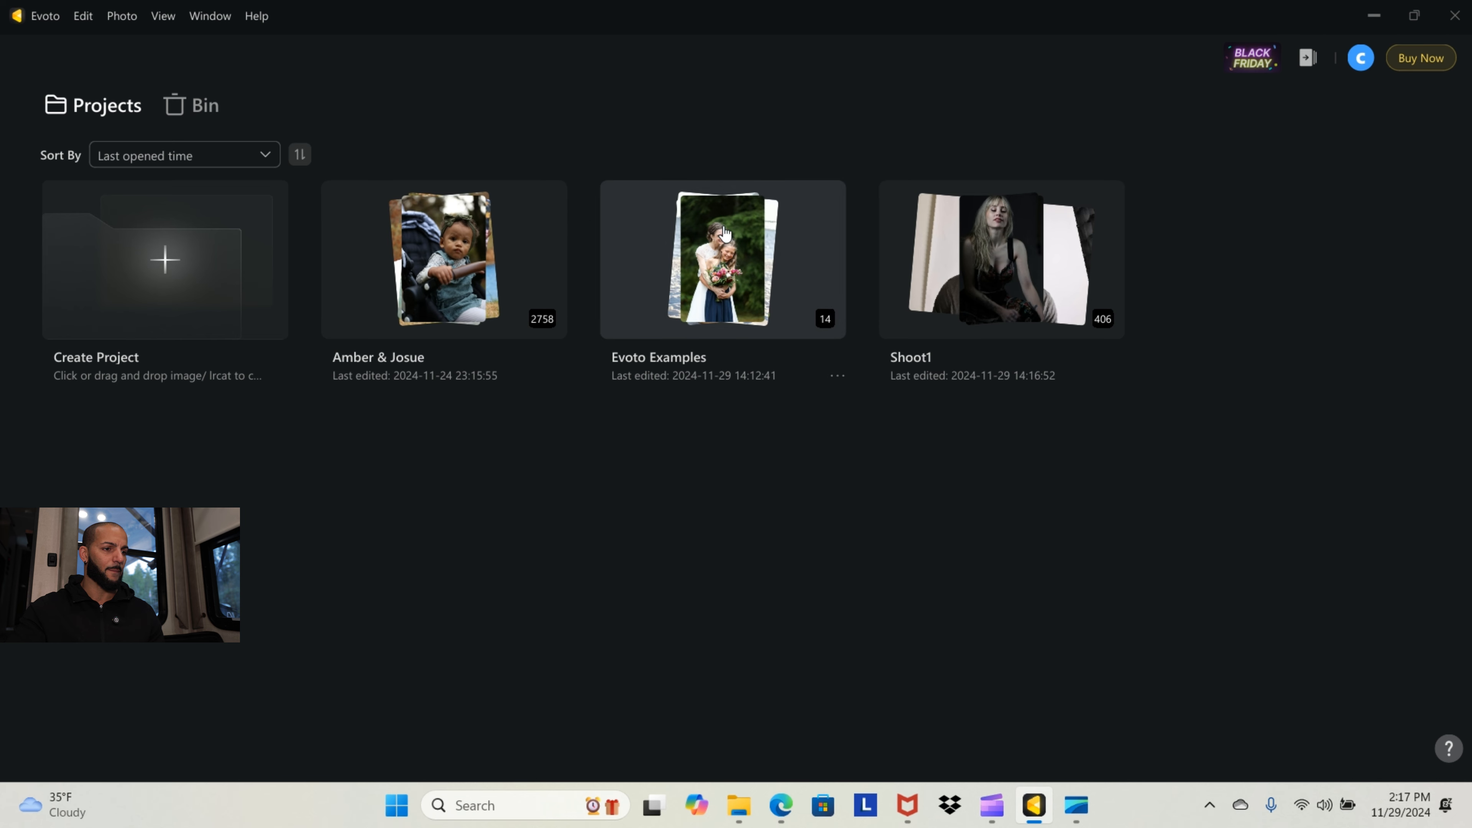
click(945, 257)
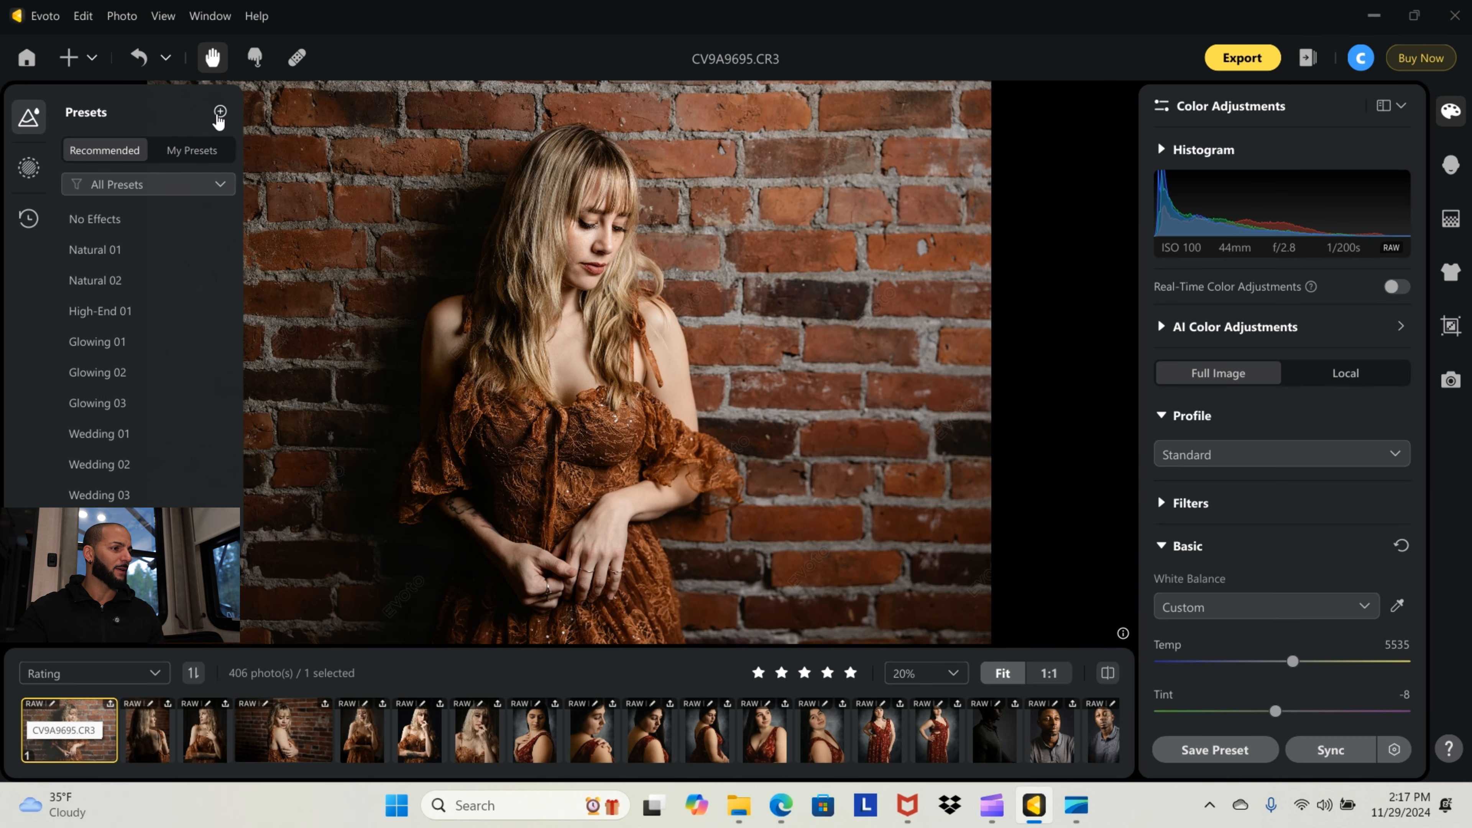
Examine the preset import options, including Preset token and Local Files (.xmp/.cube), and close them without importing
click(220, 112)
click(180, 117)
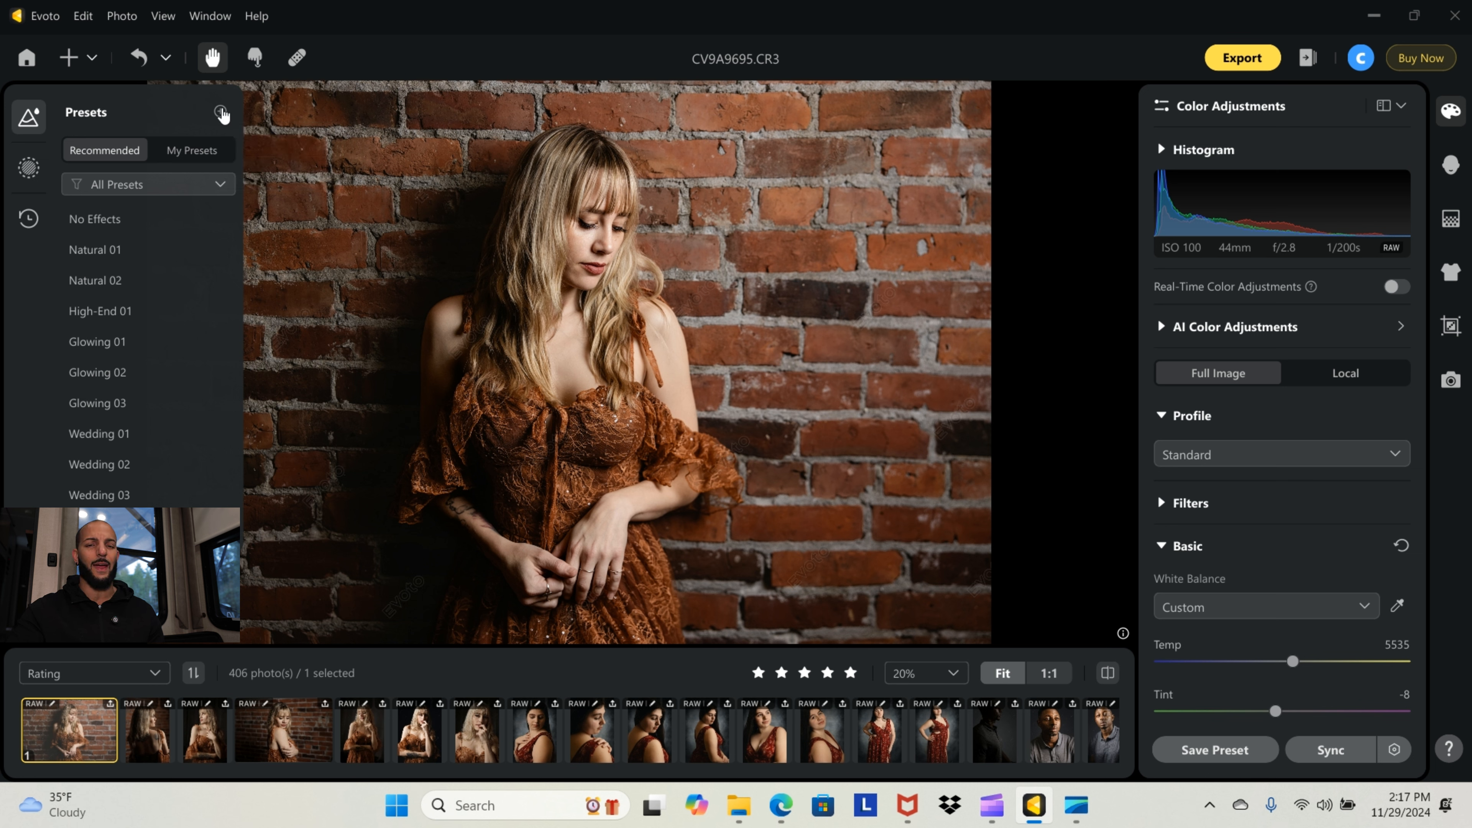
click(221, 112)
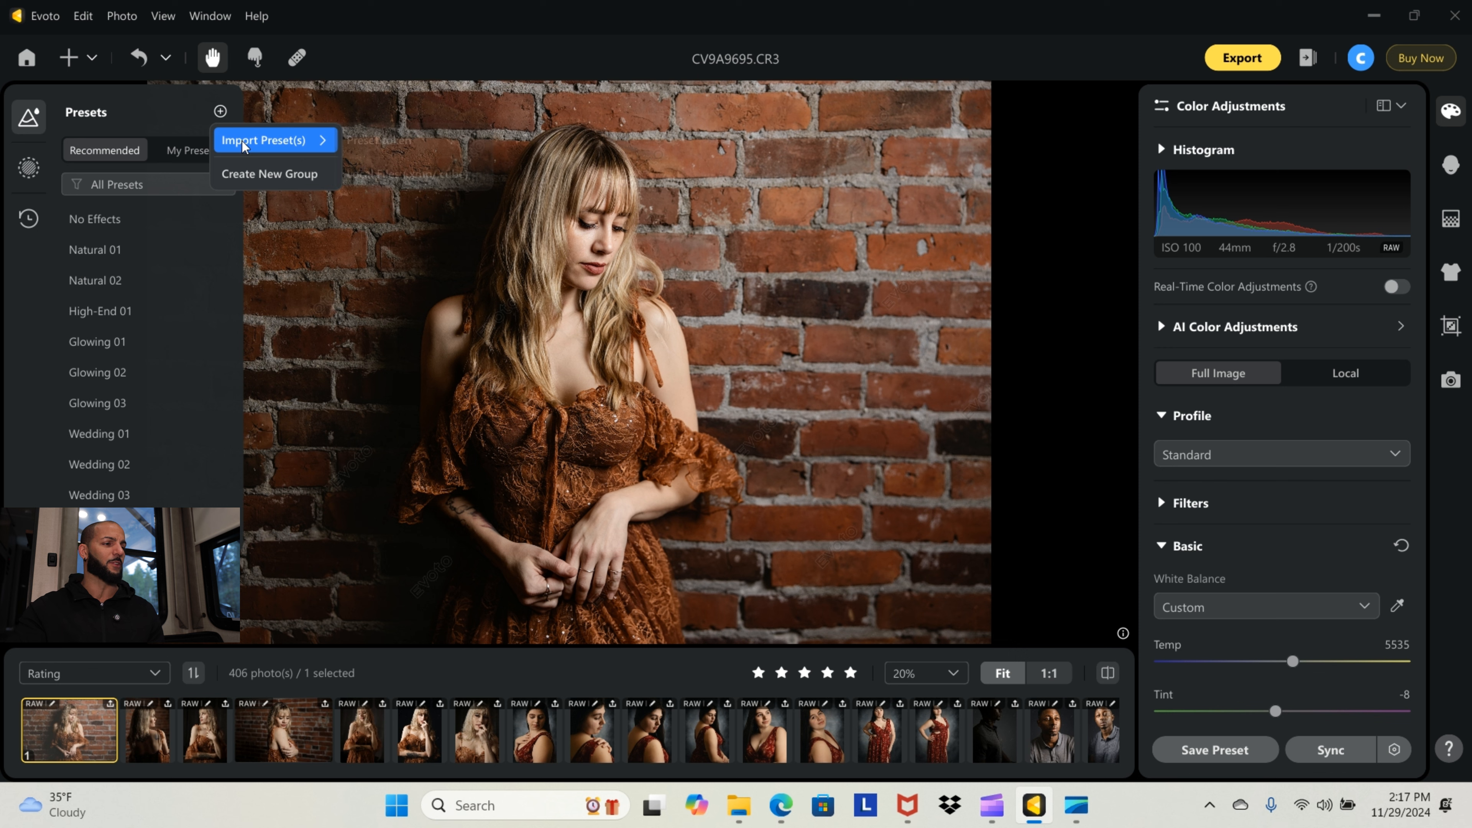
mouse_move(247, 145)
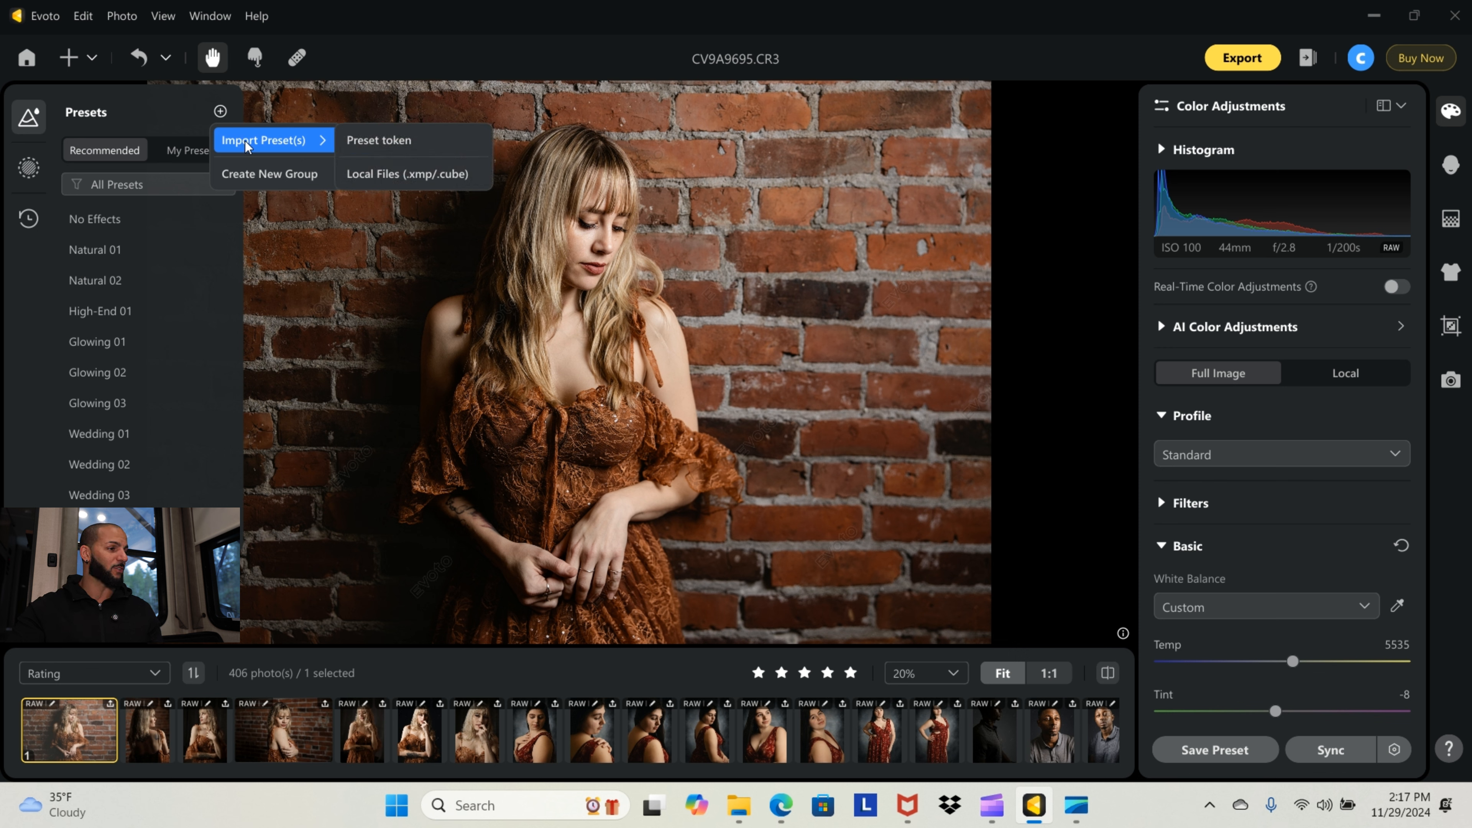
click(152, 107)
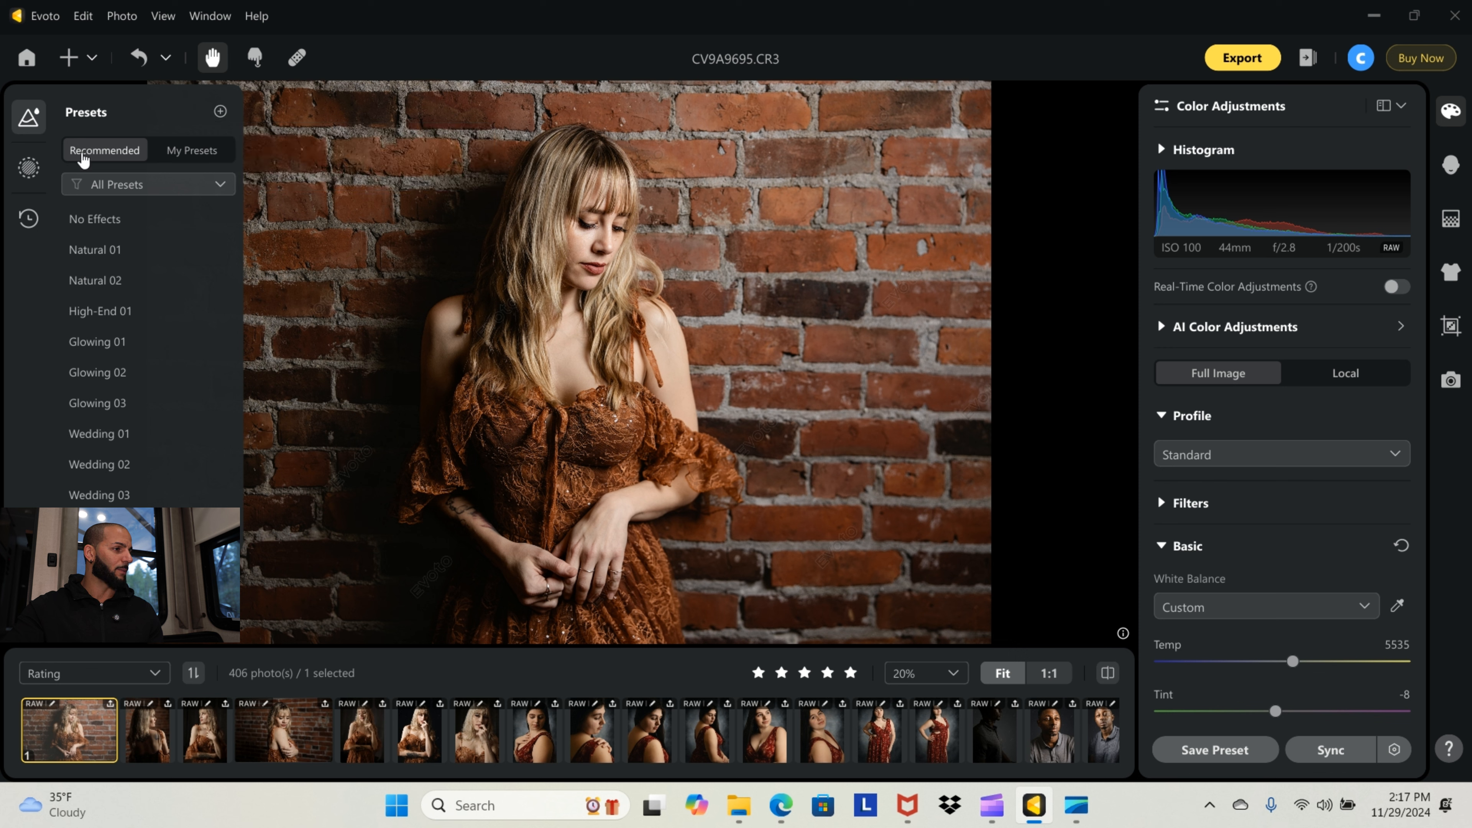
Add a radial gradient mask to CV9A9695.CR3, center it on the woman, and stretch it to reach above her head
click(28, 168)
click(220, 110)
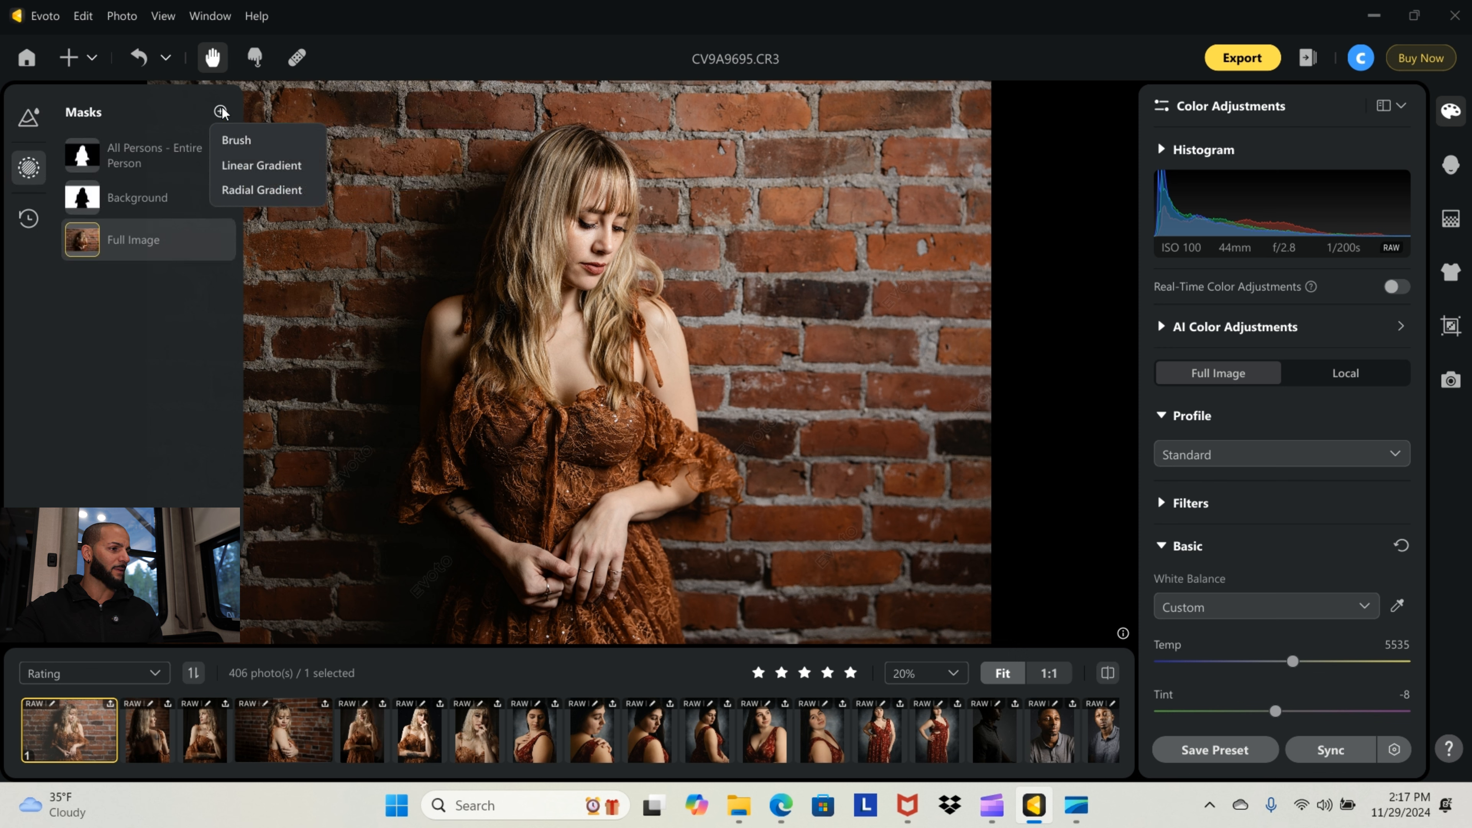
click(274, 190)
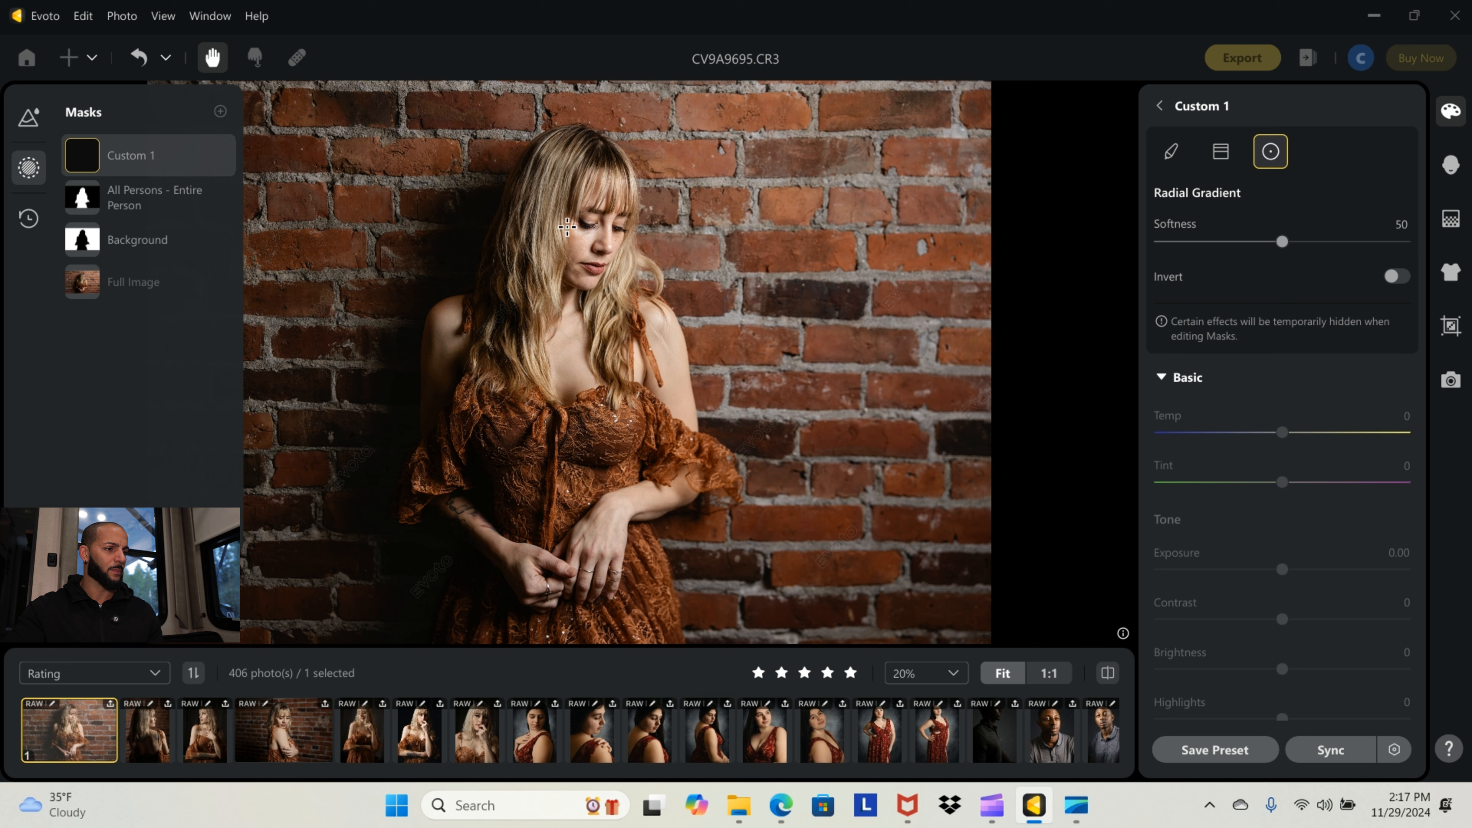
drag(527, 275, 574, 432)
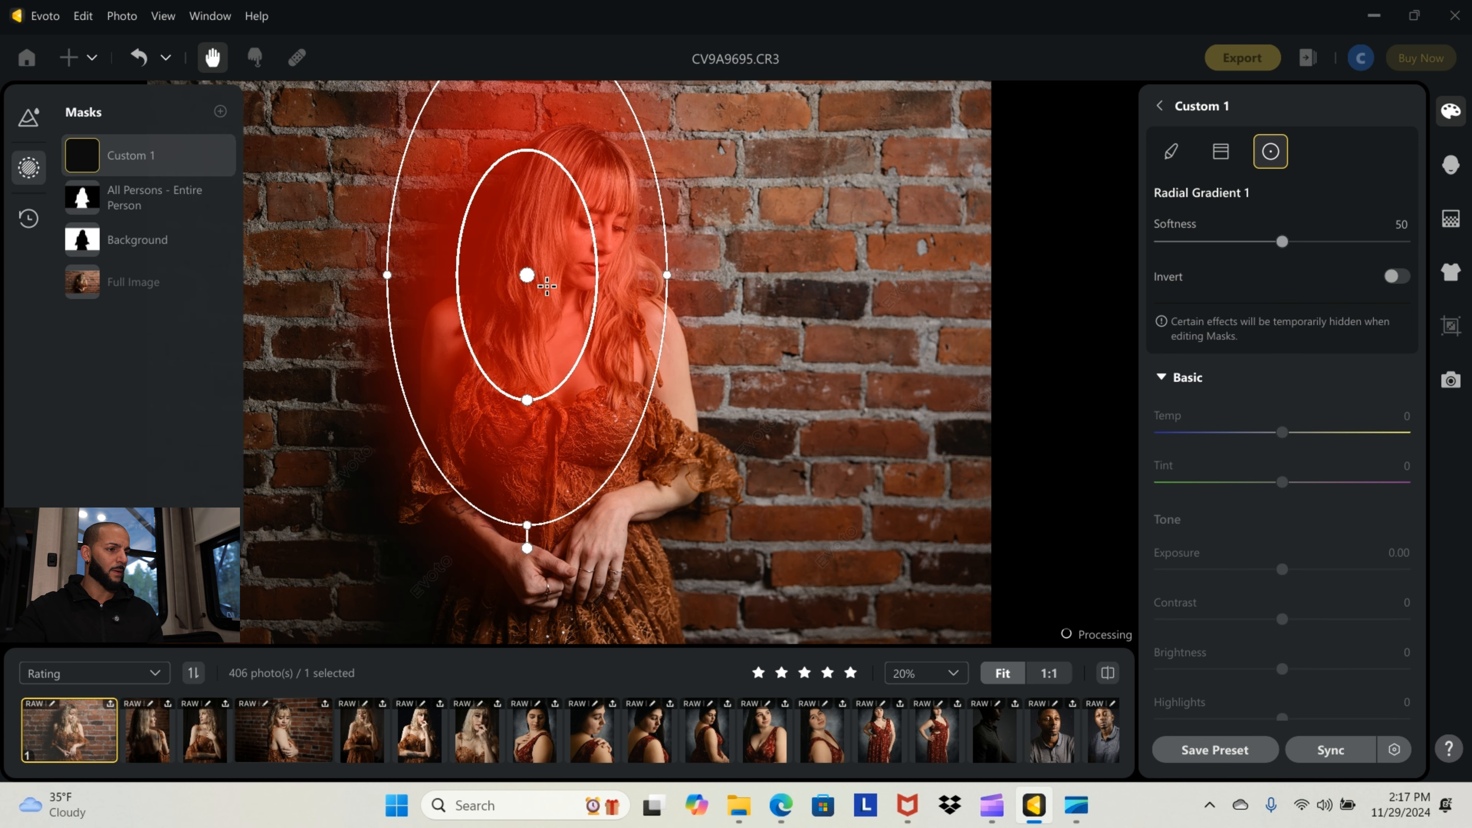
drag(527, 276, 565, 386)
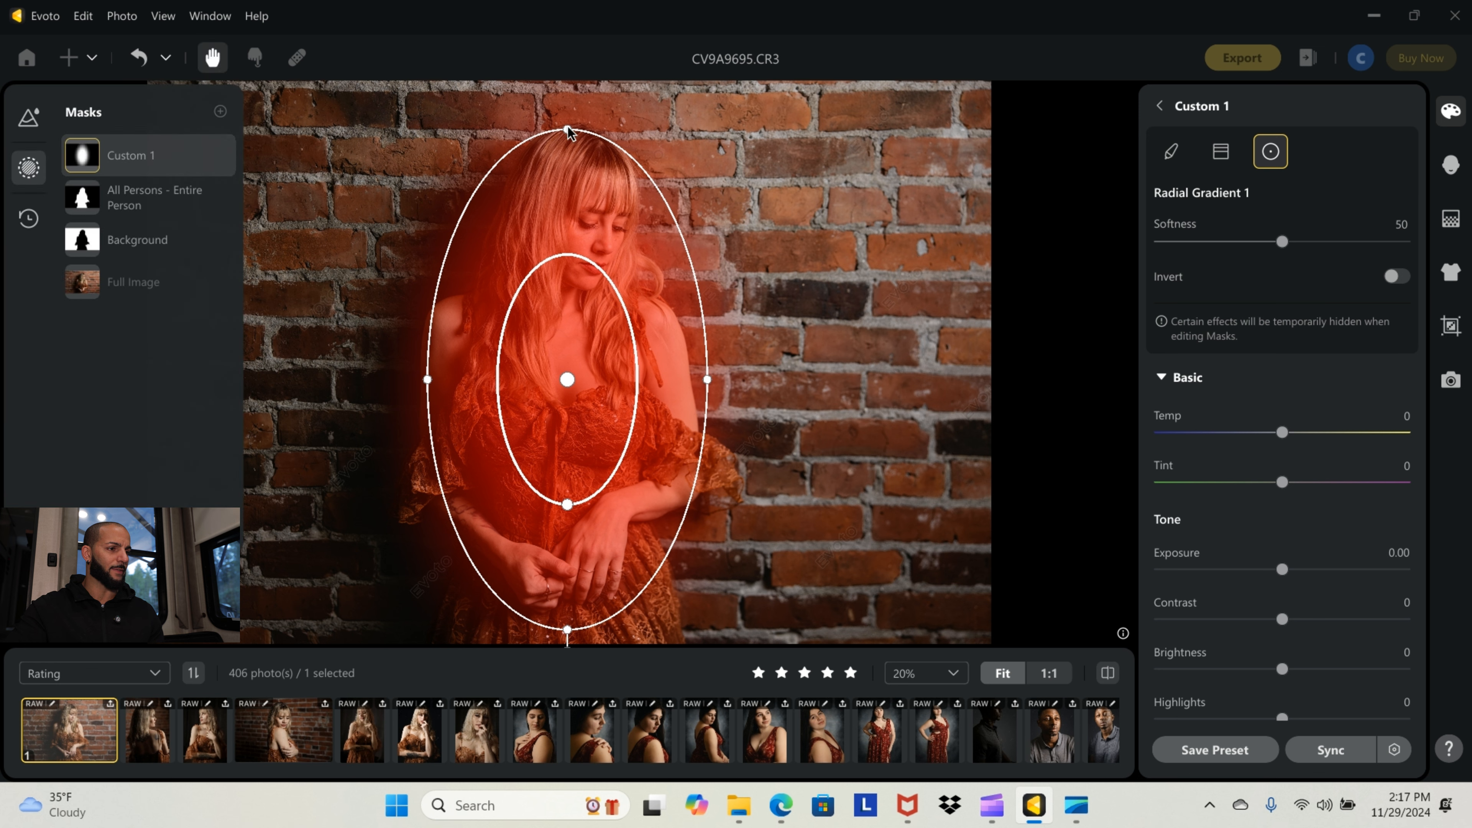
drag(573, 143, 573, 81)
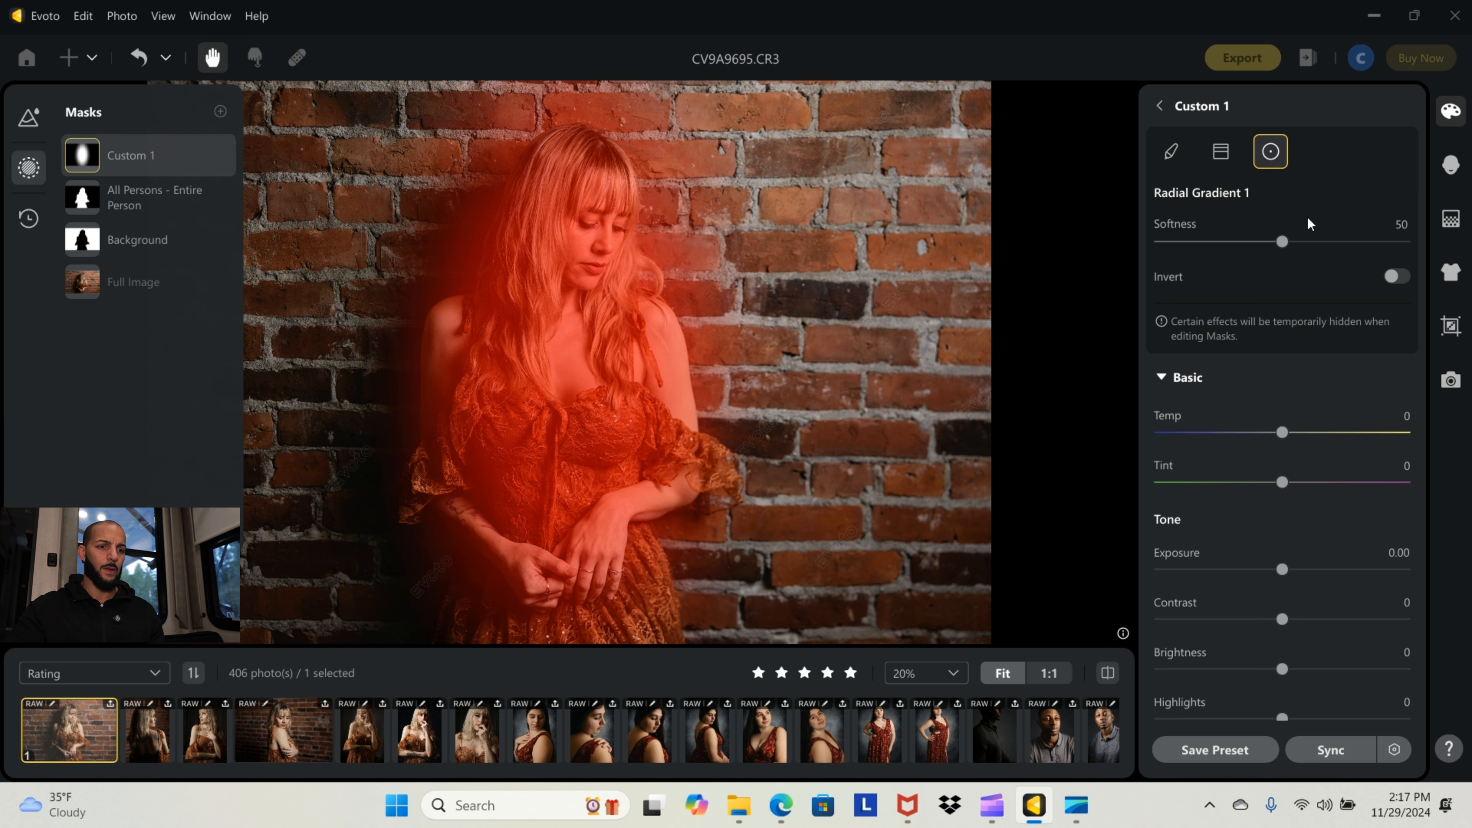
Invert the radial gradient mask, set its Brightness to -42, and finish editing the mask
click(1393, 275)
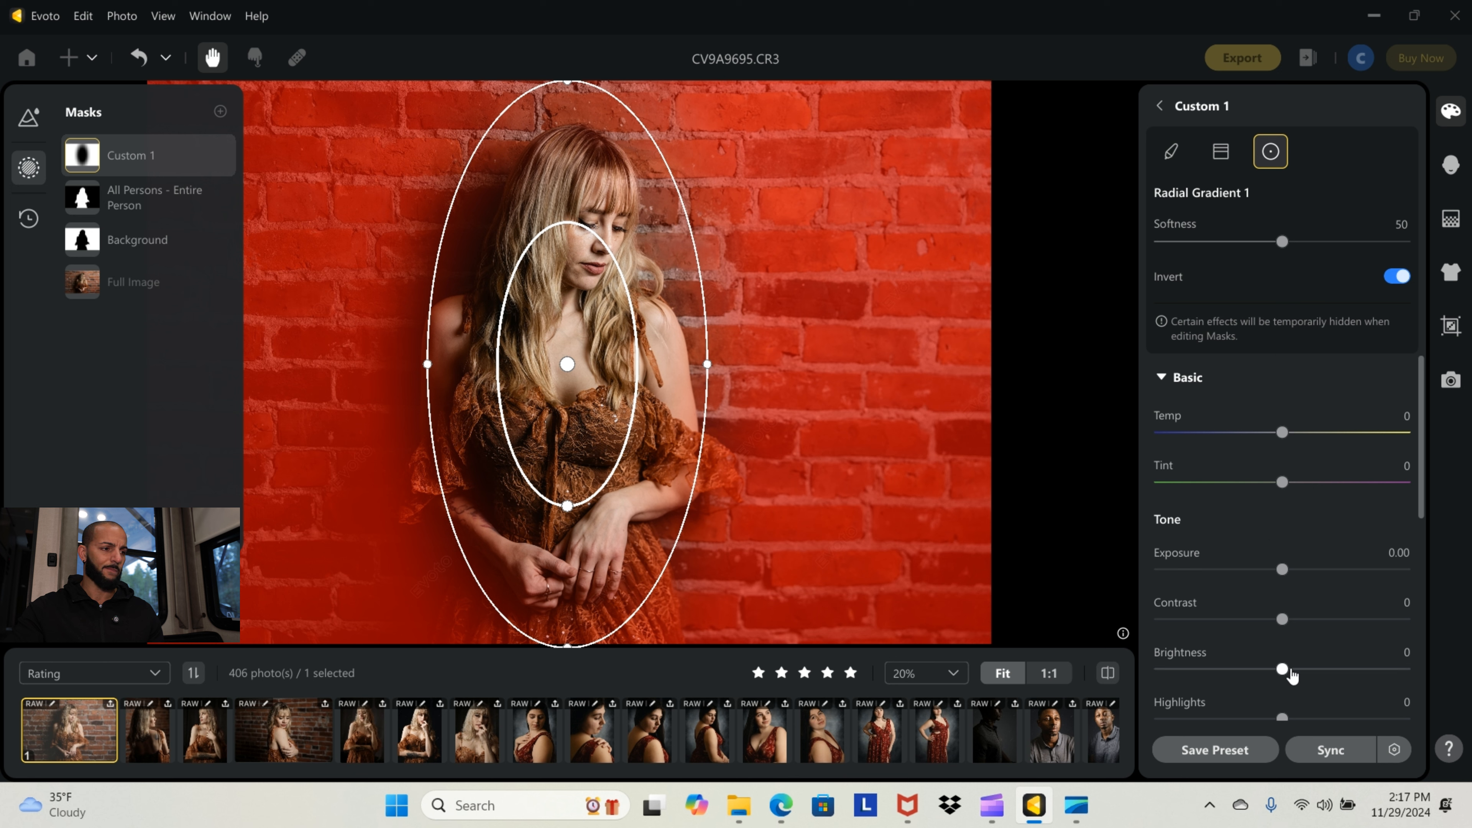
drag(1284, 672, 1227, 673)
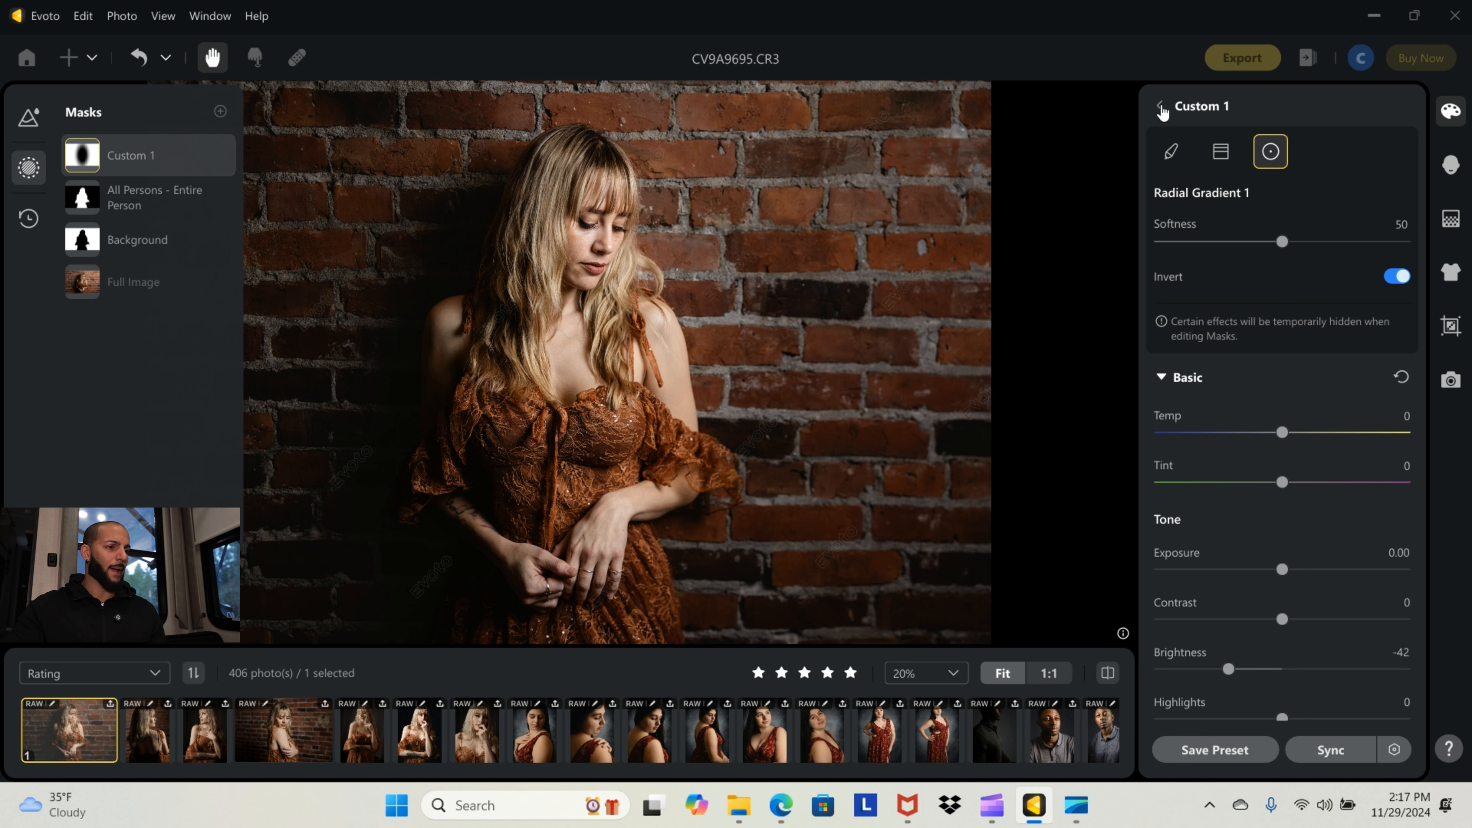
click(1162, 108)
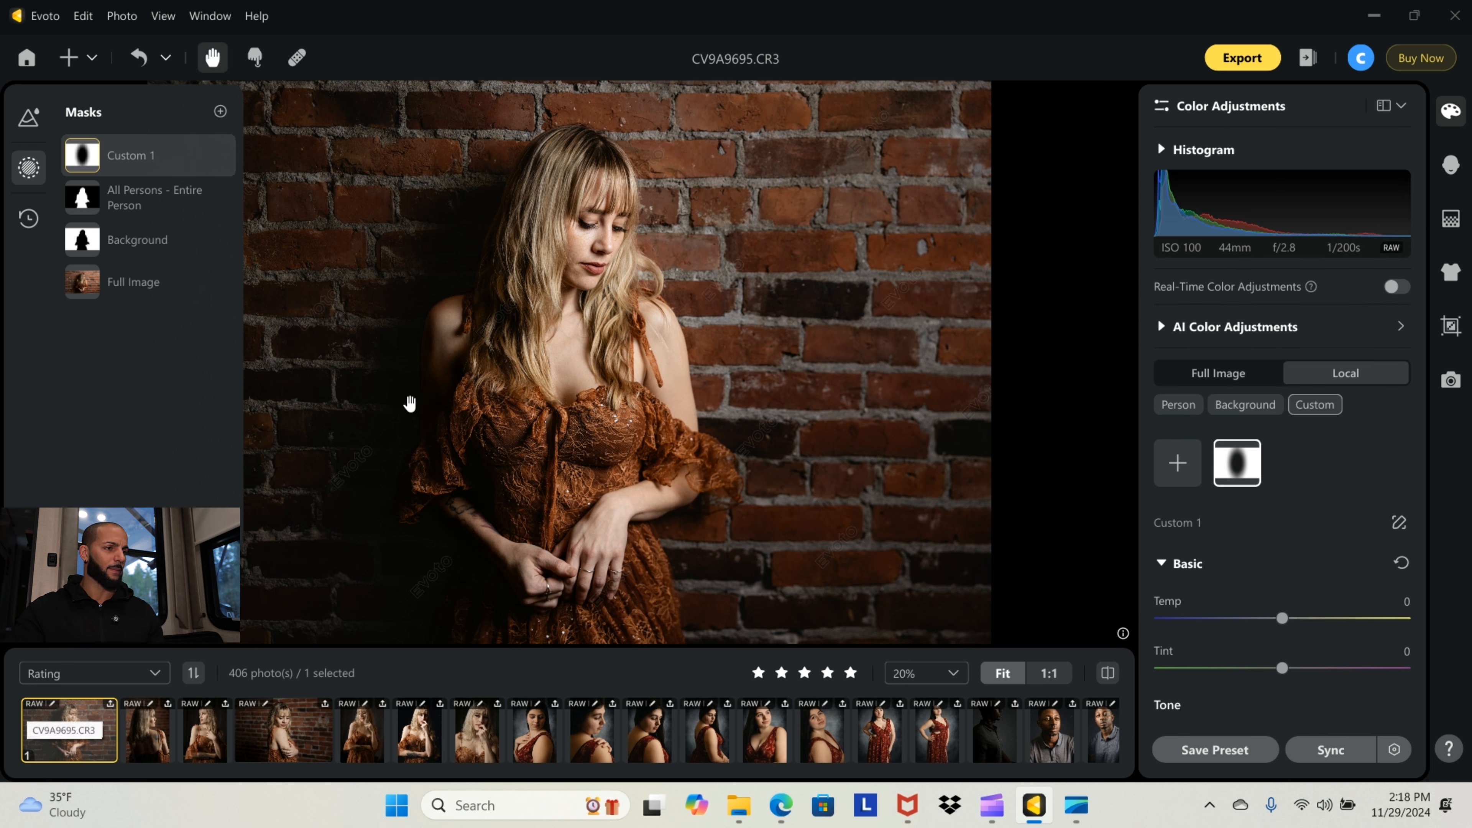
Copy the effects of CV9A9695.CR3 and paste them onto CV9A9702.CR3
key(ctrl+c)
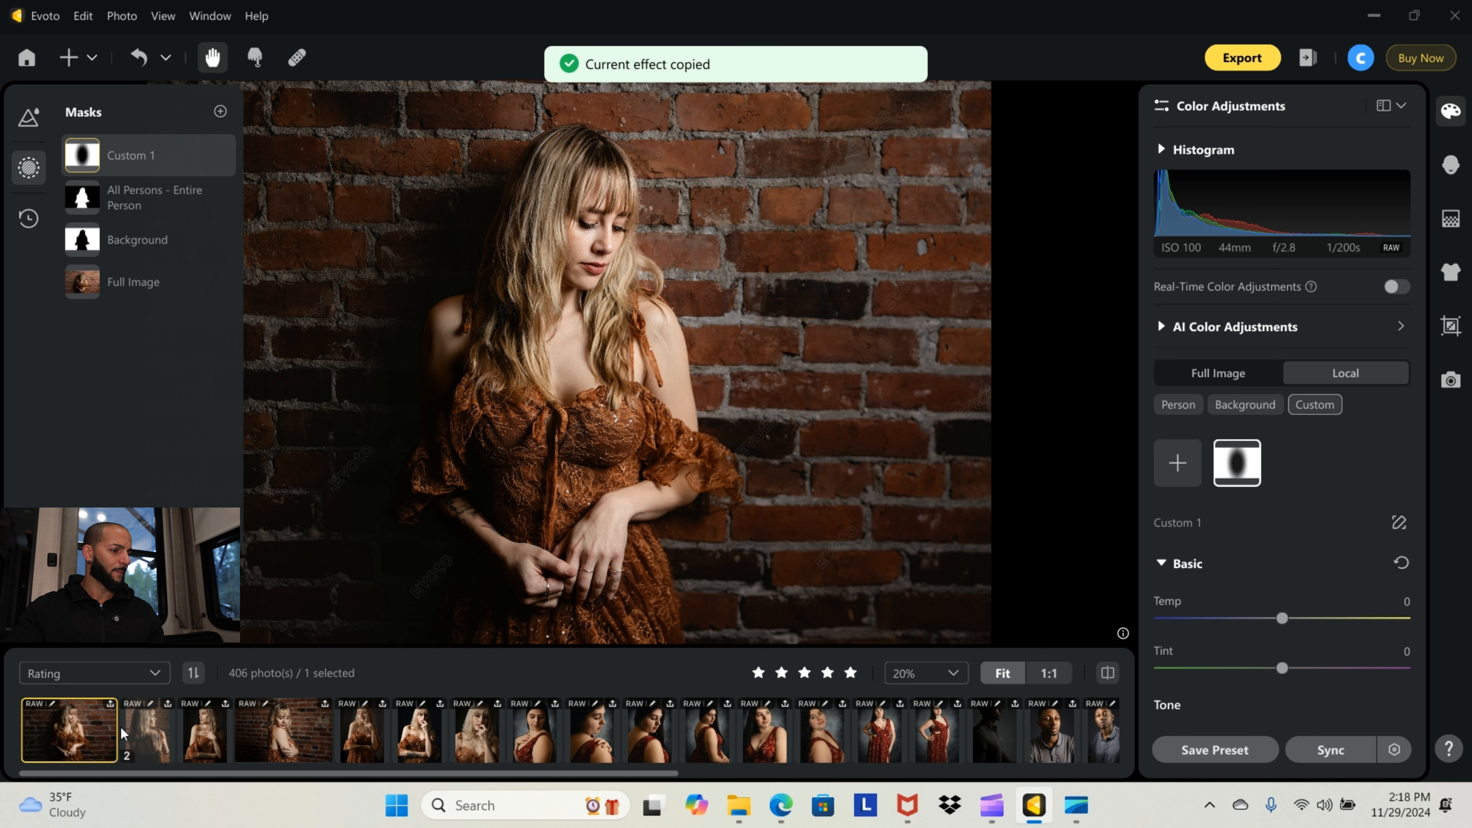
click(278, 732)
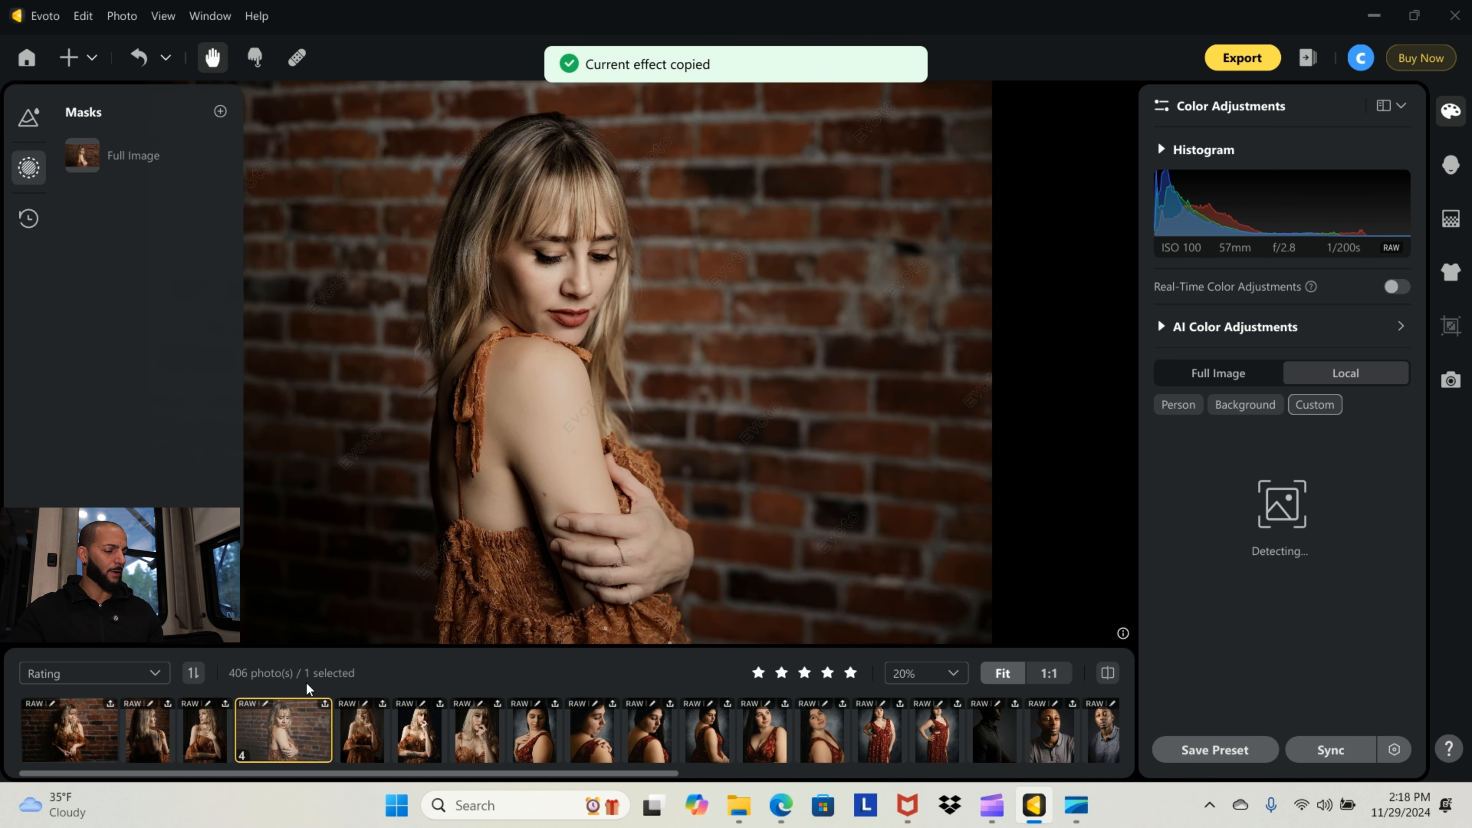
key(ctrl+v)
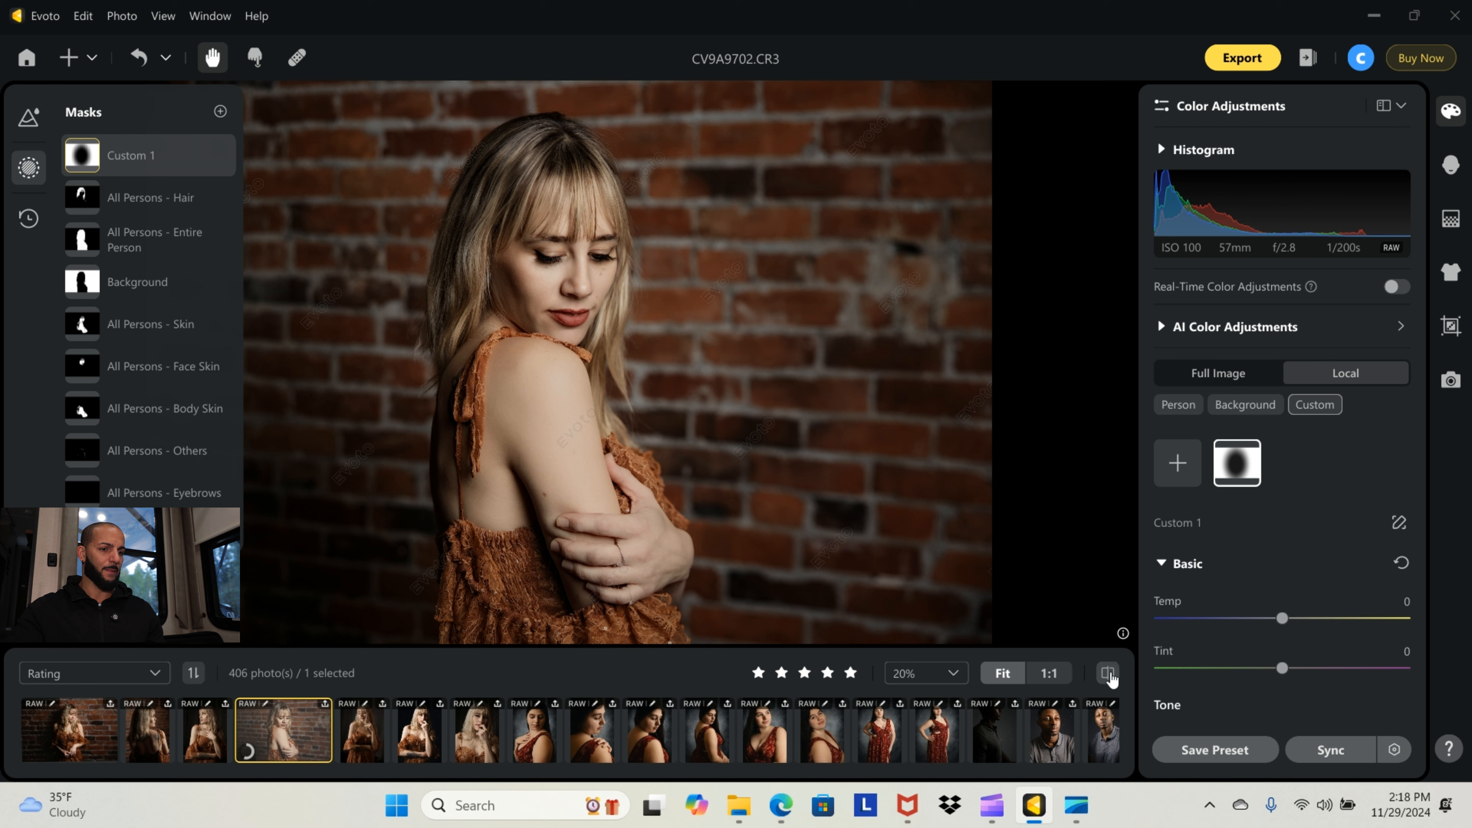
mouse_move(1226, 458)
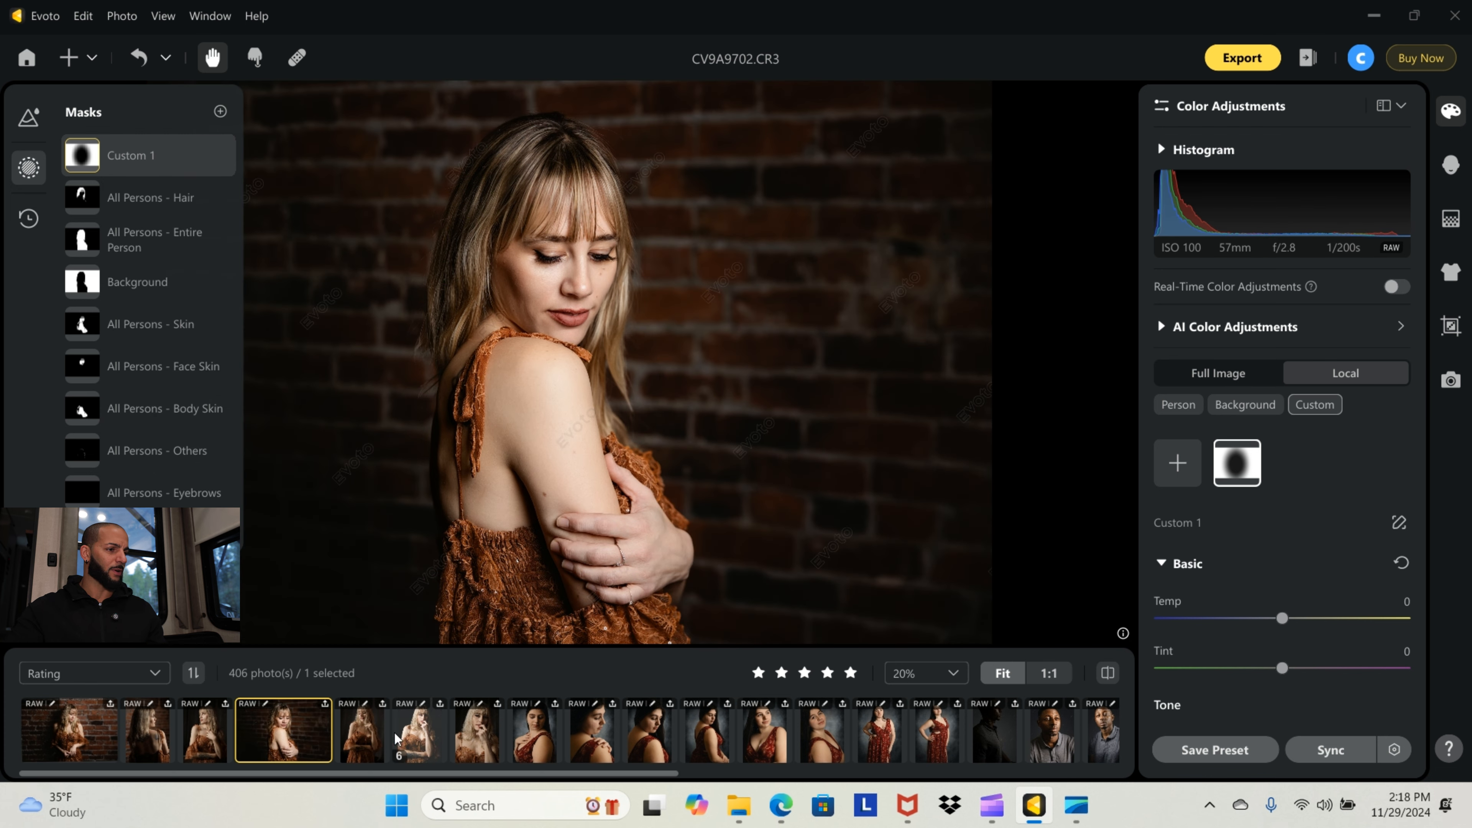
Apply the copied effects to CV9A9717.CR3, look through its mask list, and compare the photo with its original
click(360, 734)
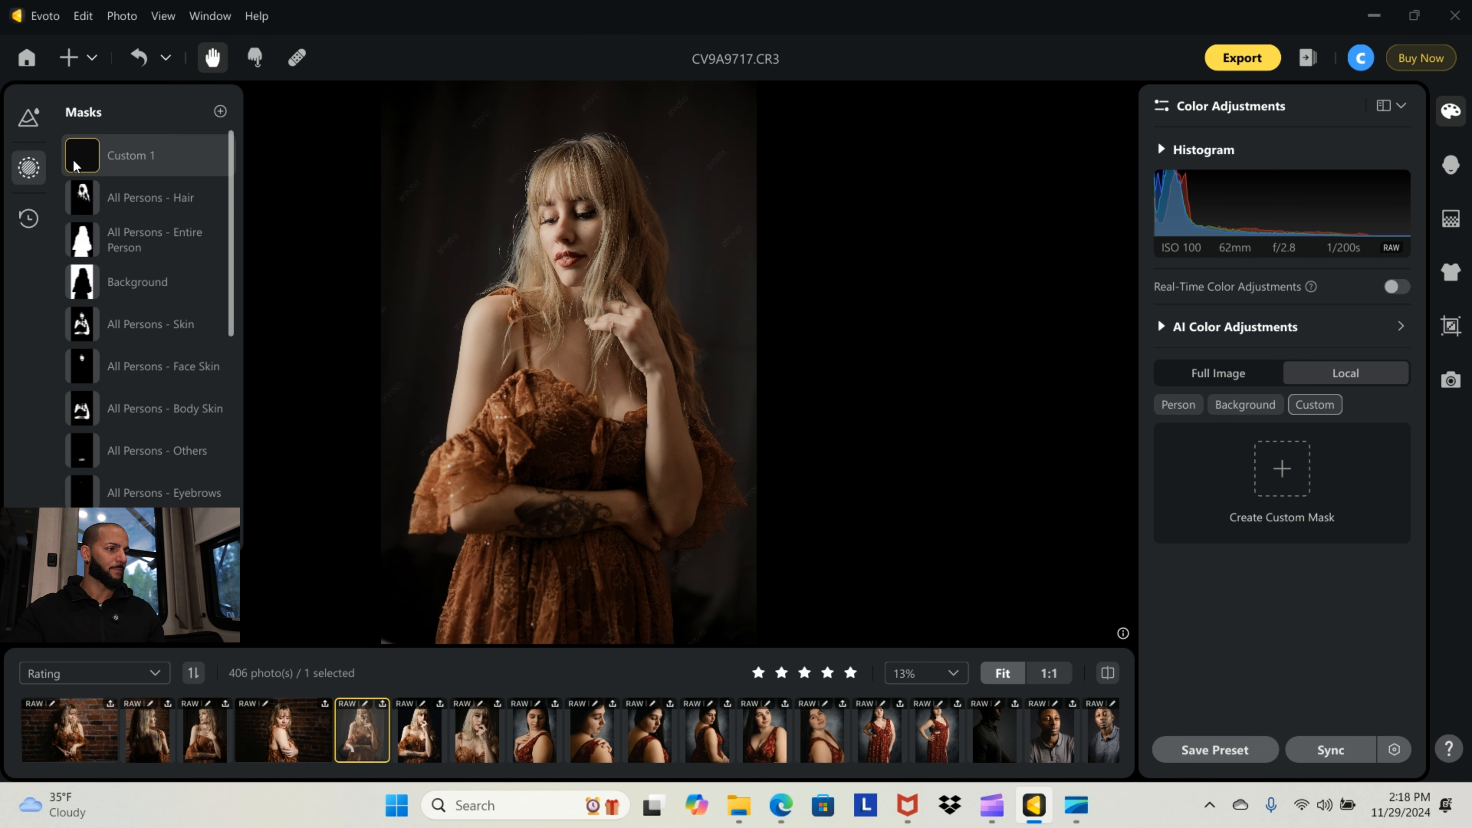
scroll(130, 273, down, 6)
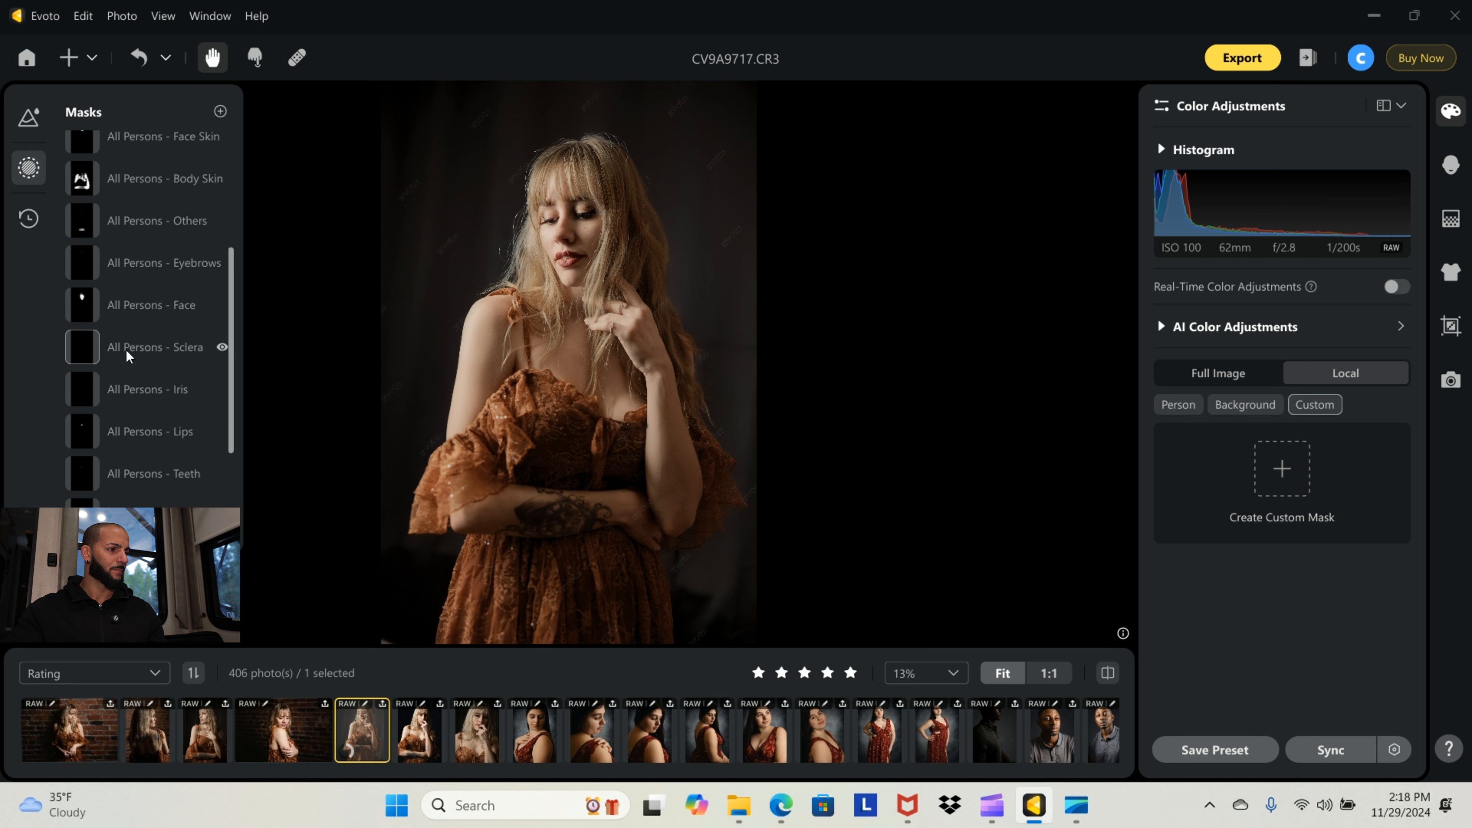
scroll(99, 341, up, 6)
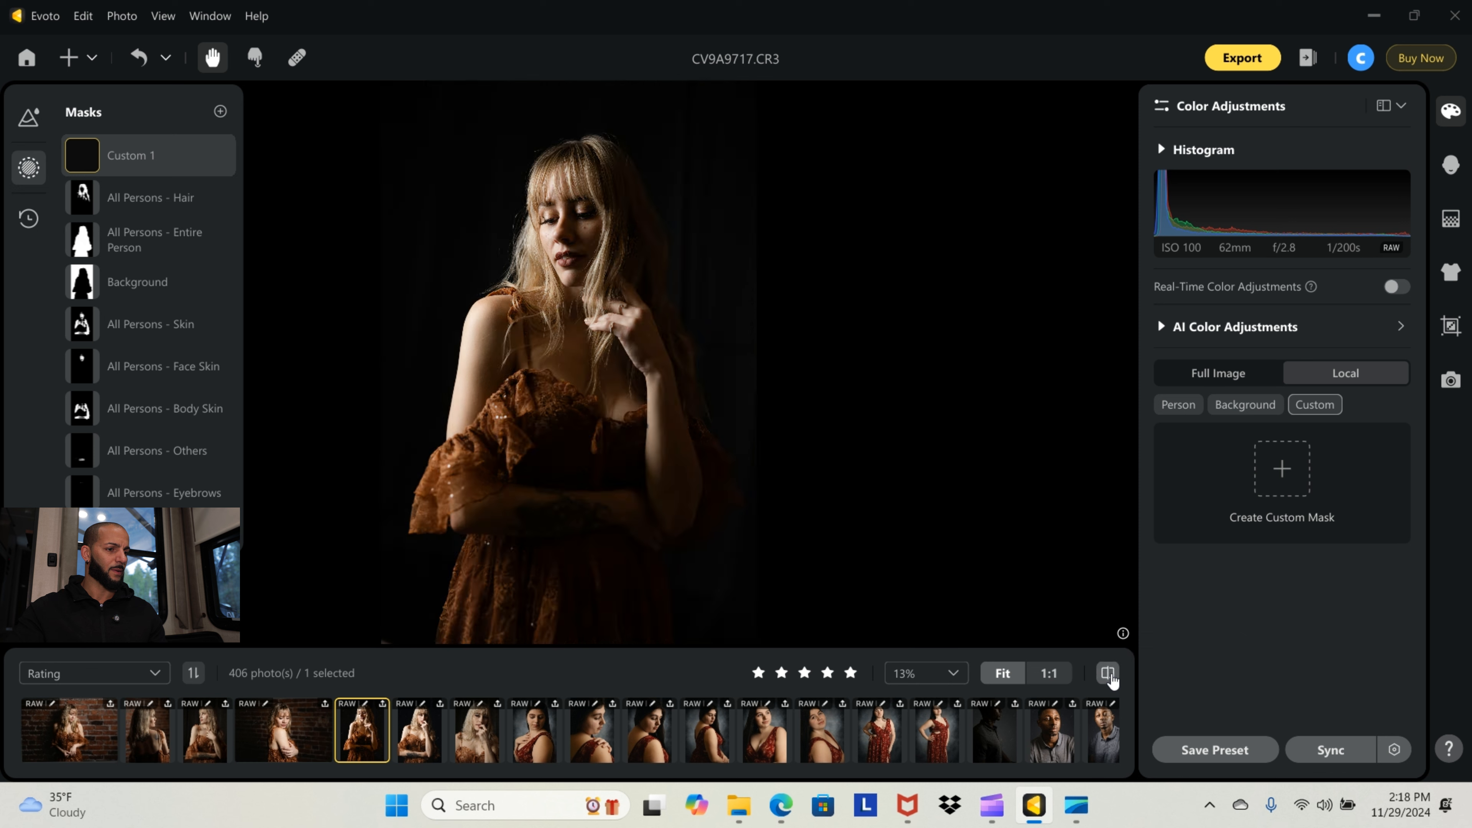
click(1110, 676)
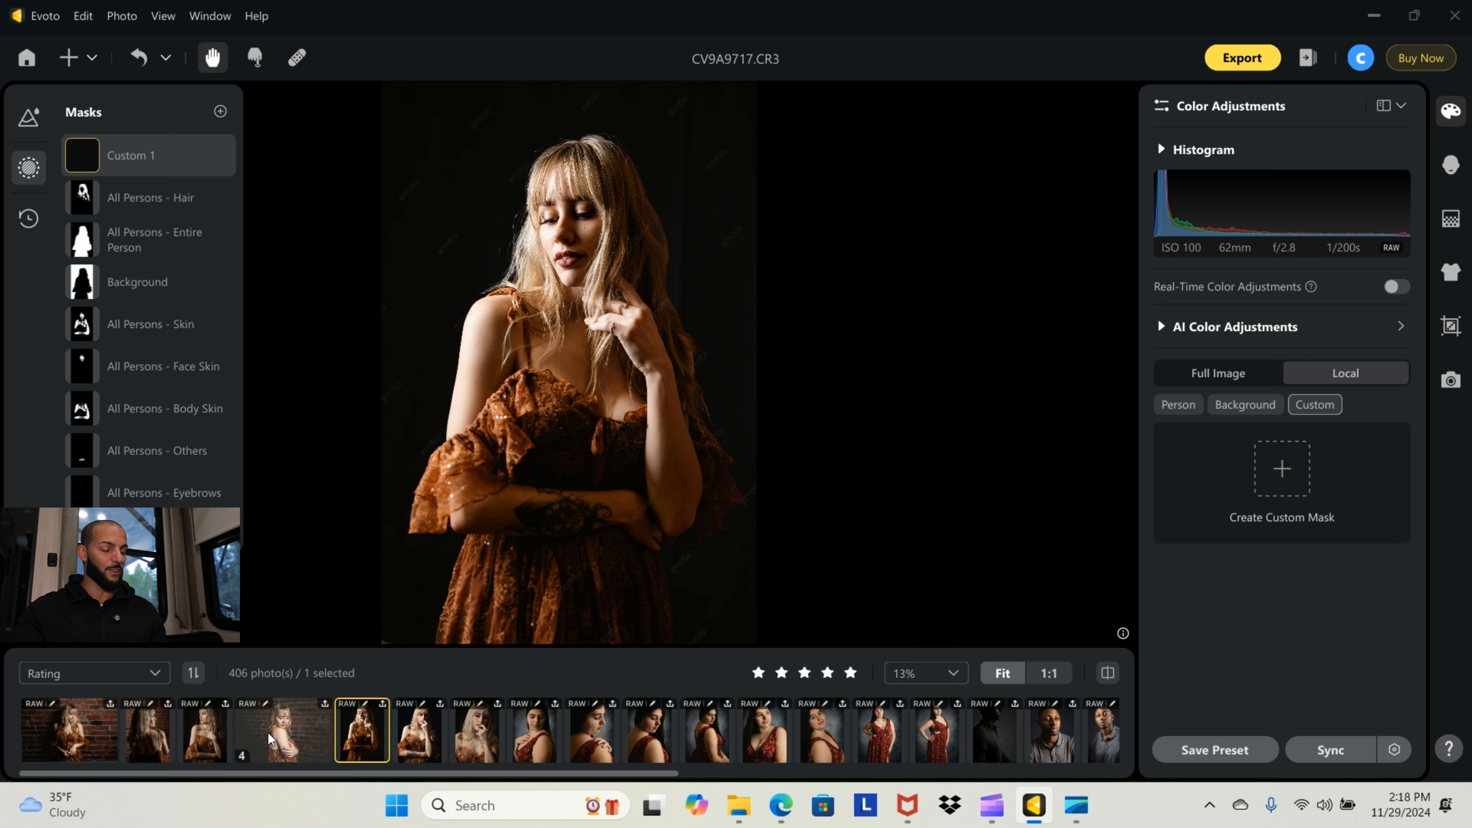
Open CV9A9698.CR3, select its Full Image mask, and paste the copied effects onto it
scroll(828, 719, down, 10)
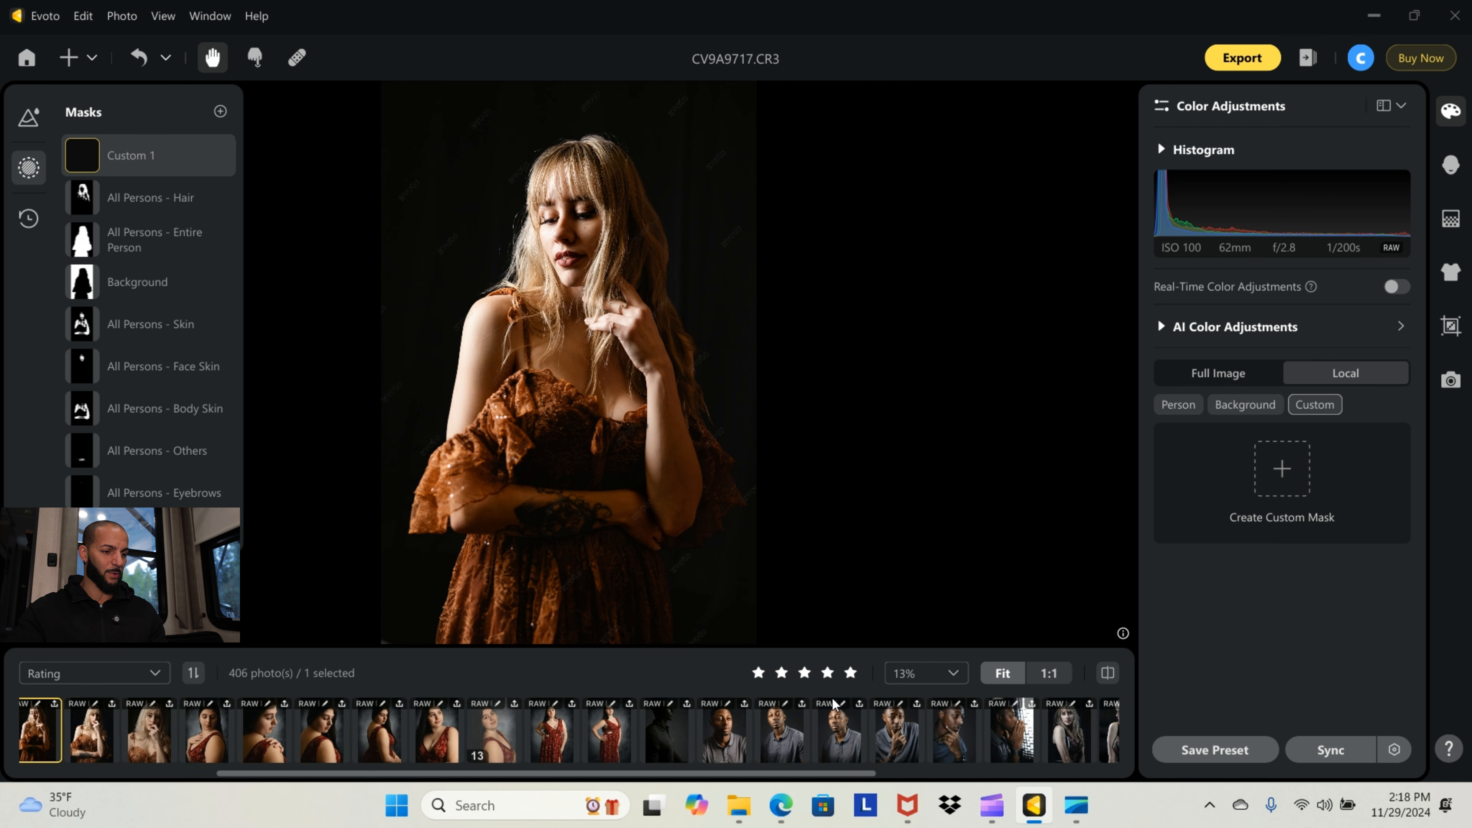
scroll(834, 719, up, 10)
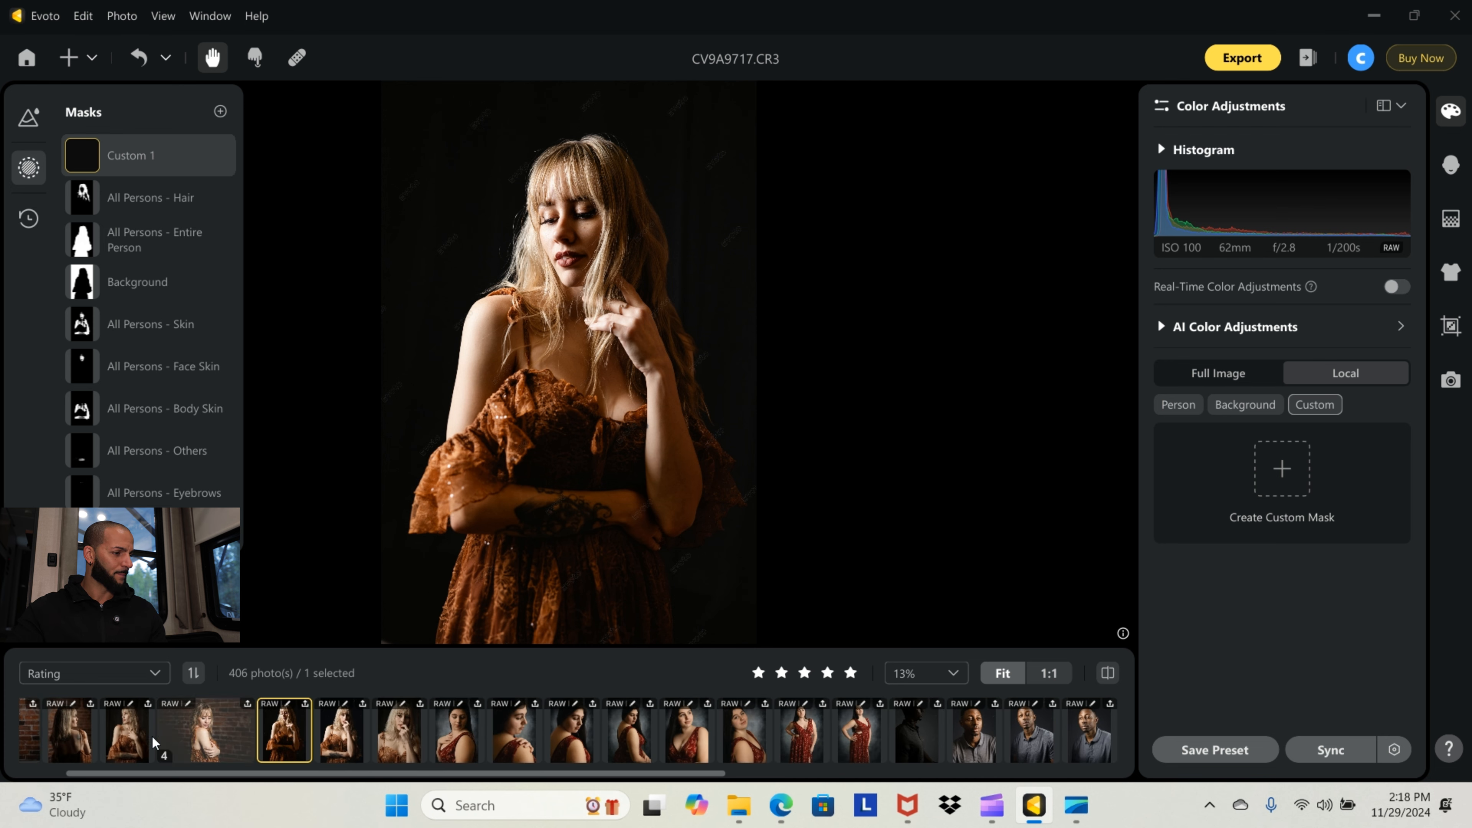
click(70, 732)
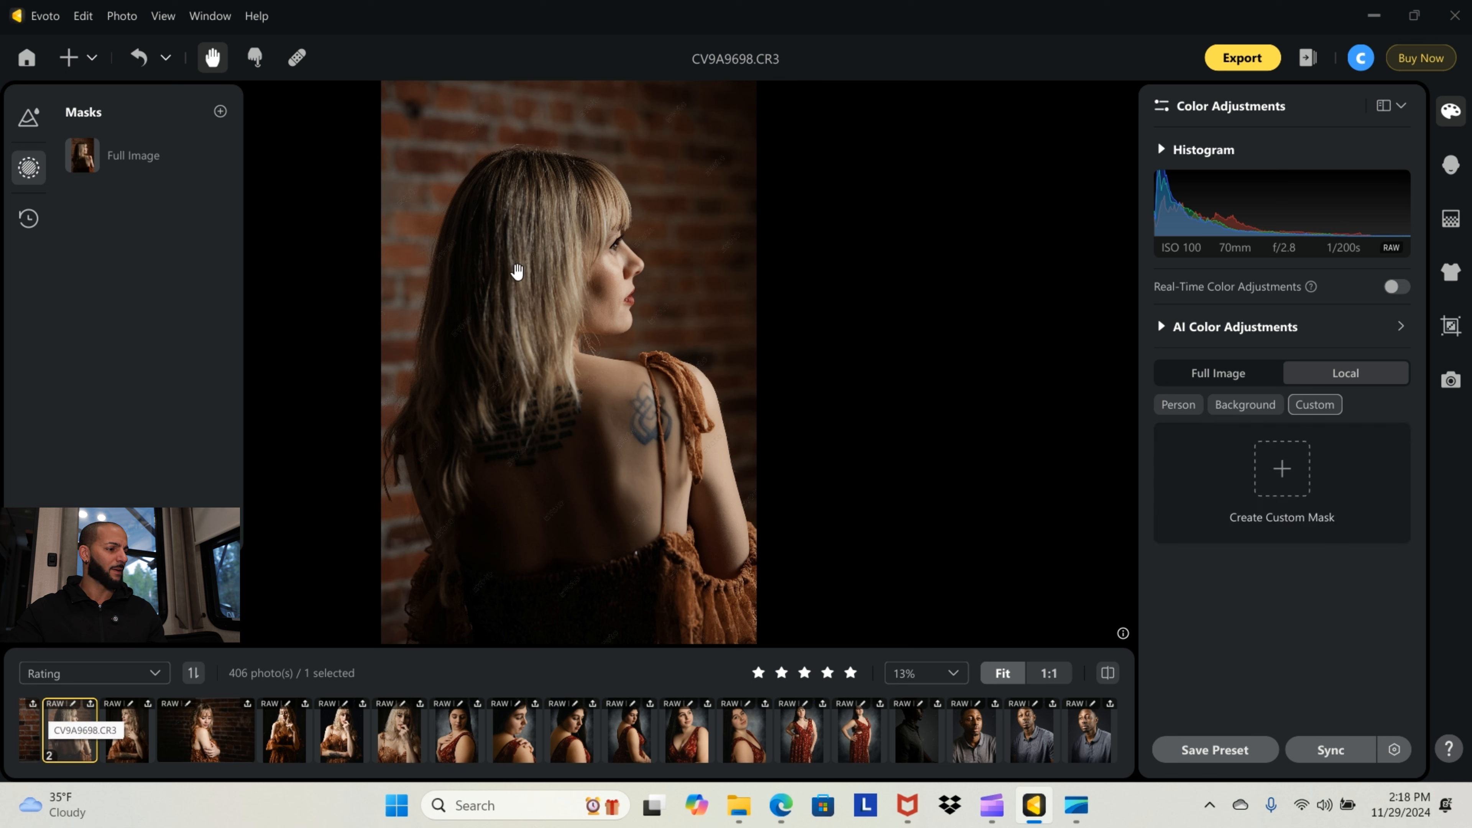
click(165, 166)
drag(454, 193, 534, 286)
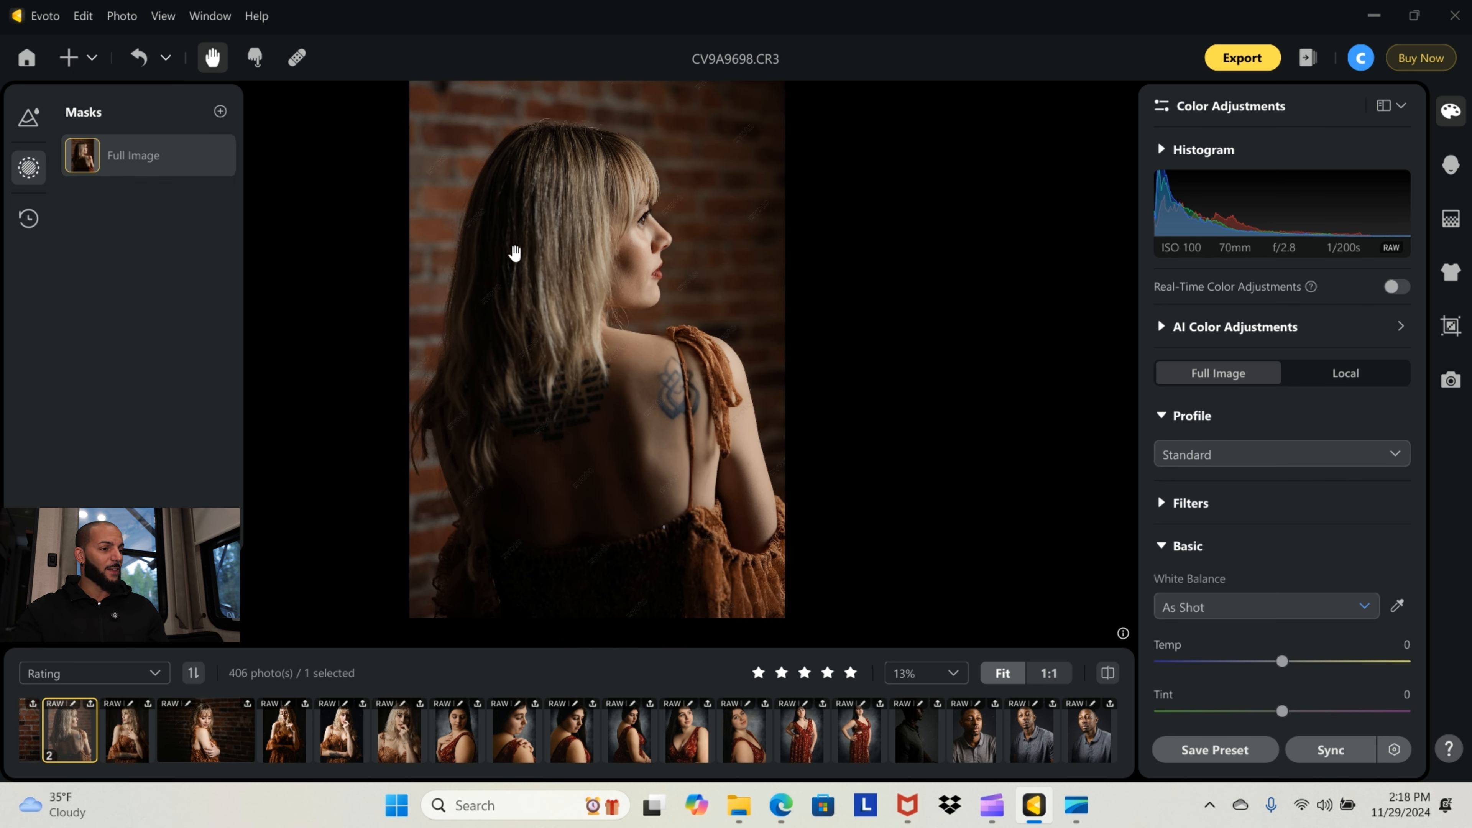
key(ctrl+v)
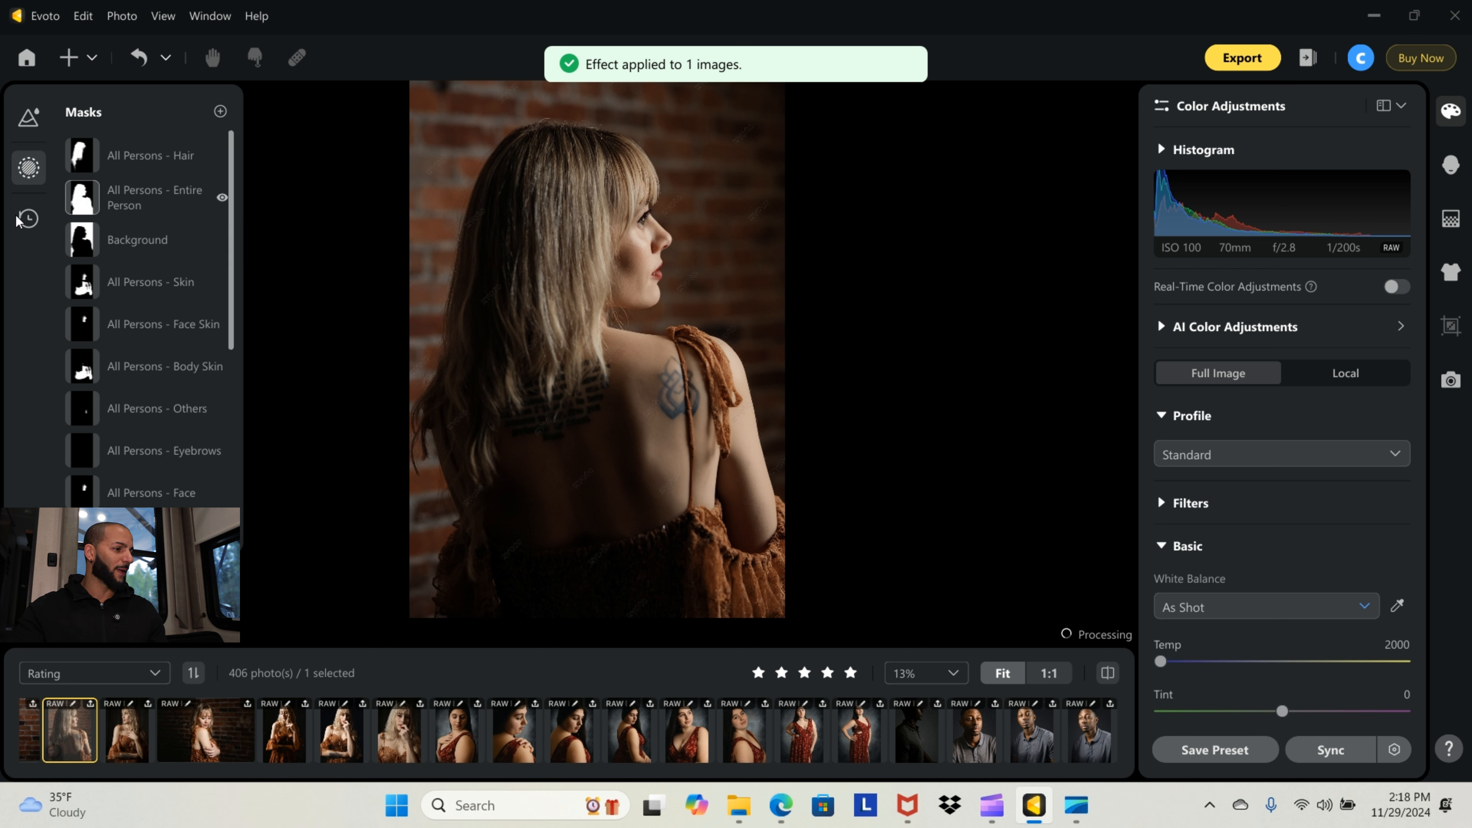
Look through the masks of CV9A9698.CR3, view the Hair mask's adjustments, and return to the full-image adjustments
scroll(145, 348, down, 5)
scroll(124, 420, up, 5)
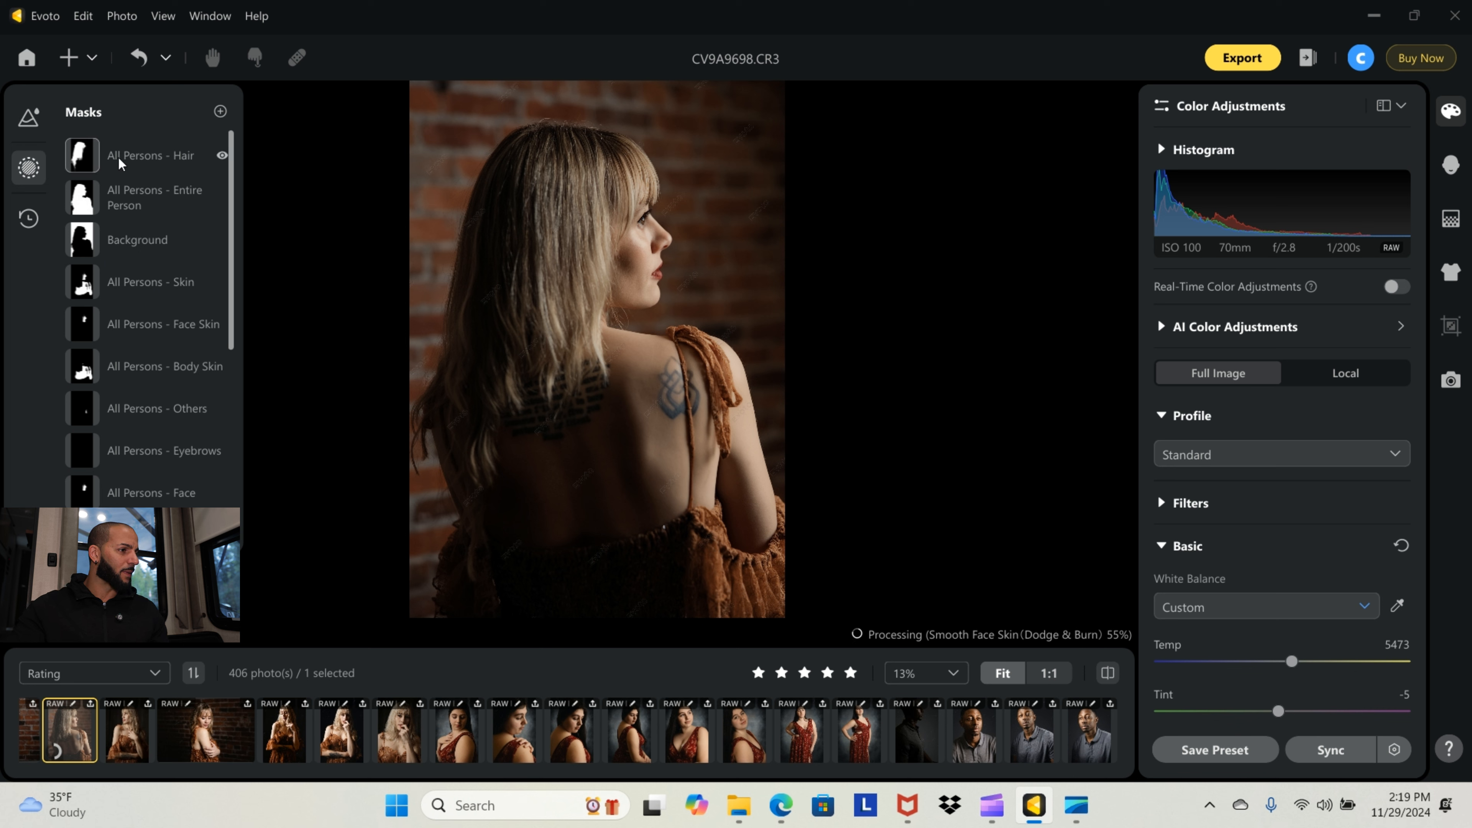
click(120, 164)
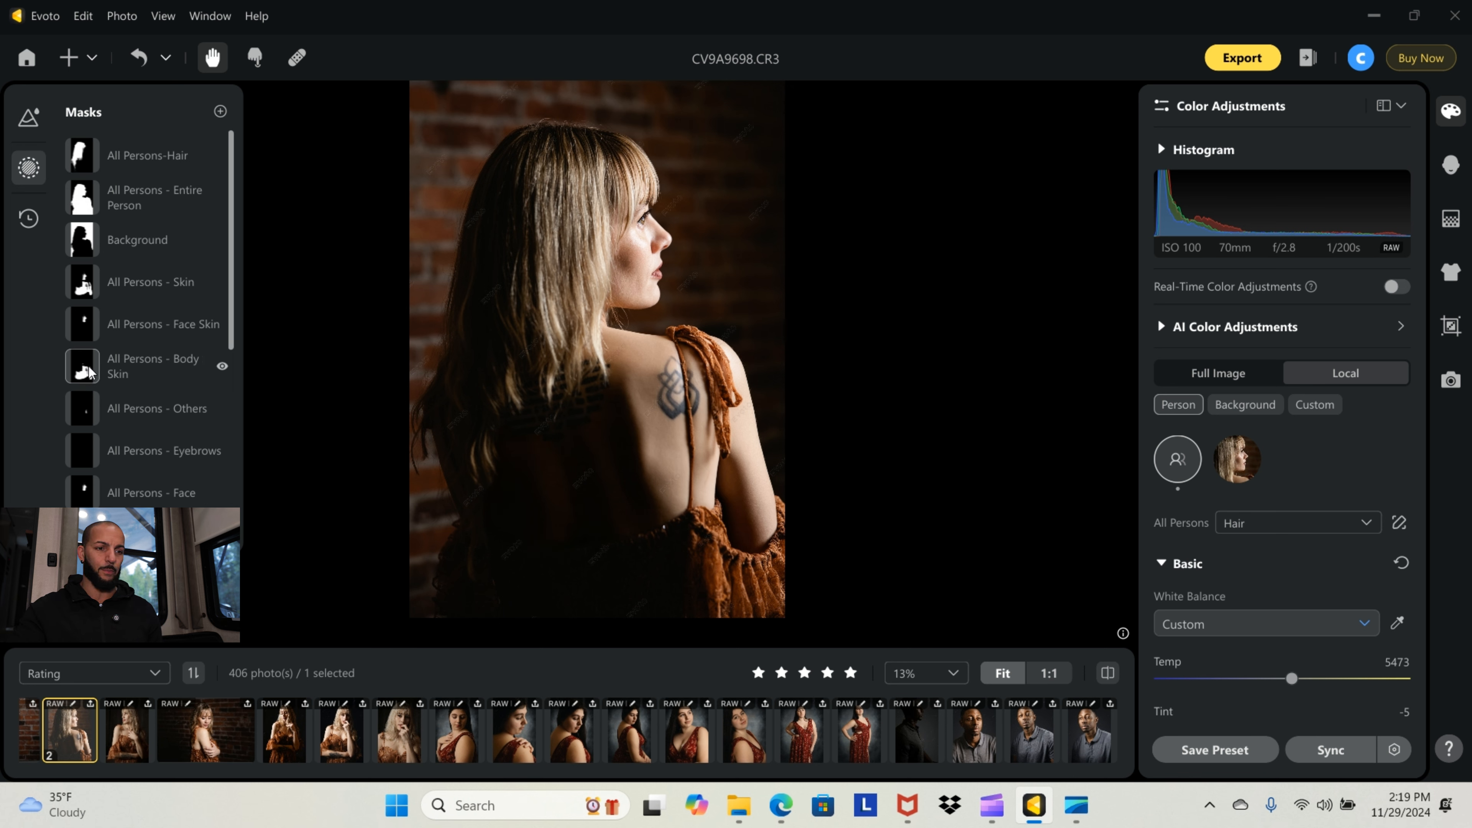
click(1219, 377)
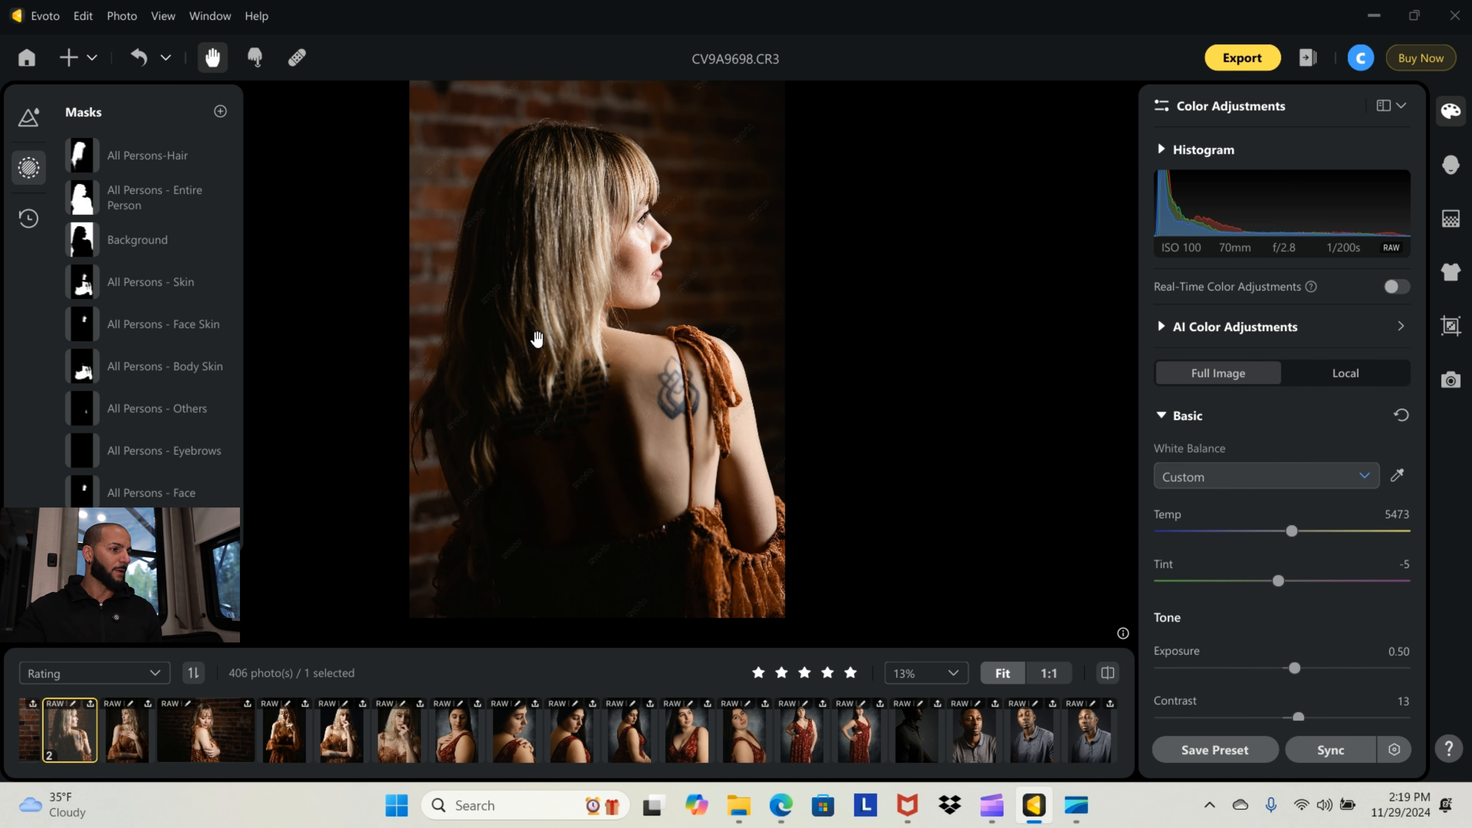
mouse_move(94, 161)
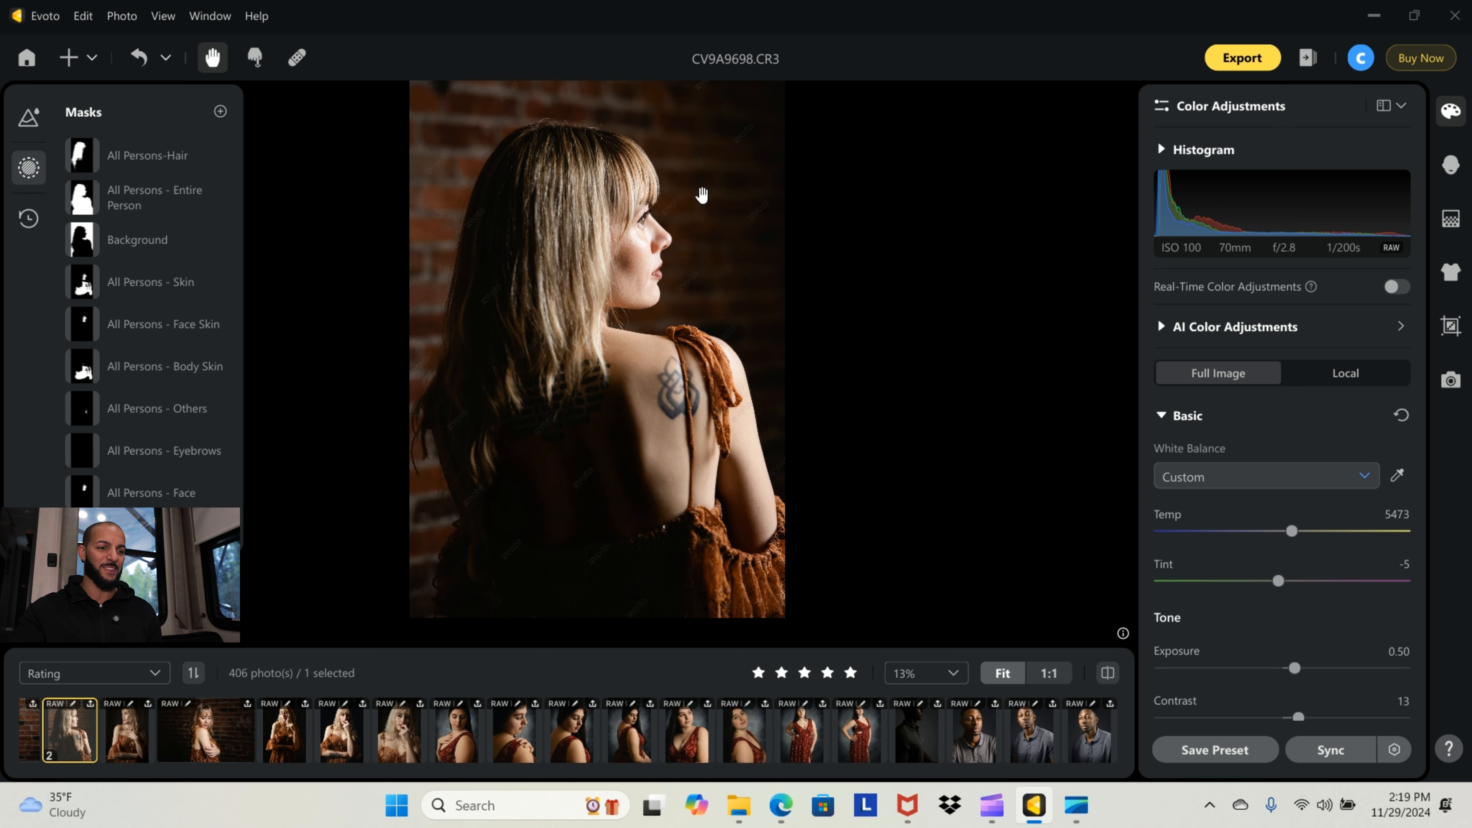
Collapse the full-image Basic section and briefly view the Curves and Color Grading sections
click(1169, 422)
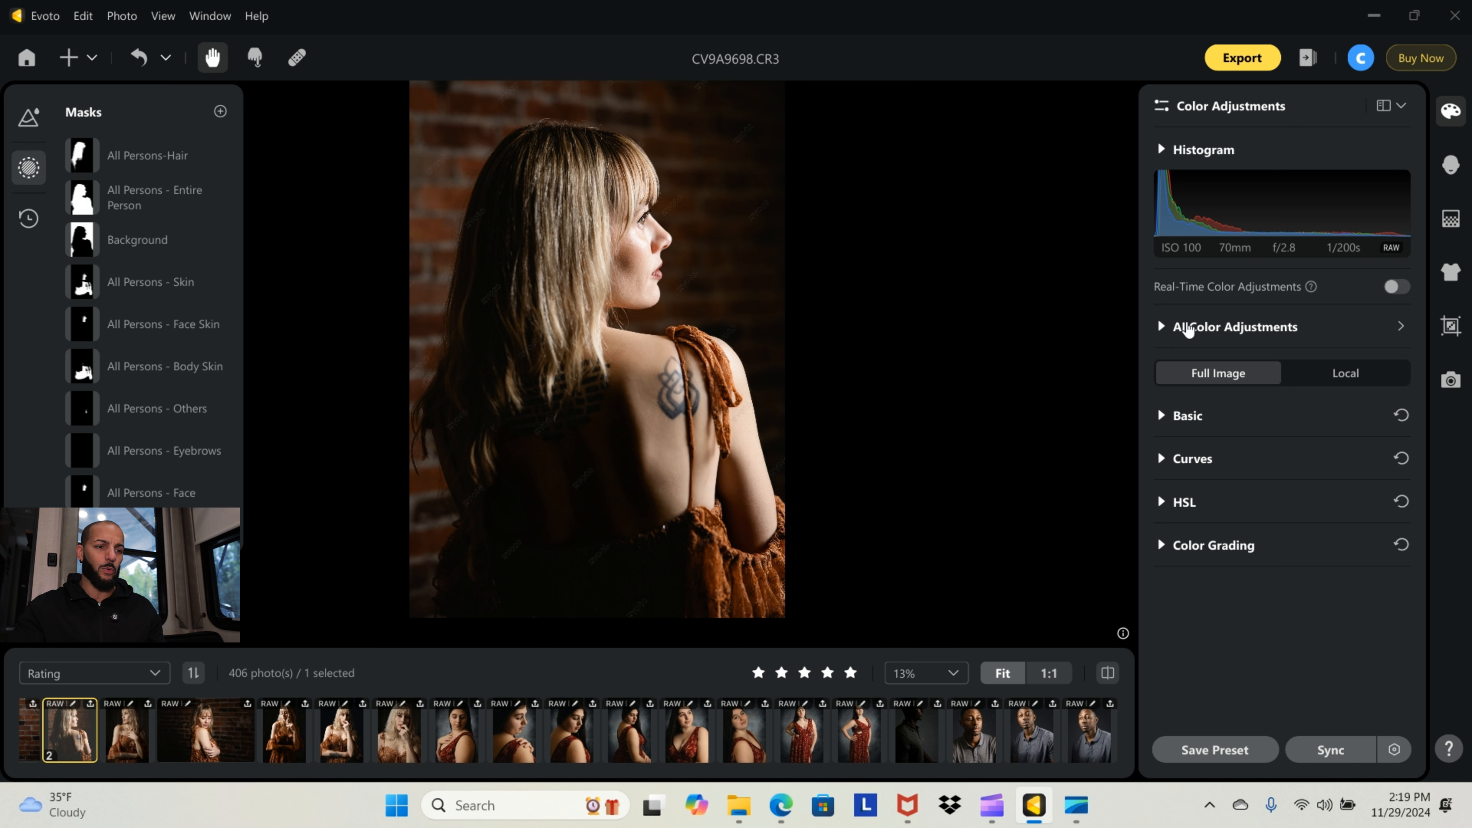
click(1162, 458)
click(1161, 458)
click(1164, 545)
click(1176, 544)
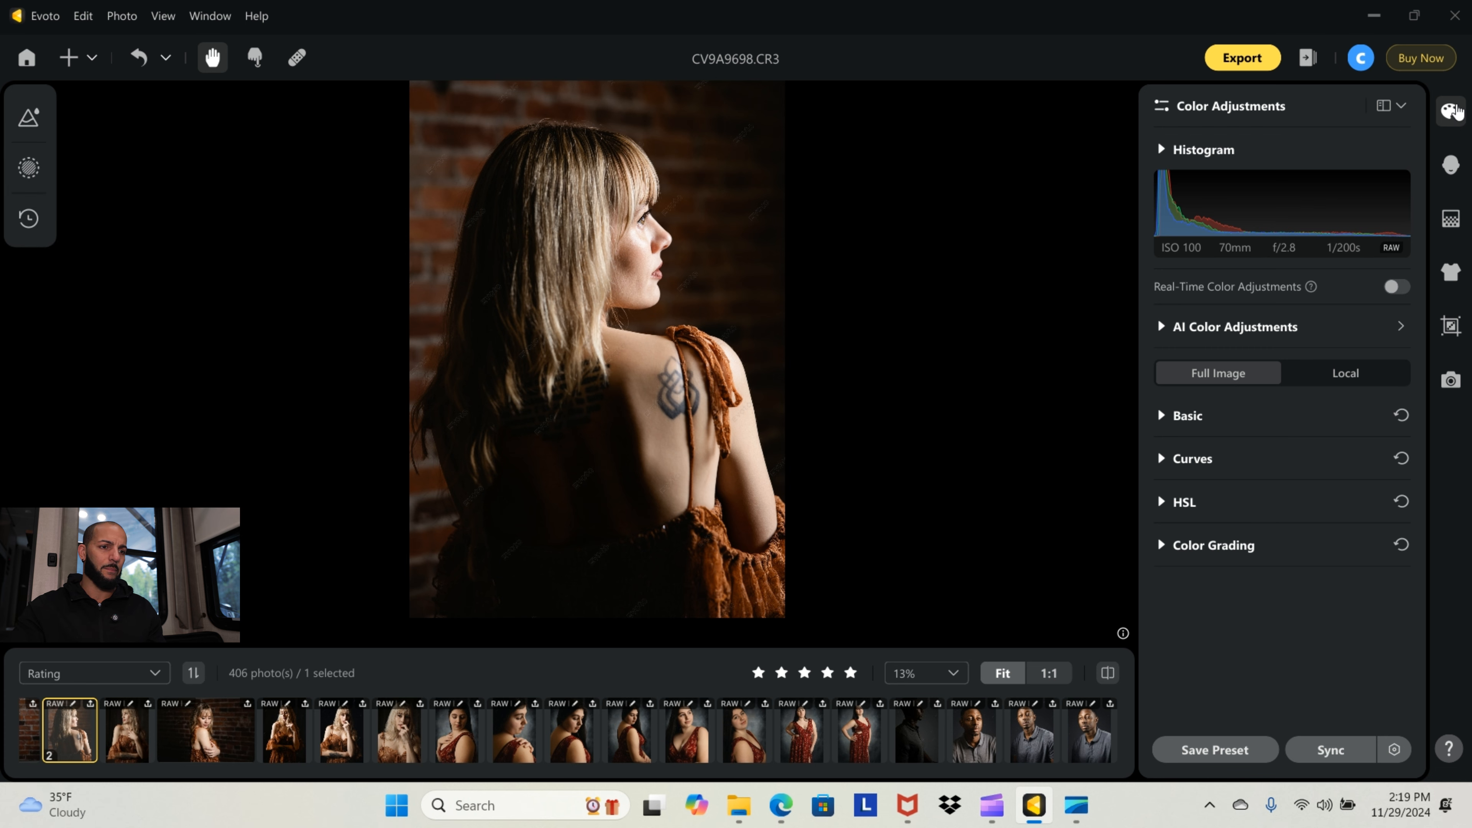
Briefly view the AI Color Adjustments section and the local Hair adjustments, and return to the full-image color adjustments
click(1451, 116)
click(1455, 126)
click(1166, 327)
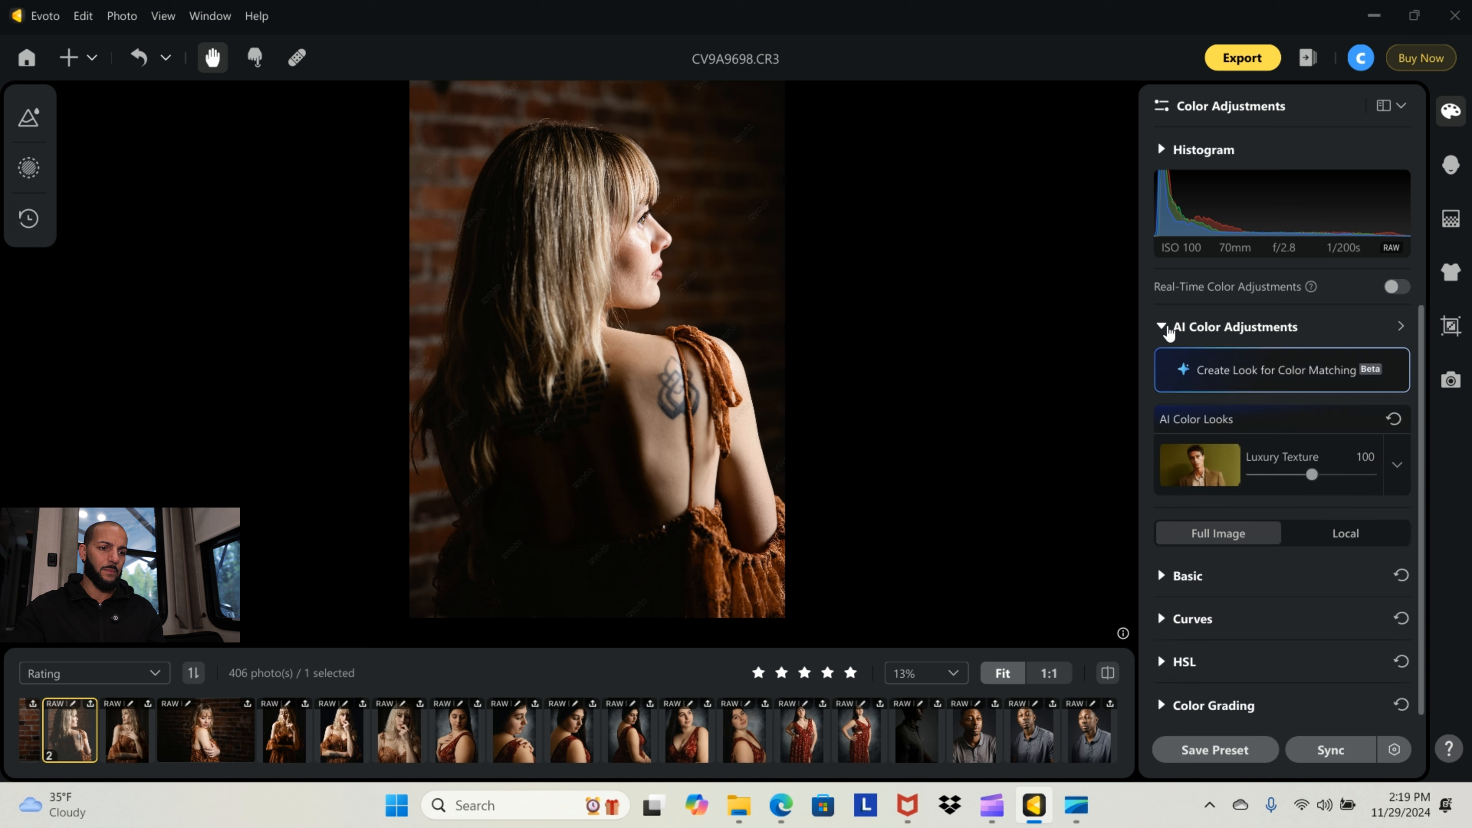
click(1168, 326)
click(1301, 377)
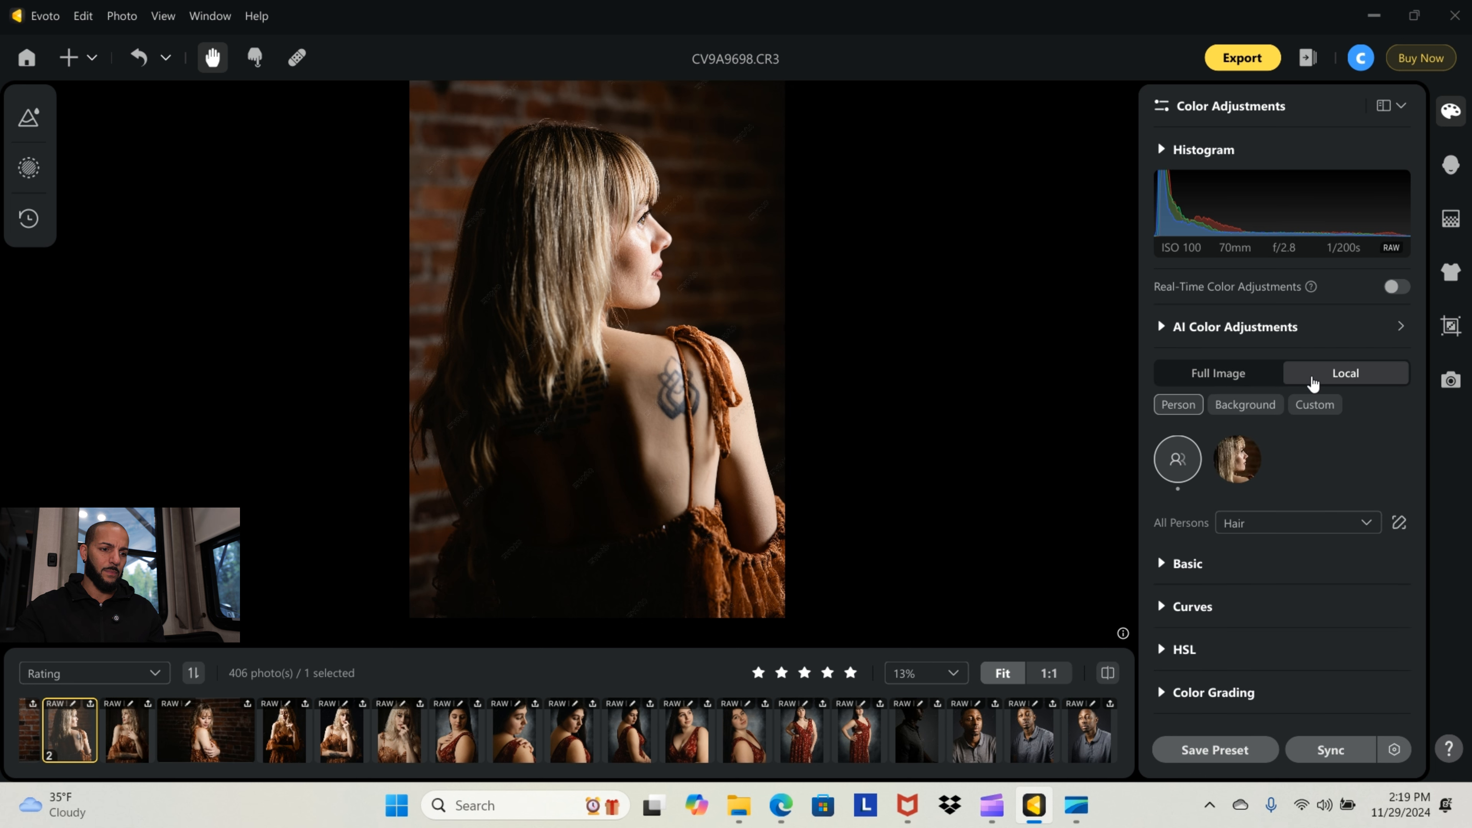
click(1261, 377)
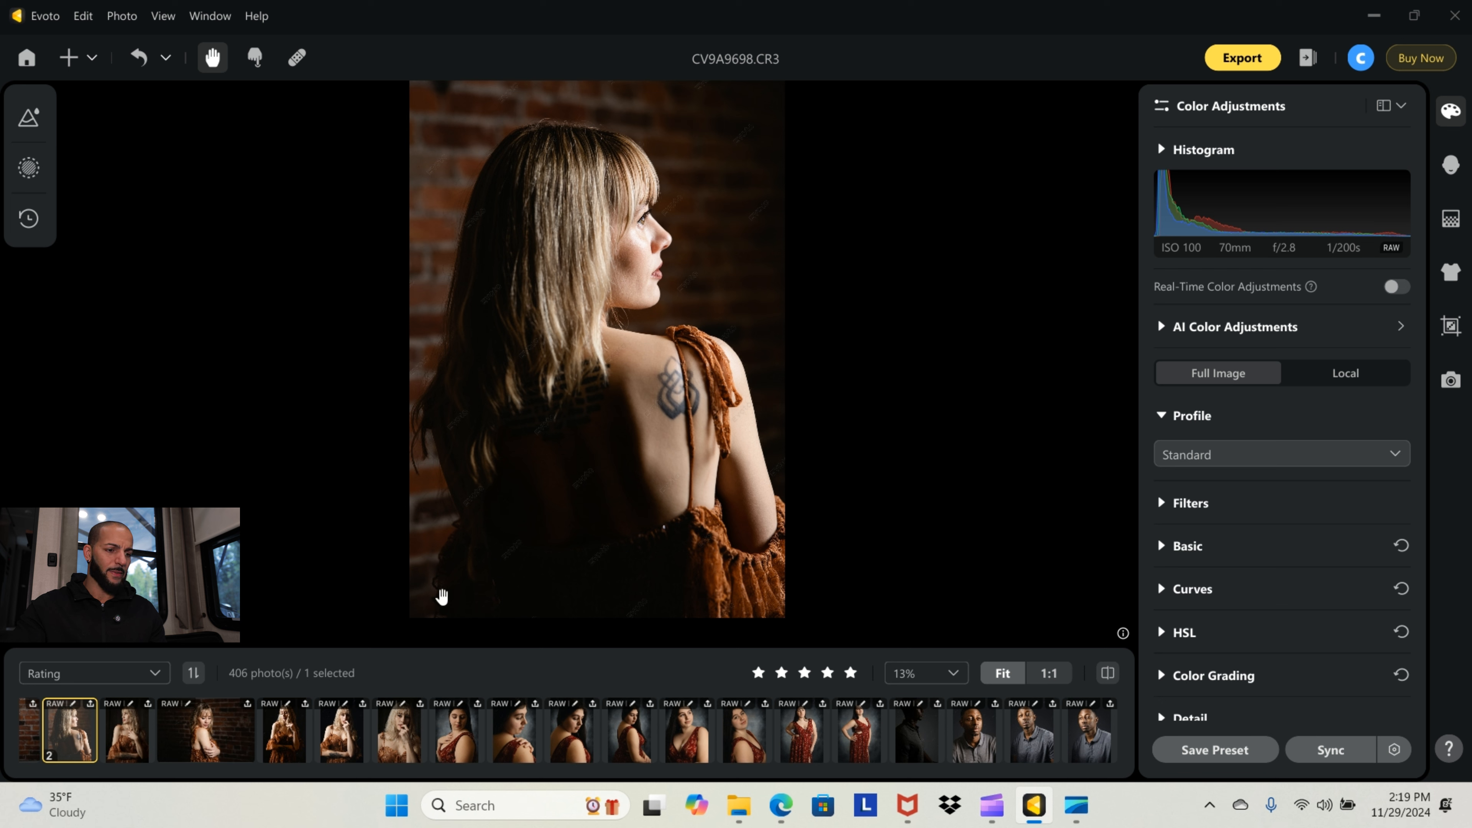
Look through the full-image adjustment sections from Profile to Color Calibration, and open the photo list's Rating filter options
click(1109, 678)
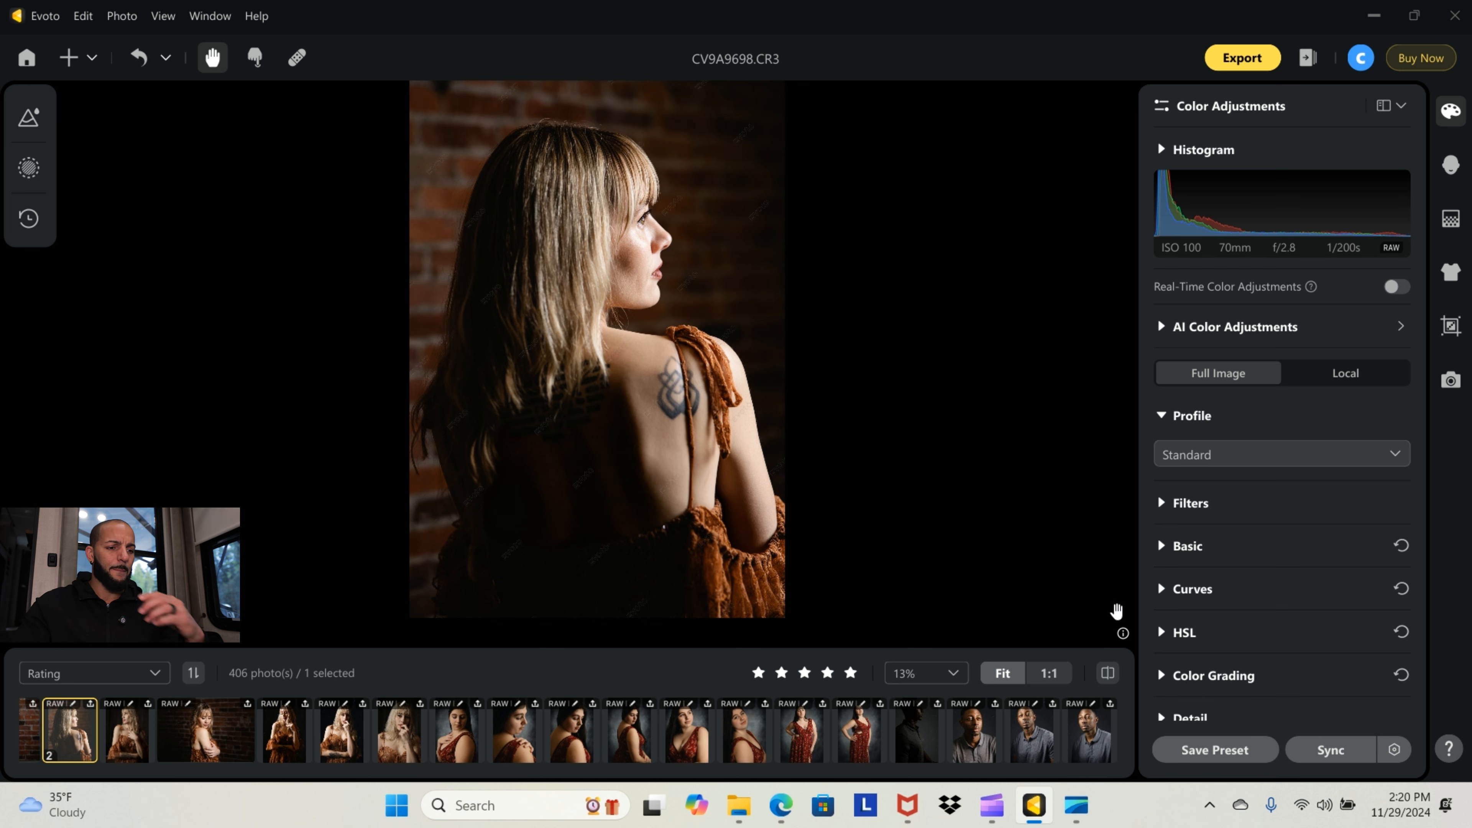
scroll(1204, 505, down, 3)
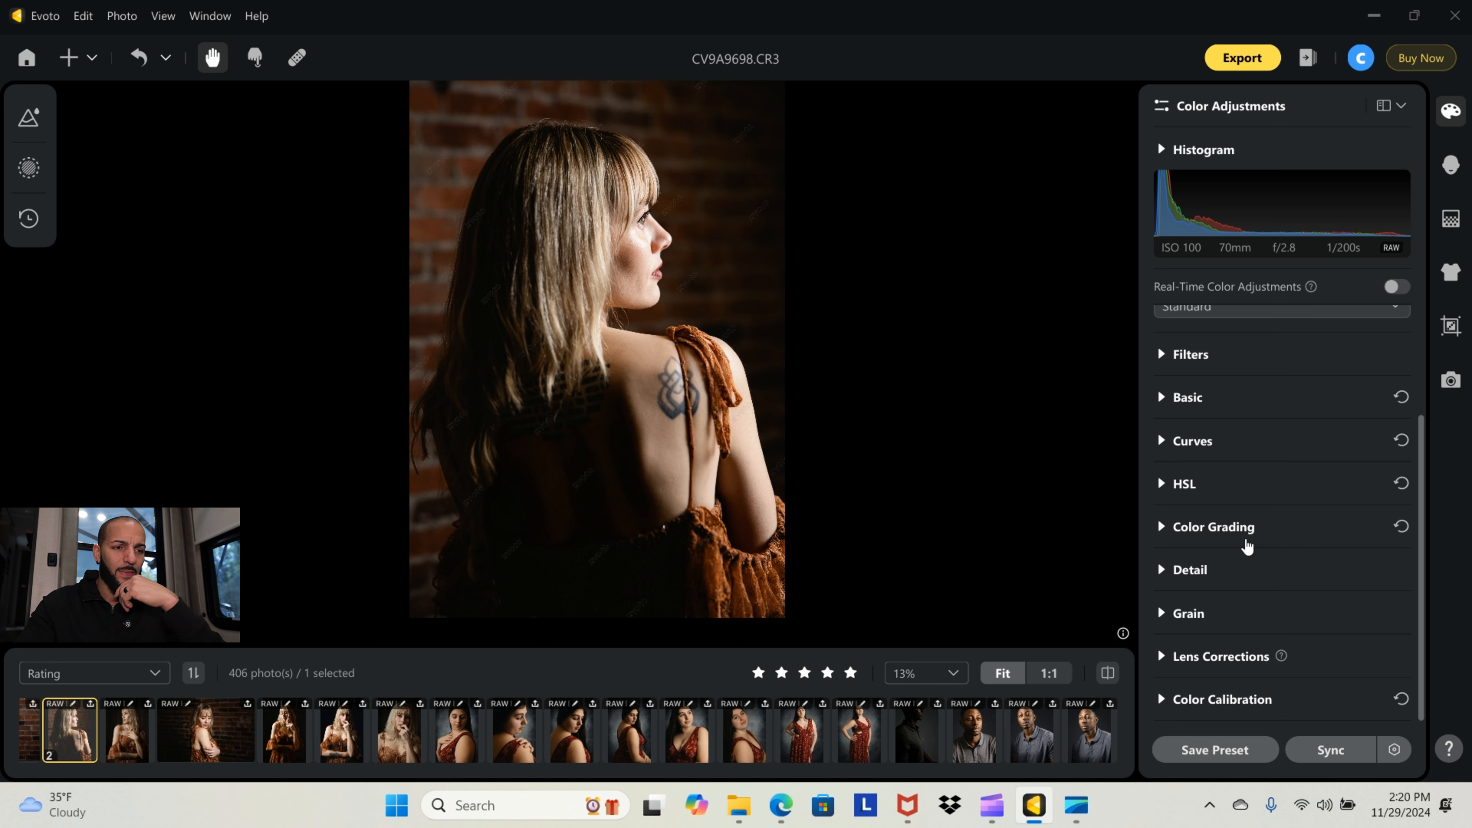
scroll(1304, 328, up, 3)
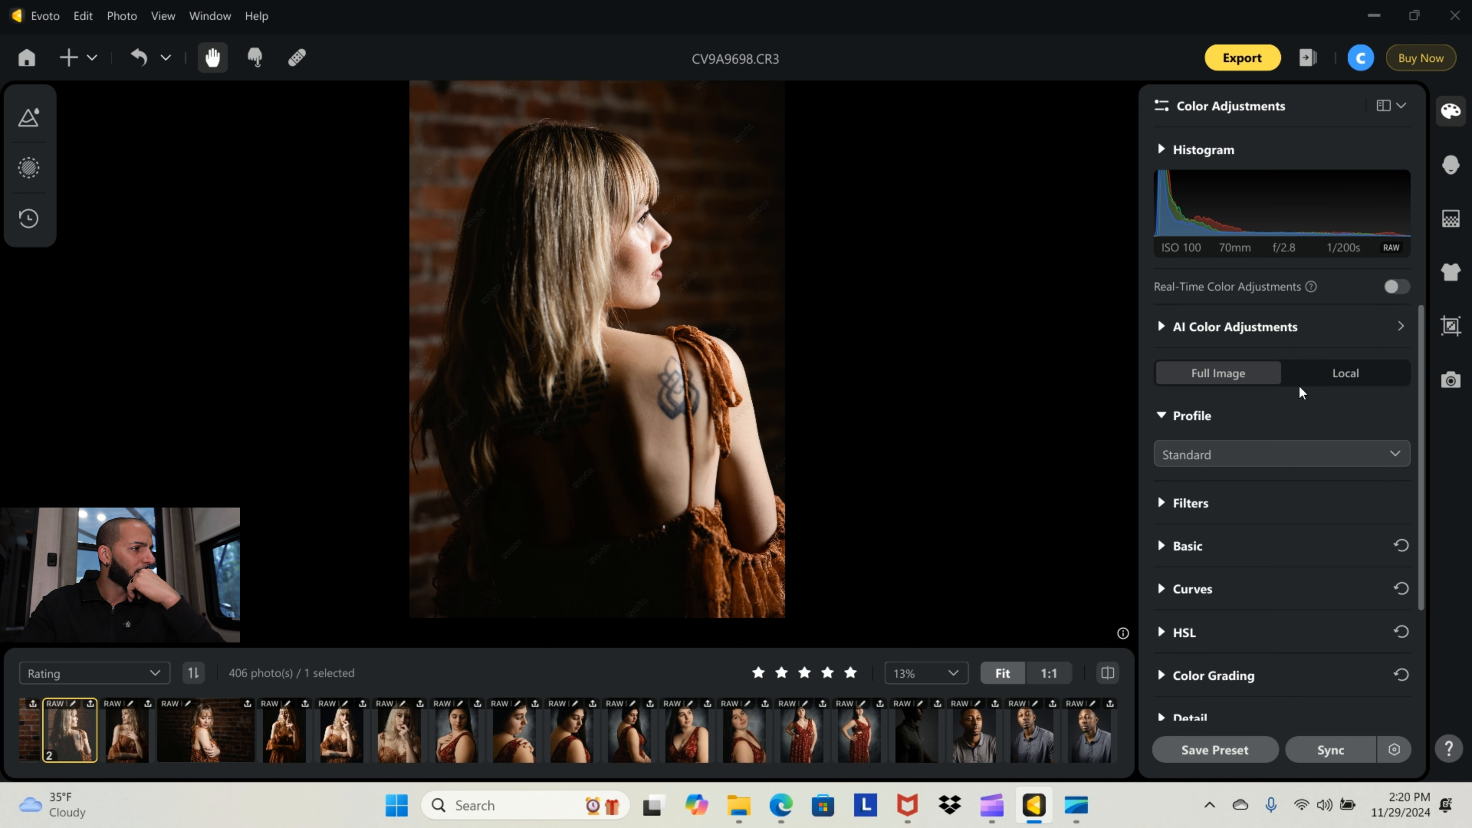
scroll(1299, 392, down, 3)
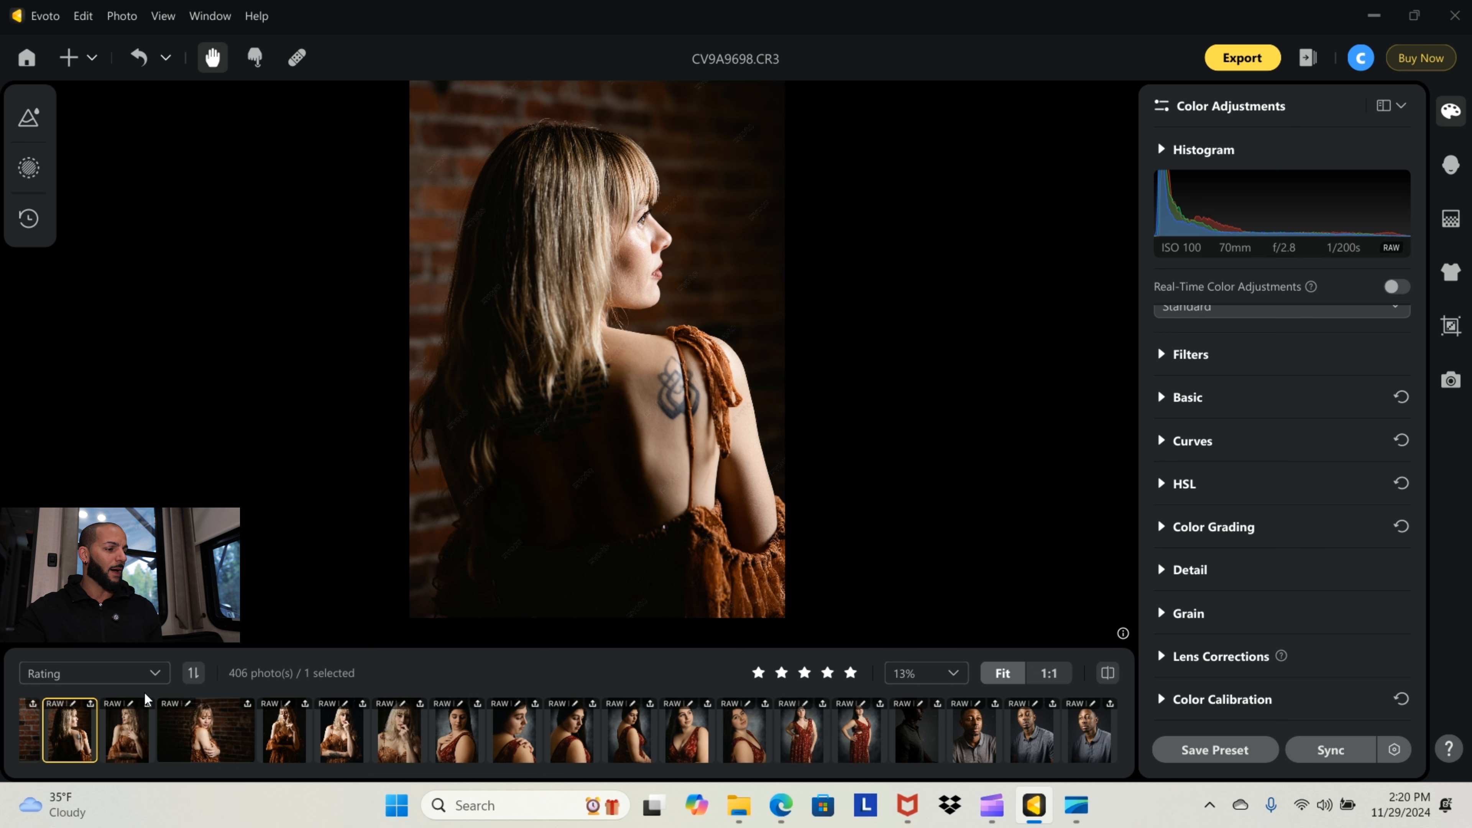
click(154, 680)
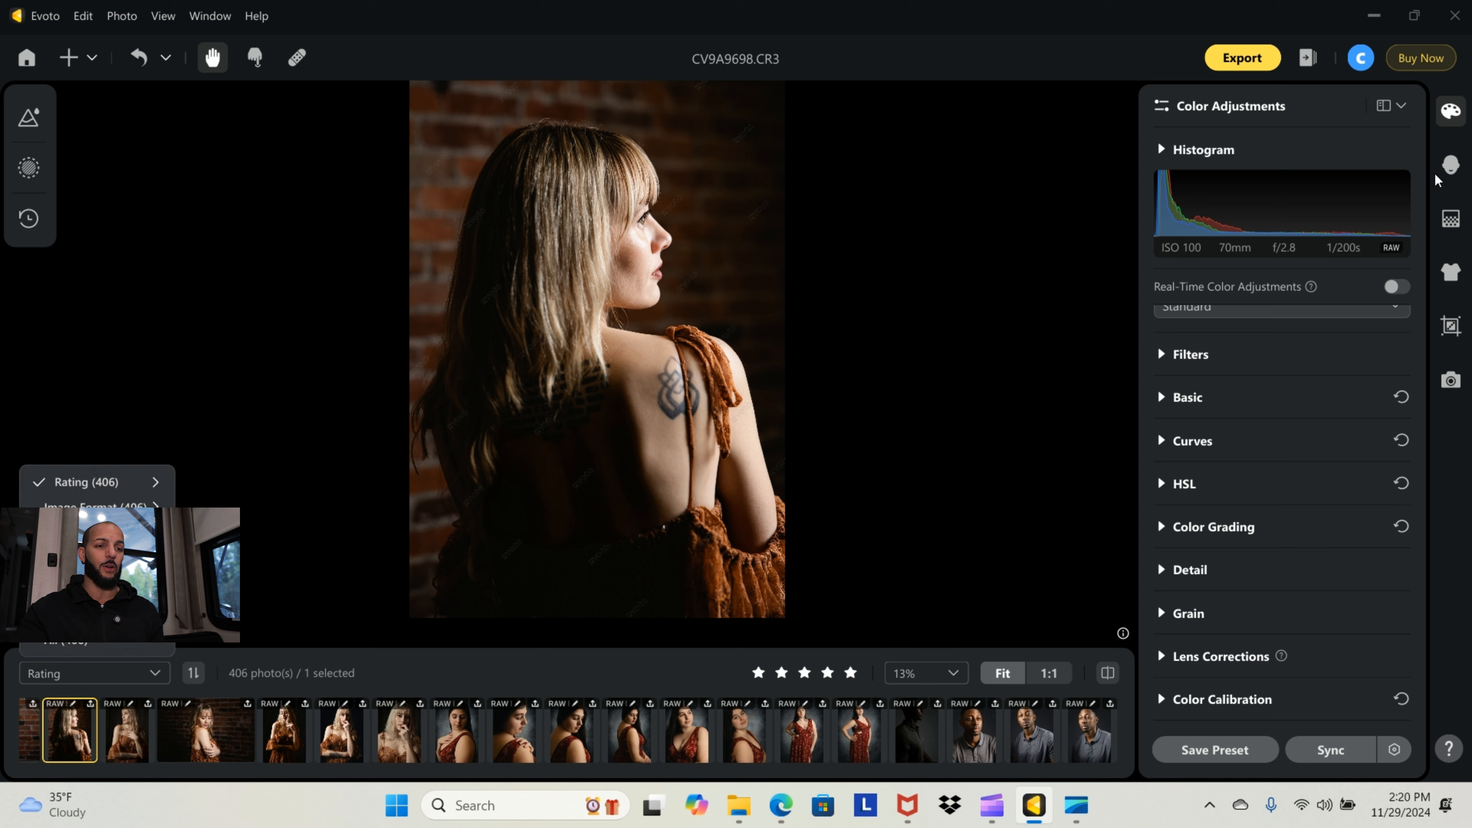
View the Portrait Retouching settings of CV9A9698.CR3, and leave the photo for the Projects overview
click(1454, 169)
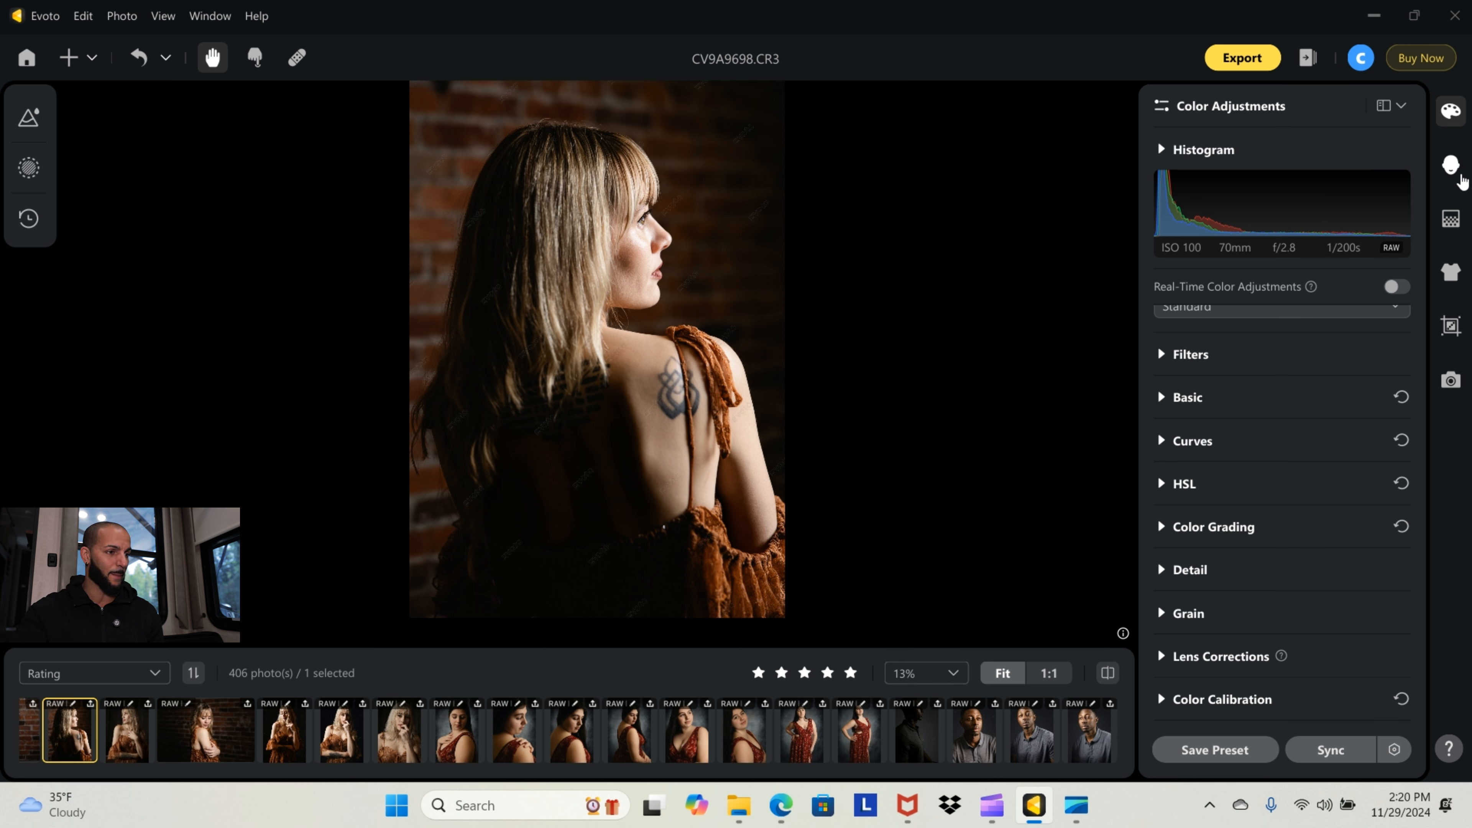
click(1451, 168)
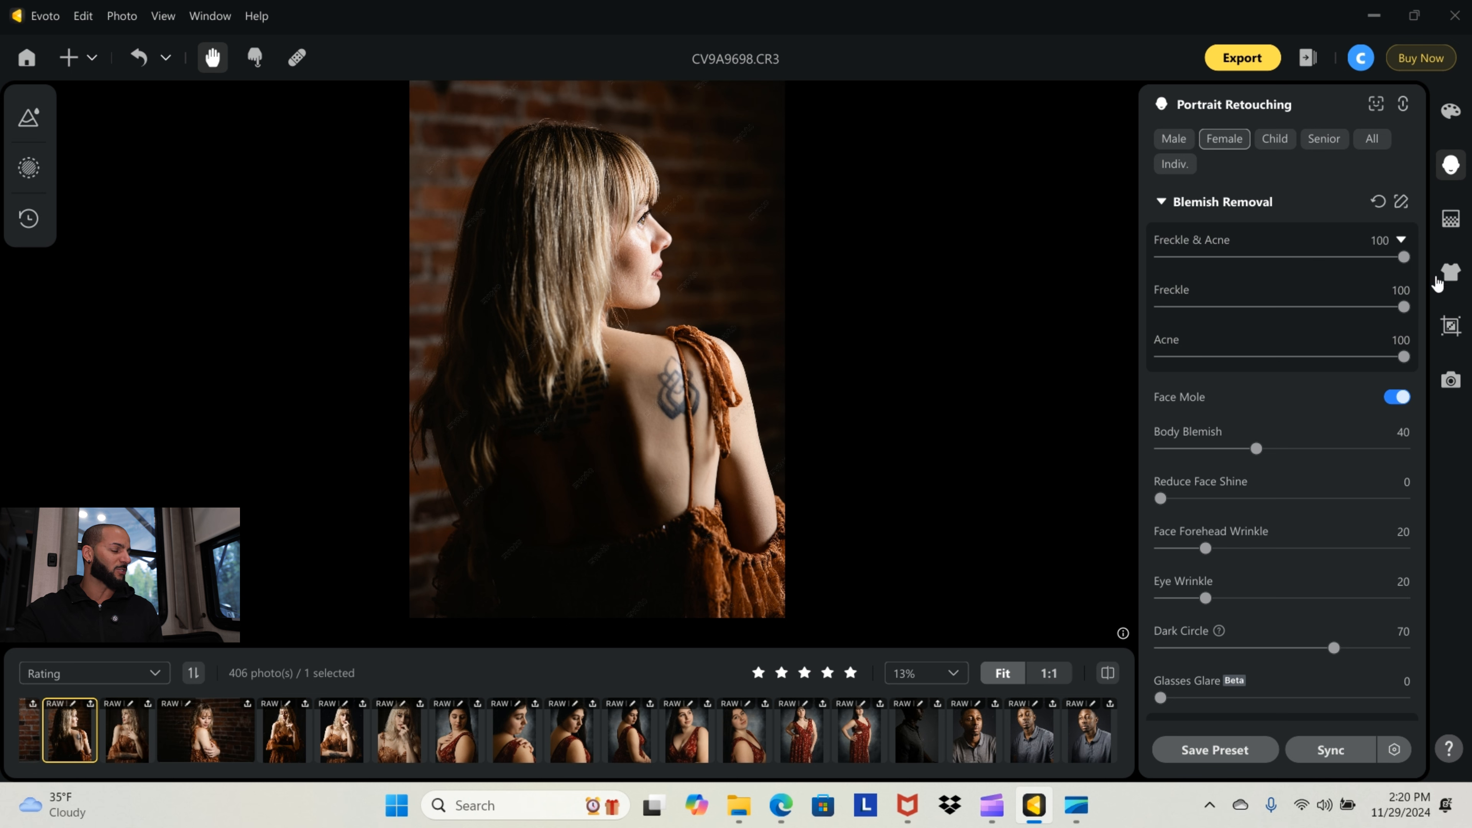
click(27, 58)
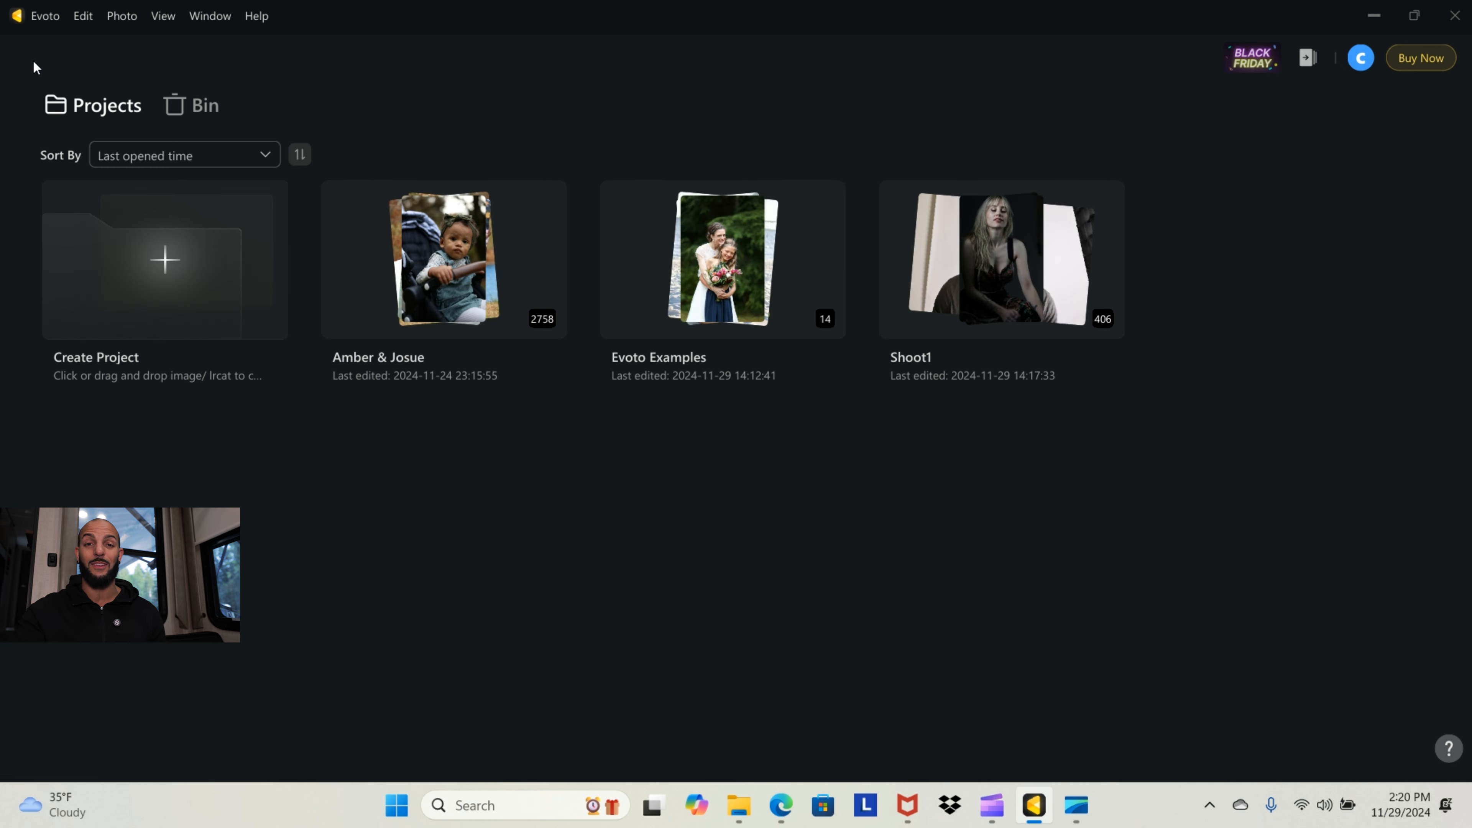